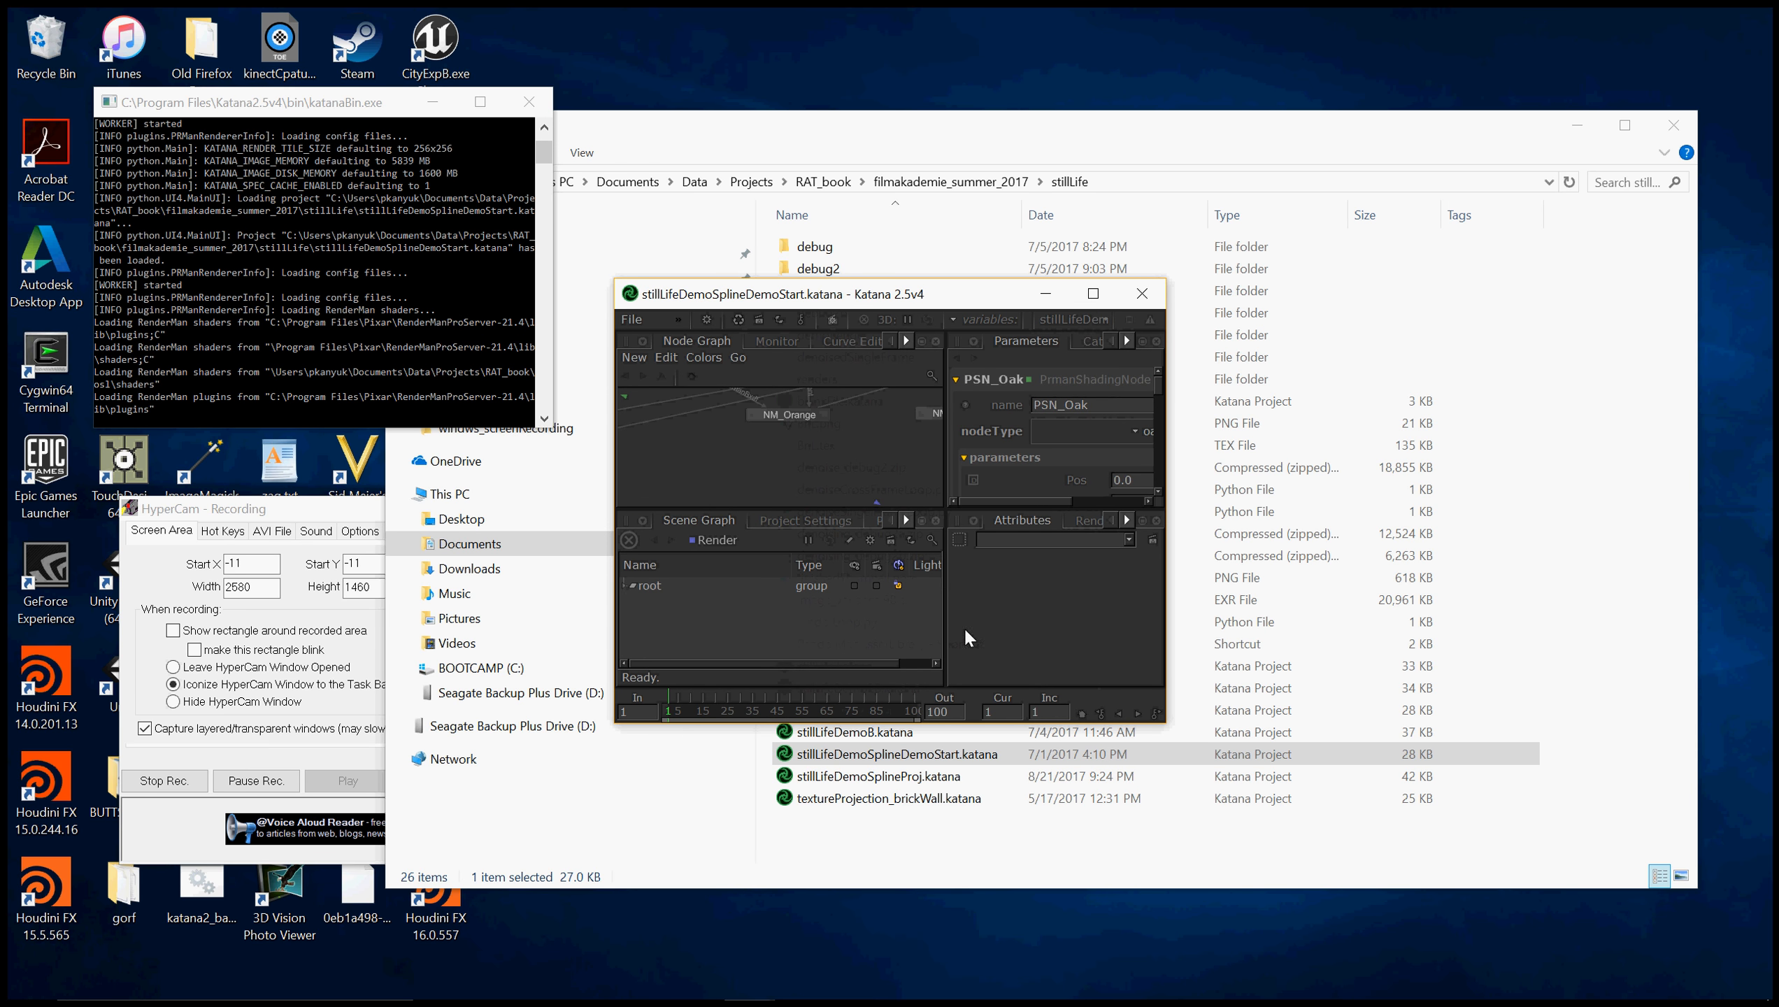
- Maximize the Katana window and start a render from the Render node at the end of the node graph
{"action": "left_click", "coordinate": [1093, 295]}
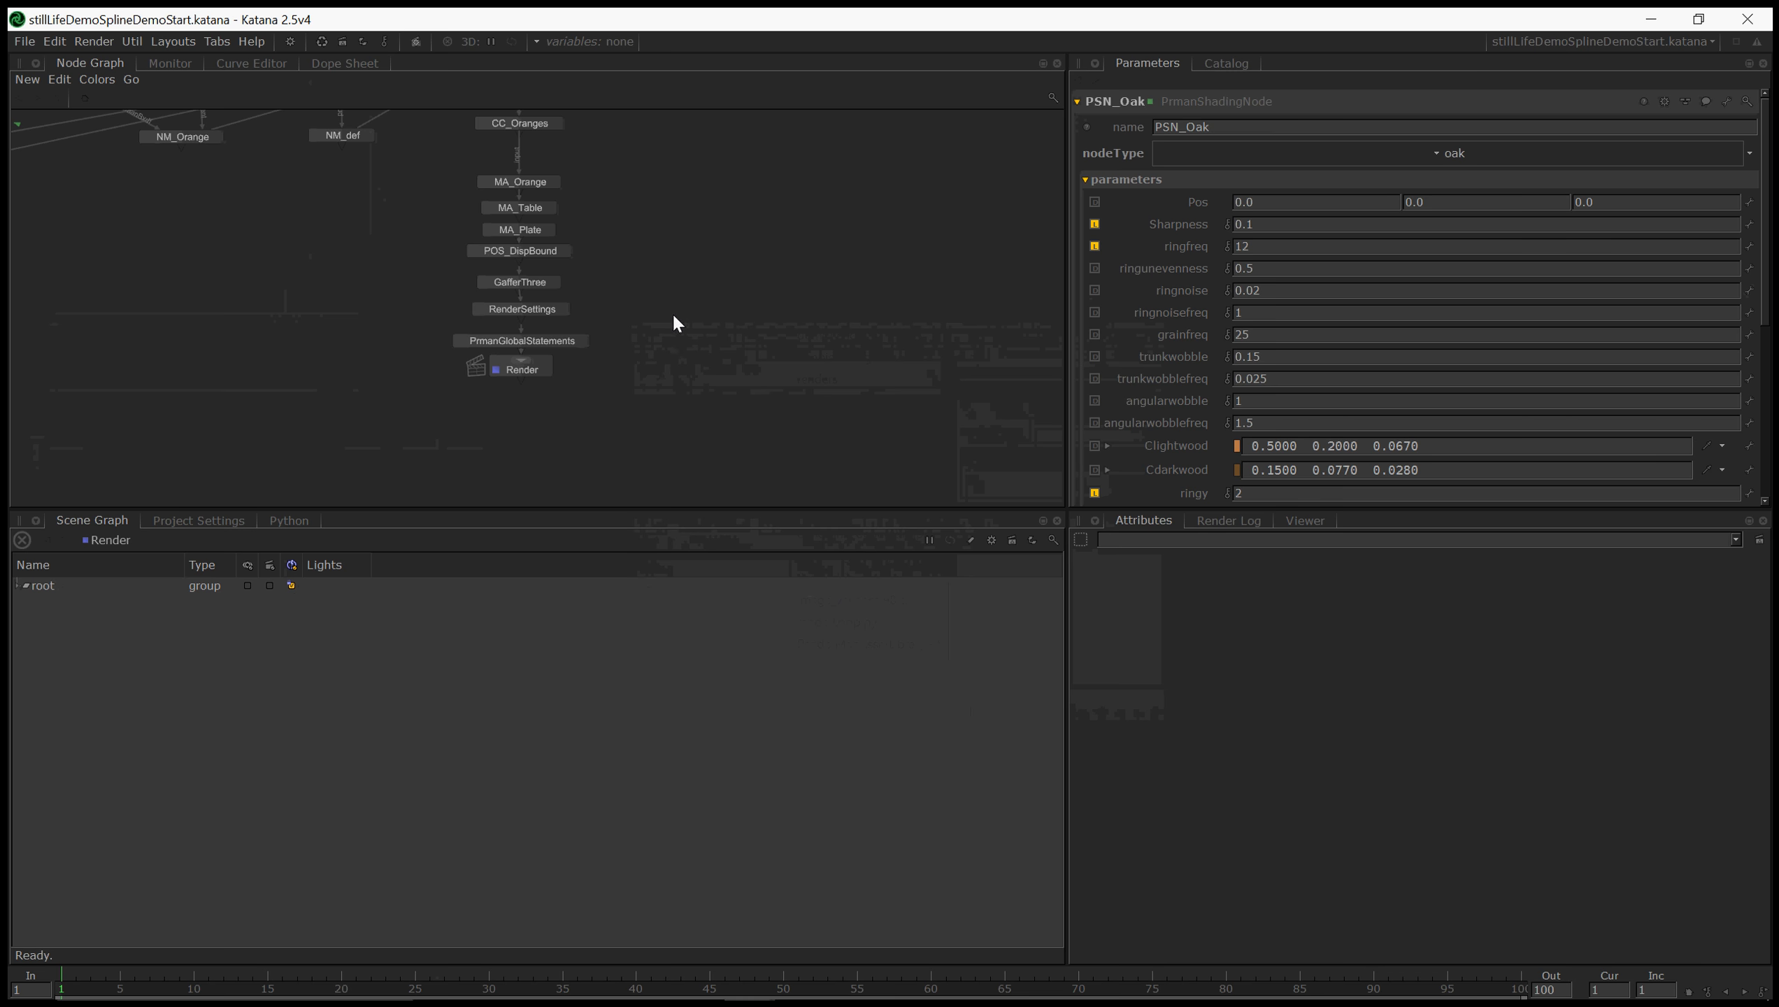
{"action": "middle_click_drag", "start_coordinate": [675, 317], "coordinate": [845, 425]}
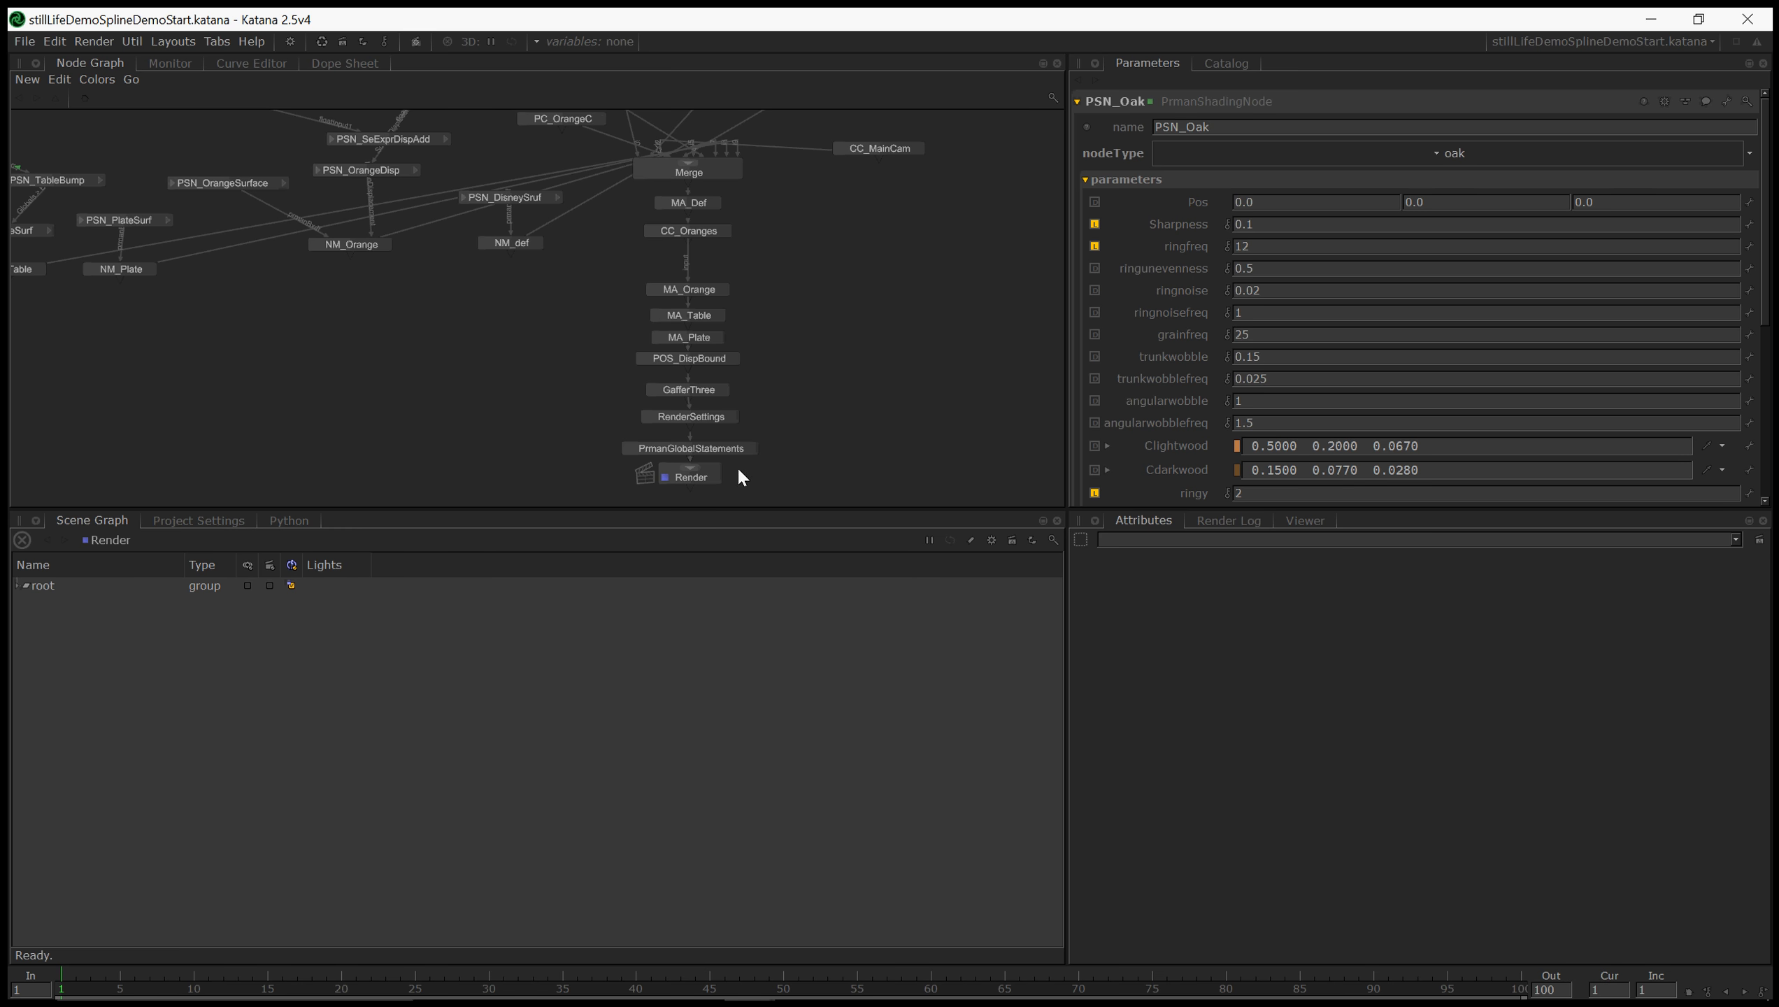
{"action": "right_click", "coordinate": [696, 477]}
{"action": "left_click", "coordinate": [745, 504]}
- Add a Monitor to the pane holding Attributes, Render Log and Viewer, and frame the rendered still life in it
{"action": "left_click", "coordinate": [1095, 521]}
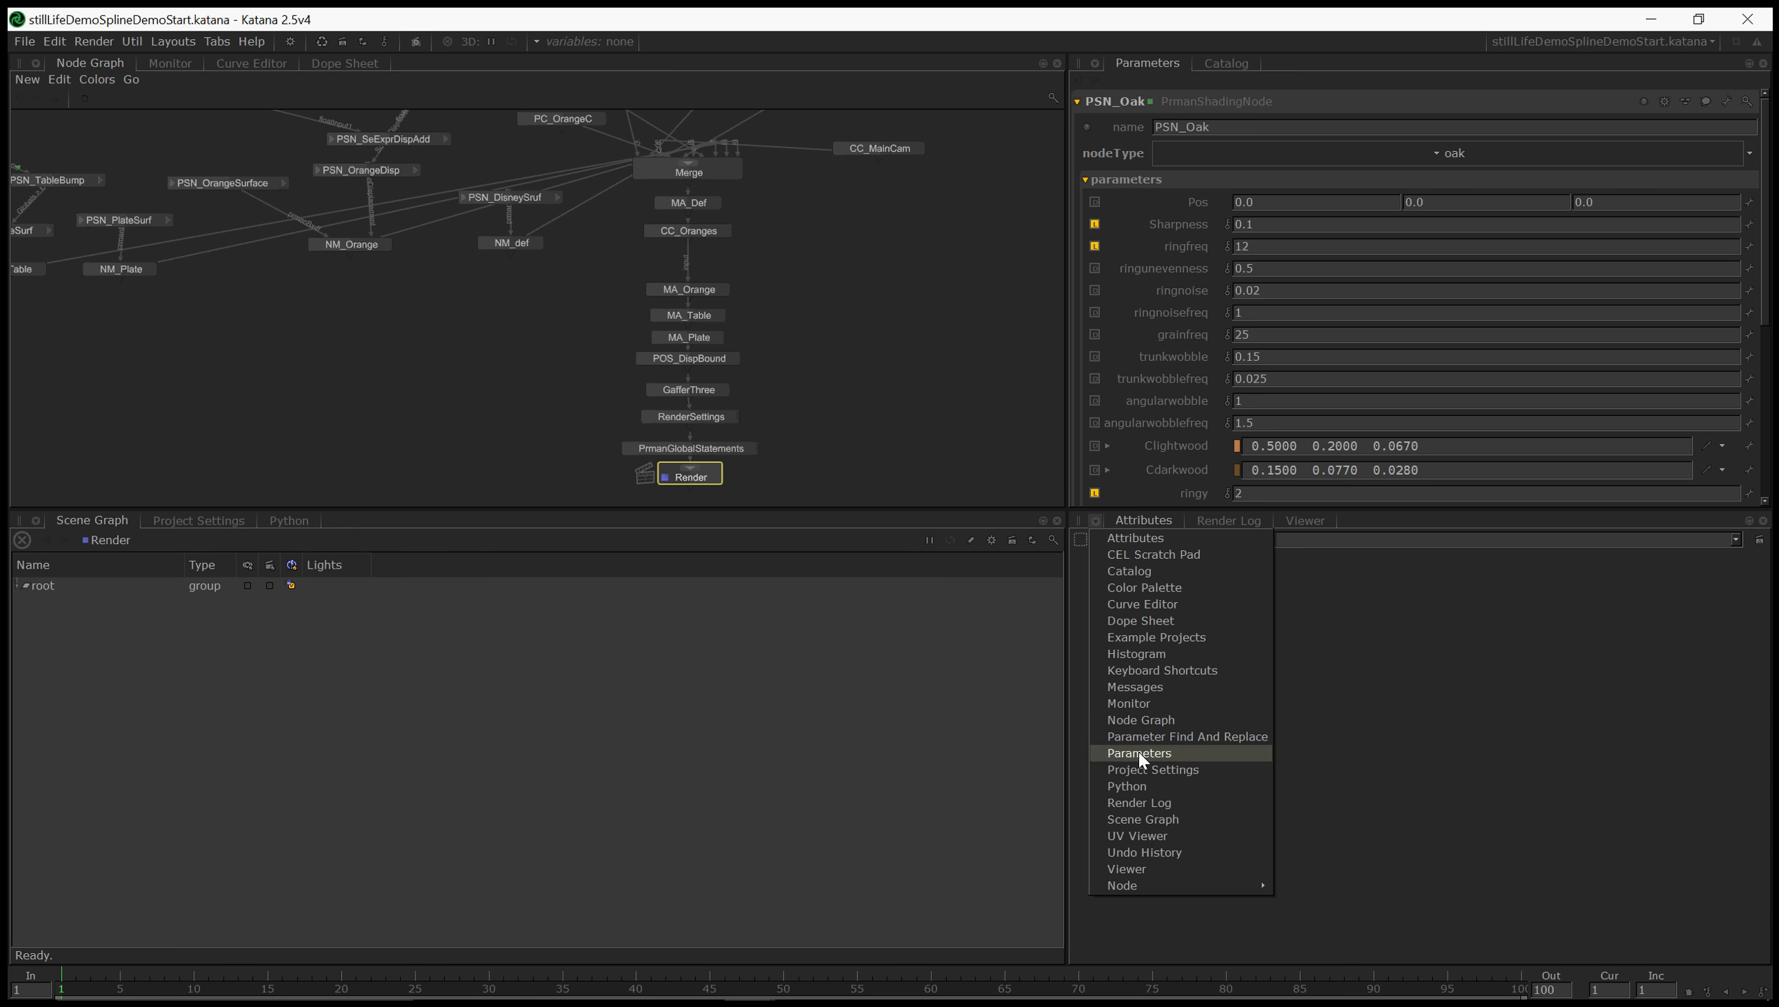
{"action": "left_click", "coordinate": [1145, 702]}
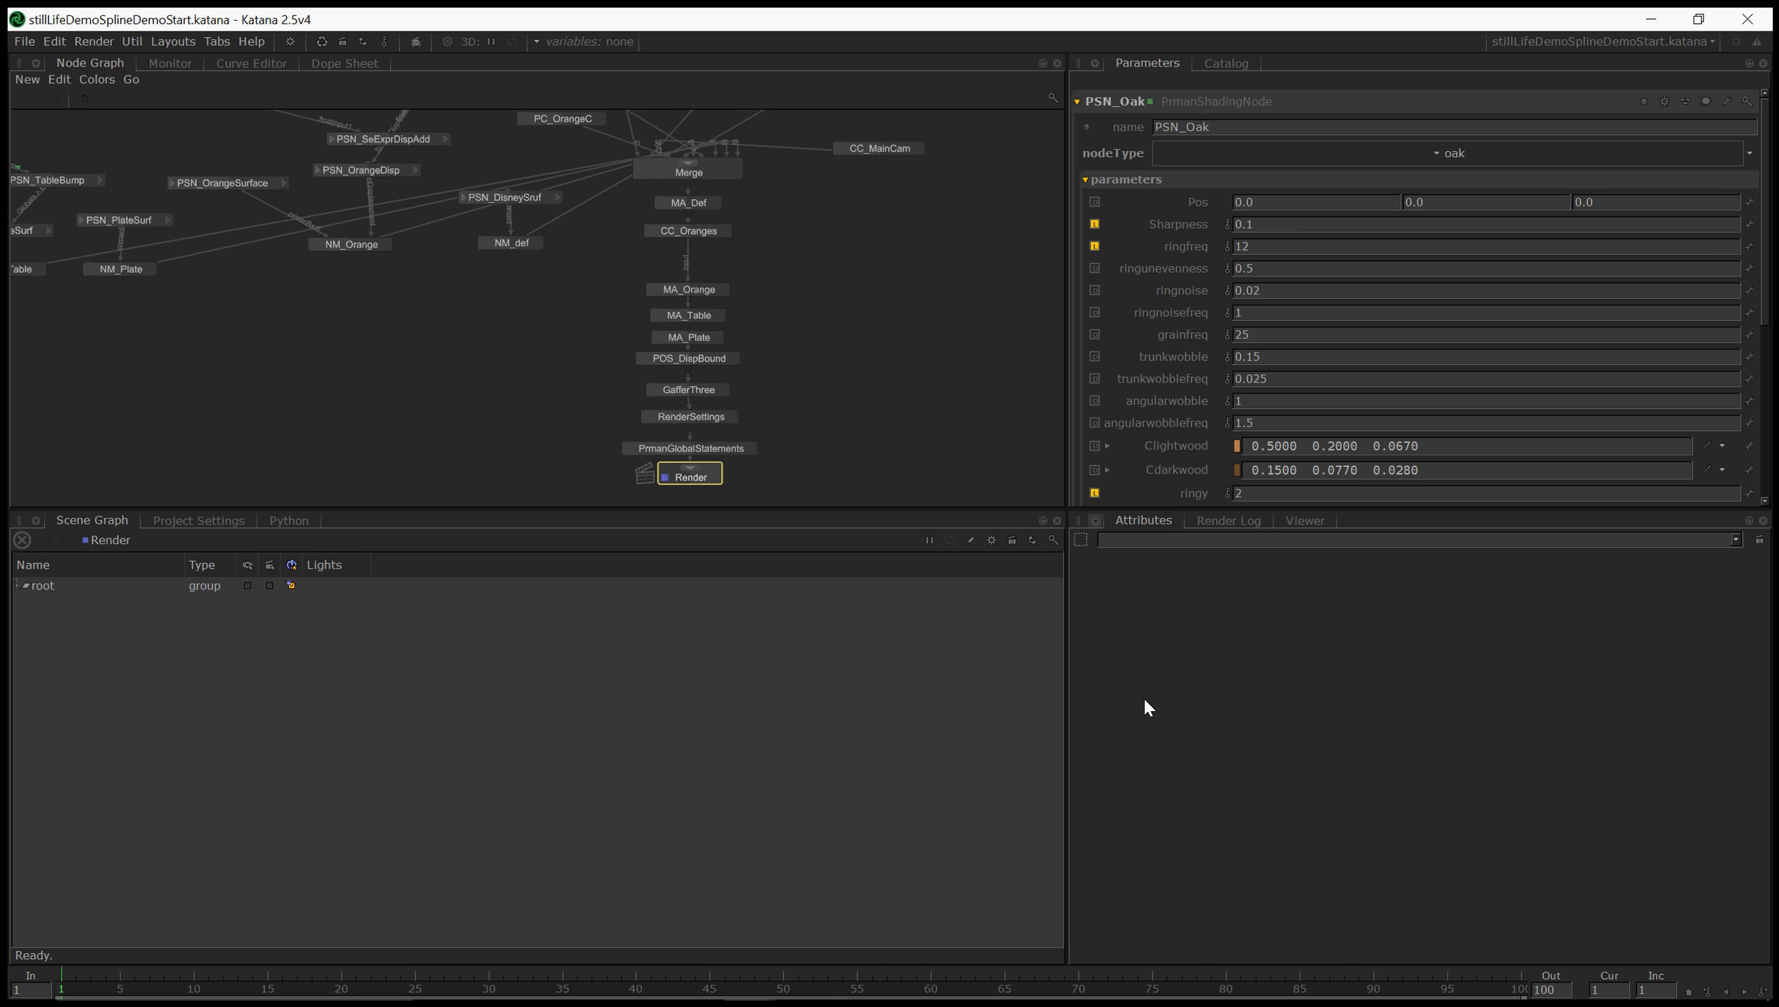
{"action": "scroll", "coordinate": [1176, 717], "scroll_direction": "up", "scroll_amount": 2}
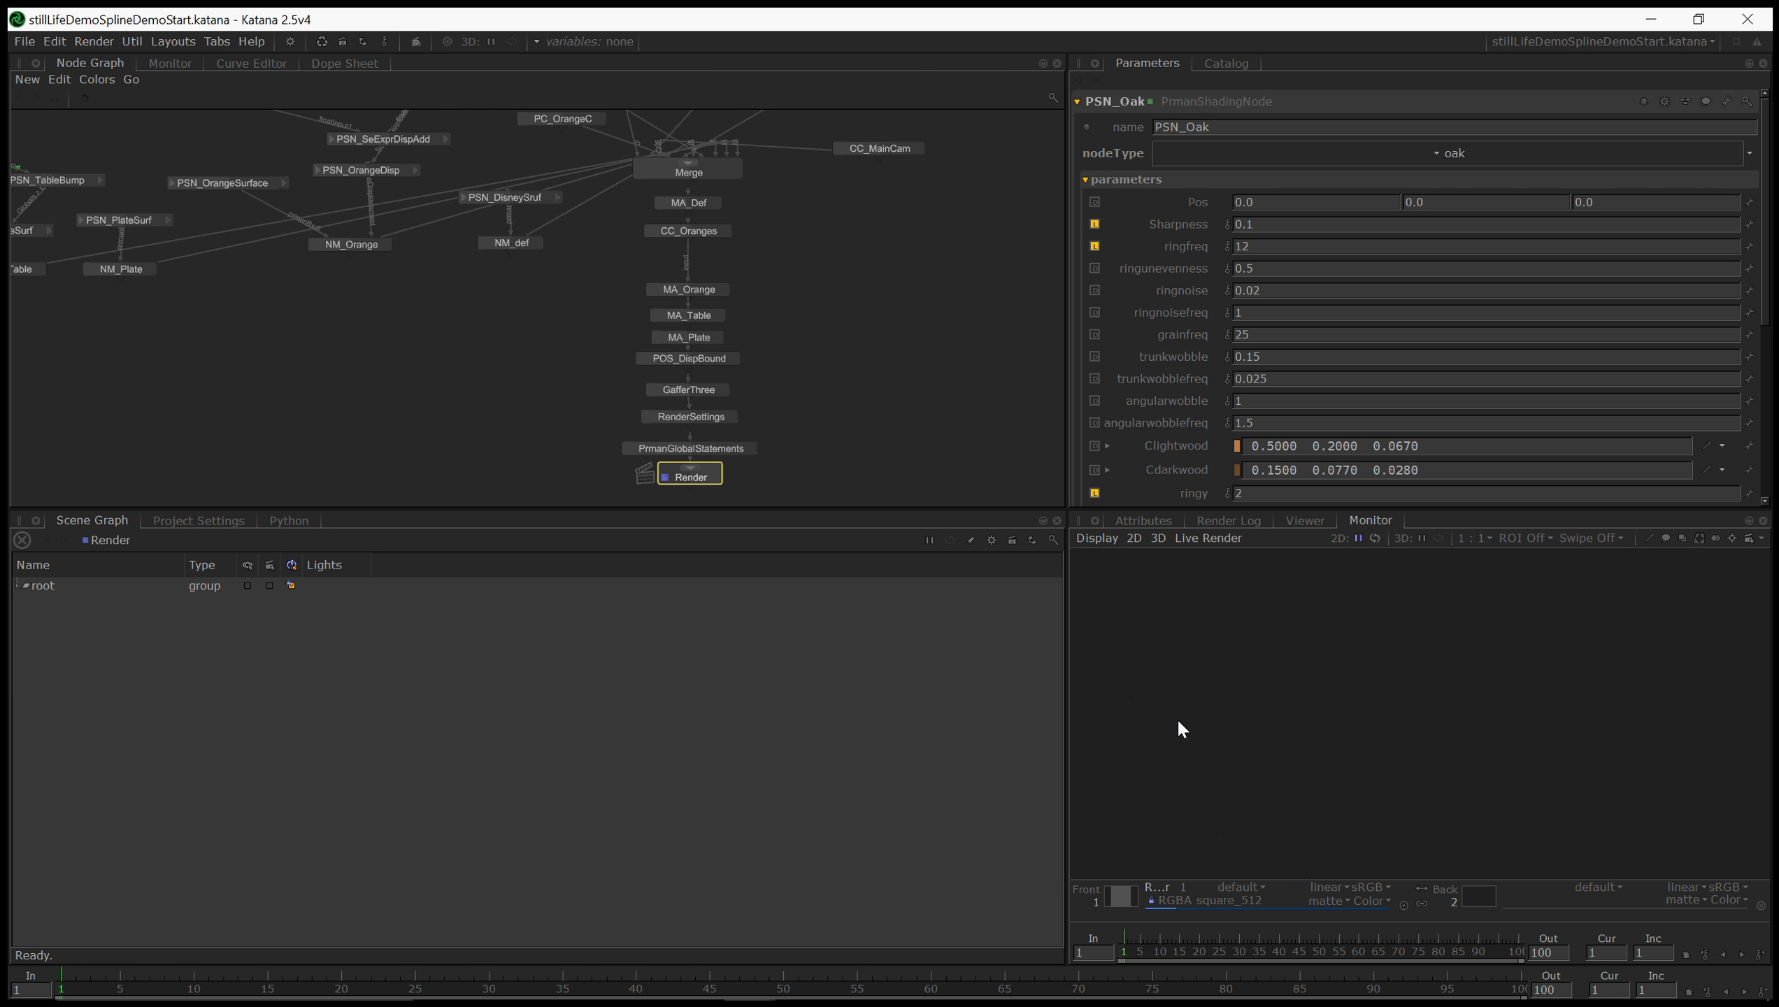
{"action": "middle_click_drag", "start_coordinate": [1269, 840], "coordinate": [1273, 588]}
{"action": "scroll", "coordinate": [1300, 712], "scroll_direction": "up", "scroll_amount": 1}
{"action": "middle_click_drag", "start_coordinate": [1300, 712], "coordinate": [1265, 635]}
{"action": "scroll", "coordinate": [1262, 632], "scroll_direction": "down", "scroll_amount": 1}
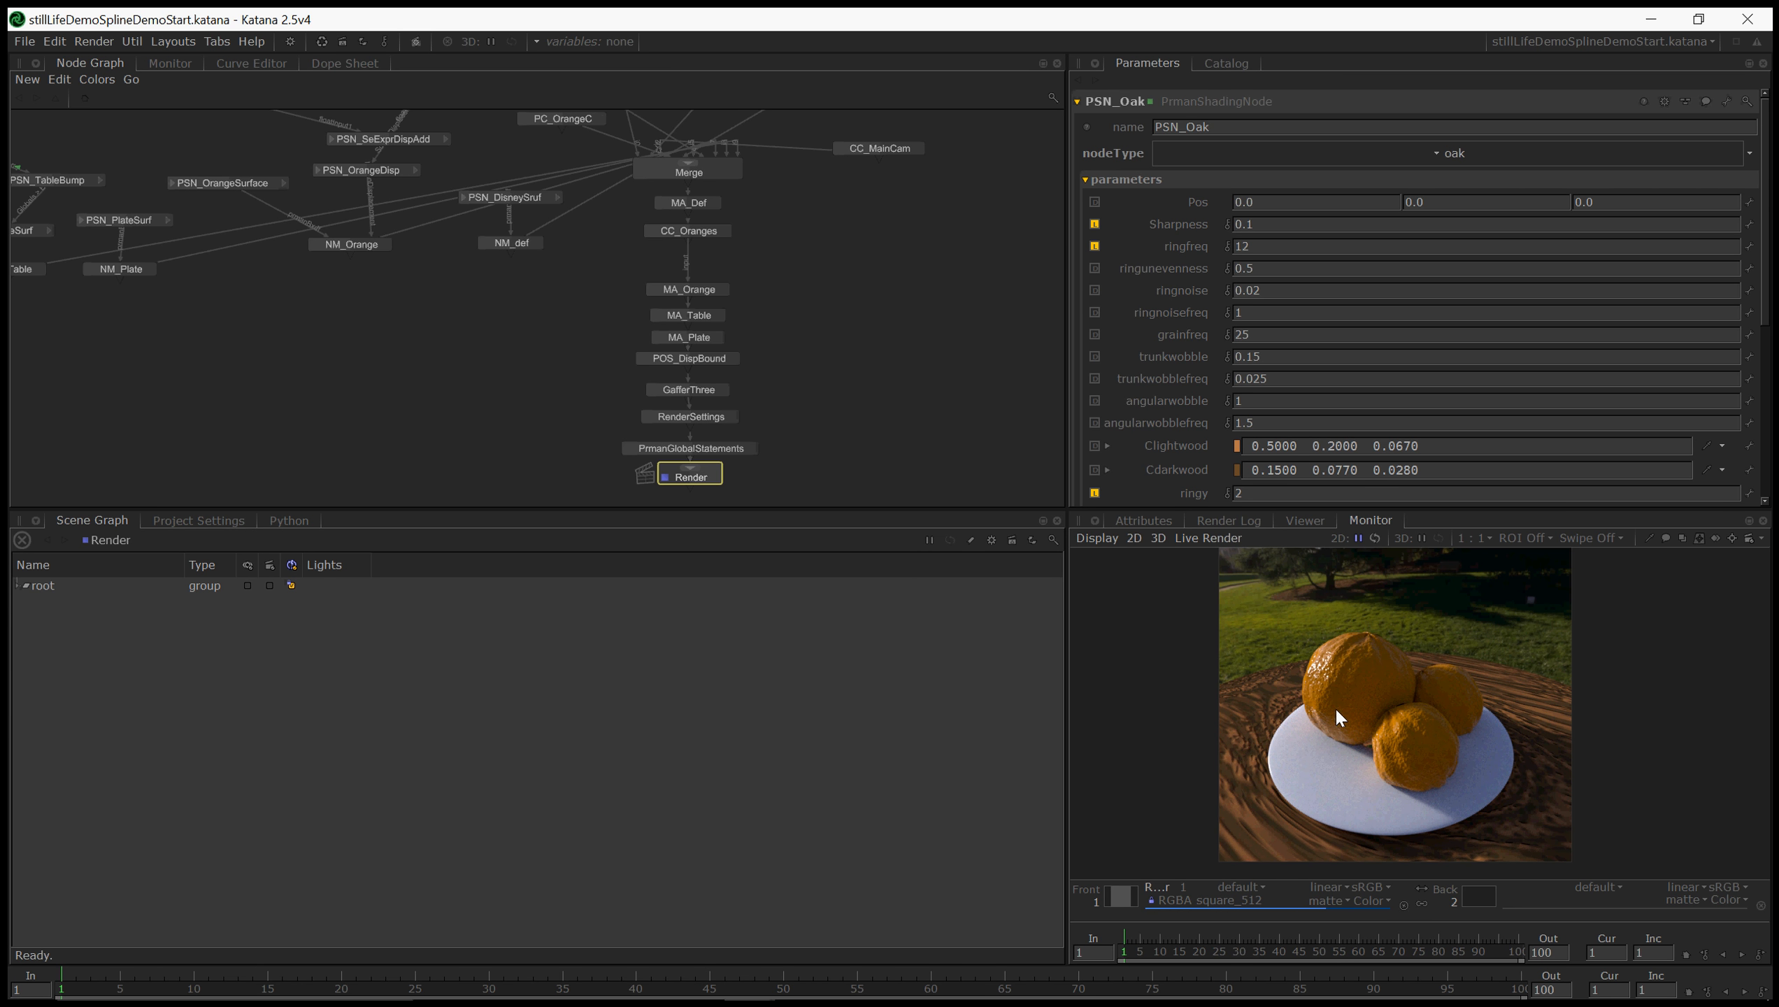
- Examine the interactive render thread settings in the application preferences and leave them without applying changes
{"action": "left_click", "coordinate": [21, 42]}
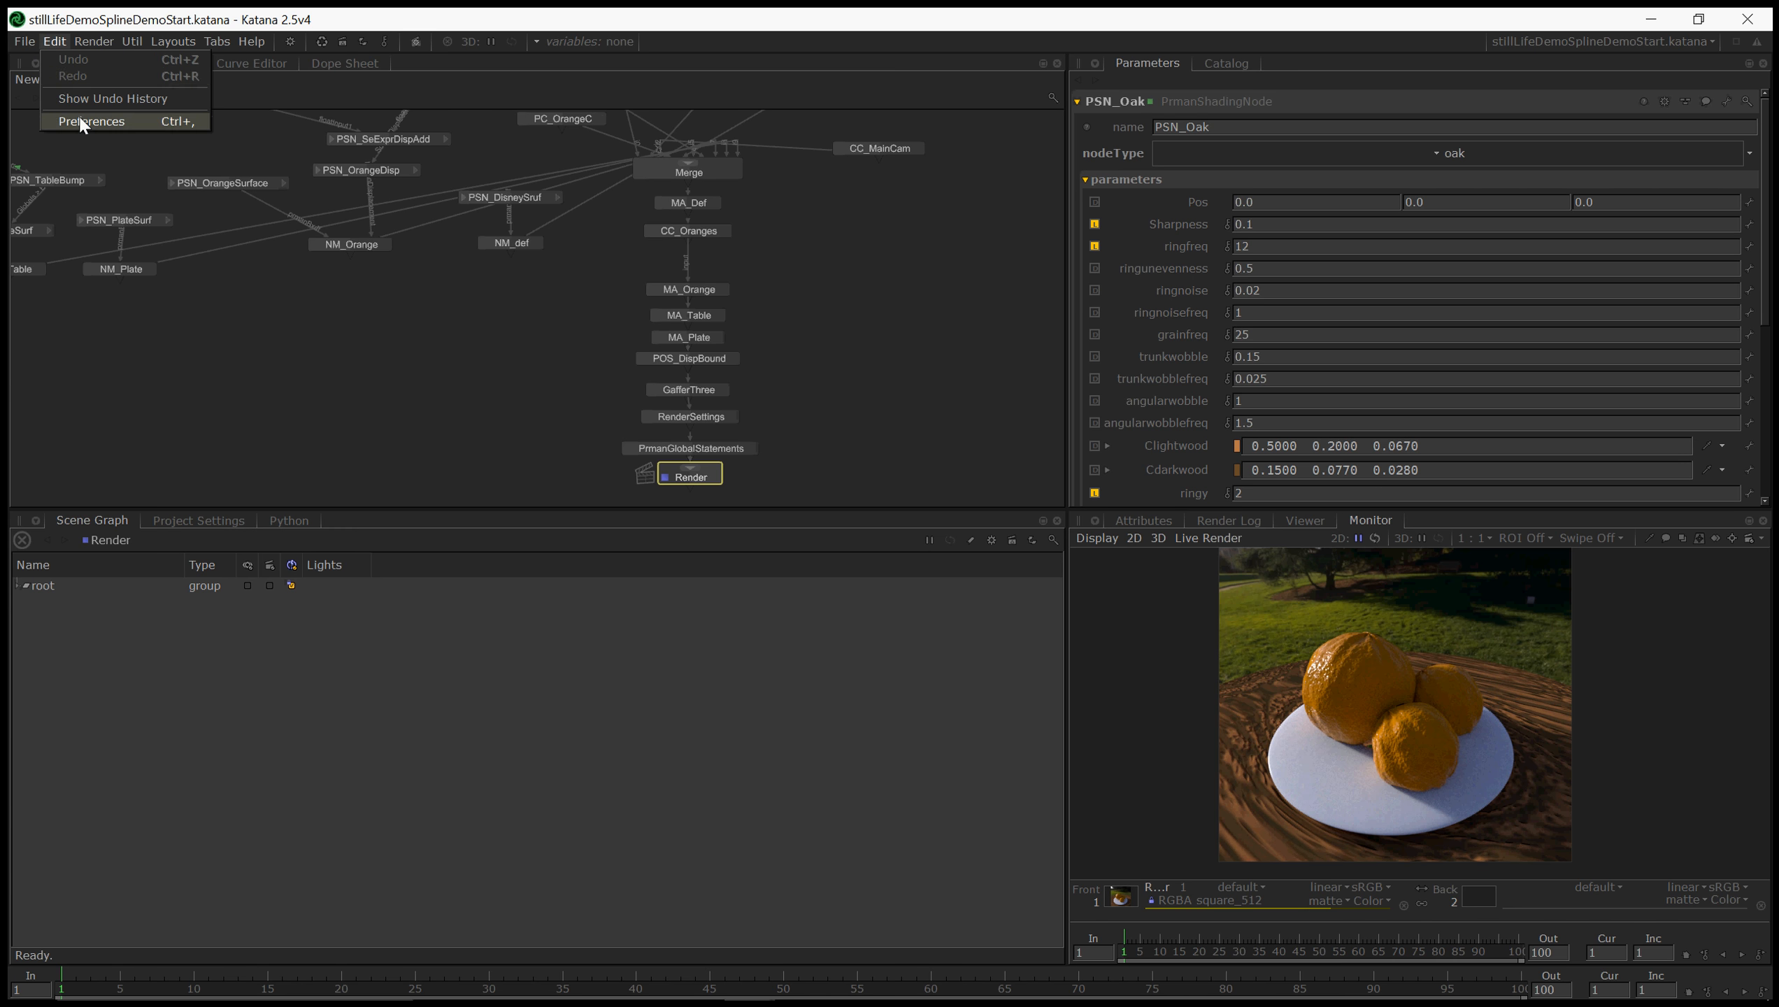
{"action": "left_click", "coordinate": [92, 120]}
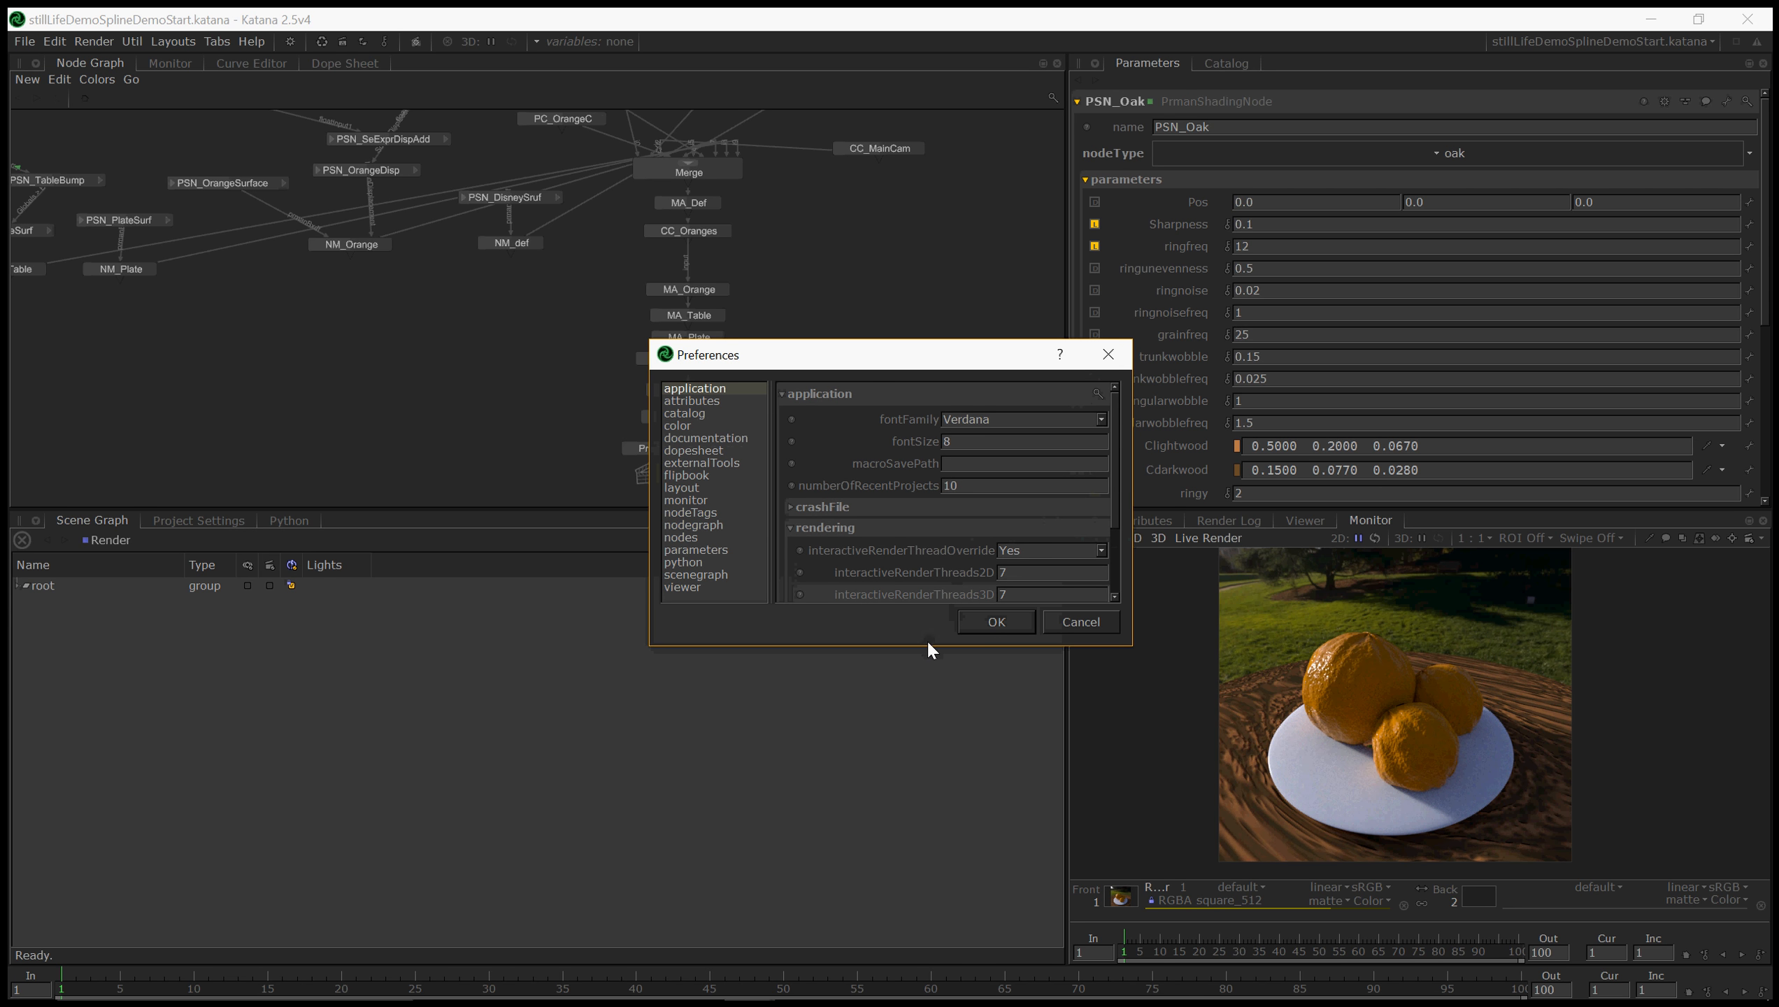
{"action": "left_click_drag", "start_coordinate": [926, 644], "coordinate": [933, 698]}
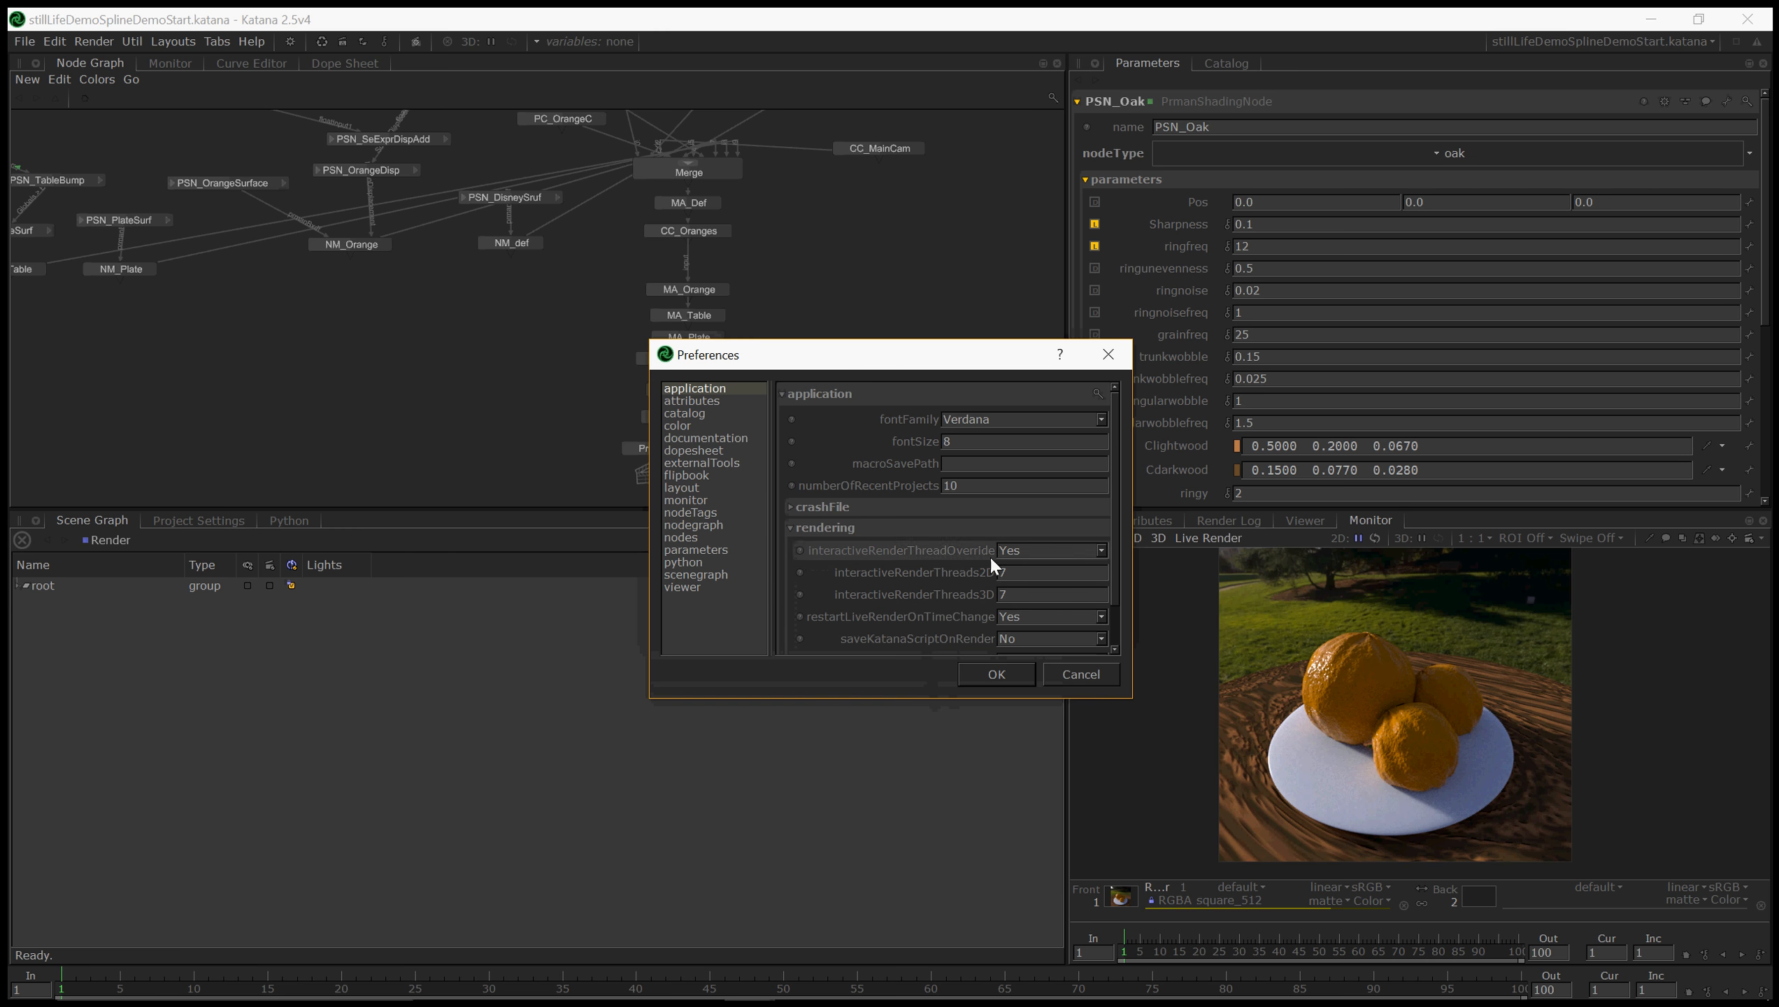
{"action": "left_click", "coordinate": [1072, 674]}
{"action": "middle_click_drag", "start_coordinate": [419, 333], "coordinate": [467, 311]}
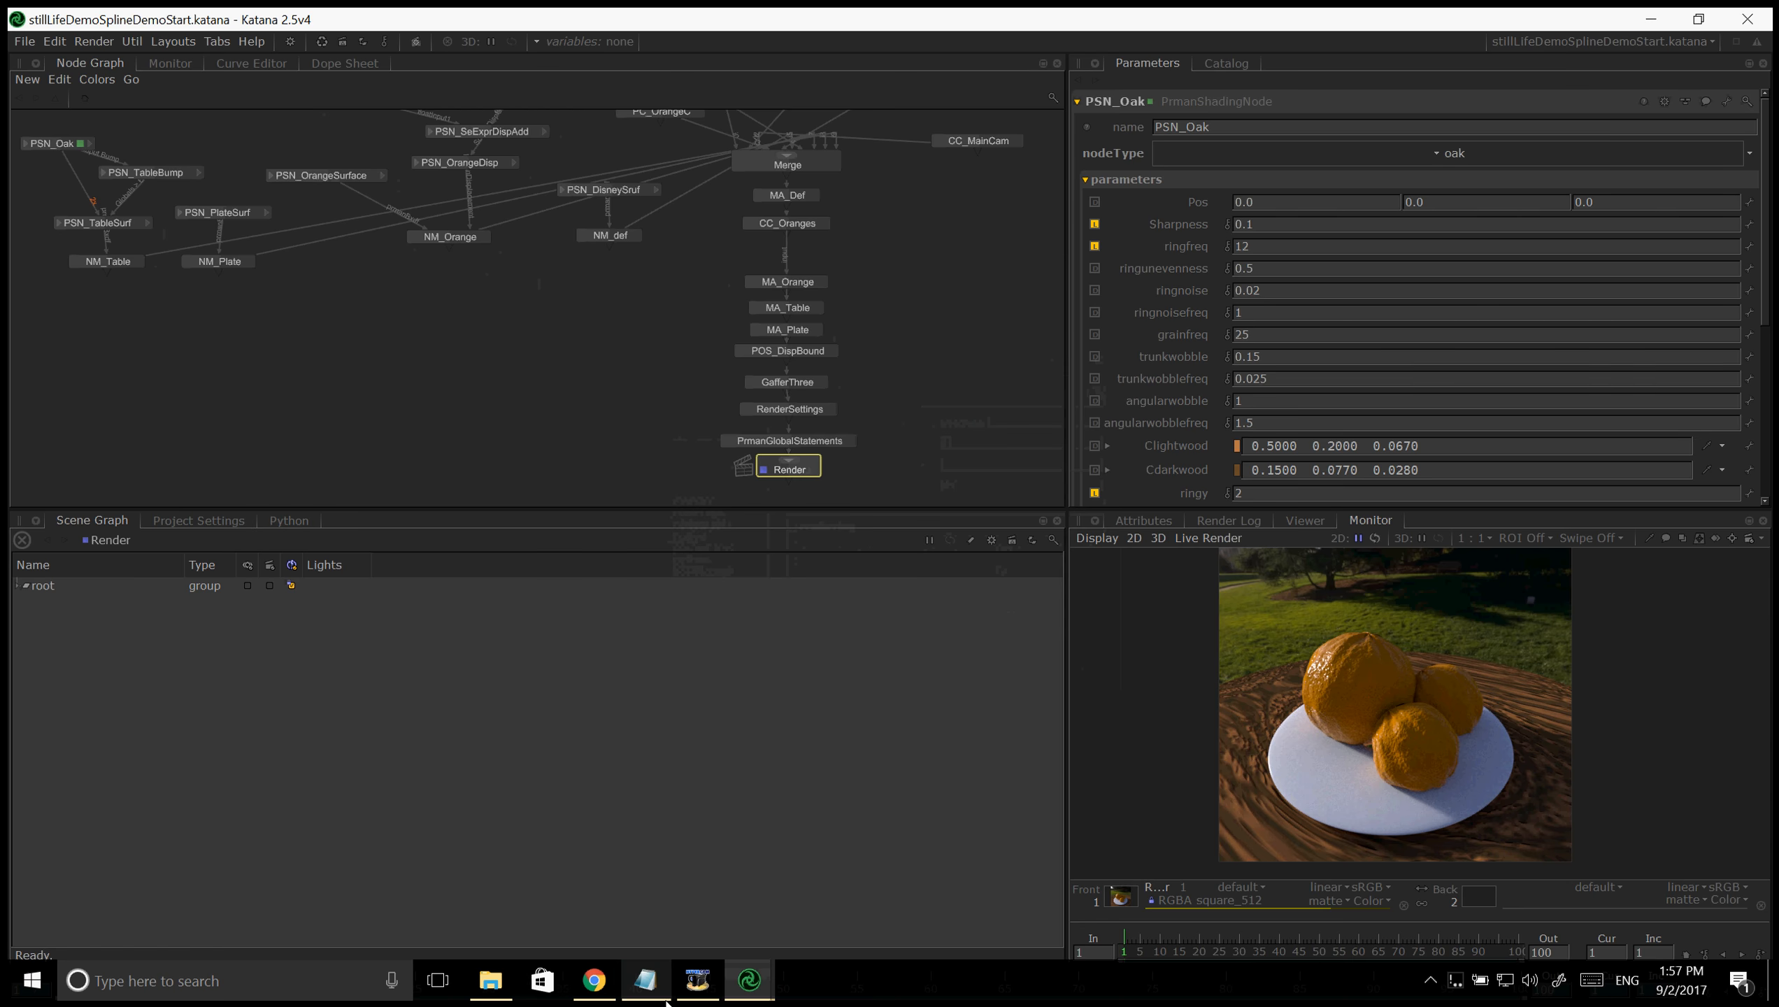
- Switch to File Explorer and view the BnL.png logo image from the stillLife folder
{"action": "left_click", "coordinate": [492, 981]}
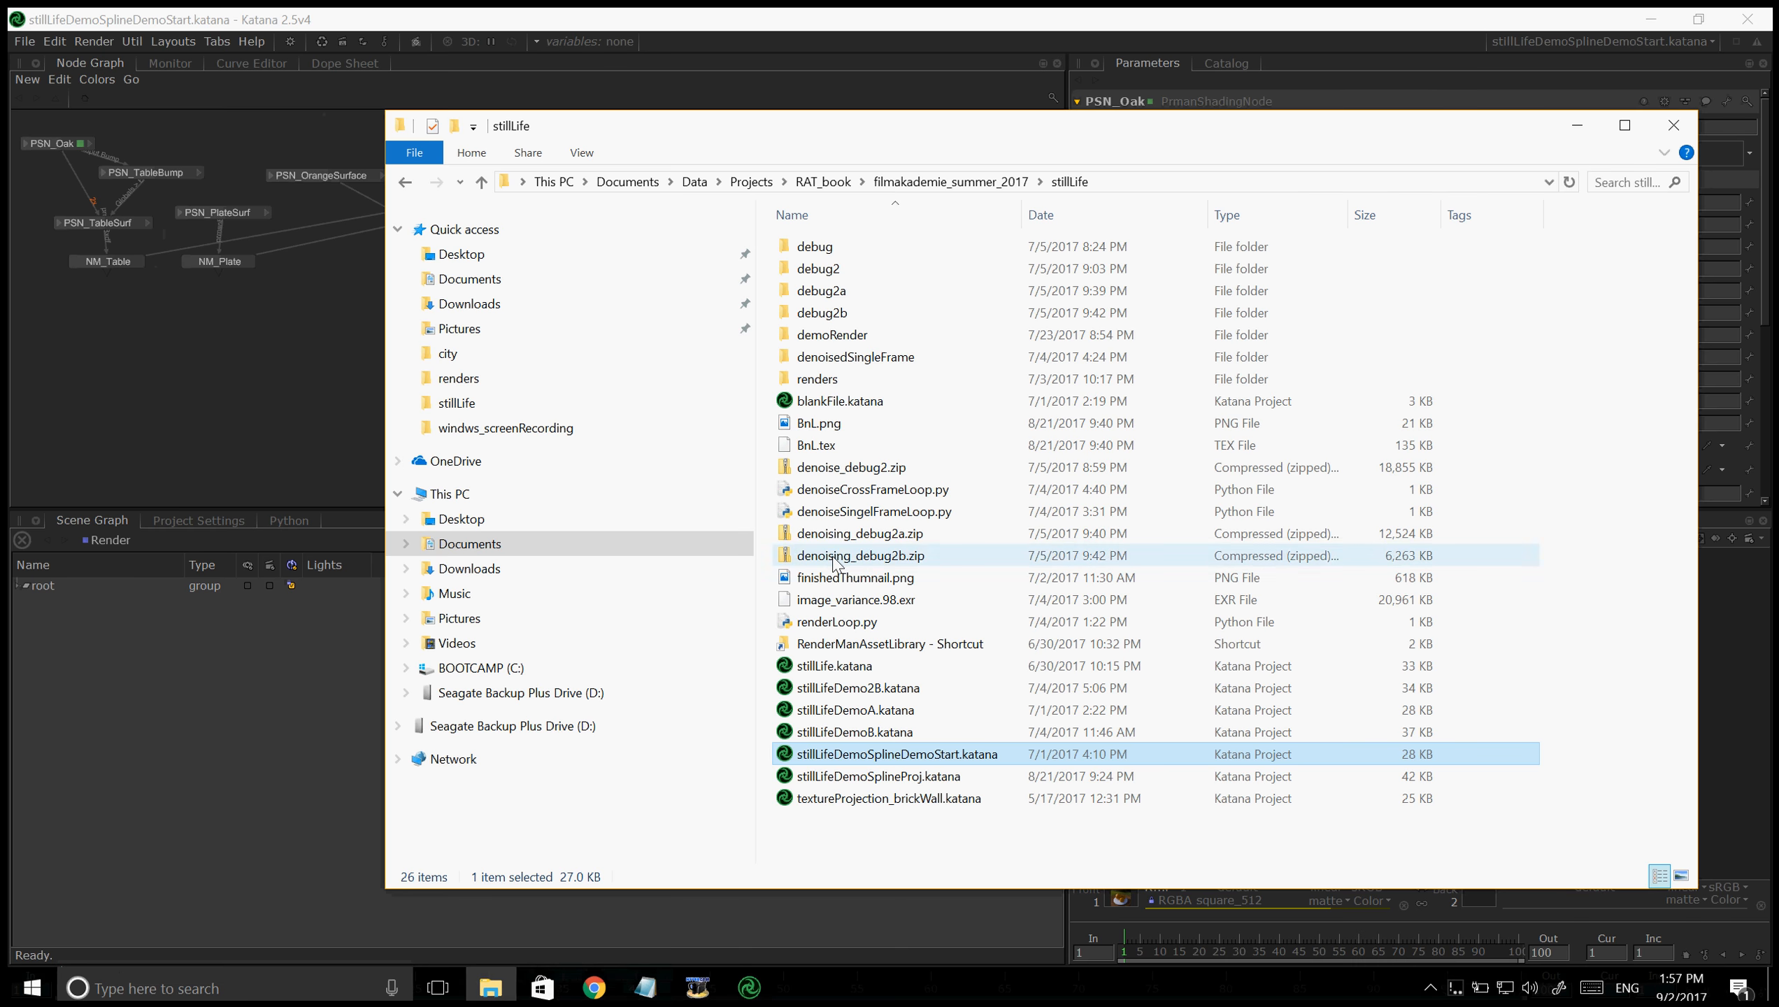
{"action": "double_click", "coordinate": [847, 423]}
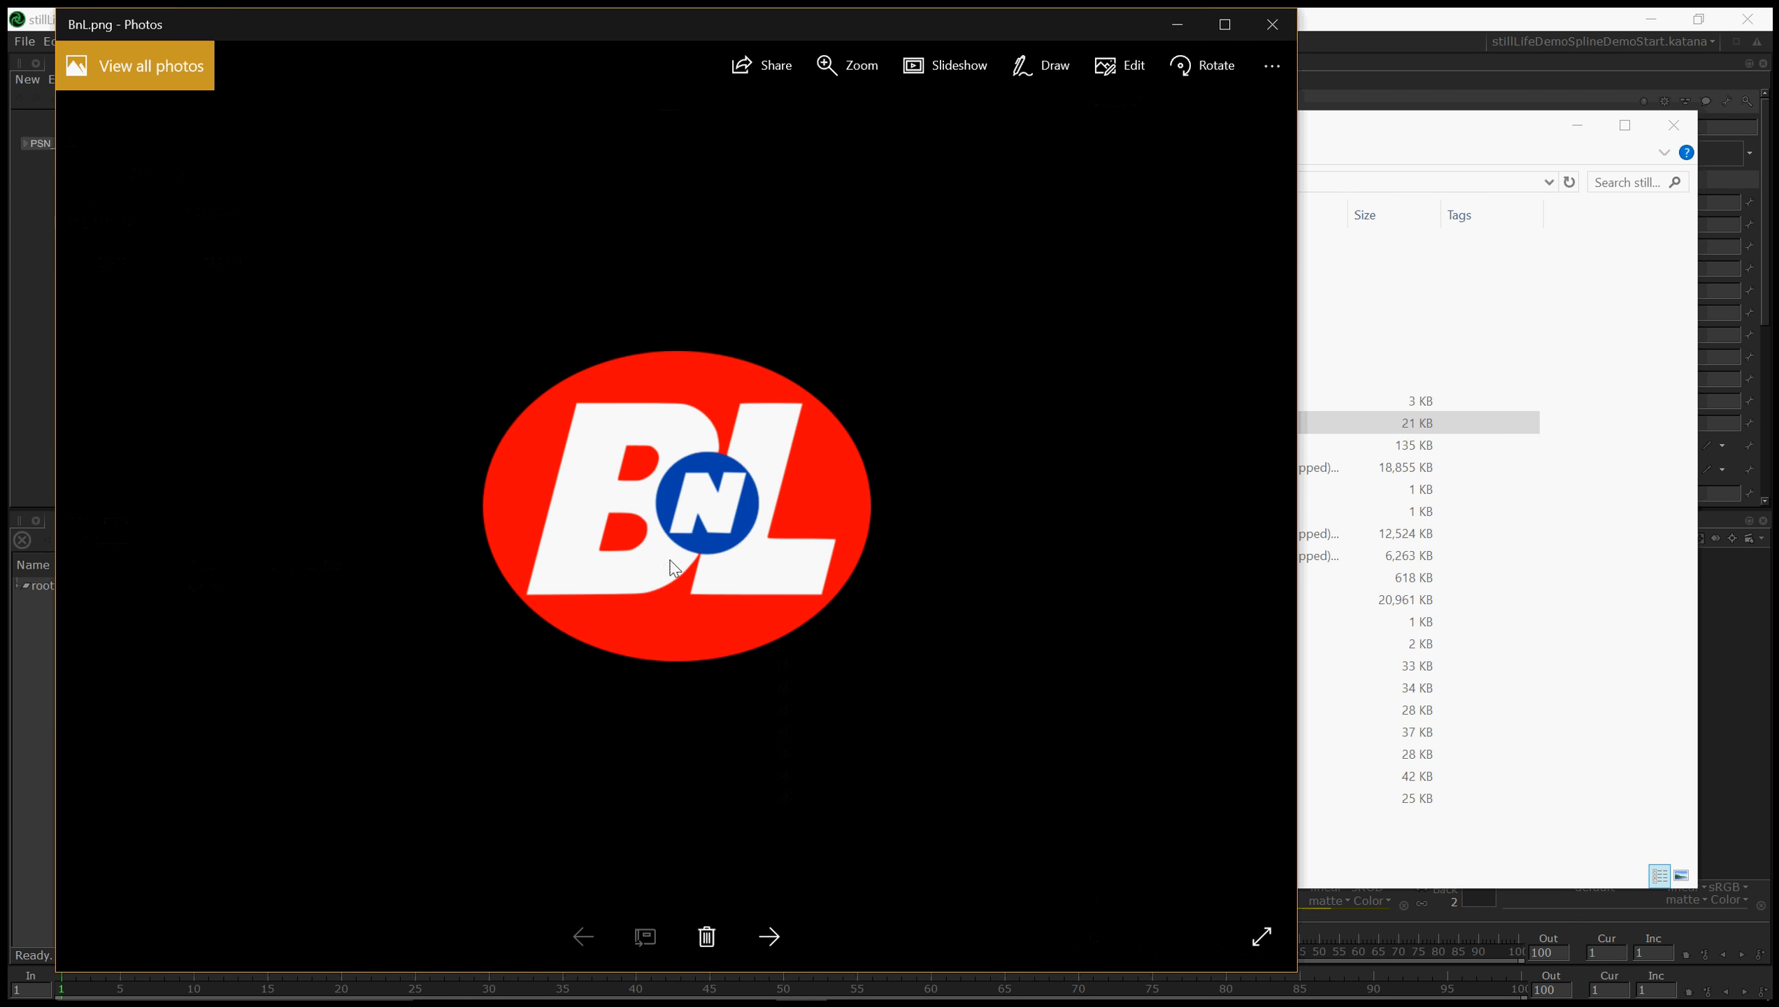
{"action": "left_click", "coordinate": [1267, 28]}
- Delete the existing BnL.tex file from the stillLife folder
{"action": "left_click", "coordinate": [818, 445]}
{"action": "right_click", "coordinate": [830, 449]}
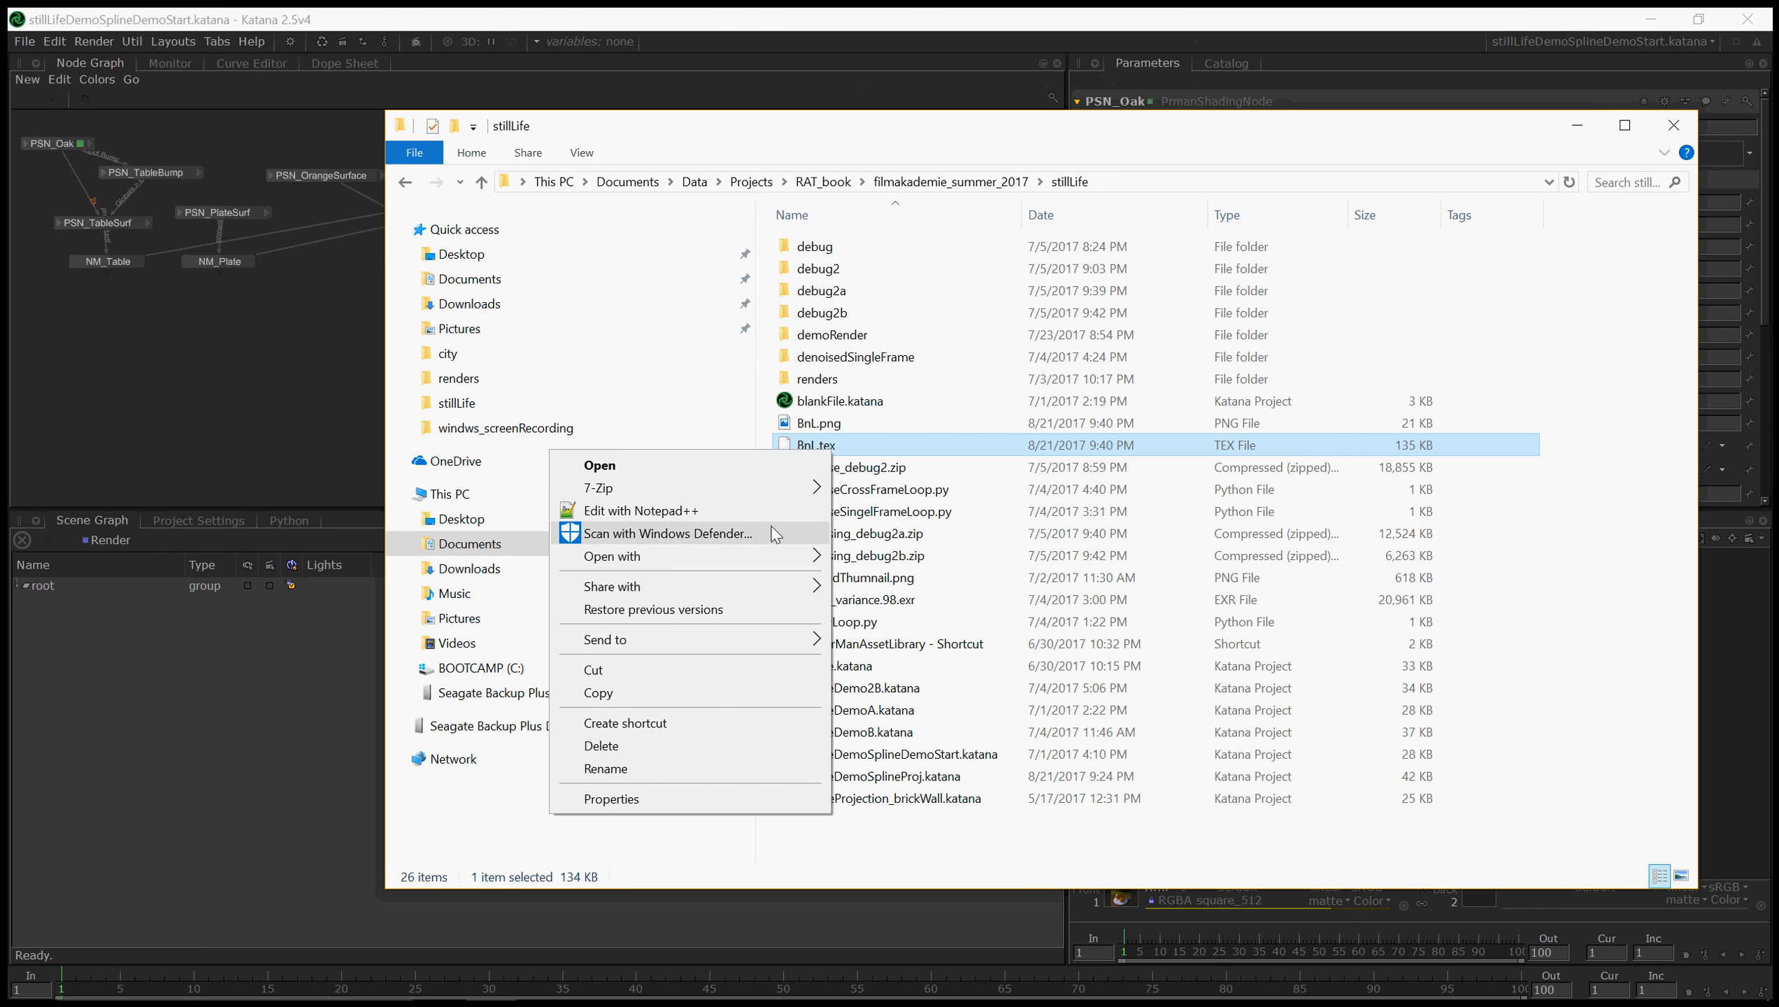
{"action": "left_click", "coordinate": [642, 747]}
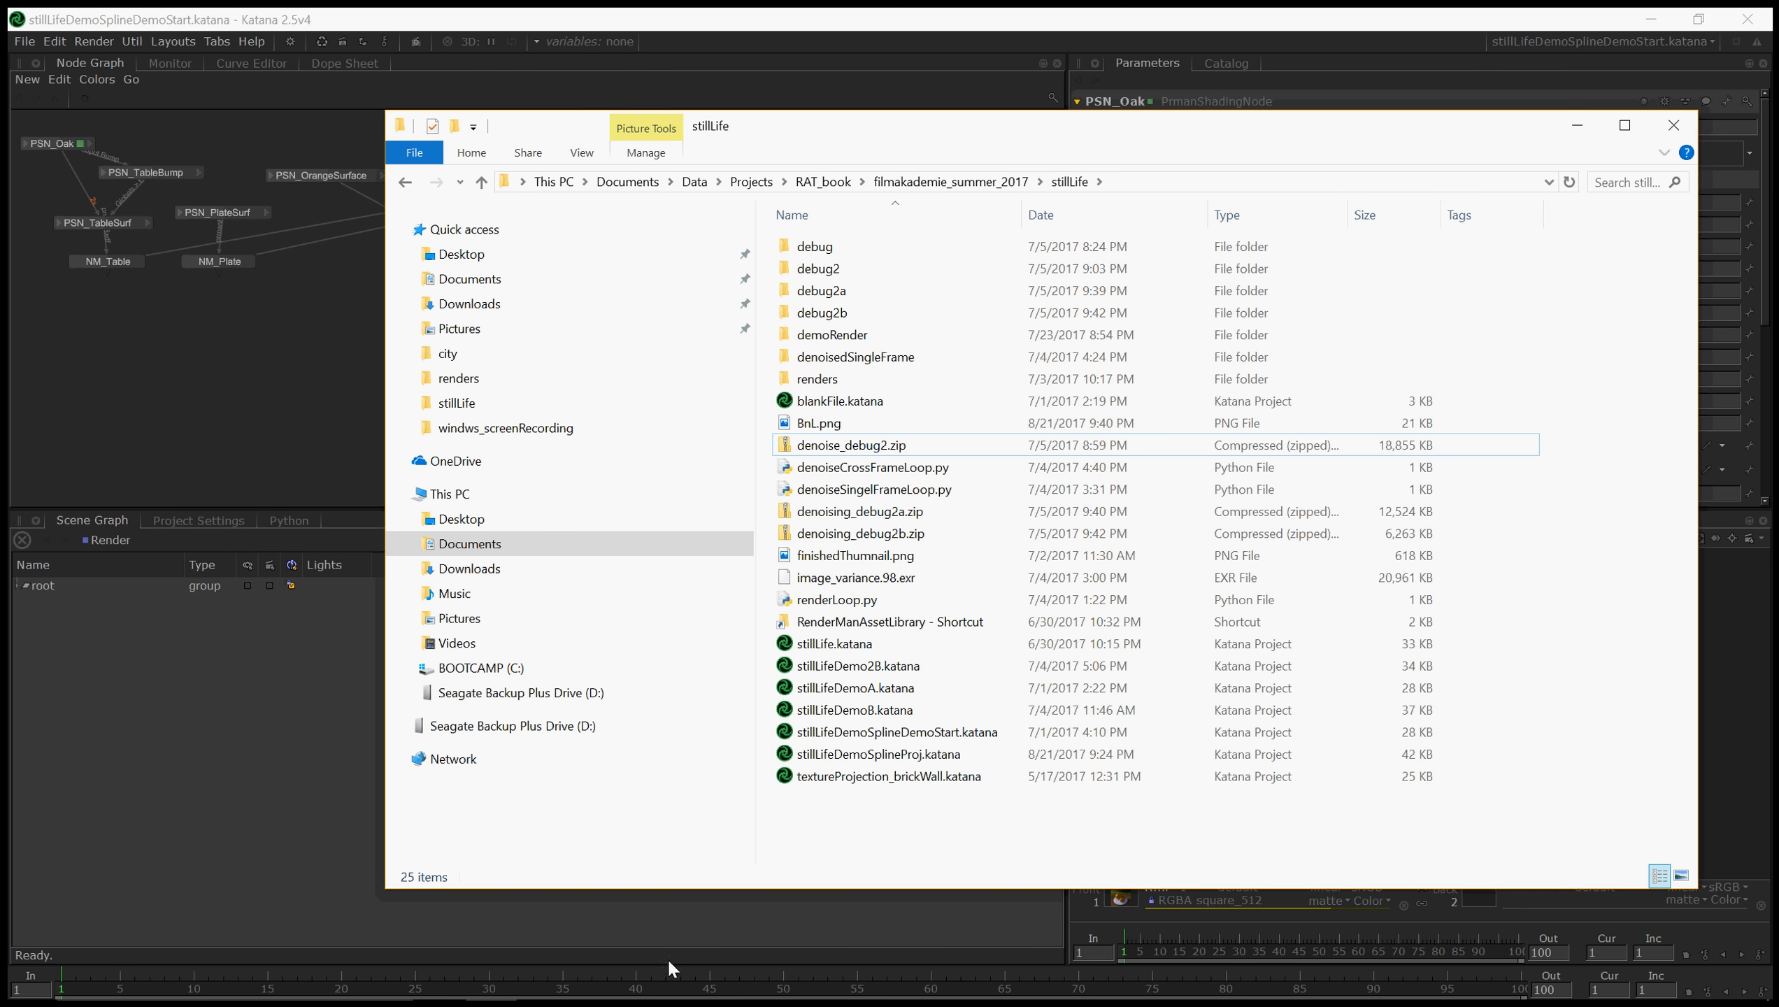
- Open a Command Prompt and run txmake without arguments to show its usage
{"action": "mouse_move", "coordinate": [624, 998]}
{"action": "left_click", "coordinate": [199, 997]}
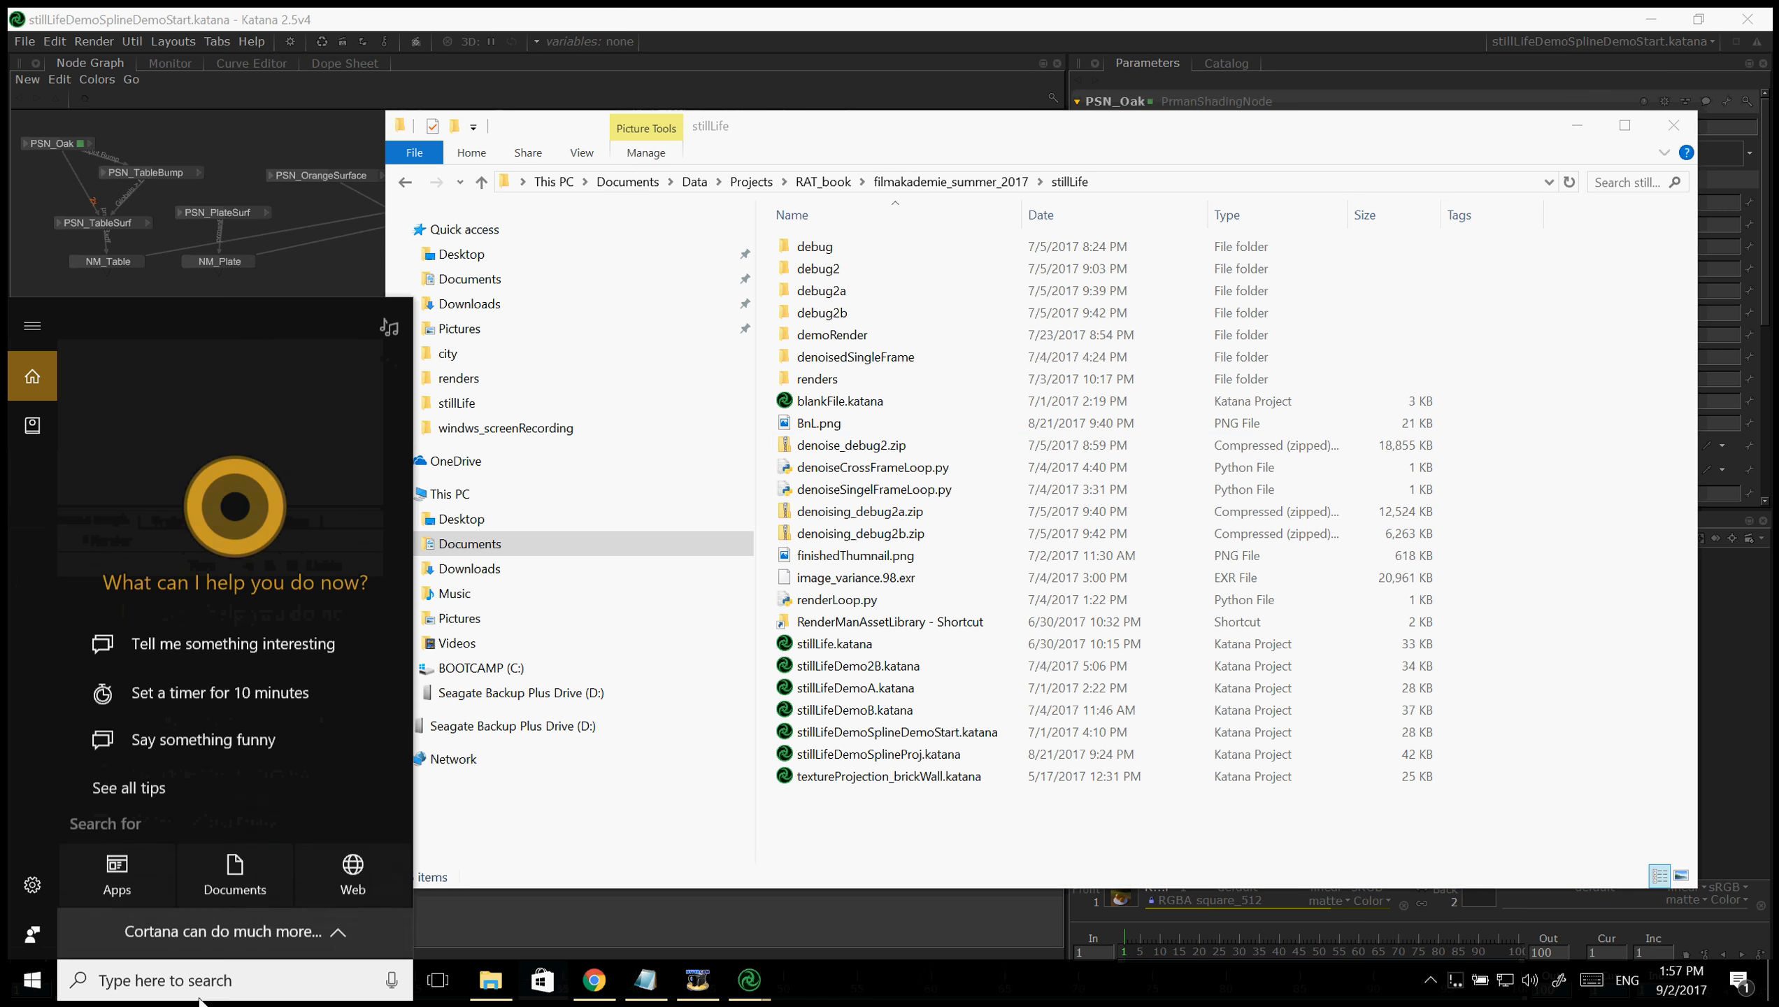
{"action": "type", "text": "cmd"}
{"action": "key", "text": "Return"}
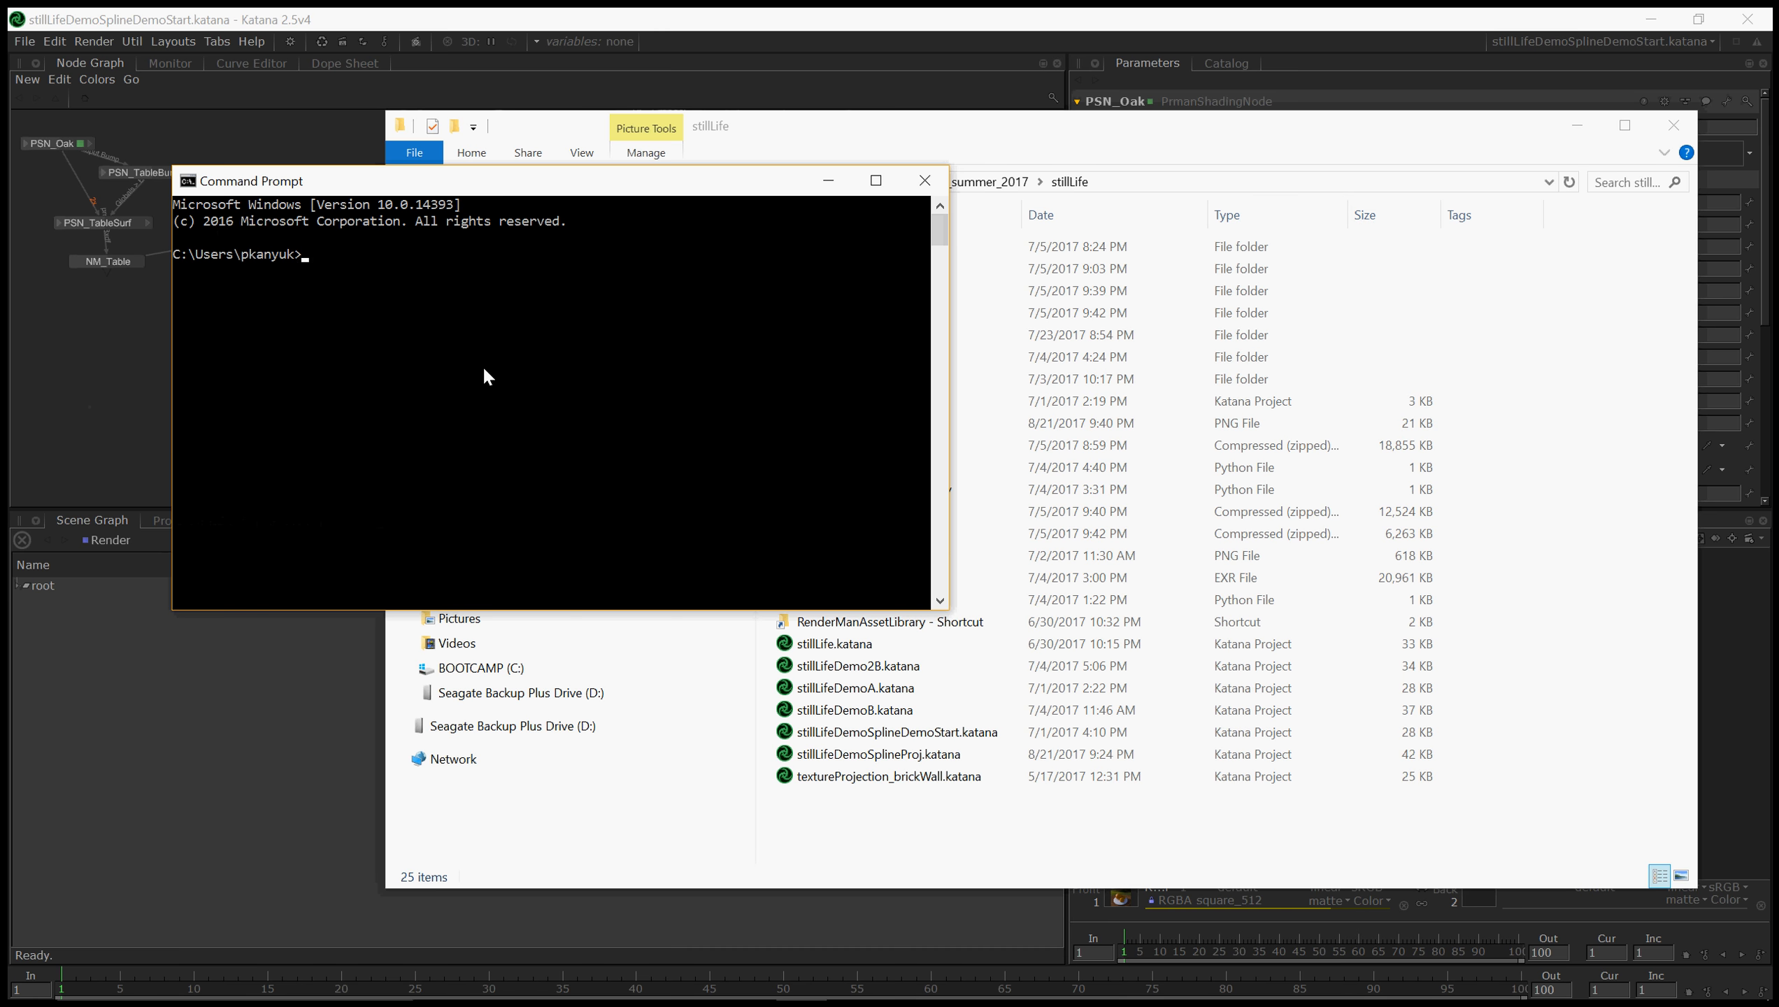
{"action": "type", "text": "txmake"}
{"action": "key", "text": "Return"}
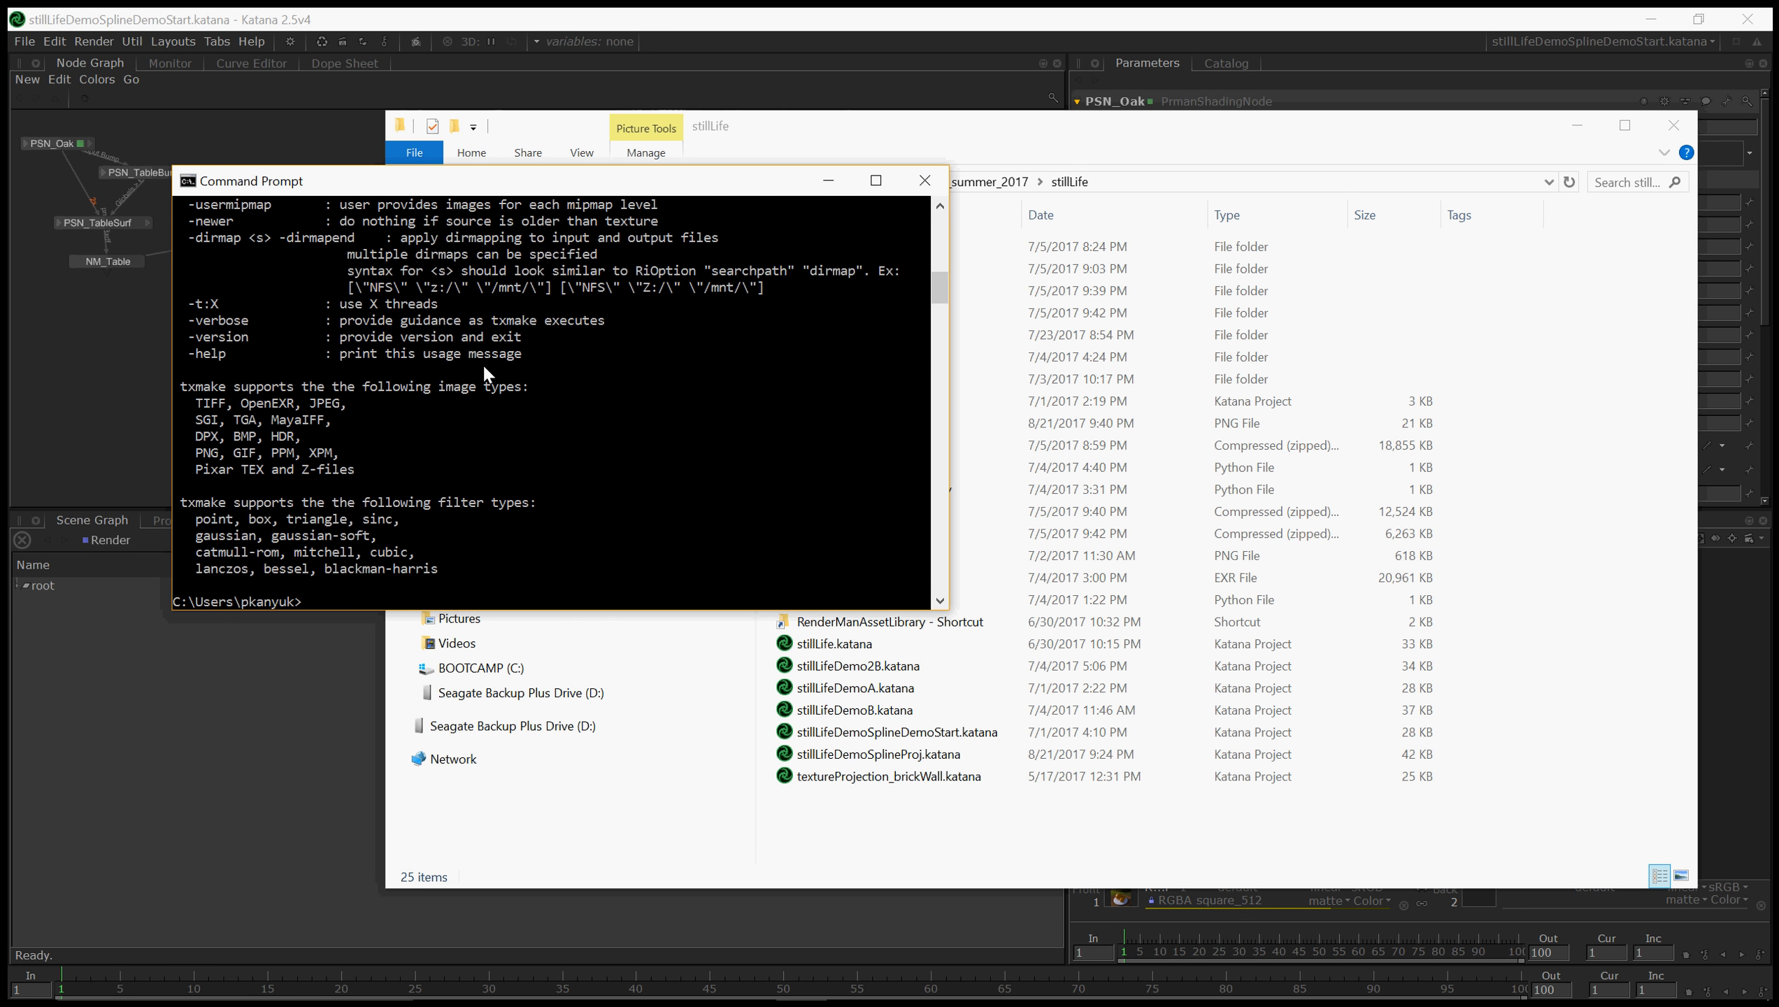
- Query the installed RenderMan version with the command "prman -version"
{"action": "key", "text": "Up"}
{"action": "key", "text": "BackSpace"}
{"action": "key", "text": "BackSpace"}
{"action": "key", "text": "BackSpace"}
{"action": "key", "text": "BackSpace"}
{"action": "key", "text": "BackSpace"}
{"action": "key", "text": "BackSpace"}
{"action": "type", "text": "prman 0"}
{"action": "key", "text": "BackSpace"}
{"action": "type", "text": "-version"}
{"action": "key", "text": "Return"}
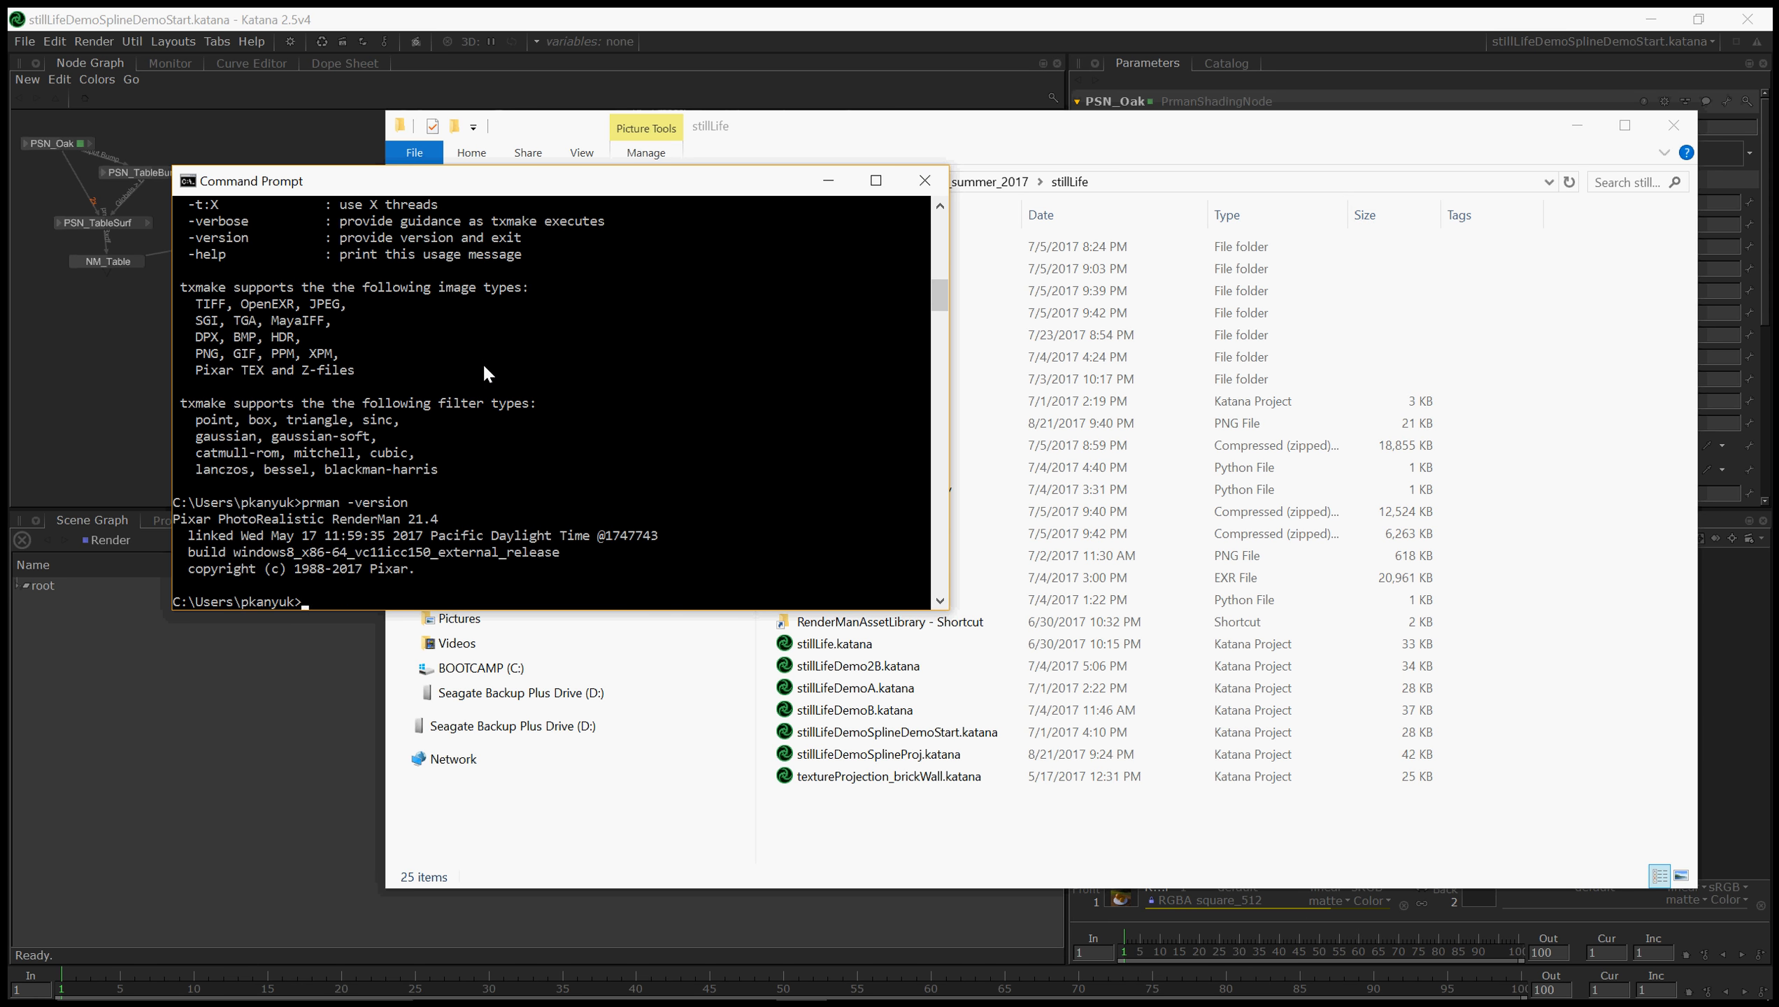
{"action": "key", "text": "Return"}
{"action": "key", "text": "Return"}
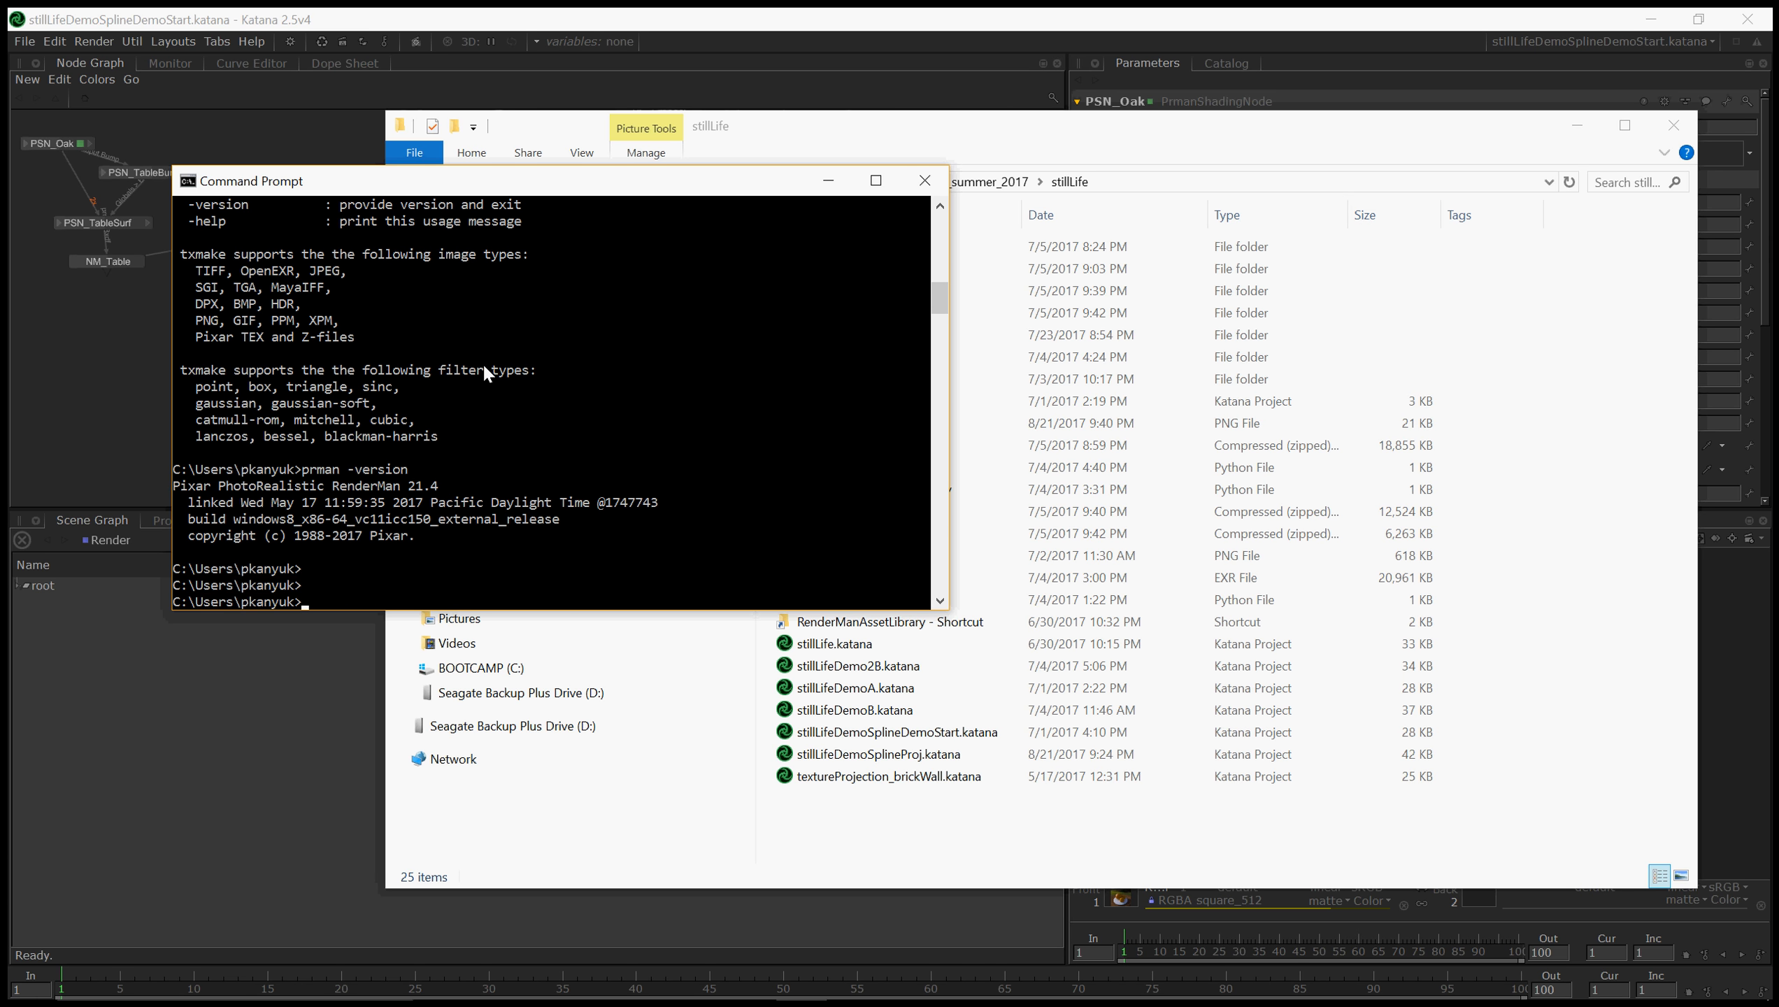
{"action": "key", "text": "Up"}
{"action": "key", "text": "BackSpace"}
{"action": "key", "text": "BackSpace"}
{"action": "key", "text": "BackSpace"}
{"action": "key", "text": "BackSpace"}
{"action": "key", "text": "BackSpace"}
{"action": "key", "text": "BackSpace"}
{"action": "key", "text": "BackSpace"}
{"action": "key", "text": "BackSpace"}
{"action": "key", "text": "BackSpace"}
{"action": "key", "text": "BackSpace"}
{"action": "key", "text": "BackSpace"}
{"action": "key", "text": "BackSpace"}
{"action": "key", "text": "BackSpace"}
{"action": "key", "text": "BackSpace"}
{"action": "type", "text": "txmake"}
{"action": "key", "text": "BackSpace"}
{"action": "key", "text": "BackSpace"}
{"action": "key", "text": "BackSpace"}
{"action": "key", "text": "BackSpace"}
{"action": "key", "text": "BackSpace"}
{"action": "key", "text": "BackSpace"}
{"action": "mouse_move", "coordinate": [200, 998]}
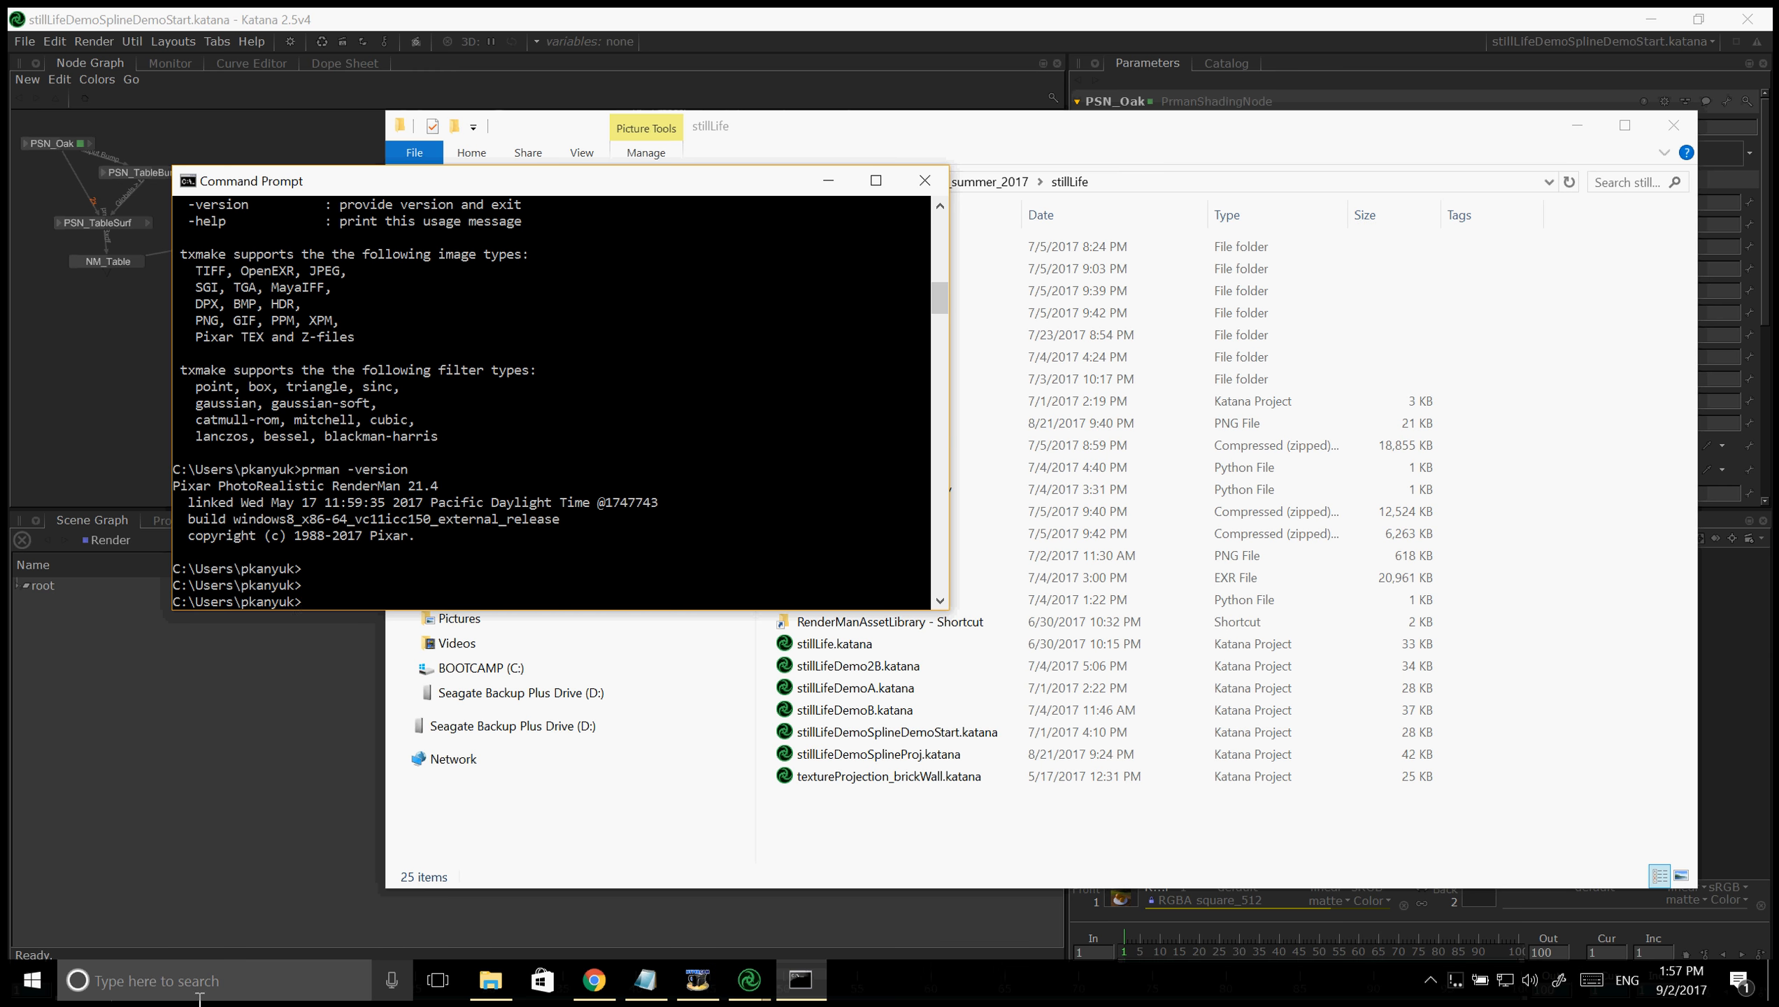
{"action": "left_click", "coordinate": [32, 980]}
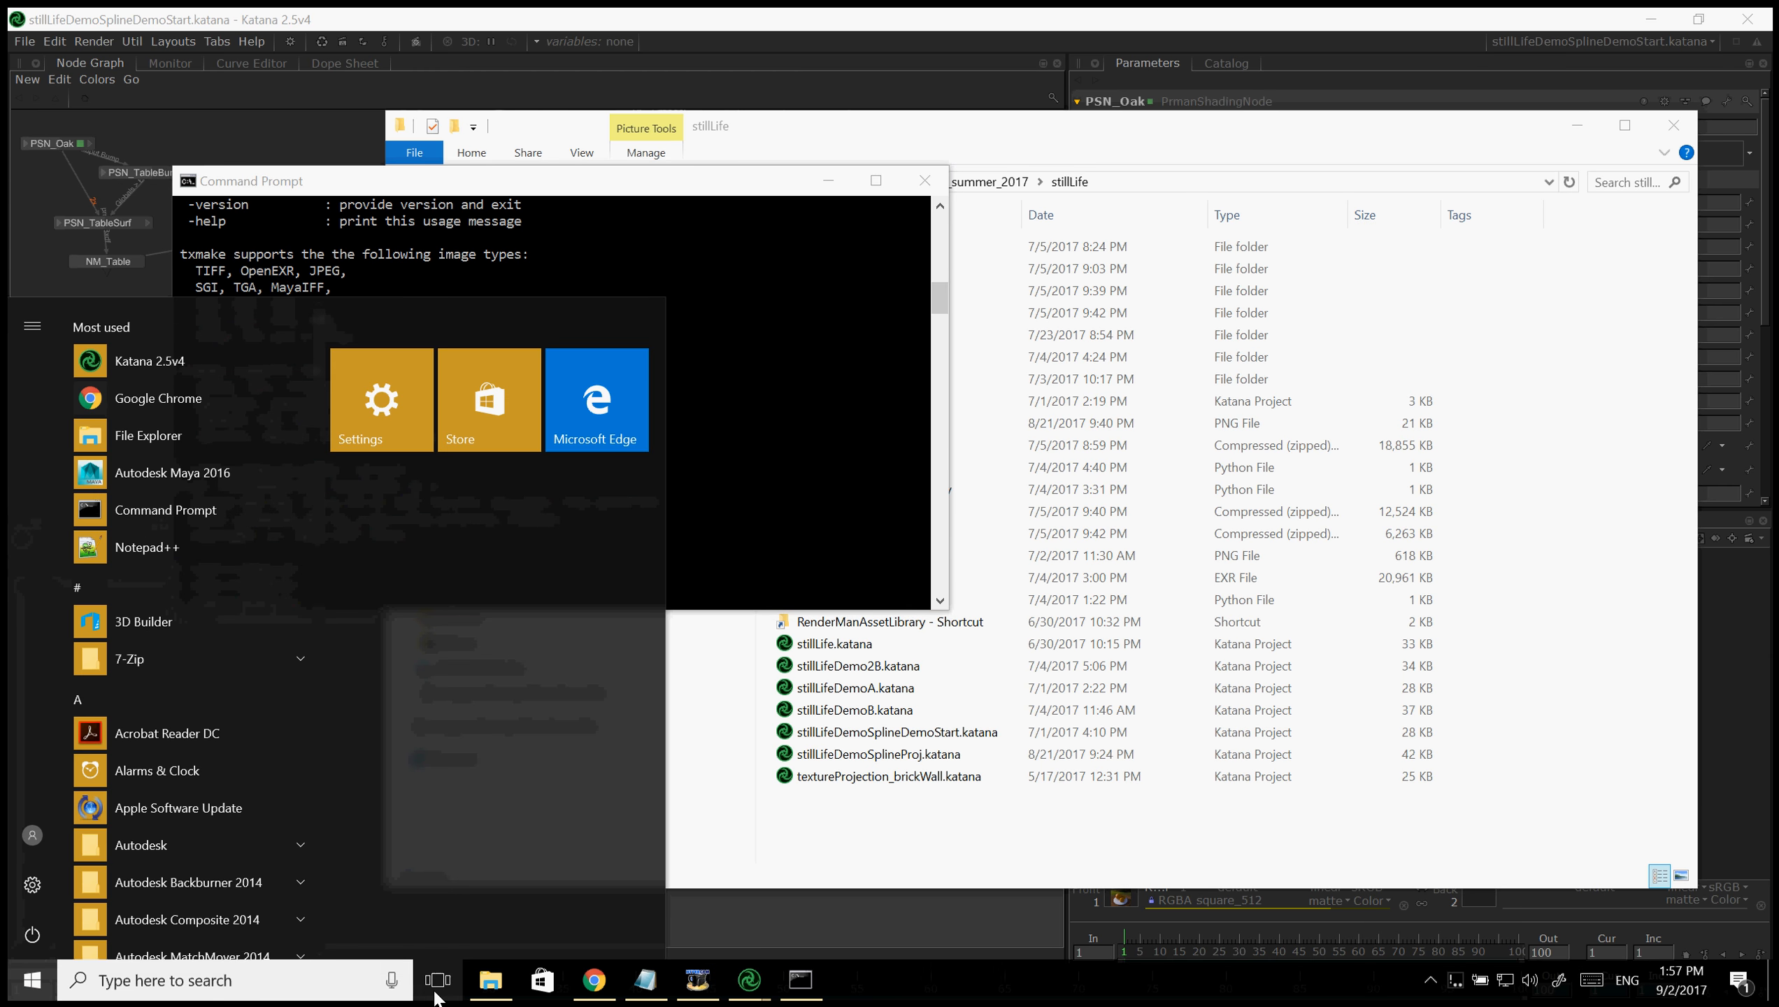
- In File Explorer, browse to C:\Program Files\Pixar\RenderManProServer-21.4\bin
{"action": "left_click", "coordinate": [491, 981]}
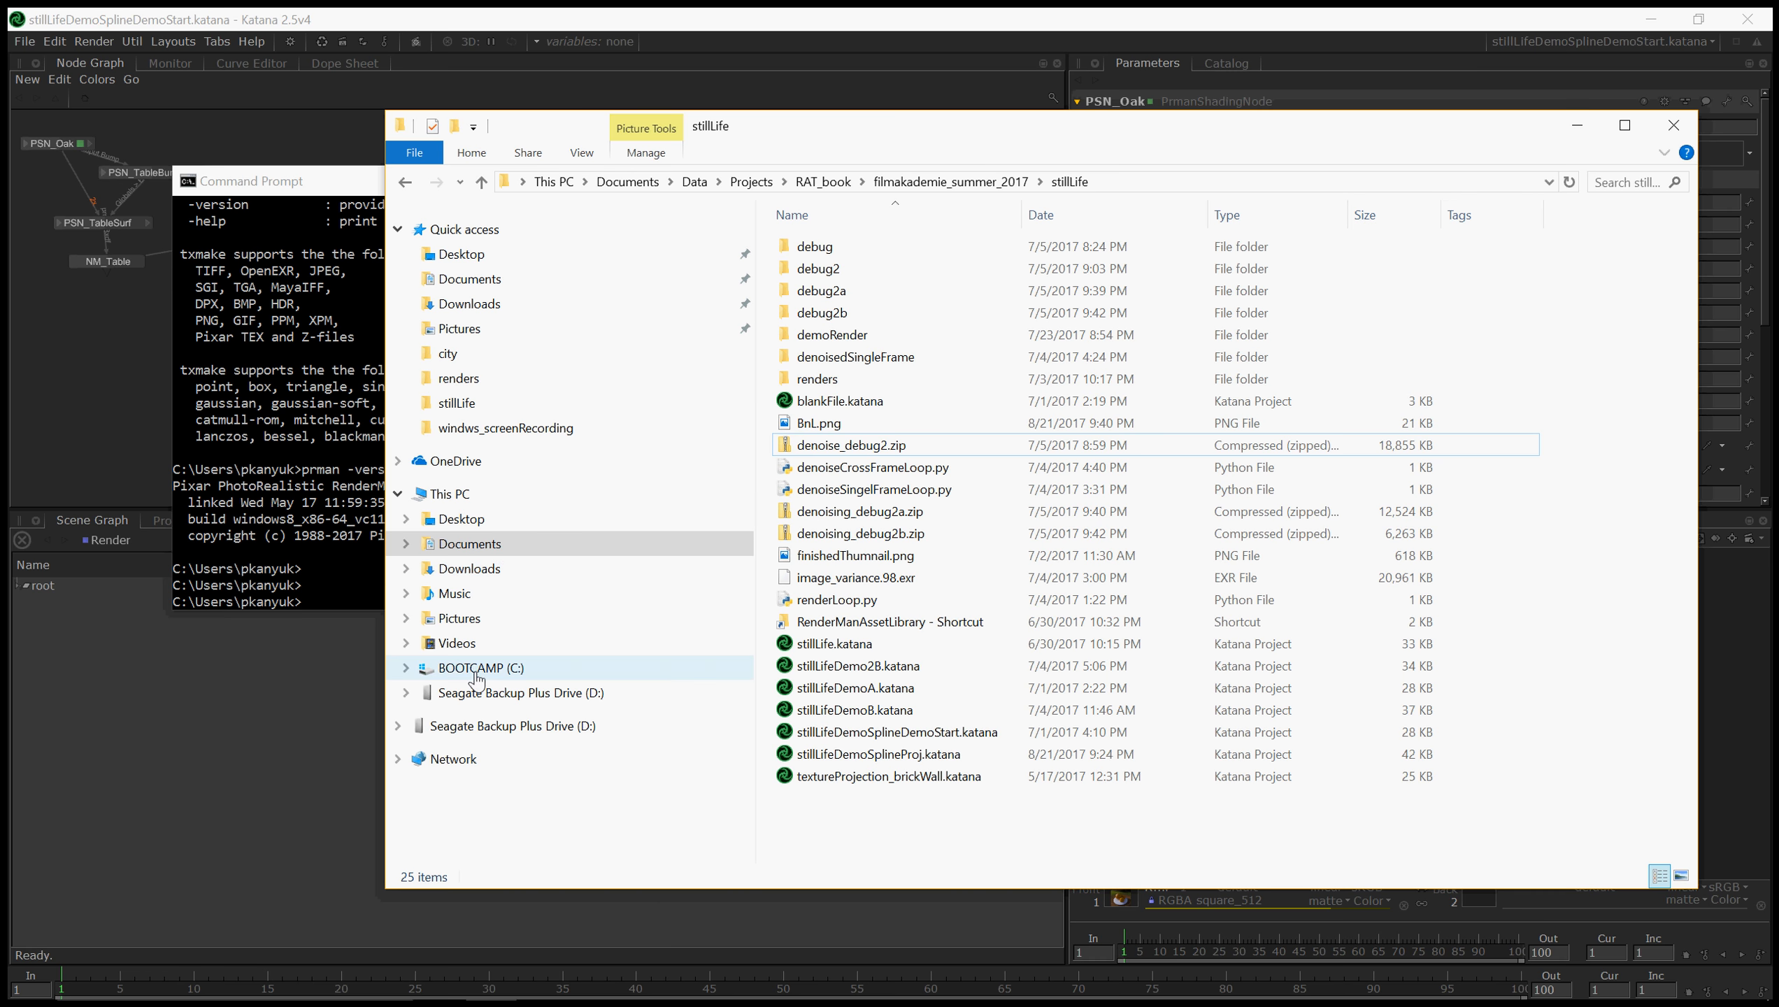
{"action": "left_click", "coordinate": [477, 673]}
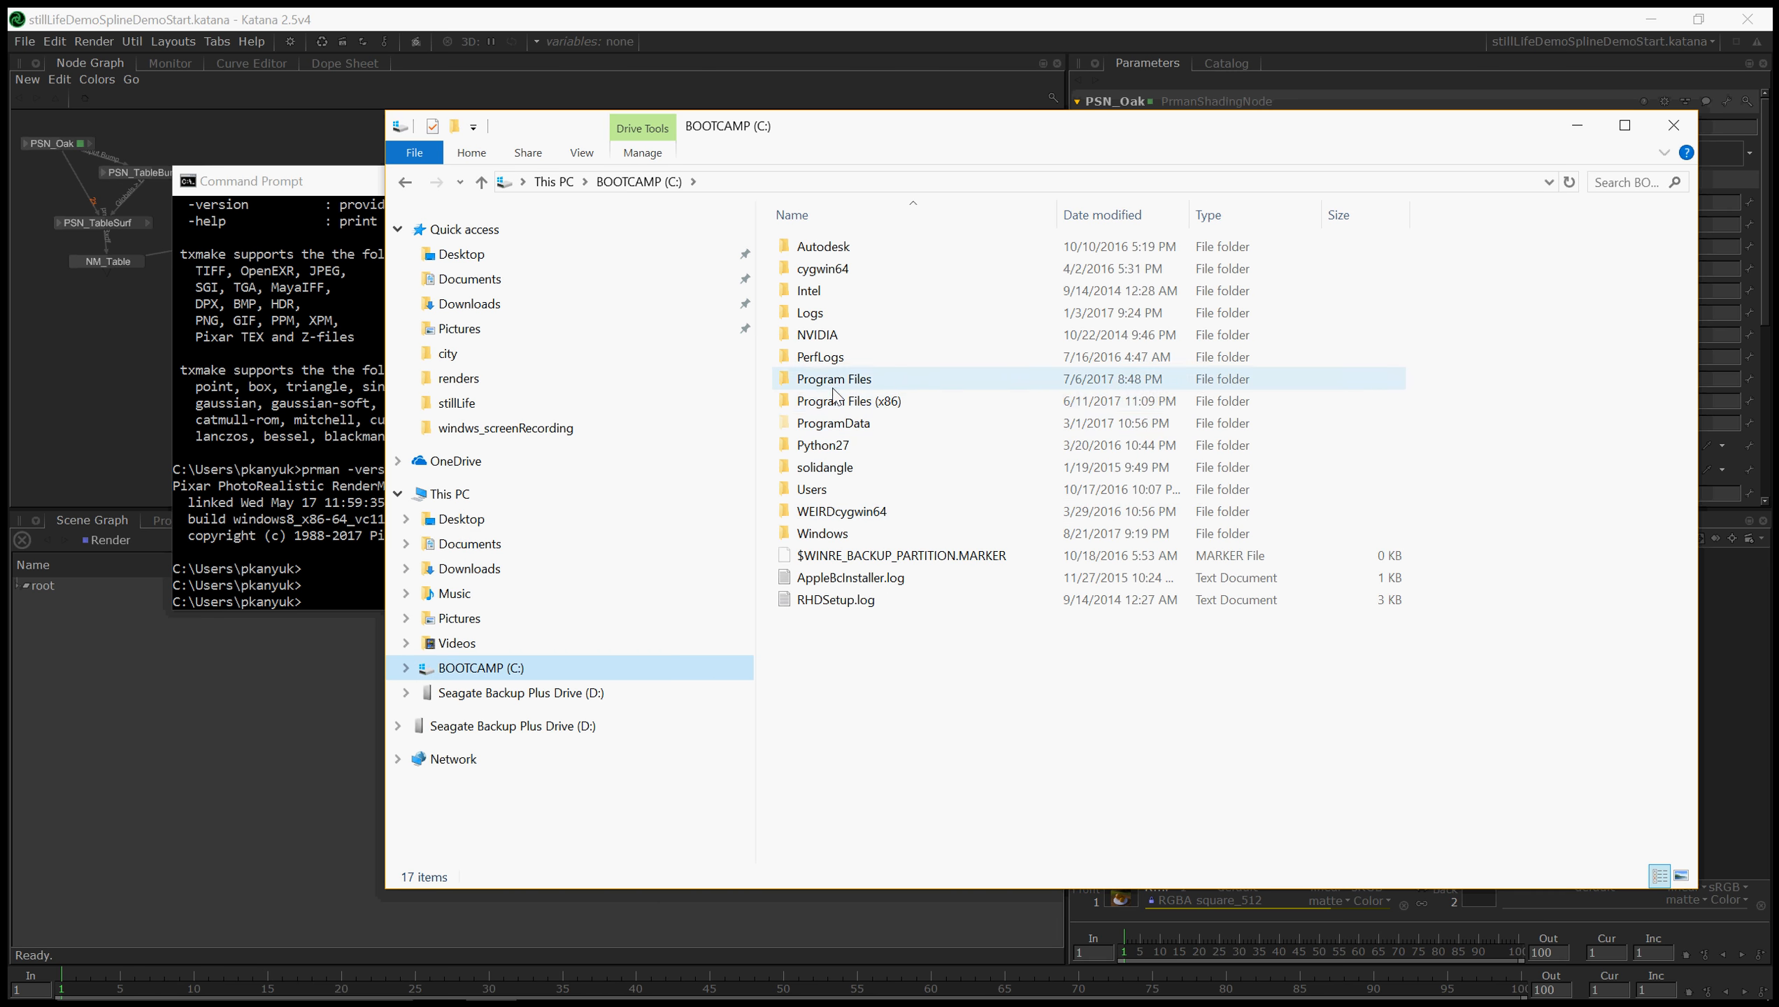
{"action": "double_click", "coordinate": [833, 388]}
{"action": "scroll", "coordinate": [850, 660], "scroll_direction": "down", "scroll_amount": 7}
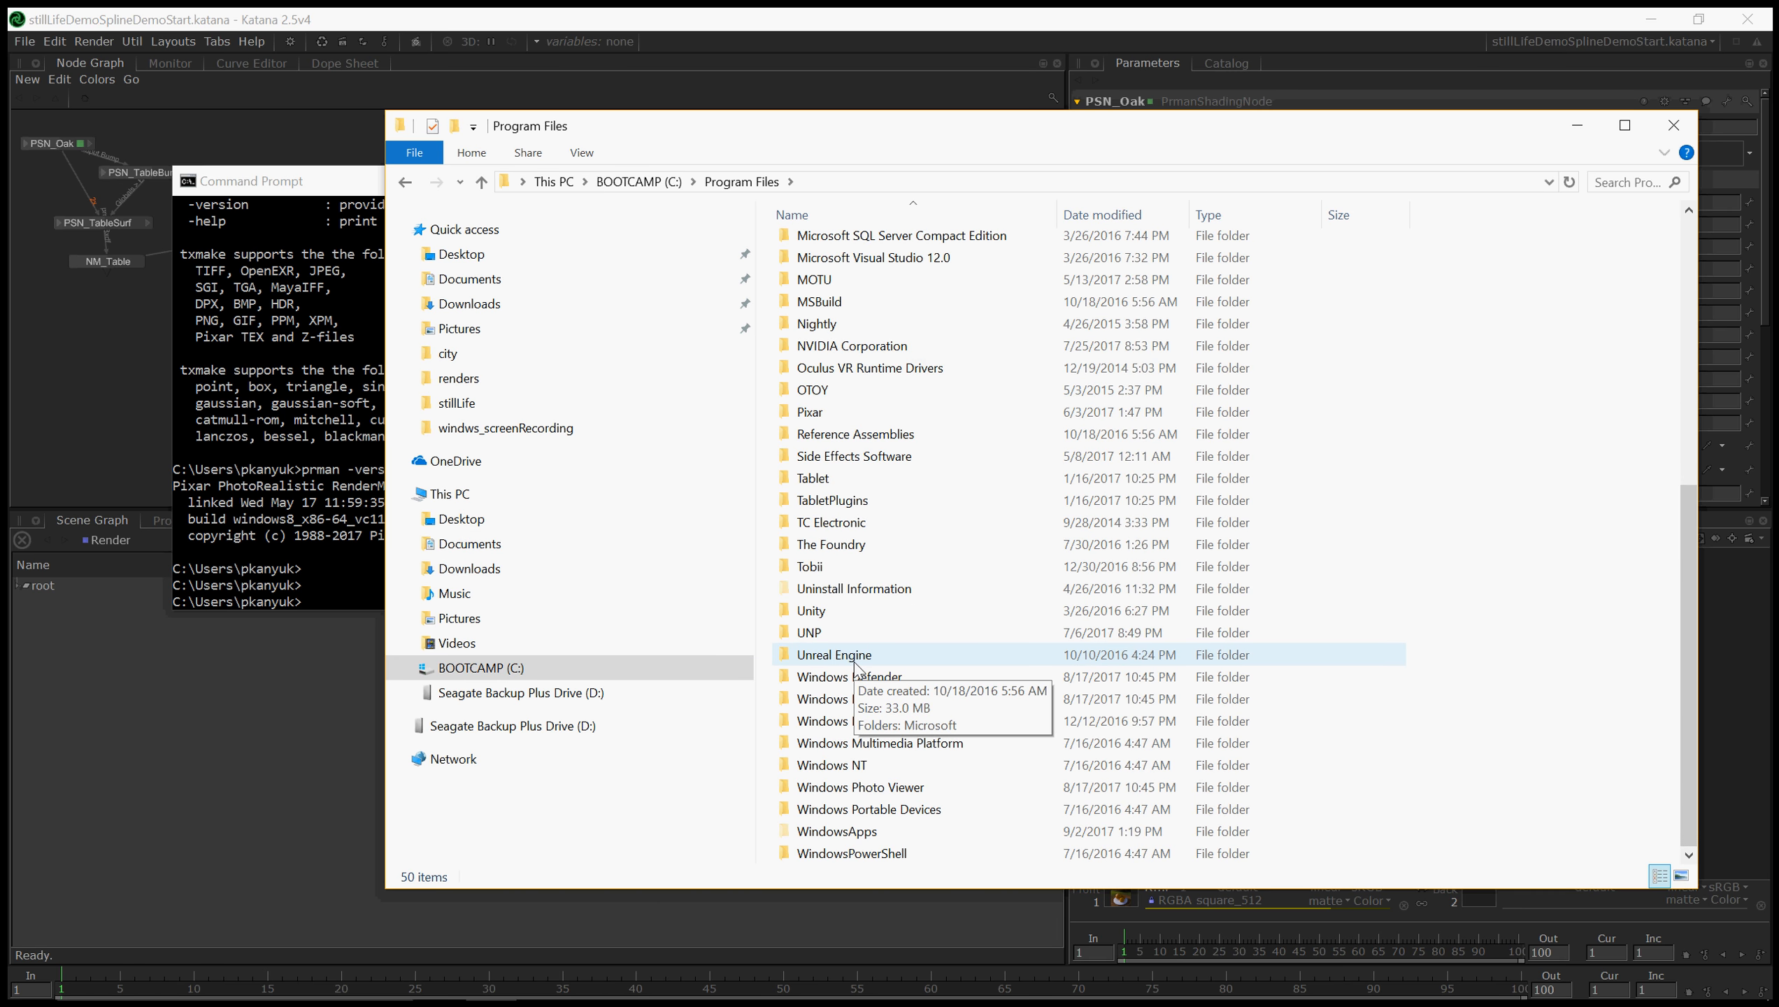
{"action": "scroll", "coordinate": [854, 670], "scroll_direction": "up", "scroll_amount": 2}
{"action": "double_click", "coordinate": [857, 529]}
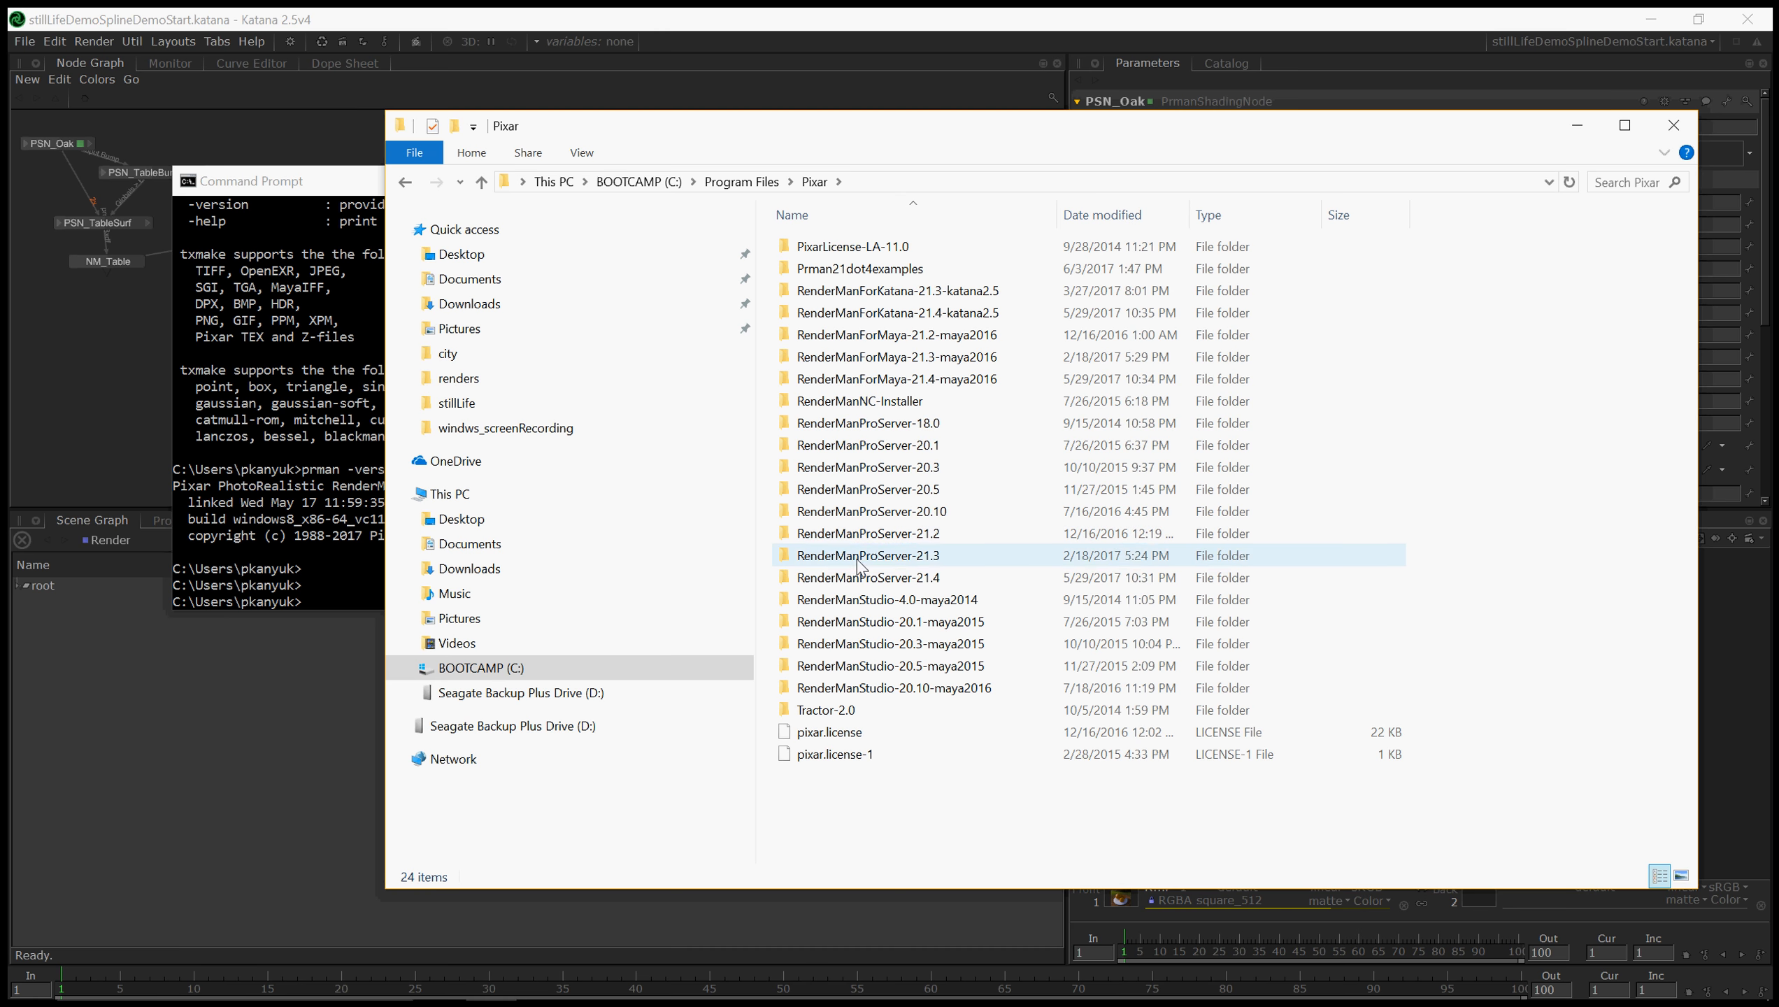
{"action": "double_click", "coordinate": [869, 580]}
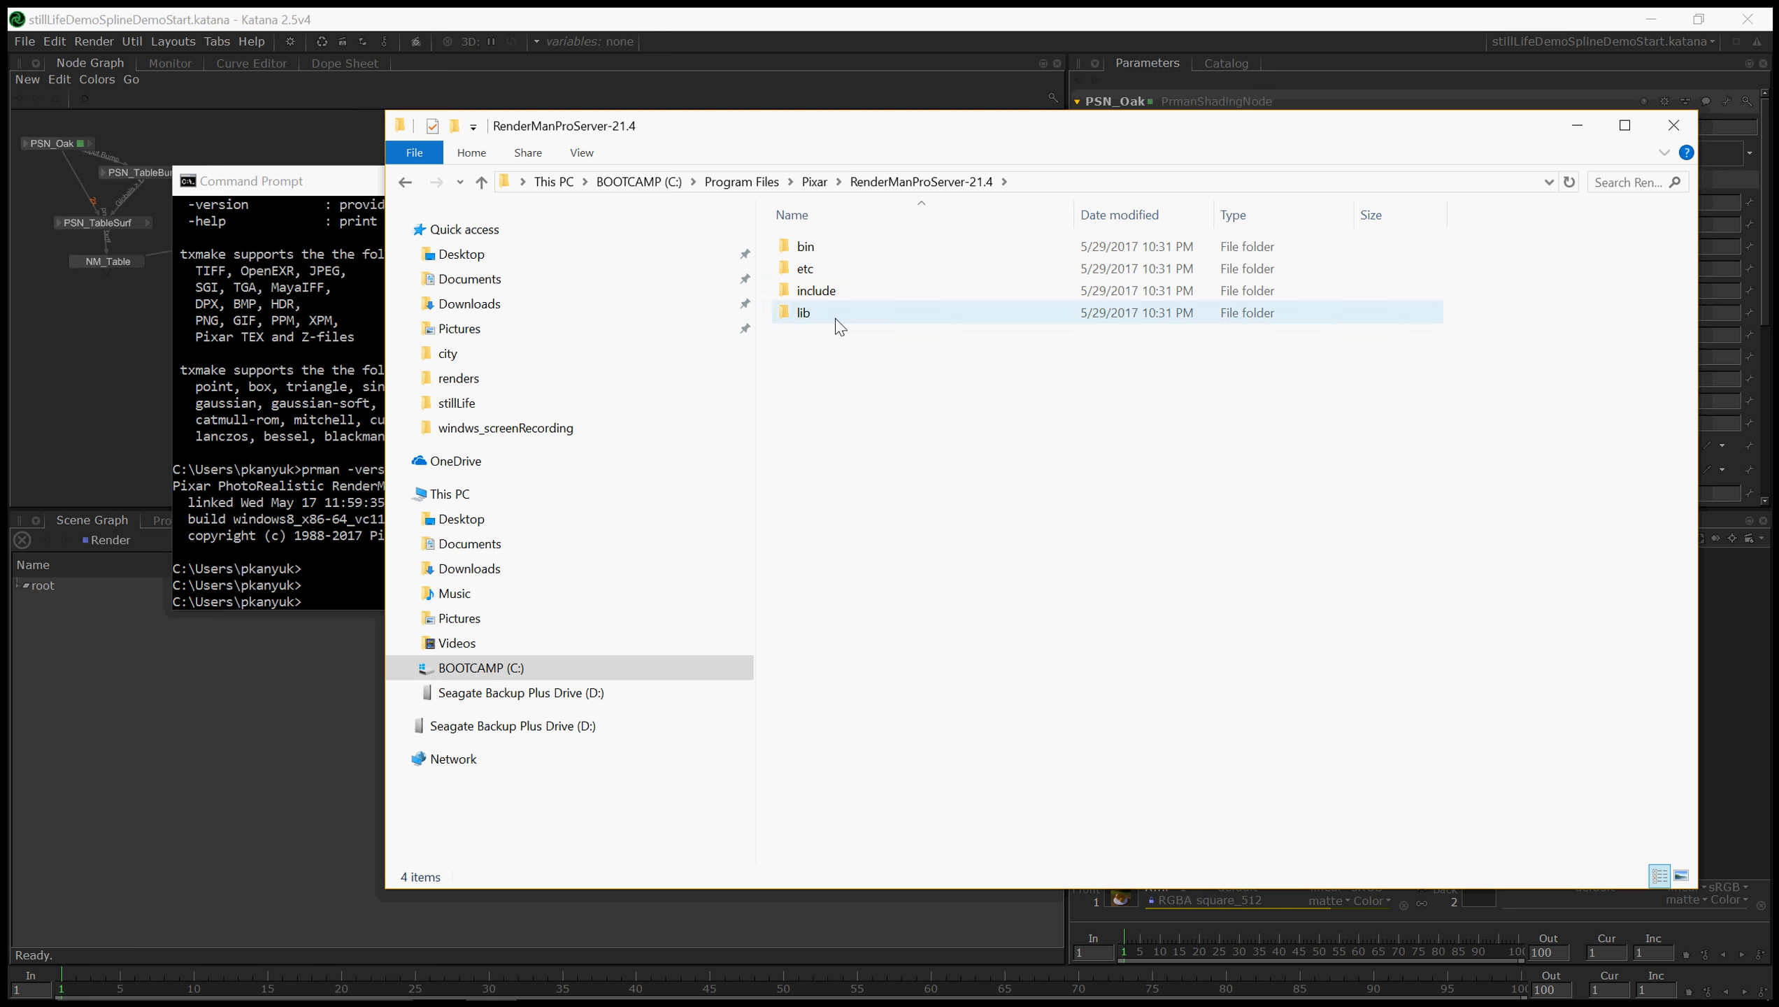
{"action": "double_click", "coordinate": [811, 254]}
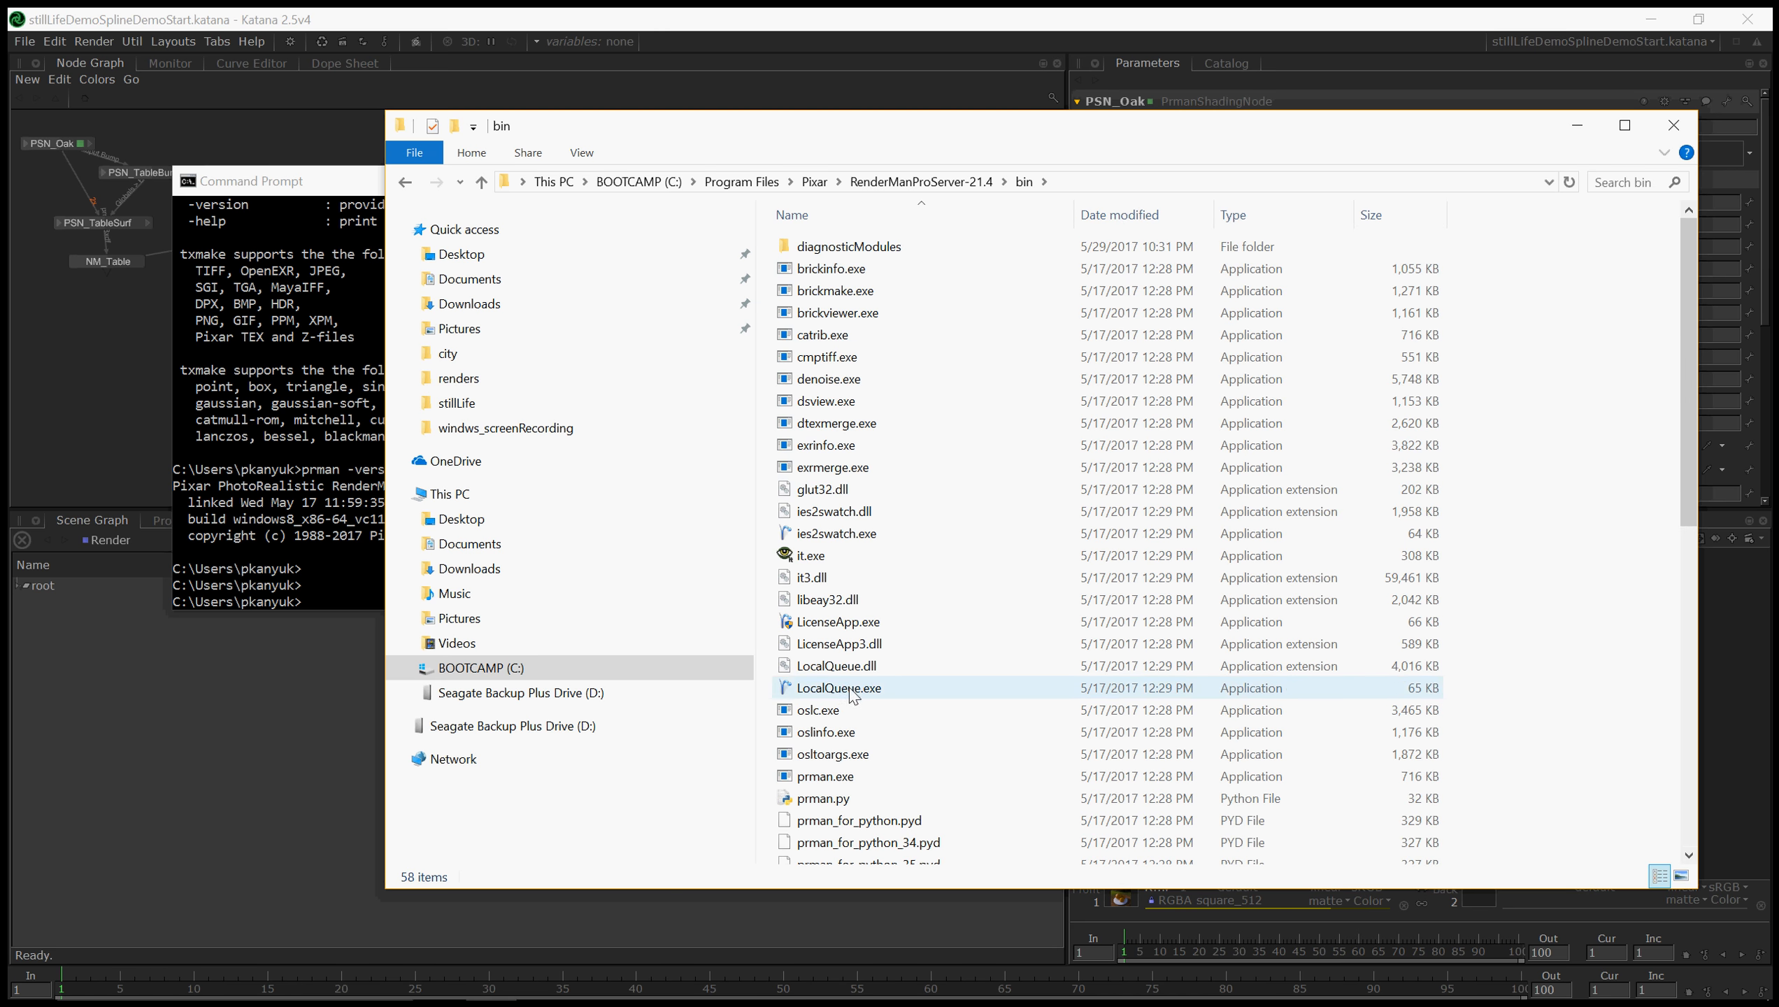
- Insert the full path of txmake.exe from the bin folder into the Command Prompt and run it without arguments
{"action": "scroll", "coordinate": [854, 695], "scroll_direction": "down", "scroll_amount": 7}
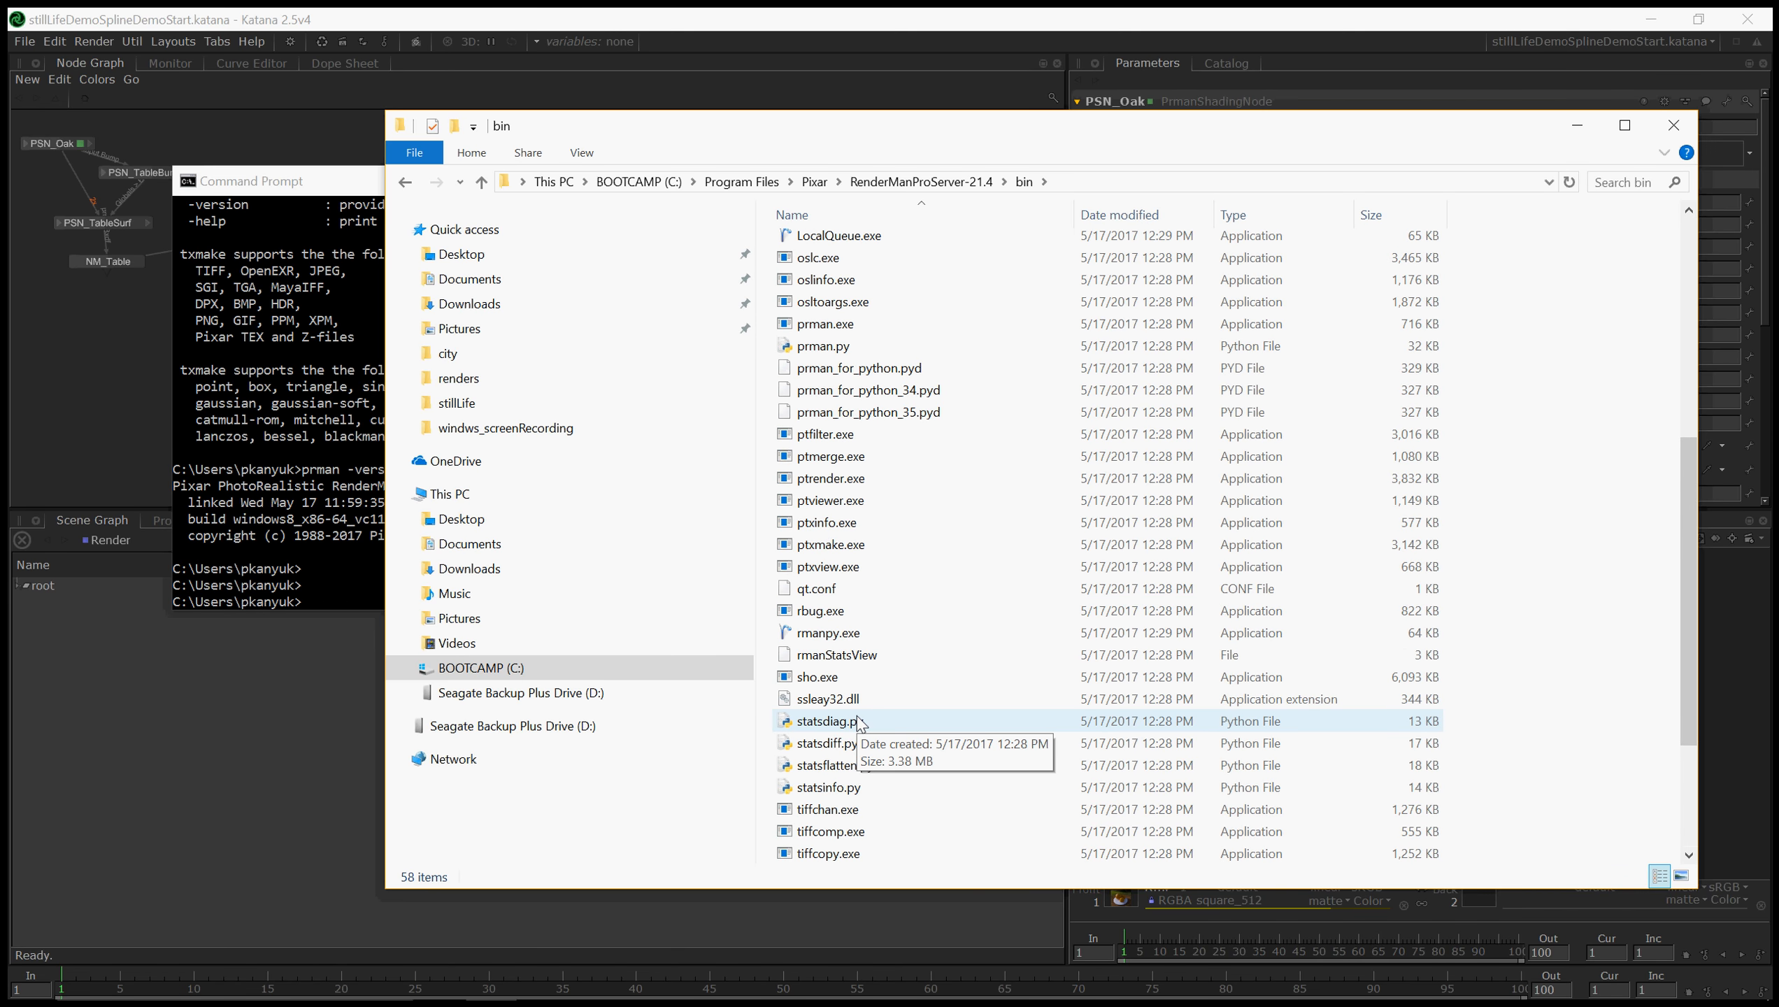
{"action": "scroll", "coordinate": [869, 772], "scroll_direction": "down", "scroll_amount": 2}
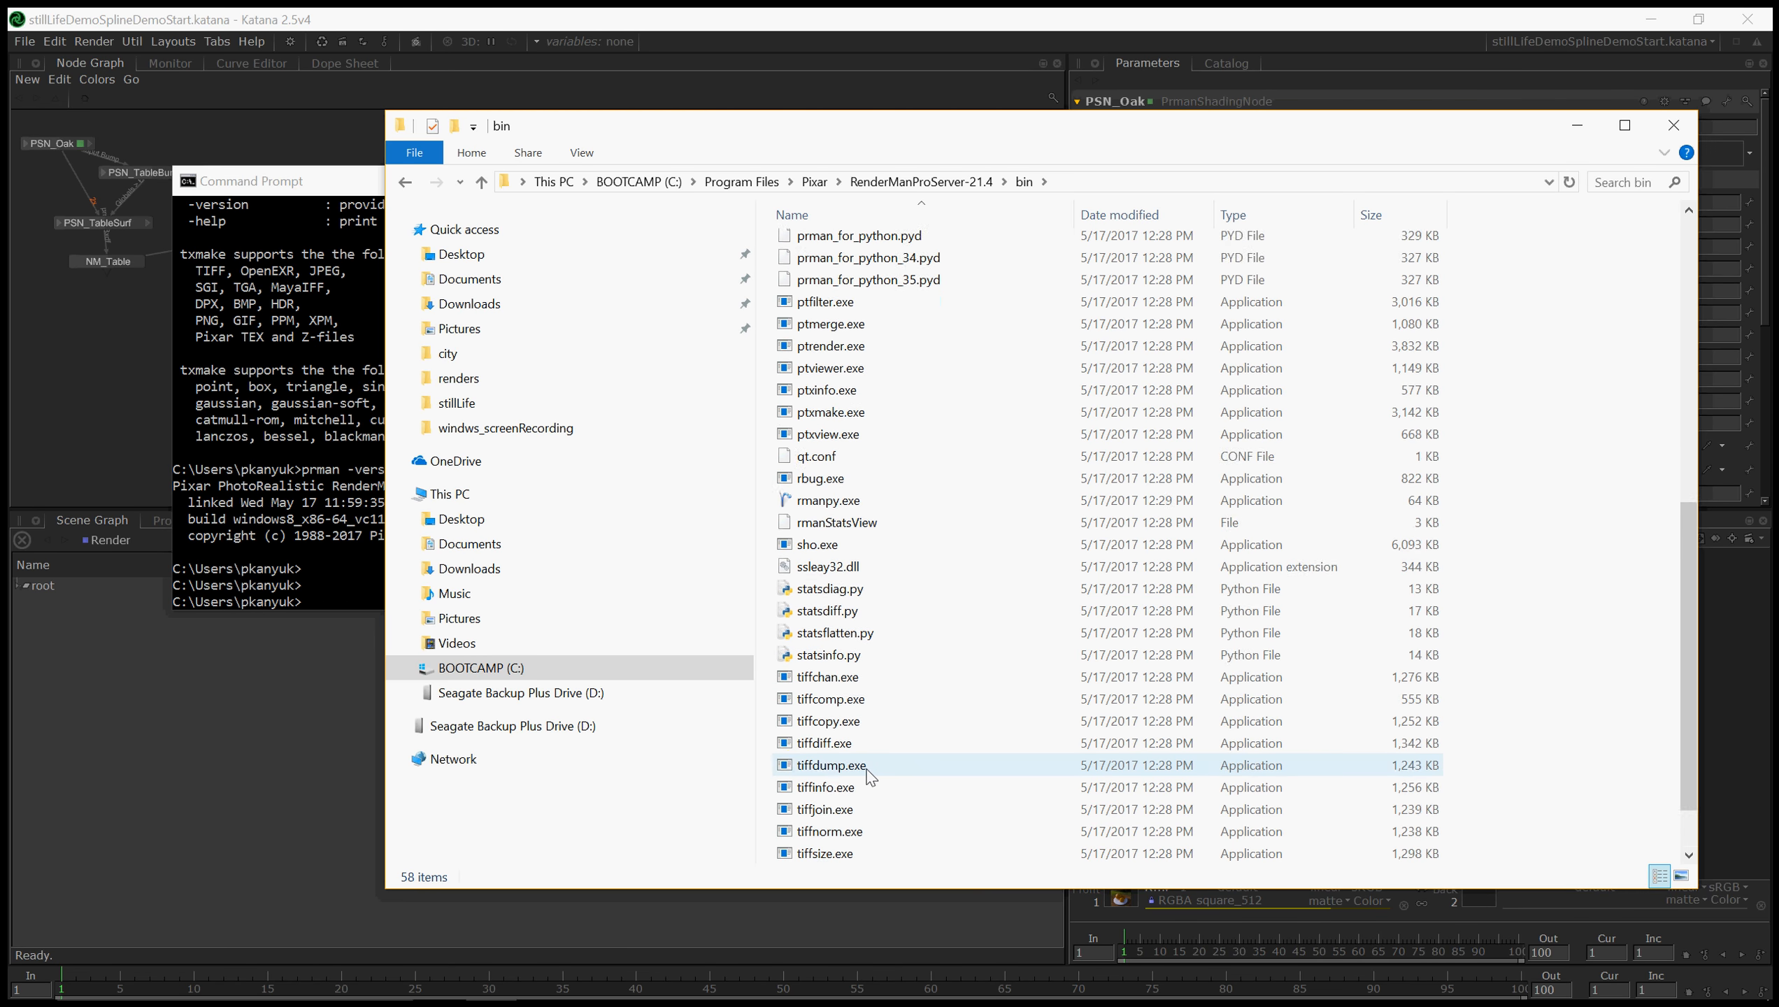
{"action": "scroll", "coordinate": [869, 783], "scroll_direction": "down", "scroll_amount": 1}
{"action": "left_click_drag", "start_coordinate": [838, 854], "coordinate": [331, 592]}
{"action": "left_click", "coordinate": [333, 490]}
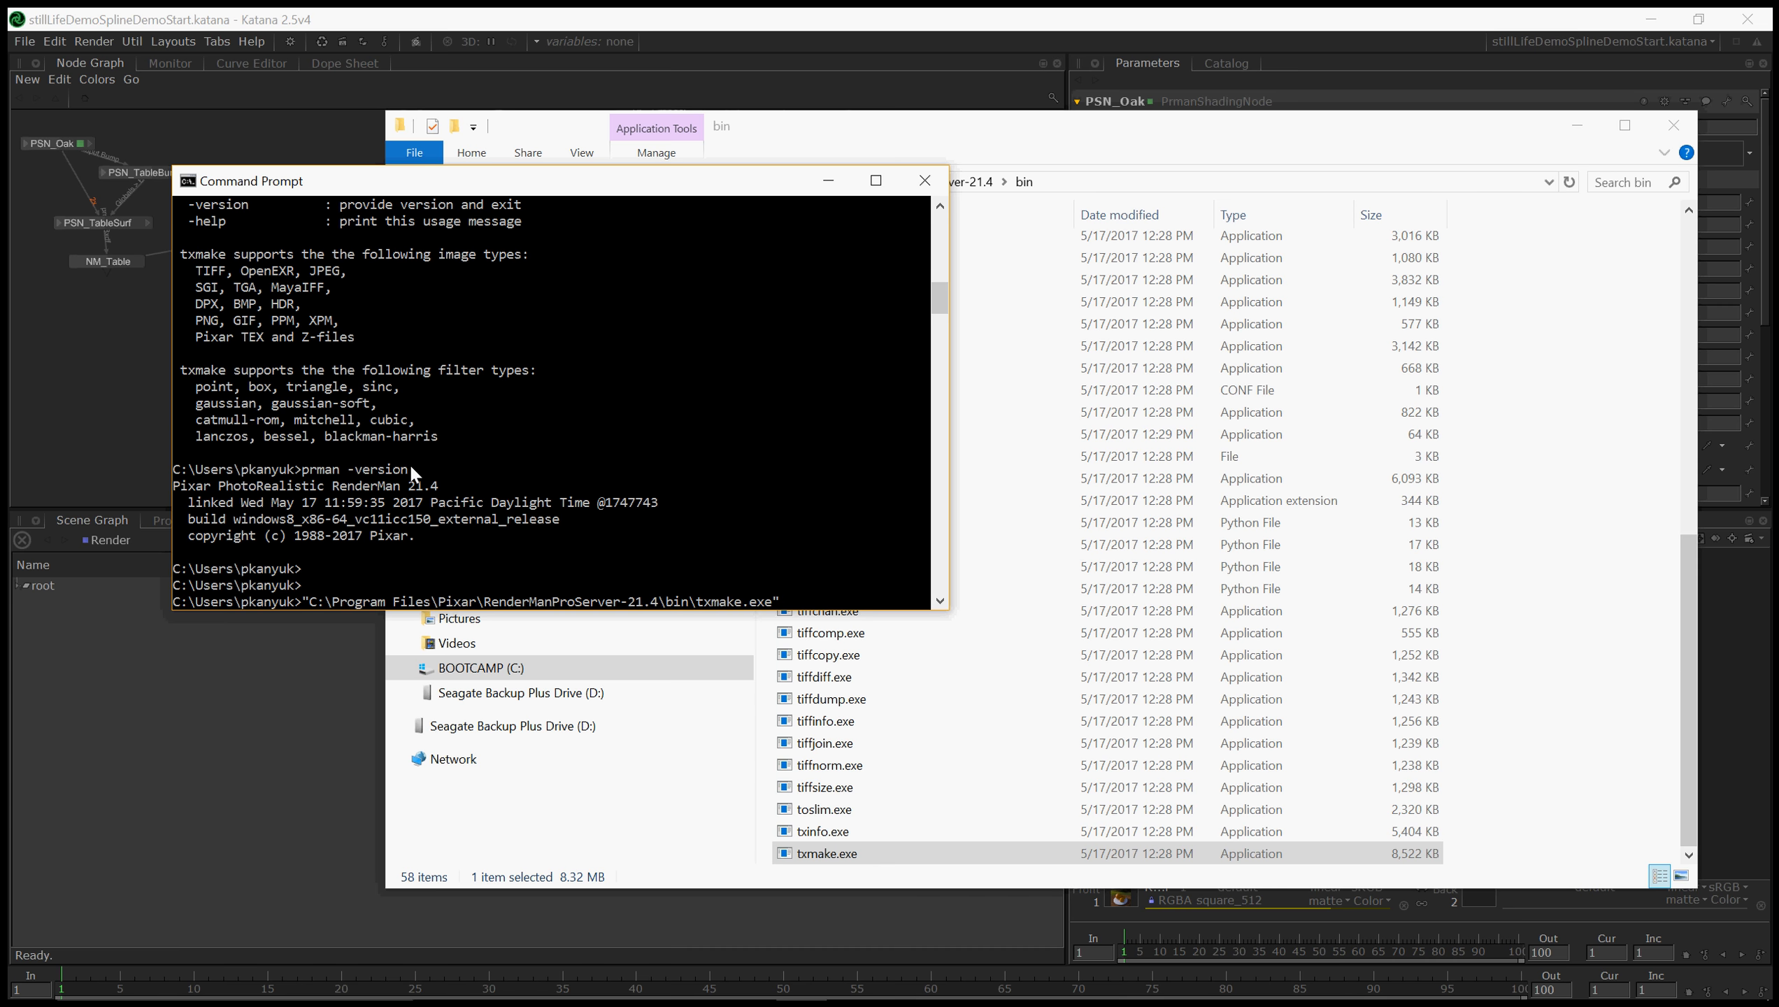
{"action": "type", "text": "Bn"}
{"action": "key", "text": "BackSpace"}
{"action": "key", "text": "BackSpace"}
{"action": "key", "text": "Return"}
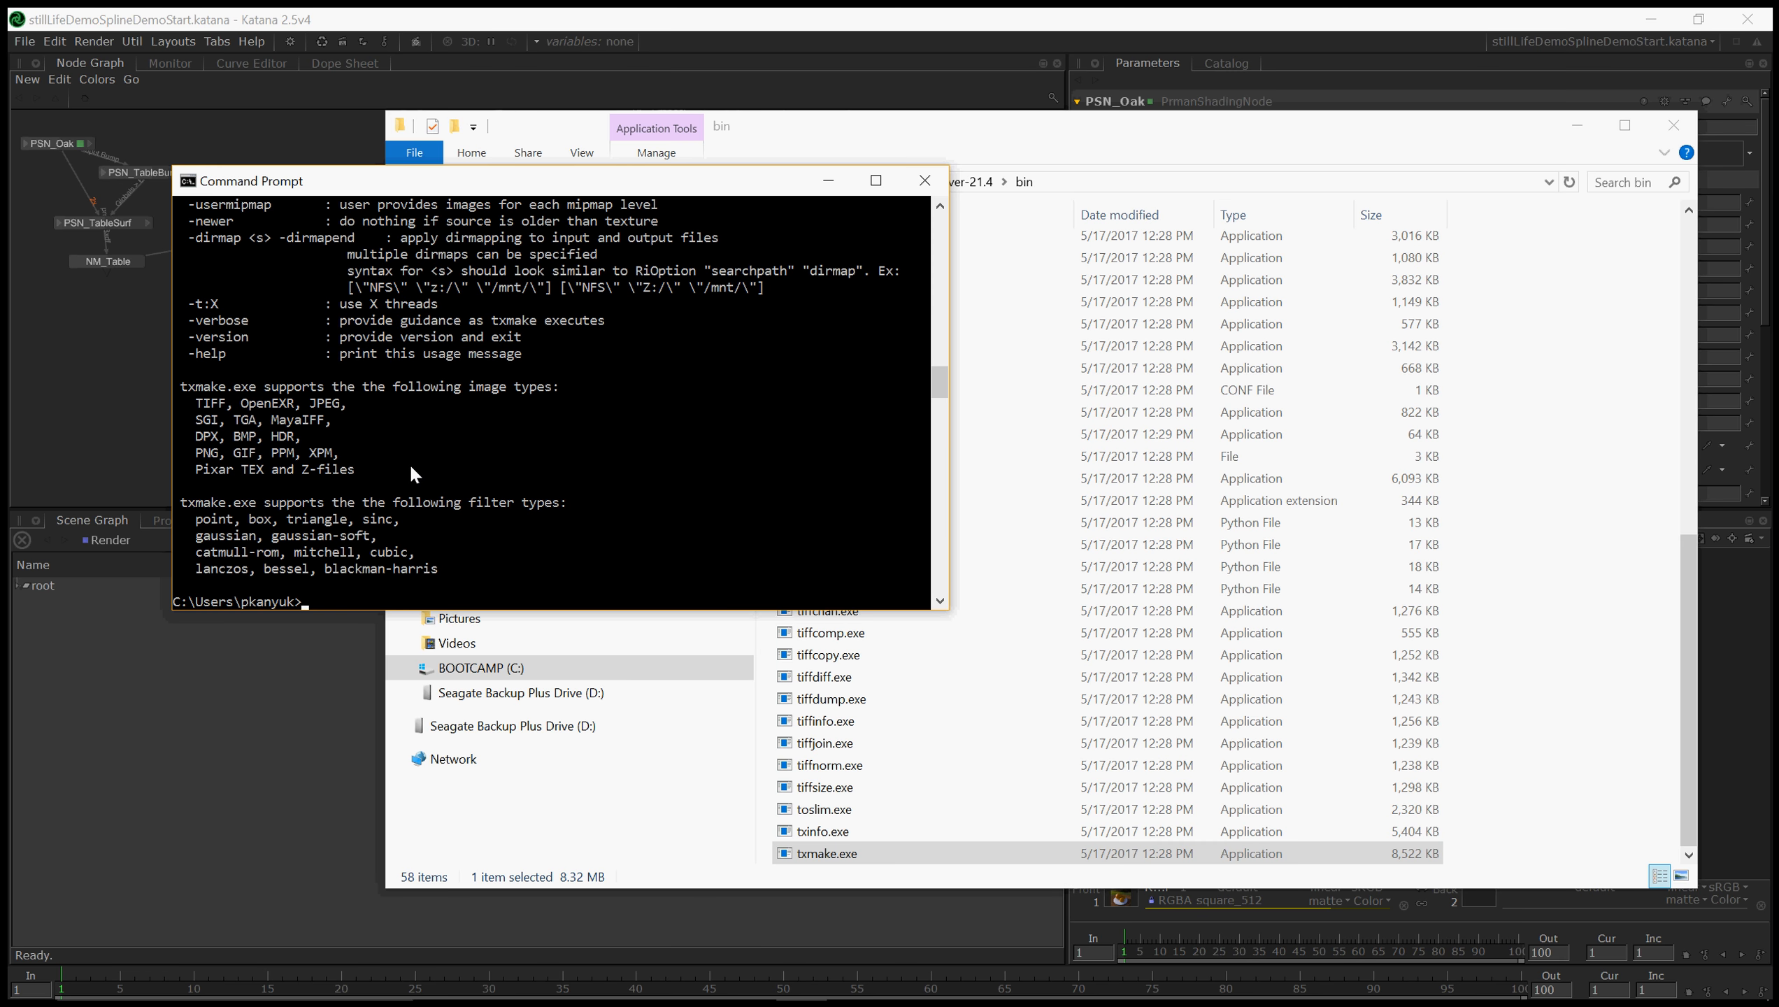
- Change the Command Prompt directory to the stillLife project folder inside filmakademie_summer_2017, taking its path from File Explorer
{"action": "type", "text": "cd"}
{"action": "left_click", "coordinate": [490, 981]}
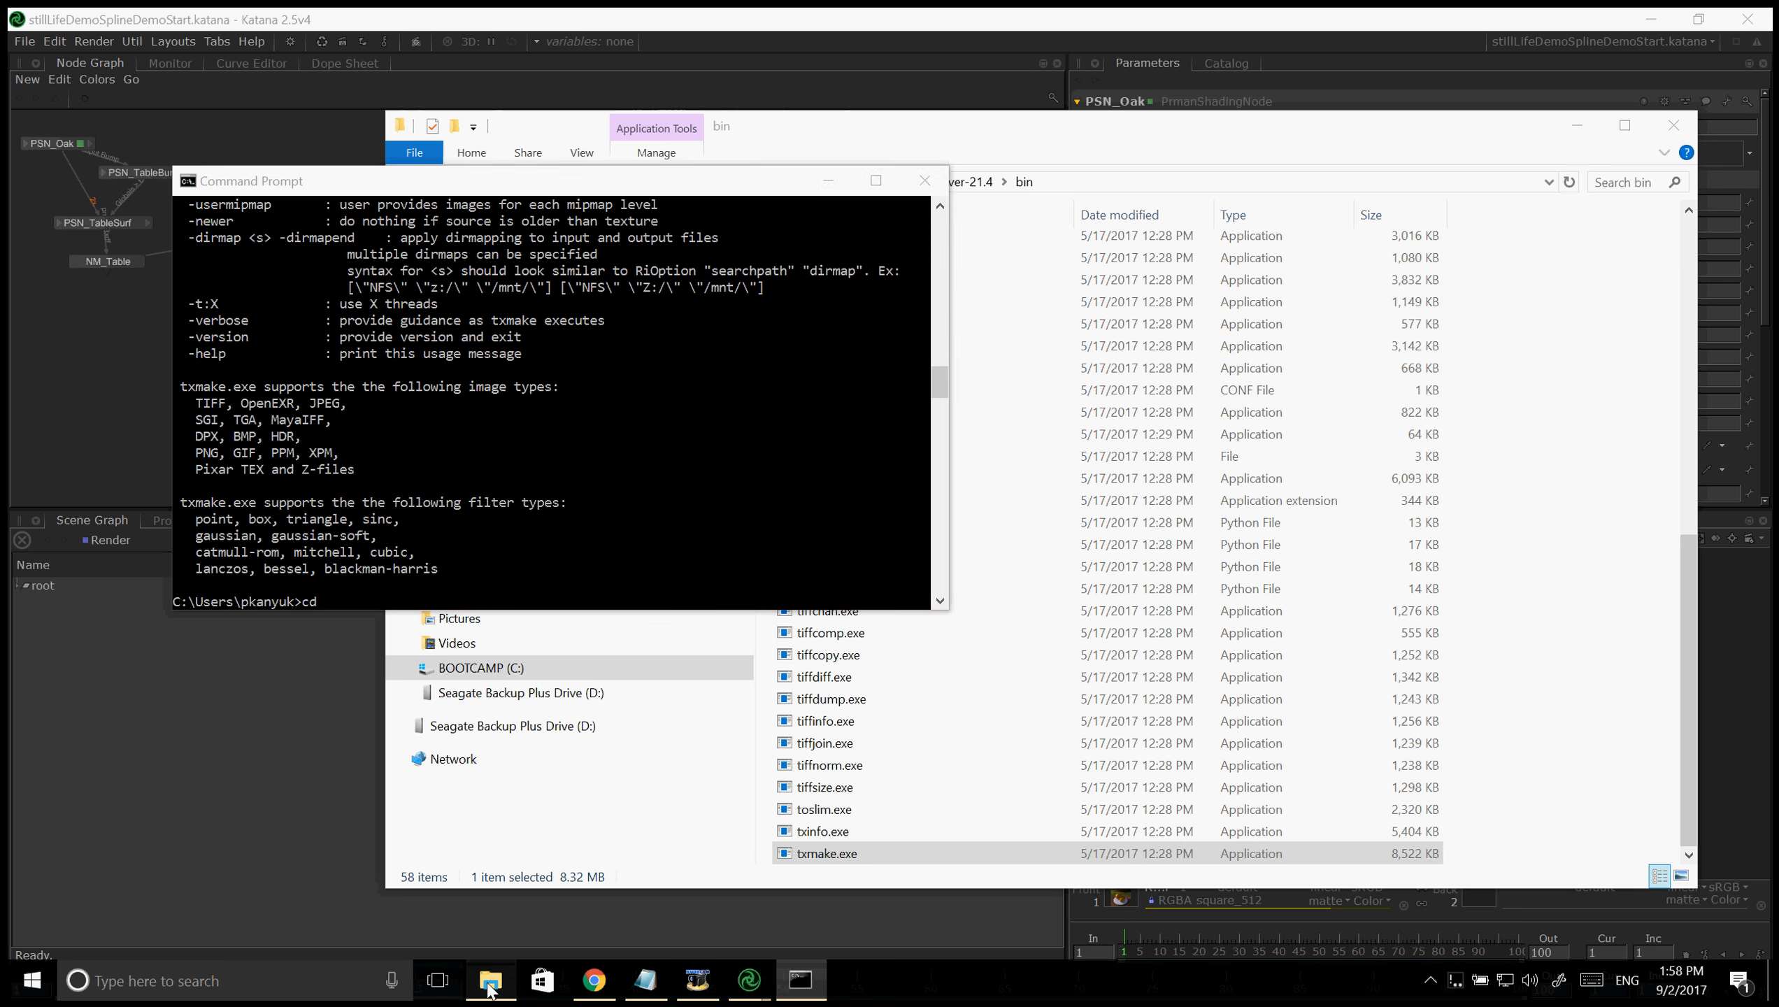
{"action": "left_click", "coordinate": [406, 182]}
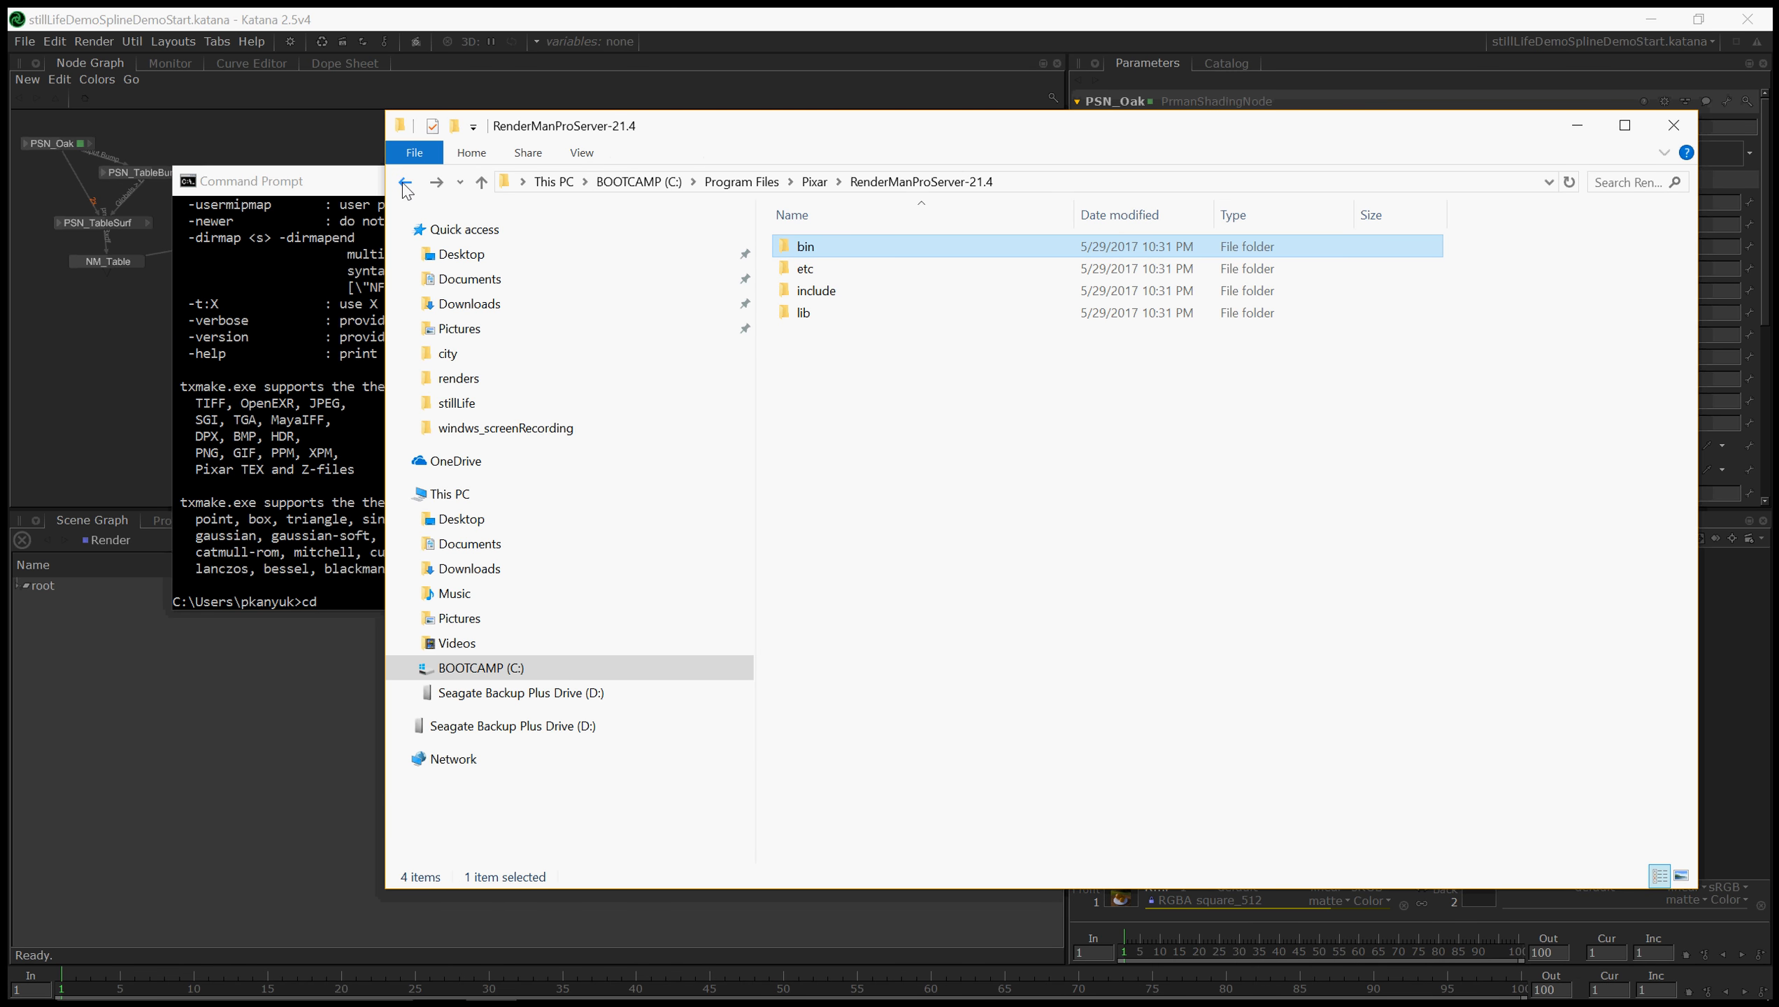
{"action": "left_click", "coordinate": [406, 183]}
{"action": "left_click", "coordinate": [406, 182]}
{"action": "left_click", "coordinate": [406, 182]}
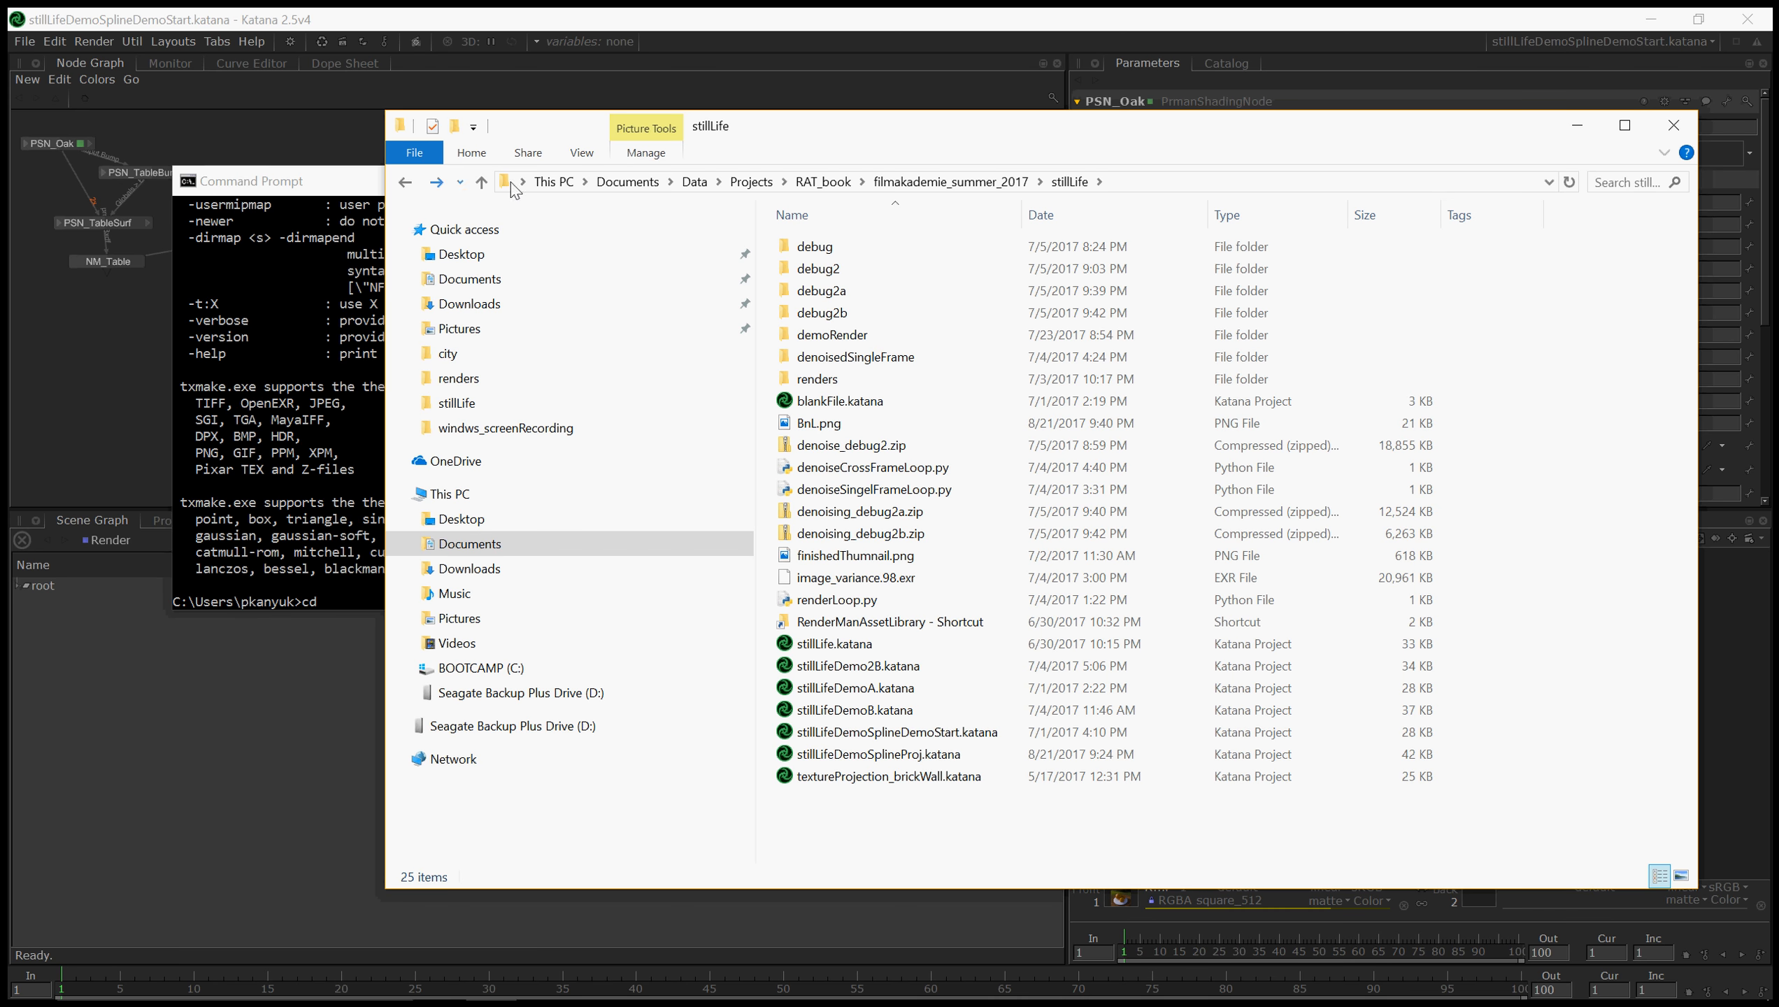
{"action": "left_click_drag", "start_coordinate": [515, 189], "coordinate": [299, 433]}
{"action": "left_click", "coordinate": [301, 430]}
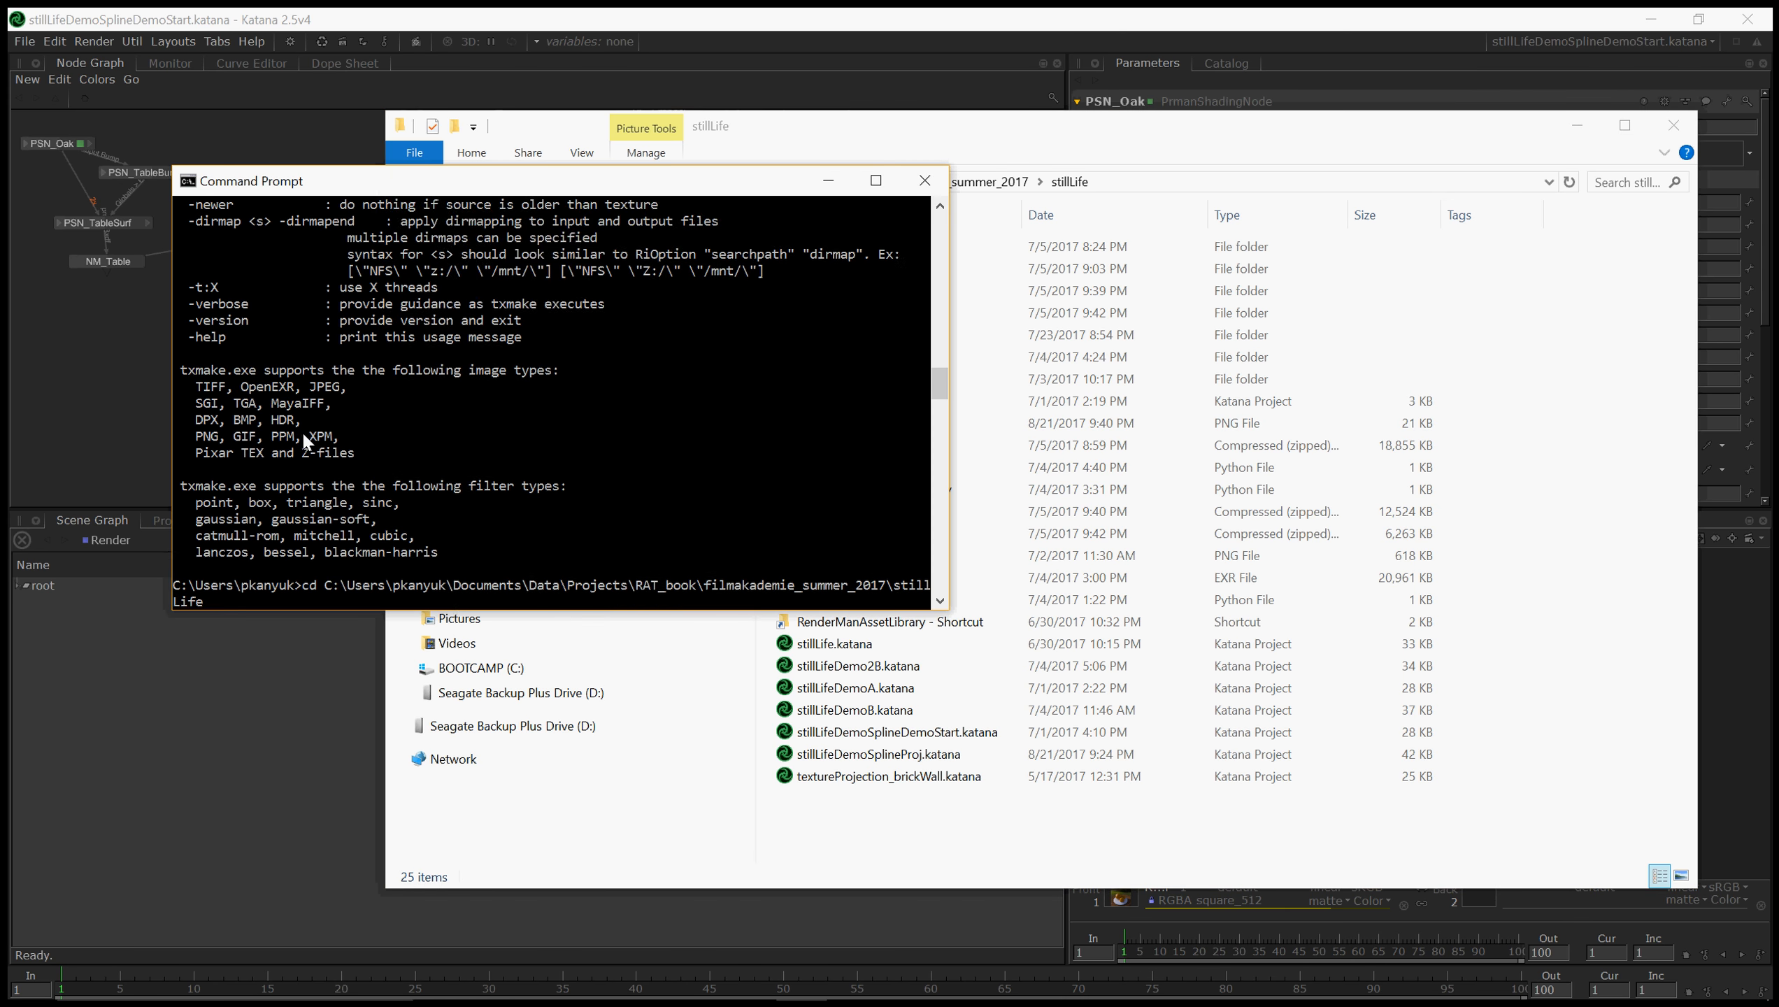
{"action": "key", "text": "Return"}
- Run txmake.exe by its full path with "-smode black -tmode black BnL.png BnL.tex" to convert the logo
{"action": "key", "text": "Up"}
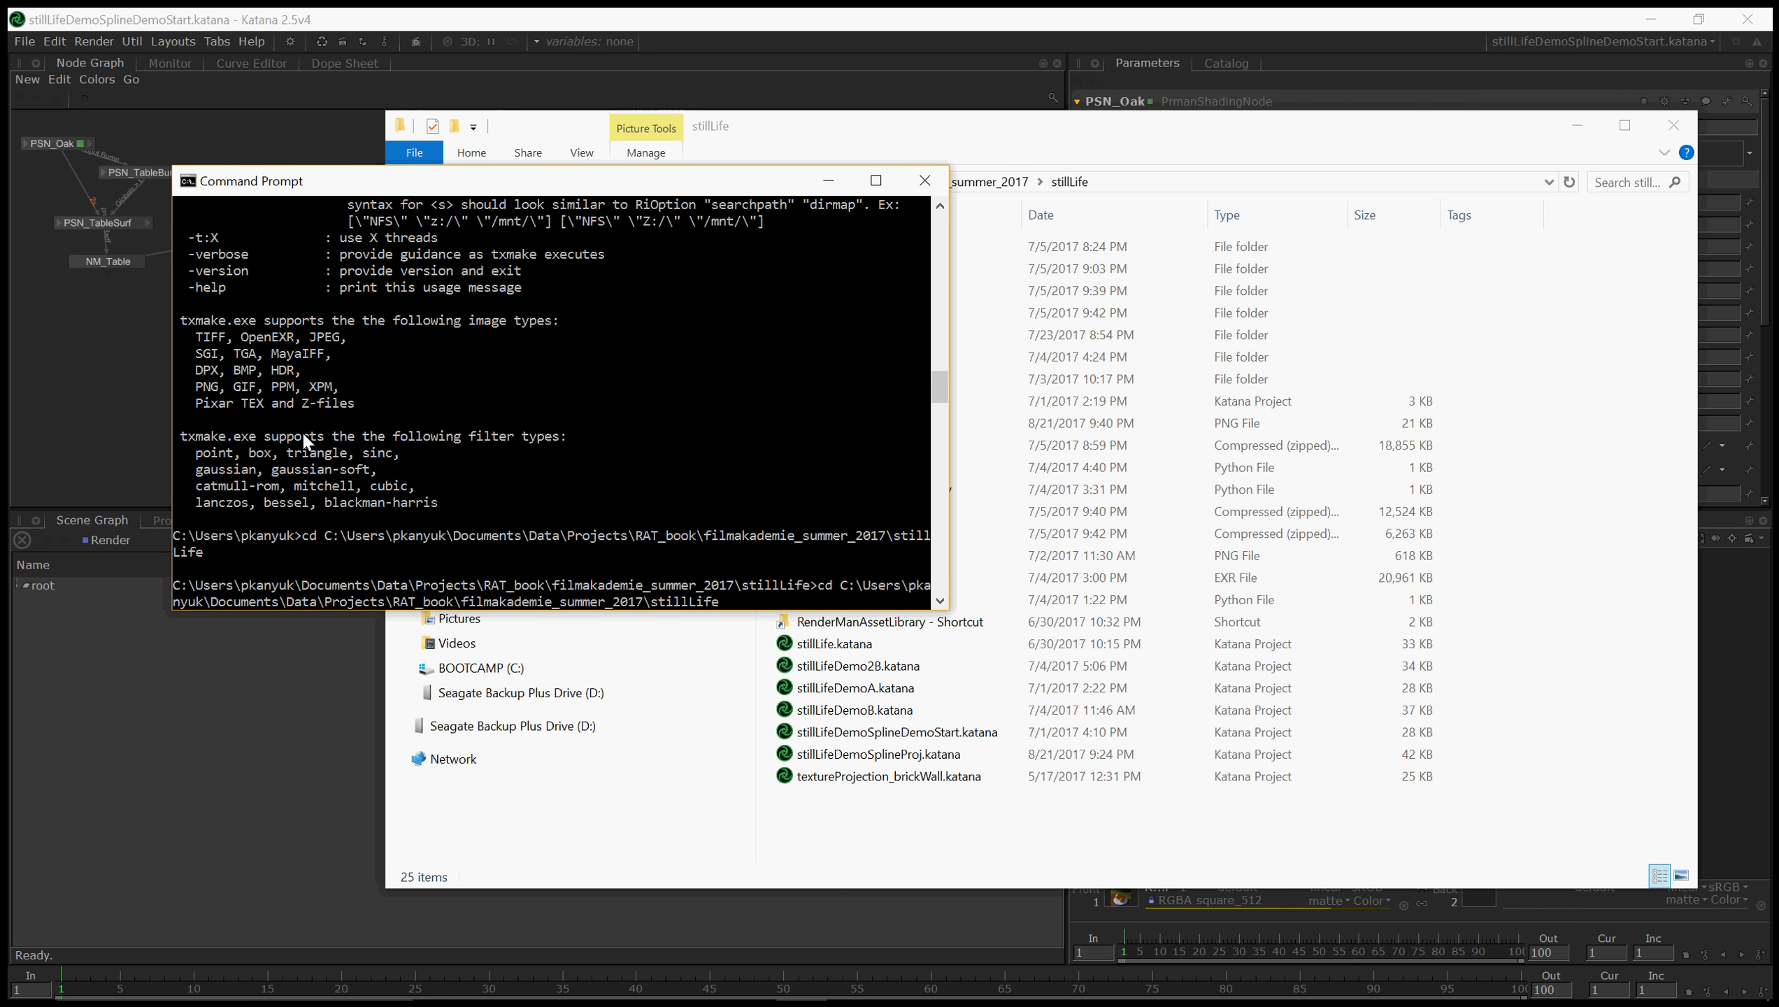
{"action": "key", "text": "Up"}
{"action": "key", "text": "Up"}
{"action": "key", "text": "Up"}
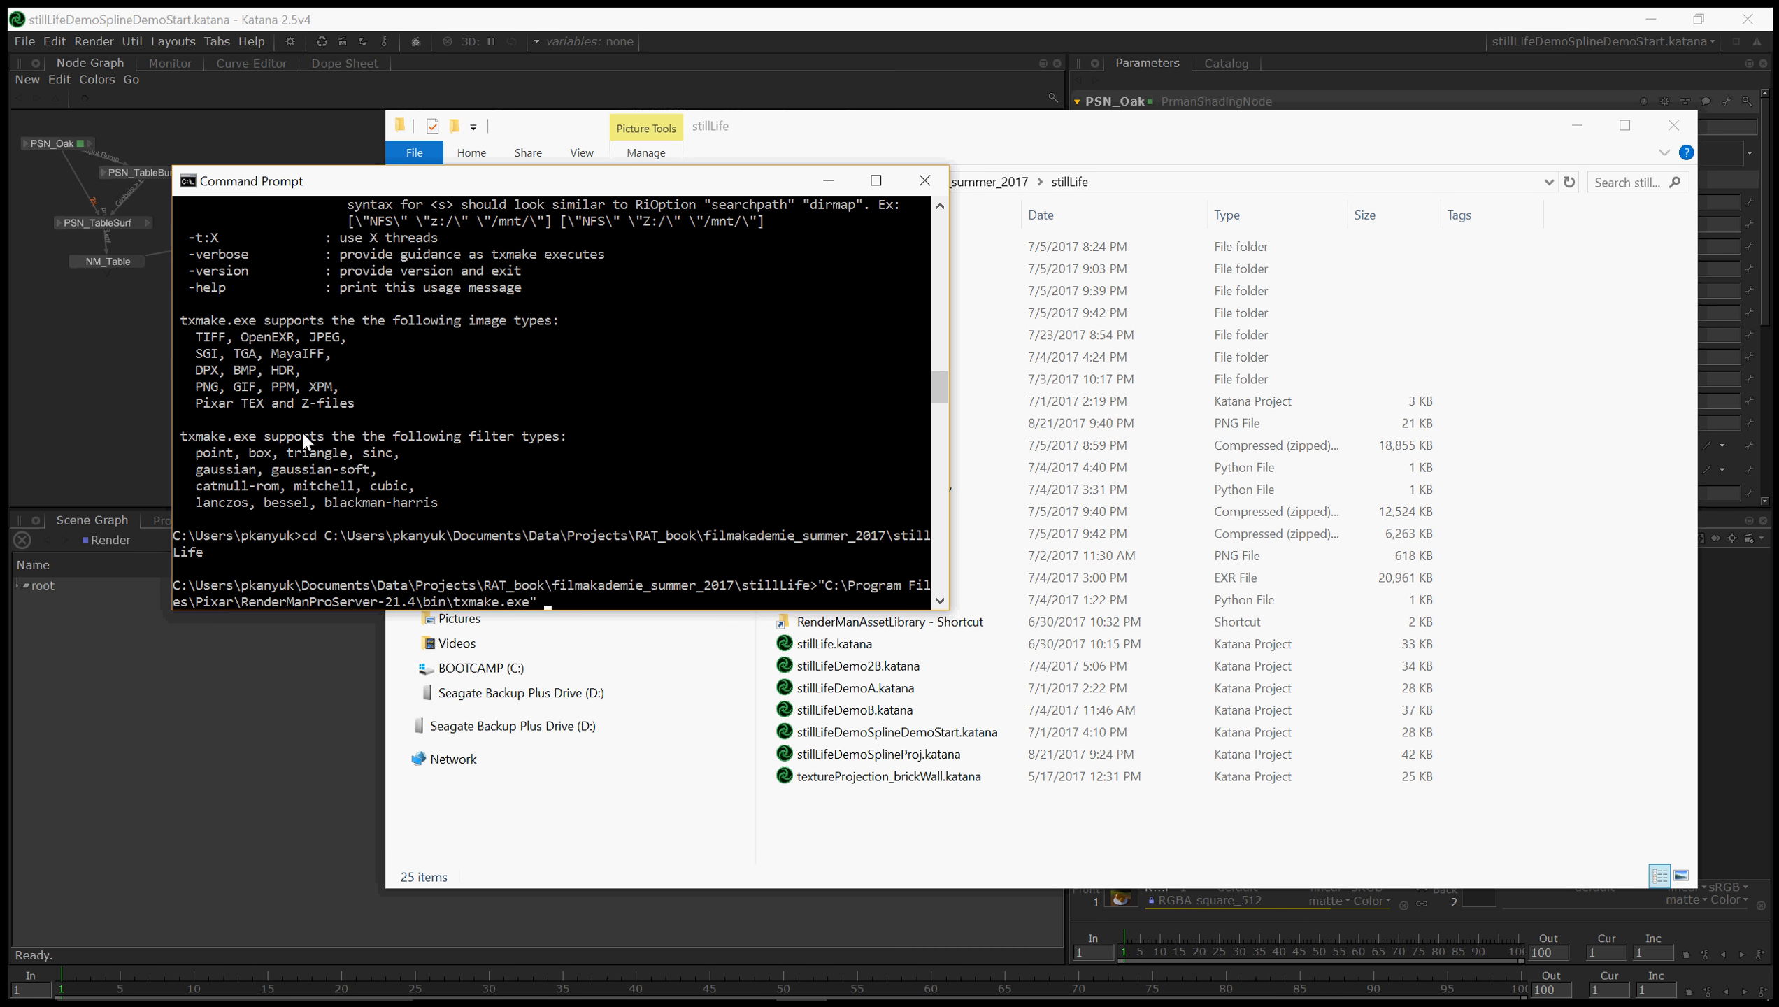
{"action": "type", "text": "0-smode black -tmode black BnL.png BnL."}
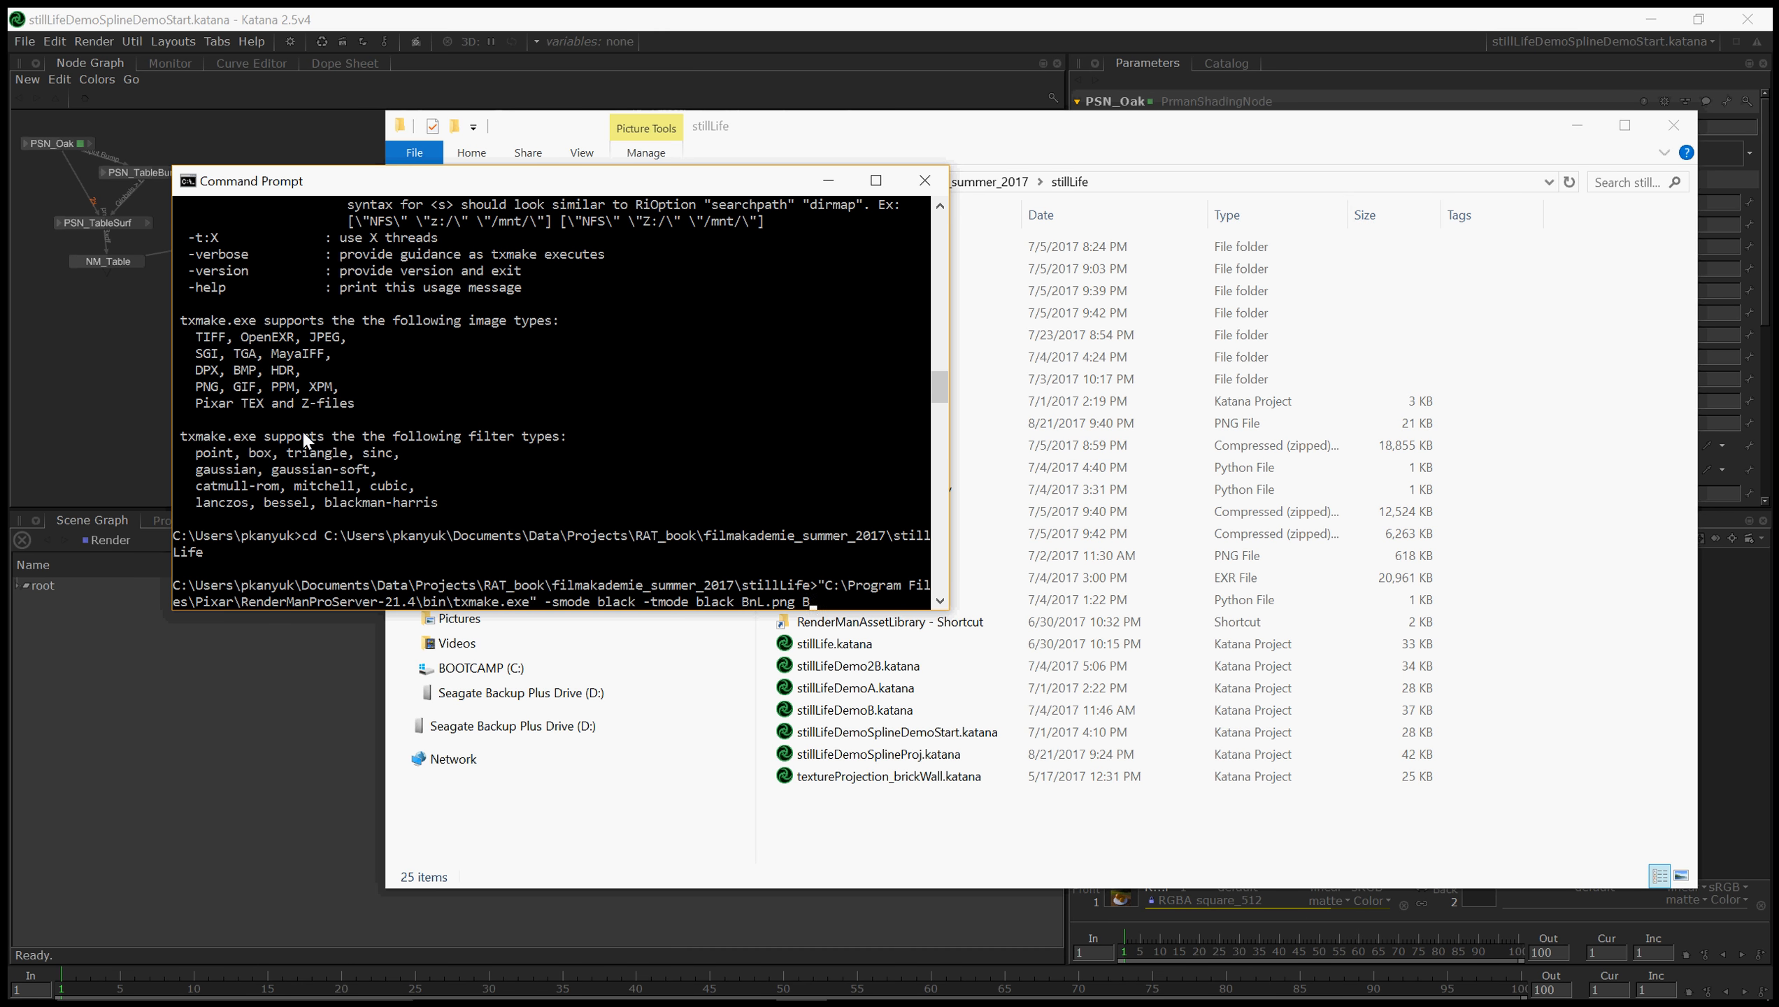
{"action": "type", "text": "tex"}
{"action": "key", "text": "Return"}
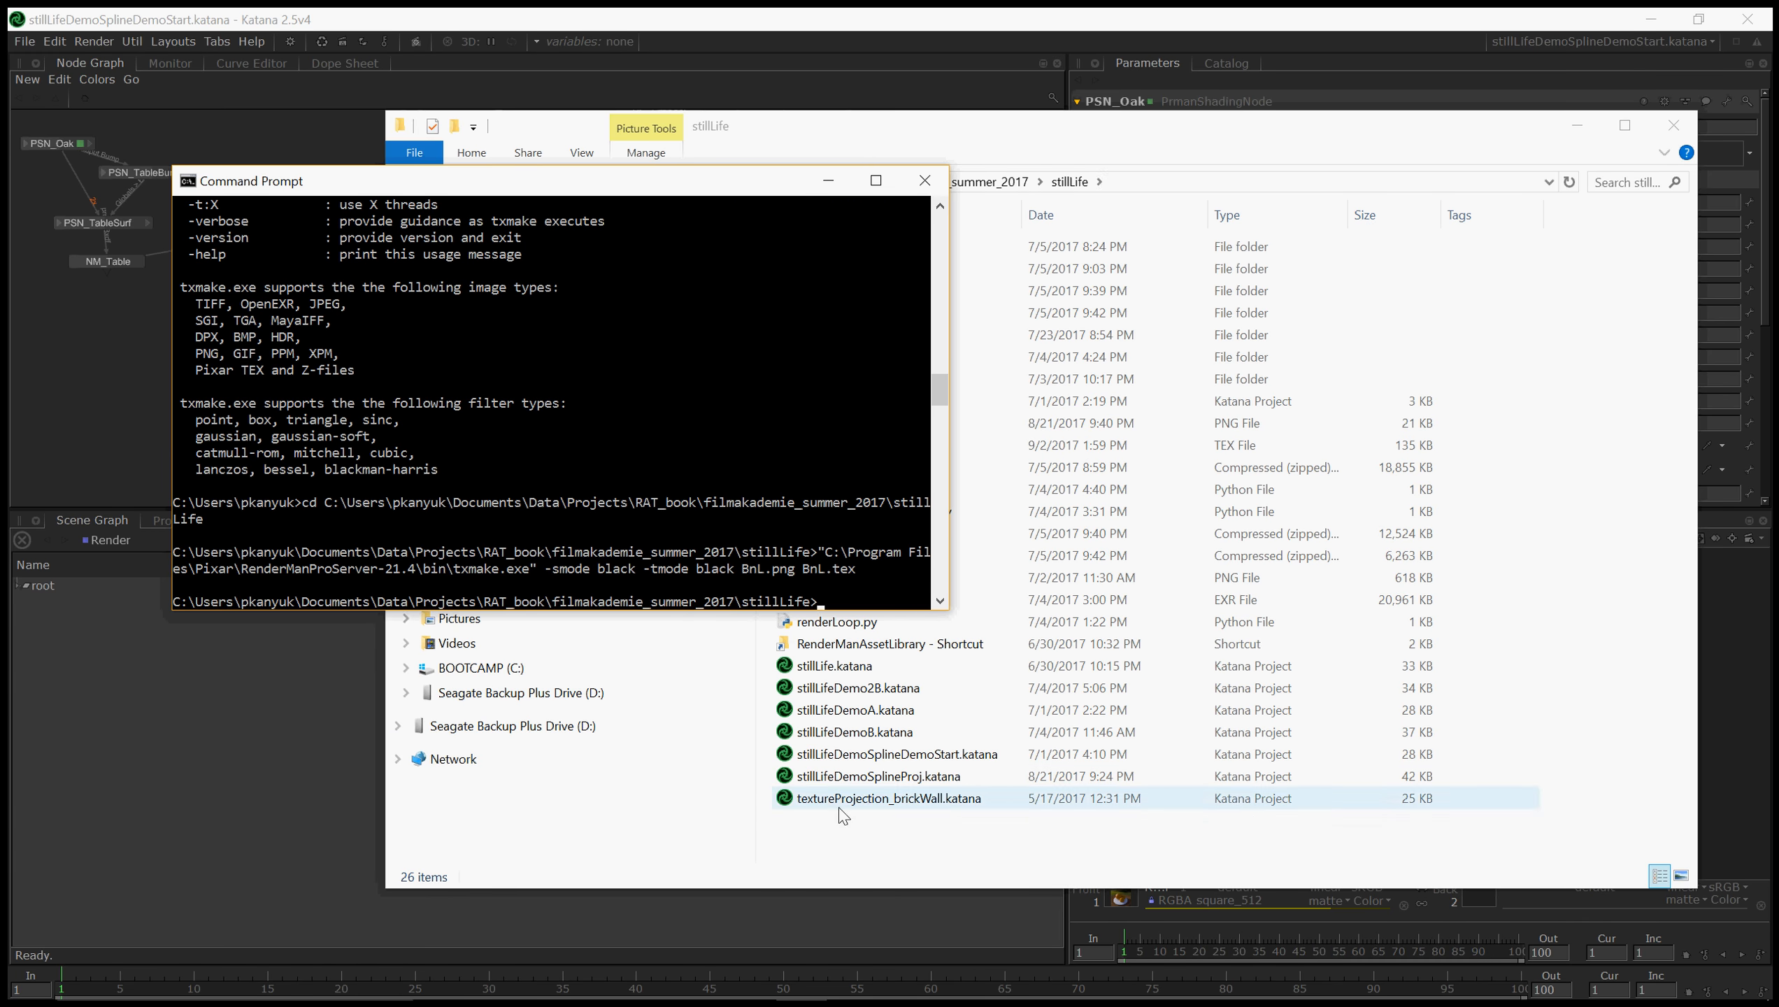
- Check the generated BnL.tex file in the stillLife folder in File Explorer and return to the Command Prompt
{"action": "left_click", "coordinate": [847, 812]}
{"action": "left_click", "coordinate": [821, 452]}
{"action": "left_click", "coordinate": [347, 505]}
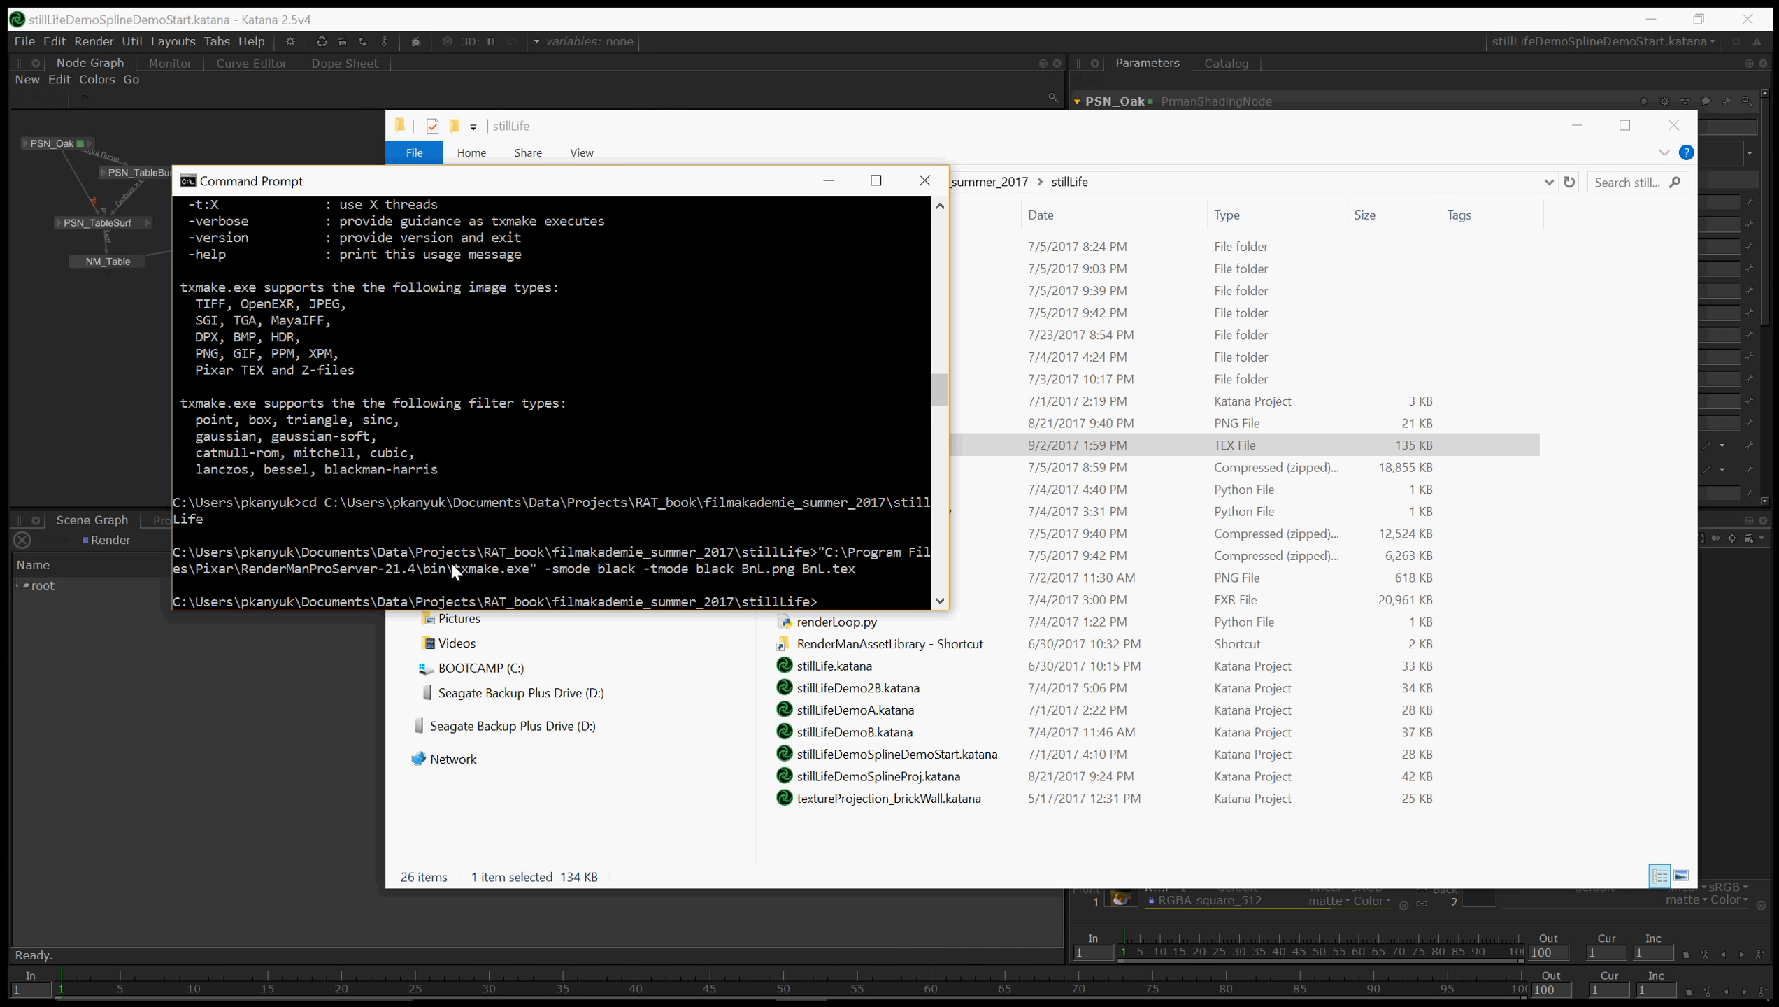
- Switch to Katana and add a CameraCreate node in the empty space below NM_def in the node graph
{"action": "left_click", "coordinate": [624, 25]}
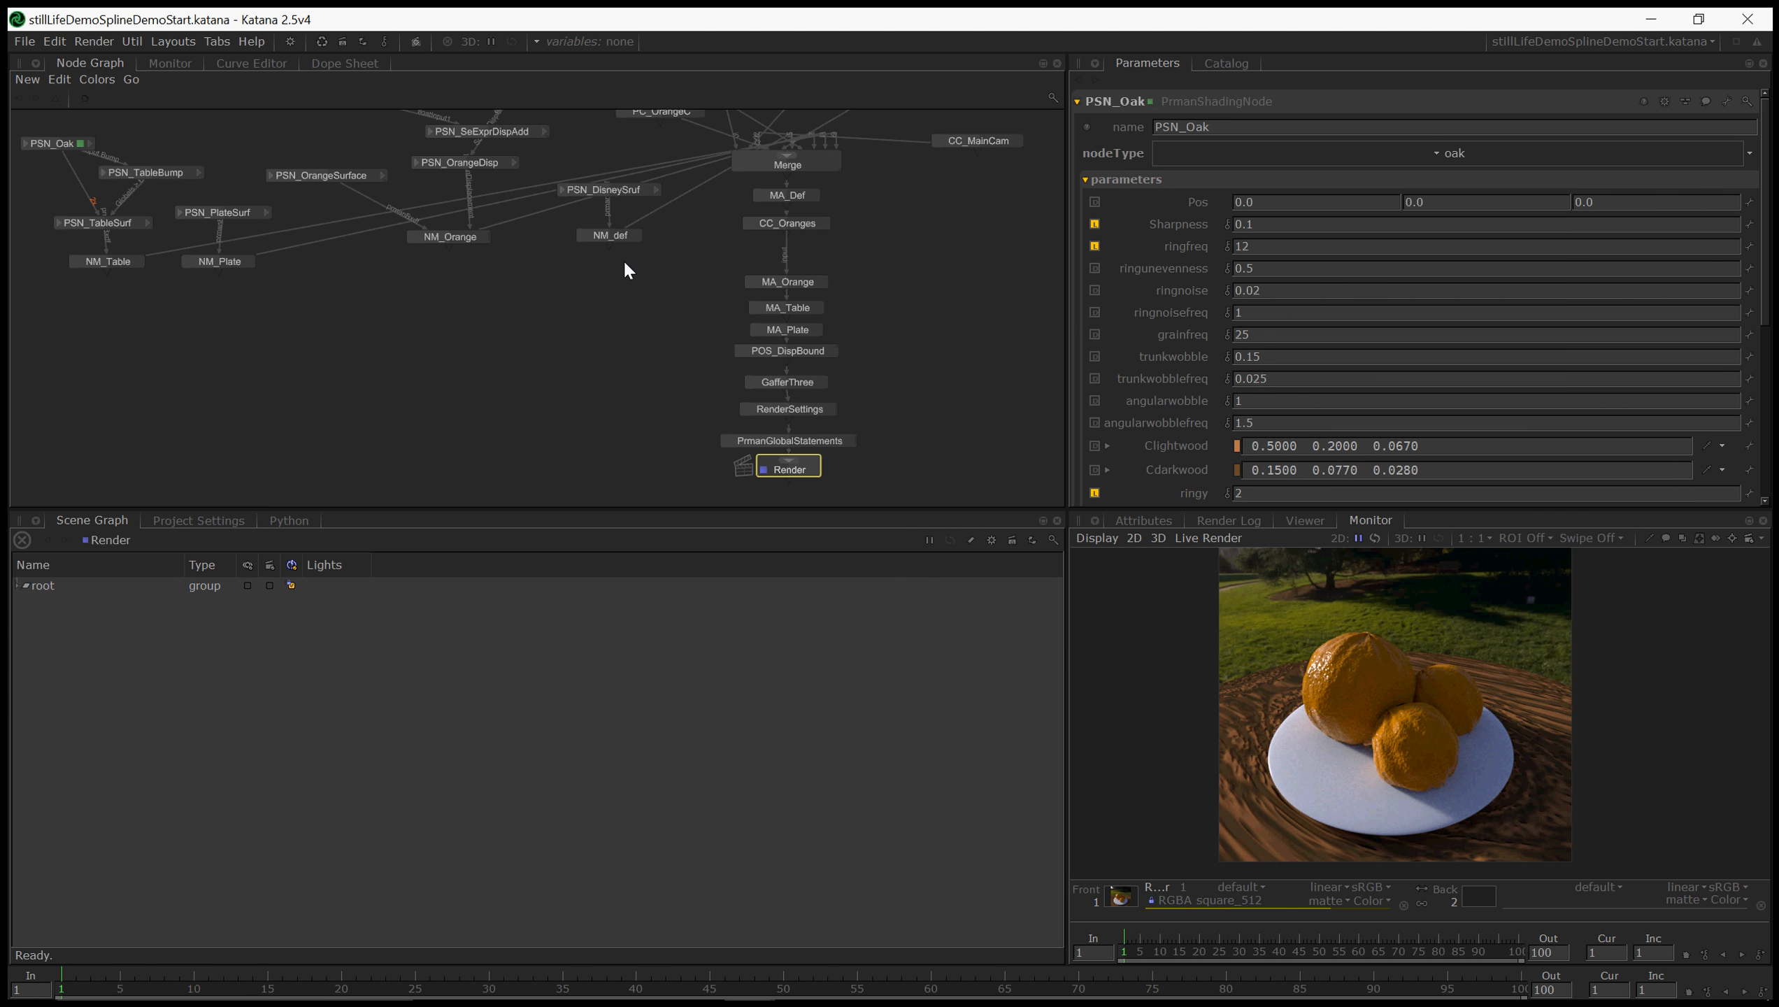
{"action": "middle_click_drag", "start_coordinate": [624, 270], "coordinate": [643, 319]}
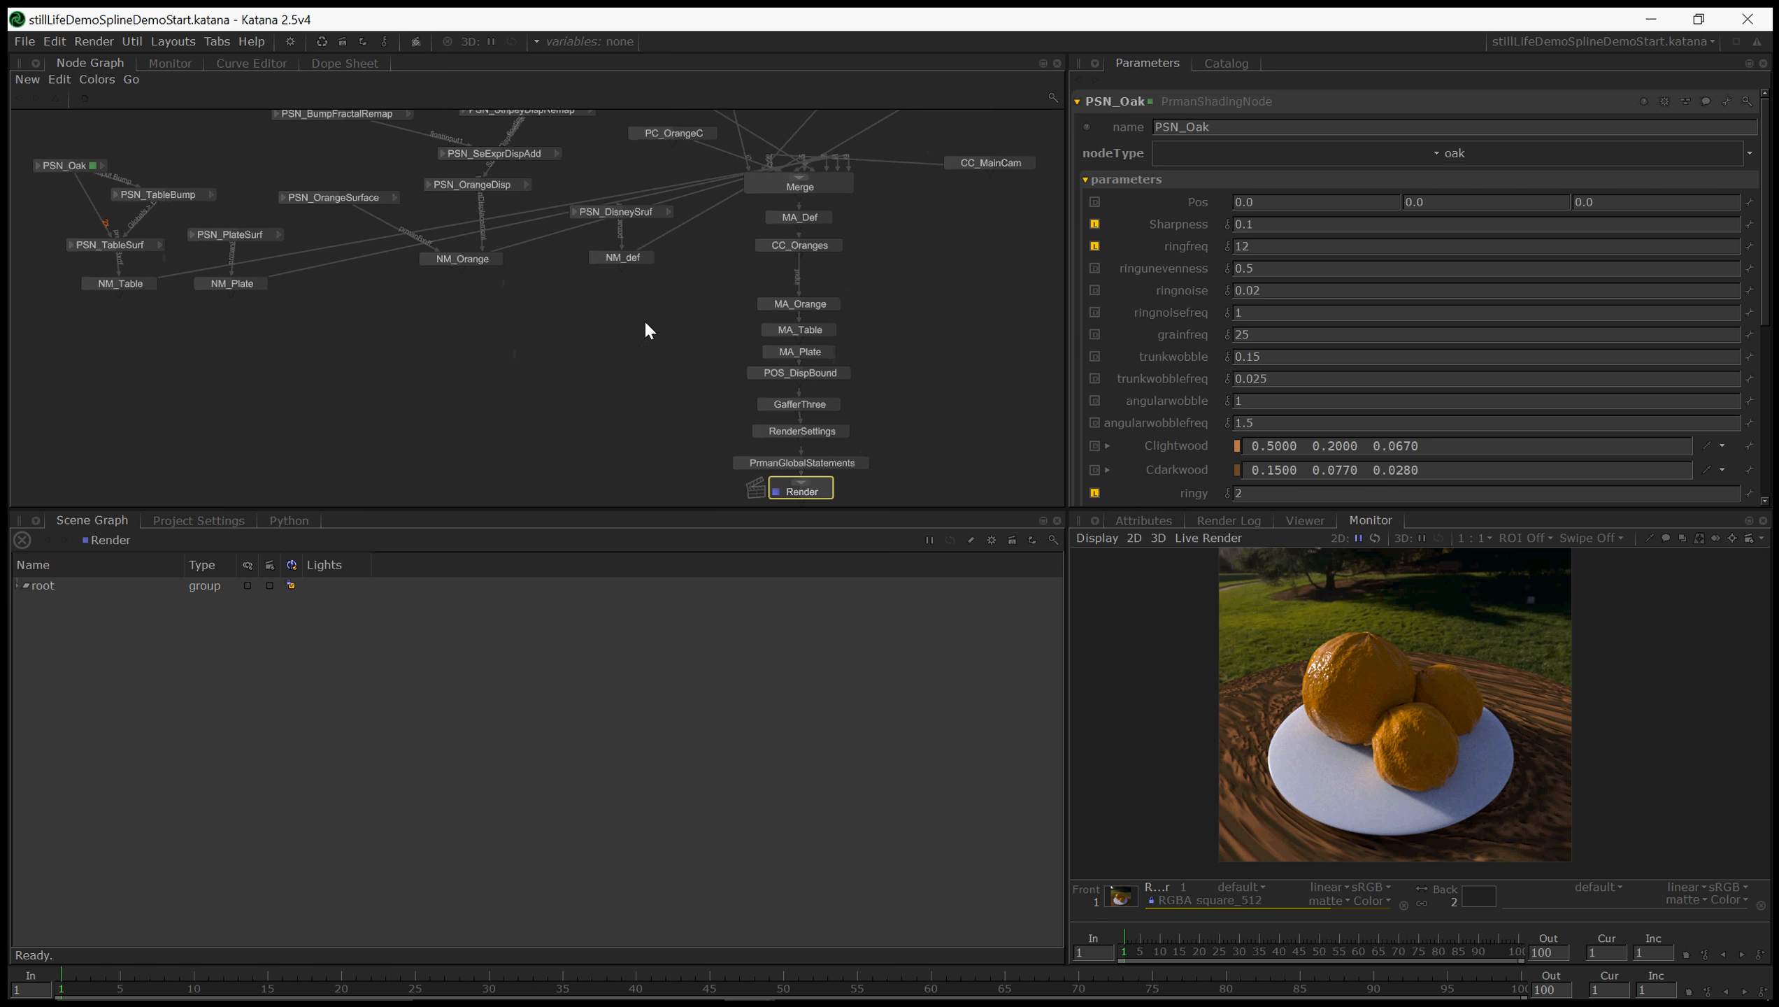
{"action": "key", "text": "Tab"}
{"action": "type", "text": "camer"}
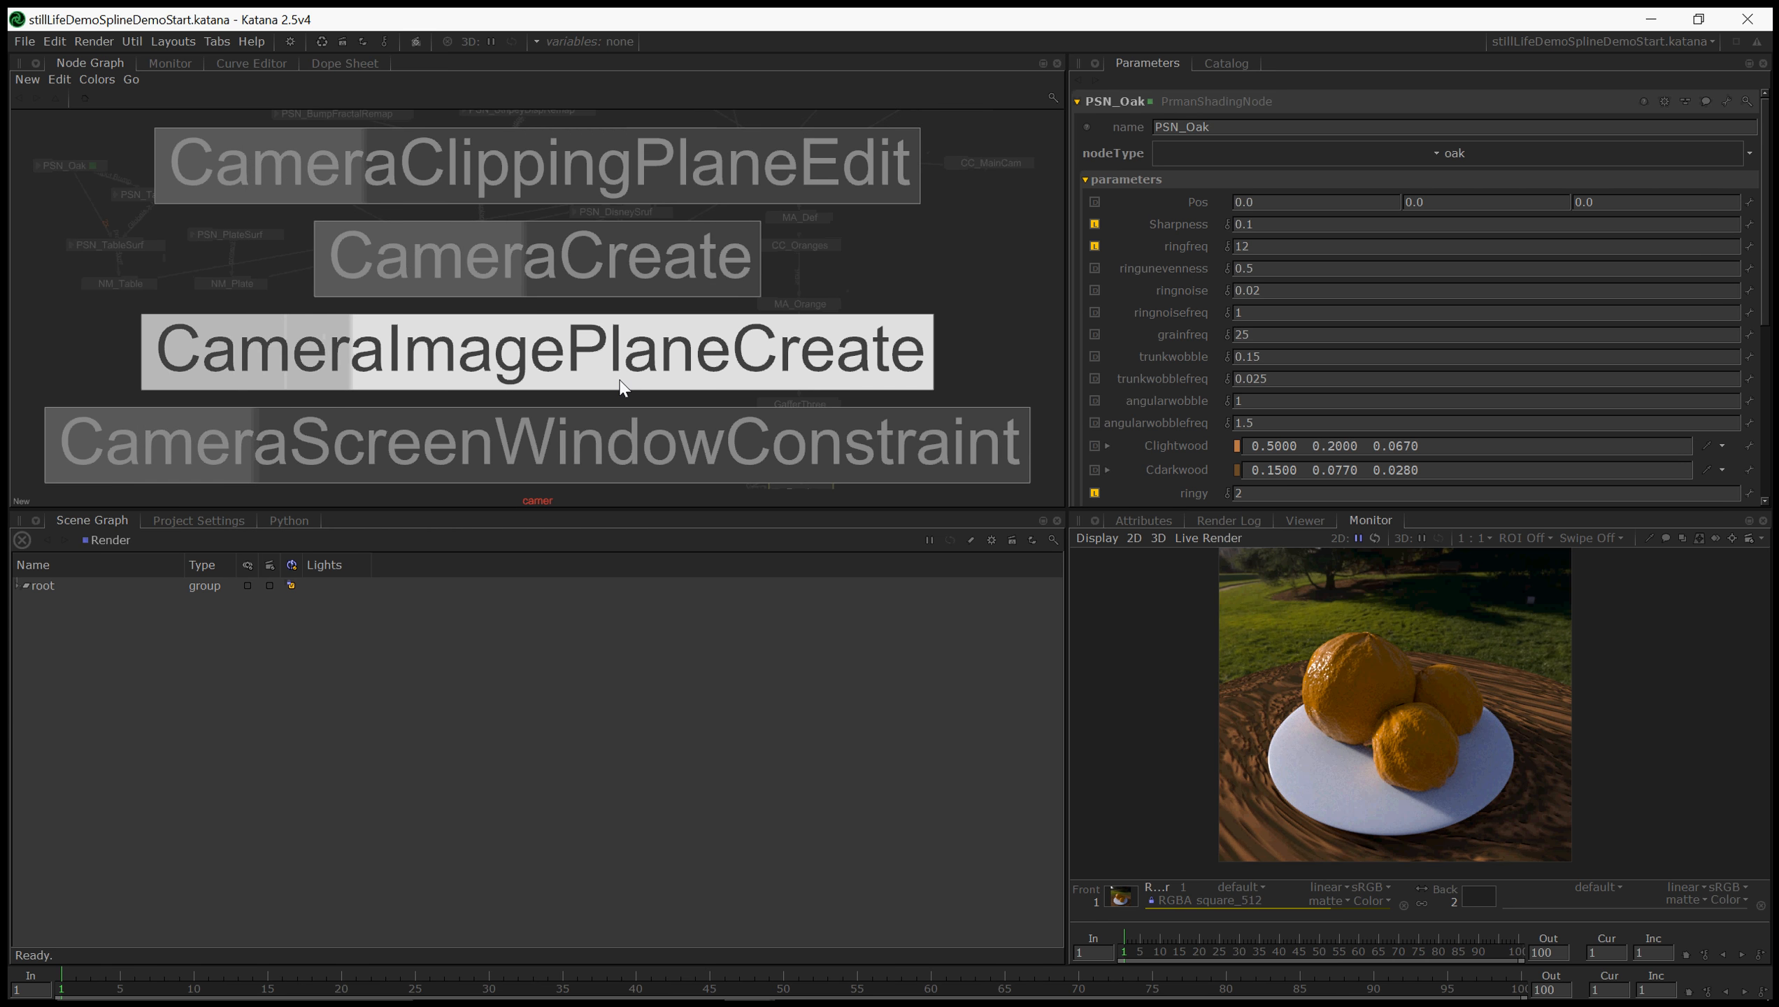
{"action": "key", "text": "Up"}
{"action": "key", "text": "Return"}
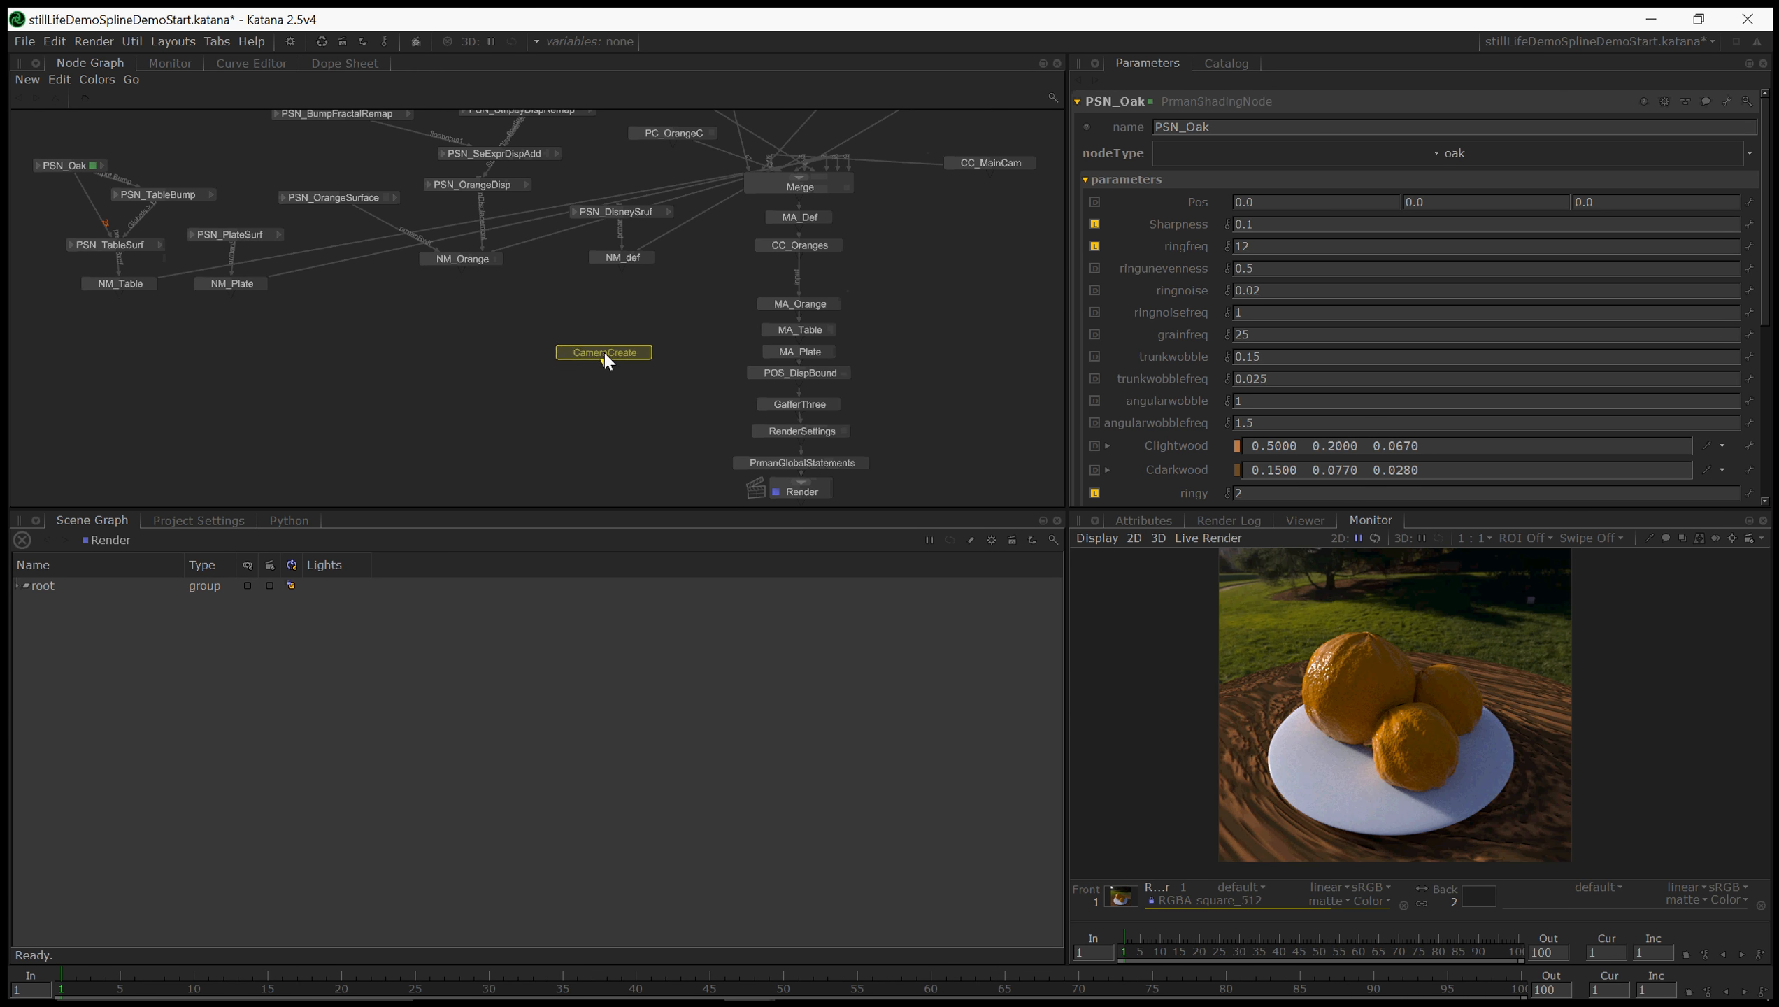
{"action": "left_click", "coordinate": [606, 359]}
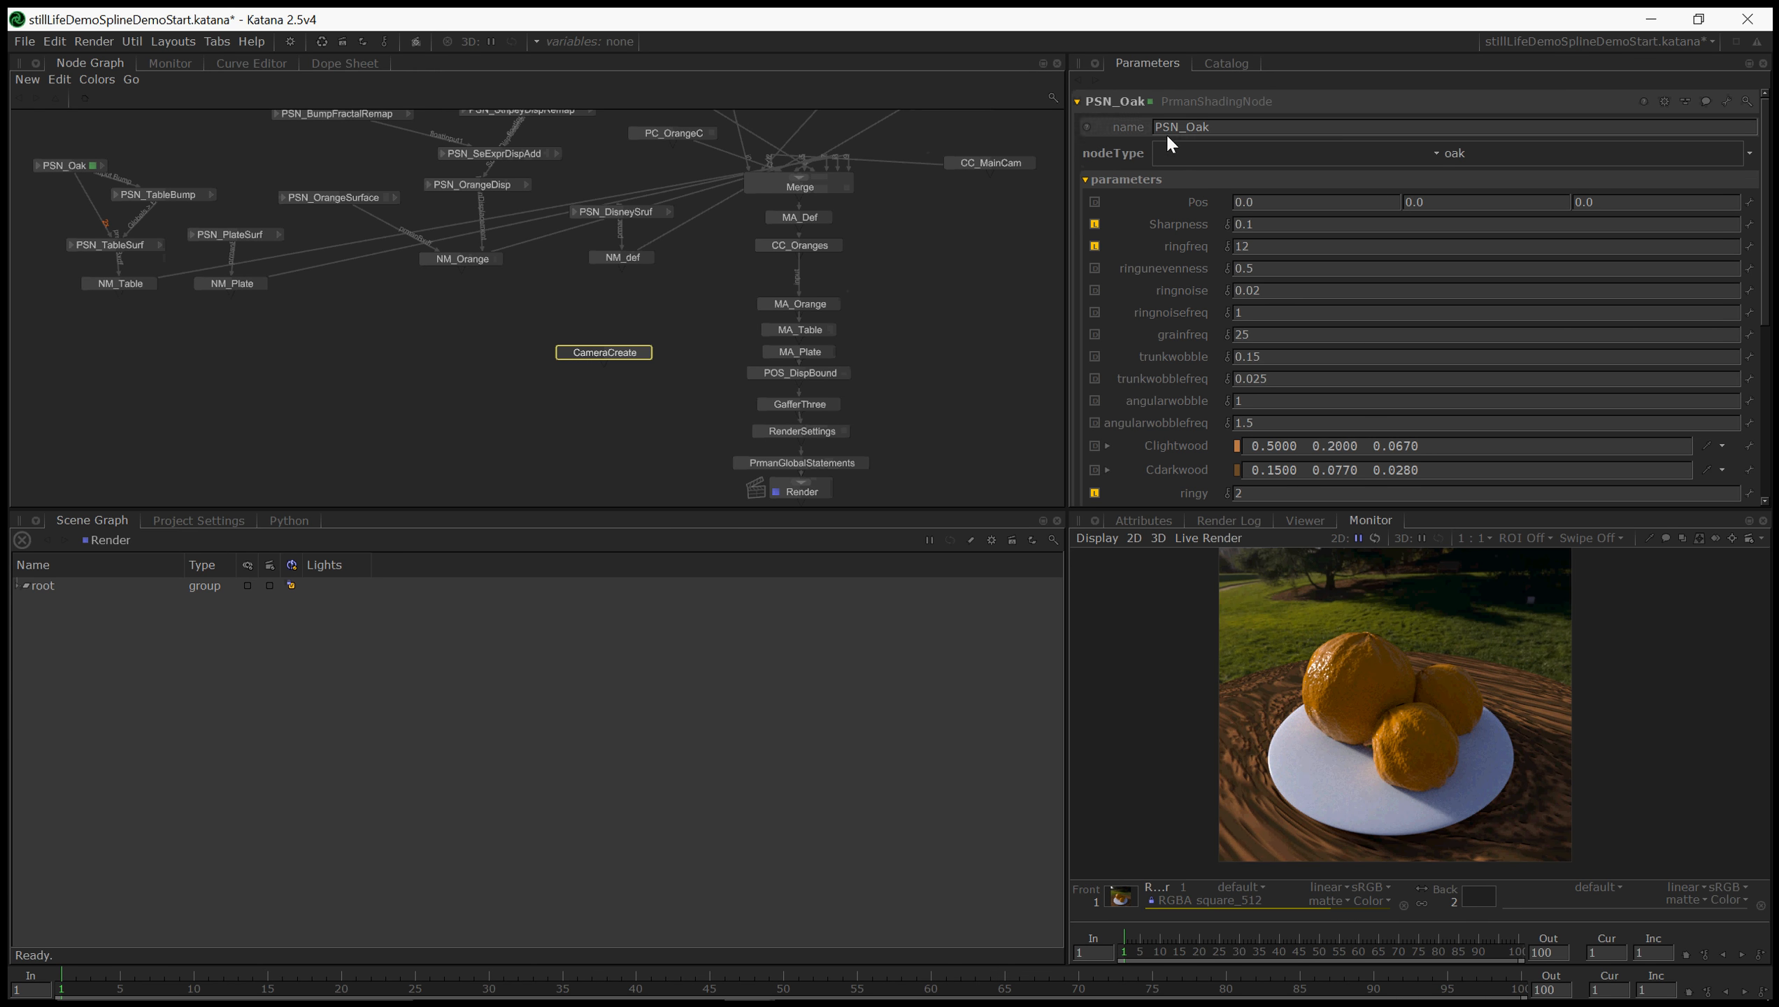
- Open the CameraCreate node's parameters and rename the node CC_LabelCam
{"action": "double_click", "coordinate": [610, 350]}
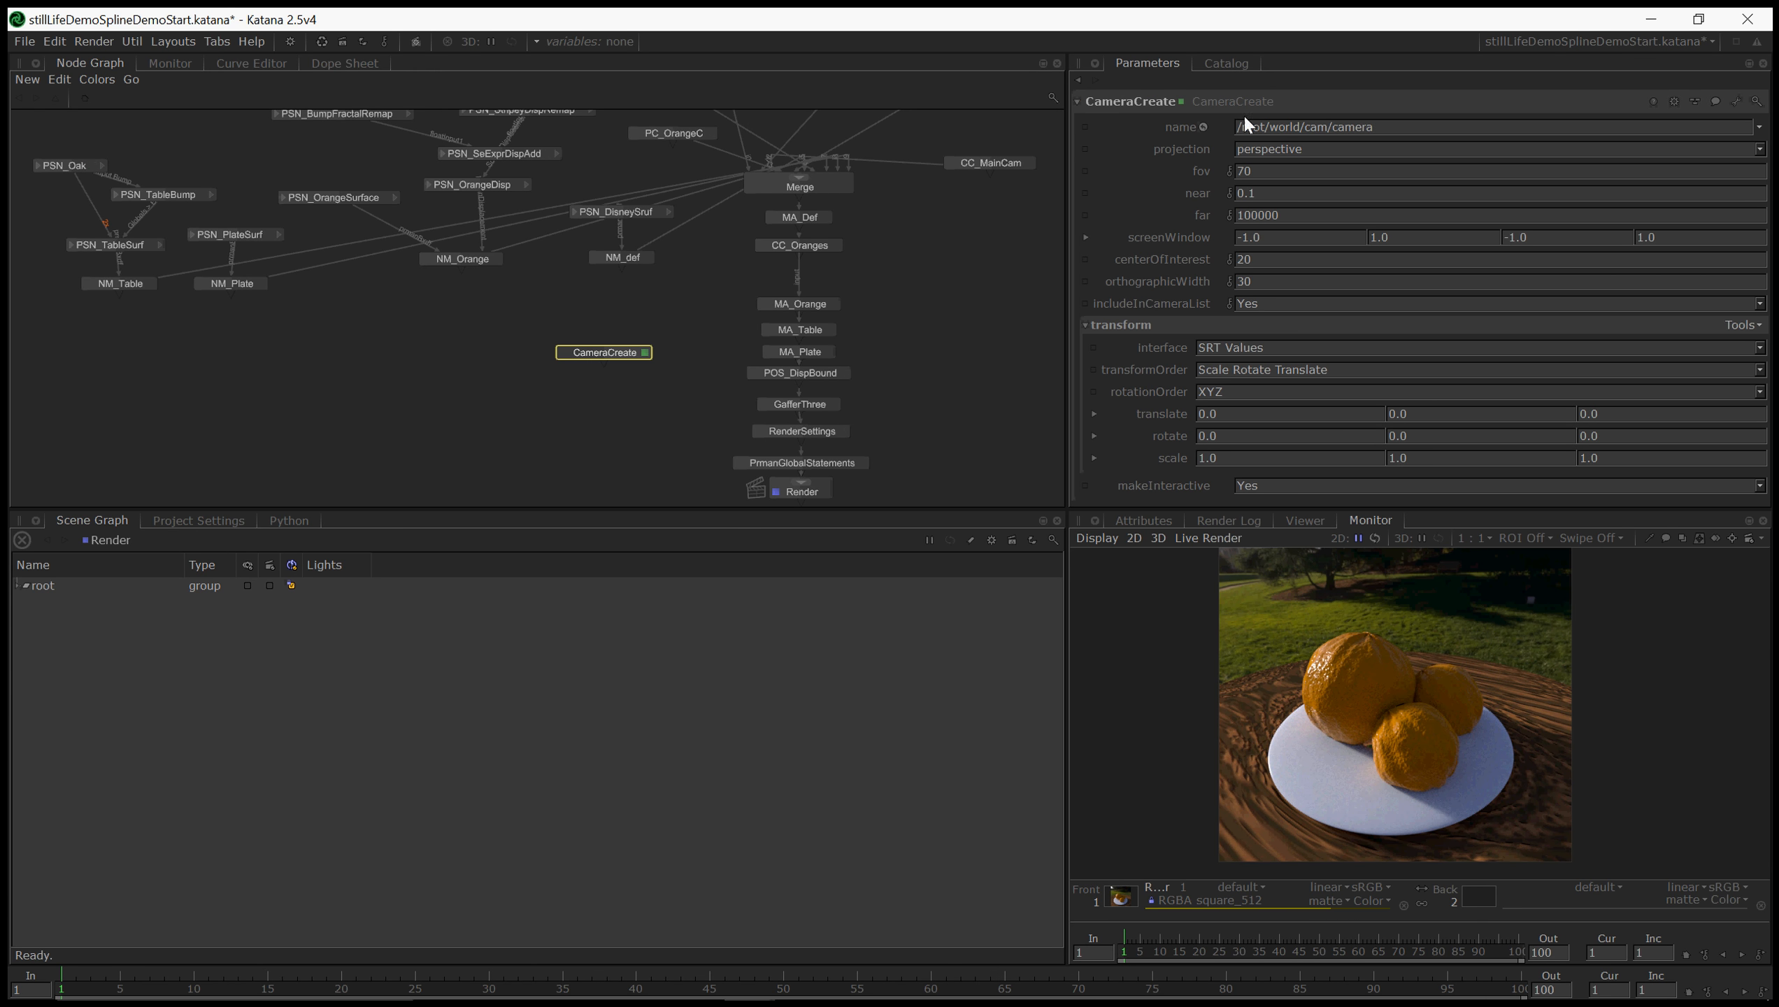
{"action": "left_click", "coordinate": [1142, 103]}
{"action": "key", "text": "ctrl+a"}
{"action": "key", "text": "BackSpace"}
{"action": "type", "text": "CC_LabelCam"}
{"action": "key", "text": "Return"}
- Set CC_LabelCam's projection to orthographic and its scene graph name to /root/world/cam/LabelCam
{"action": "left_click", "coordinate": [1261, 150]}
{"action": "left_click", "coordinate": [1262, 172]}
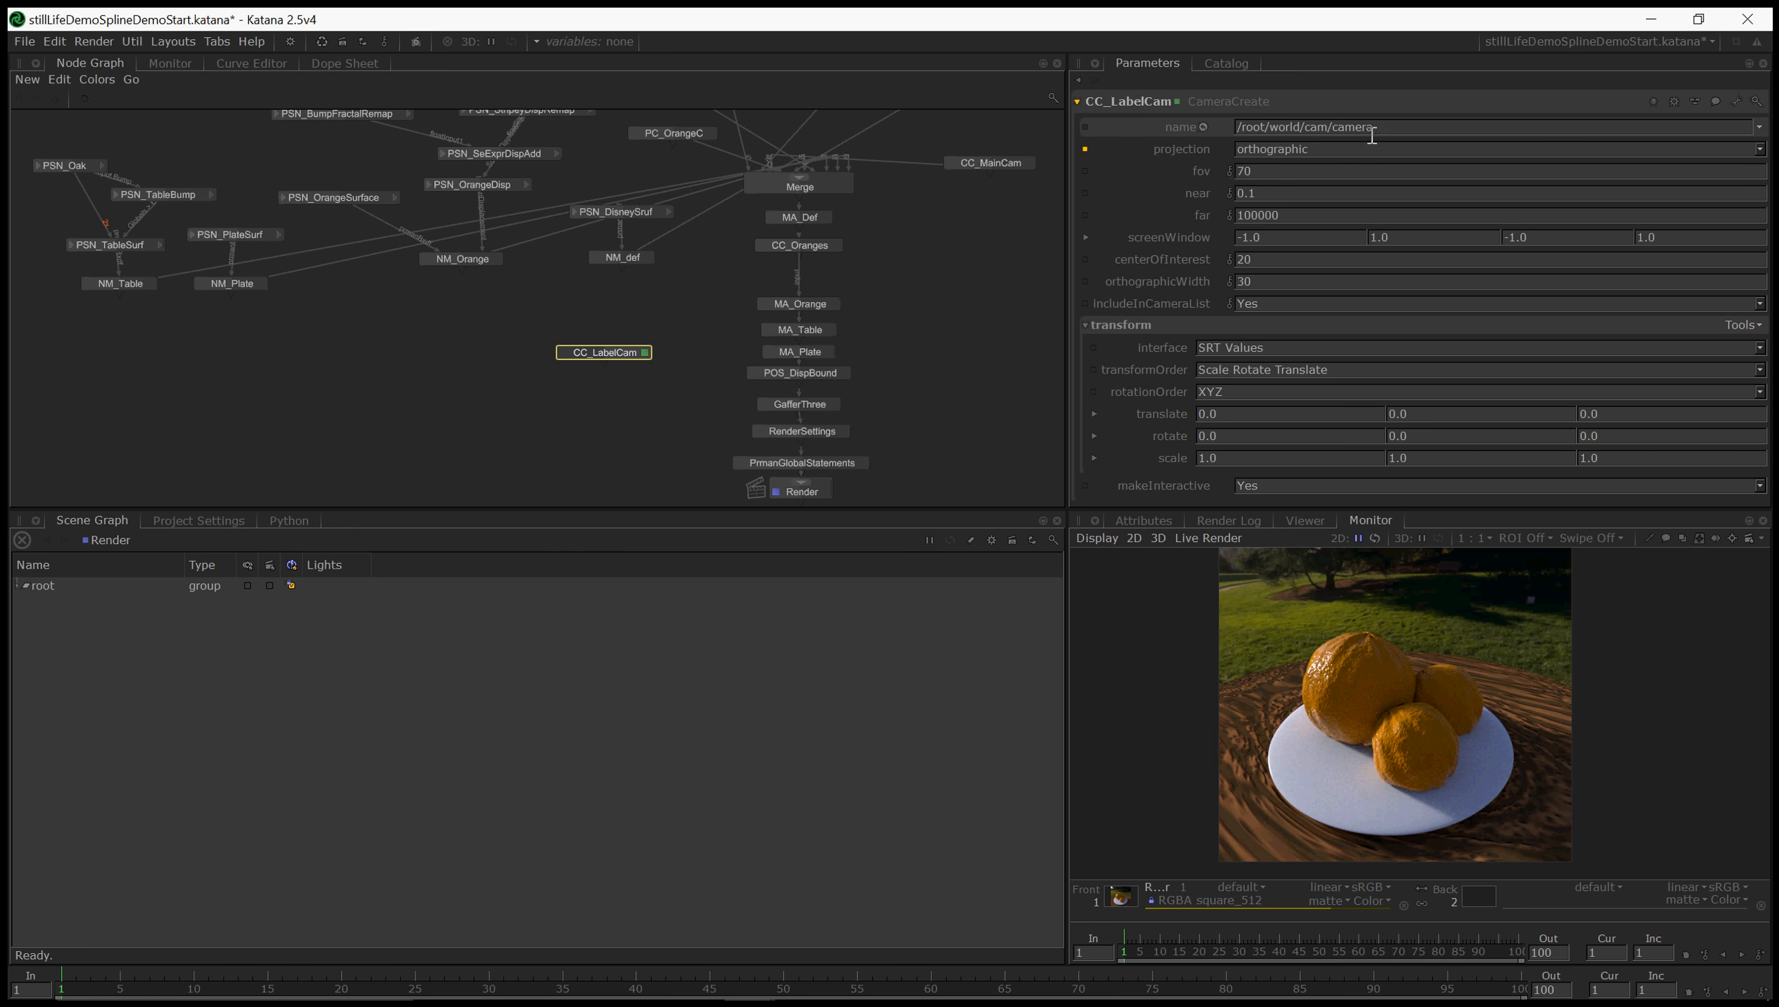
{"action": "left_click_drag", "start_coordinate": [1333, 129], "coordinate": [1474, 140]}
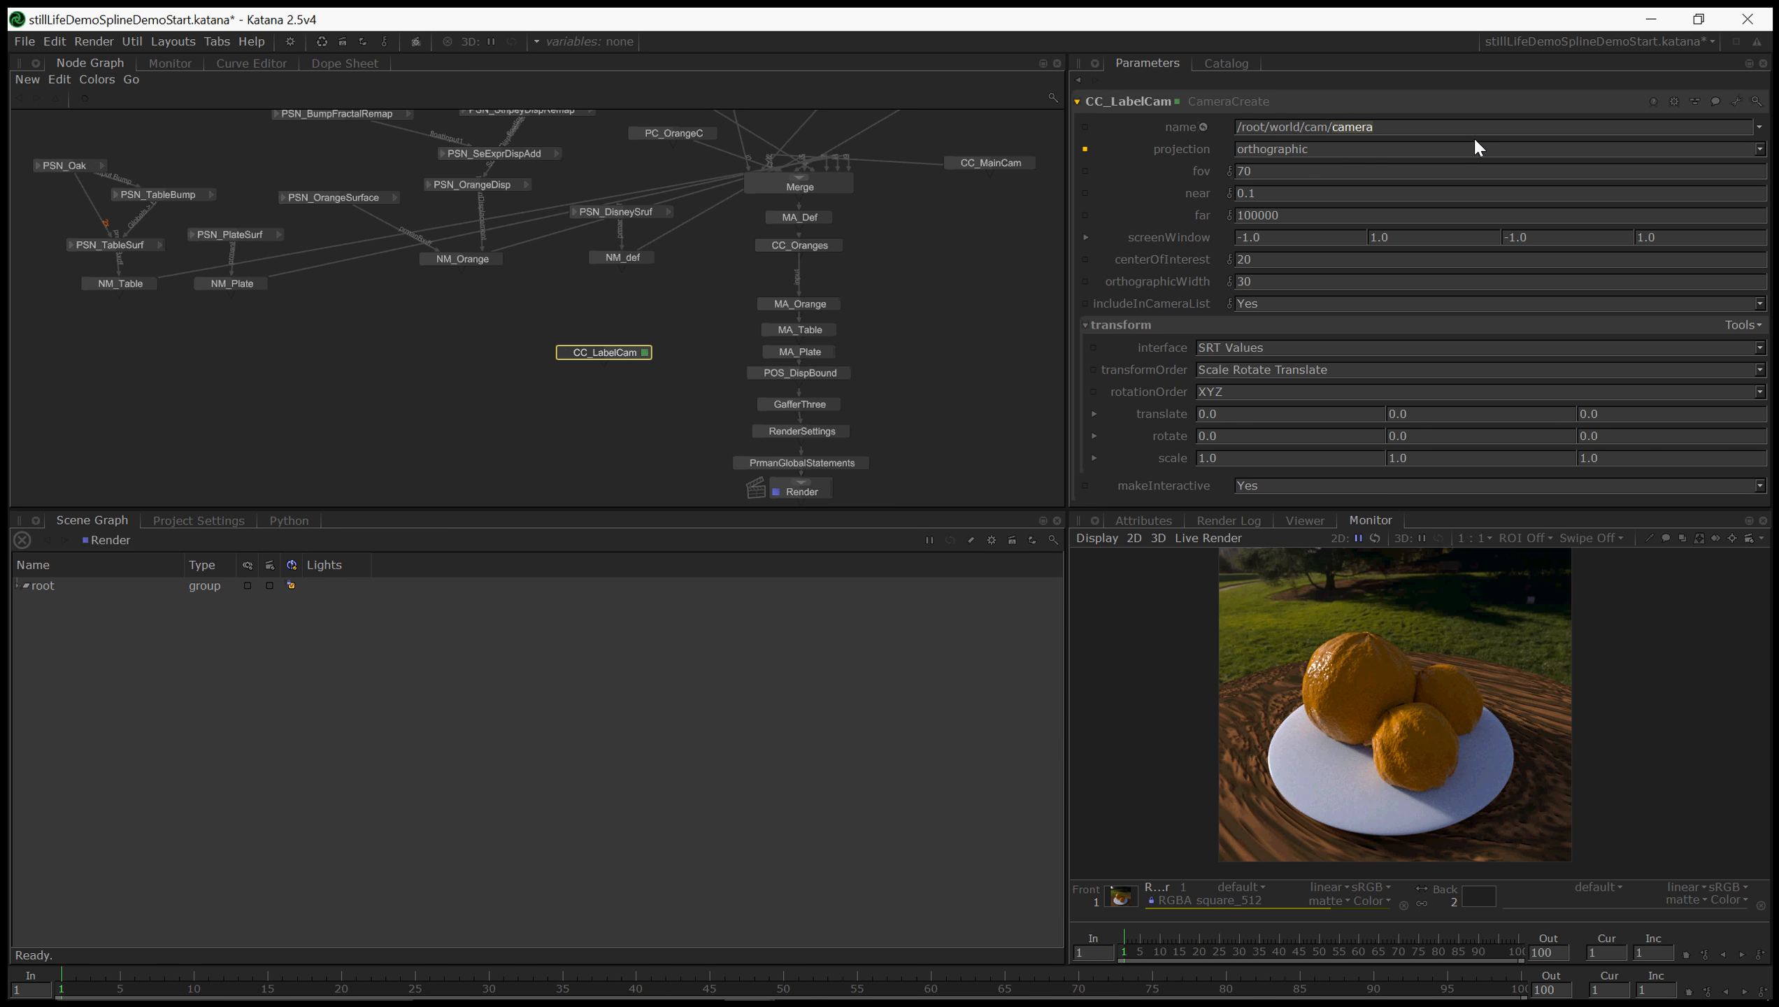
{"action": "type", "text": "LabelCam"}
{"action": "key", "text": "Return"}
- Connect the output of CC_LabelCam to the Merge node
{"action": "left_click", "coordinate": [655, 393]}
{"action": "middle_click_drag", "start_coordinate": [670, 341], "coordinate": [639, 365]}
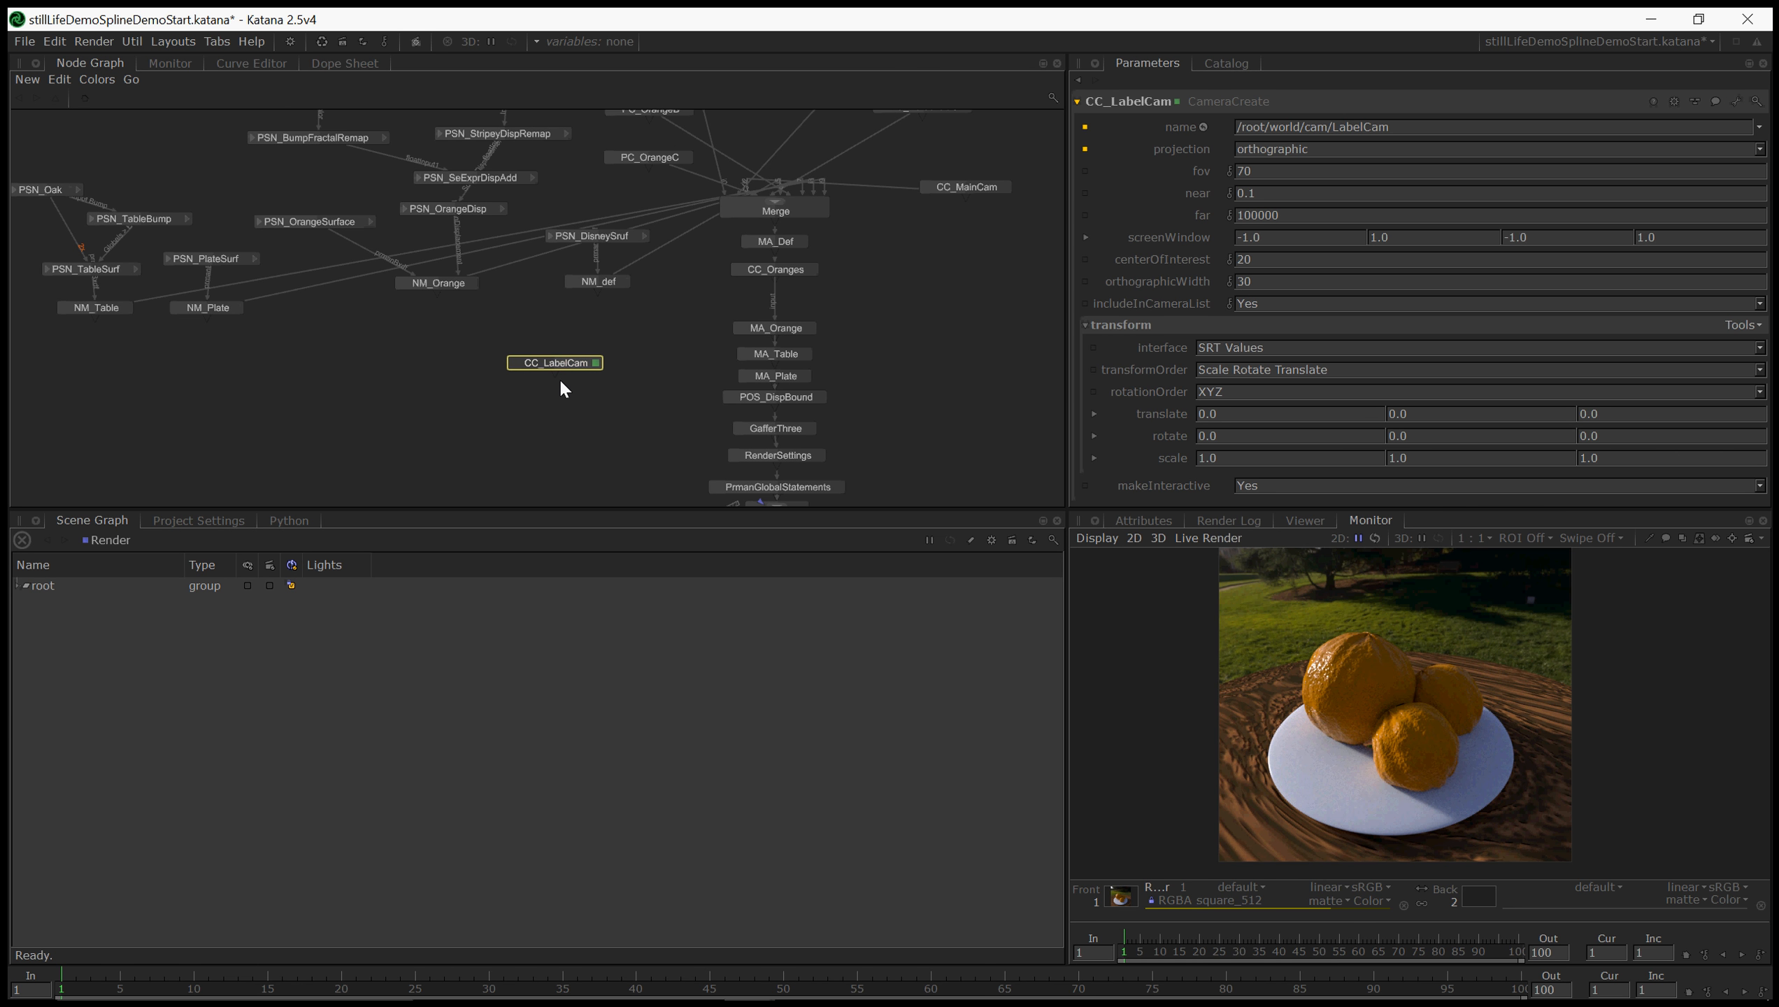
{"action": "middle_click_drag", "start_coordinate": [603, 394], "coordinate": [604, 342]}
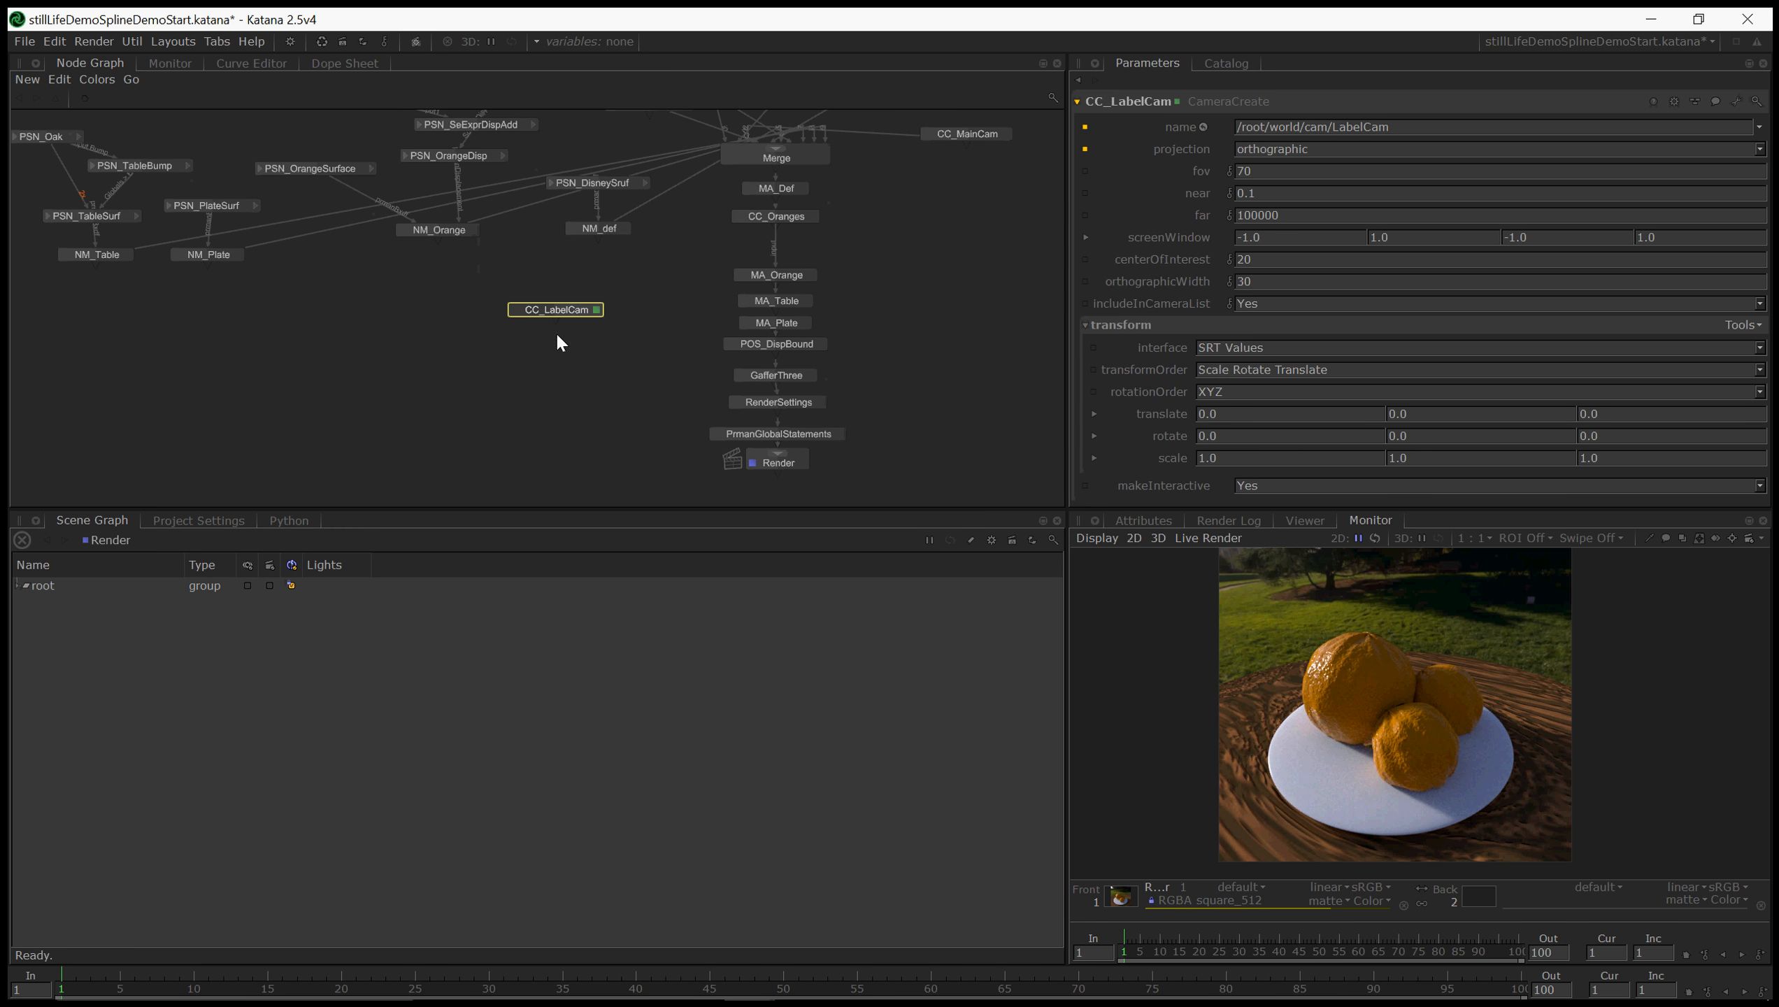
{"action": "left_click_drag", "start_coordinate": [555, 321], "coordinate": [779, 155]}
- Show the 3D viewer, edit the Render node, and expand root, world and geo to load the scene geometry
{"action": "left_click", "coordinate": [1305, 520]}
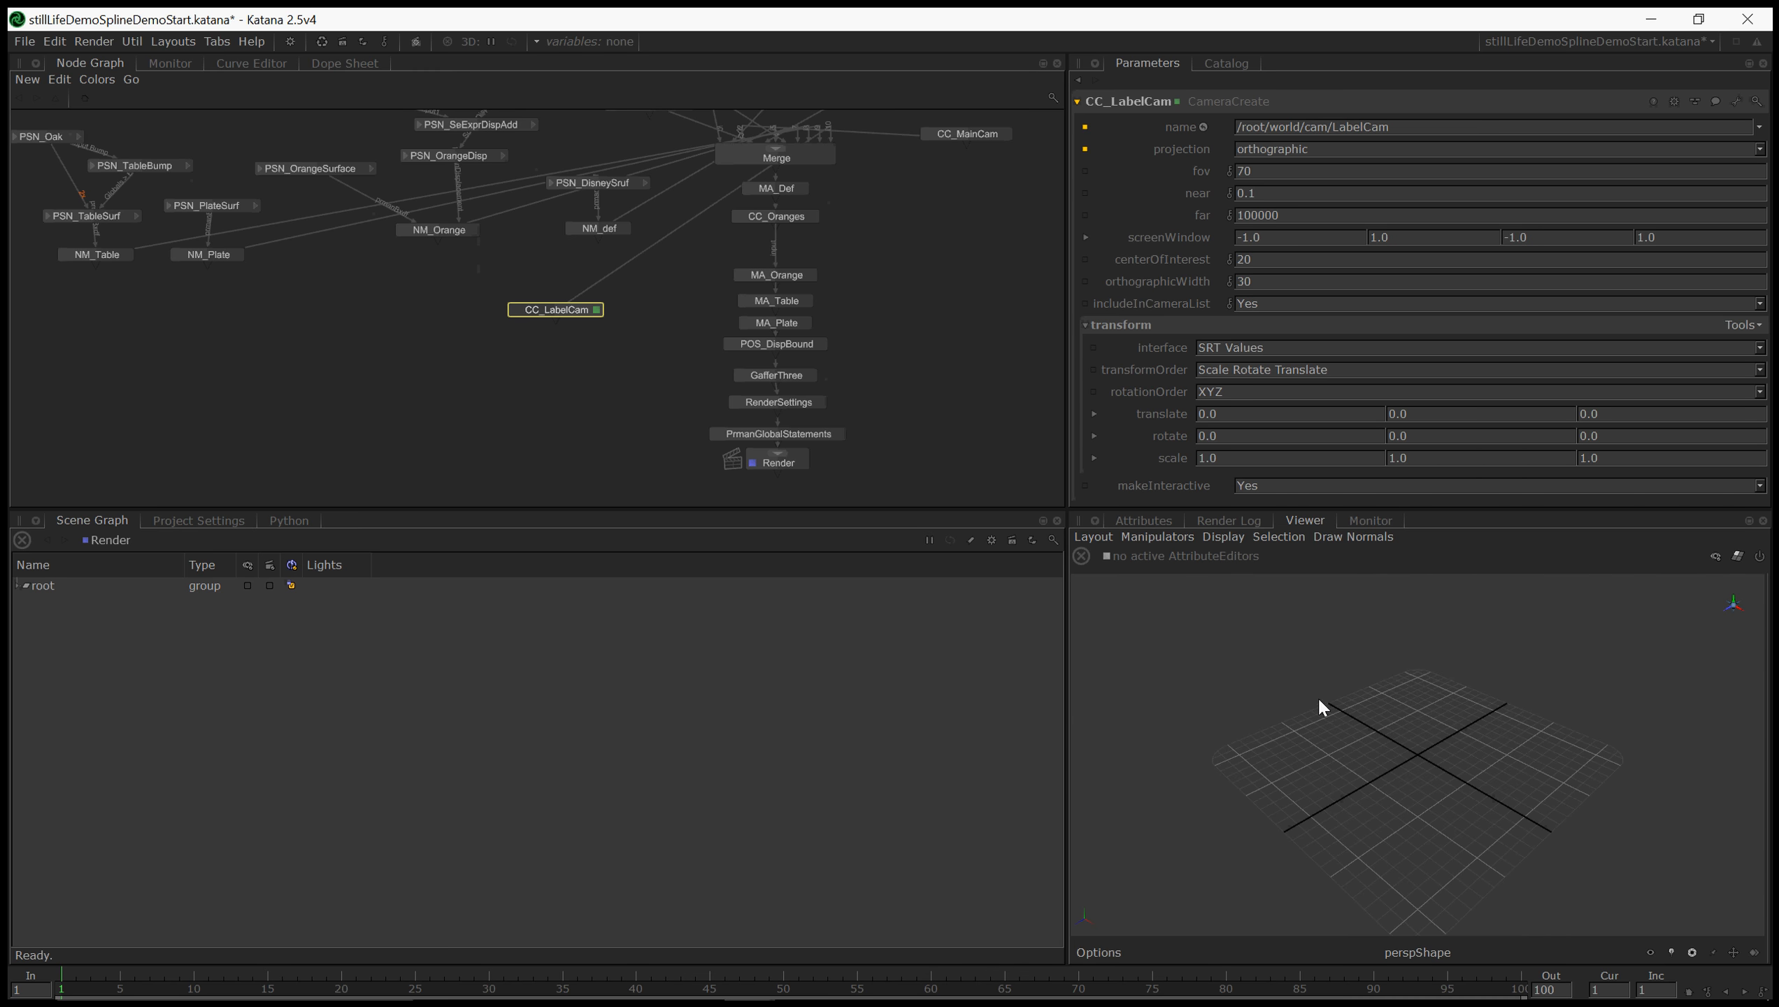
{"action": "scroll", "coordinate": [1334, 724], "scroll_direction": "down", "scroll_amount": 5}
{"action": "scroll", "coordinate": [1334, 721], "scroll_direction": "up", "scroll_amount": 4}
{"action": "double_click", "coordinate": [783, 463]}
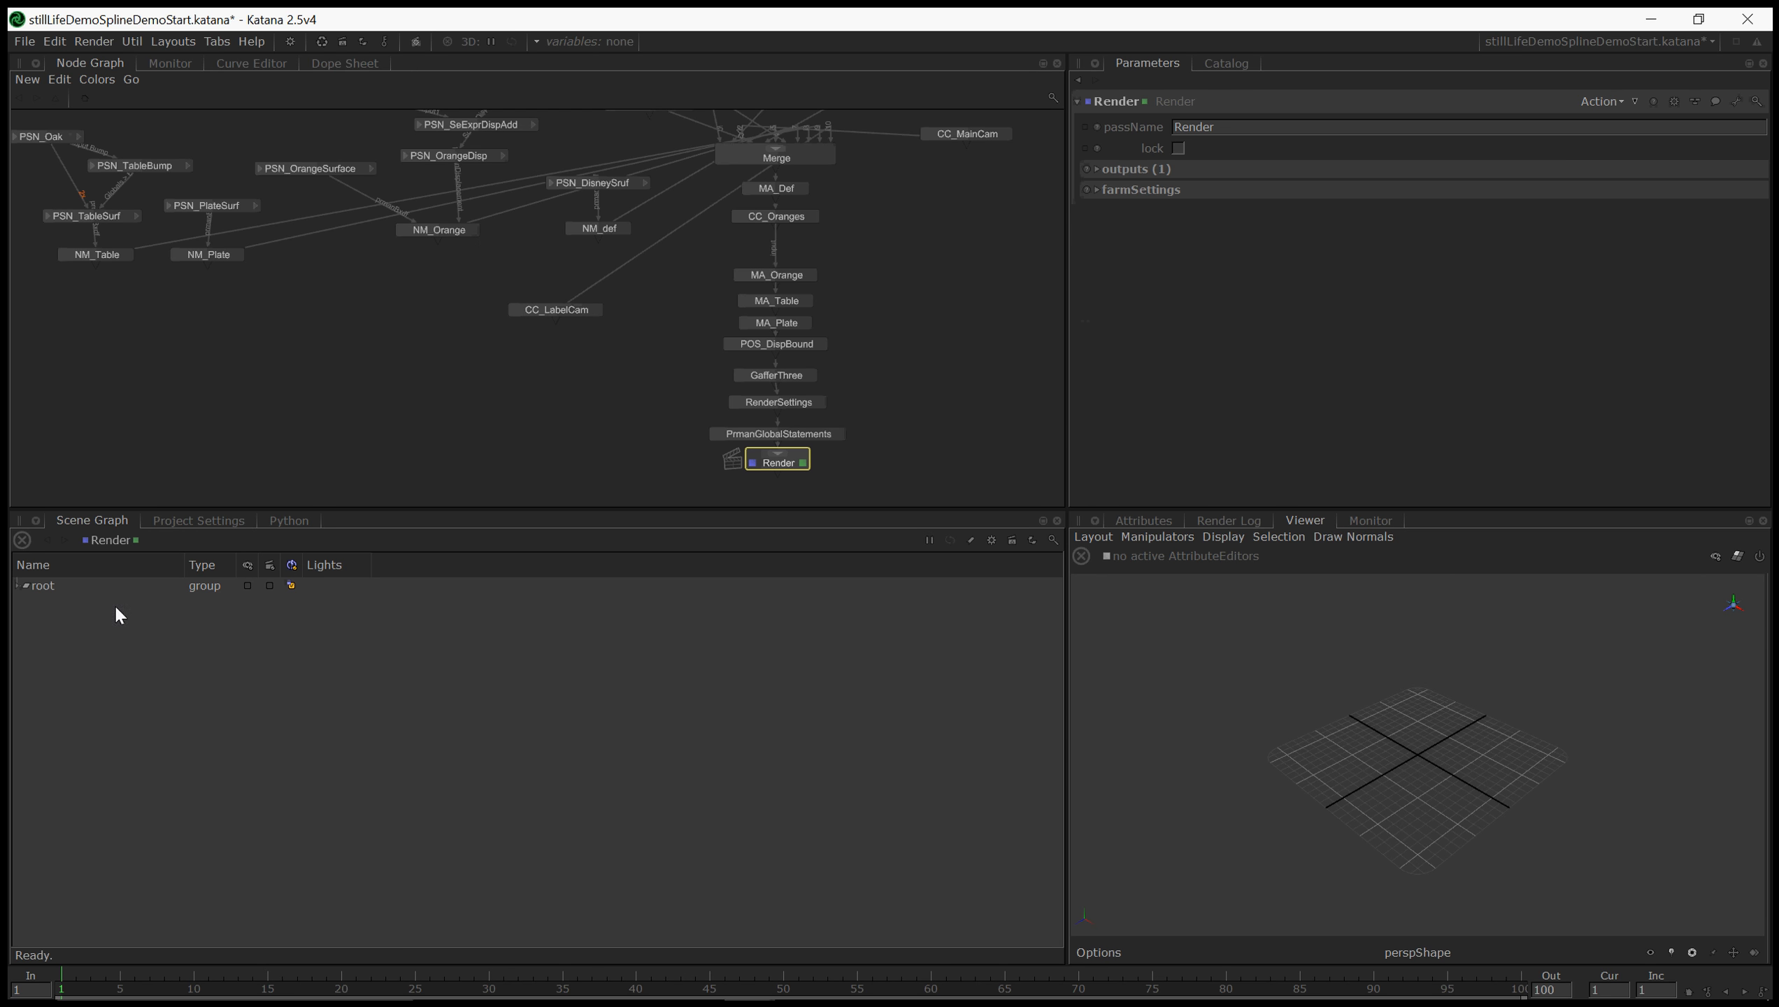
{"action": "left_click", "coordinate": [15, 586]}
{"action": "left_click", "coordinate": [23, 619]}
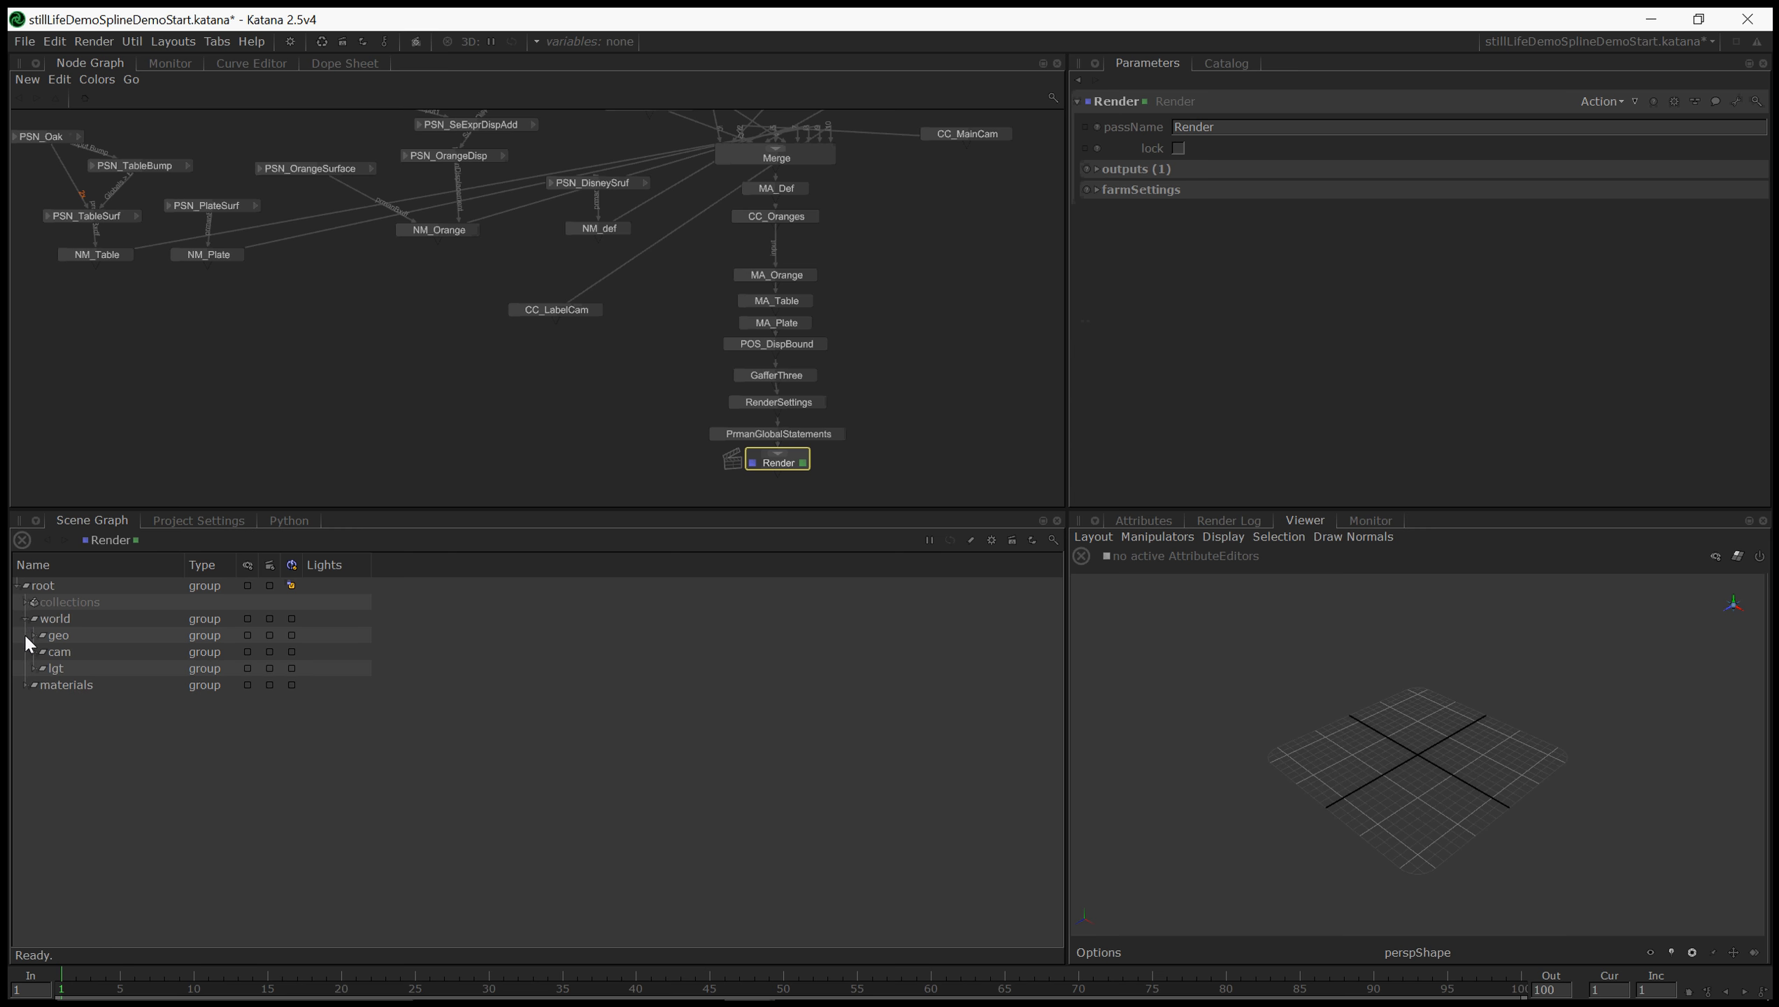
{"action": "left_click", "coordinate": [31, 635]}
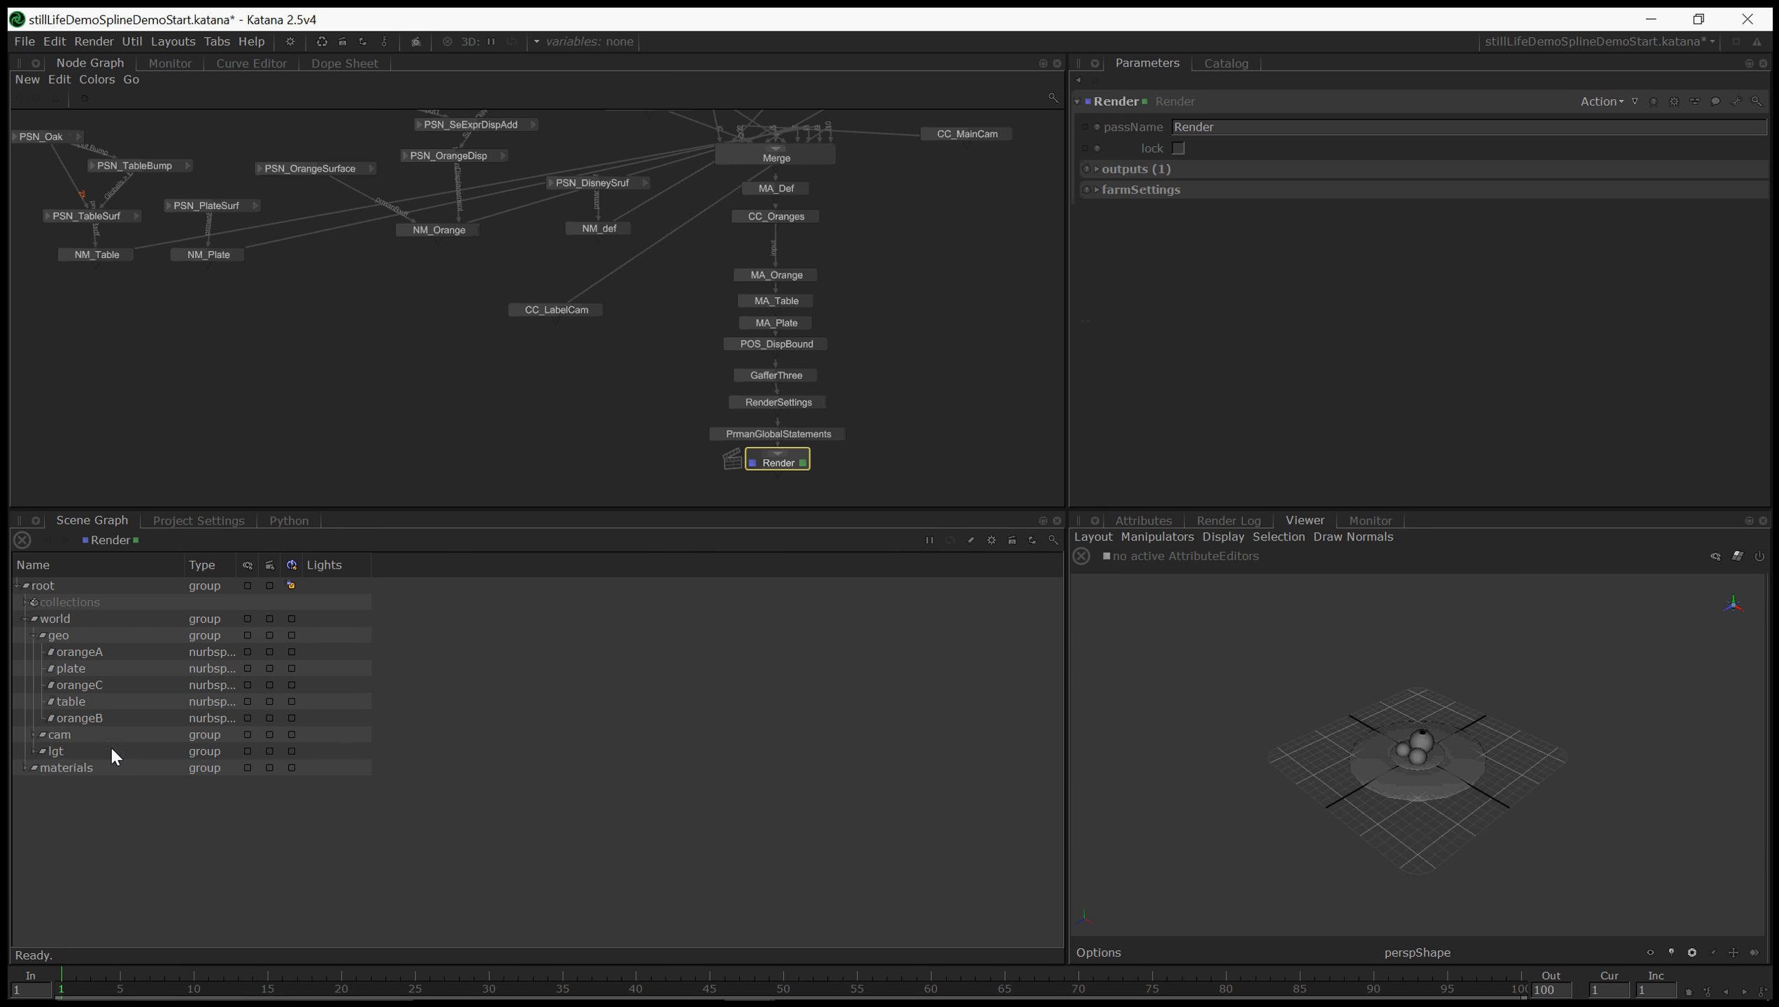
- Expand the cam group in the scene graph and select LabelCam
{"action": "left_click", "coordinate": [1425, 945]}
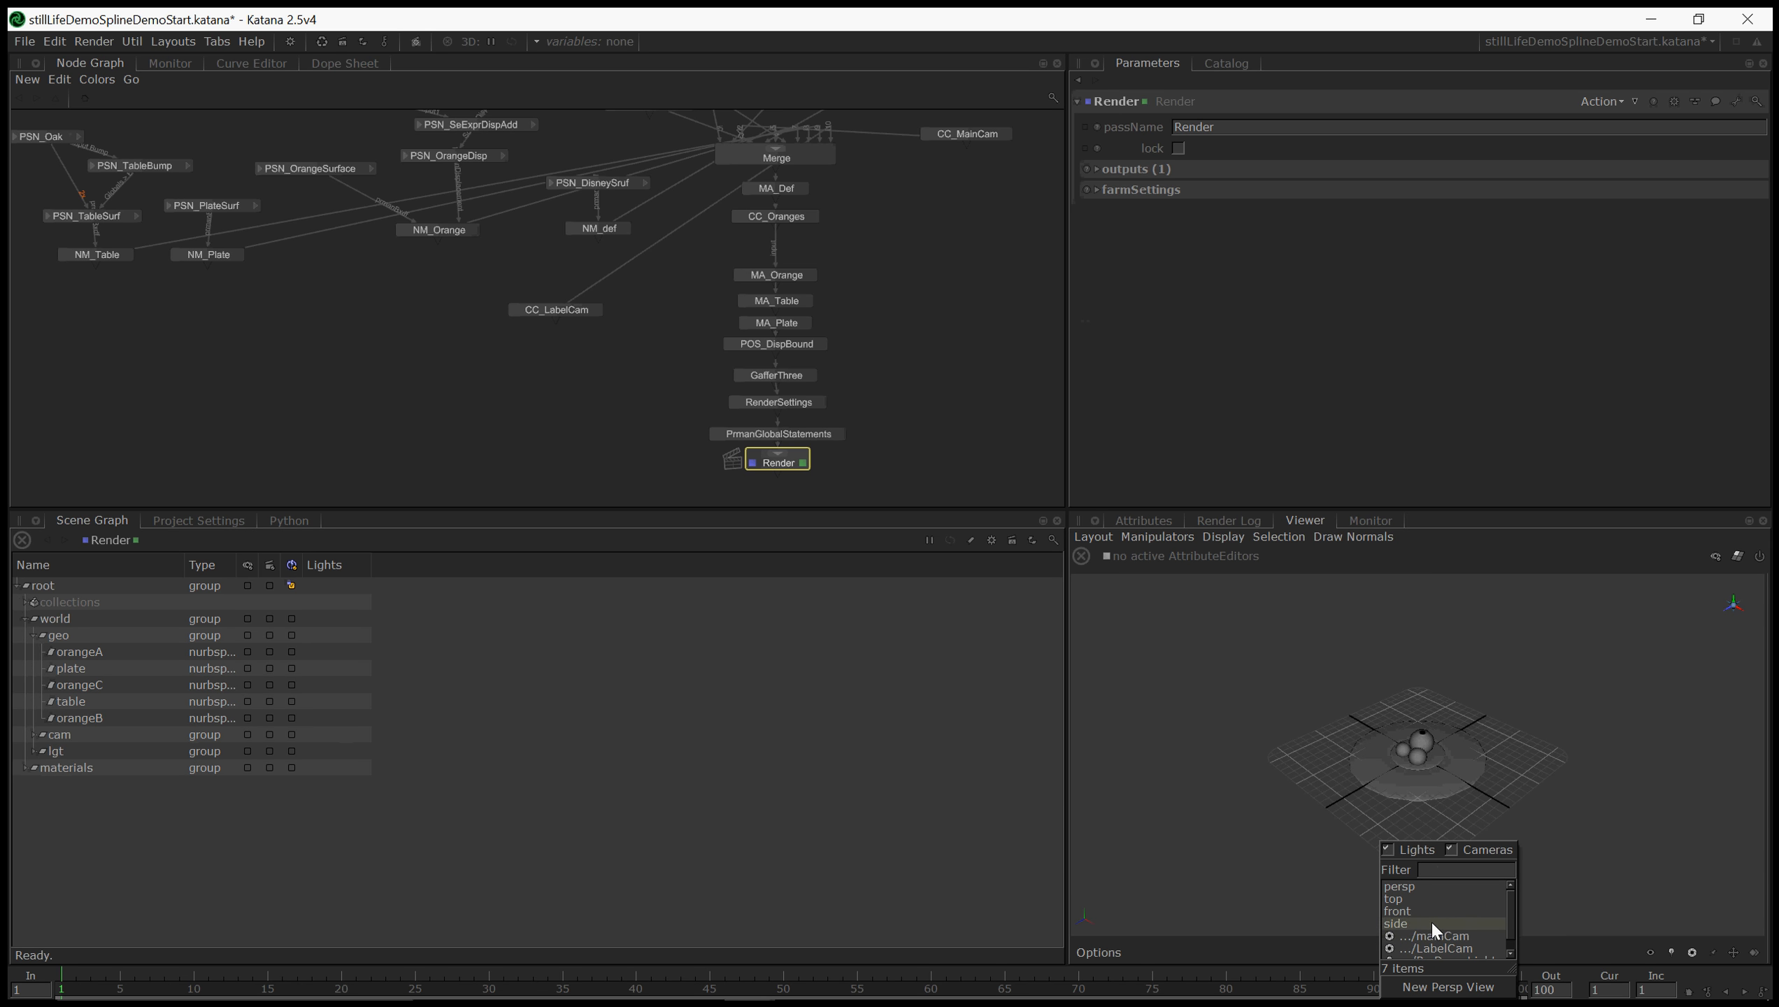
{"action": "left_click", "coordinate": [712, 483]}
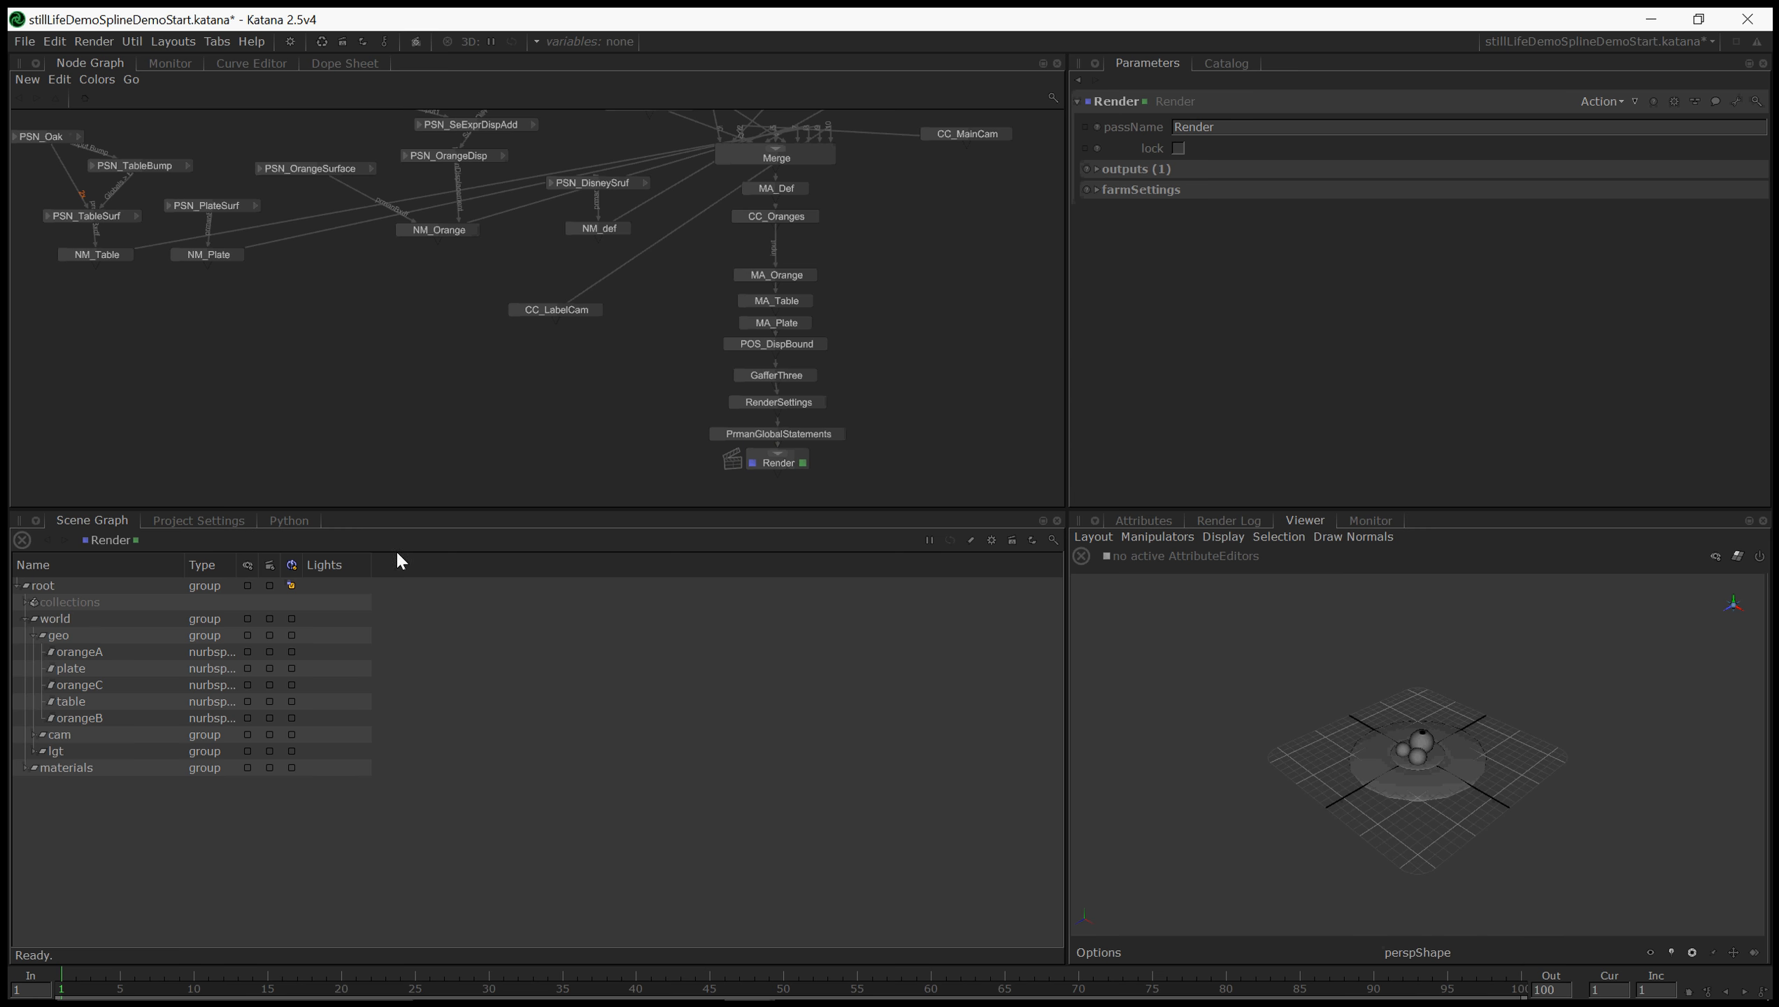
{"action": "left_click", "coordinate": [32, 735]}
{"action": "left_click", "coordinate": [75, 753]}
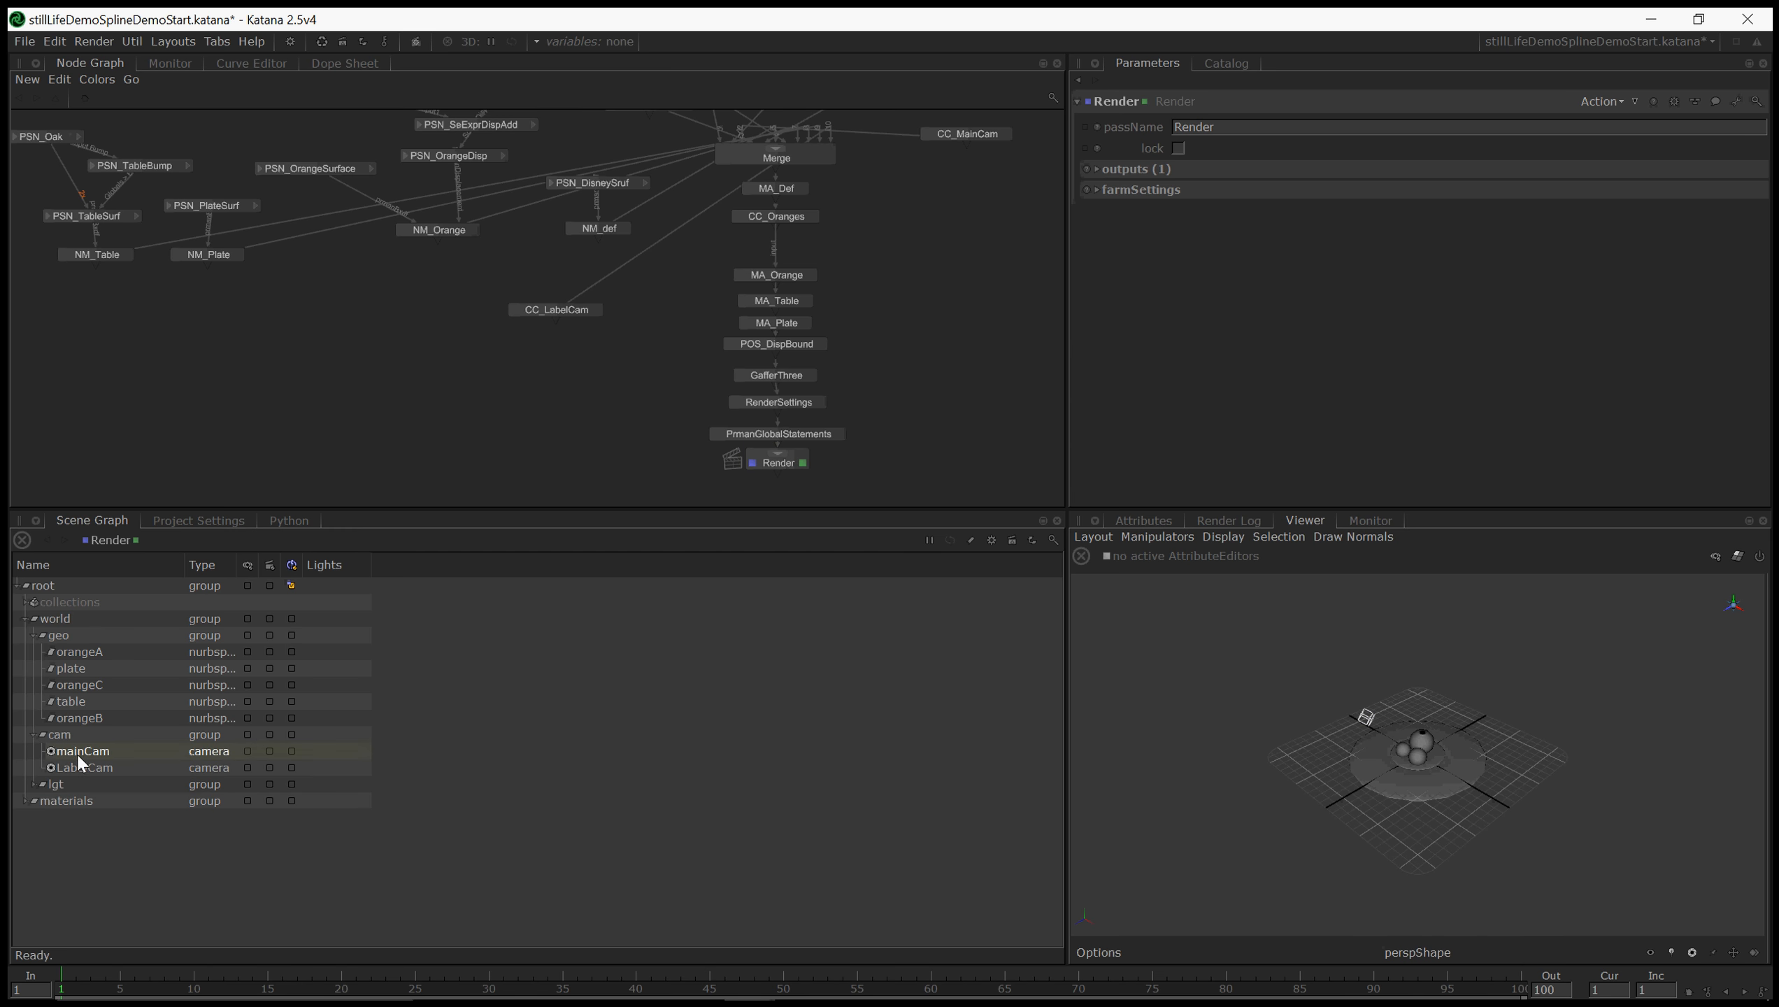
{"action": "left_click", "coordinate": [111, 768]}
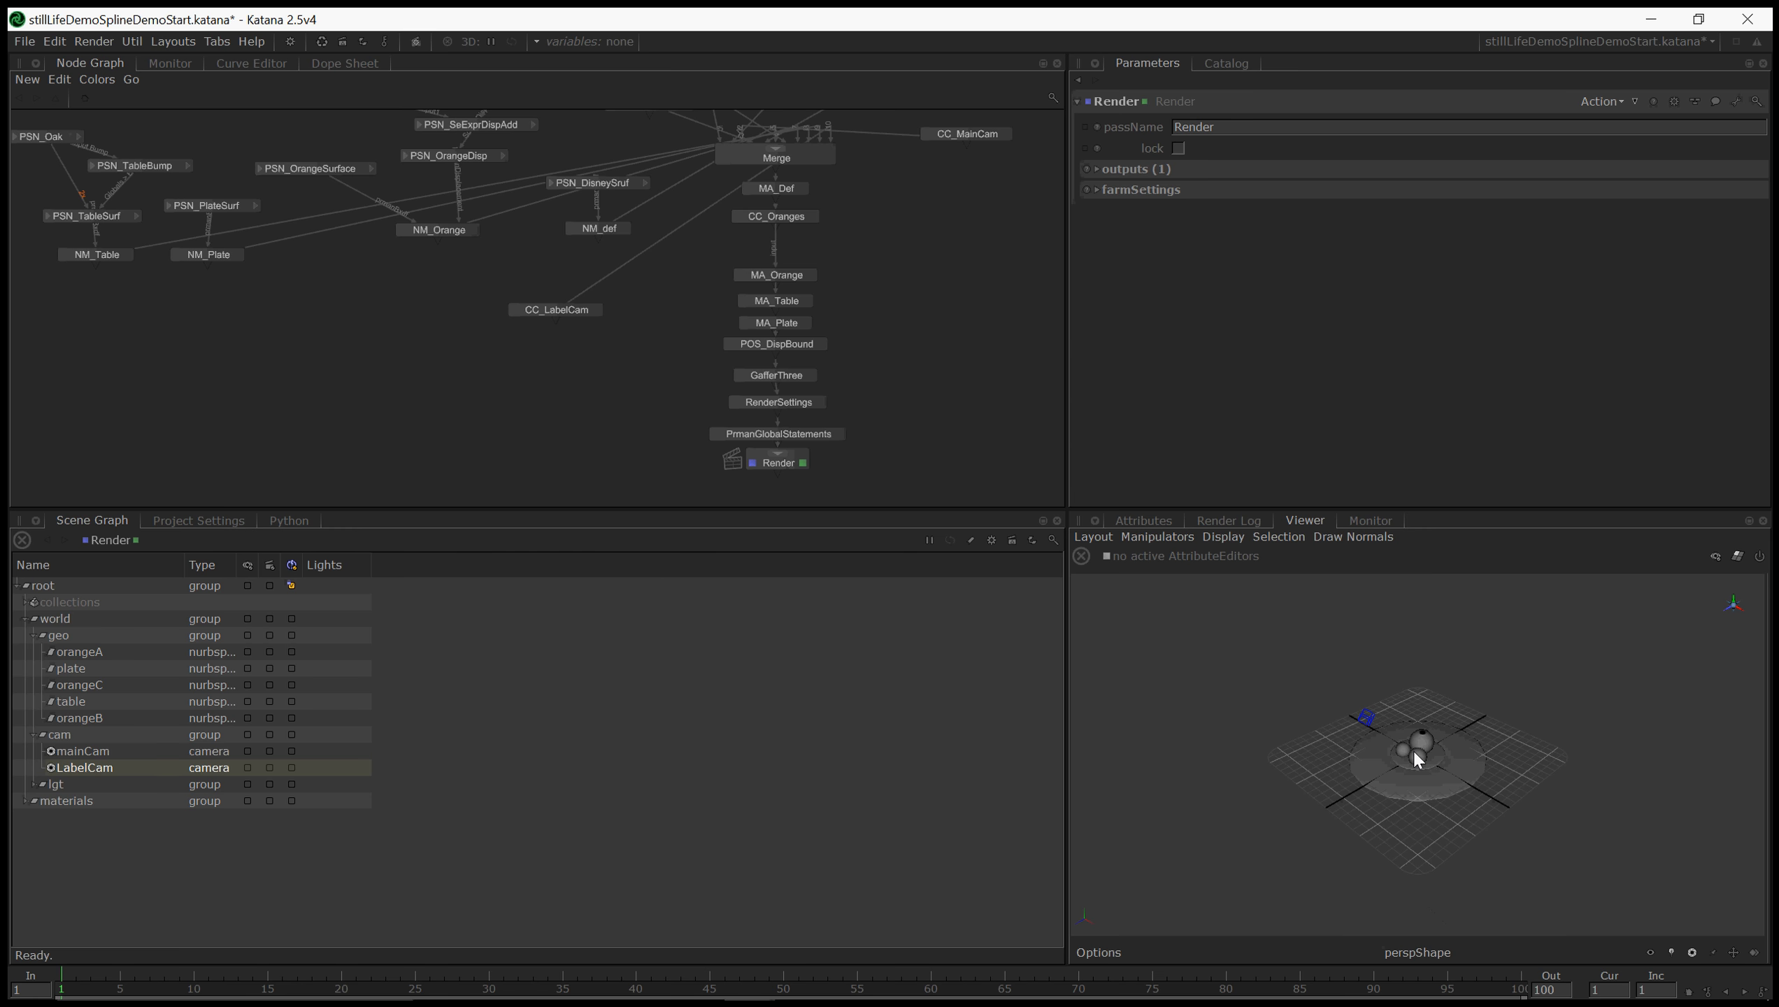
- Move LabelCam in the 3D view from the plate's edge to the stack of oranges
{"action": "key", "text": "w"}
{"action": "scroll", "coordinate": [1347, 750], "scroll_direction": "up", "scroll_amount": 5}
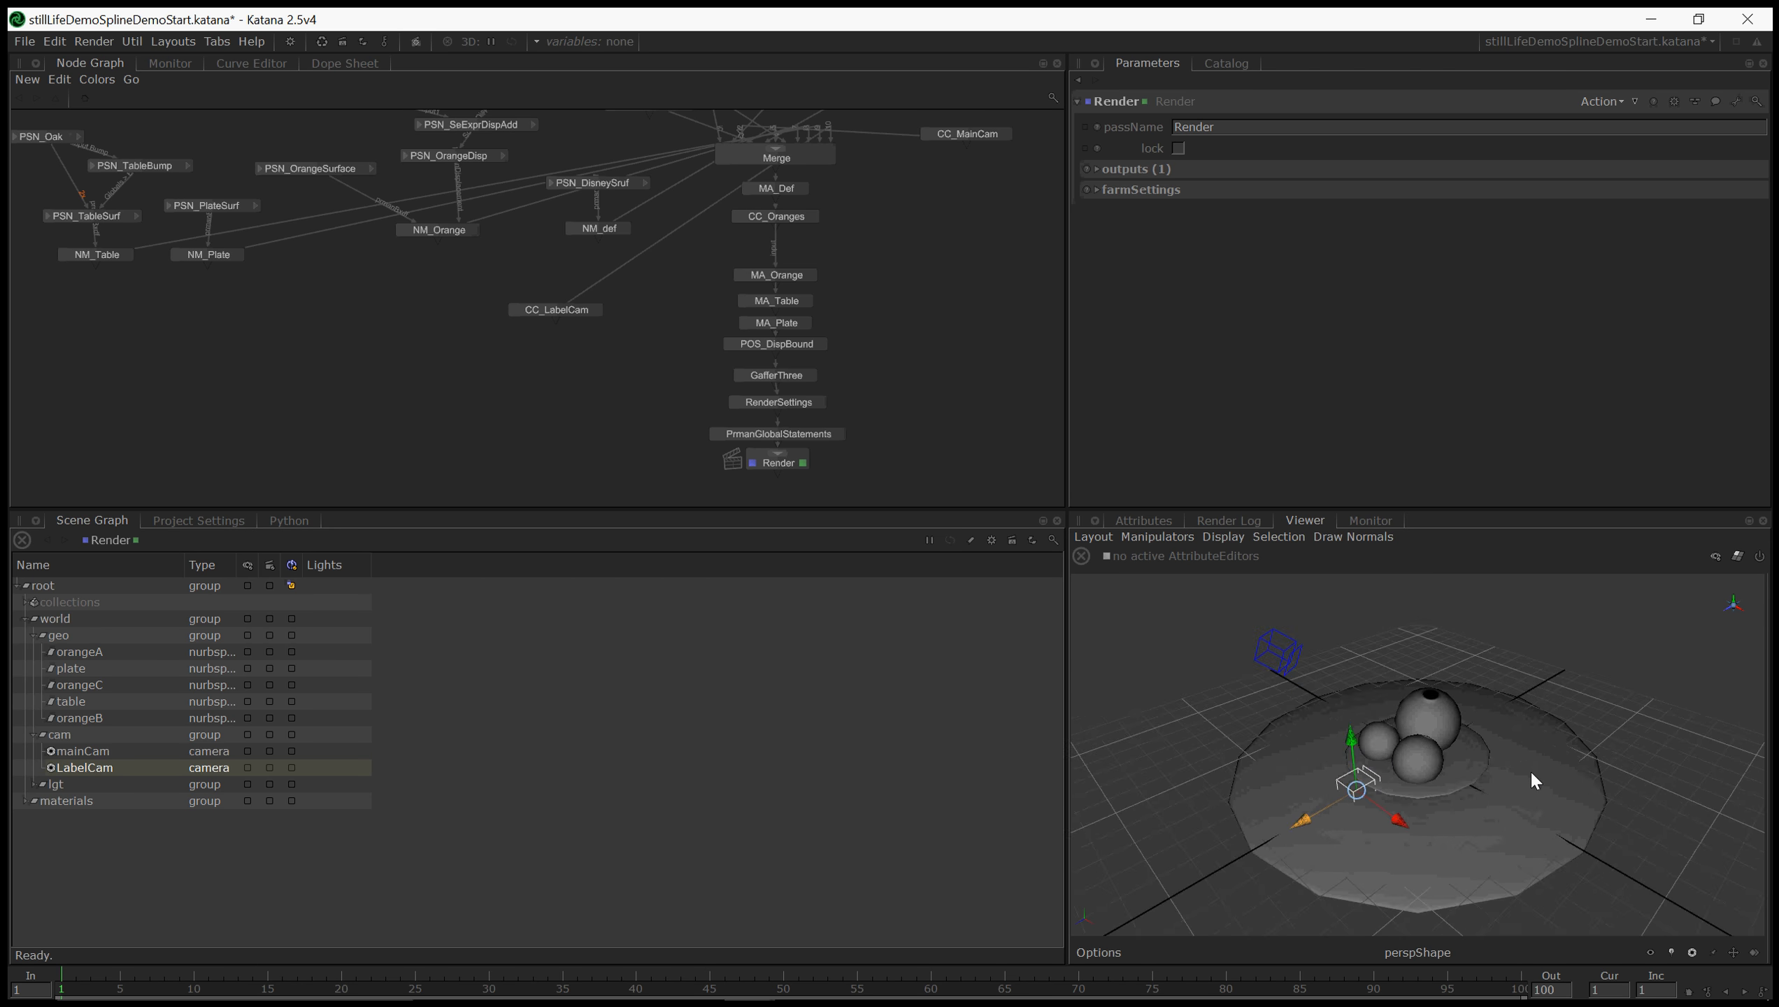
{"action": "left_click_drag", "start_coordinate": [1494, 778], "coordinate": [1388, 768], "text": "alt"}
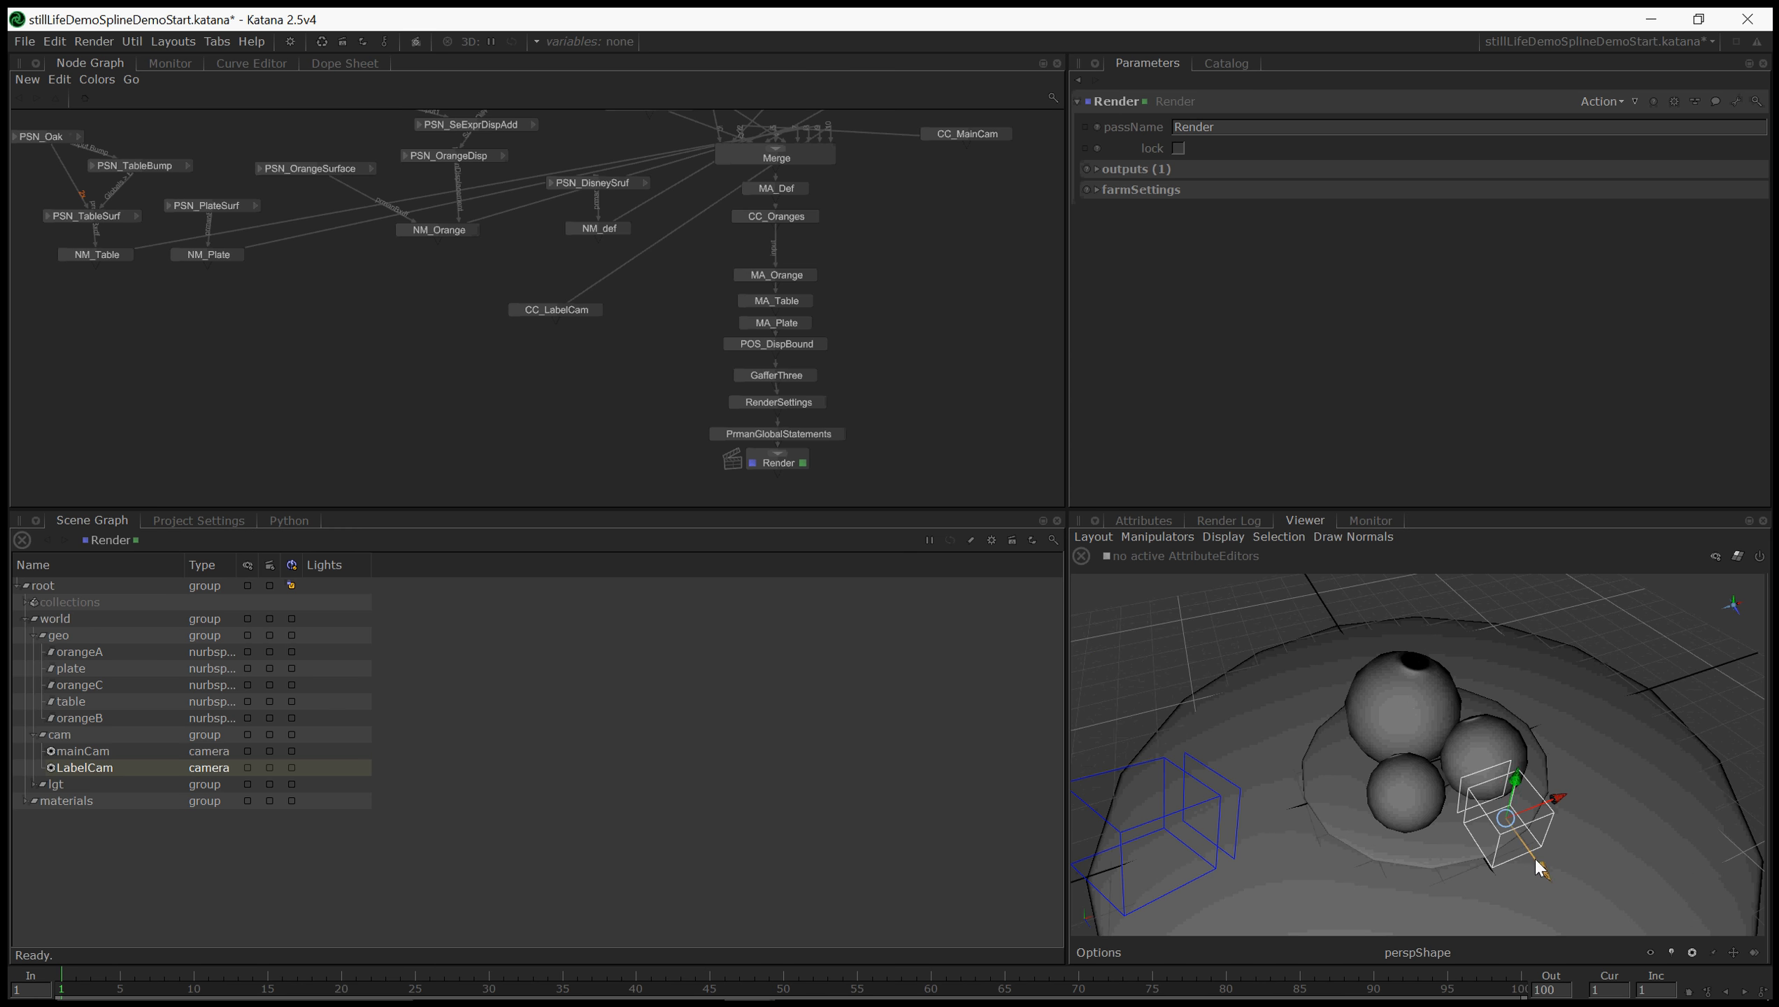
{"action": "left_click_drag", "start_coordinate": [1535, 860], "coordinate": [1452, 725]}
- Tilt LabelCam in the 3D view and nudge it slightly upward beside the largest orange
{"action": "key", "text": "e"}
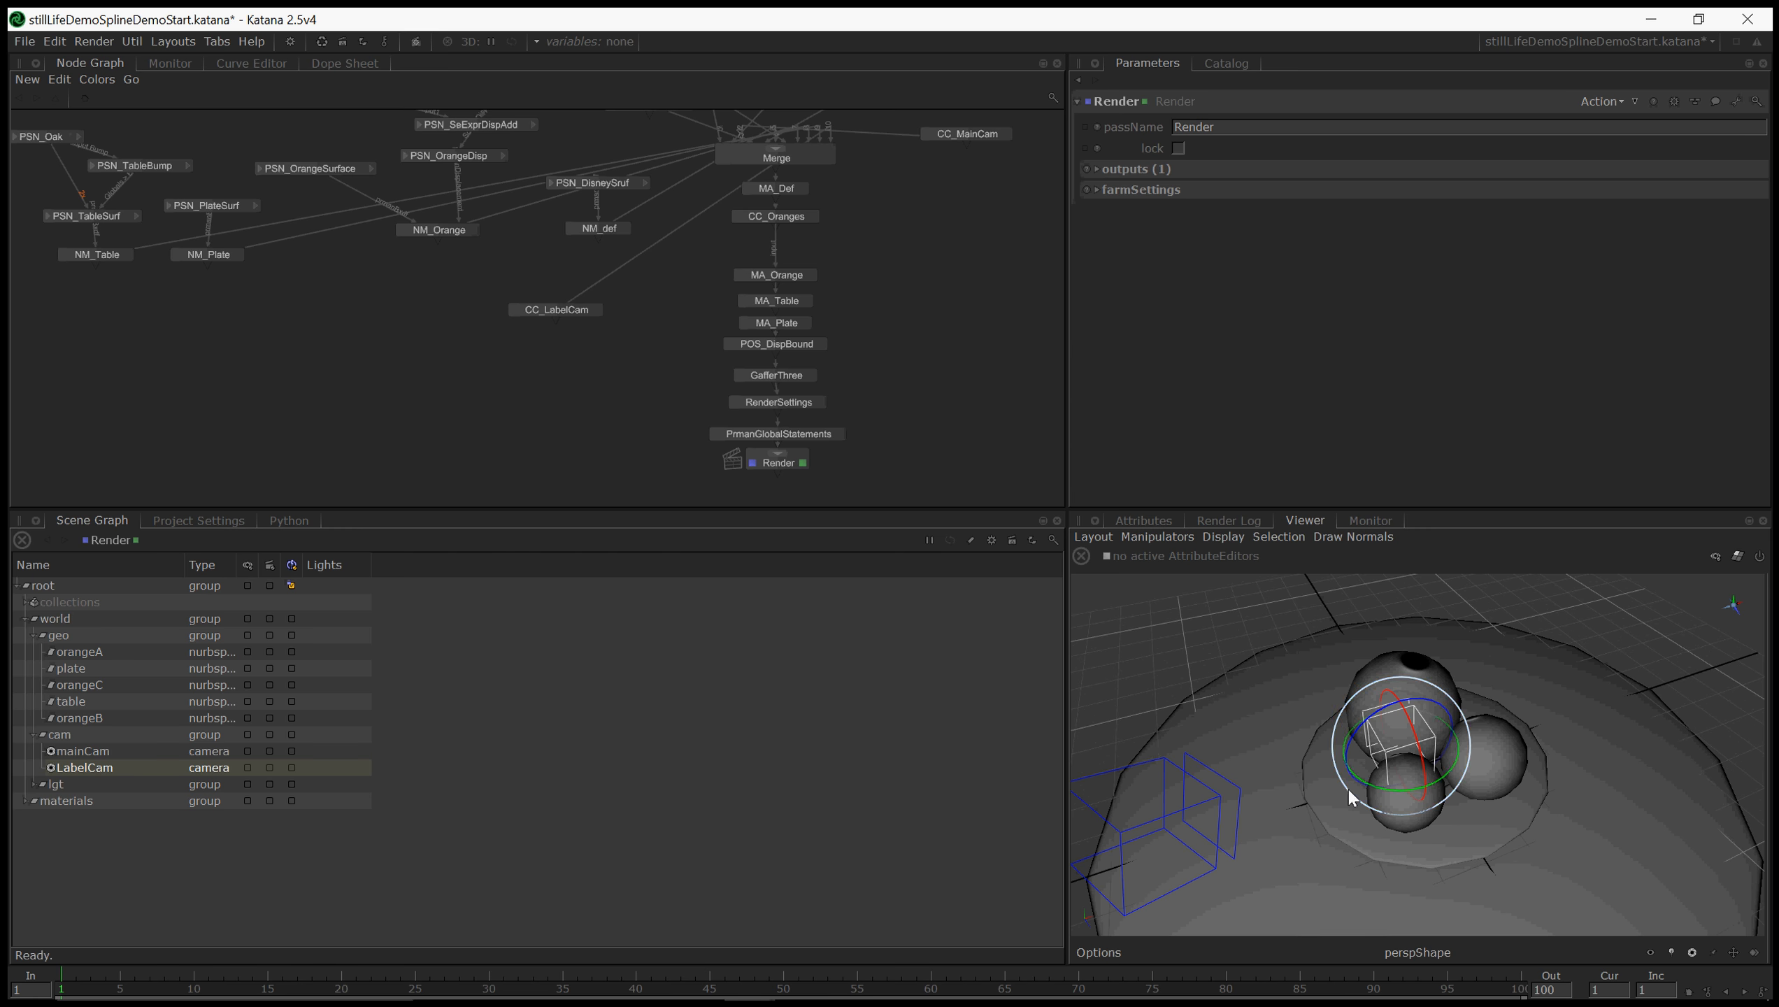
{"action": "left_click_drag", "start_coordinate": [1373, 782], "coordinate": [1378, 692]}
{"action": "key", "text": "w"}
{"action": "left_click_drag", "start_coordinate": [1376, 770], "coordinate": [1362, 766], "text": "alt"}
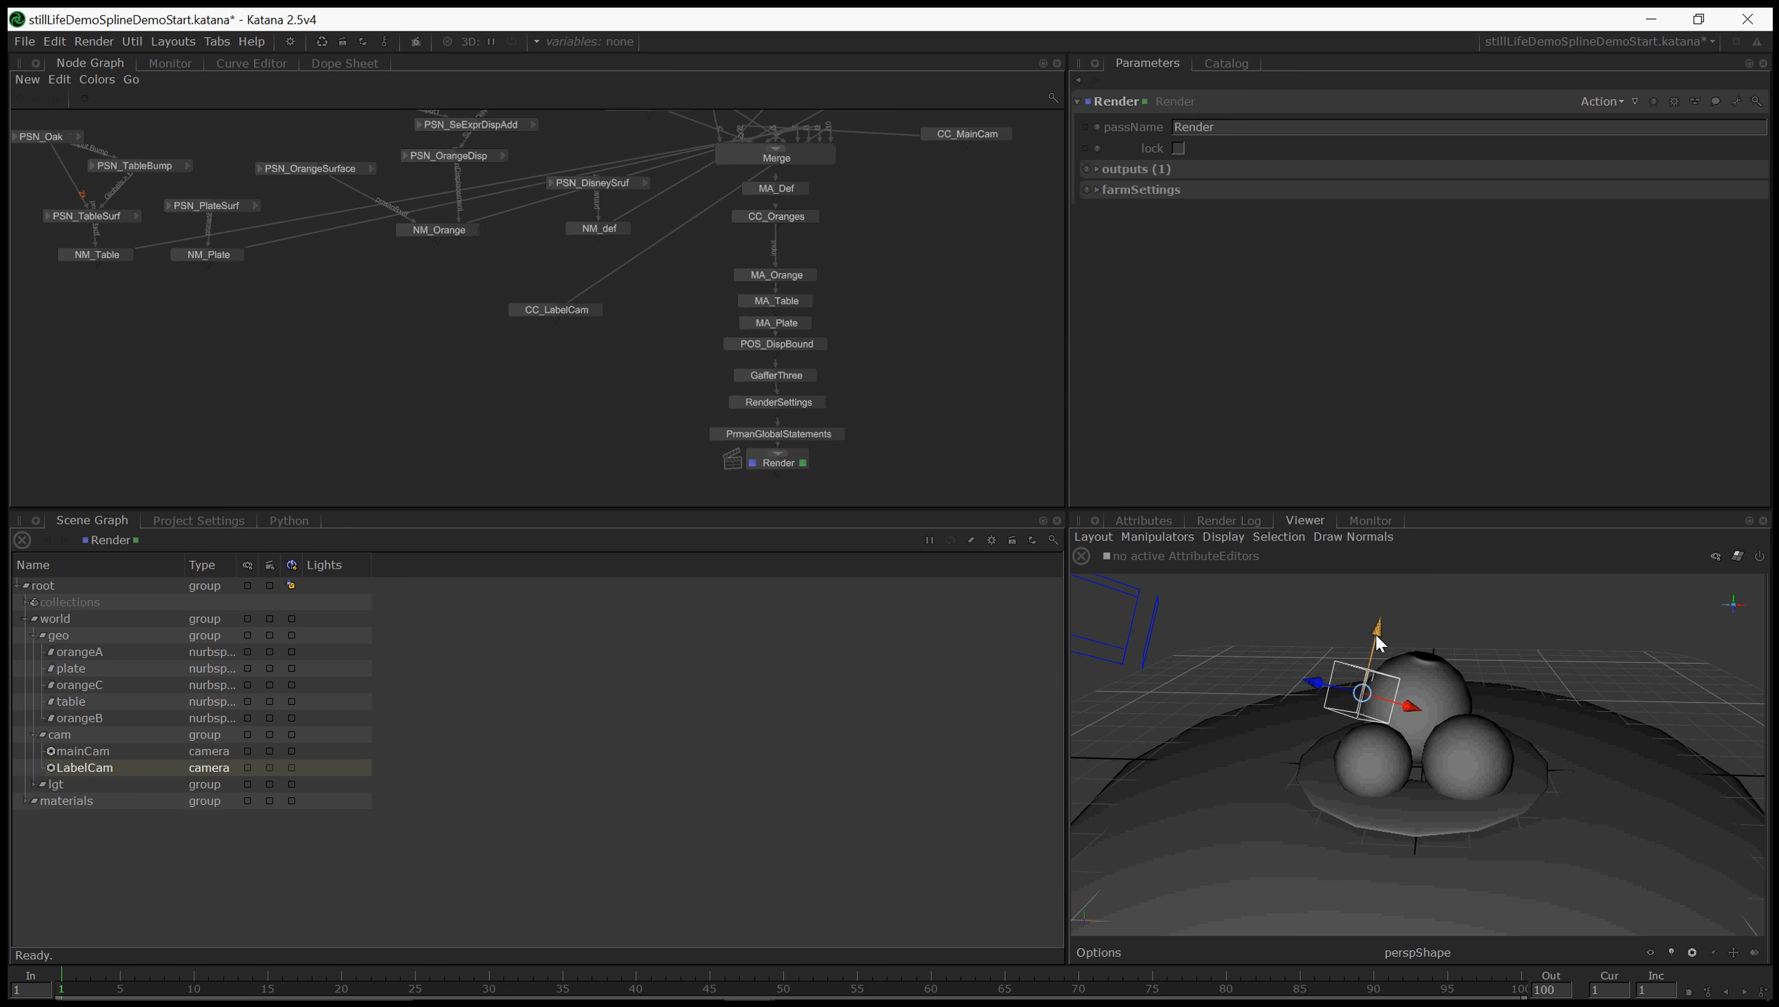
{"action": "left_click_drag", "start_coordinate": [1376, 636], "coordinate": [1377, 628]}
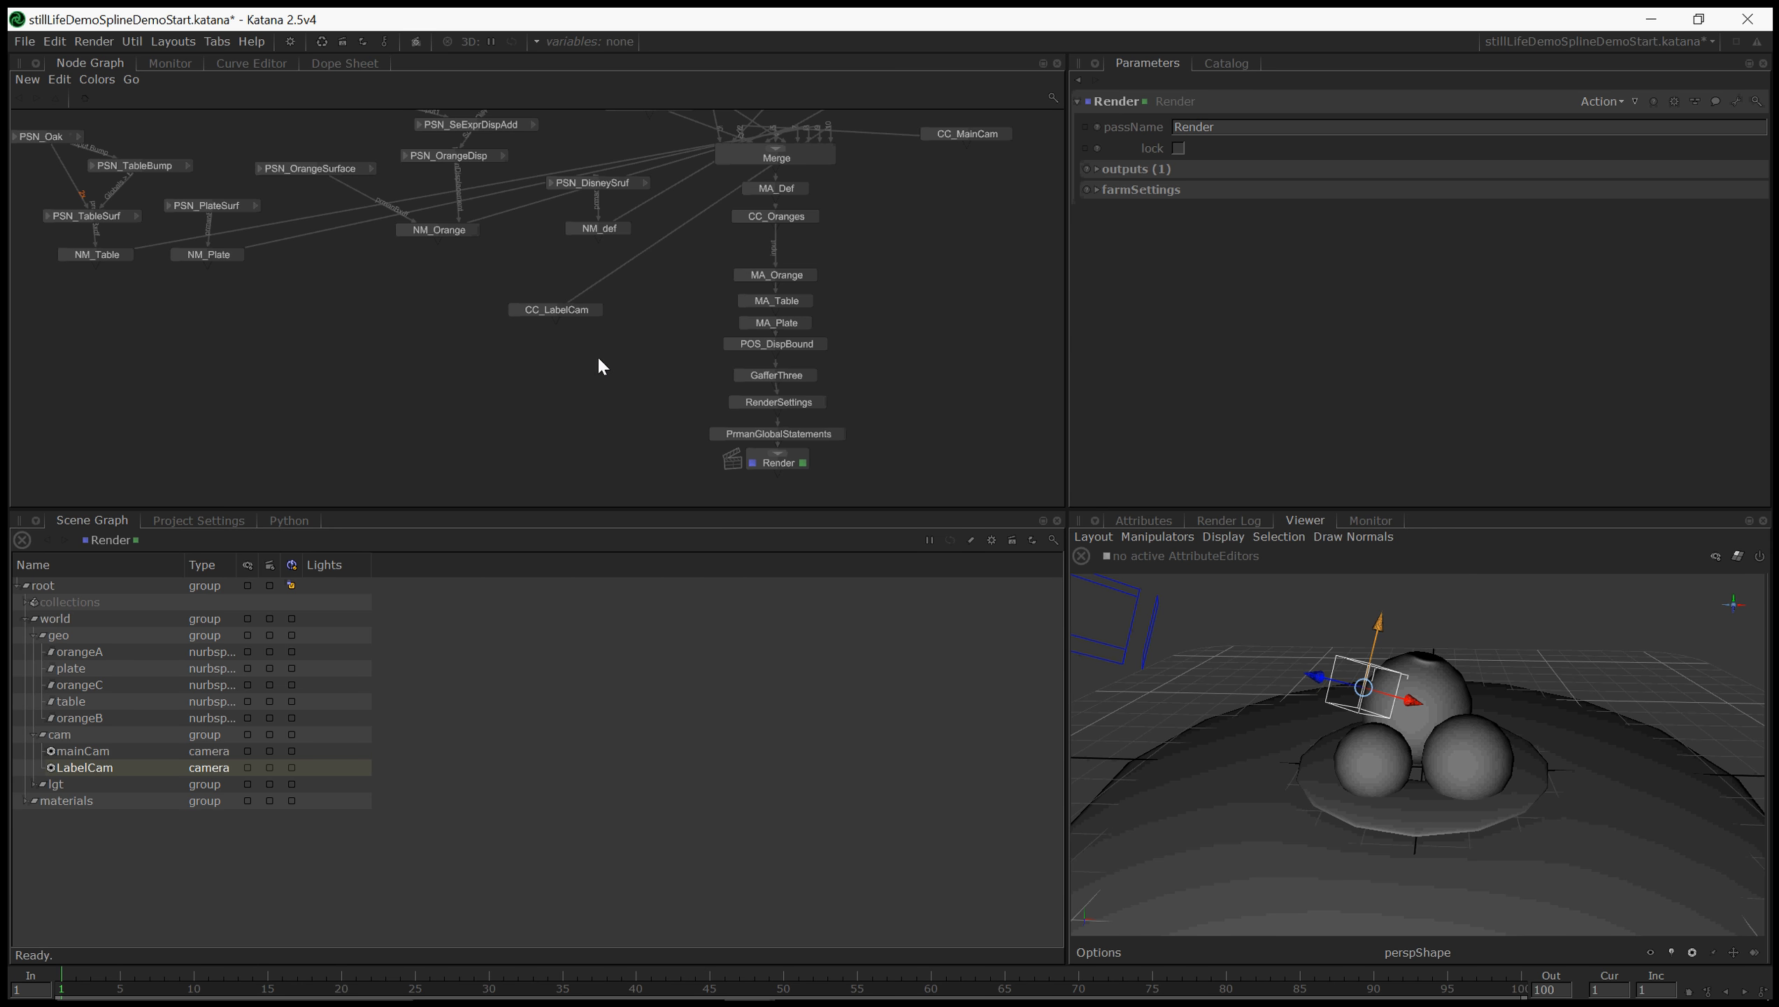
- Reposition the CC_LabelCam node to the right of Merge, below CC_MainCam
{"action": "left_click_drag", "start_coordinate": [556, 315], "coordinate": [940, 252]}
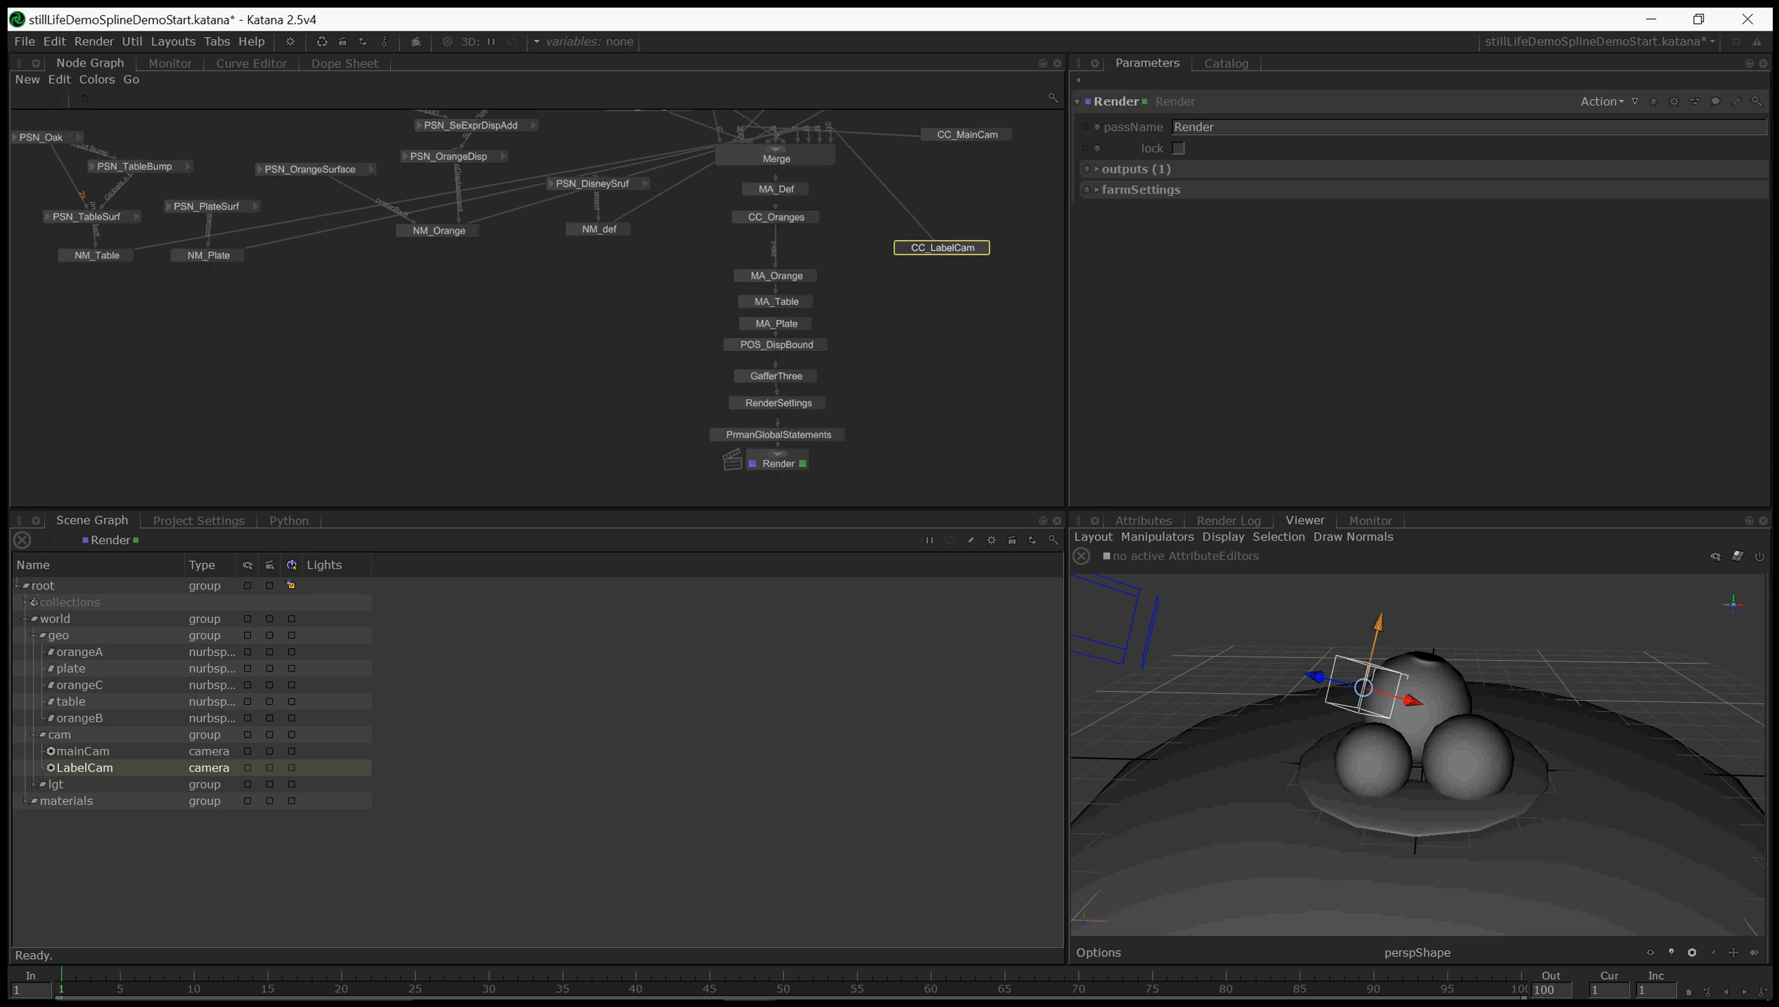
{"action": "middle_click_drag", "start_coordinate": [939, 254], "coordinate": [826, 295]}
{"action": "left_click_drag", "start_coordinate": [830, 284], "coordinate": [886, 276]}
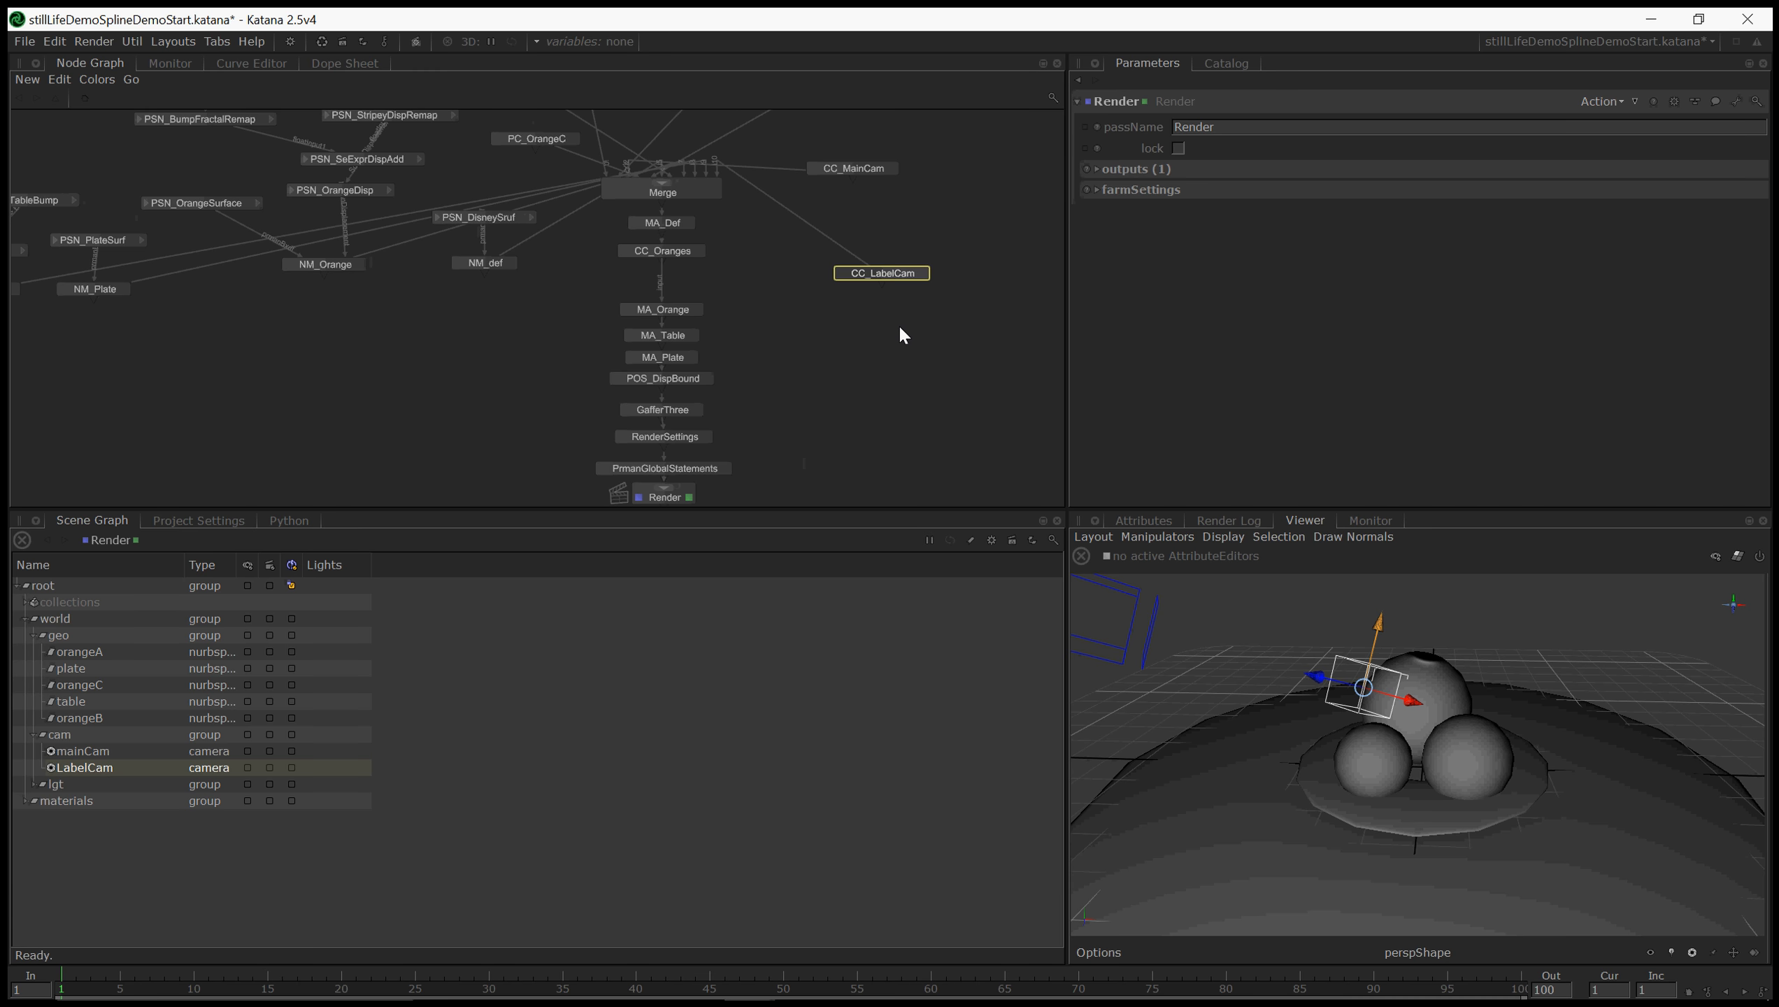
- Insert a CoordinateSystemDefine node between CC_LabelCam and Merge, placing it just below CC_LabelCam
{"action": "key", "text": "Tab"}
{"action": "type", "text": "cre"}
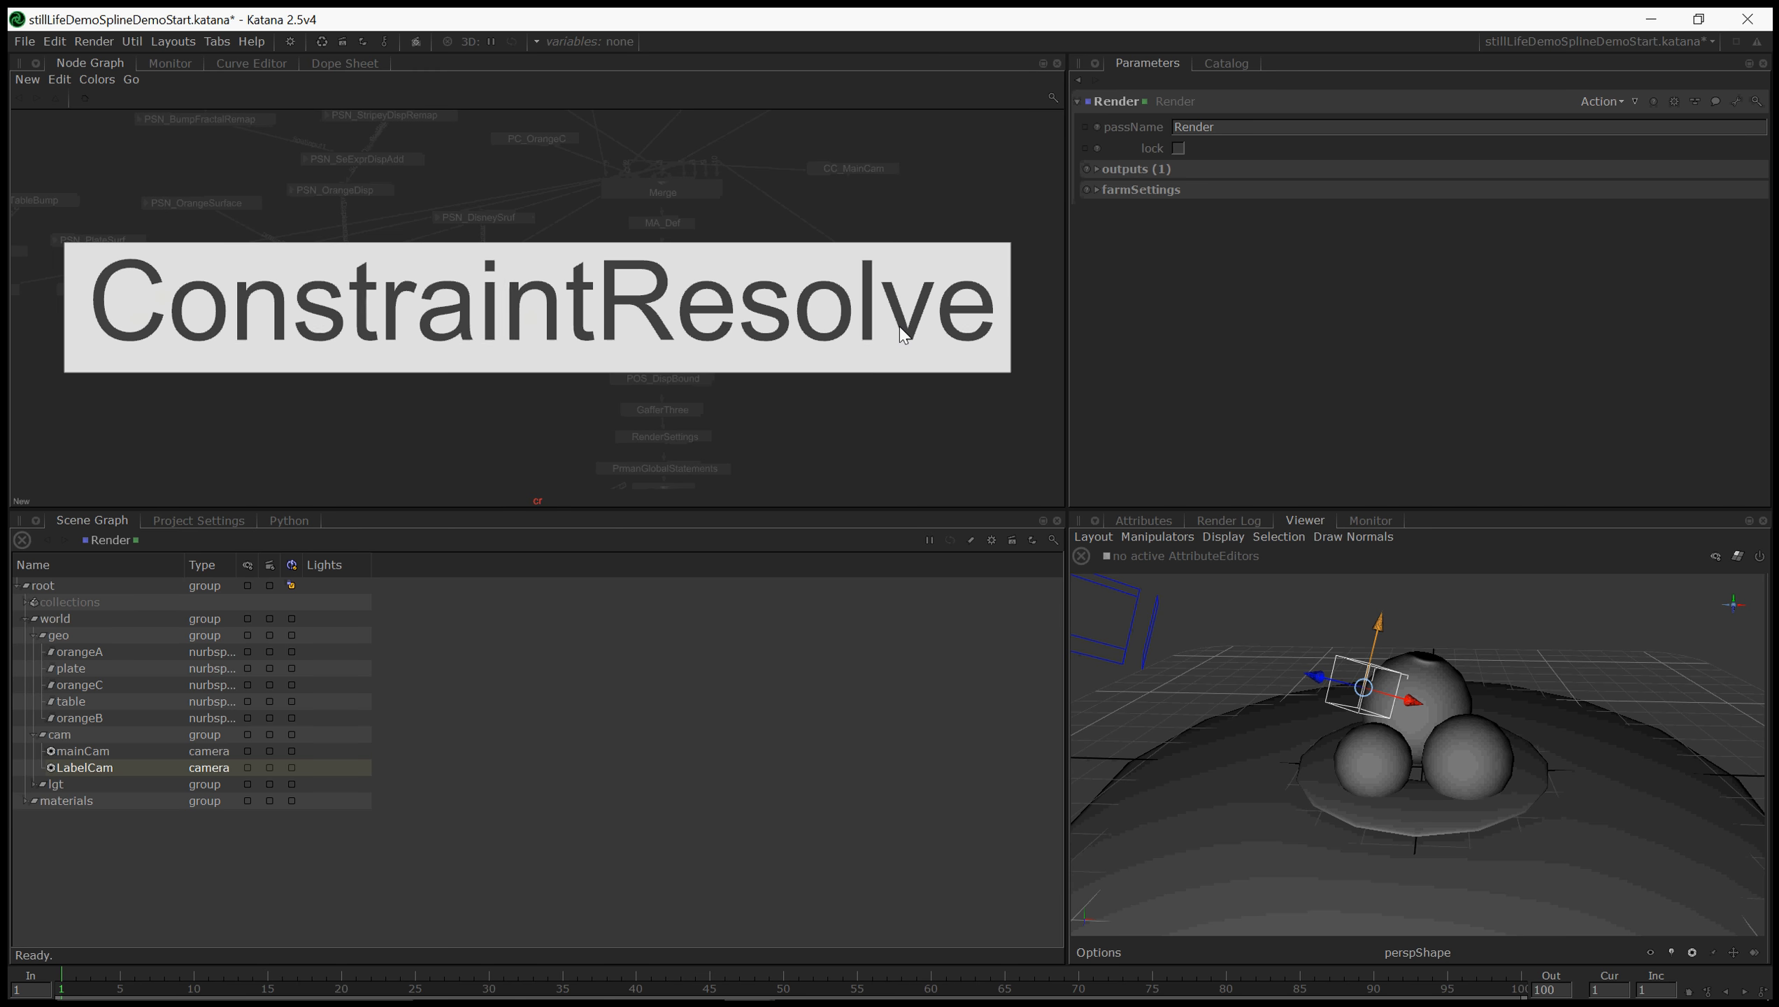
{"action": "key", "text": "BackSpace"}
{"action": "key", "text": "BackSpace"}
{"action": "type", "text": "oo"}
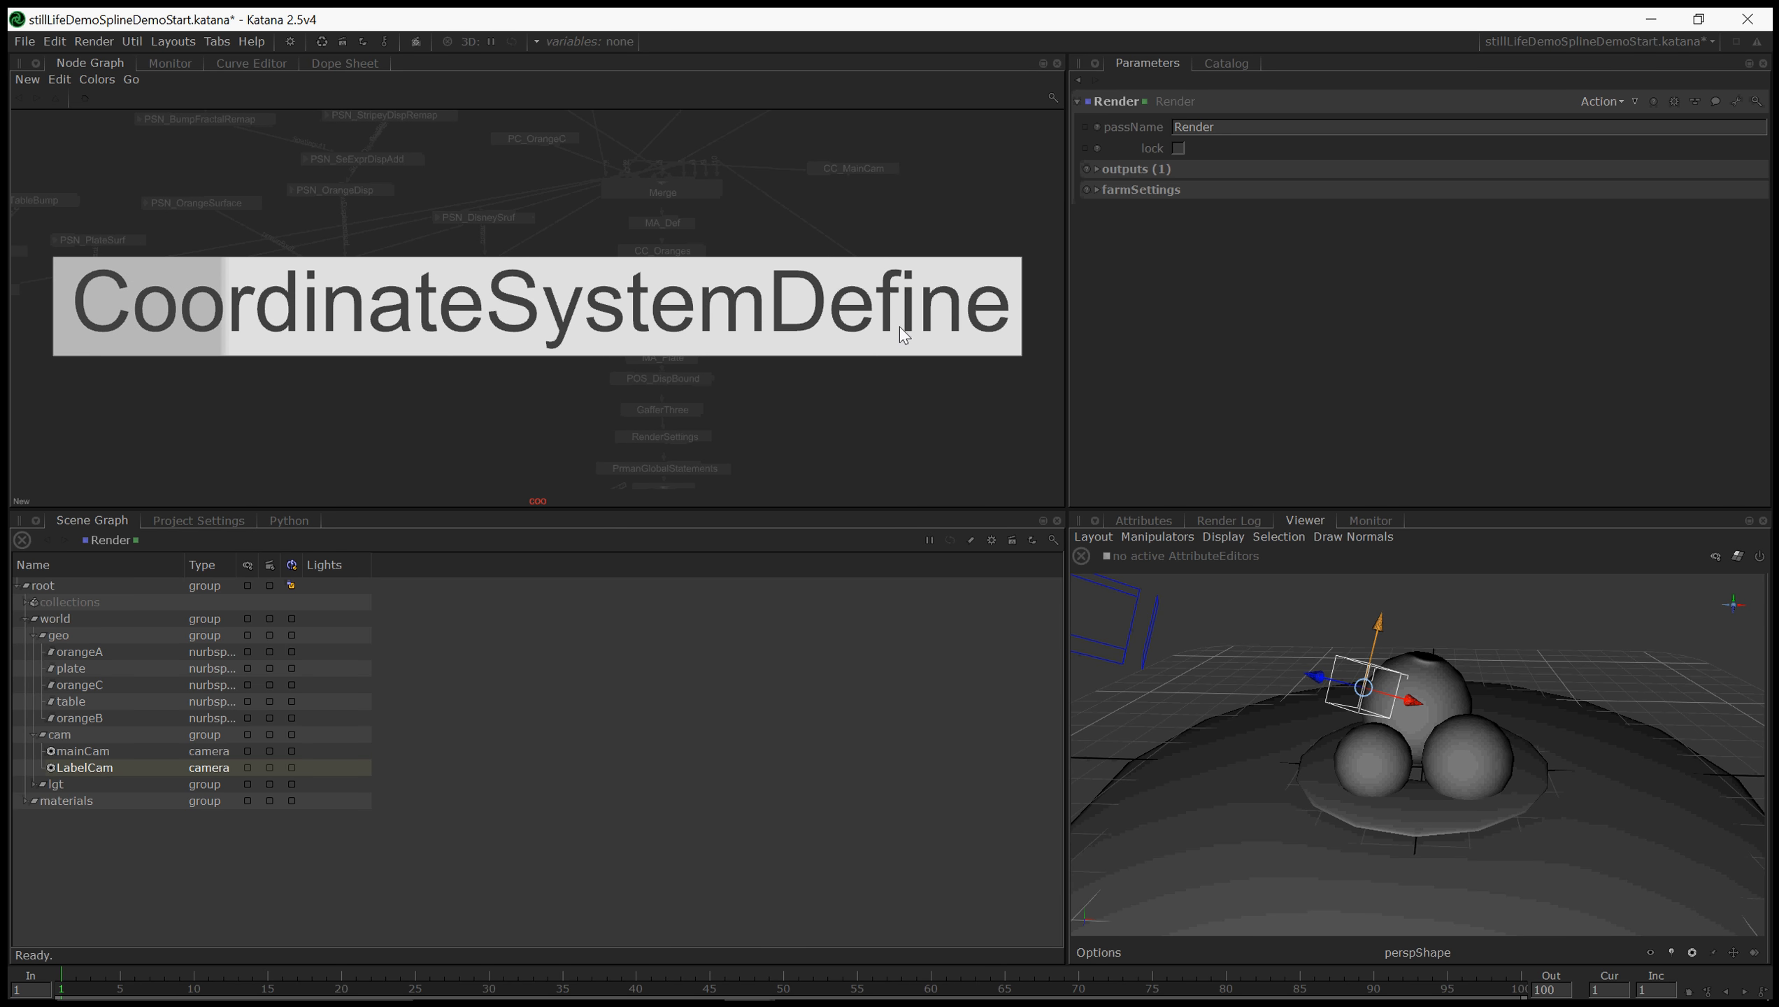
{"action": "key", "text": "Return"}
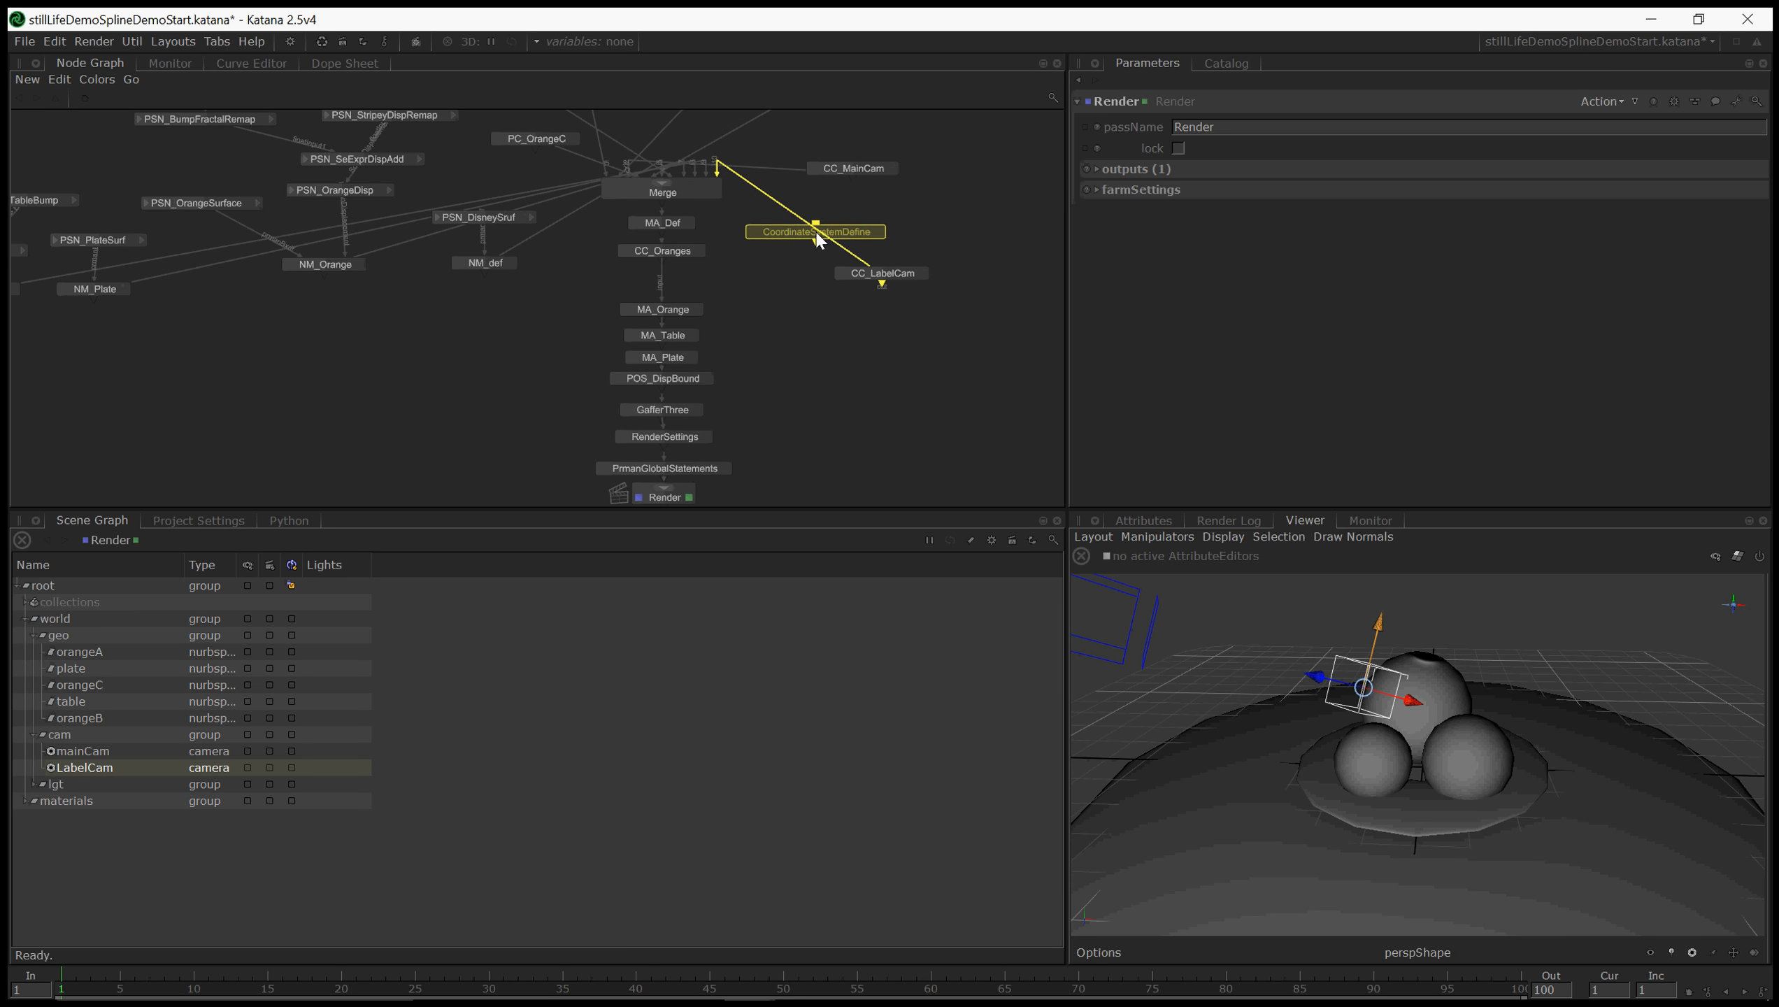
{"action": "left_click", "coordinate": [866, 327]}
{"action": "left_click", "coordinate": [891, 316]}
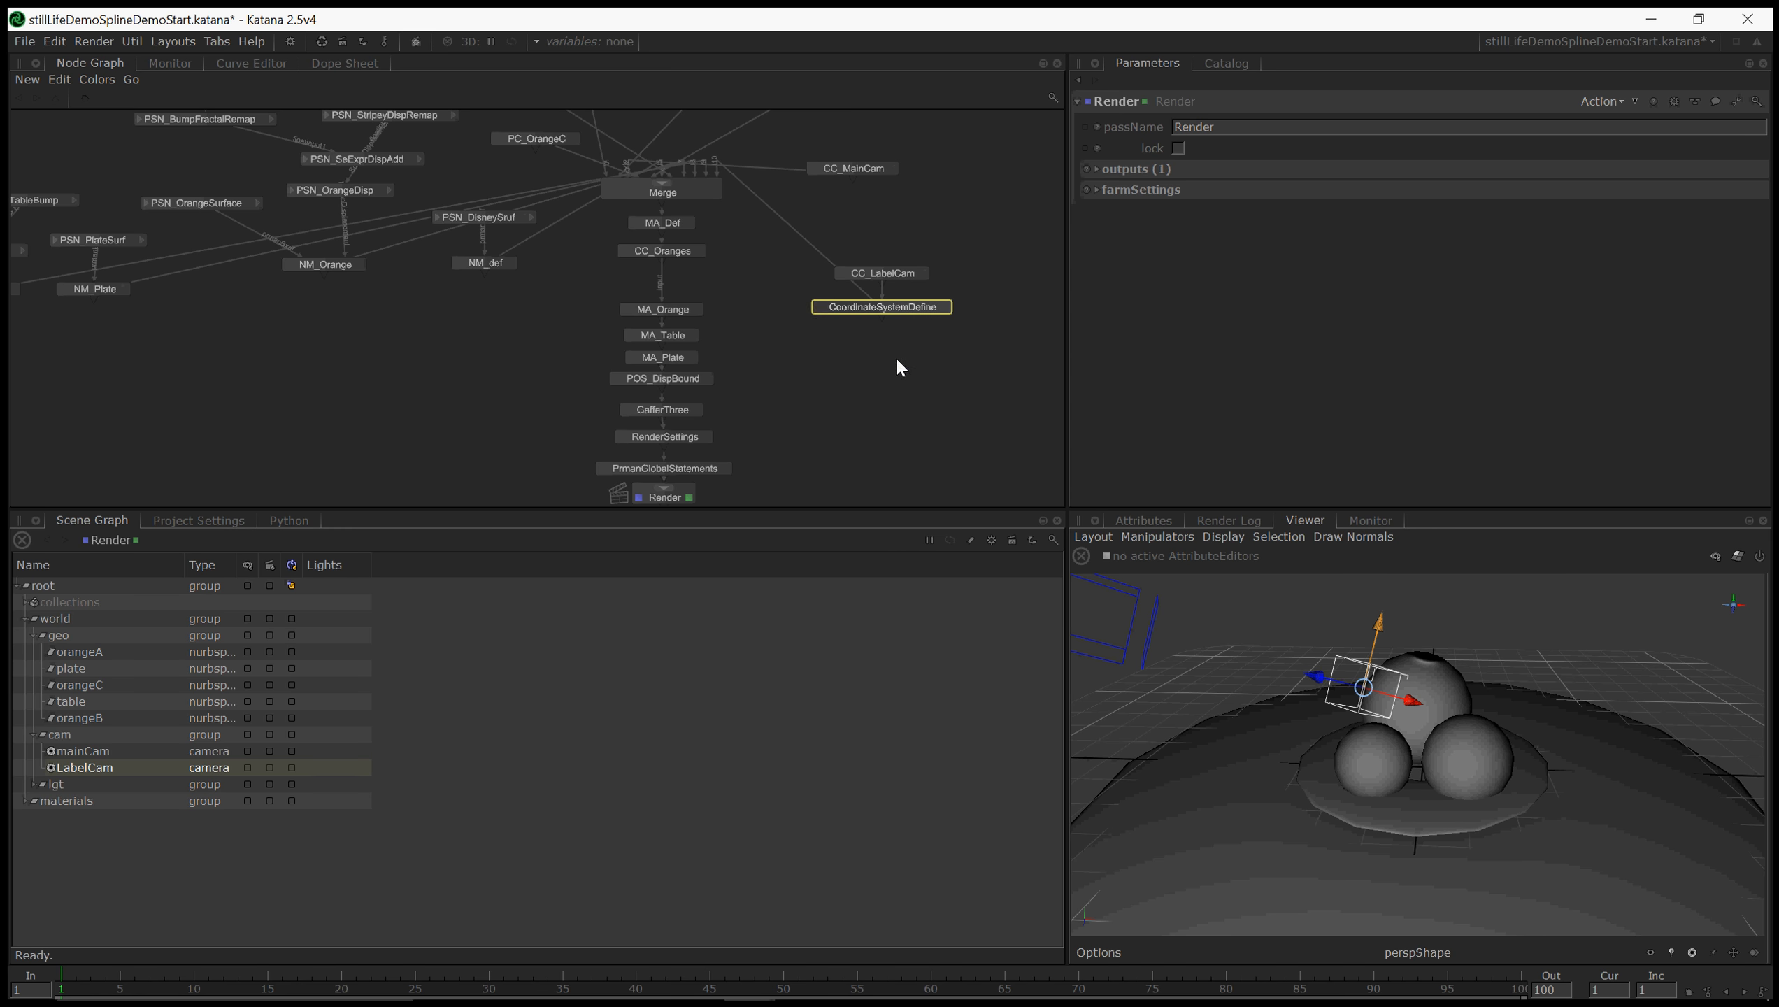
- Open the CoordinateSystemDefine node's parameters and set its coordinate system name to LabelSpace
{"action": "double_click", "coordinate": [865, 309]}
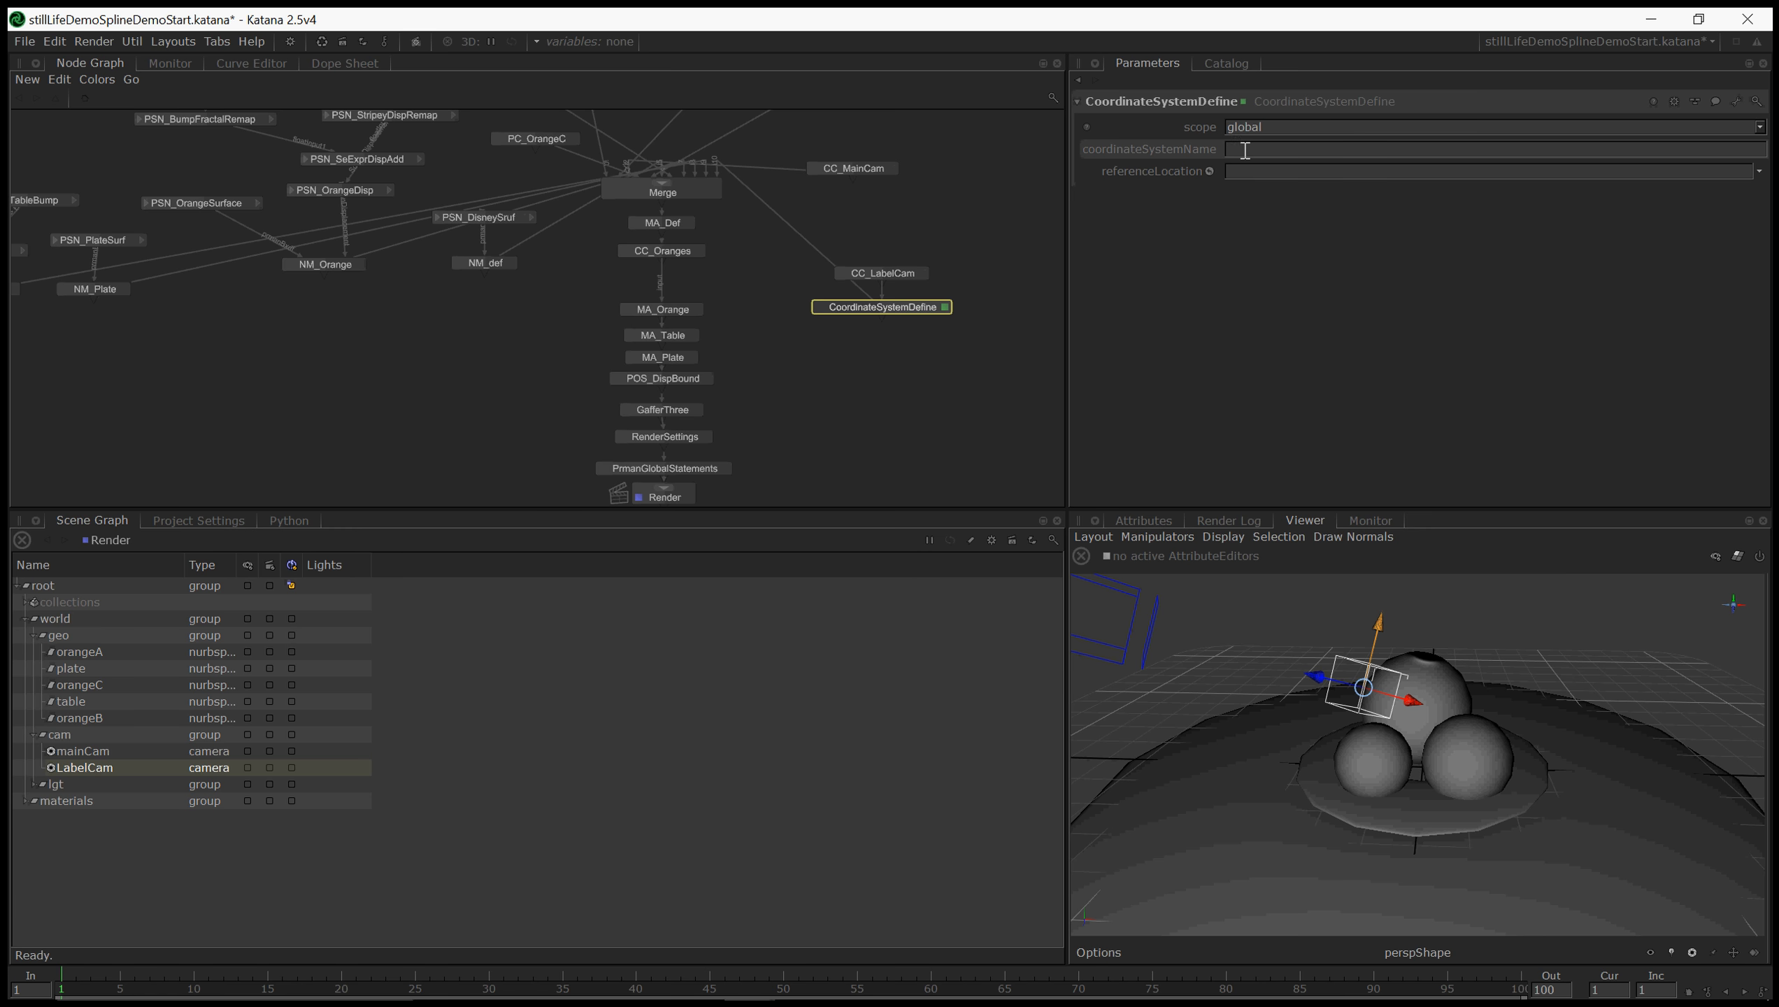
{"action": "type", "text": "LabelSpace"}
{"action": "key", "text": "Return"}
{"action": "left_click", "coordinate": [894, 339]}
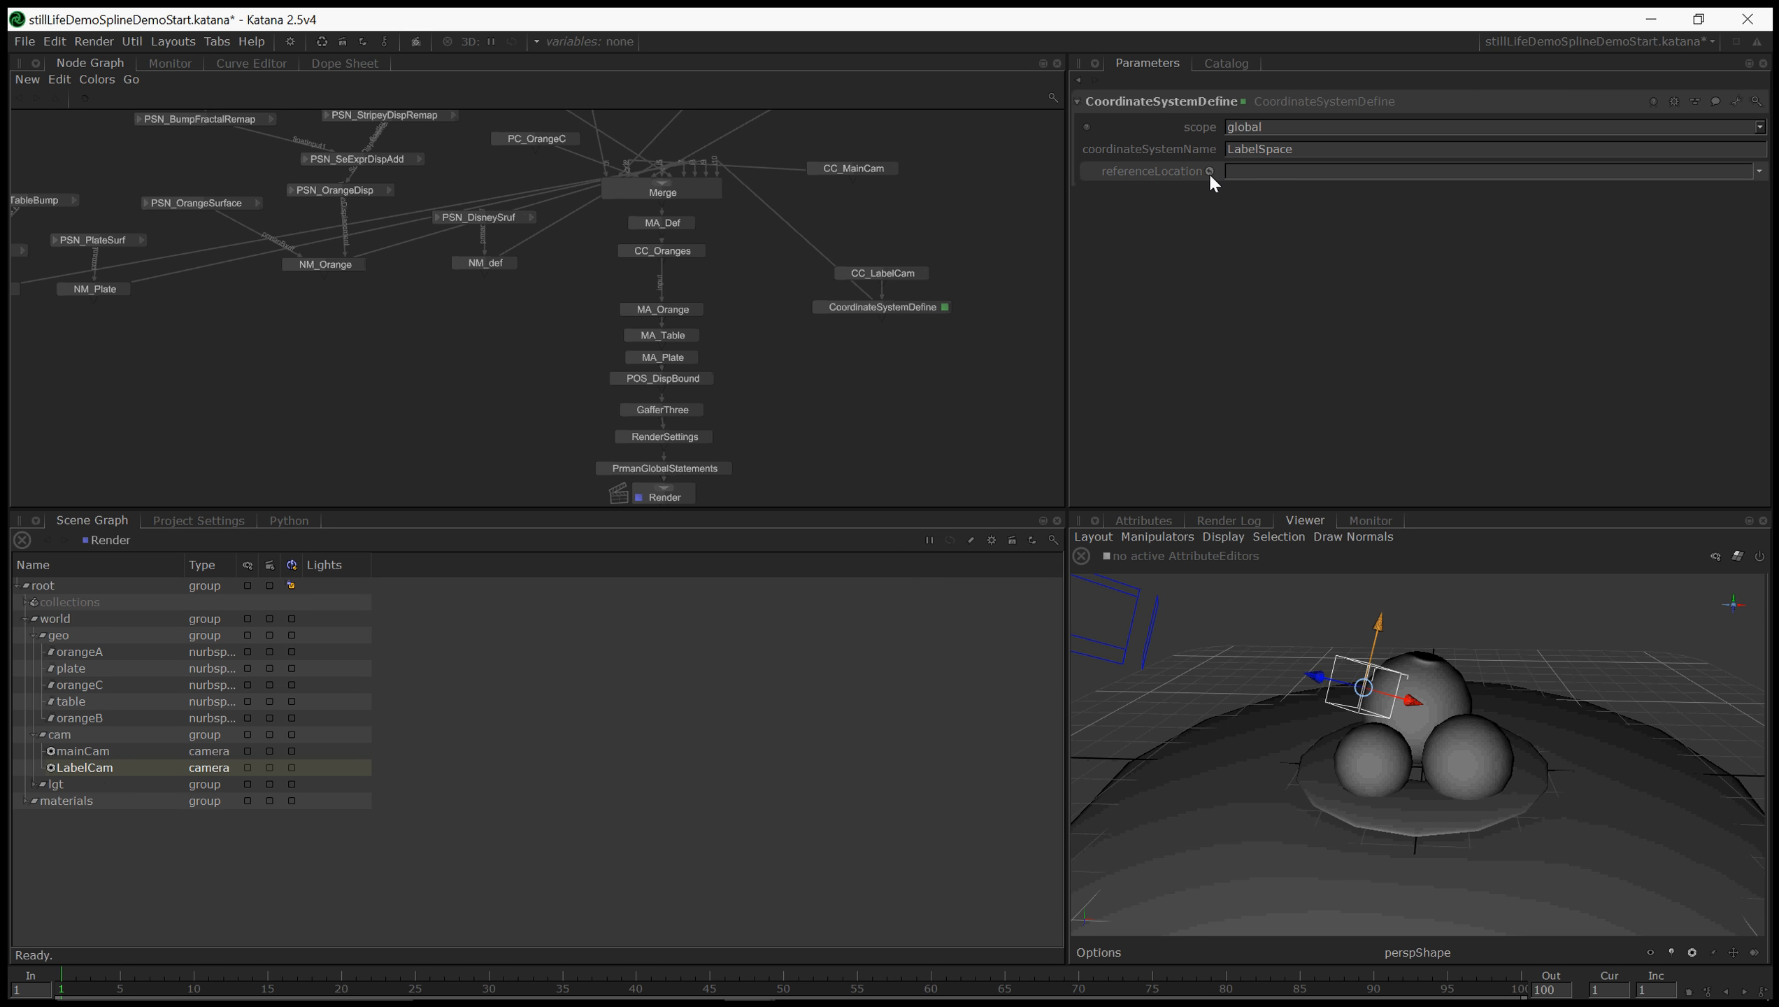
- Switch to File Explorer and open the reference project stillLifeDemoSplineProj.katana from the stillLife folder
{"action": "mouse_move", "coordinate": [973, 996]}
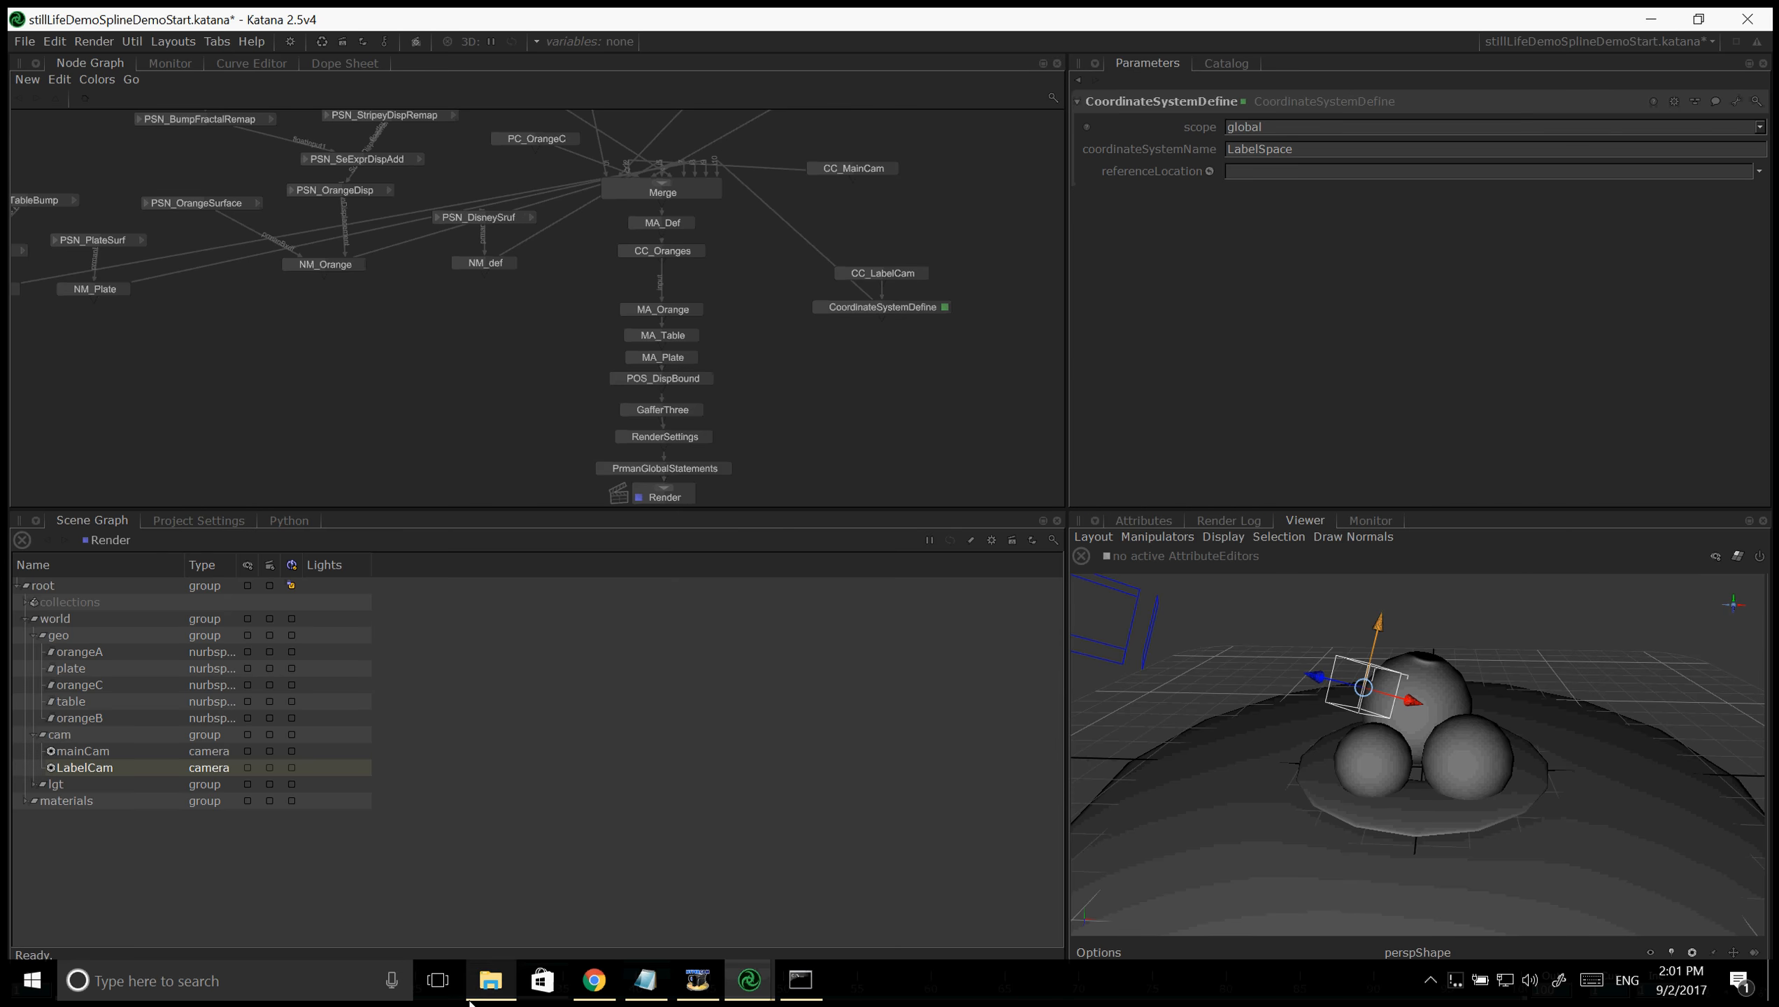
{"action": "left_click", "coordinate": [481, 991]}
{"action": "left_click", "coordinate": [851, 838]}
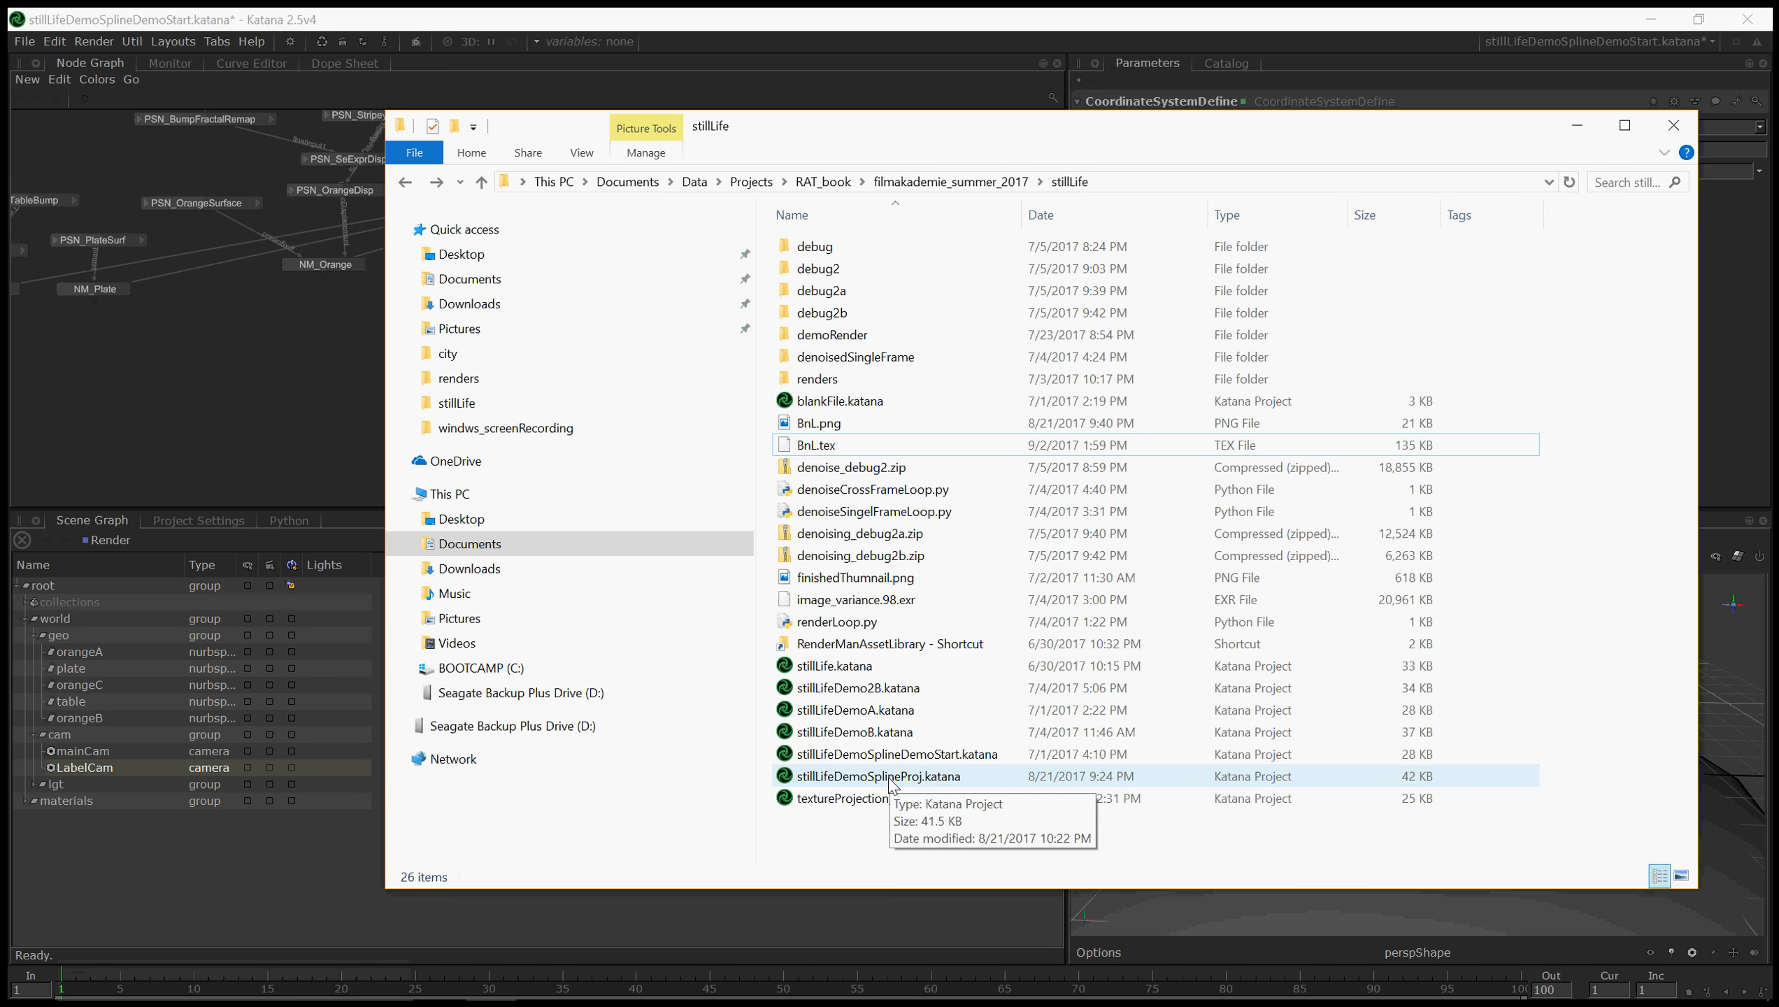
{"action": "left_click", "coordinate": [891, 776]}
{"action": "double_click", "coordinate": [891, 777]}
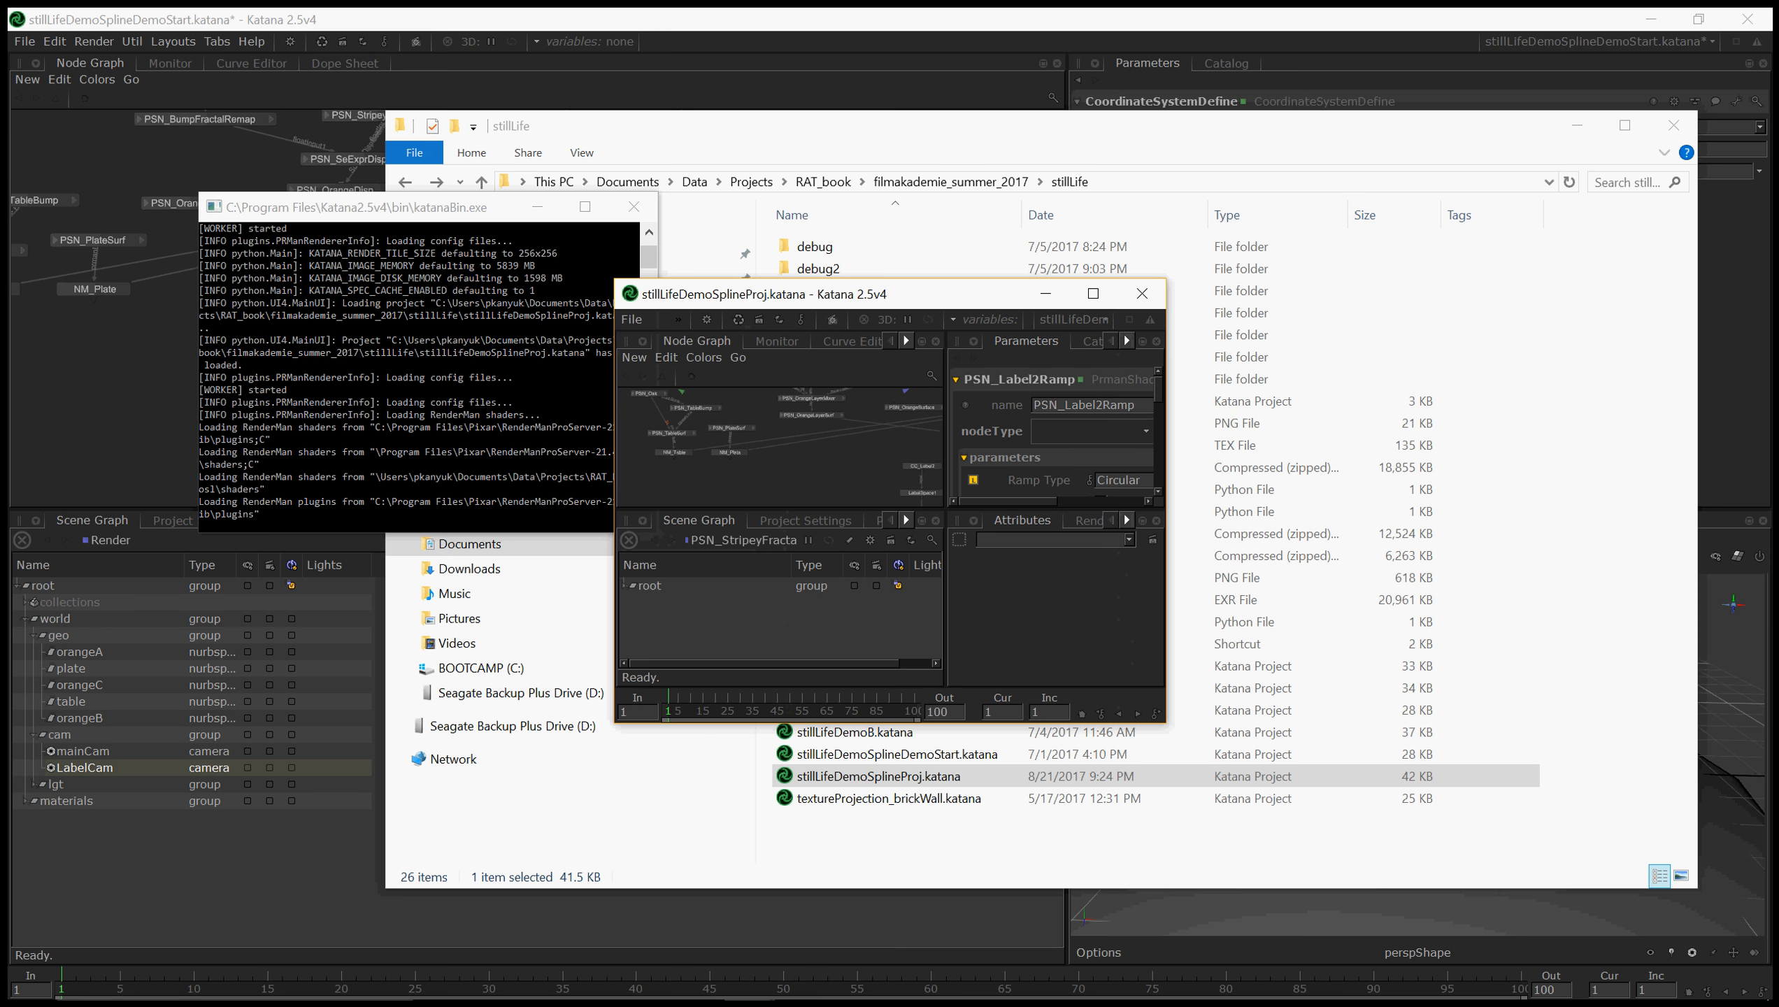
- Examine the parameters of the LabelSpace and CC_Label nodes in the reference project, enlarging the window and parameter area for reading
{"action": "middle_click_drag", "start_coordinate": [988, 463], "coordinate": [838, 417]}
{"action": "double_click", "coordinate": [805, 429]}
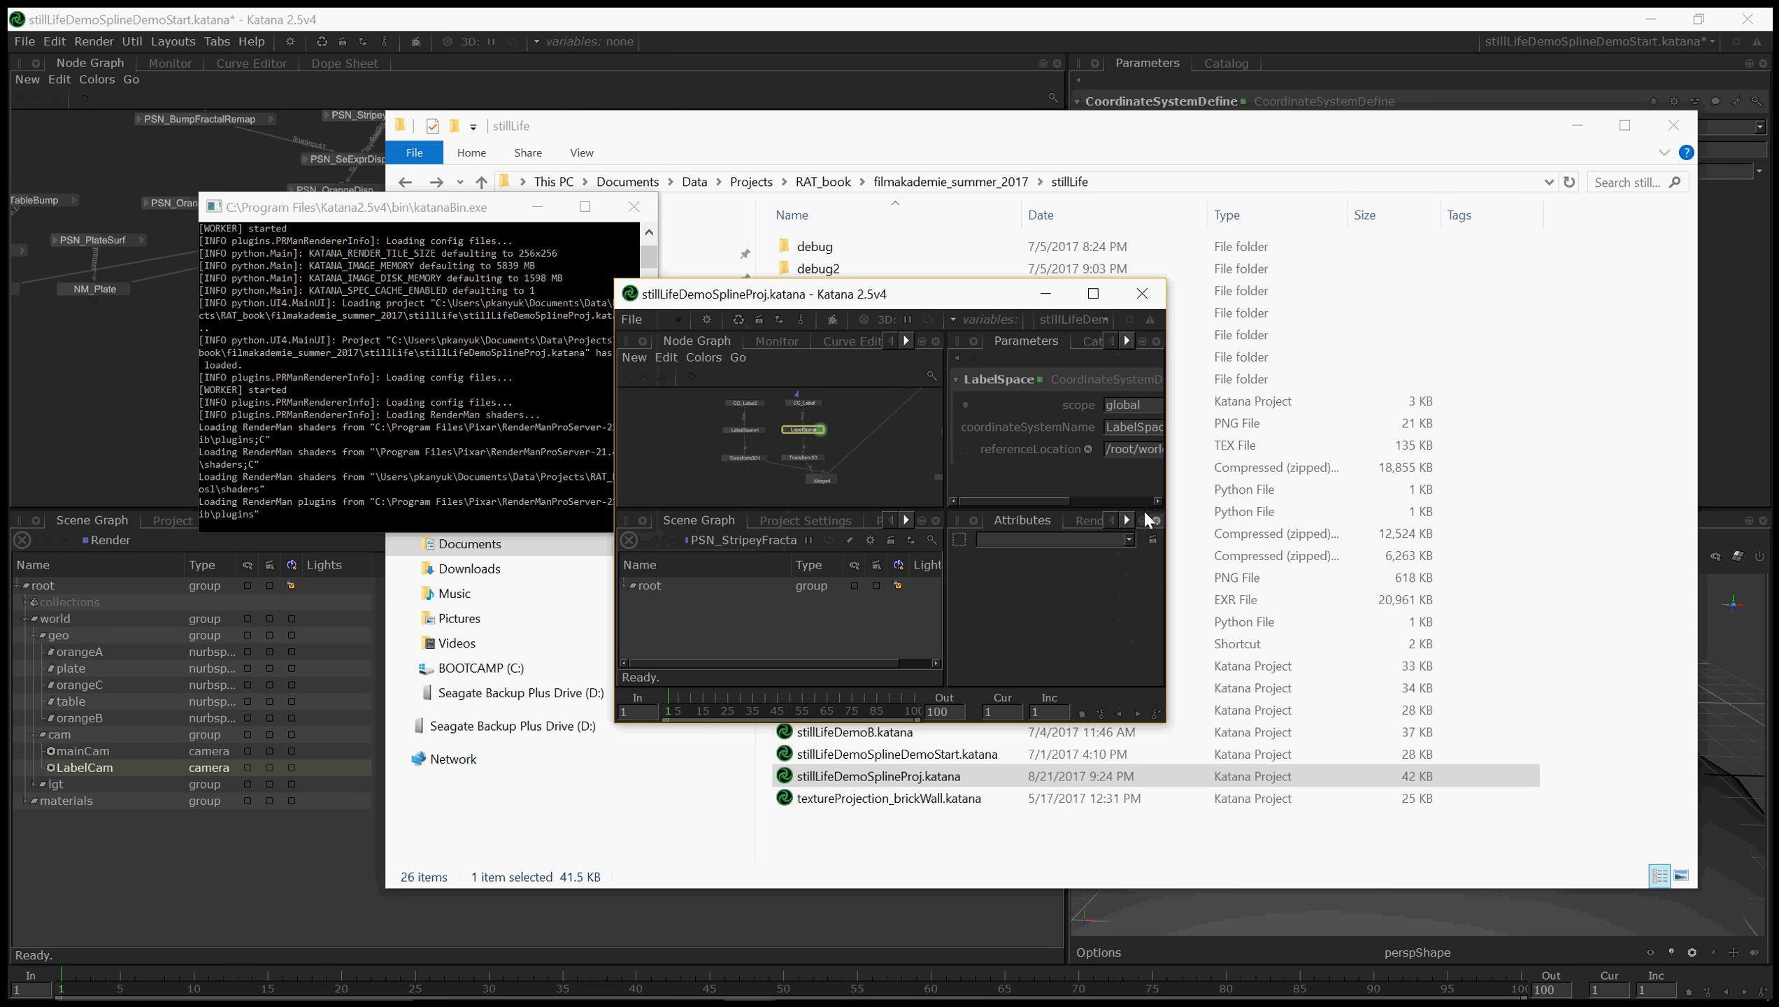
{"action": "left_click_drag", "start_coordinate": [1165, 520], "coordinate": [1366, 519]}
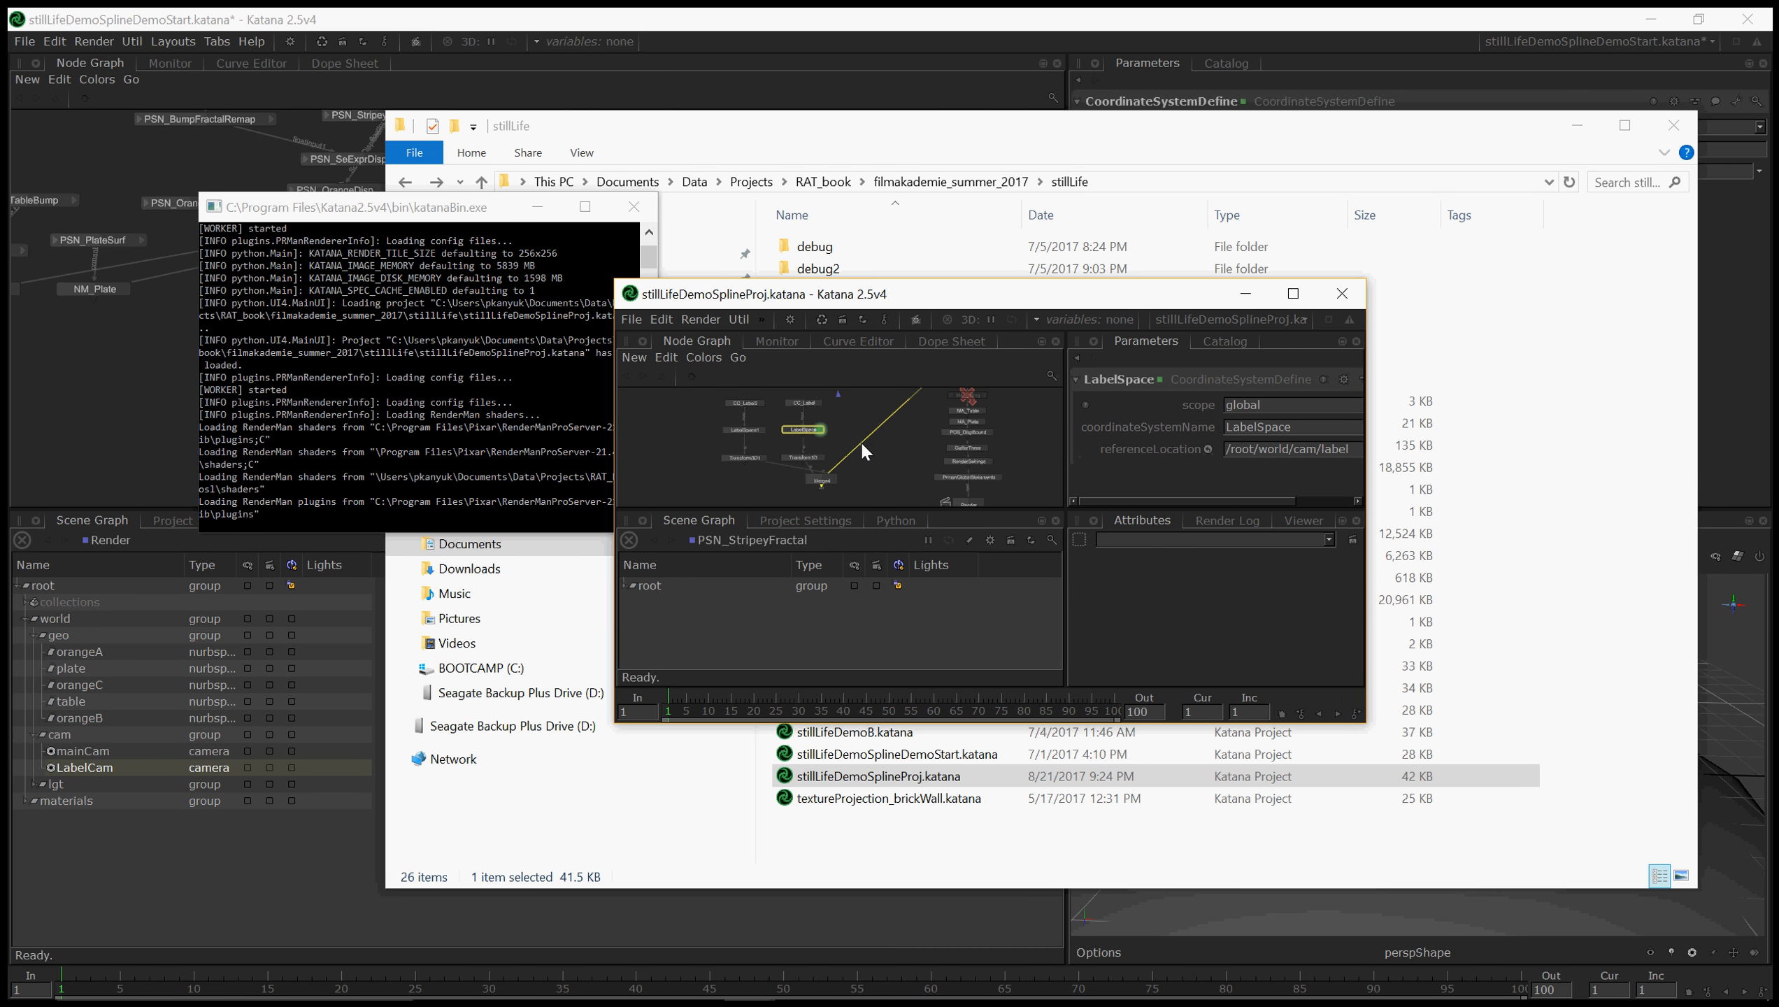
{"action": "middle_click_drag", "start_coordinate": [812, 419], "coordinate": [814, 439]}
{"action": "double_click", "coordinate": [809, 420]}
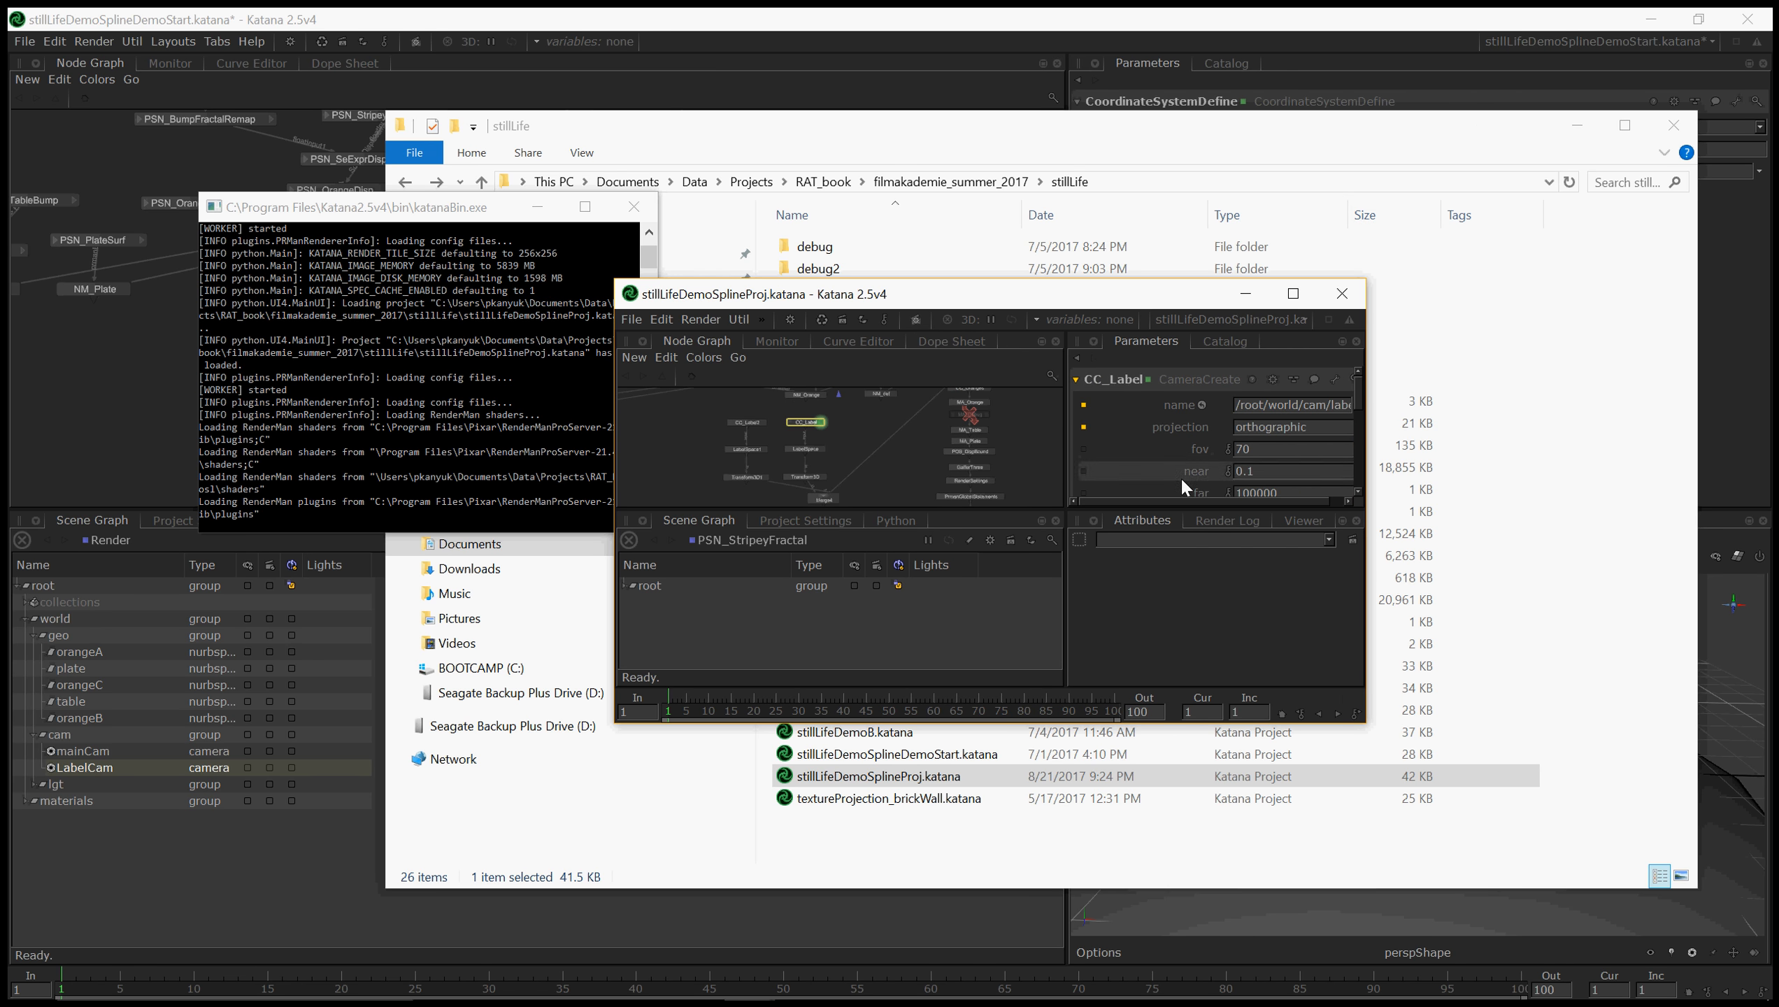
{"action": "left_click_drag", "start_coordinate": [1066, 451], "coordinate": [1012, 451]}
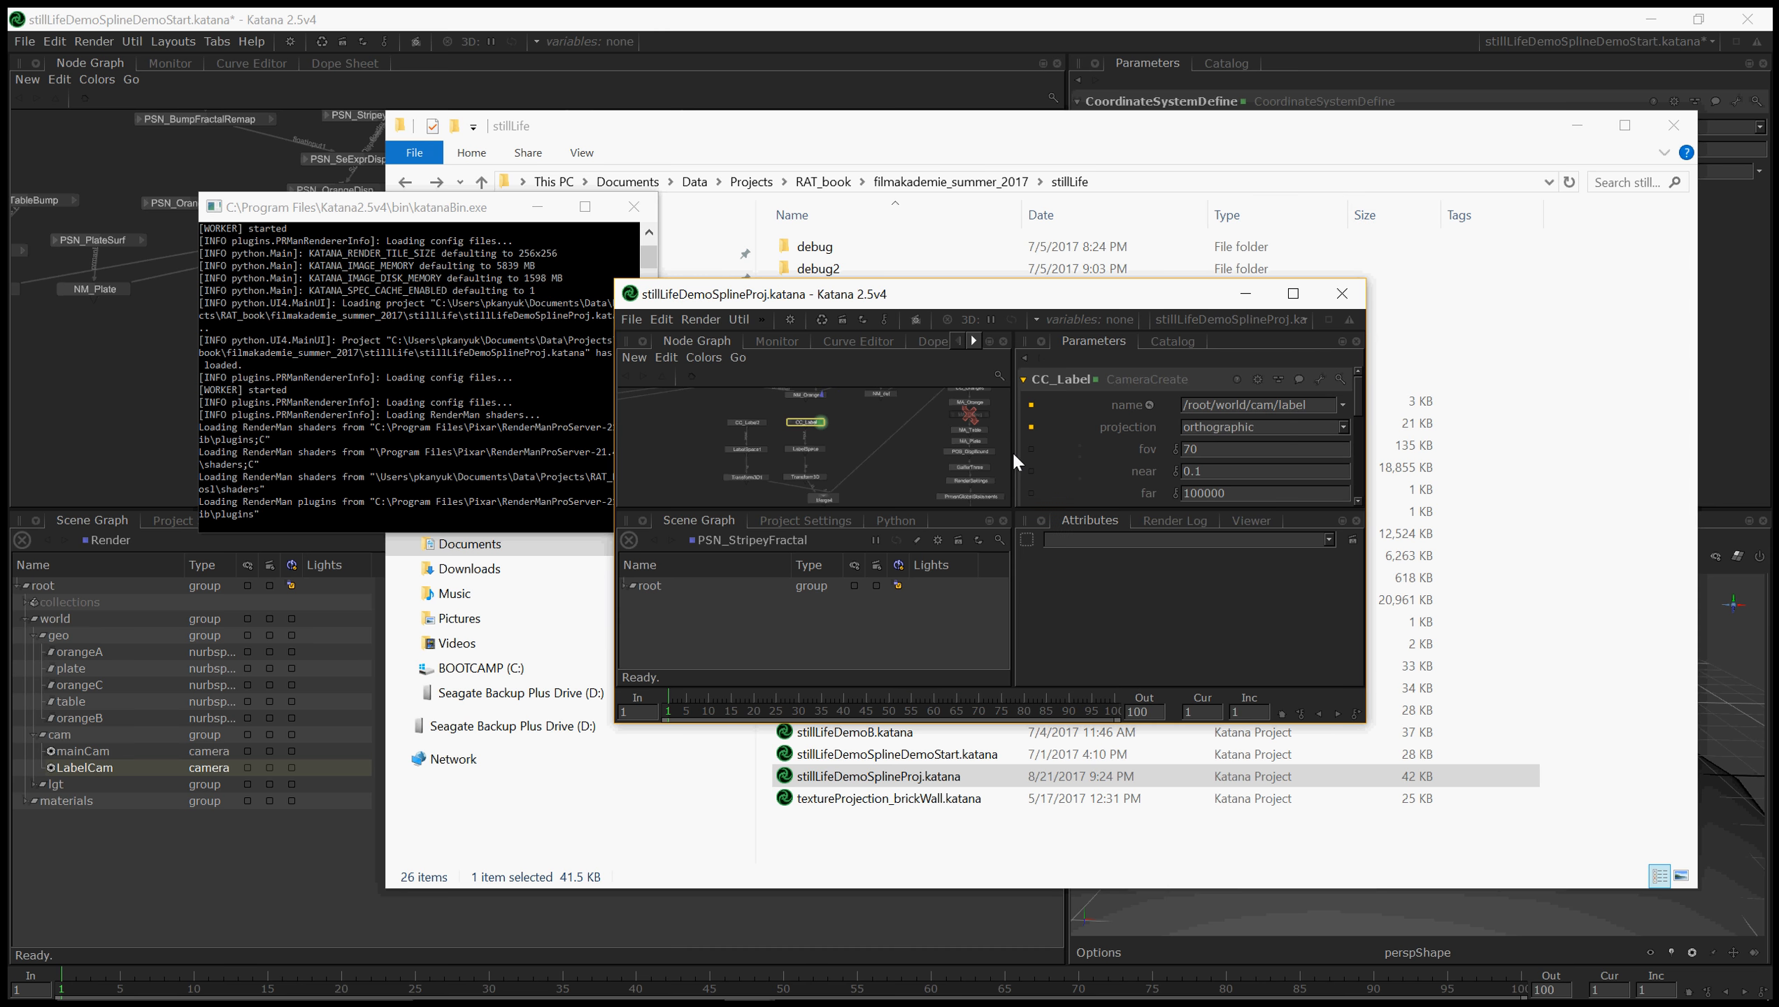
{"action": "double_click", "coordinate": [797, 449]}
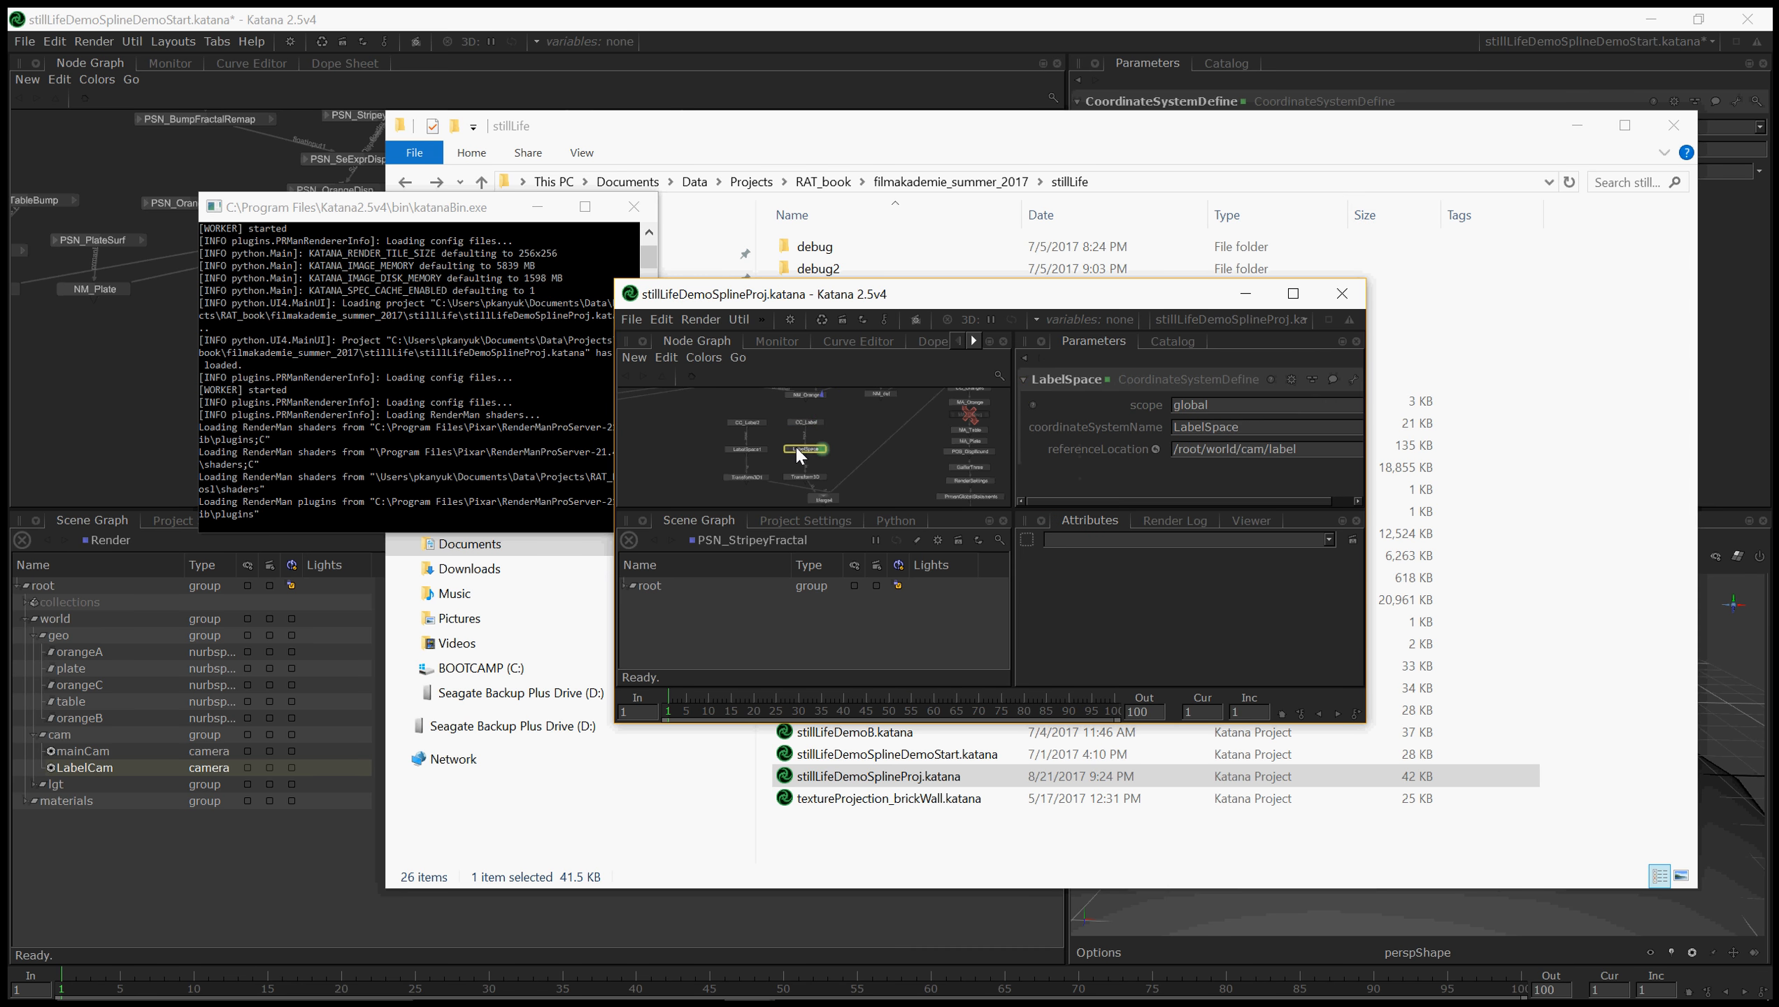
- Return to the stillLifeDemoSplineDemoStart project and set the coordinate system's reference location to /root/world/cam/LabelCam
{"action": "left_click", "coordinate": [1247, 293]}
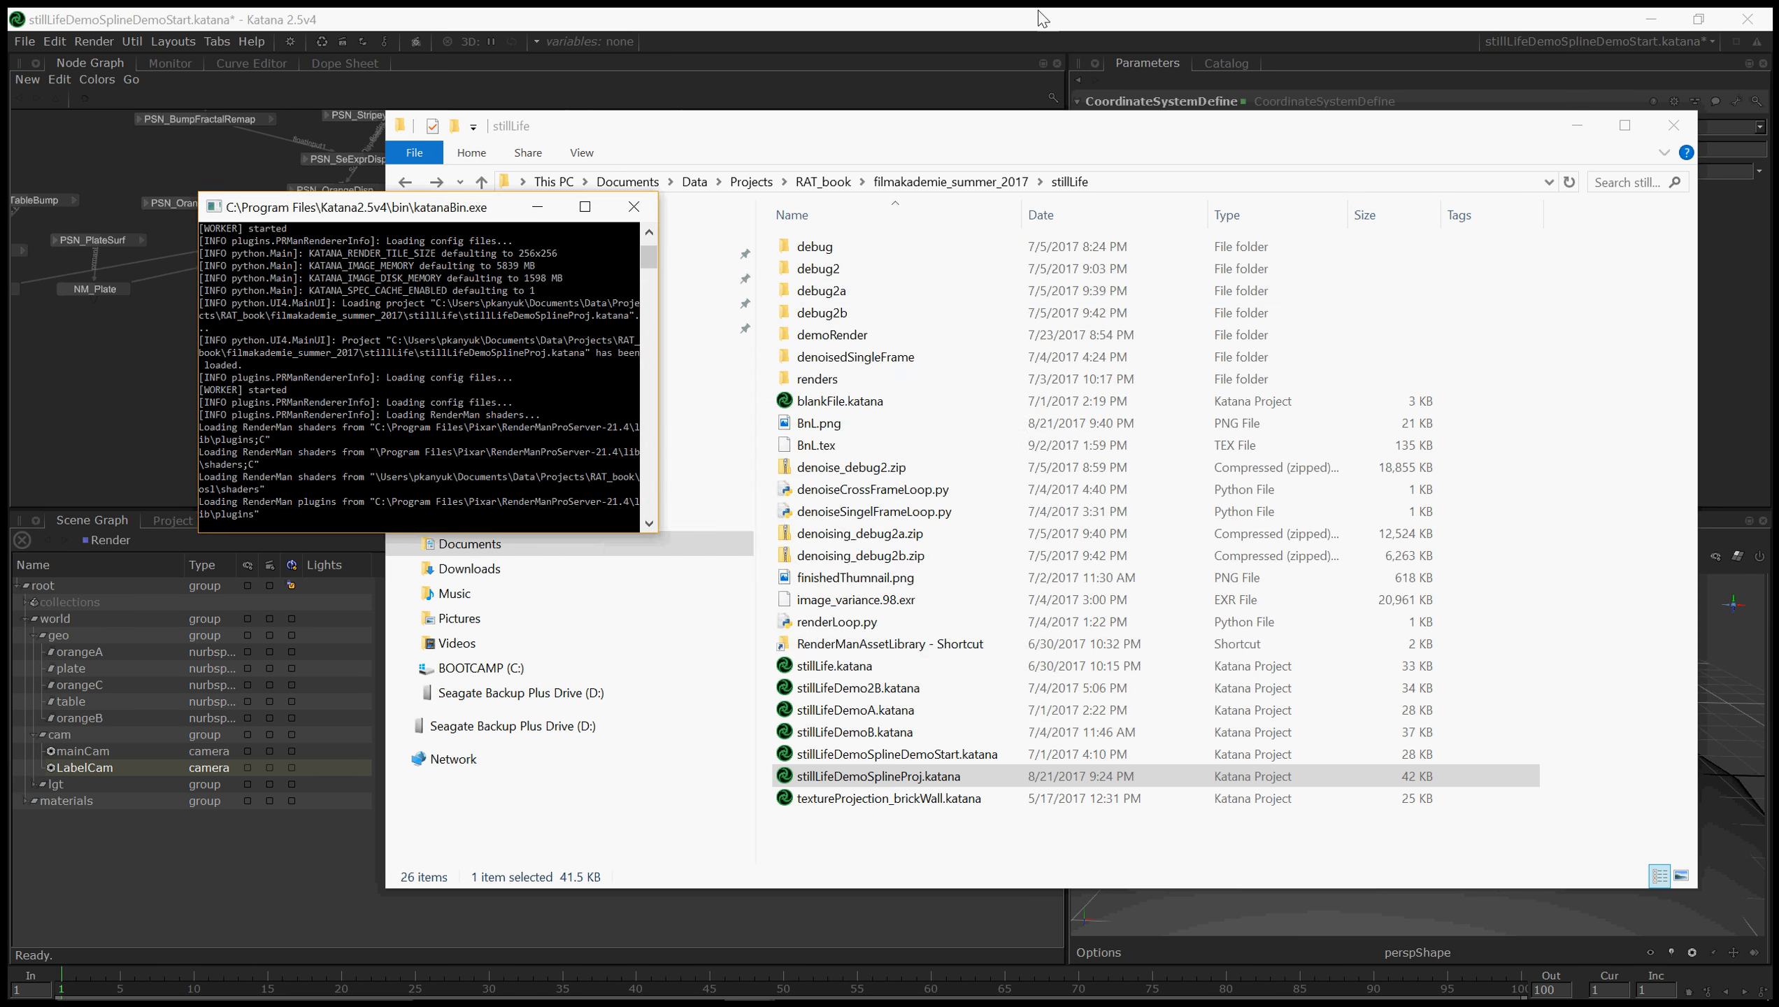
{"action": "left_click", "coordinate": [1040, 13]}
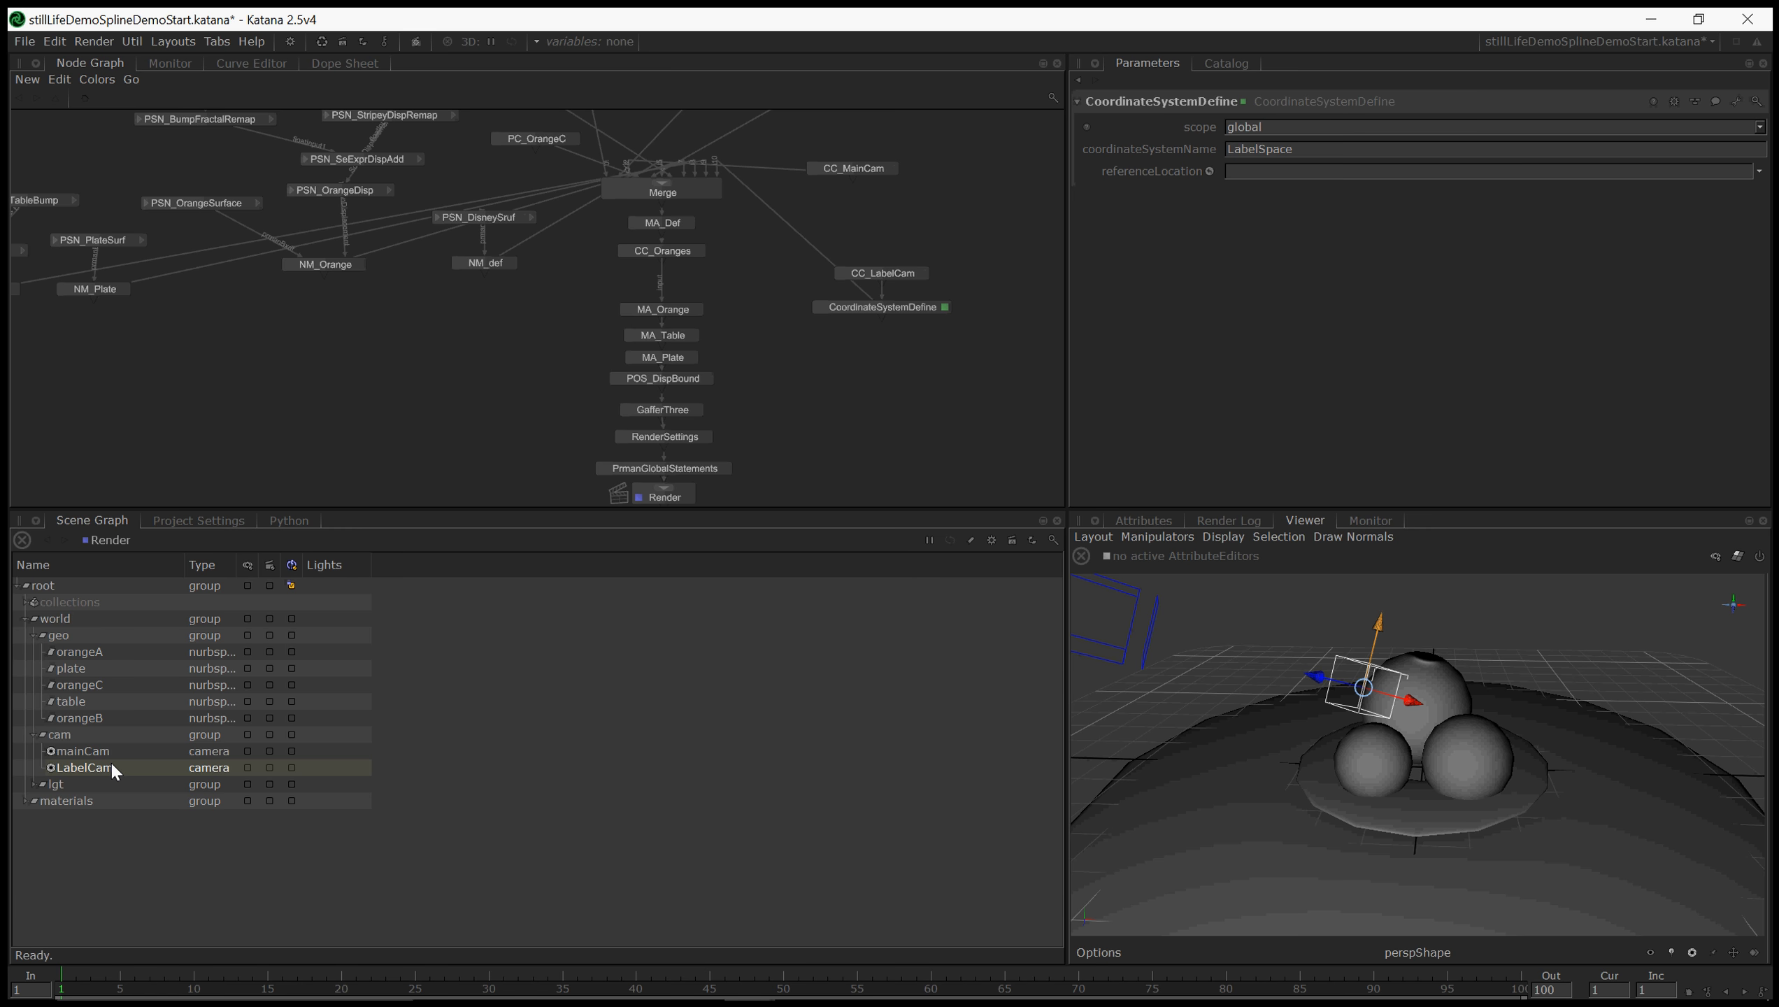
{"action": "left_click_drag", "start_coordinate": [110, 761], "coordinate": [1172, 167]}
- Save the project under the new name stillLifeDemoSplineDemoStart2.katana in the stillLife folder
{"action": "middle_click_drag", "start_coordinate": [879, 395], "coordinate": [923, 427]}
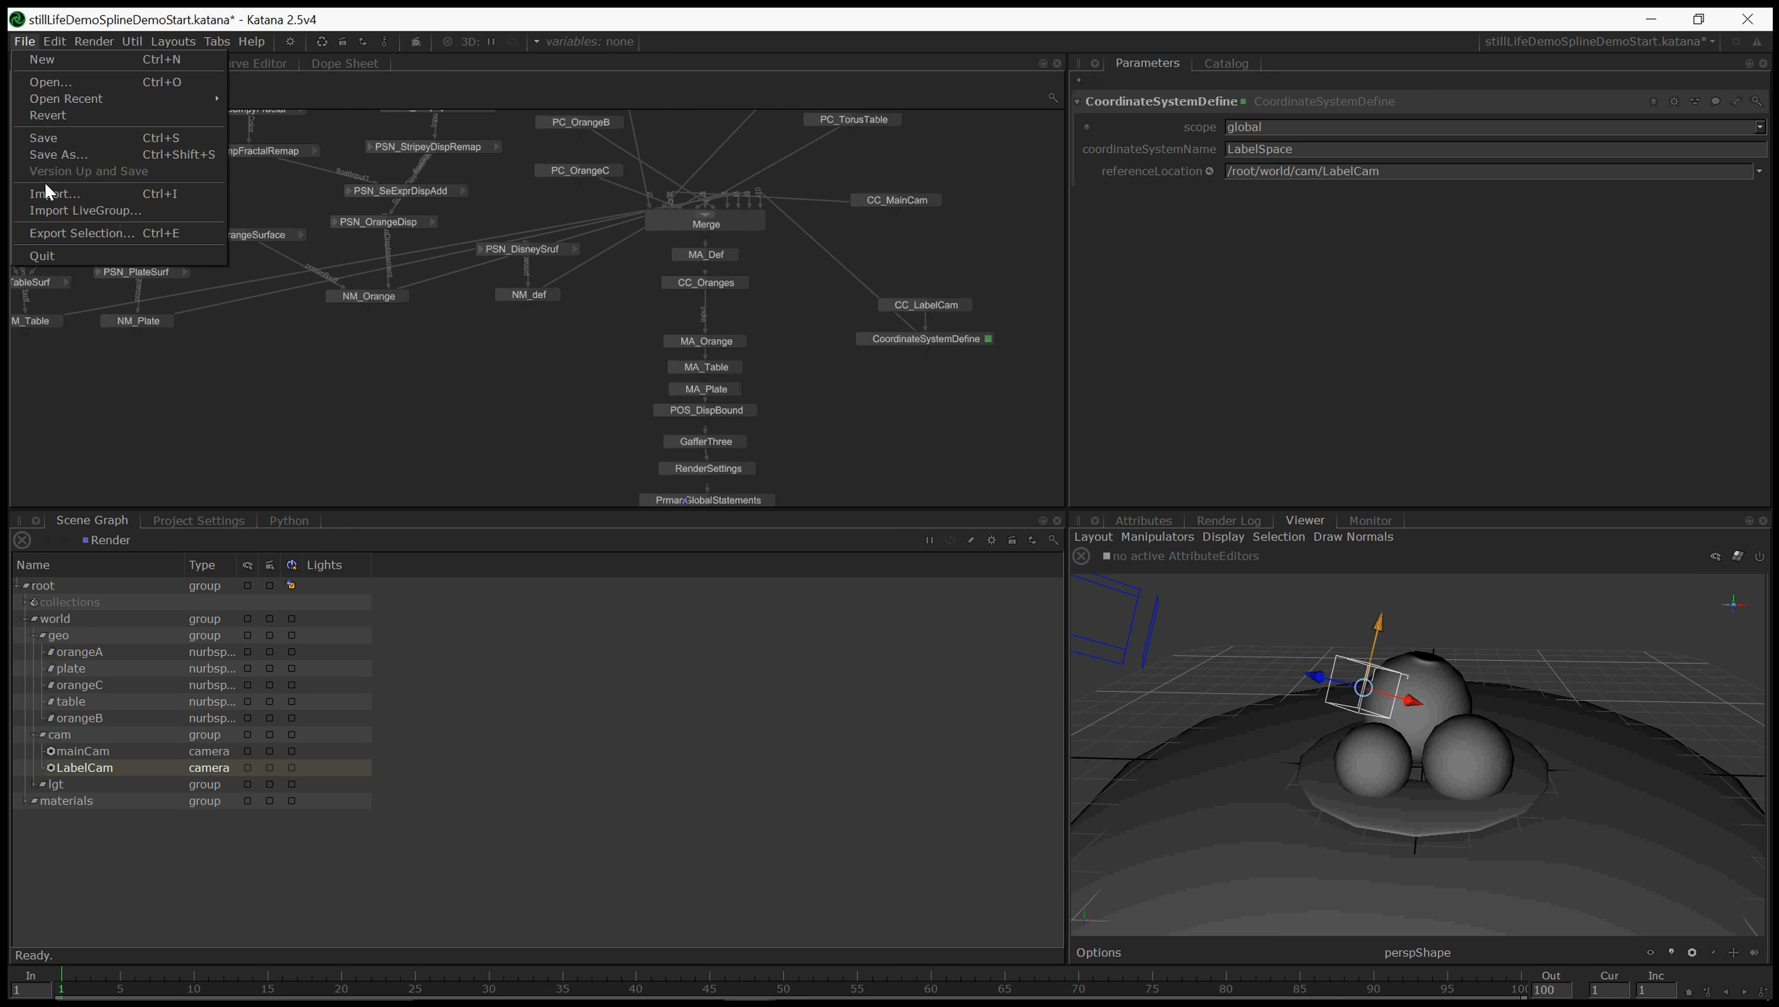
{"action": "left_click", "coordinate": [55, 156]}
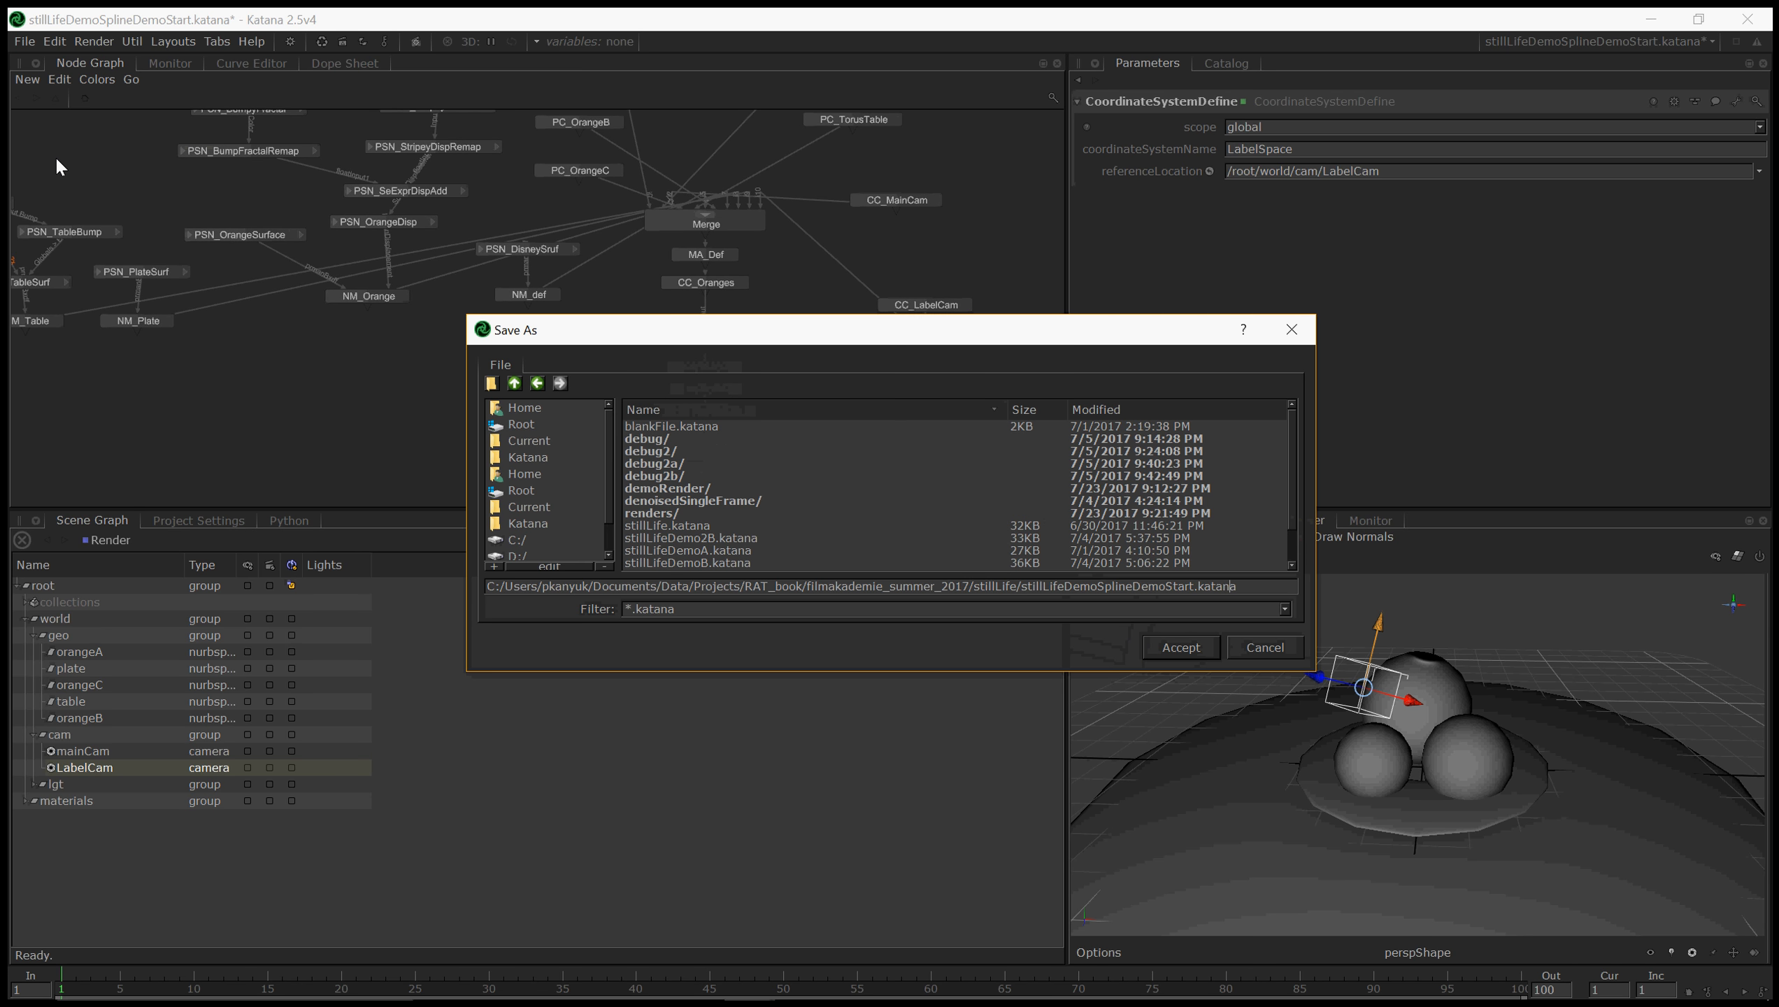
{"action": "type", "text": "2"}
{"action": "key", "text": "Return"}
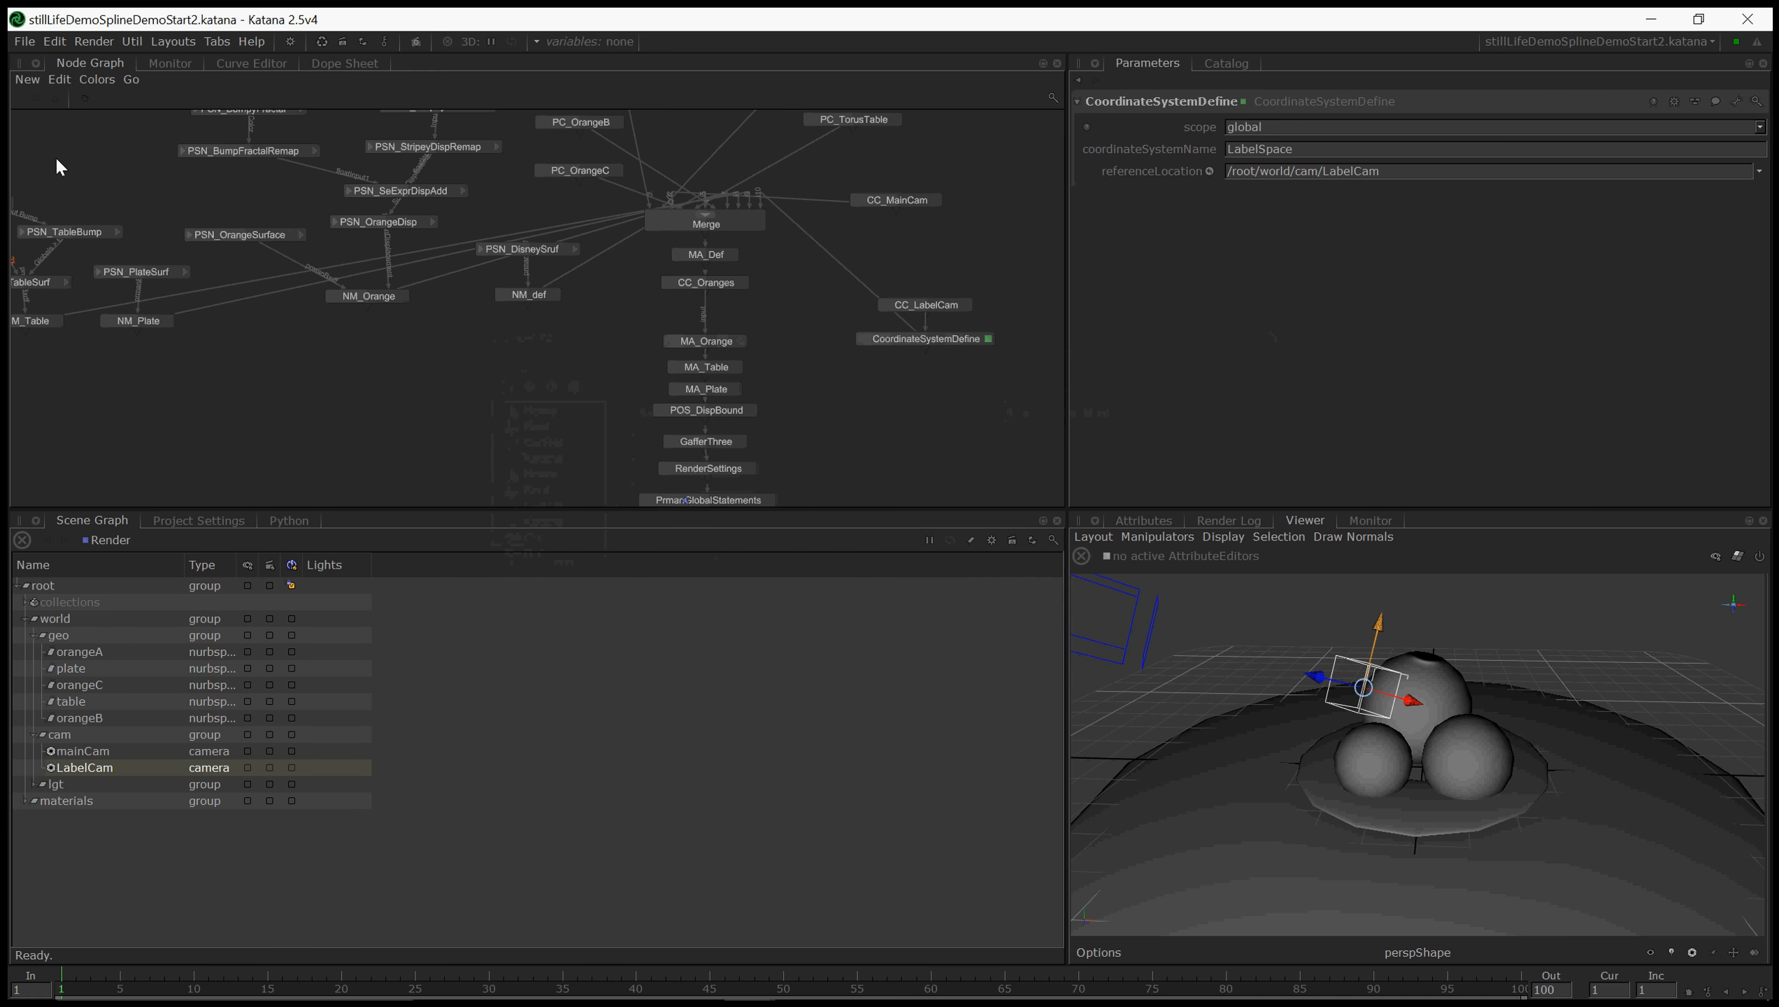
- Open the PSN_OrangeSurface node's parameters and move the node farther from NM_Orange, up beside PSN_Oak
{"action": "middle_click_drag", "start_coordinate": [357, 338], "coordinate": [446, 440]}
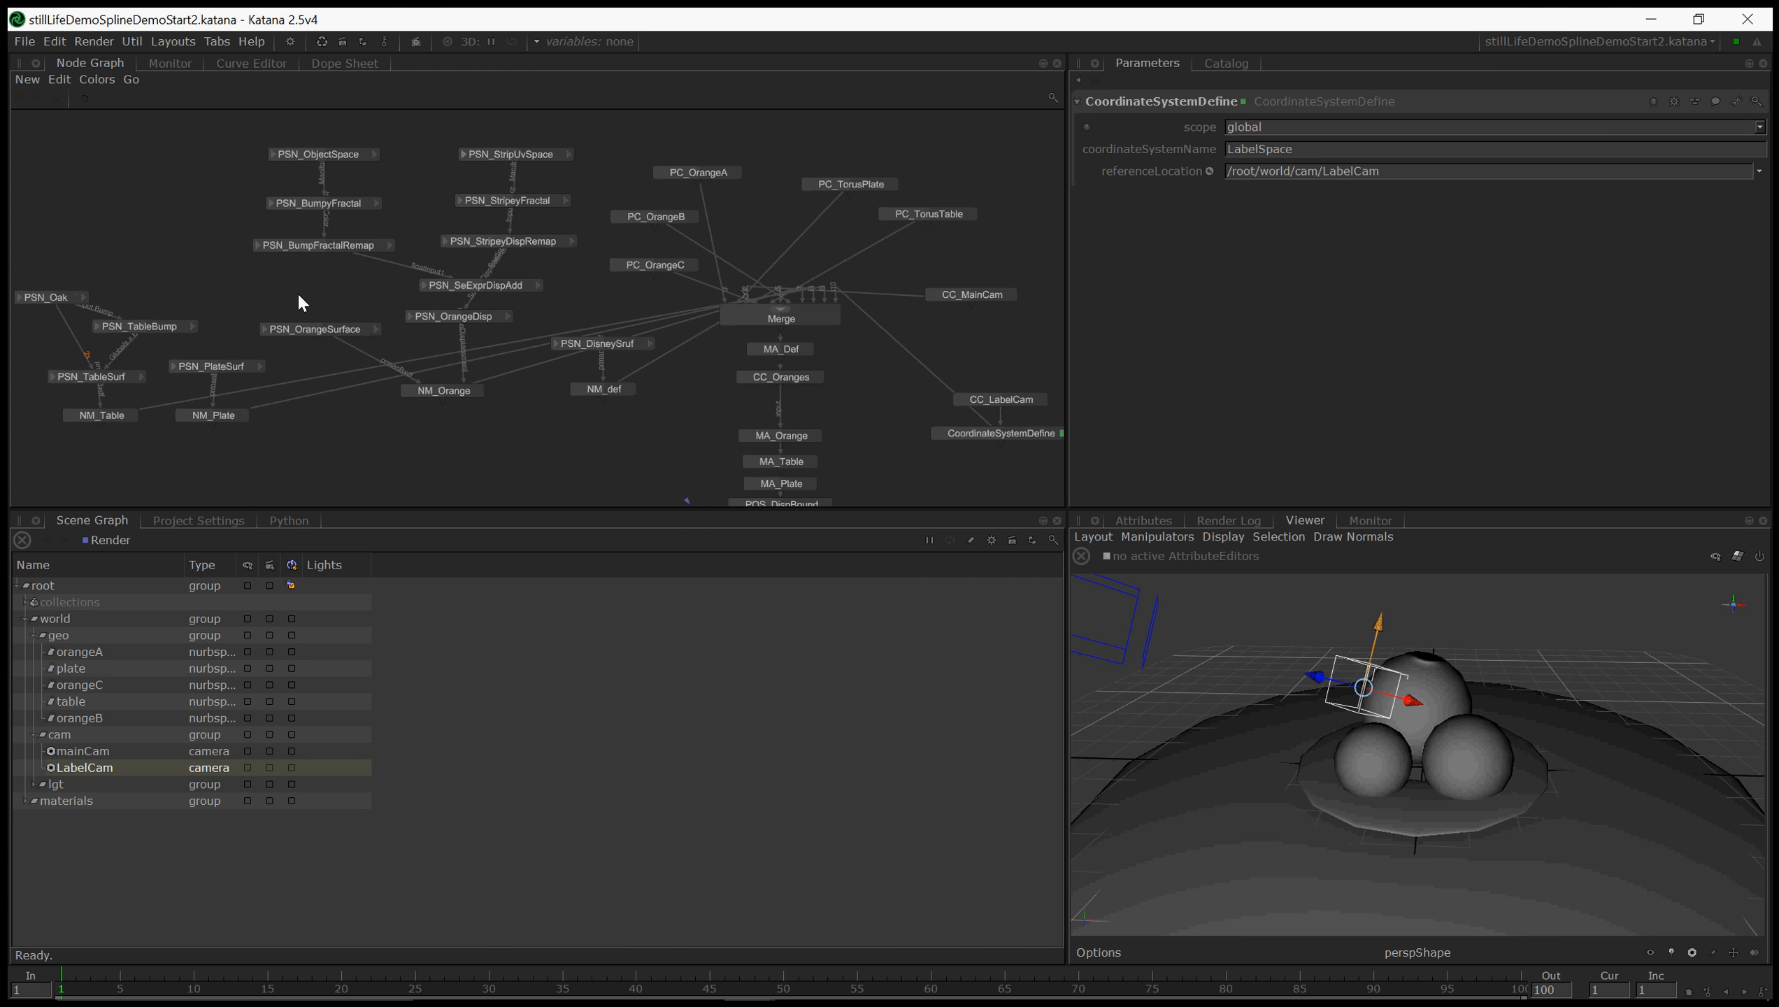
{"action": "middle_click_drag", "start_coordinate": [297, 292], "coordinate": [365, 366]}
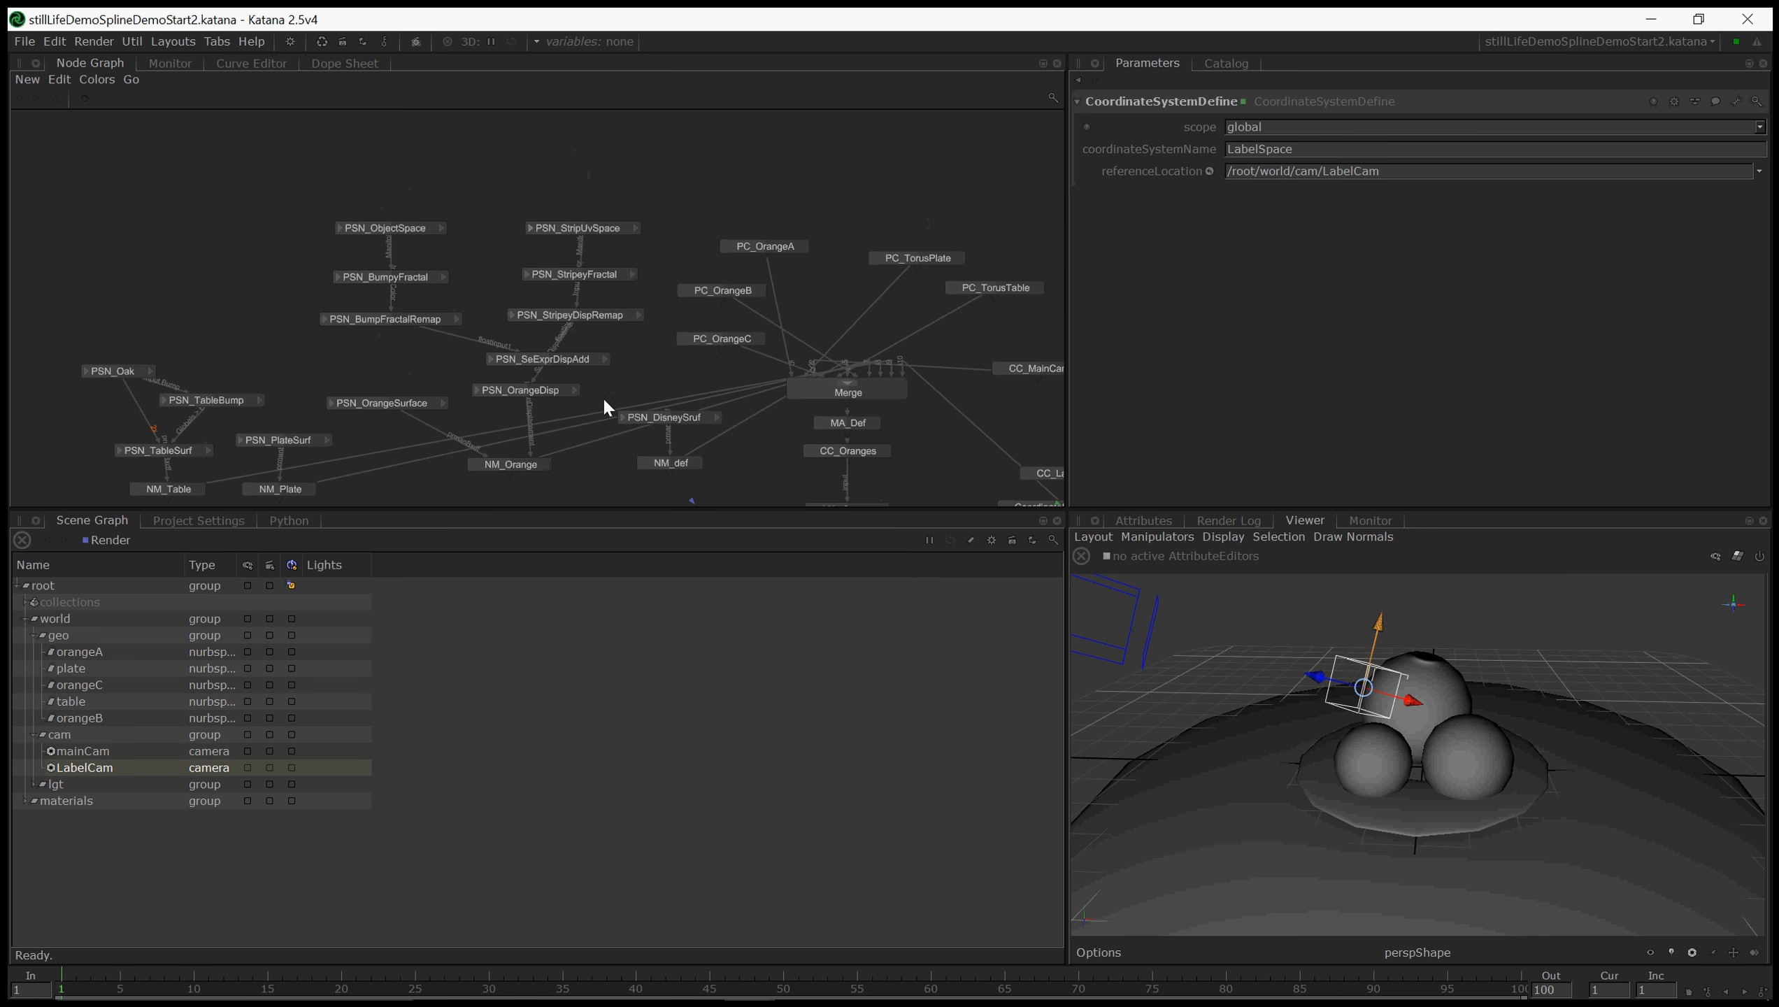
{"action": "left_click", "coordinate": [403, 404]}
{"action": "double_click", "coordinate": [402, 404]}
{"action": "middle_click_drag", "start_coordinate": [402, 404], "coordinate": [465, 396]}
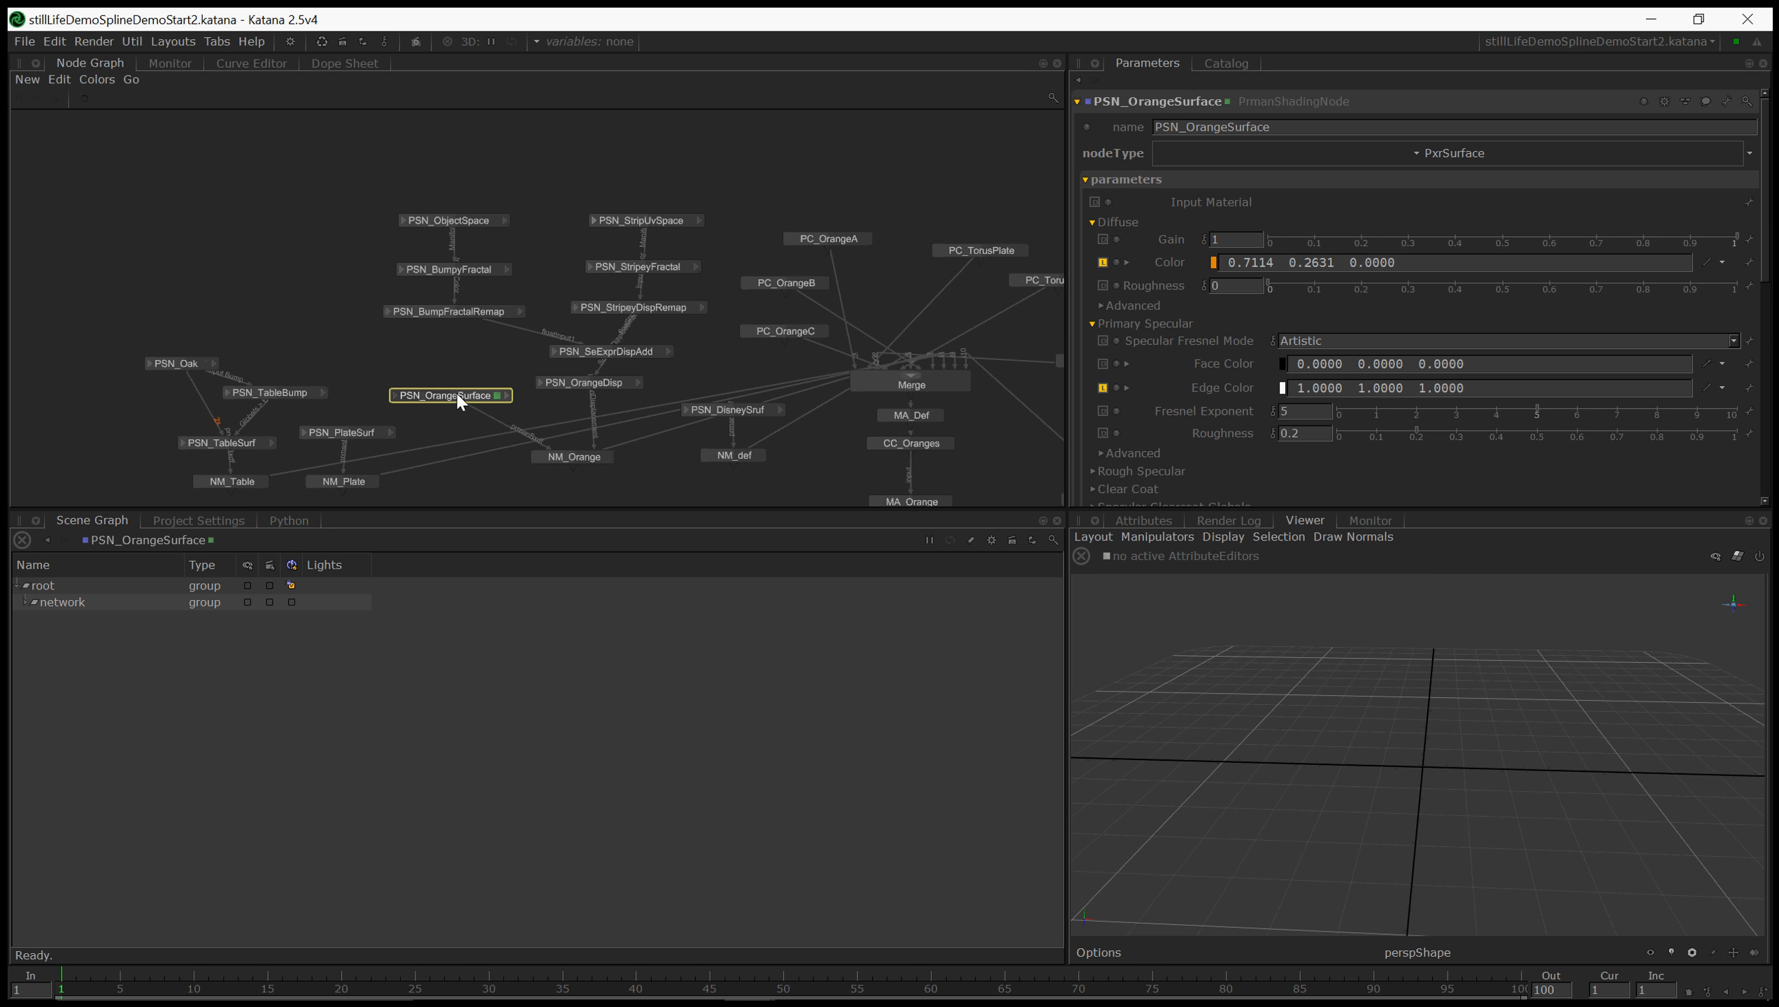
{"action": "left_click_drag", "start_coordinate": [435, 393], "coordinate": [281, 341]}
- Add a PrmanShadingNode to the left of PSN_OrangeDisp and open its parameters
{"action": "key", "text": "Tab"}
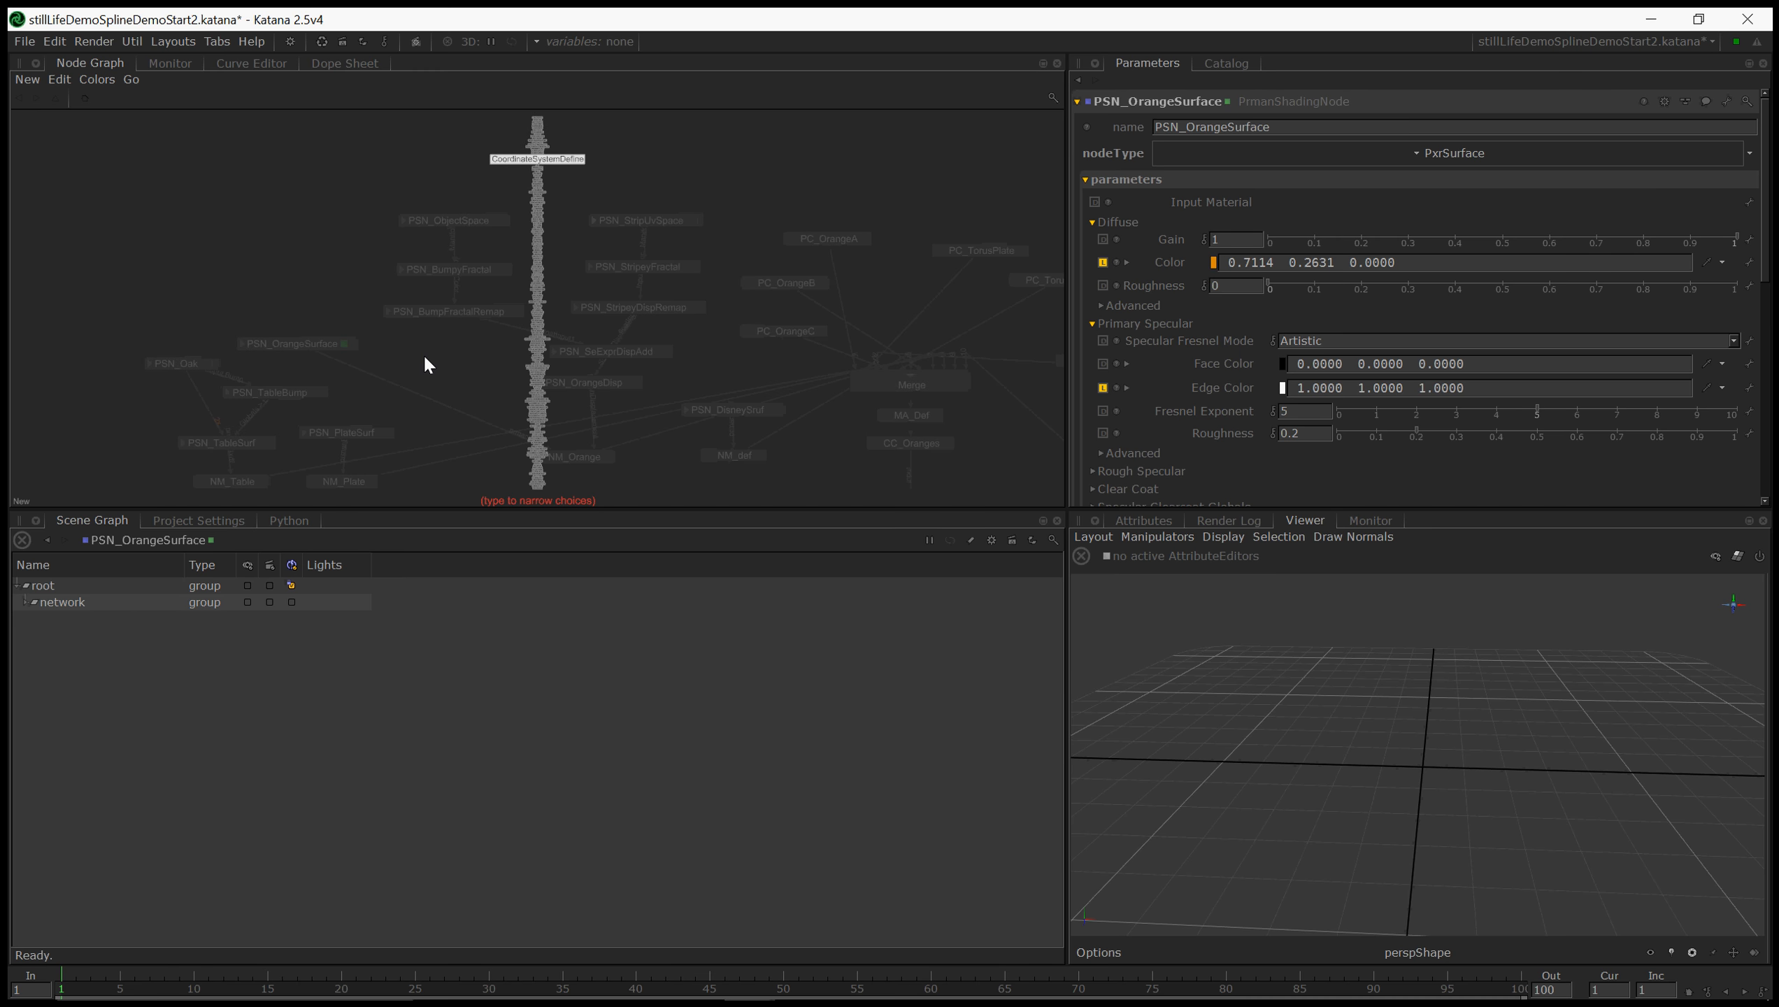
{"action": "type", "text": "psn"}
{"action": "key", "text": "Return"}
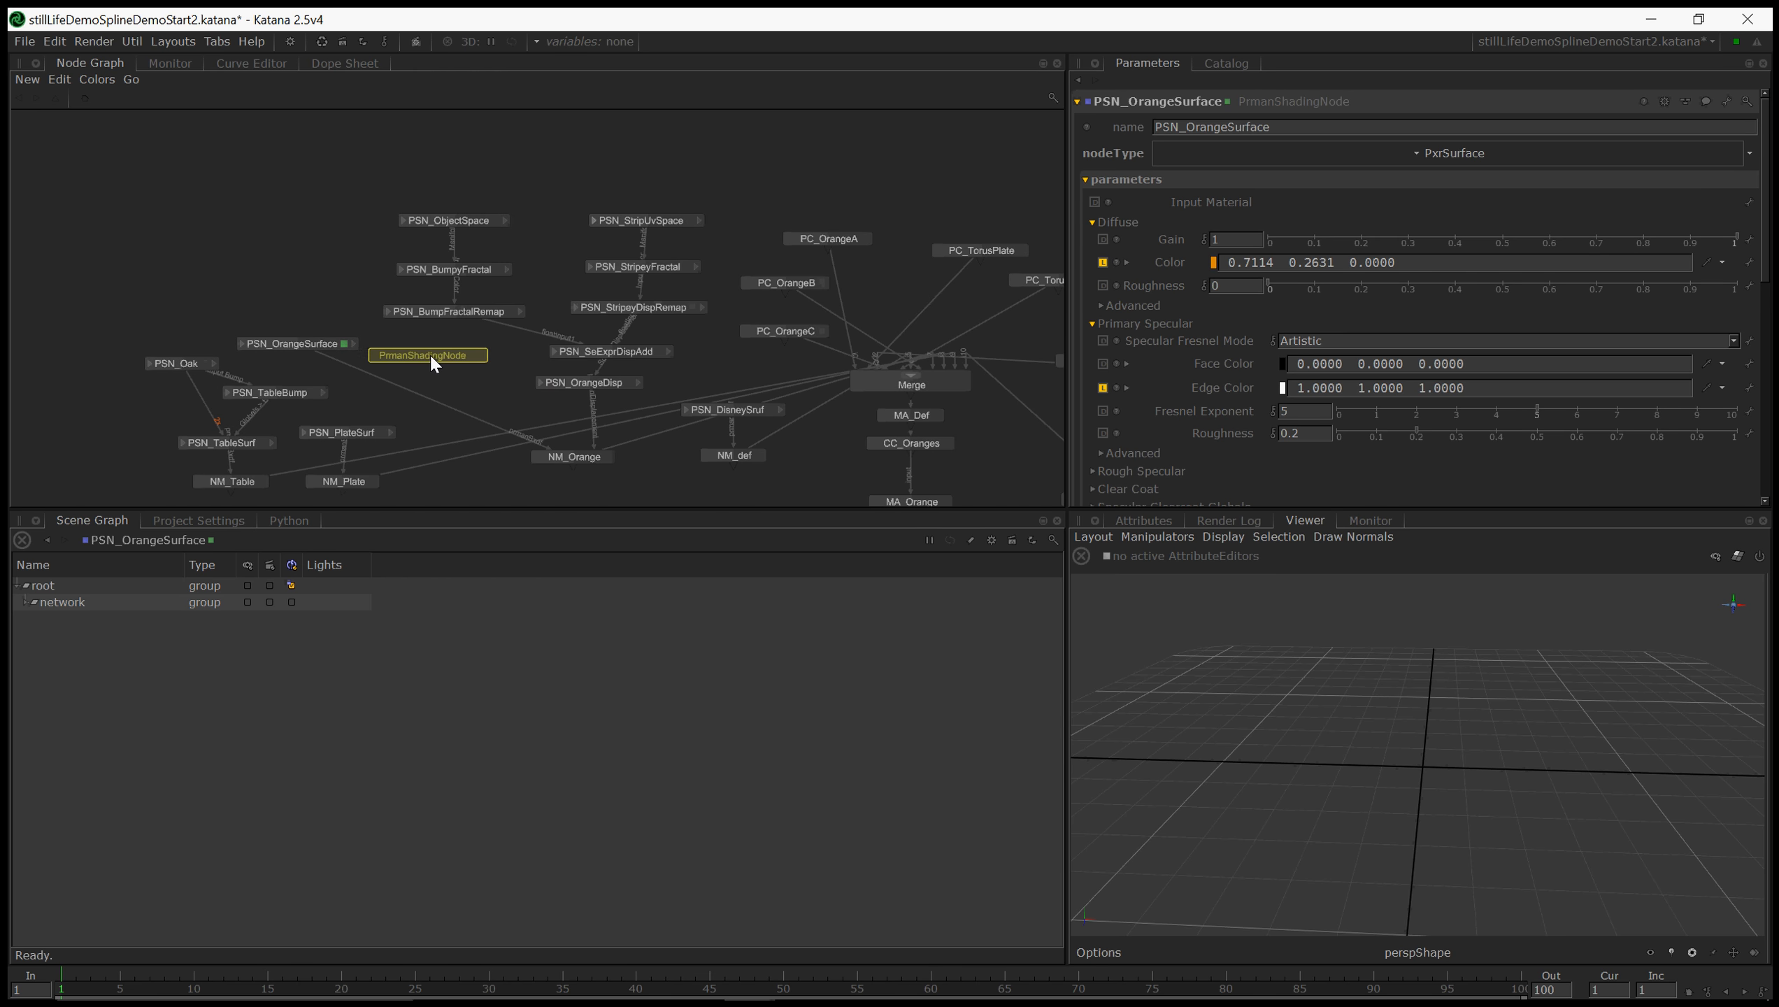
{"action": "left_click", "coordinate": [473, 388]}
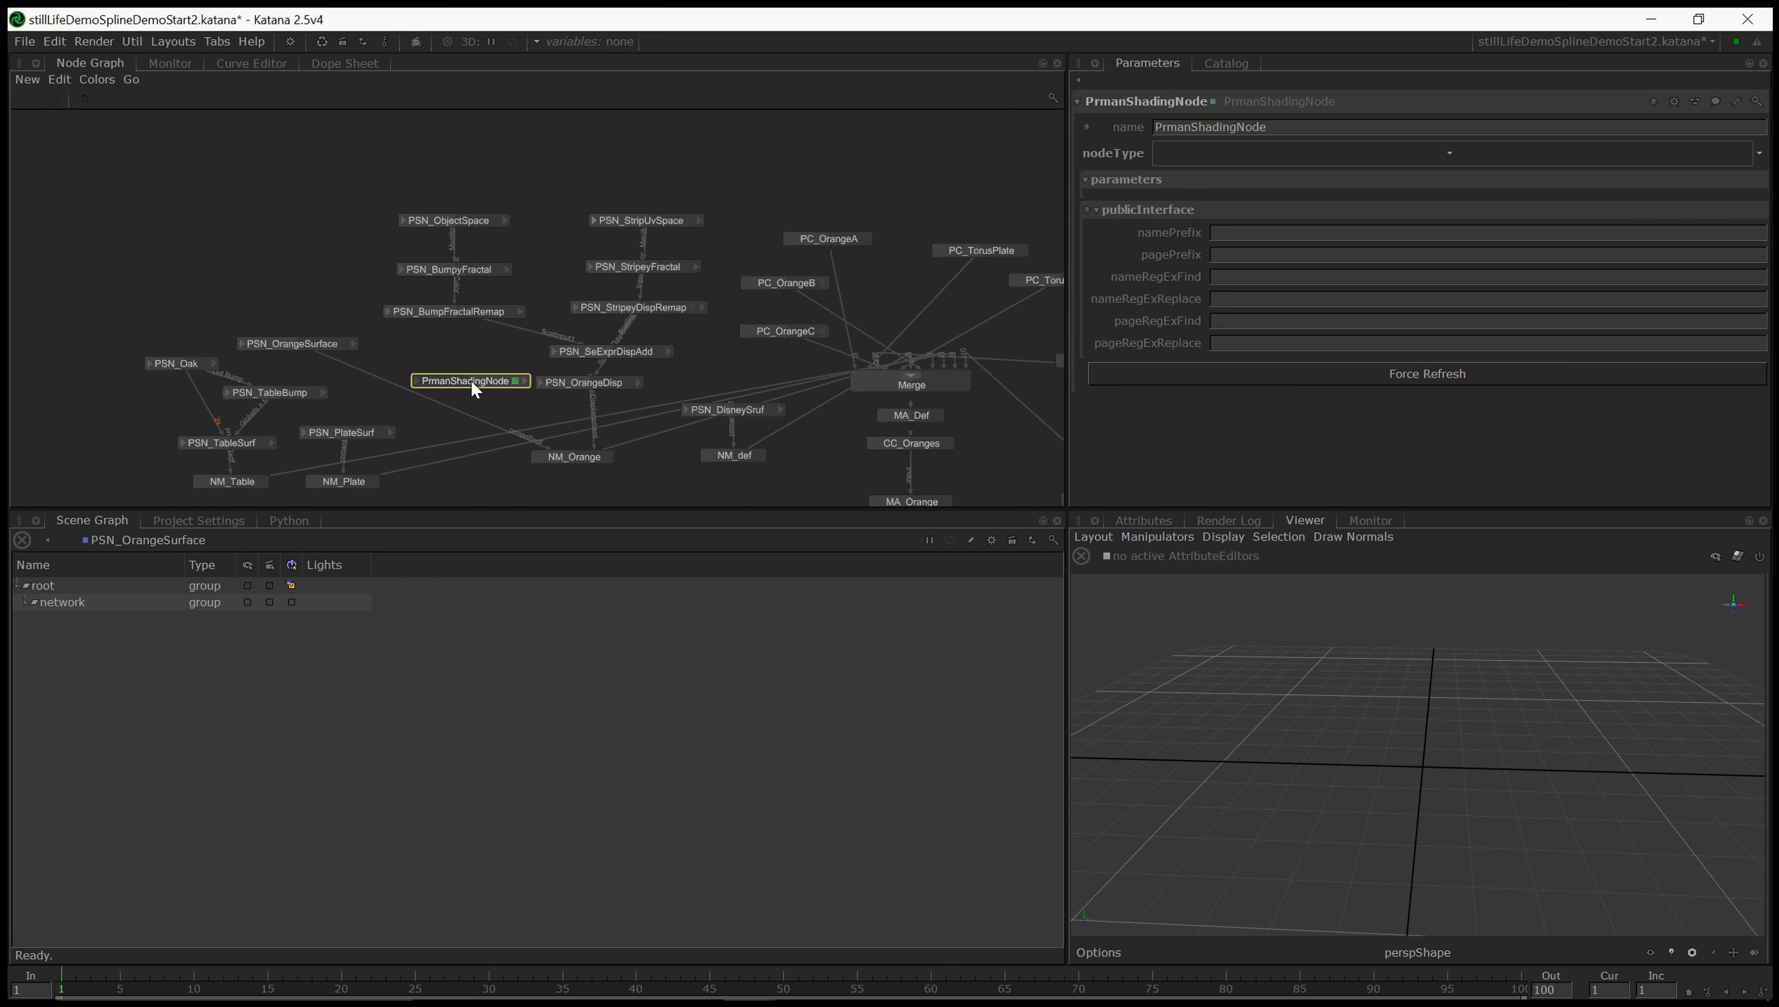
- Set the new shading node's type to PxrLayerSurface
{"action": "left_click", "coordinate": [1286, 160]}
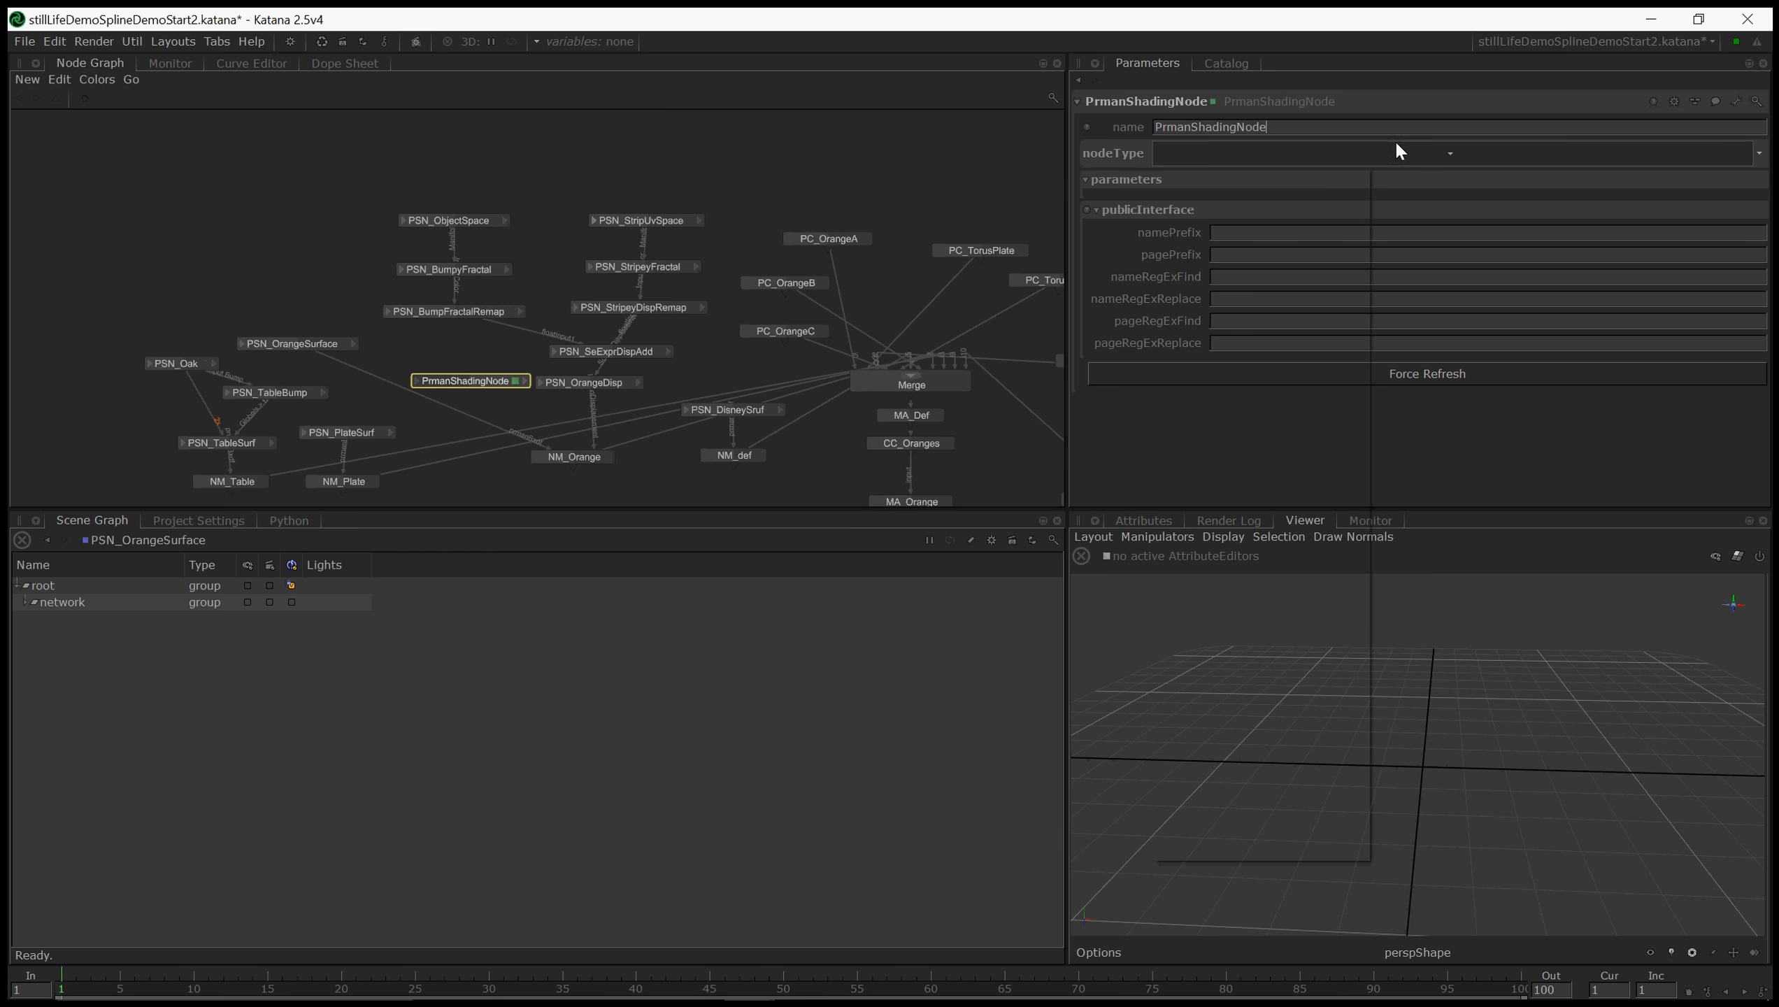
{"action": "left_click", "coordinate": [1450, 153]}
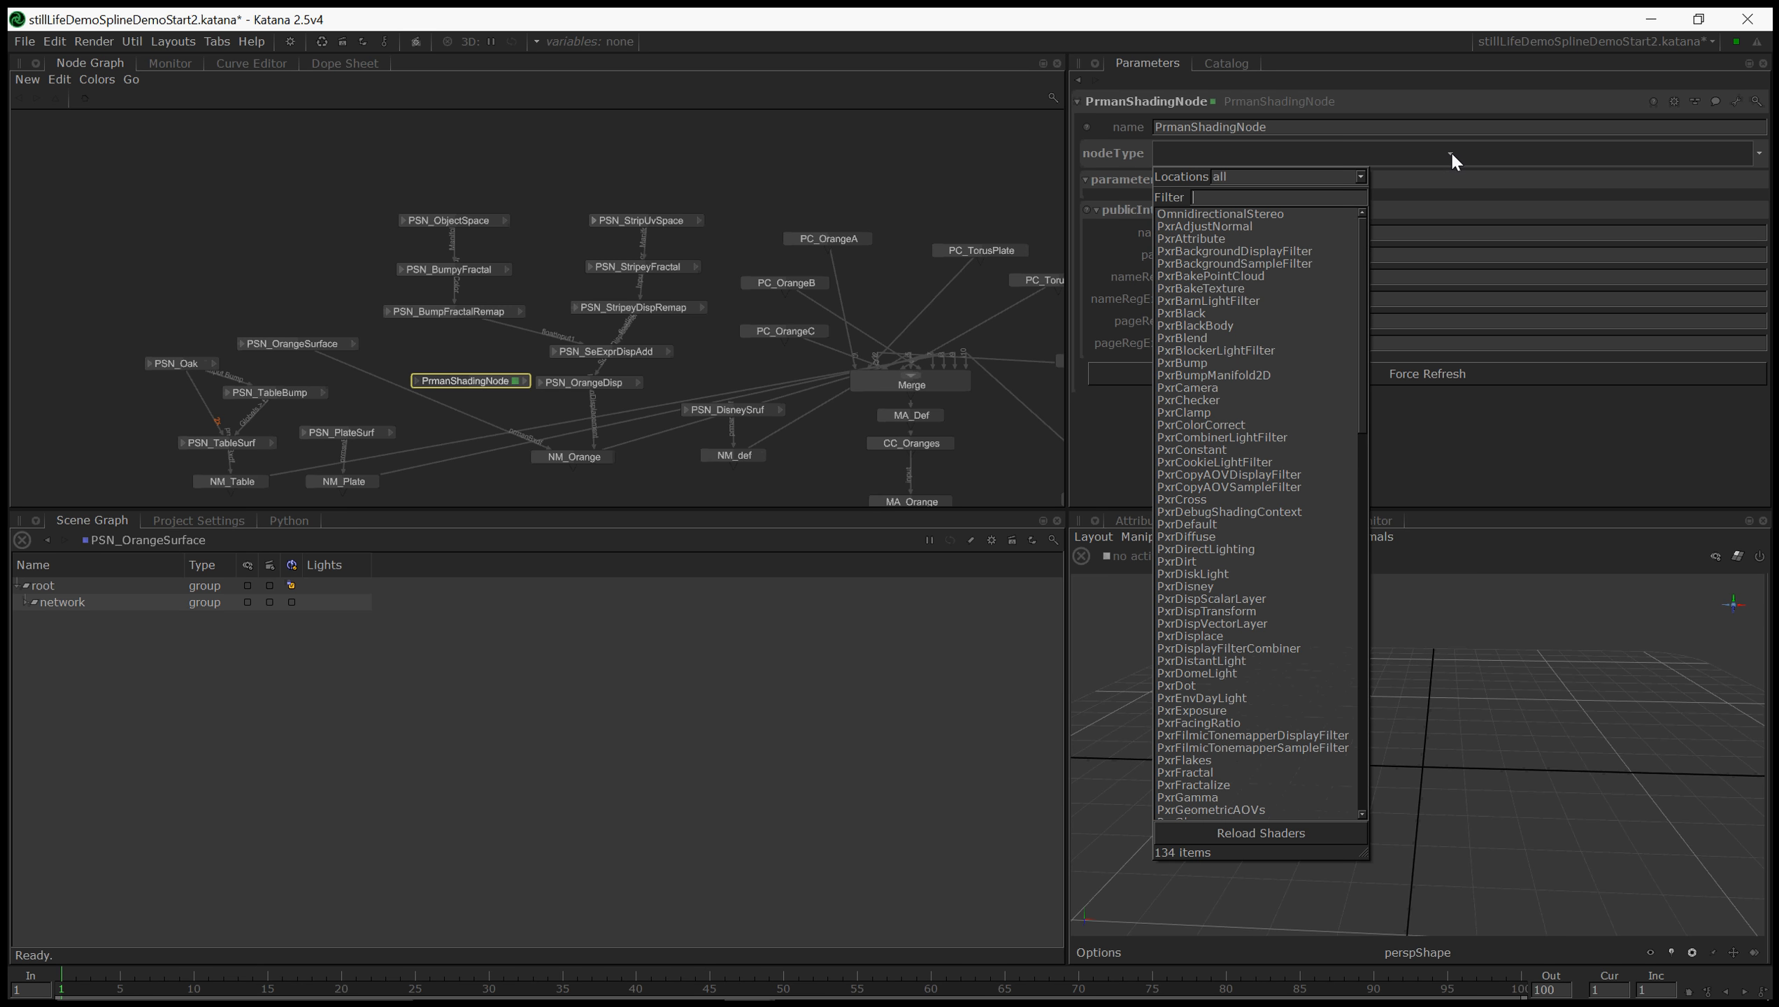
{"action": "type", "text": "Layer"}
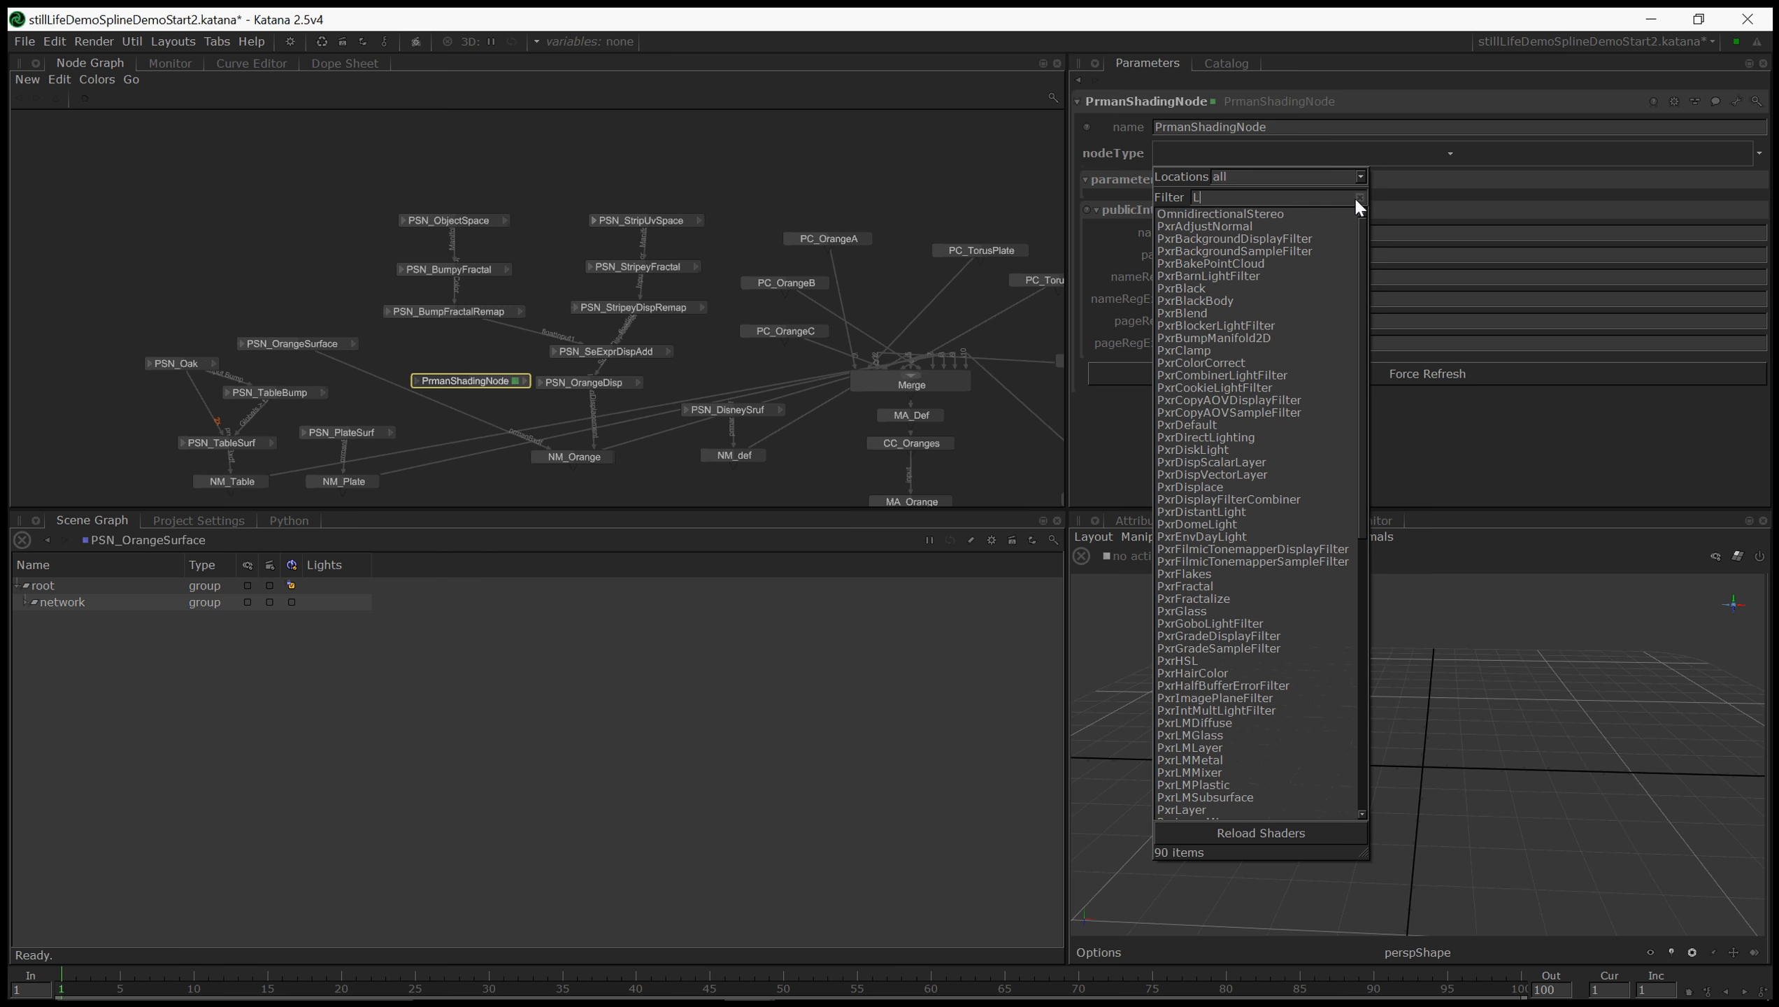
{"action": "key", "text": "Down"}
{"action": "key", "text": "Down"}
{"action": "key", "text": "Down"}
{"action": "key", "text": "Down"}
{"action": "key", "text": "Down"}
{"action": "key", "text": "Return"}
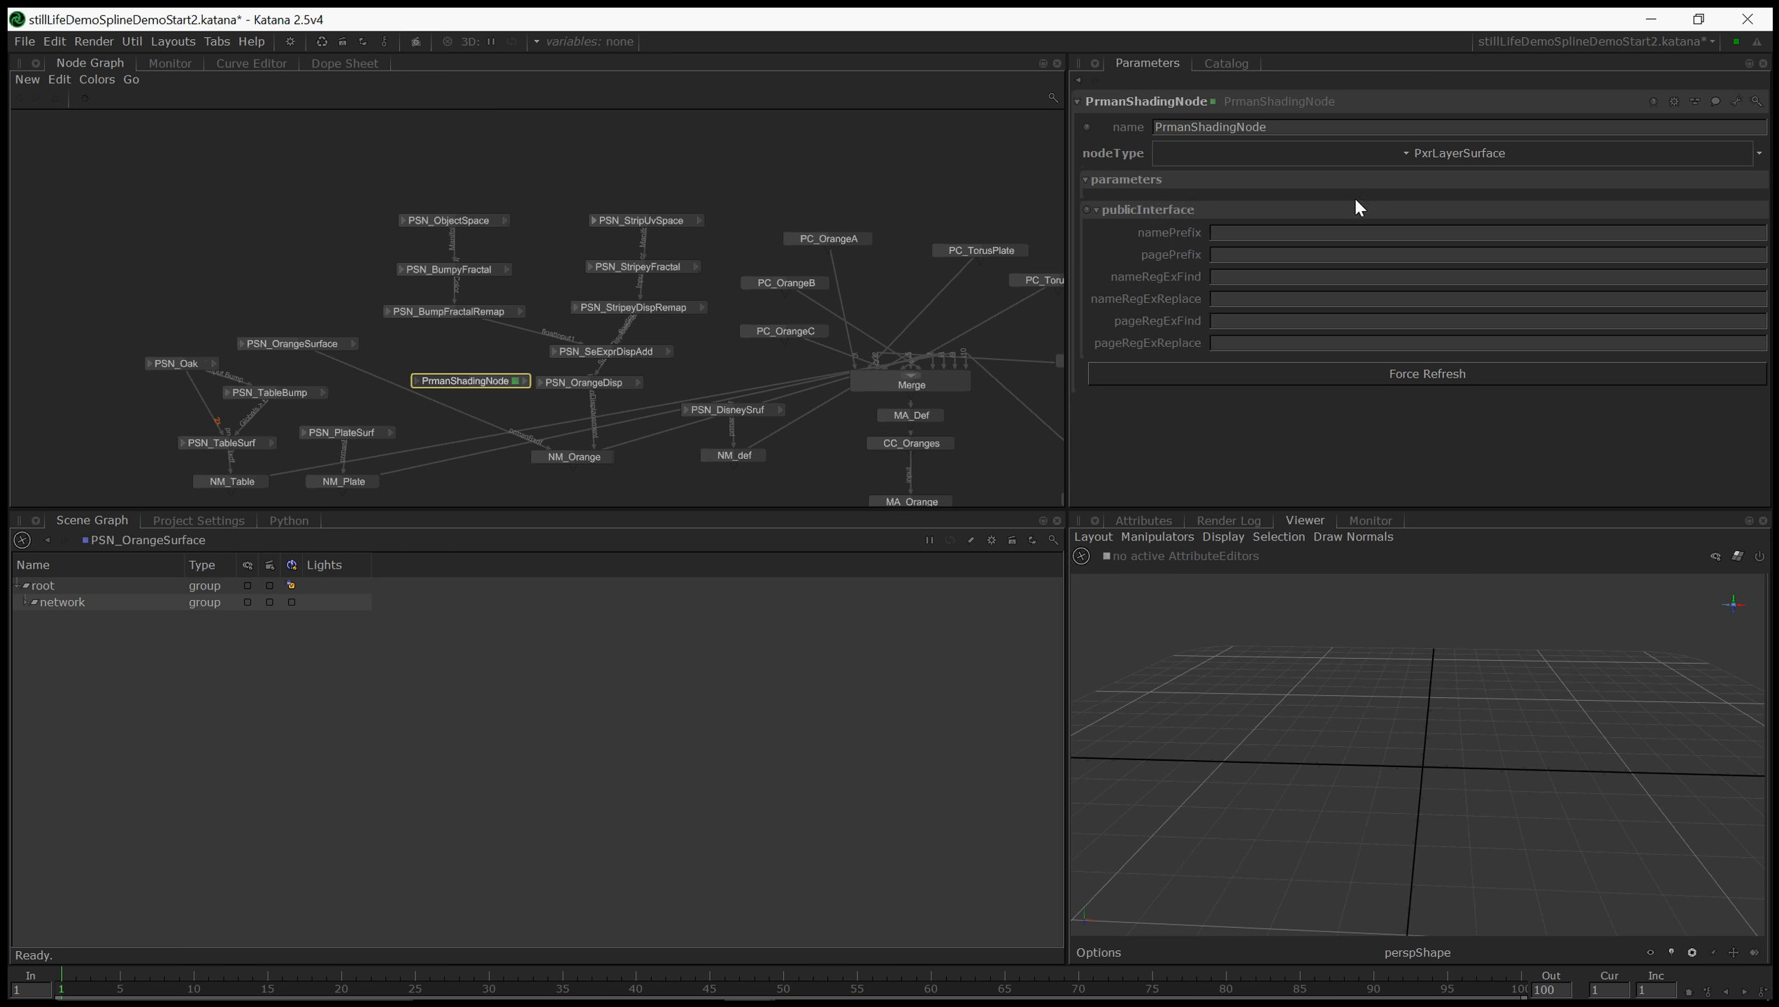
- Rename the PxrLayerSurface shading node as PSN_OrangeLayerSurf
{"action": "double_click", "coordinate": [1203, 125]}
{"action": "type", "text": "PSN_O"}
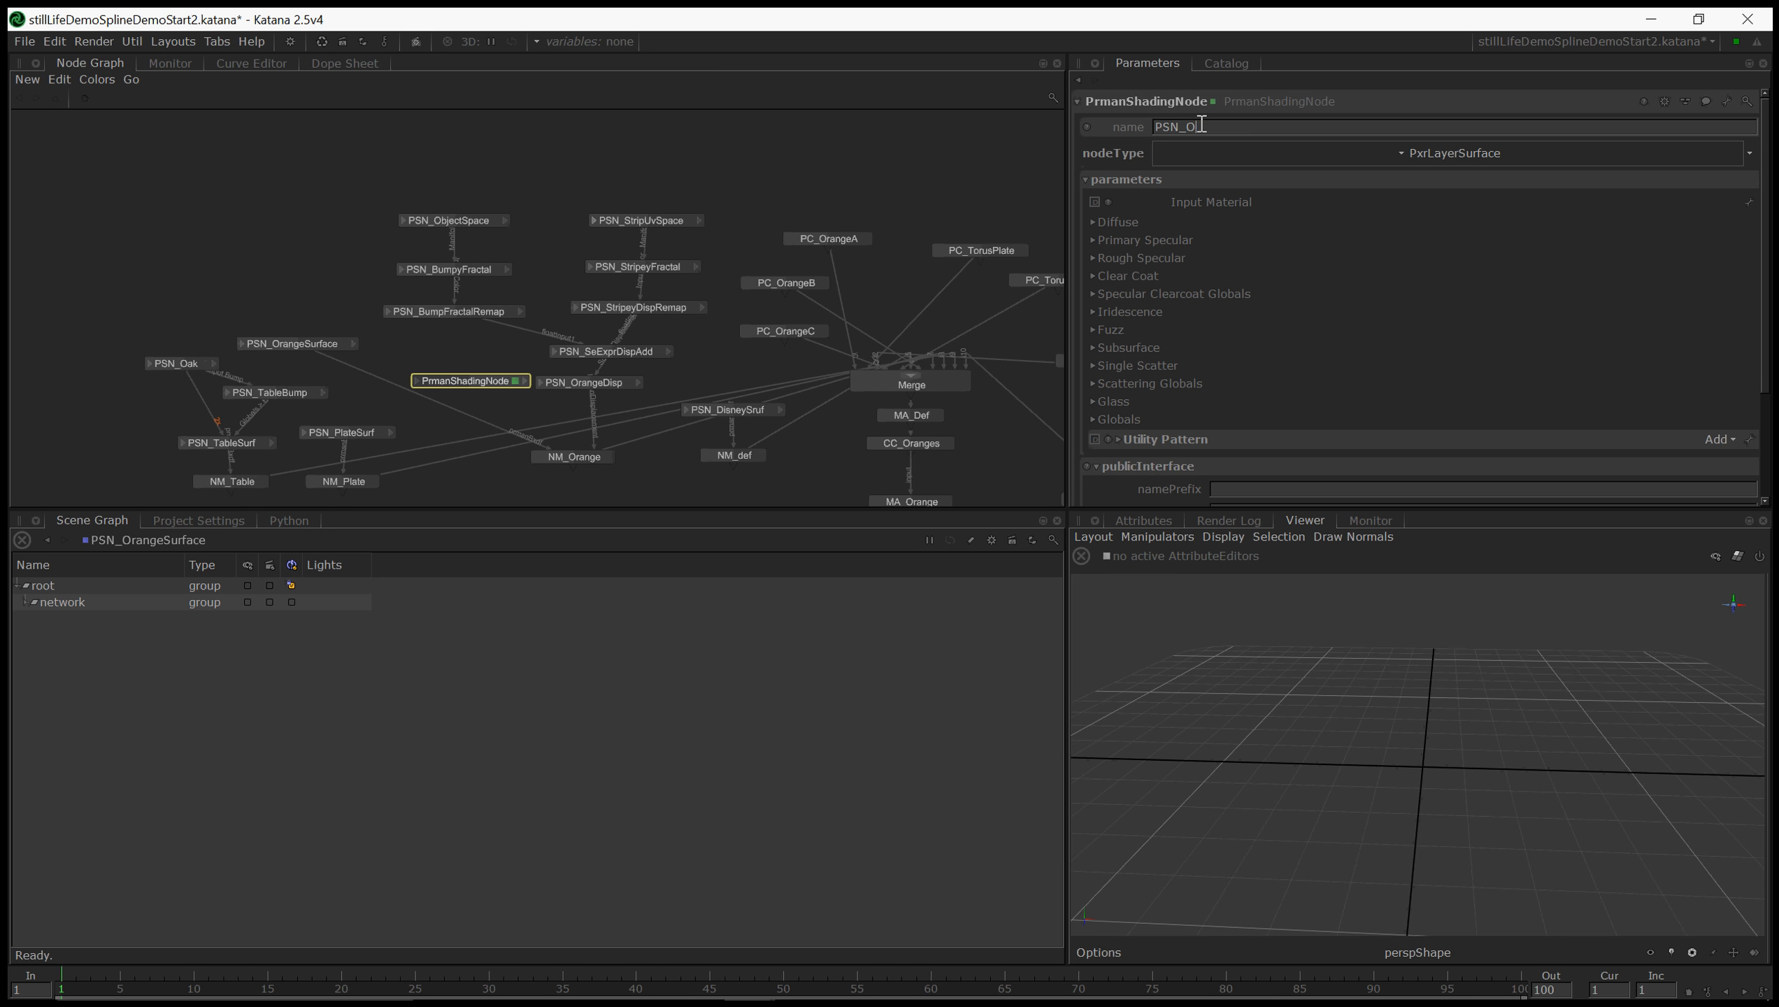
{"action": "type", "text": "rangeLayerSurf"}
{"action": "key", "text": "Return"}
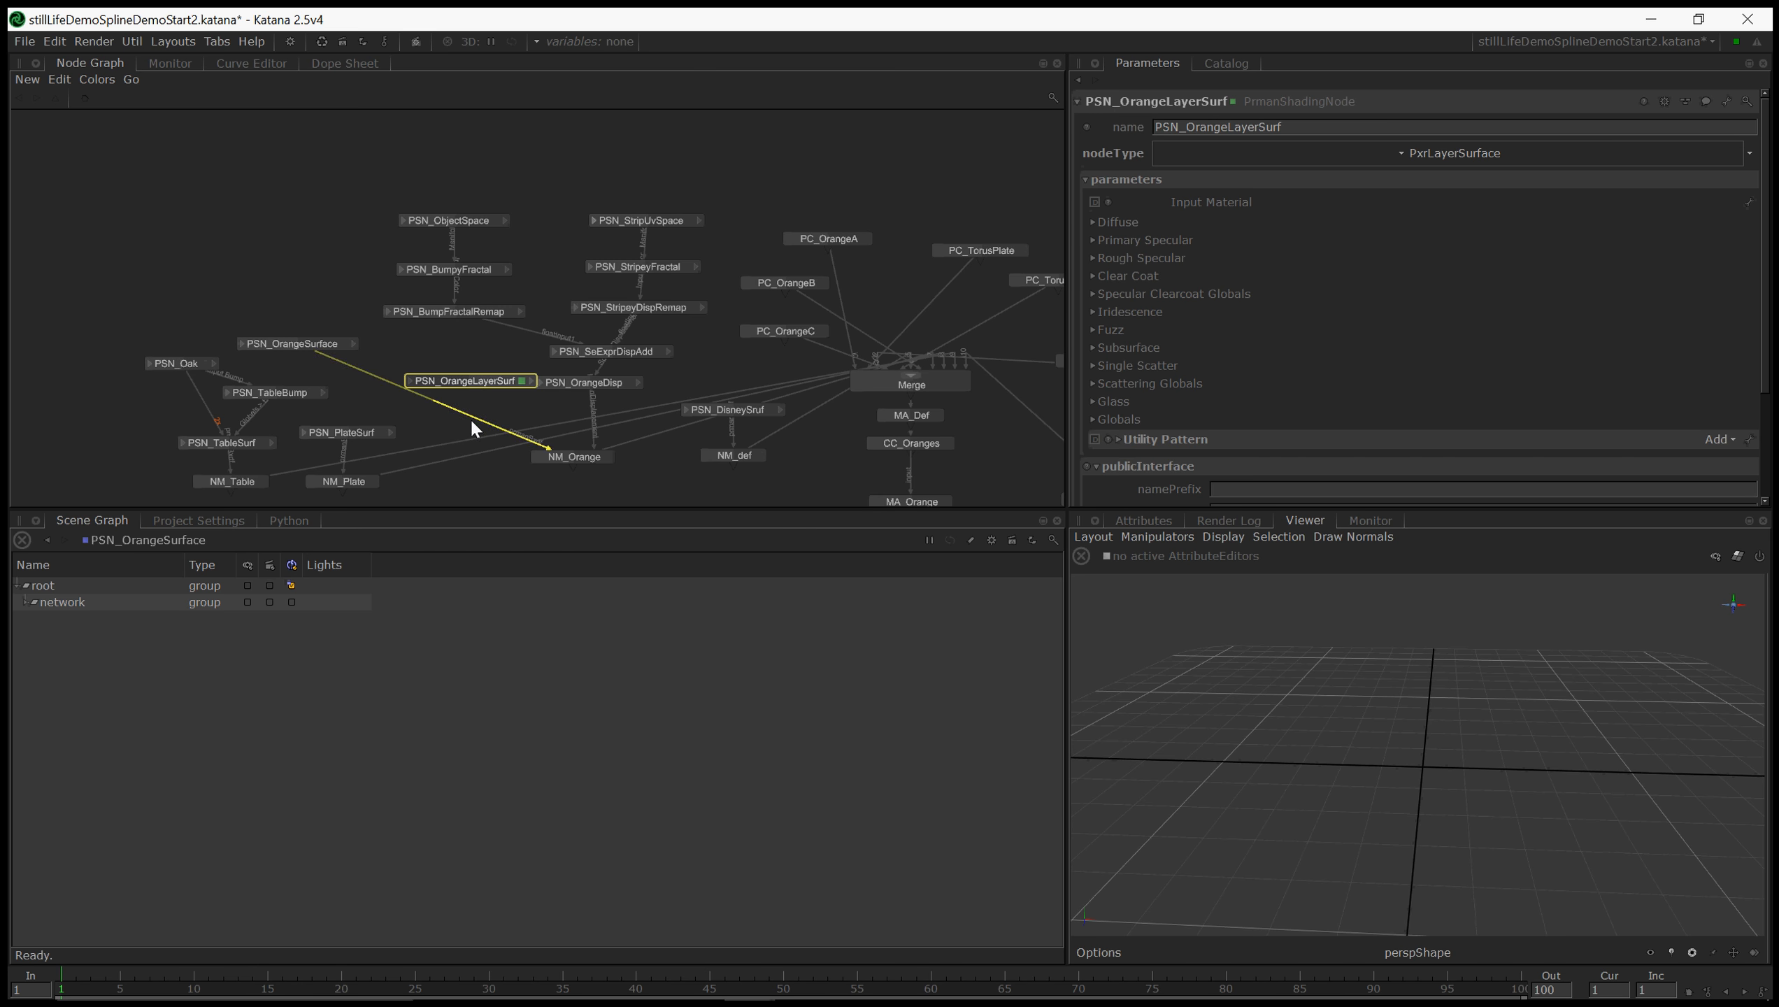
- Reposition PSN_OrangeLayerSurf below PSN_BumpFractalRemap, to the right of PSN_OrangeSurface
{"action": "left_click_drag", "start_coordinate": [478, 390], "coordinate": [436, 375]}
{"action": "middle_click_drag", "start_coordinate": [387, 372], "coordinate": [447, 352]}
{"action": "left_click_drag", "start_coordinate": [461, 350], "coordinate": [486, 359]}
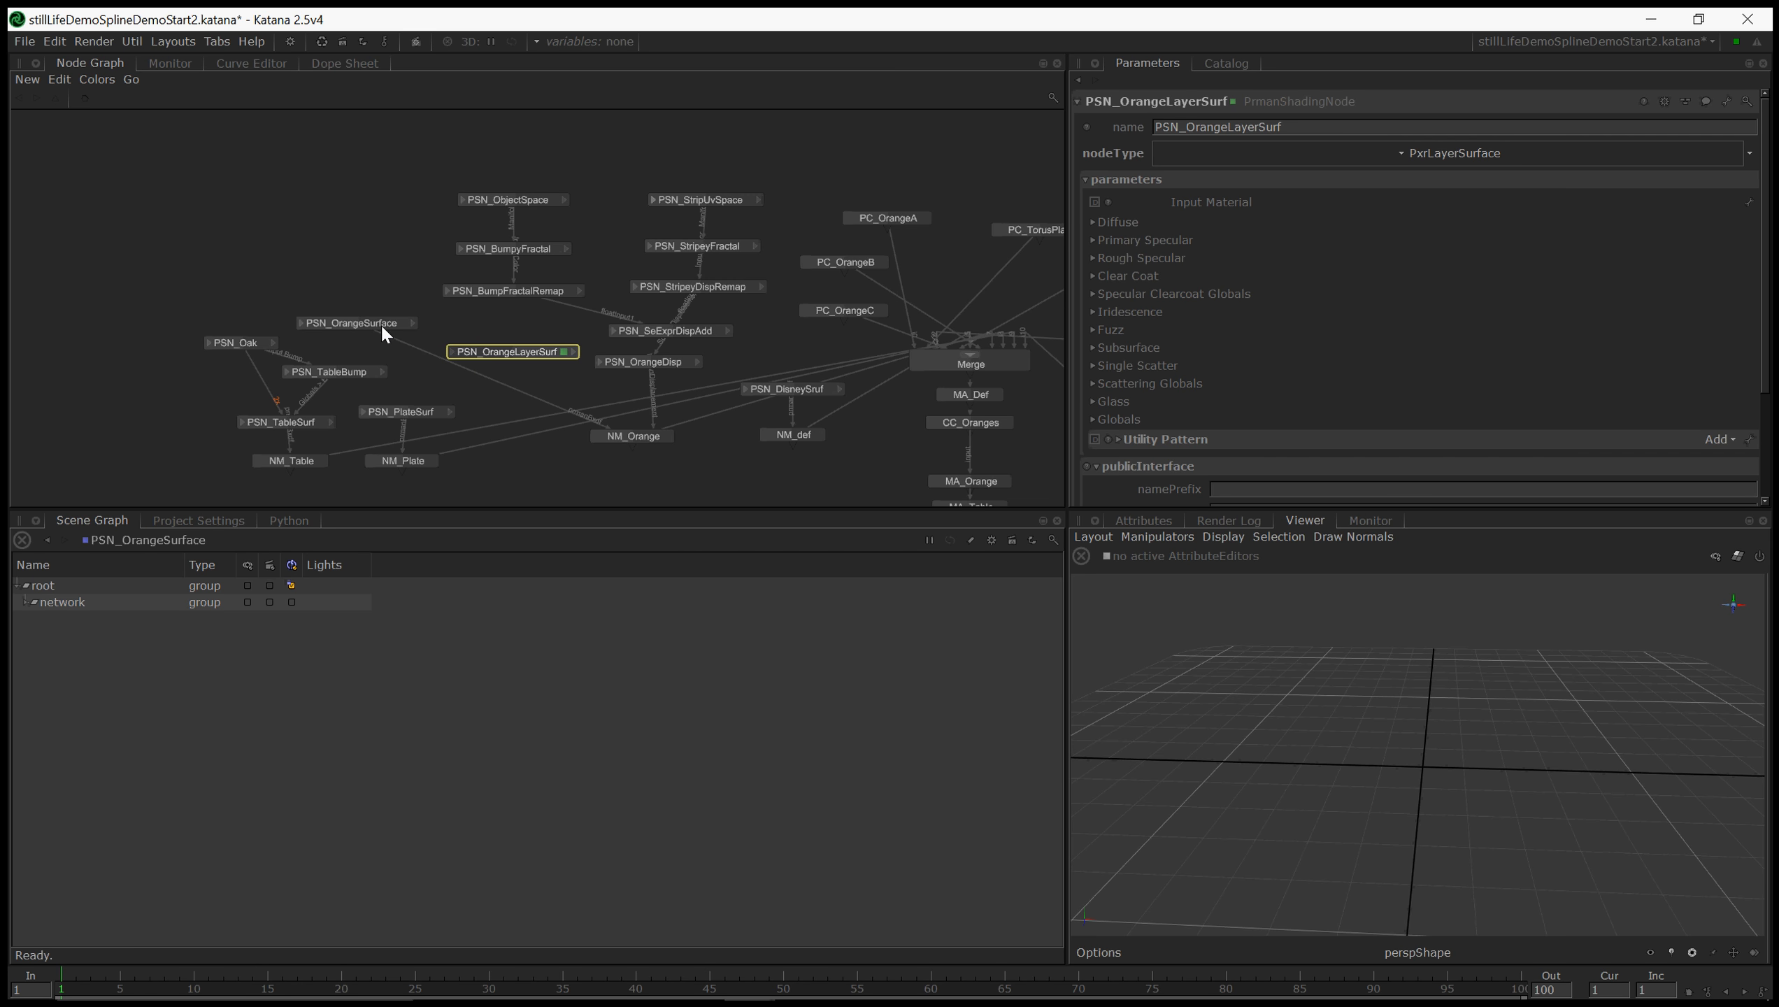
{"action": "left_click_drag", "start_coordinate": [495, 351], "coordinate": [493, 355]}
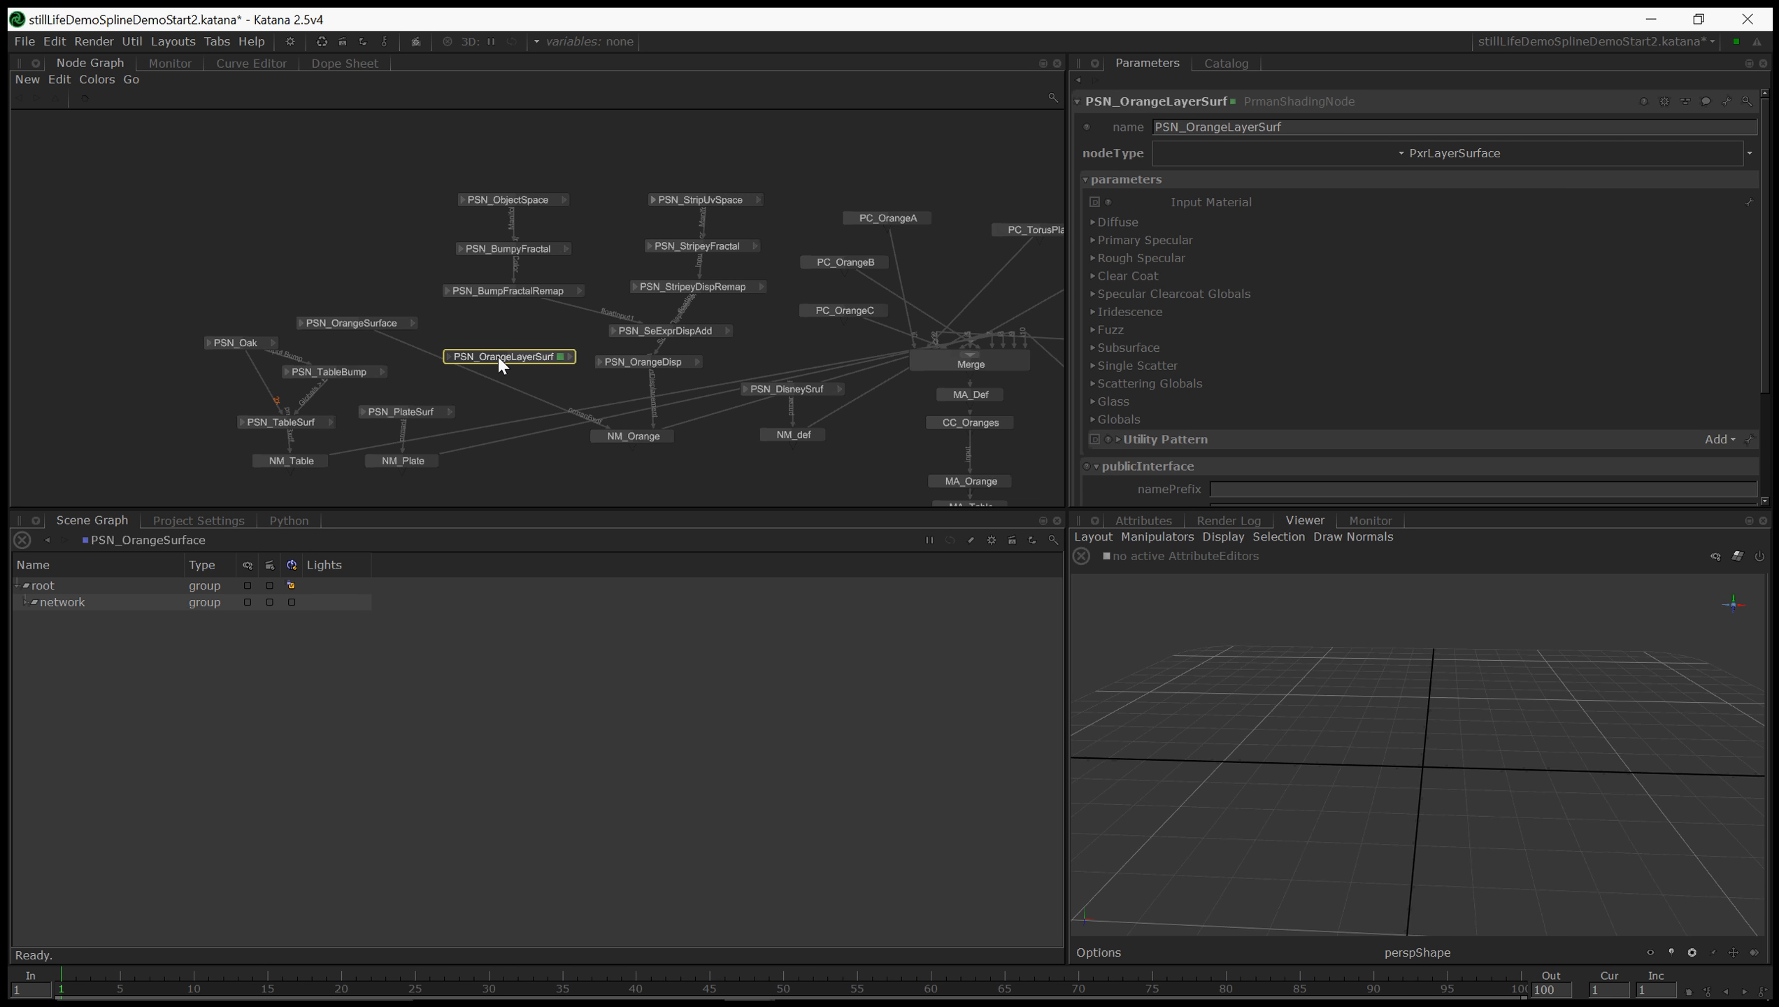
- Add another PrmanShadingNode directly above PSN_OrangeLayerSurf
{"action": "key", "text": "Tab"}
{"action": "key", "text": "Return"}
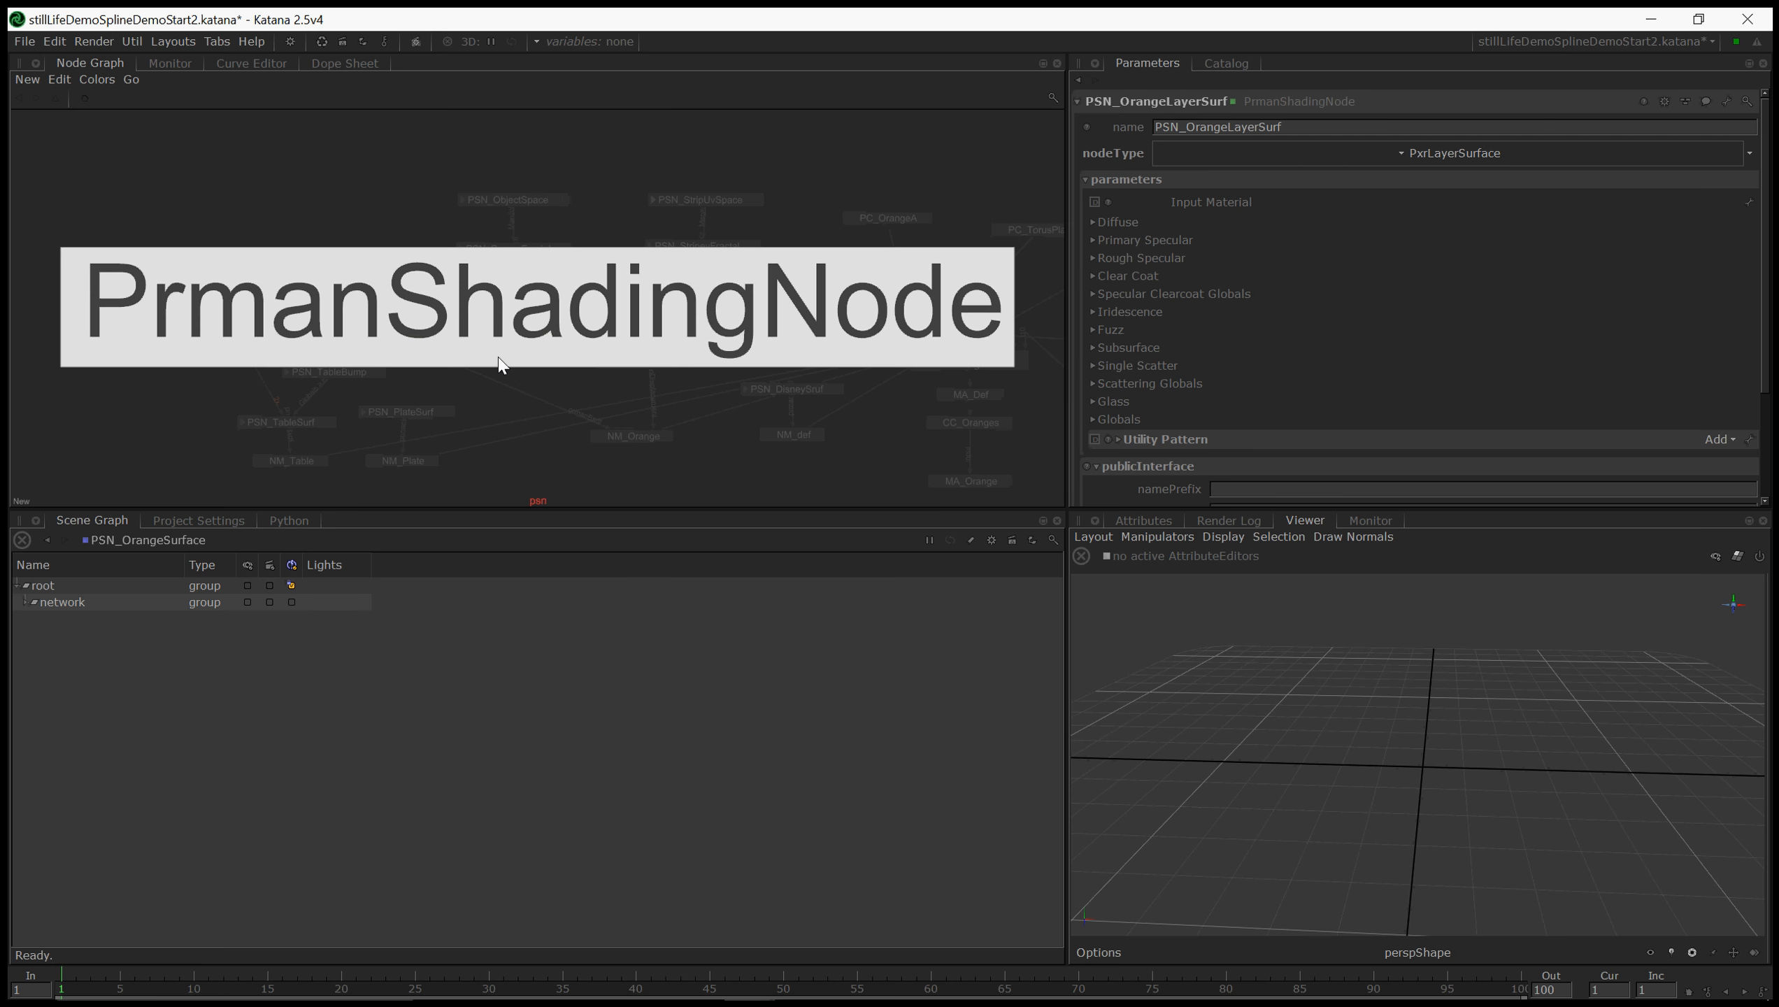
{"action": "left_click", "coordinate": [500, 332]}
{"action": "middle_click_drag", "start_coordinate": [497, 404], "coordinate": [528, 375]}
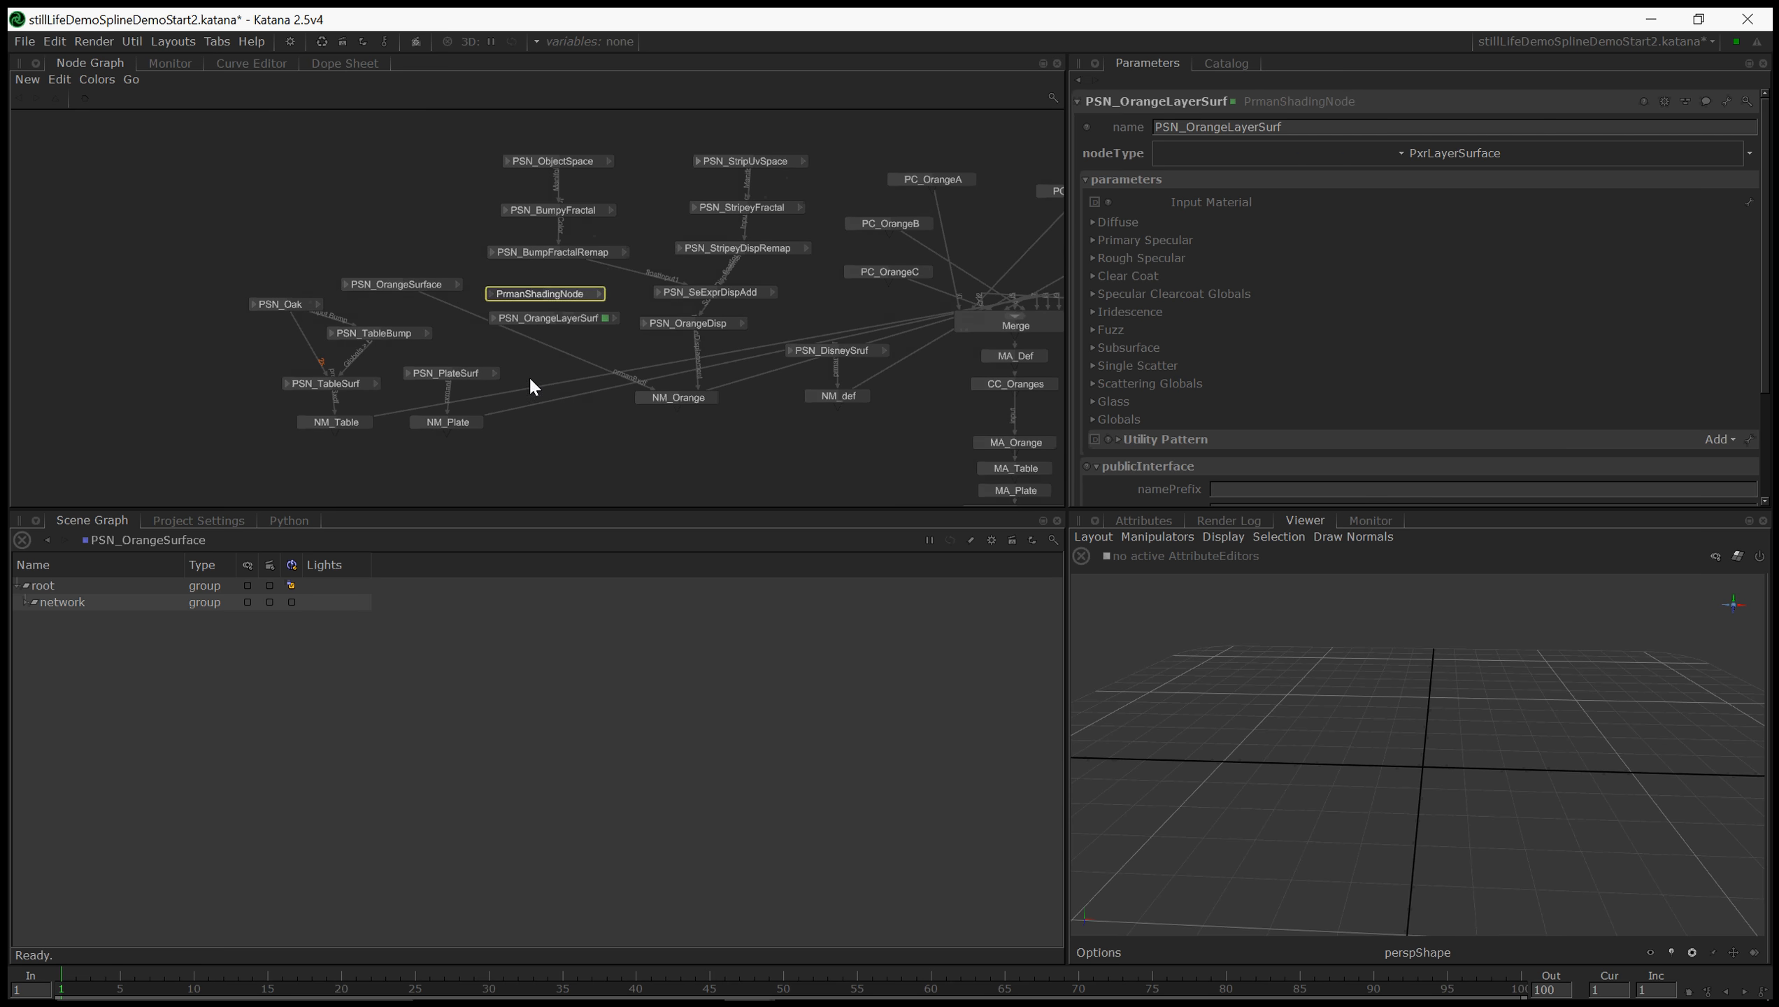
- Spread out the node graph: move the table and plate nodes down, PSN_OrangeSurface below the layer nodes, and the two layer nodes beneath PSN_BumpFractalRemap
{"action": "left_click_drag", "start_coordinate": [312, 446], "coordinate": [315, 486]}
{"action": "left_click", "coordinate": [296, 300], "text": "shift"}
{"action": "left_click_drag", "start_coordinate": [402, 285], "coordinate": [523, 285]}
{"action": "left_click", "coordinate": [438, 351]}
{"action": "left_click_drag", "start_coordinate": [528, 319], "coordinate": [481, 344]}
{"action": "left_click", "coordinate": [473, 295]}
{"action": "left_click", "coordinate": [488, 317]}
- Set the shading node above PSN_OrangeLayerSurf to type PxrLayerMixer and rename it PSN_OrangeLayerMixer
{"action": "double_click", "coordinate": [521, 323]}
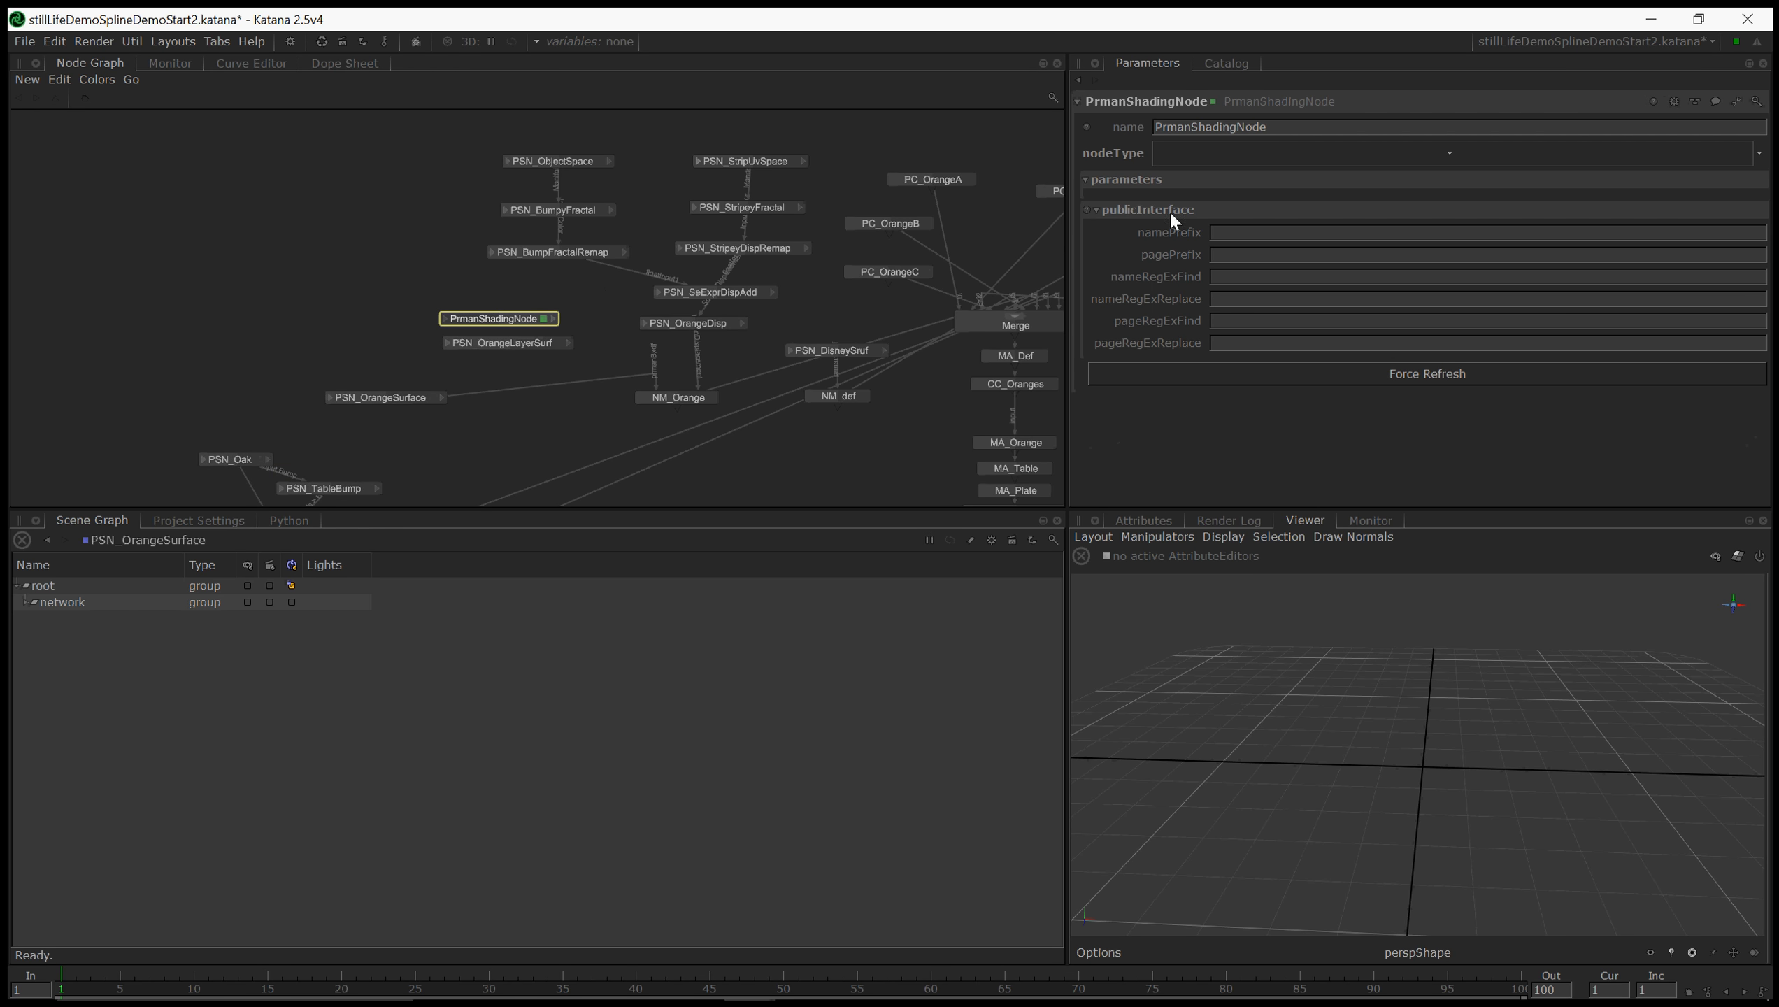
{"action": "left_click", "coordinate": [1249, 156]}
{"action": "type", "text": "LayerMix"}
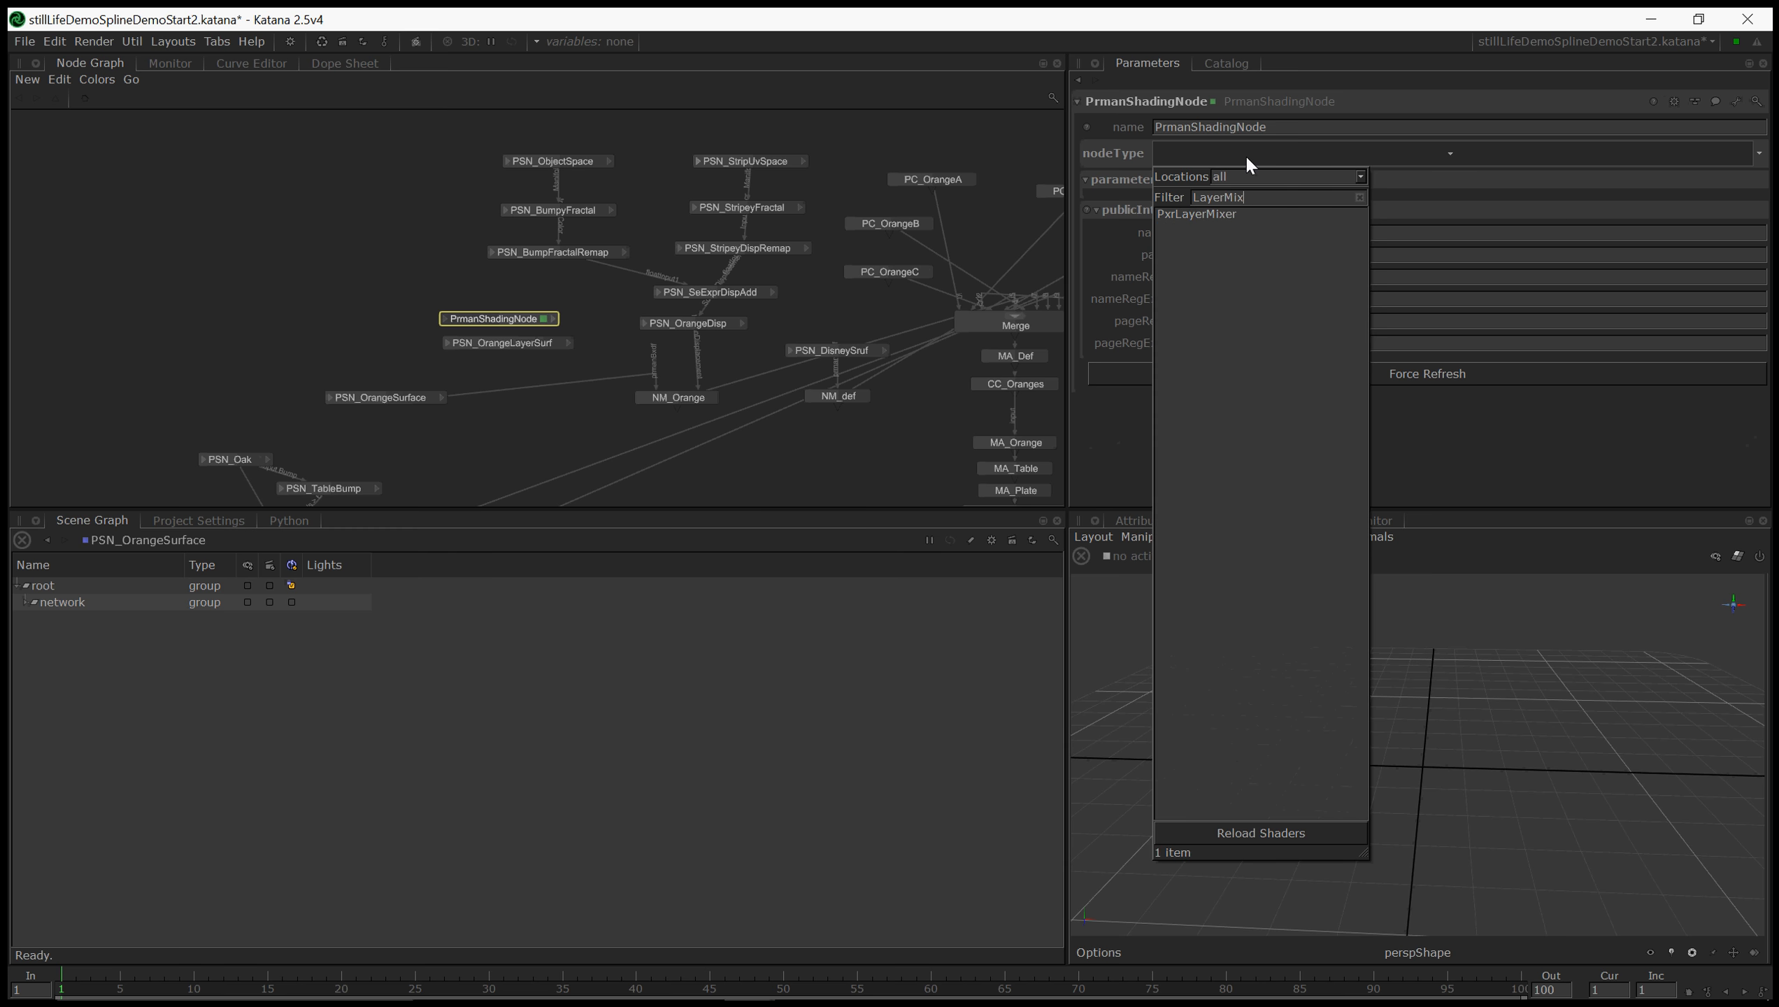
{"action": "key", "text": "Down"}
{"action": "key", "text": "Return"}
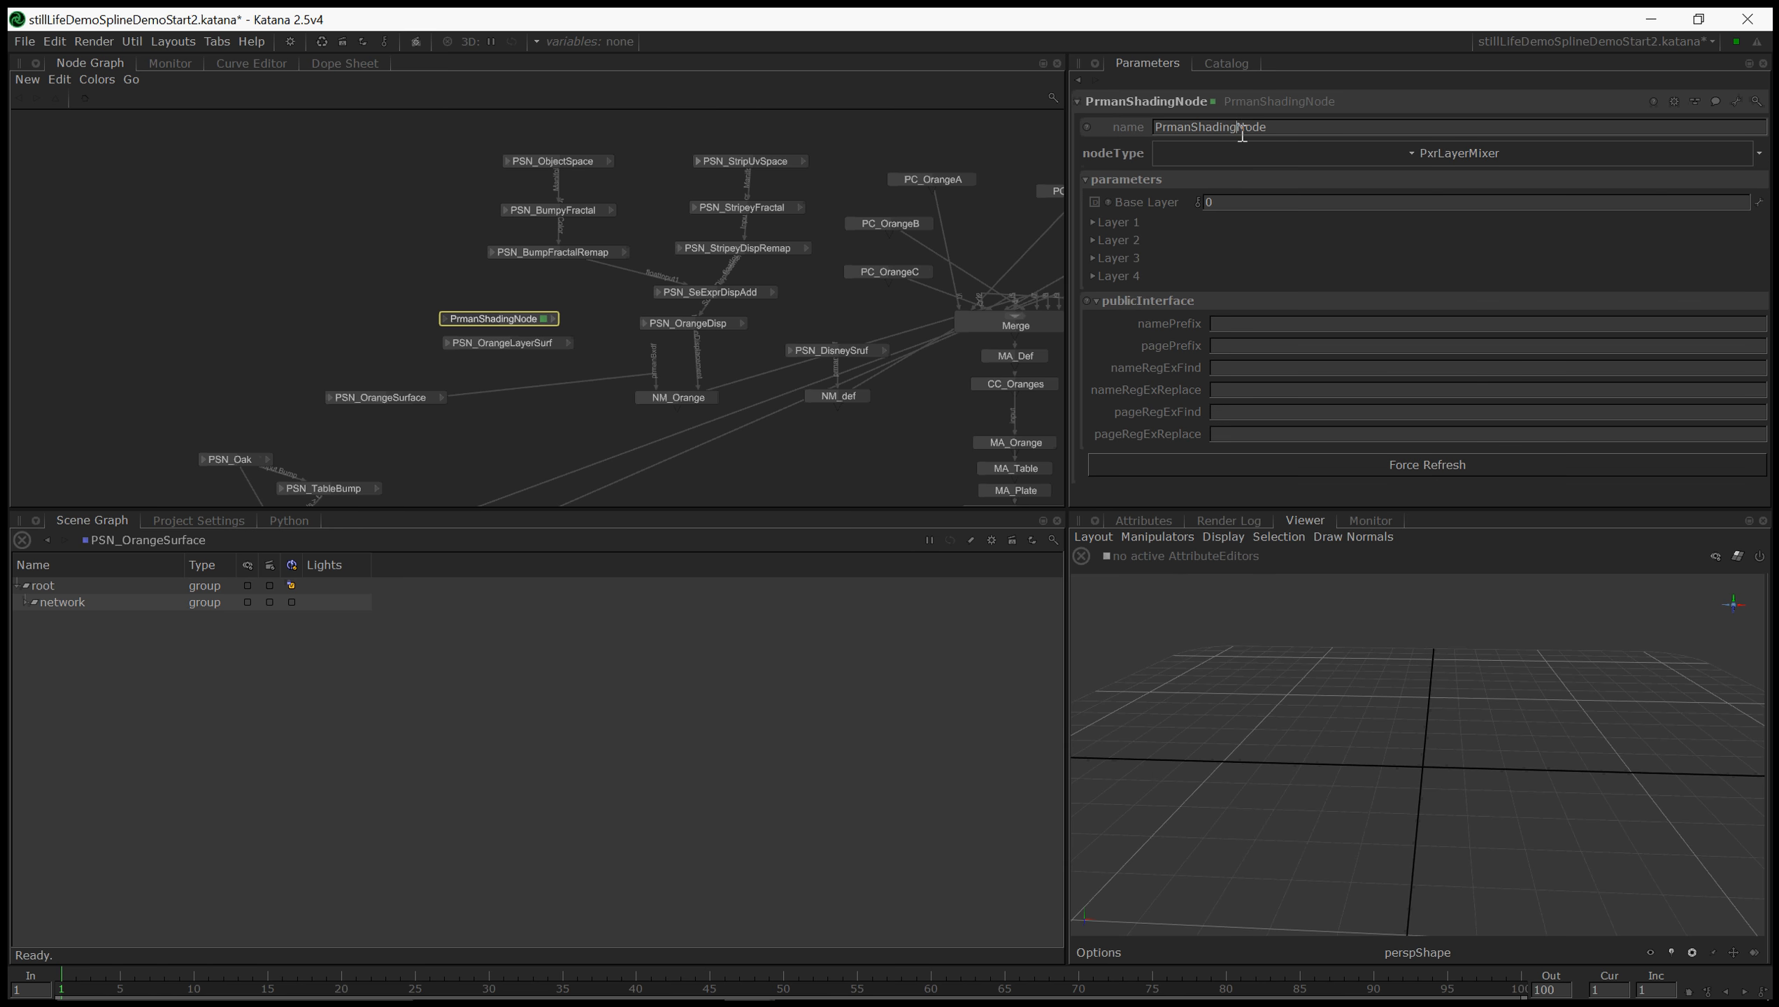
{"action": "type", "text": "PSN_OrangeLayerMixer"}
{"action": "key", "text": "Return"}
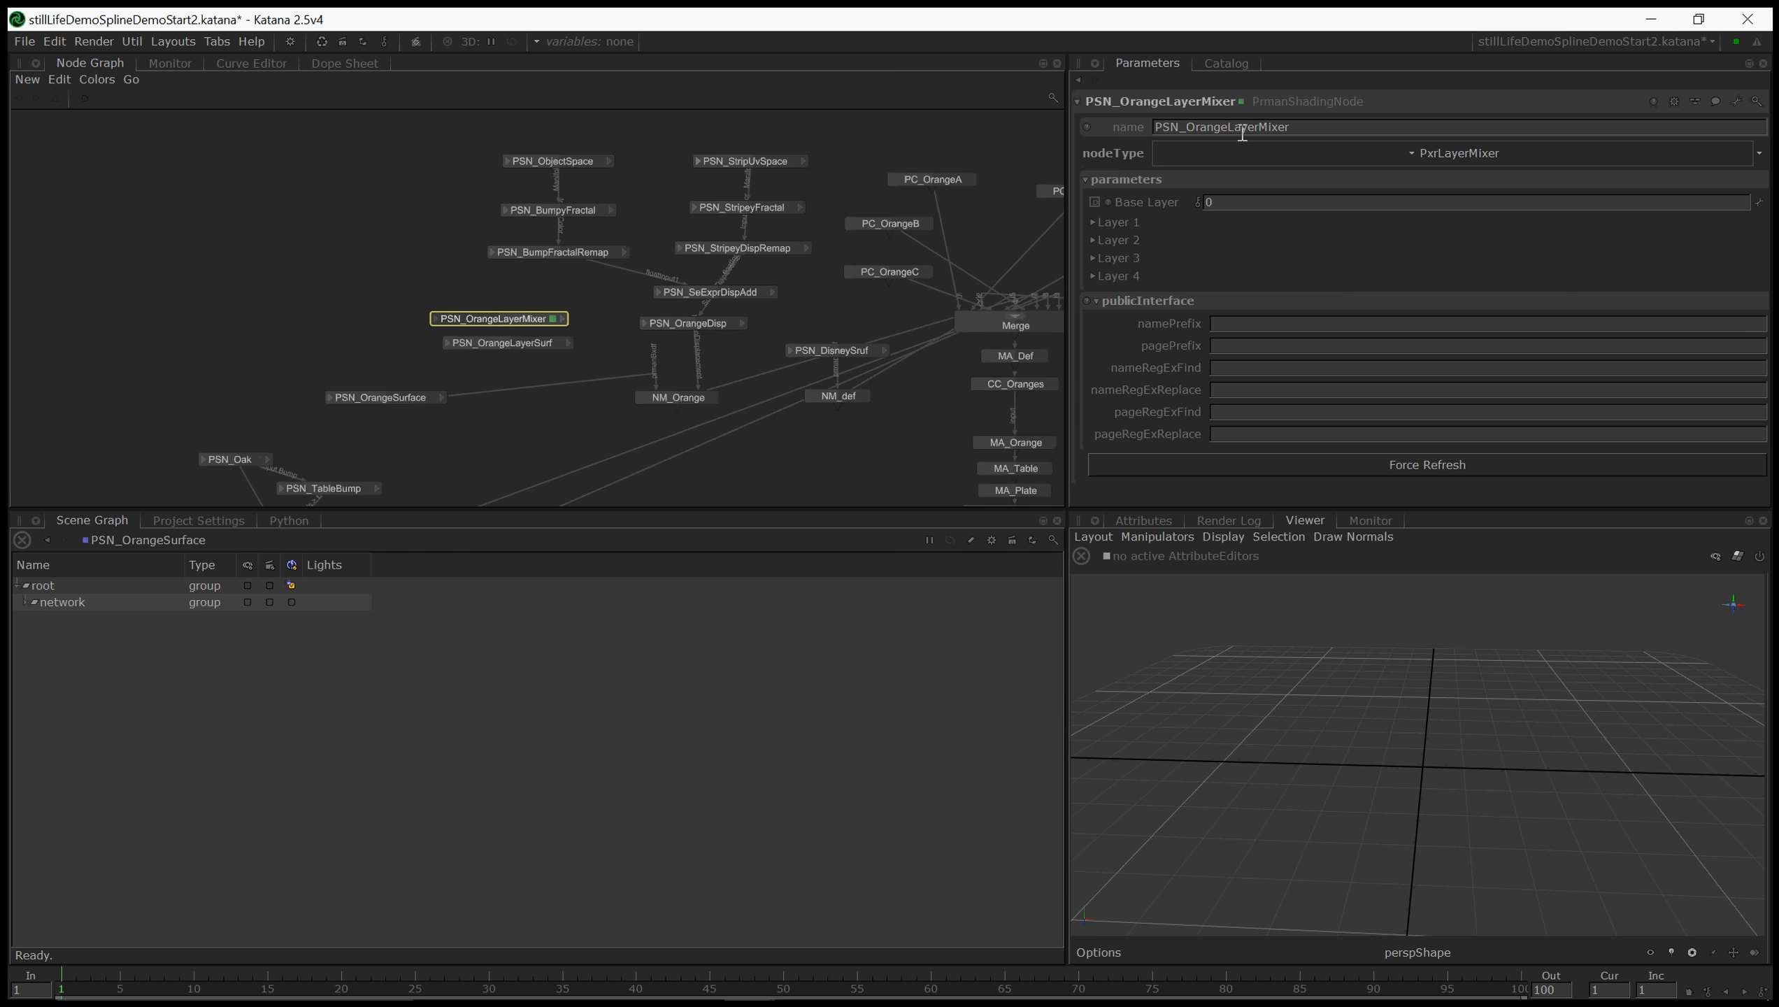
- Connect PSN_OrangeLayerMixer's pxrMaterialOut to the material input of PSN_OrangeLayerSurf and space the two nodes apart
{"action": "left_click", "coordinate": [561, 320]}
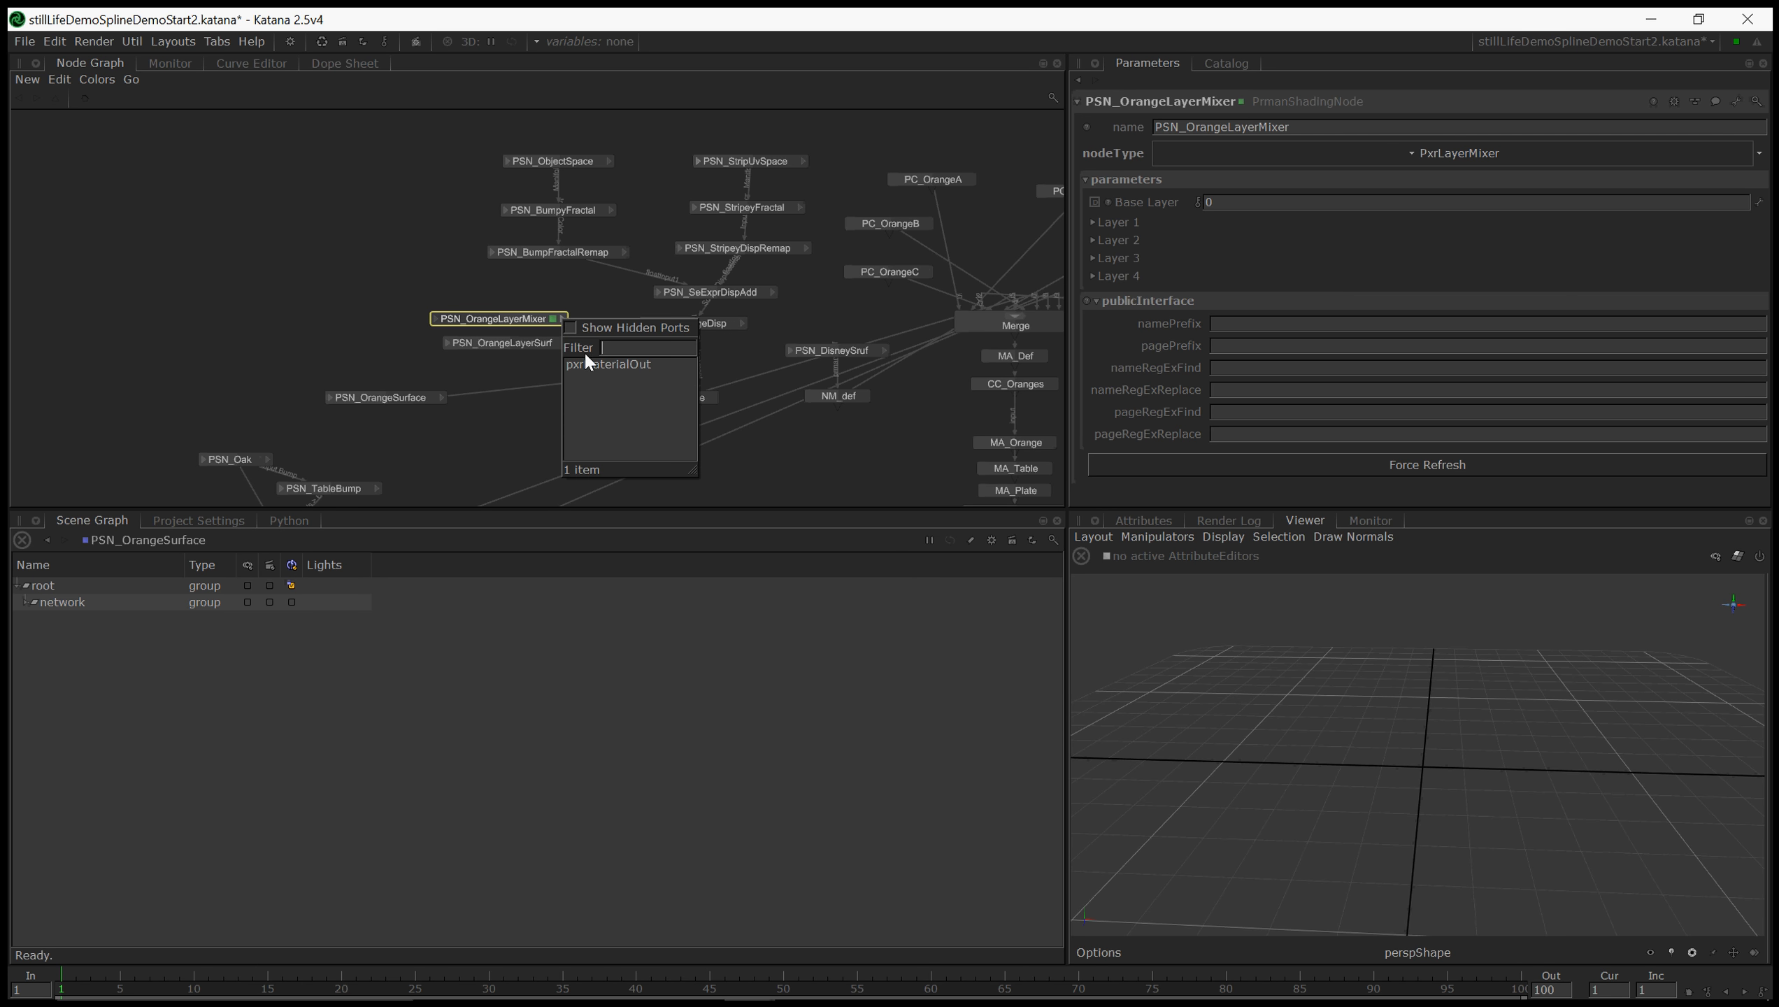
{"action": "left_click", "coordinate": [586, 357]}
{"action": "left_click", "coordinate": [529, 344]}
{"action": "left_click", "coordinate": [557, 354]}
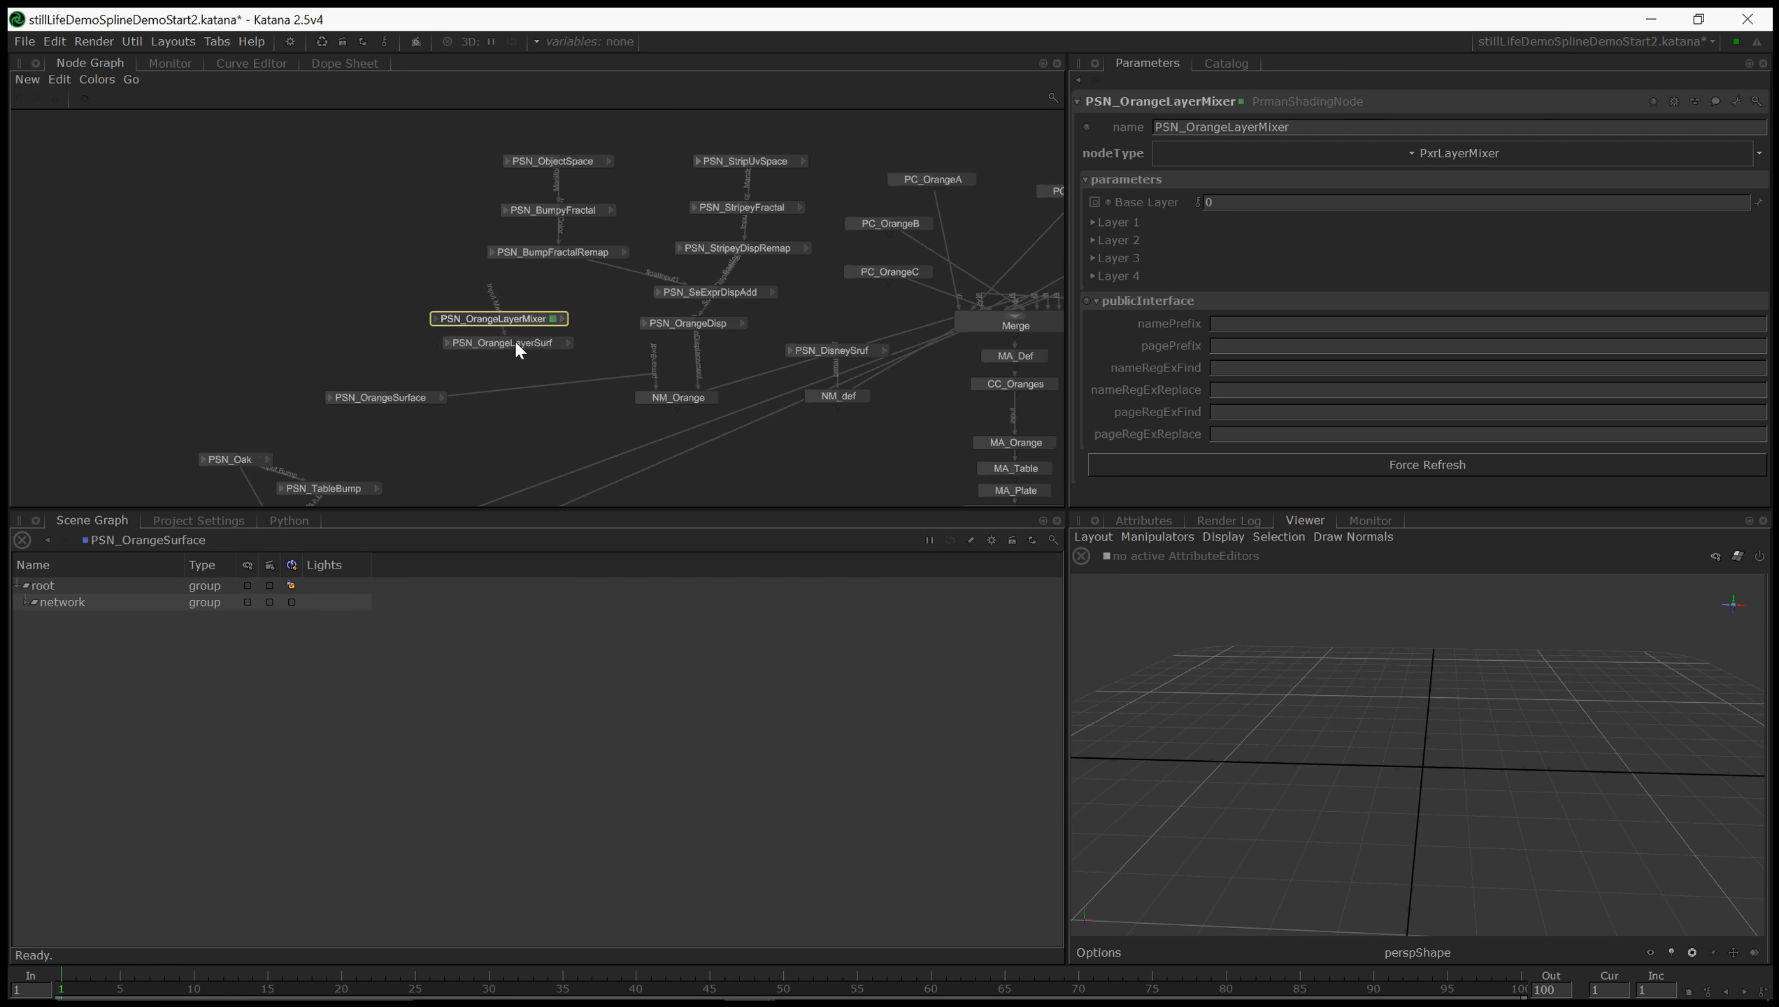
{"action": "left_click", "coordinate": [516, 321]}
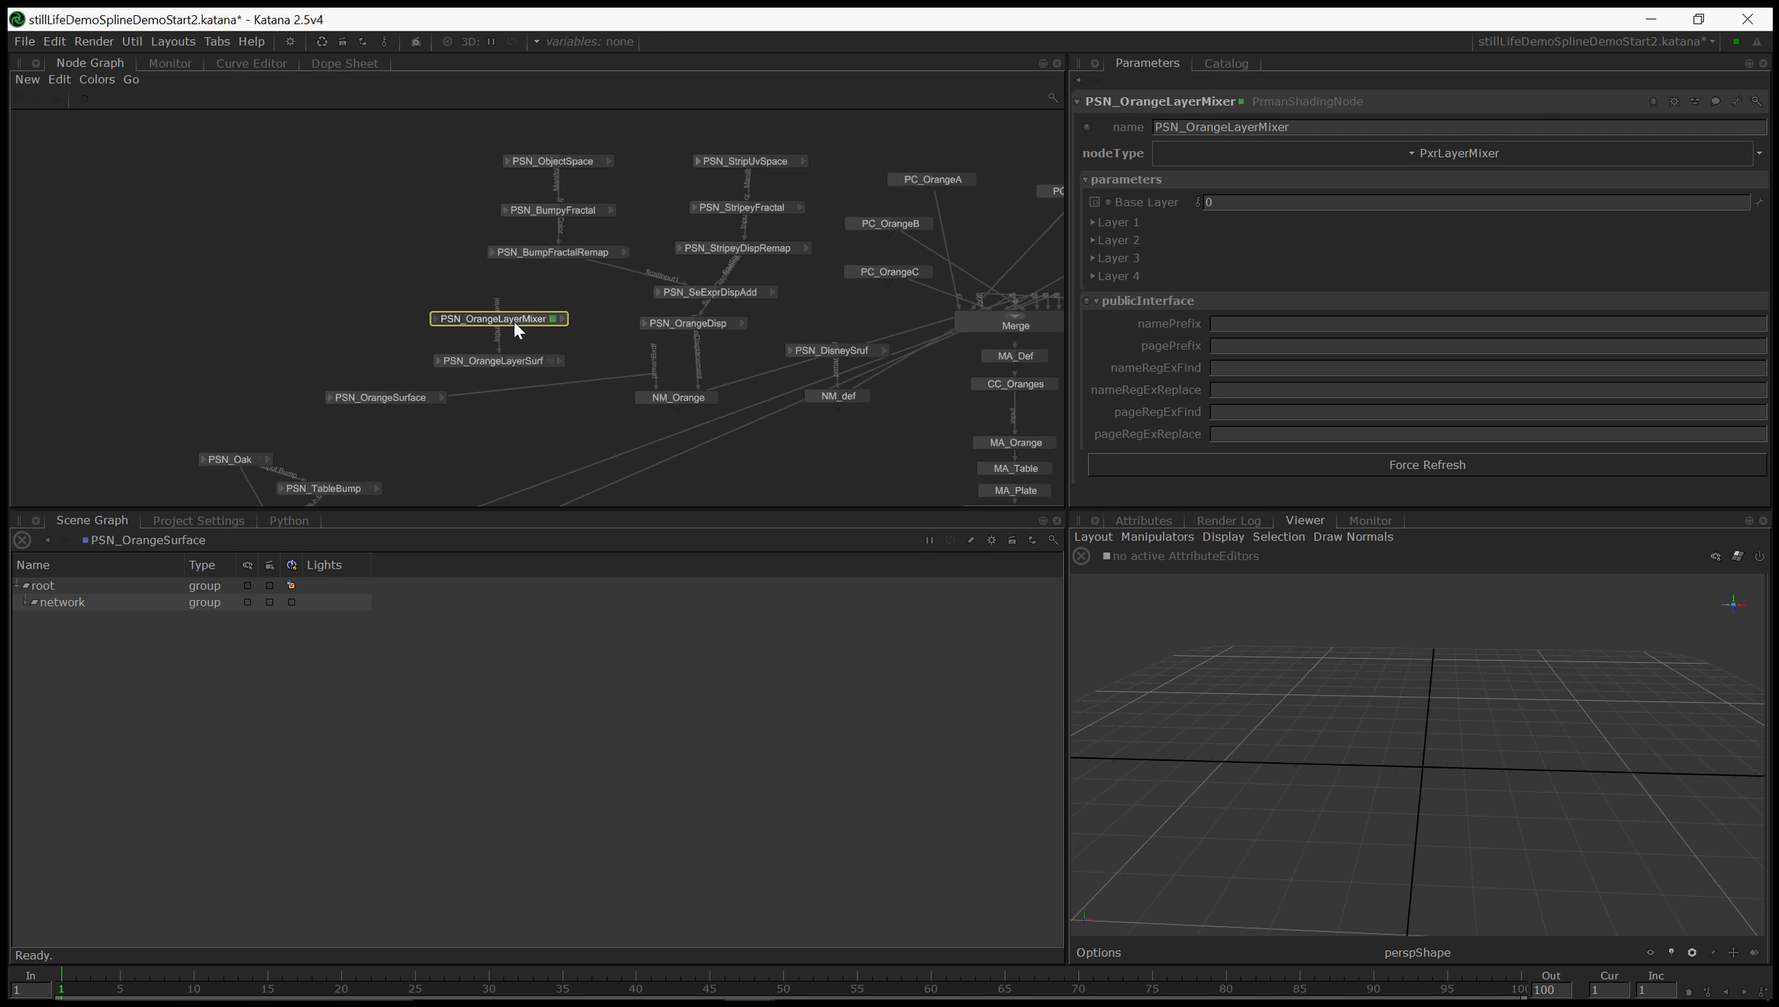
{"action": "left_click_drag", "start_coordinate": [516, 326], "coordinate": [516, 330]}
- Add a PrmanShadingNode above and to the left of PSN_OrangeLayerMixer and rename it PSN_OrangeSkinLayer
{"action": "key", "text": "Tab"}
{"action": "key", "text": "Return"}
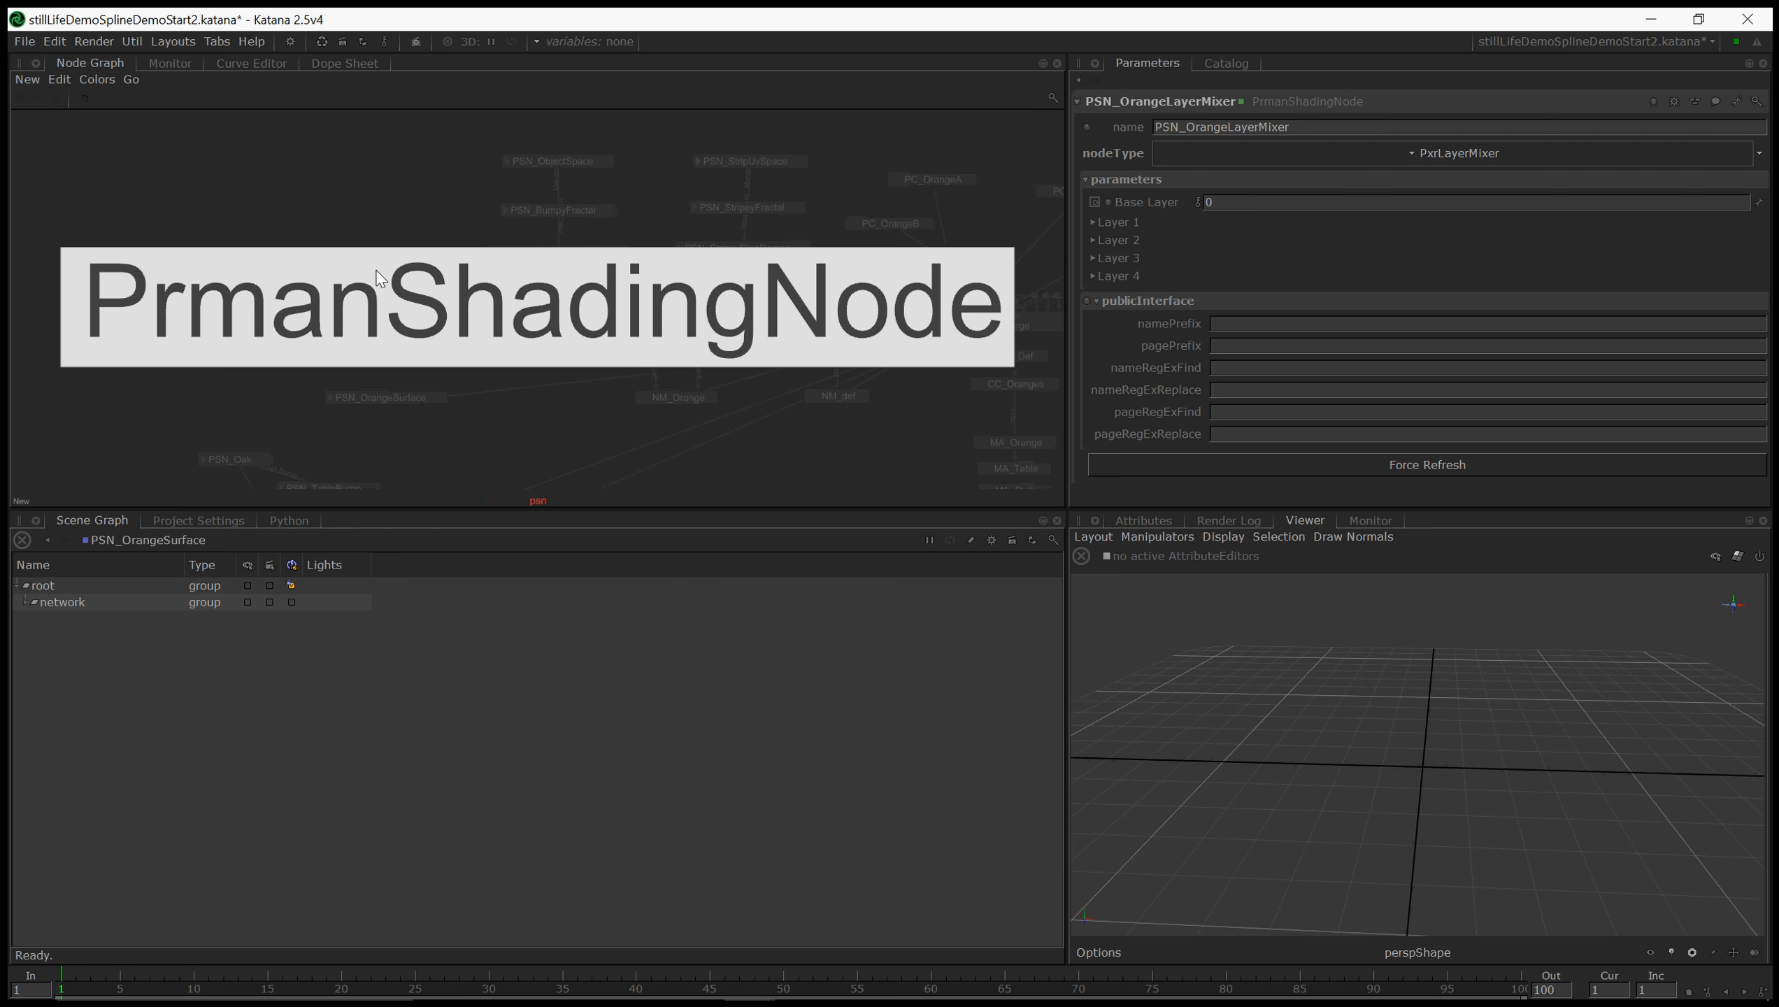
{"action": "key", "text": "e"}
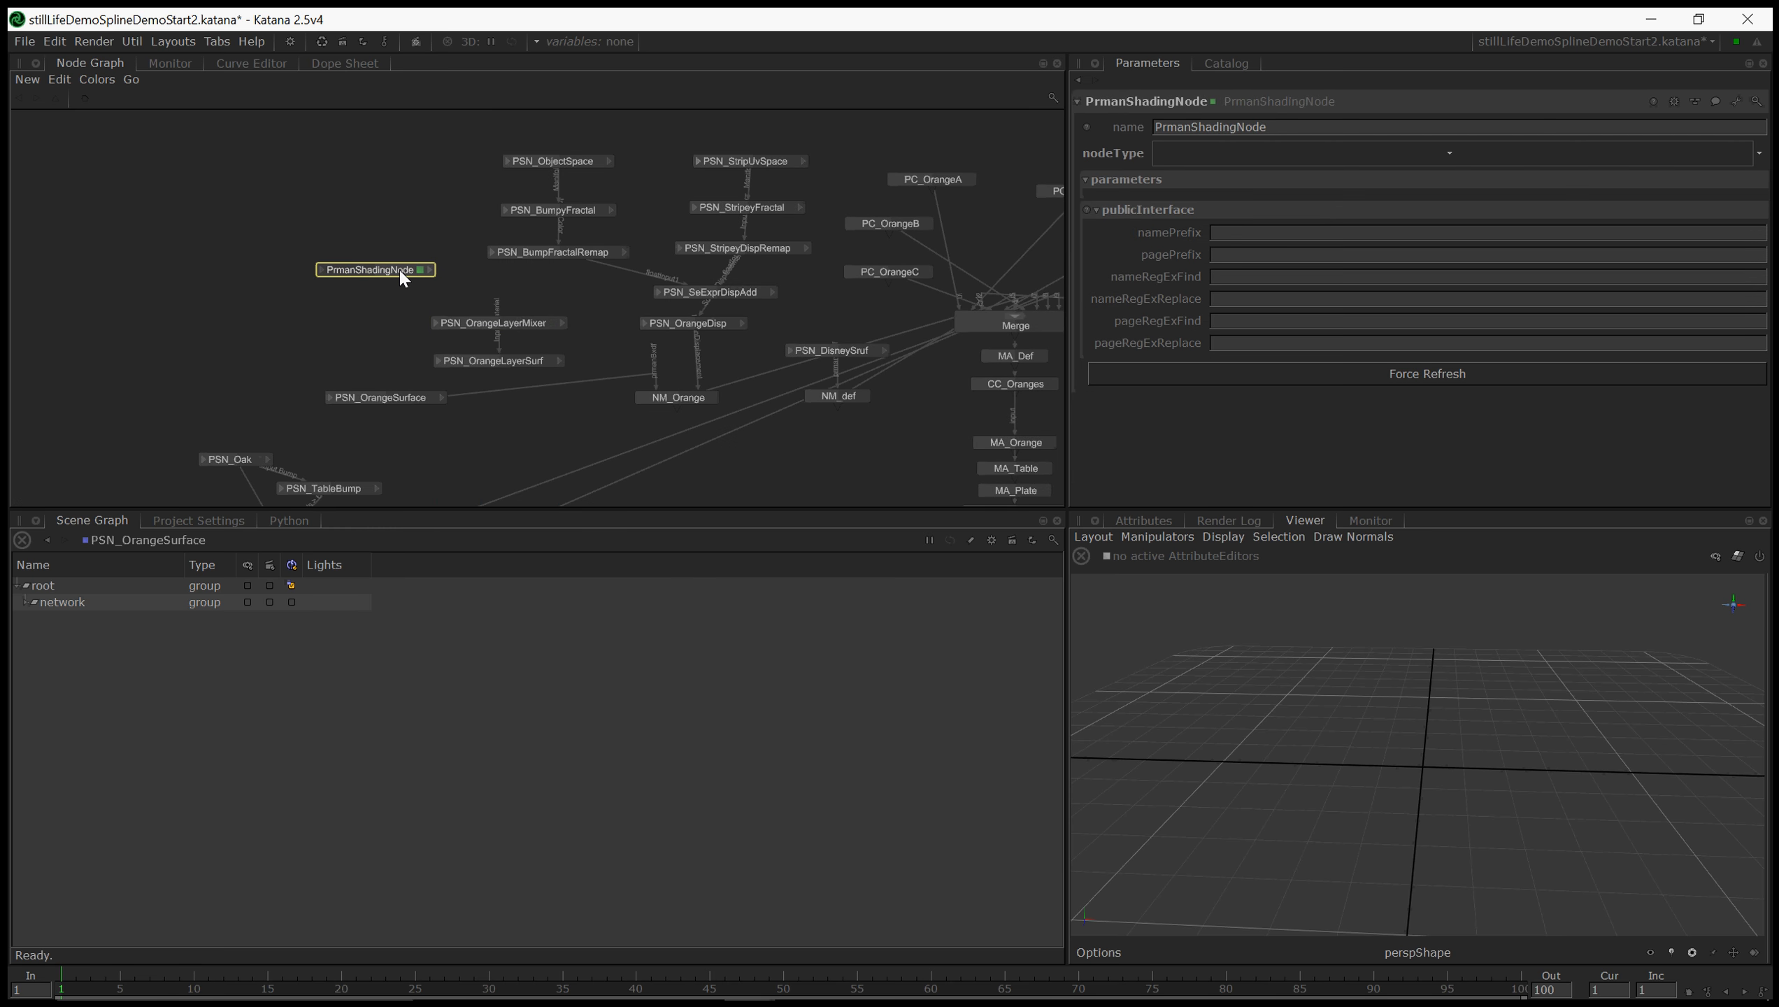
{"action": "double_click", "coordinate": [1200, 133]}
{"action": "type", "text": "PSN"}
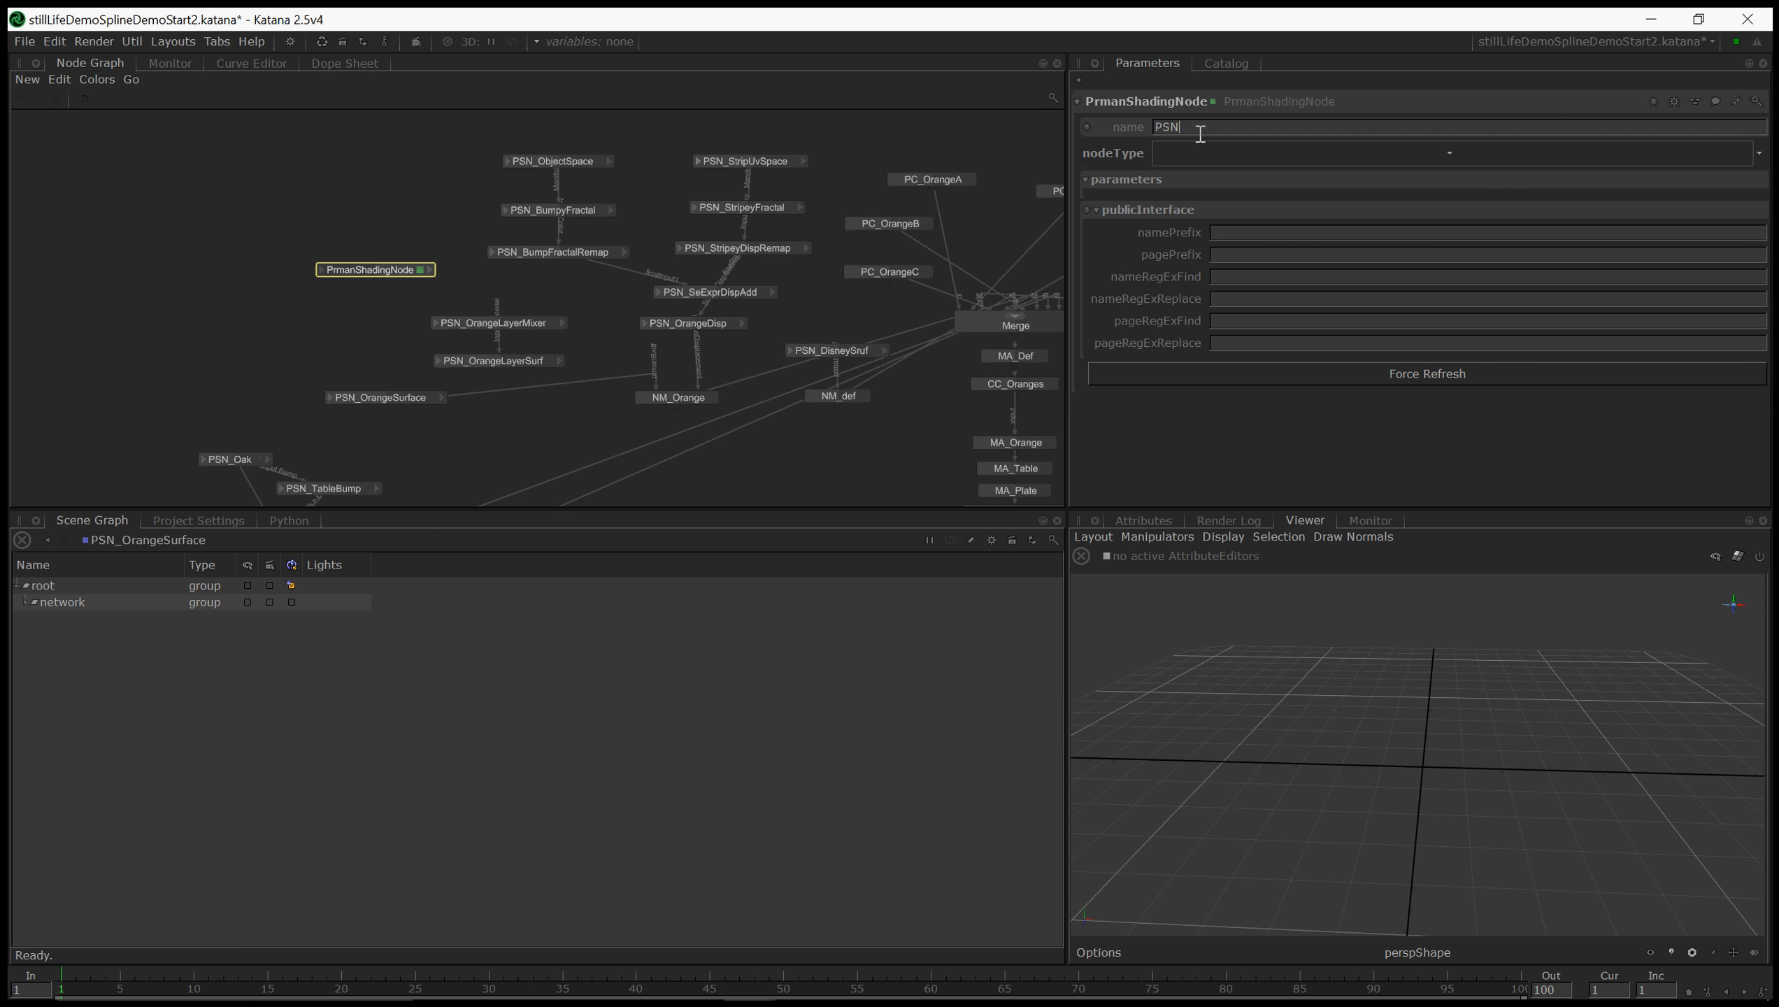
{"action": "type", "text": "_OrangeSkinLayer"}
{"action": "key", "text": "Return"}
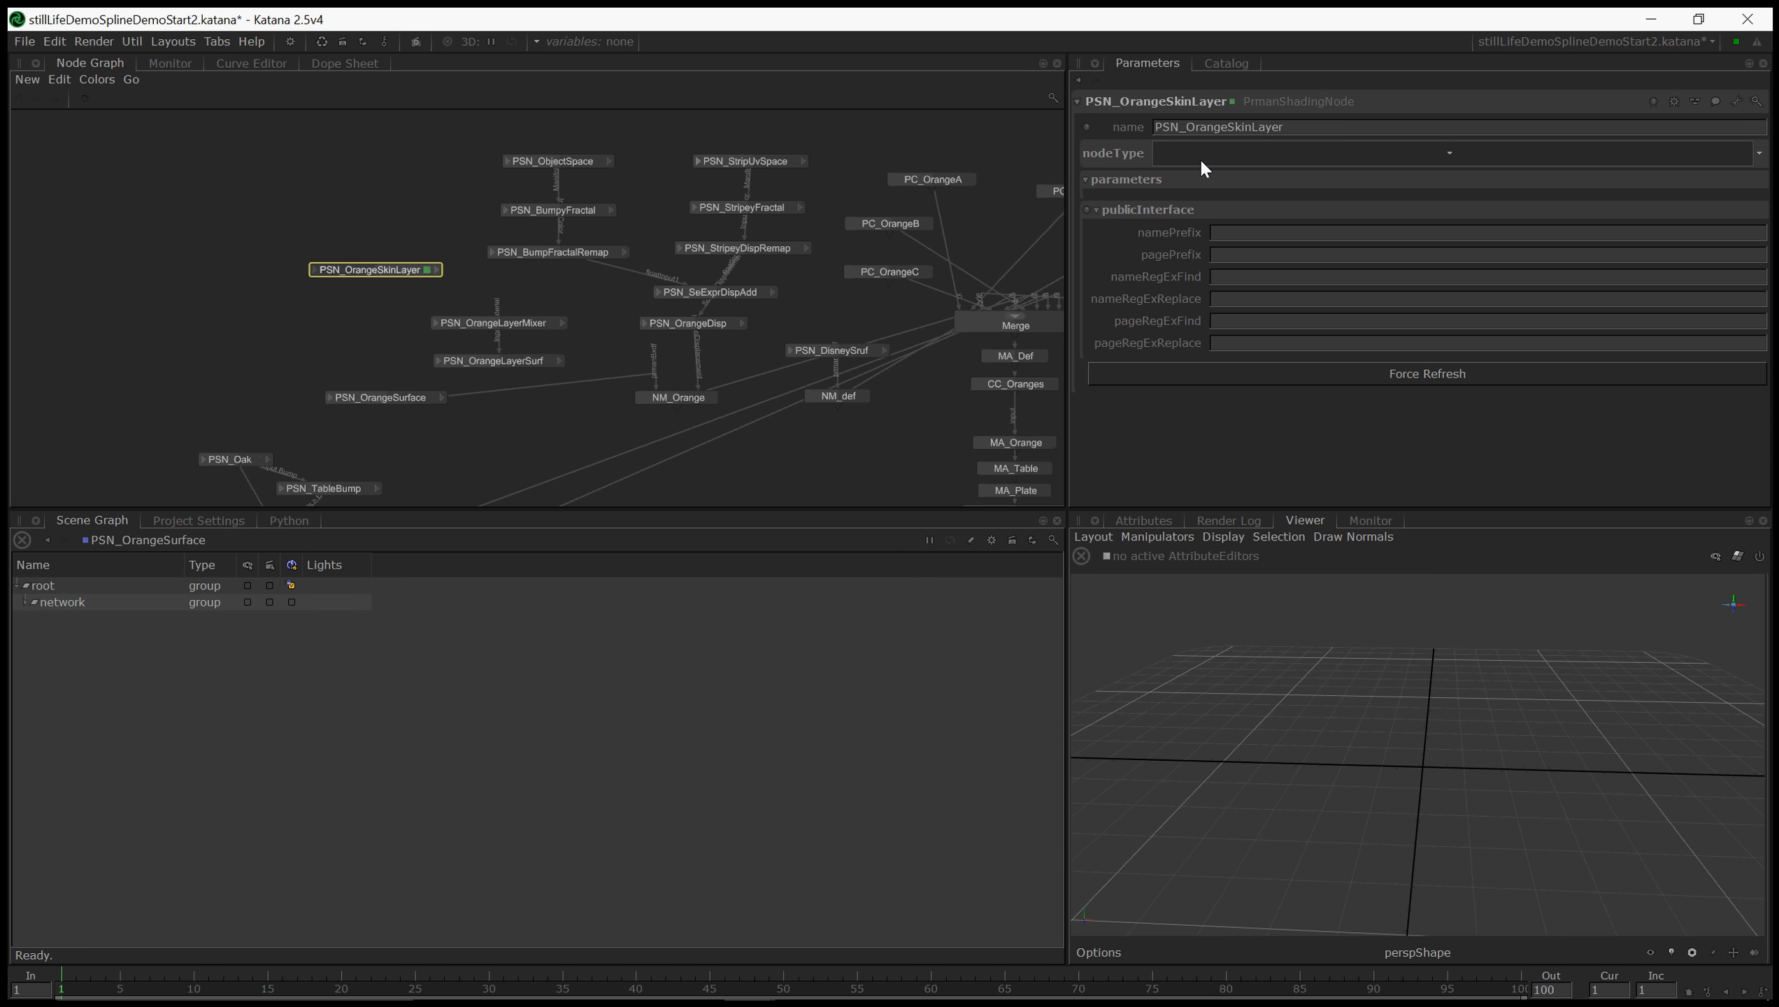
- Set the node type of PSN_OrangeSkinLayer to PxrLayer
{"action": "left_click", "coordinate": [1204, 162]}
{"action": "type", "text": "layer"}
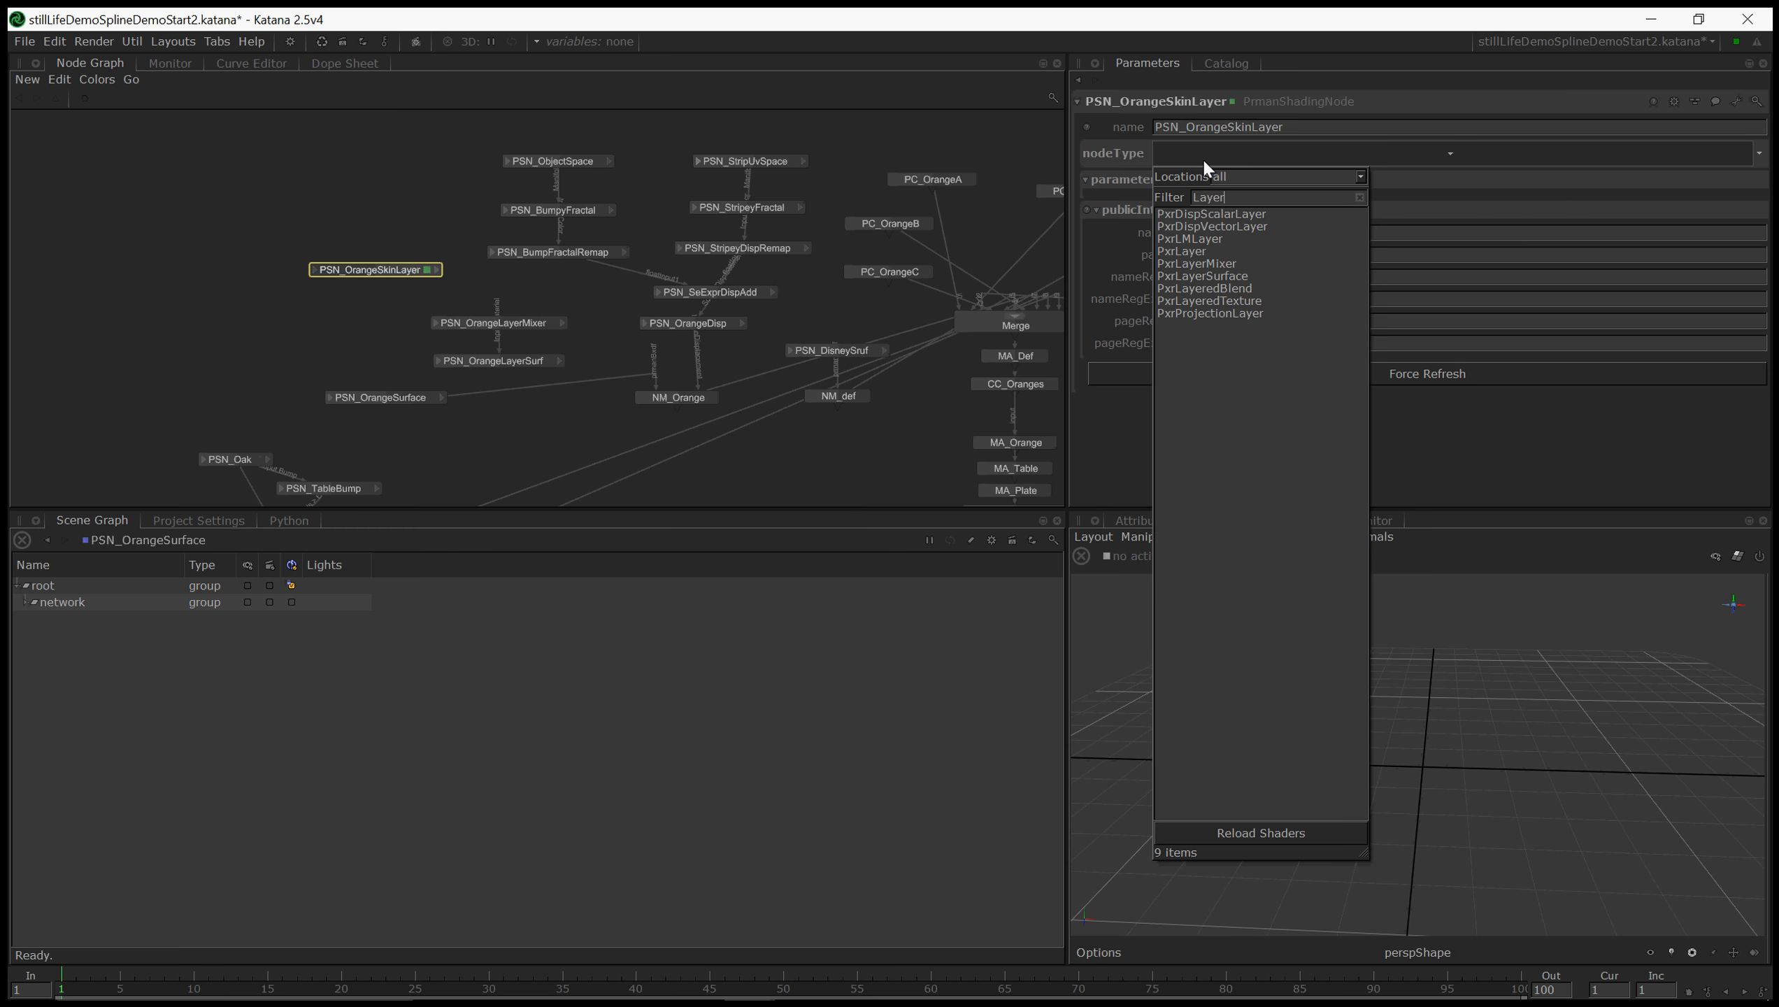
{"action": "left_click", "coordinate": [1184, 248]}
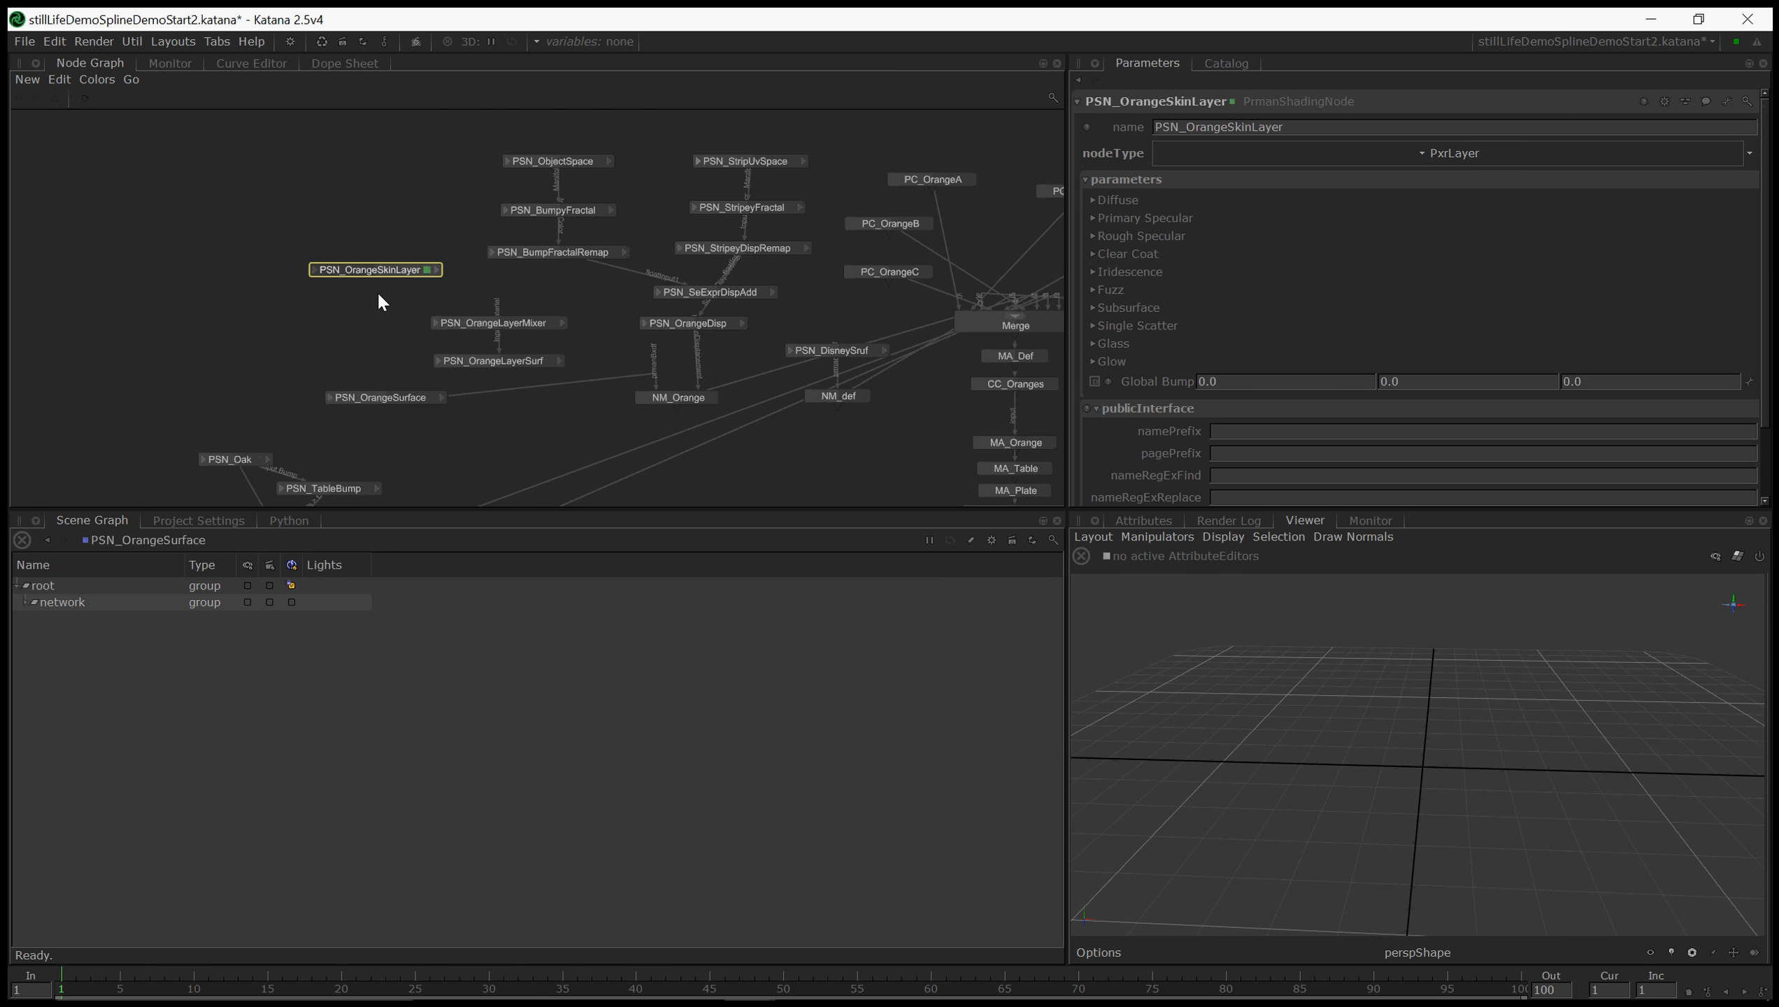
- Move PSN_OrangeSurface aside and copy its diffuse color, 0.7114 0.2631 0.0000, onto the diffuse color of PSN_OrangeSkinLayer
{"action": "left_click_drag", "start_coordinate": [384, 399], "coordinate": [273, 352]}
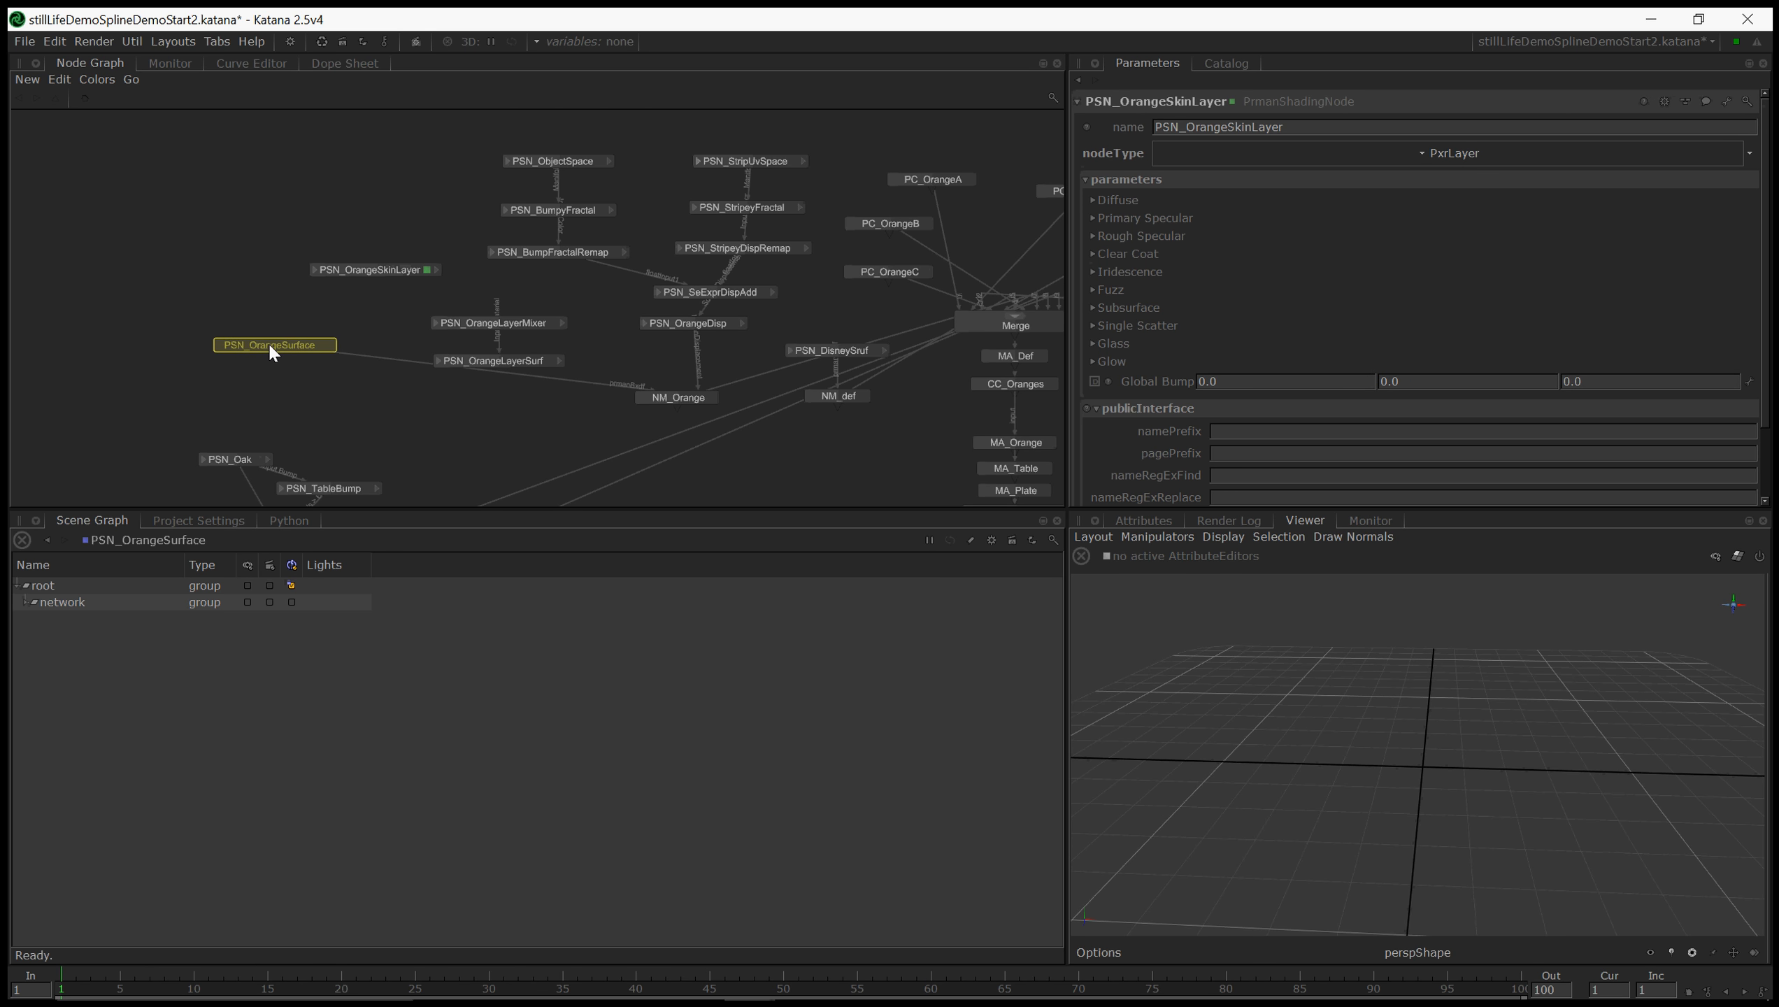
{"action": "double_click", "coordinate": [271, 347]}
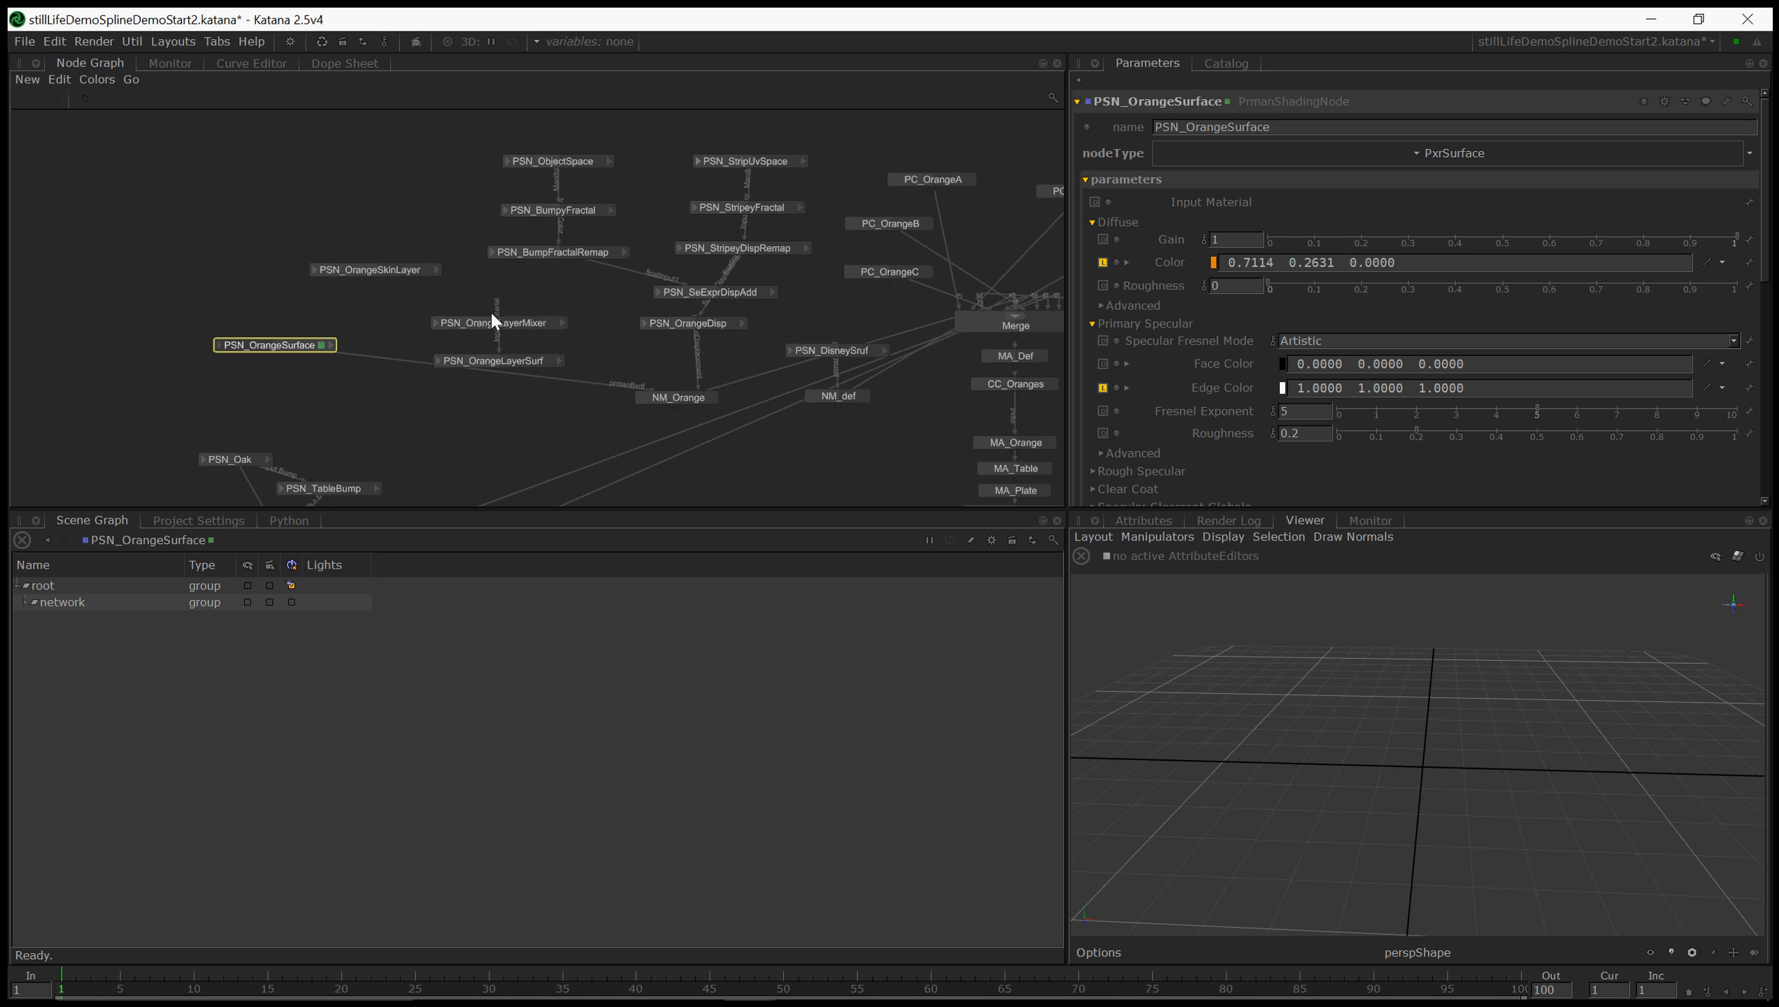
{"action": "double_click", "coordinate": [421, 270]}
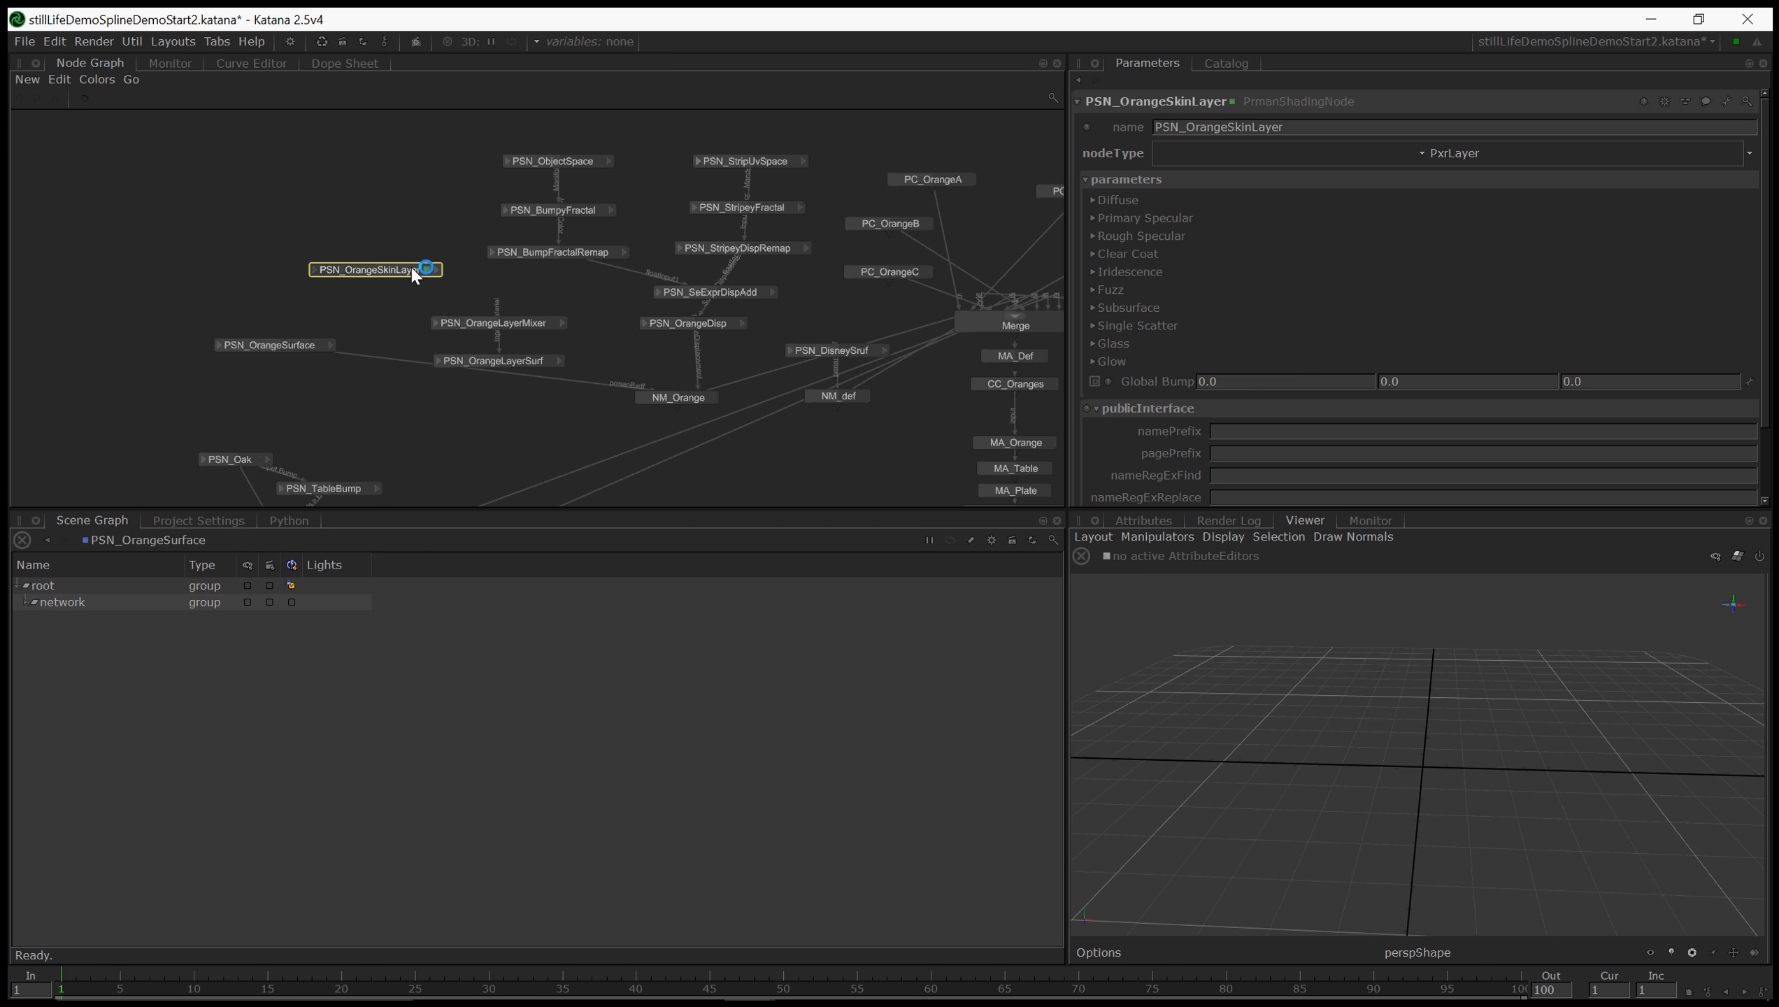
{"action": "double_click", "coordinate": [310, 345]}
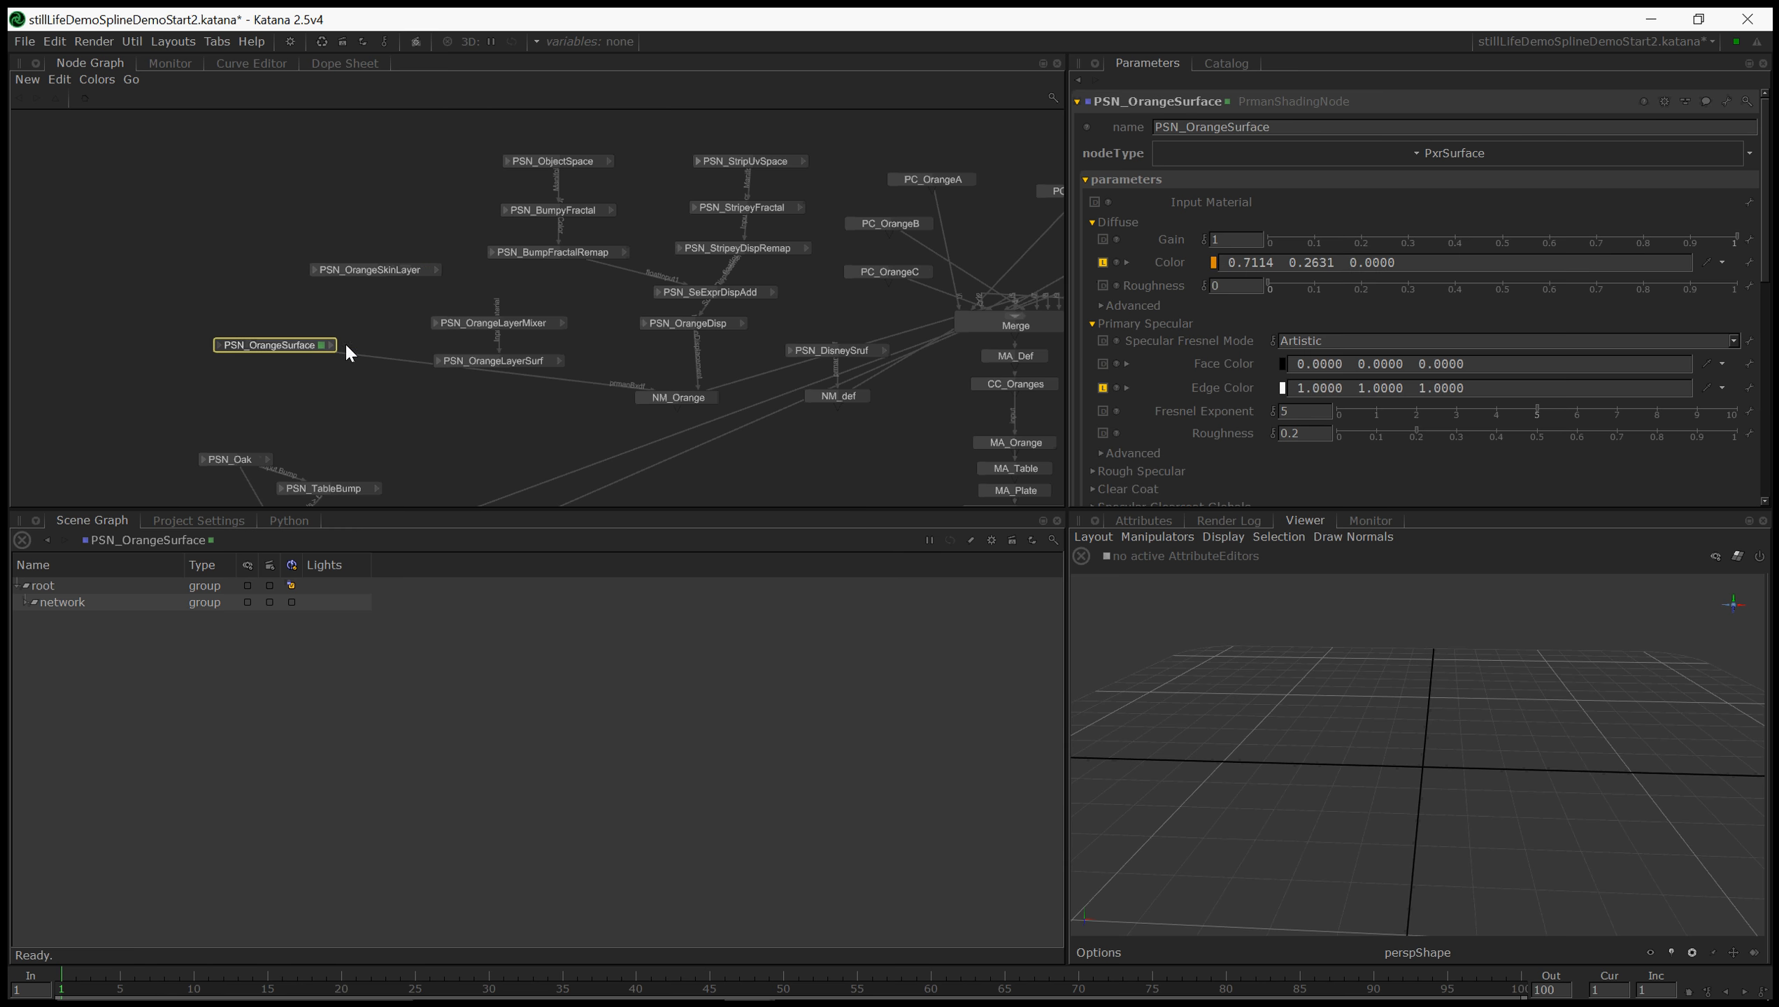
{"action": "right_click", "coordinate": [1213, 264]}
{"action": "left_click", "coordinate": [1231, 276]}
{"action": "double_click", "coordinate": [359, 270]}
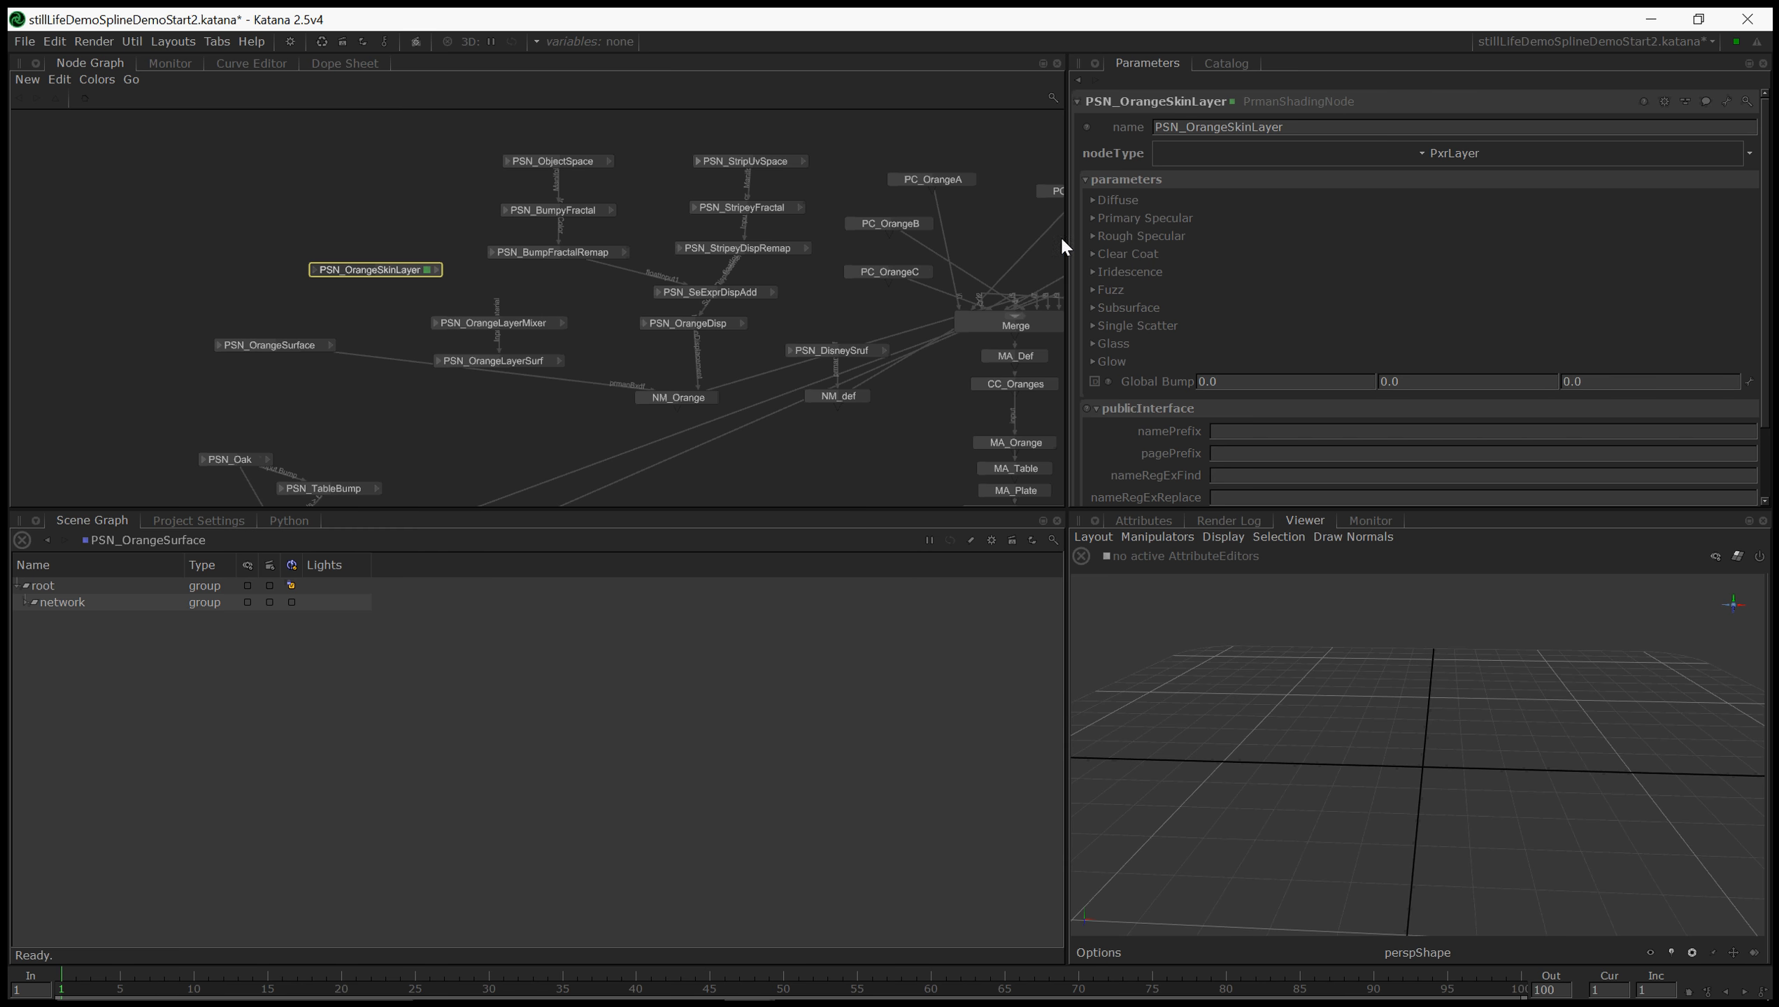
{"action": "left_click", "coordinate": [1094, 201]}
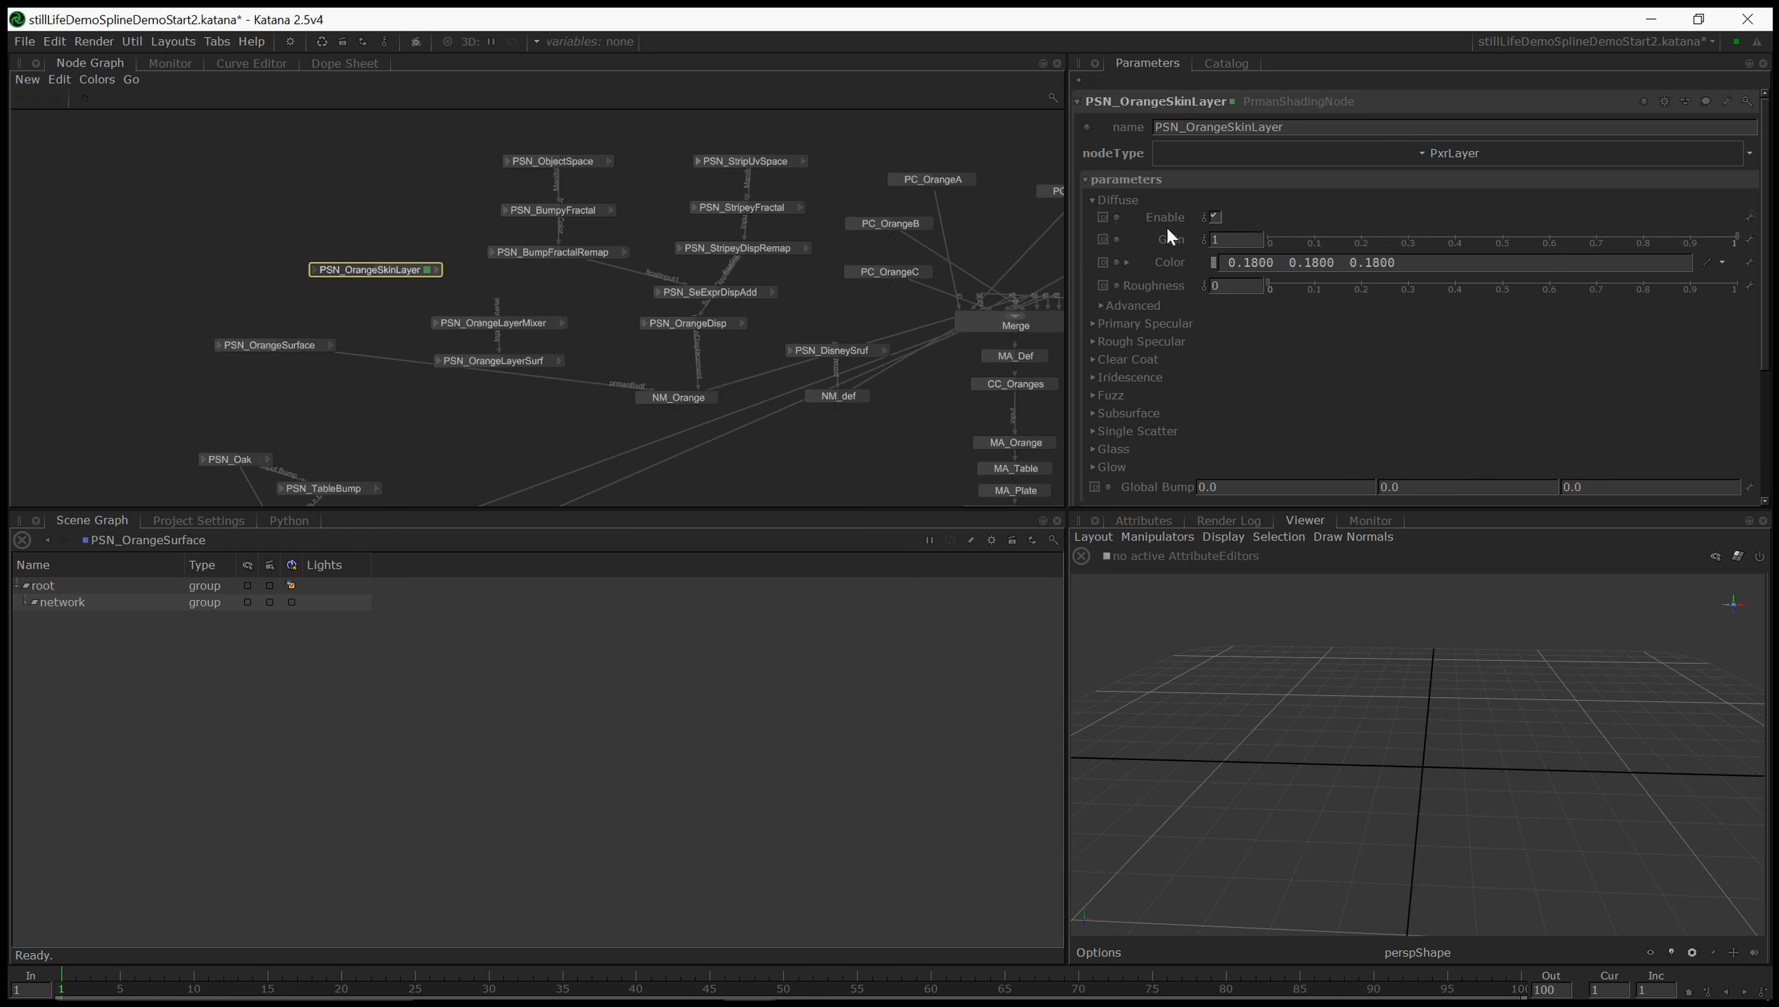
{"action": "right_click", "coordinate": [1212, 264]}
{"action": "mouse_move", "coordinate": [1241, 291]}
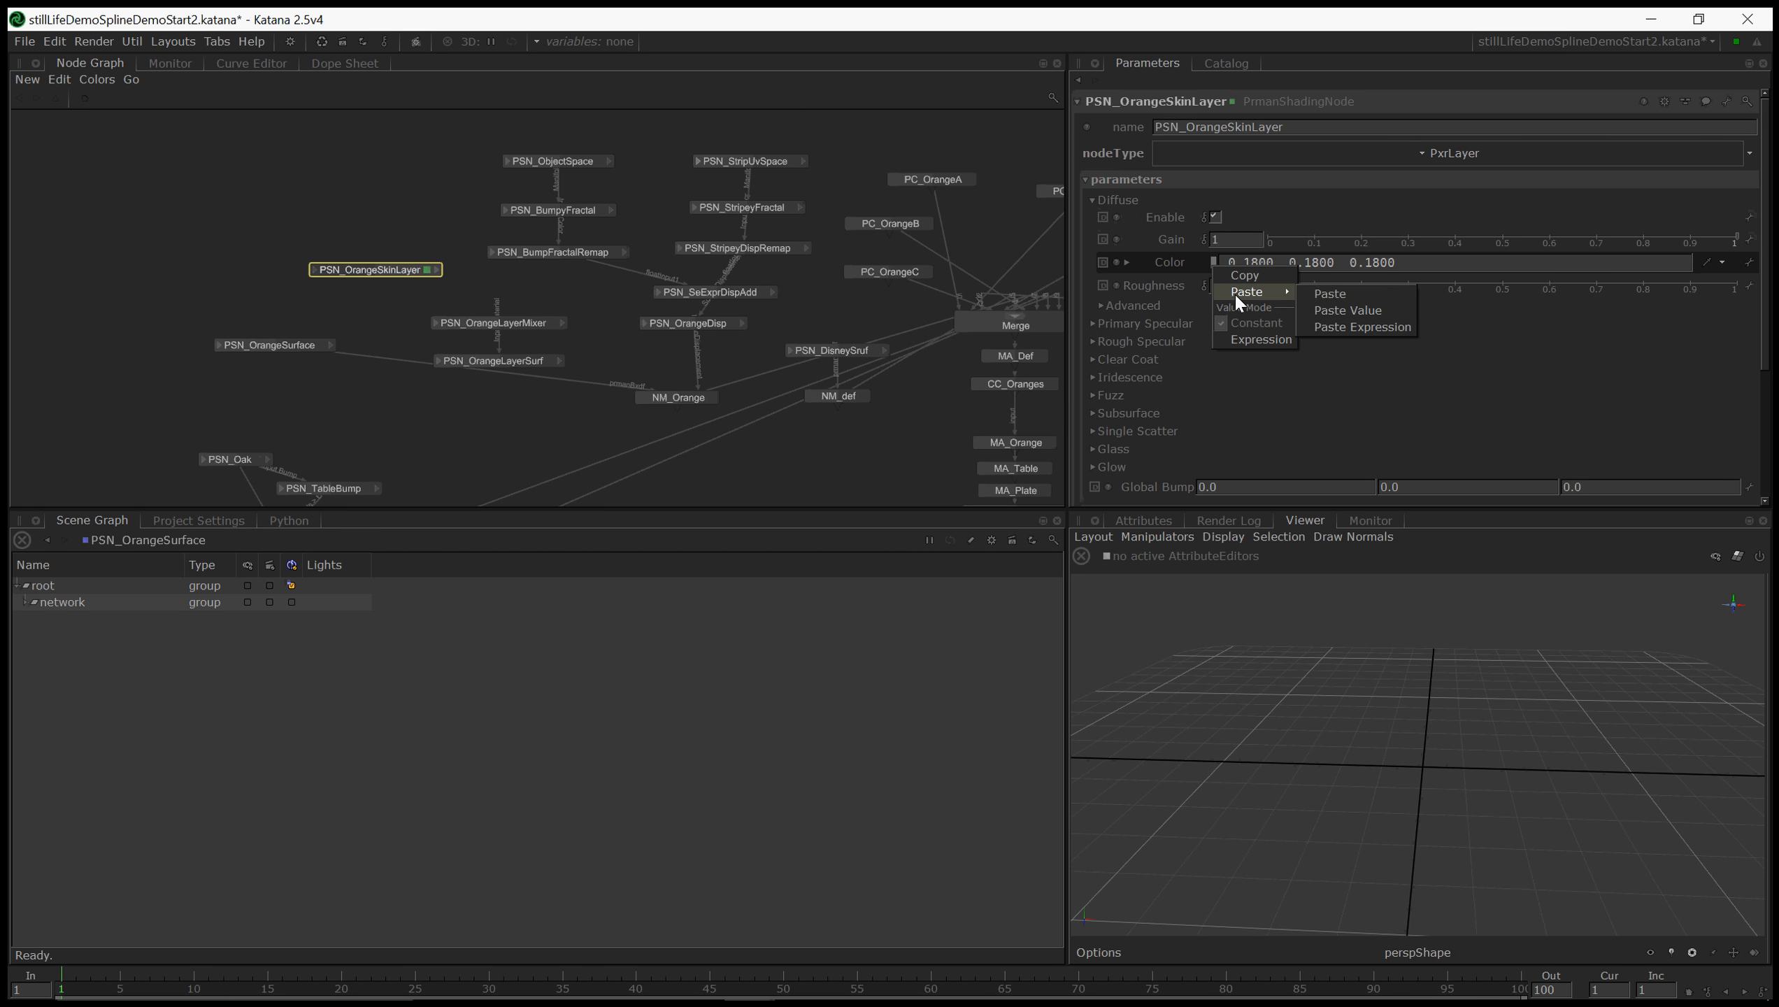
{"action": "left_click", "coordinate": [1331, 295]}
- Enable Primary Specular on PSN_OrangeSkinLayer with a gain of 1 and a white edge color of 1.0 1.0 1.0
{"action": "left_click", "coordinate": [1093, 325]}
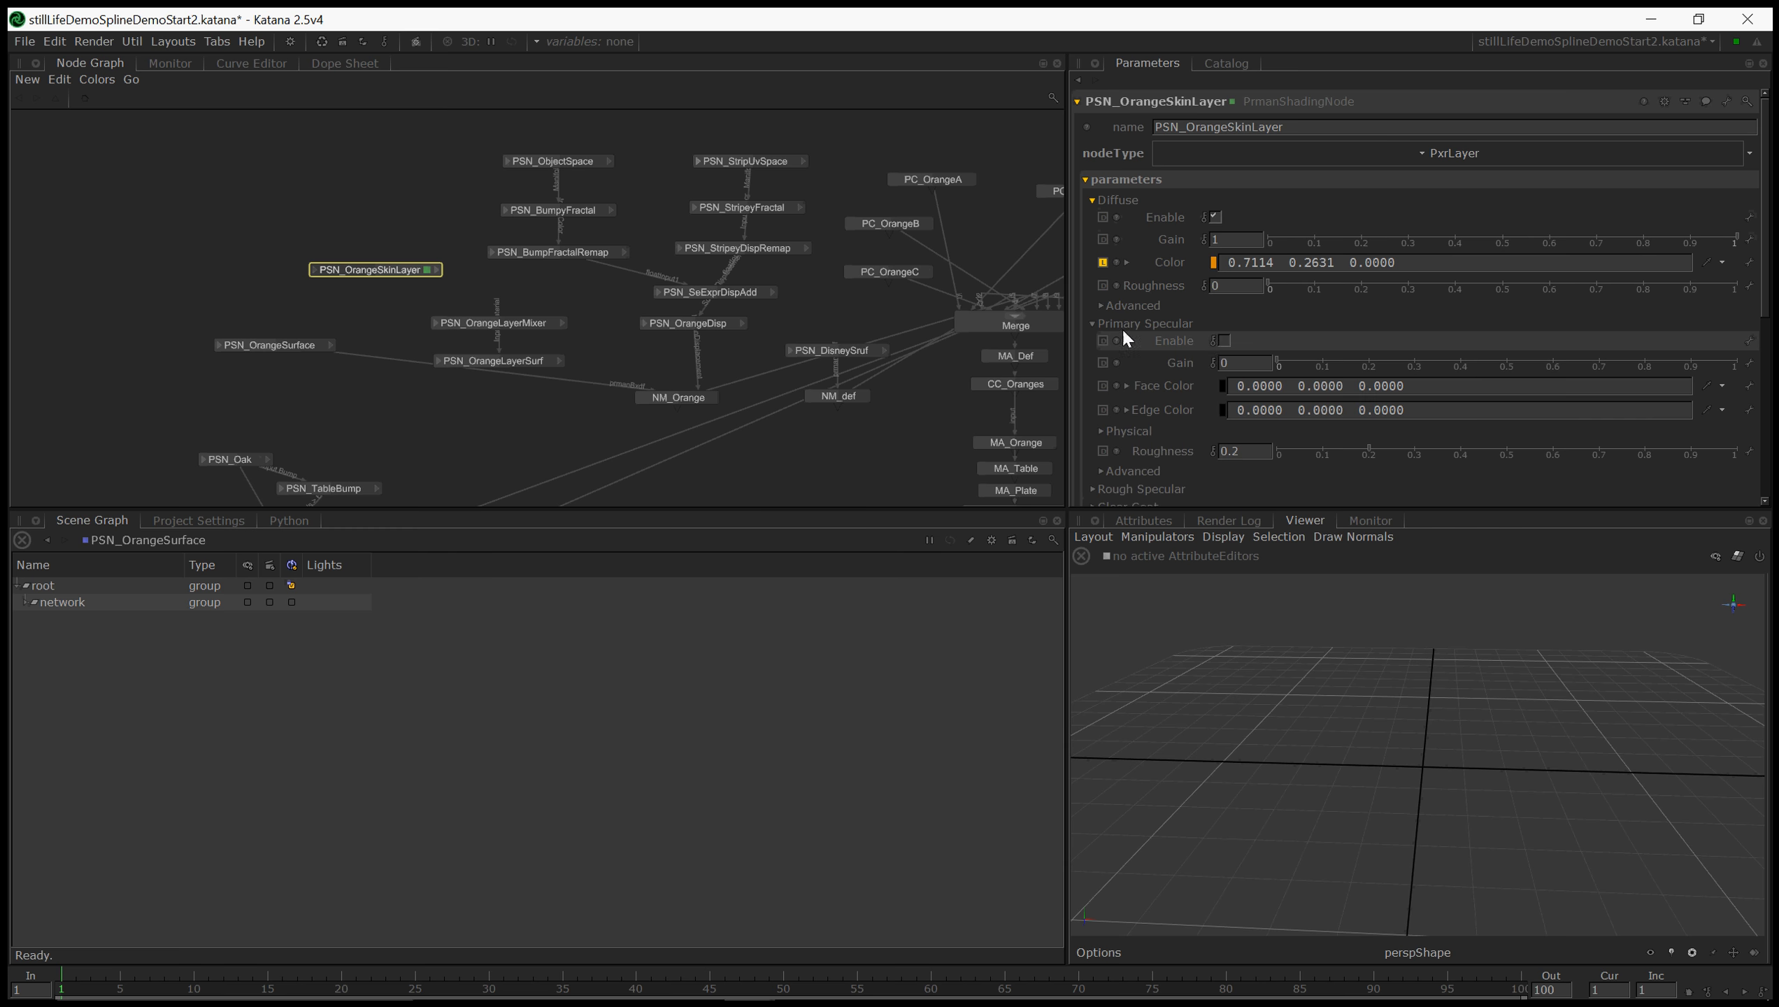
{"action": "left_click", "coordinate": [1223, 341]}
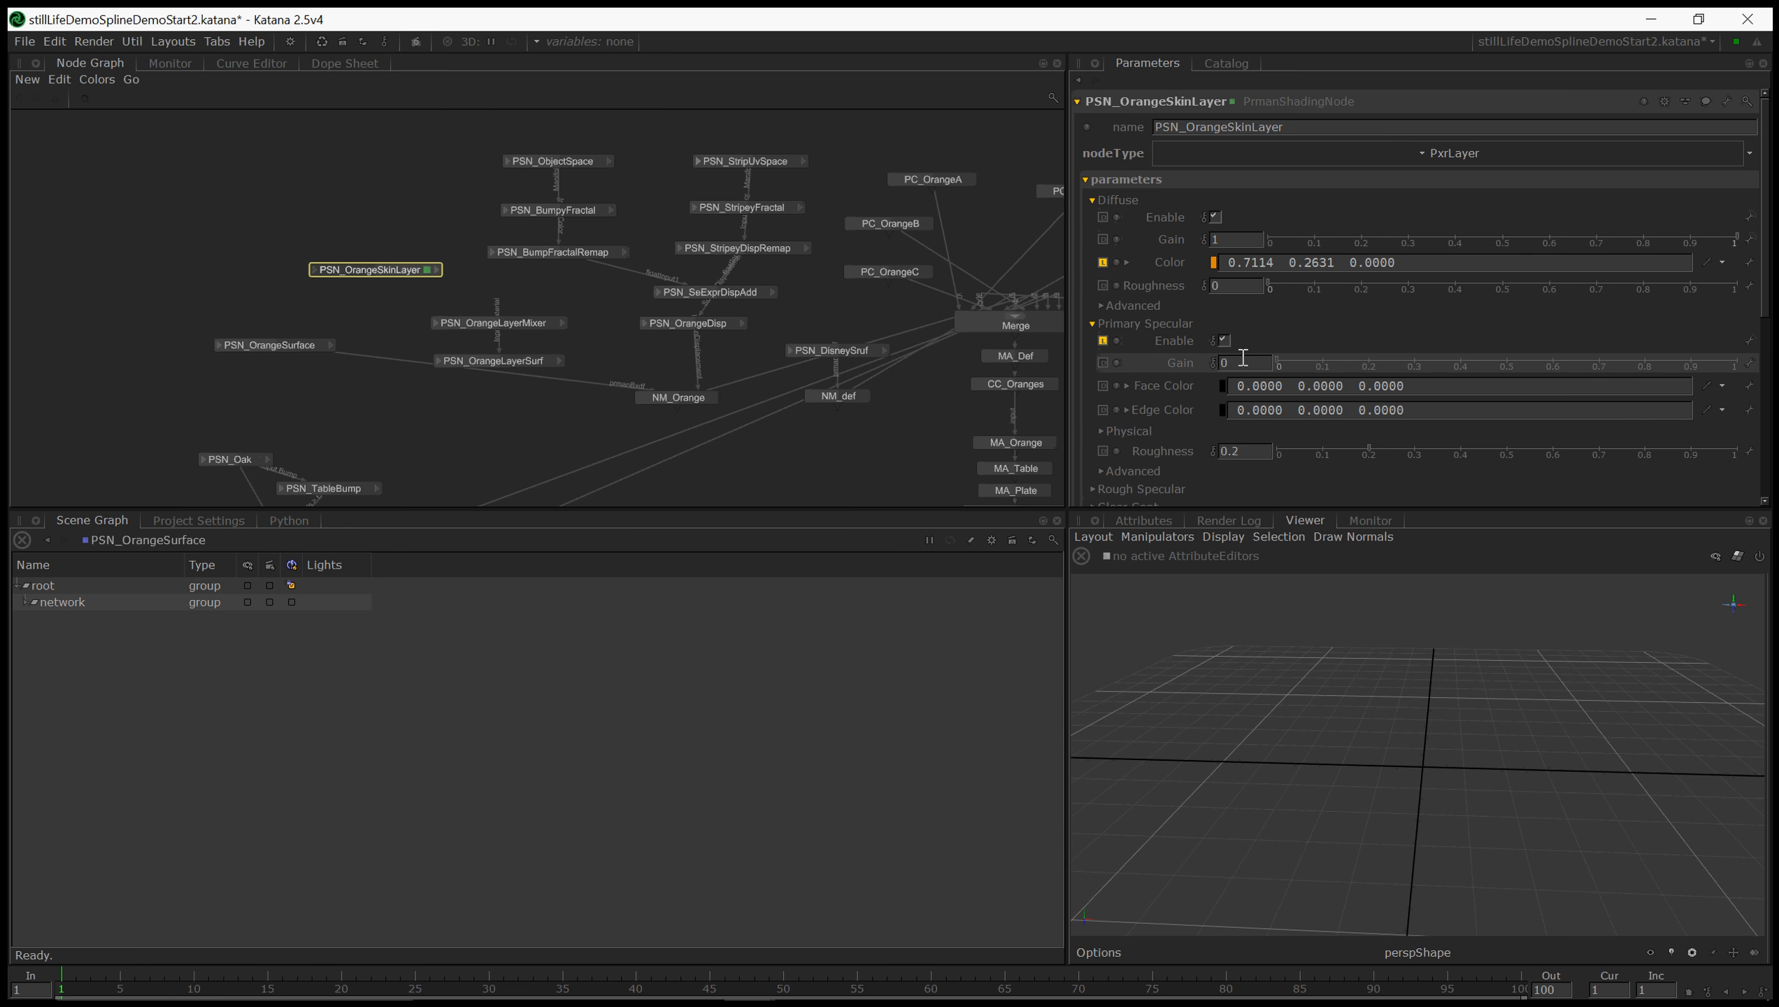
{"action": "left_click", "coordinate": [1222, 410]}
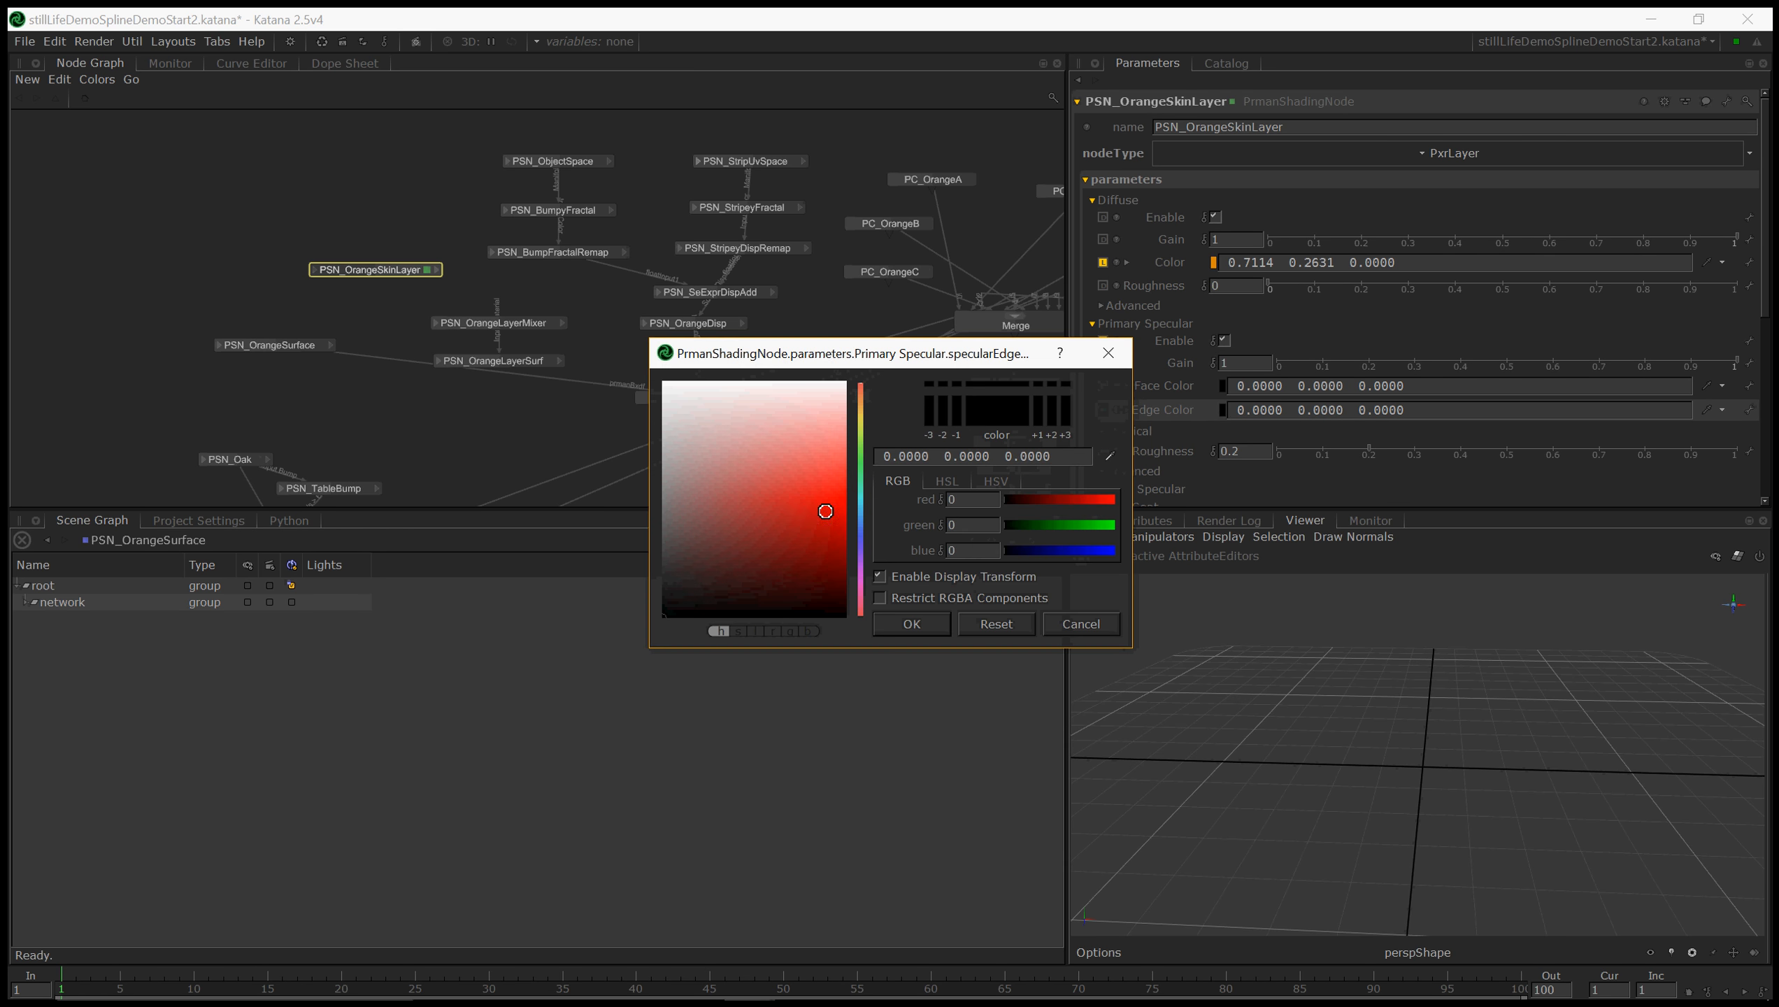
{"action": "left_click_drag", "start_coordinate": [825, 512], "coordinate": [580, 292]}
{"action": "left_click", "coordinate": [912, 624]}
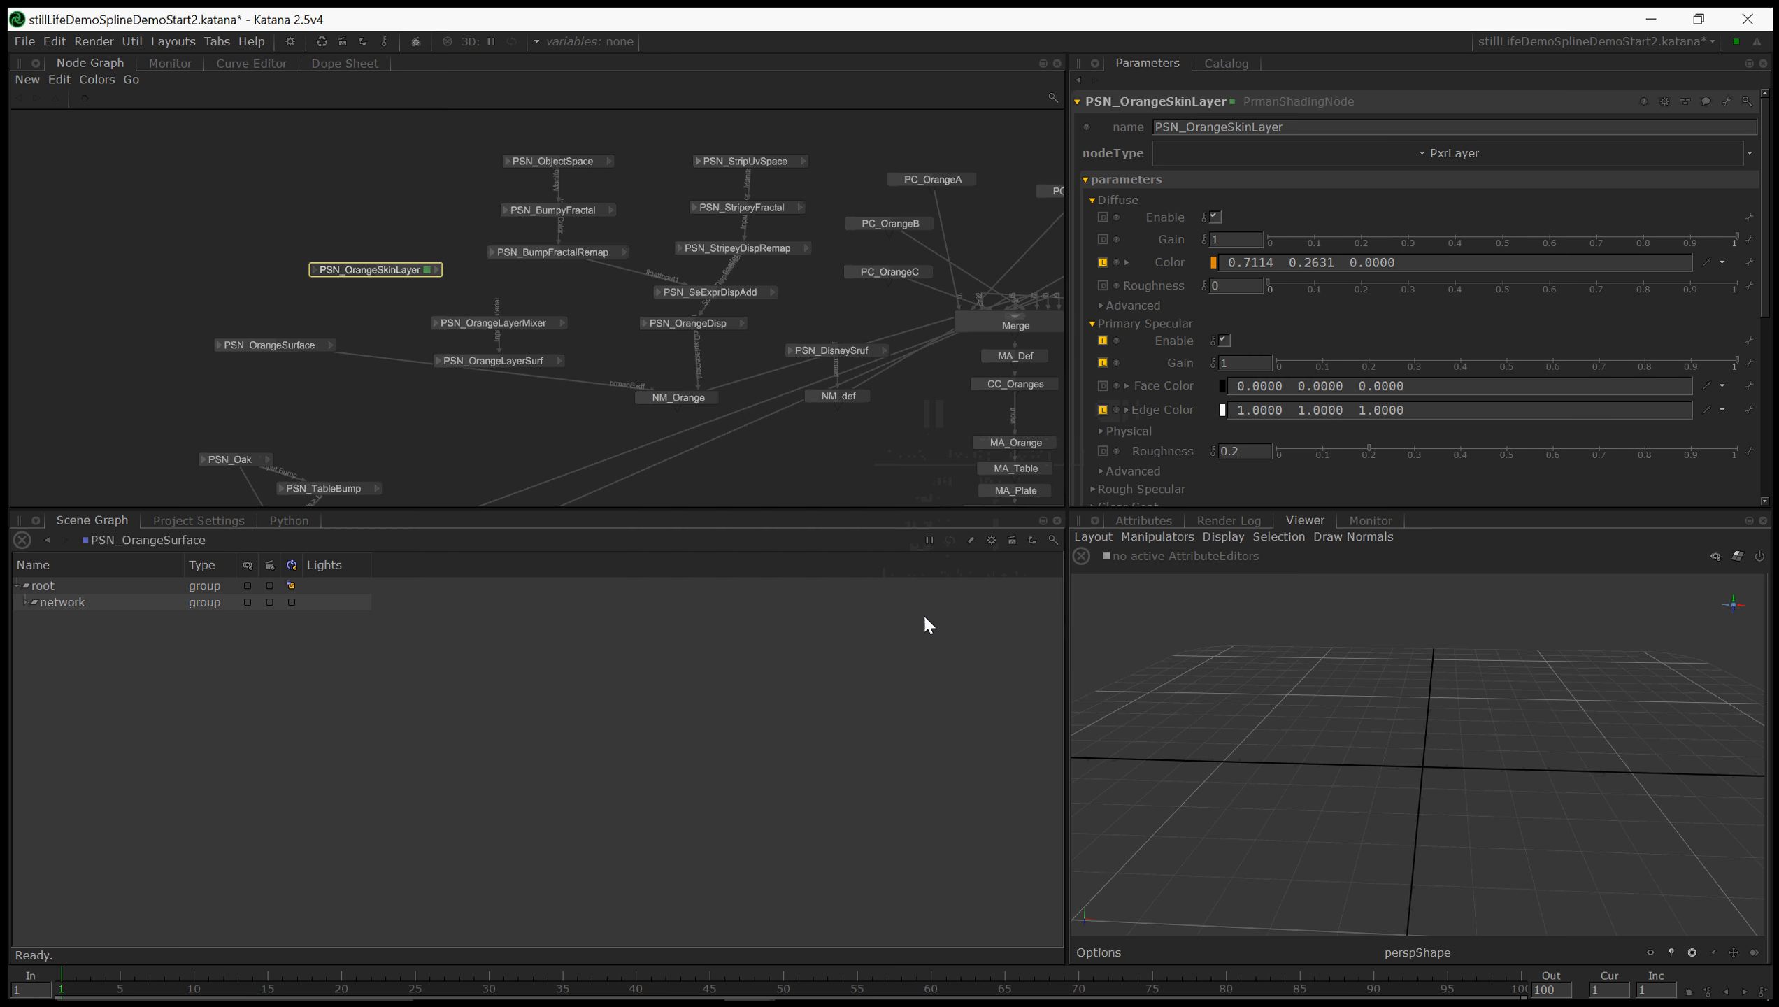
- Connect the output of PSN_OrangeSkinLayer to the Base Layer input of PSN_OrangeLayerMixer and shift the skin layer node slightly left
{"action": "left_click", "coordinate": [447, 272]}
{"action": "left_click", "coordinate": [453, 300]}
{"action": "left_click", "coordinate": [502, 321]}
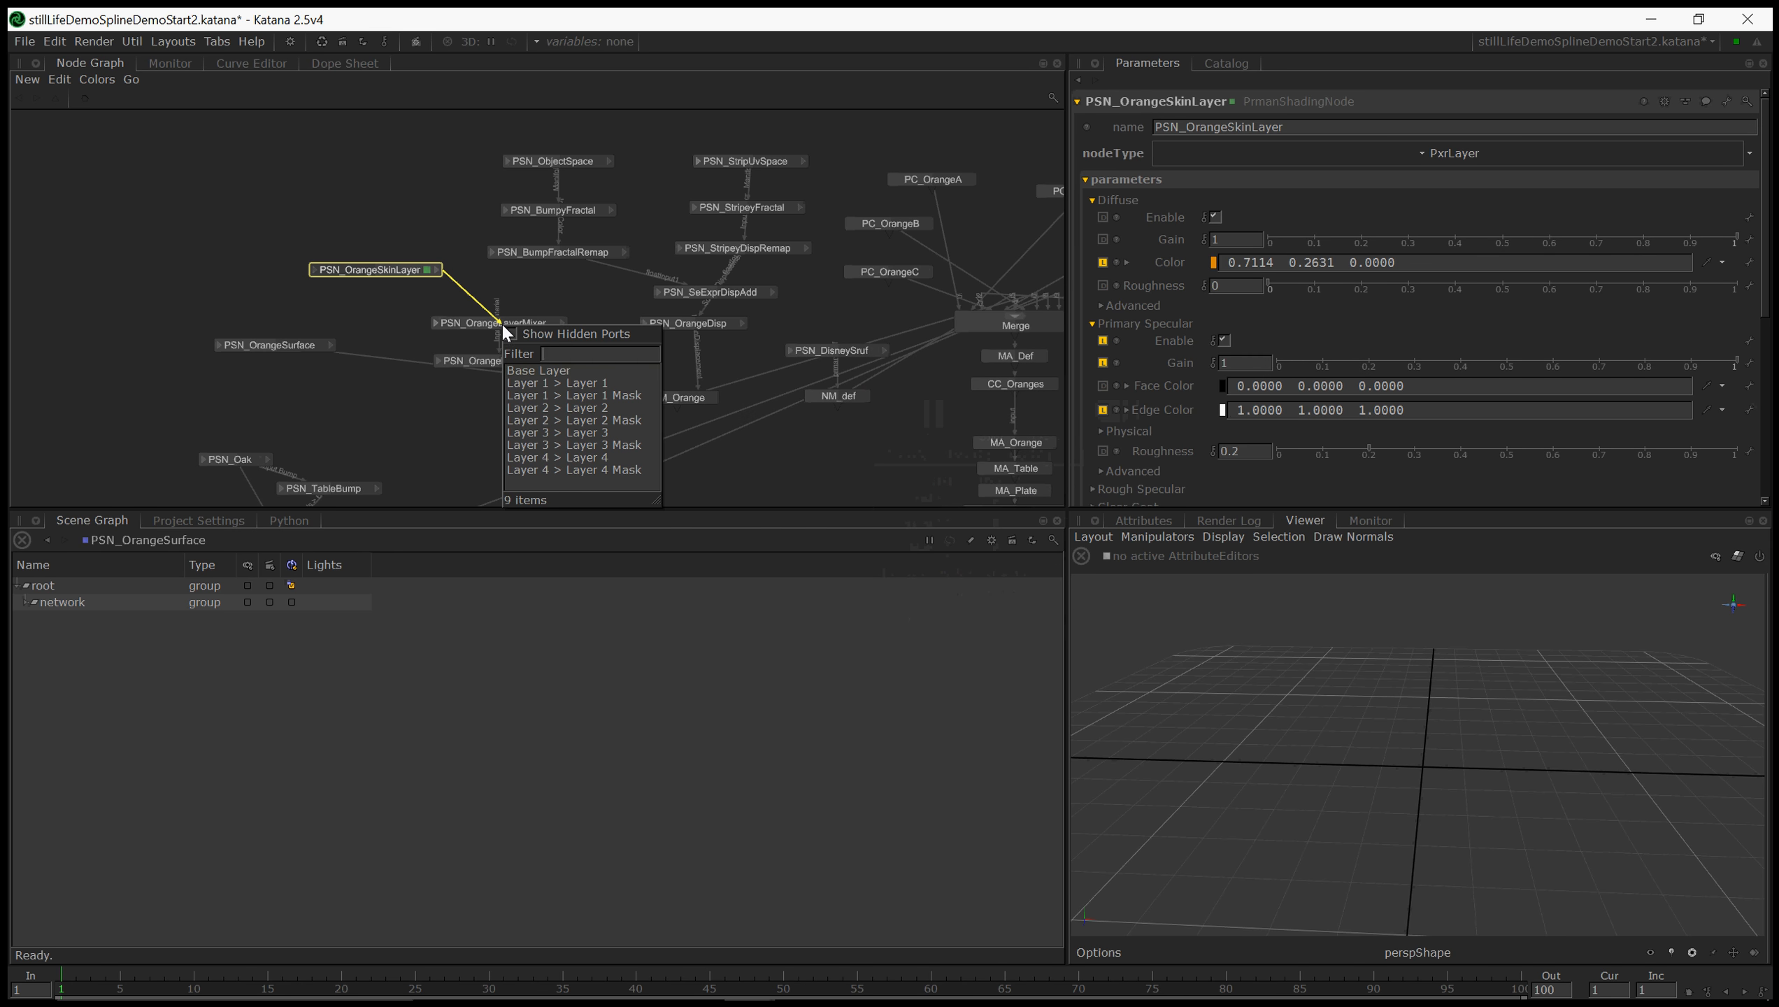
{"action": "left_click", "coordinate": [552, 367]}
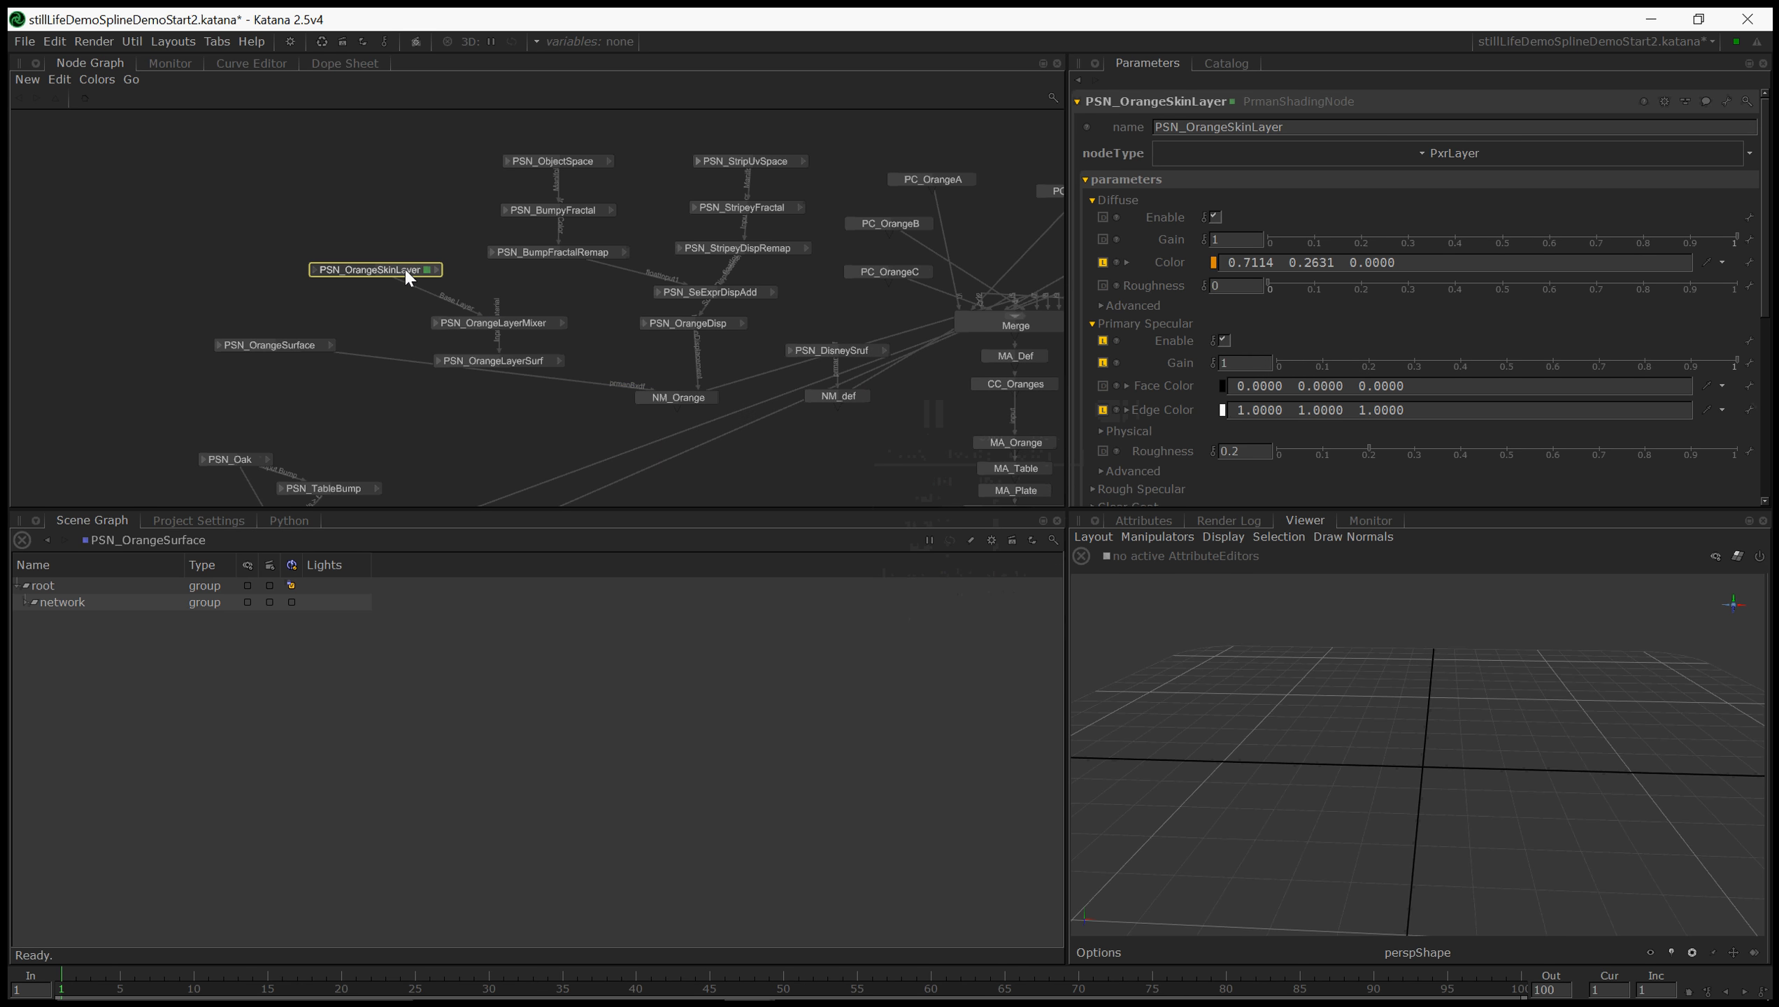
{"action": "left_click_drag", "start_coordinate": [408, 277], "coordinate": [381, 282]}
- Add another PrmanShadingNode above PSN_OrangeSkinLayer and set its type to PxrLayer
{"action": "key", "text": "Tab"}
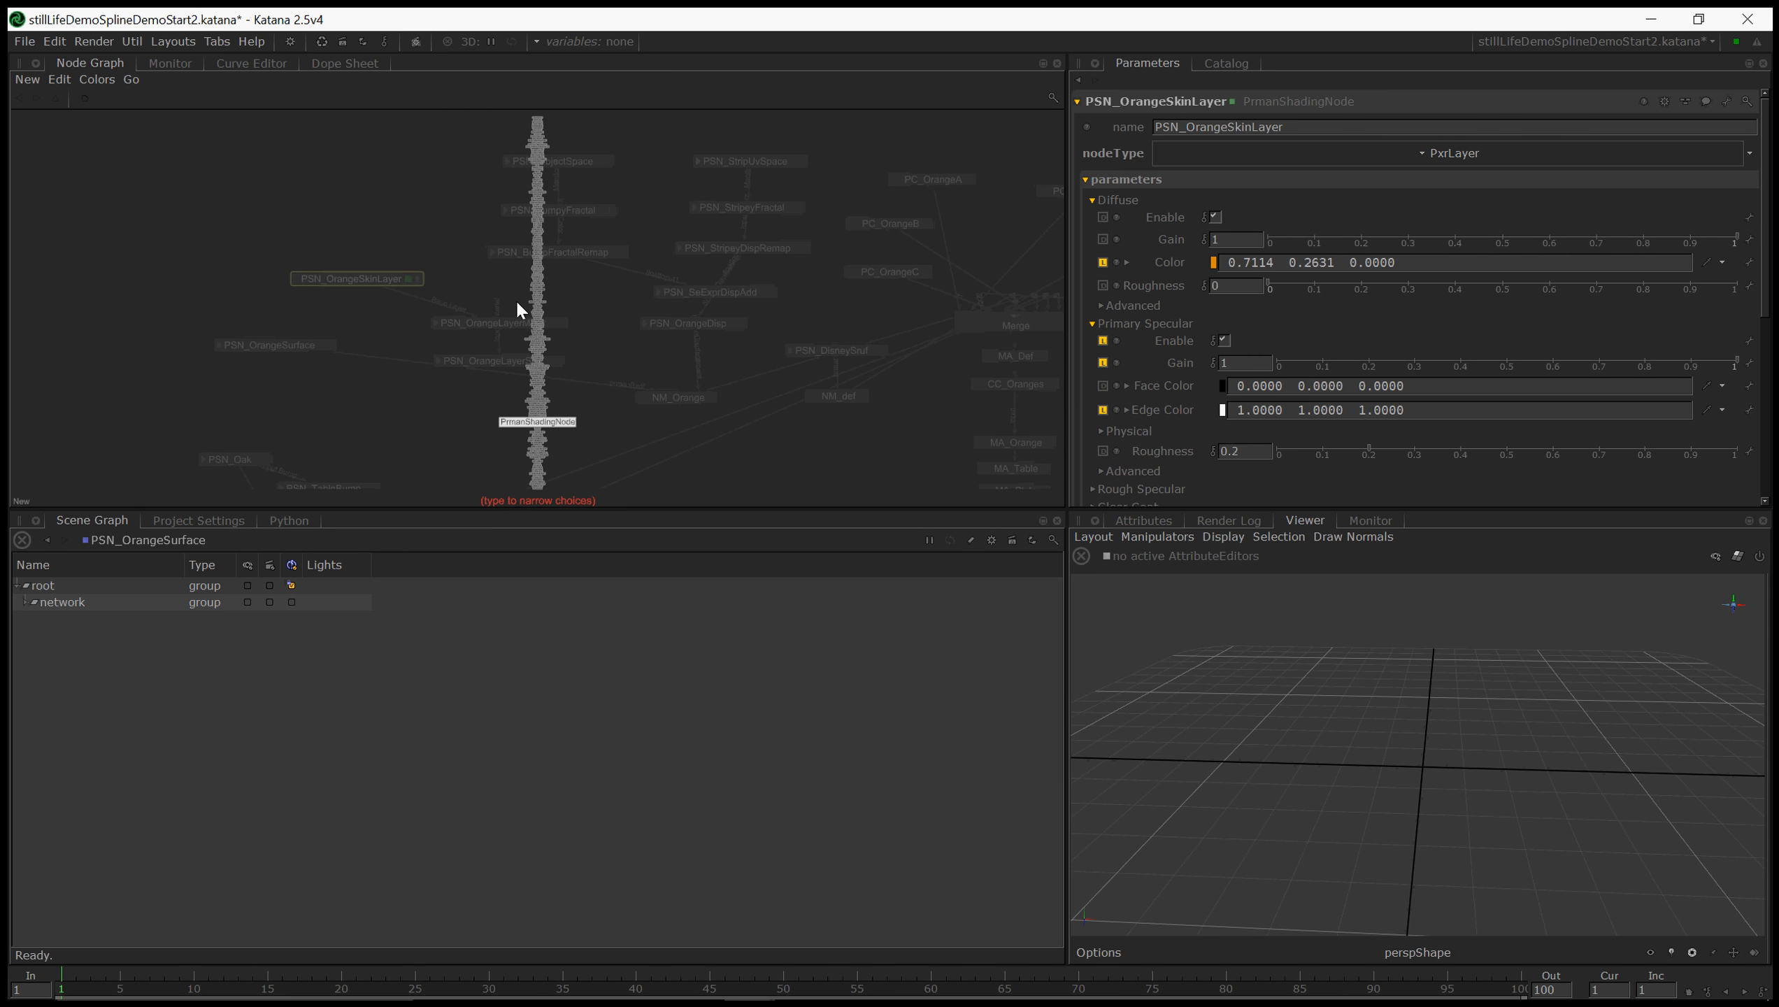
{"action": "key", "text": "Return"}
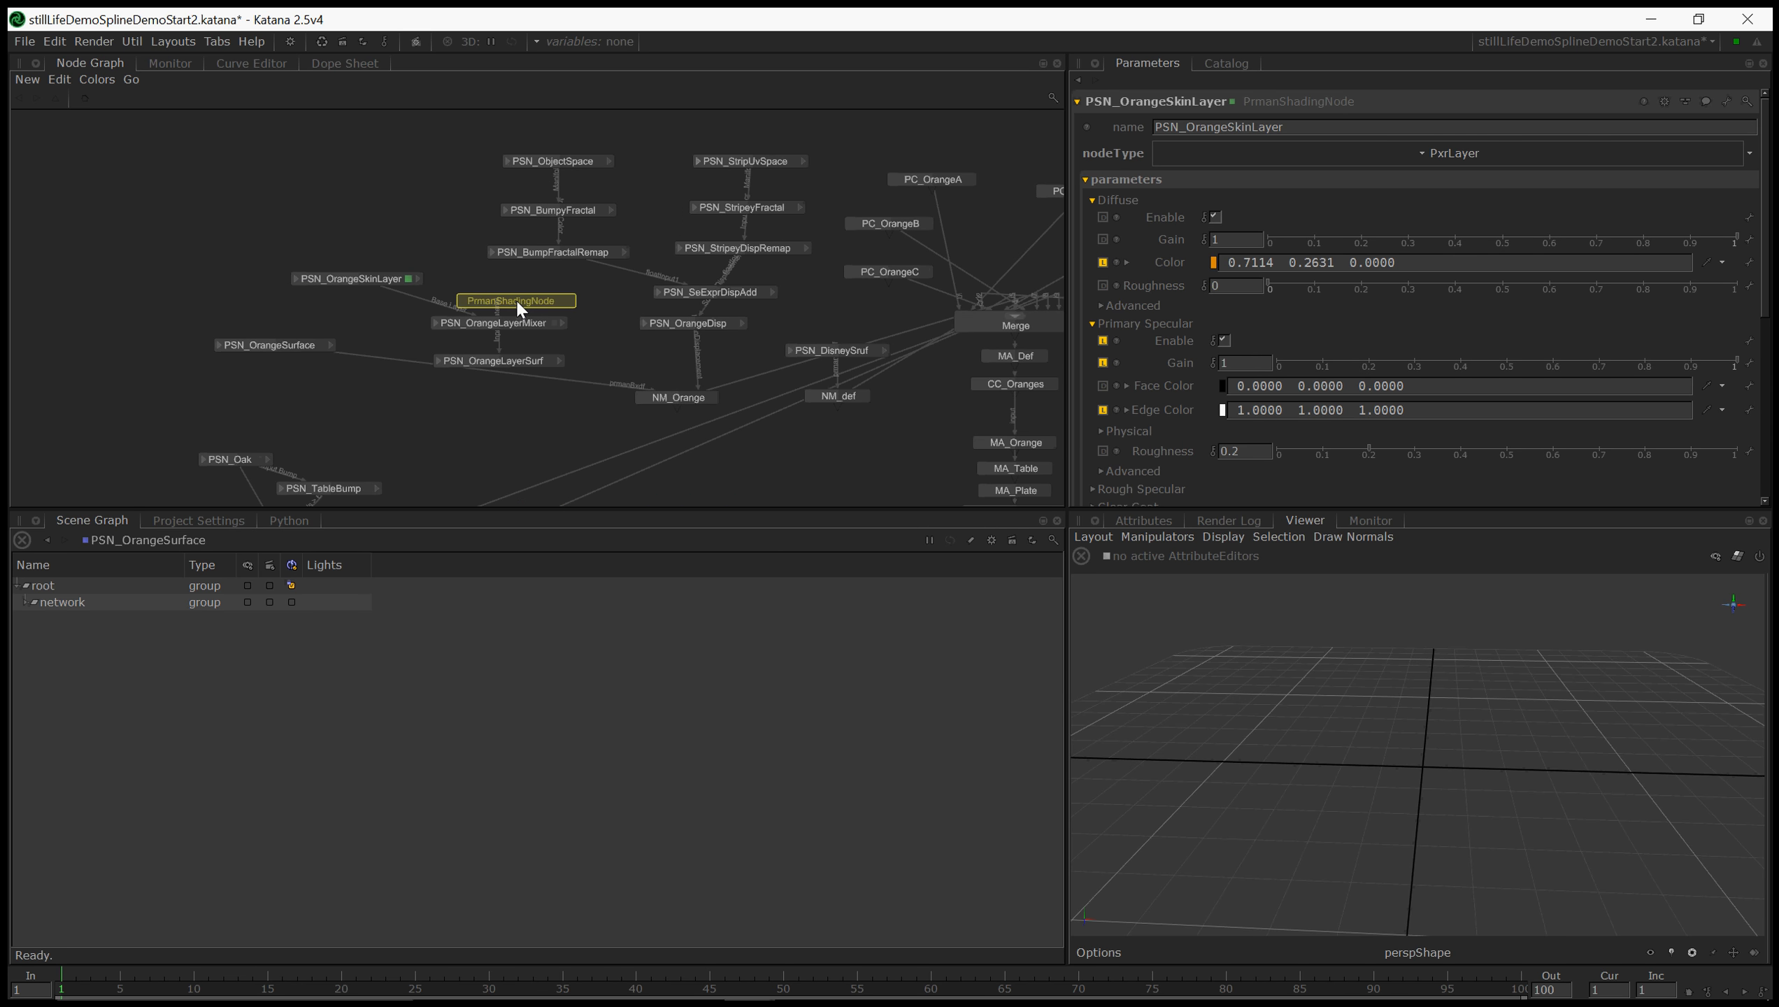
{"action": "left_click", "coordinate": [430, 242]}
{"action": "left_click", "coordinate": [1284, 151]}
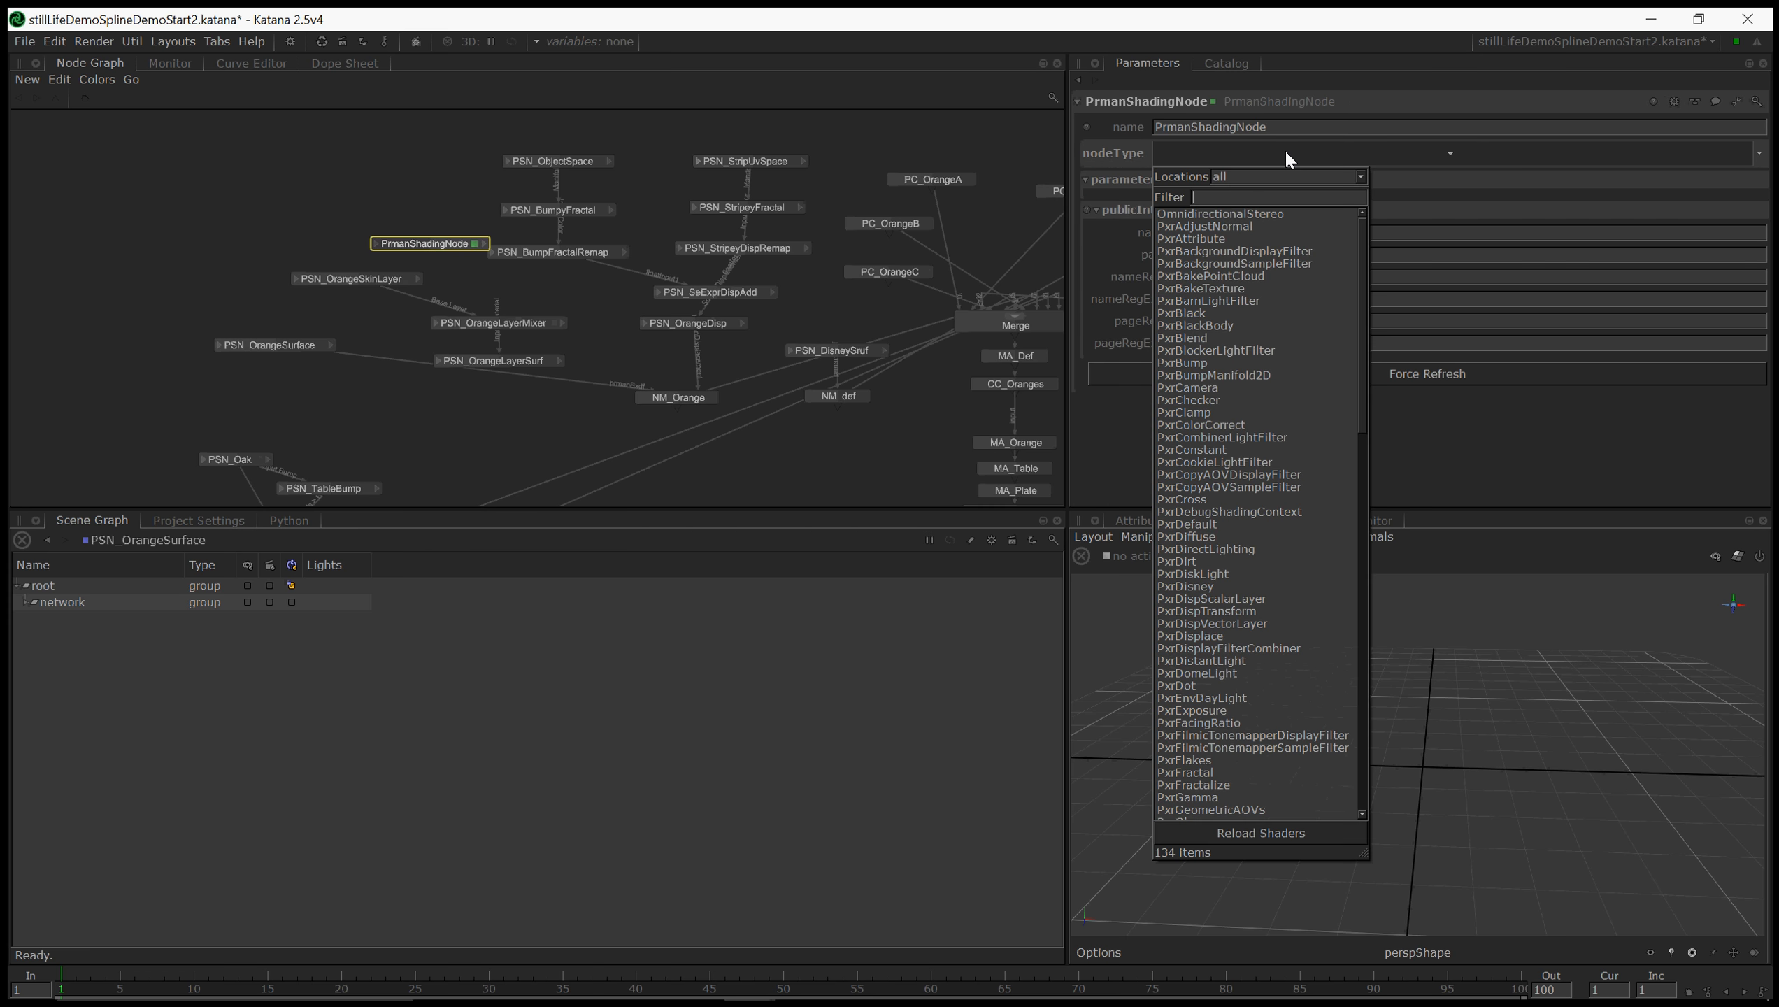
{"action": "type", "text": "Layer"}
{"action": "key", "text": "Down"}
{"action": "key", "text": "Down"}
{"action": "key", "text": "Down"}
{"action": "key", "text": "Down"}
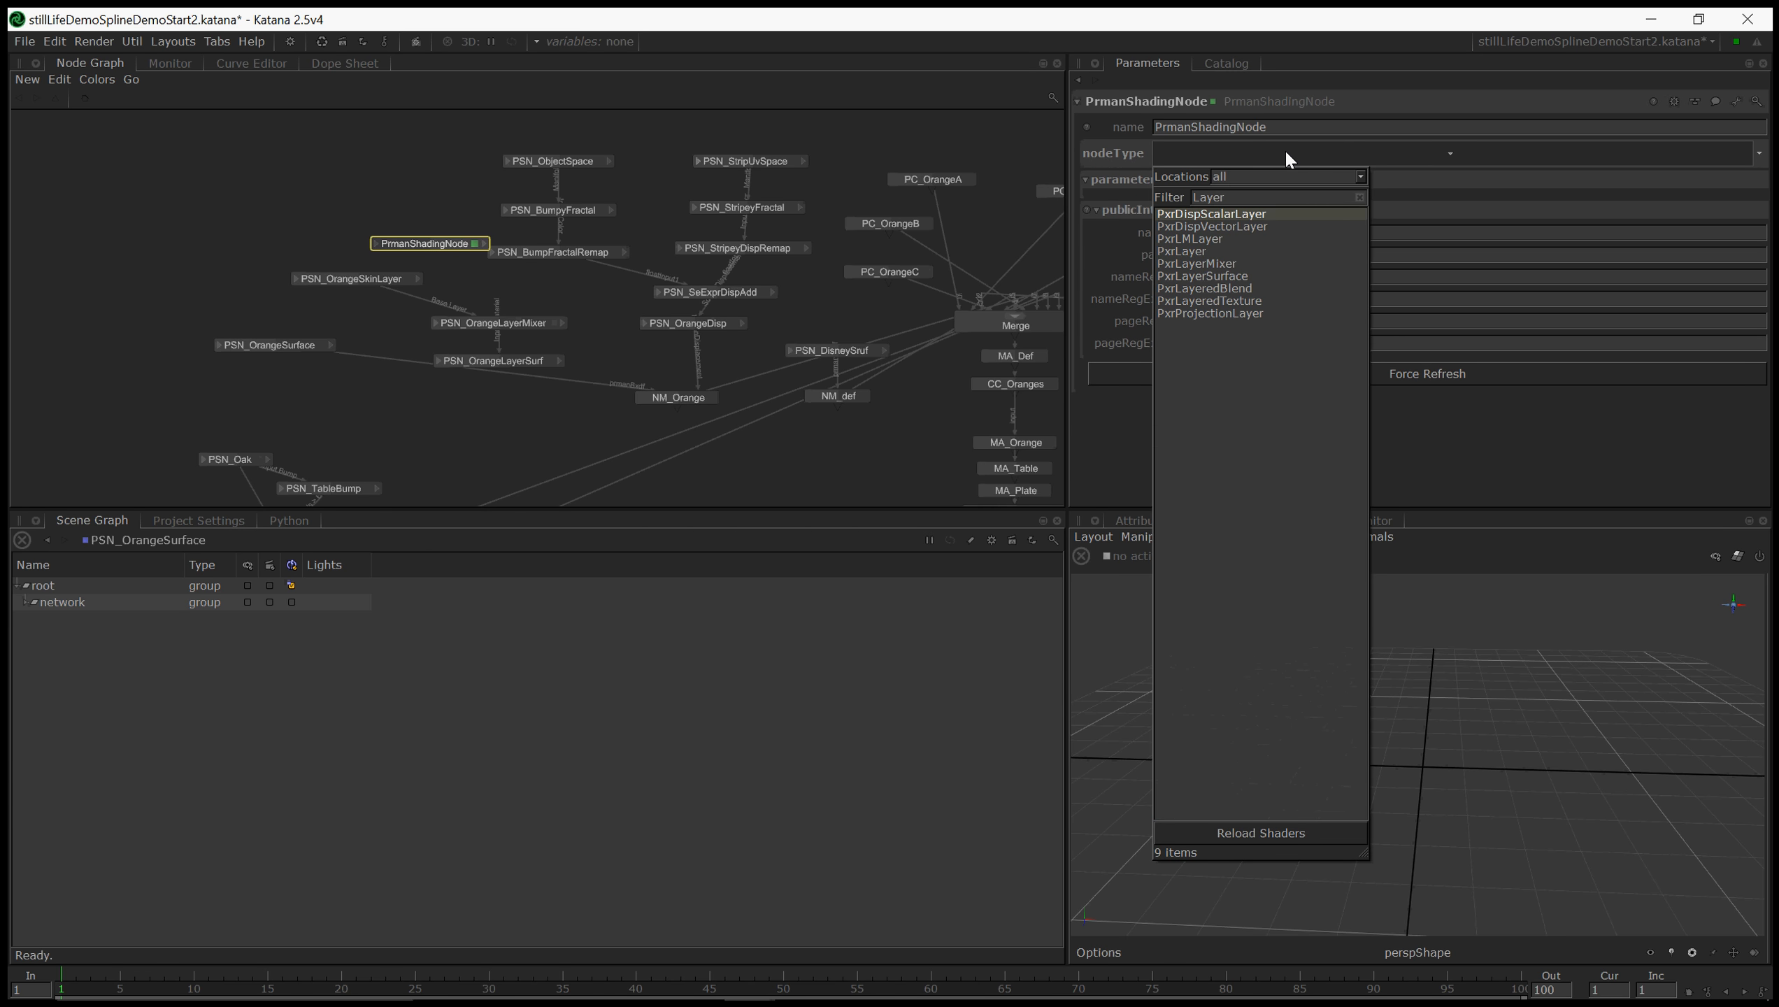
{"action": "key", "text": "Return"}
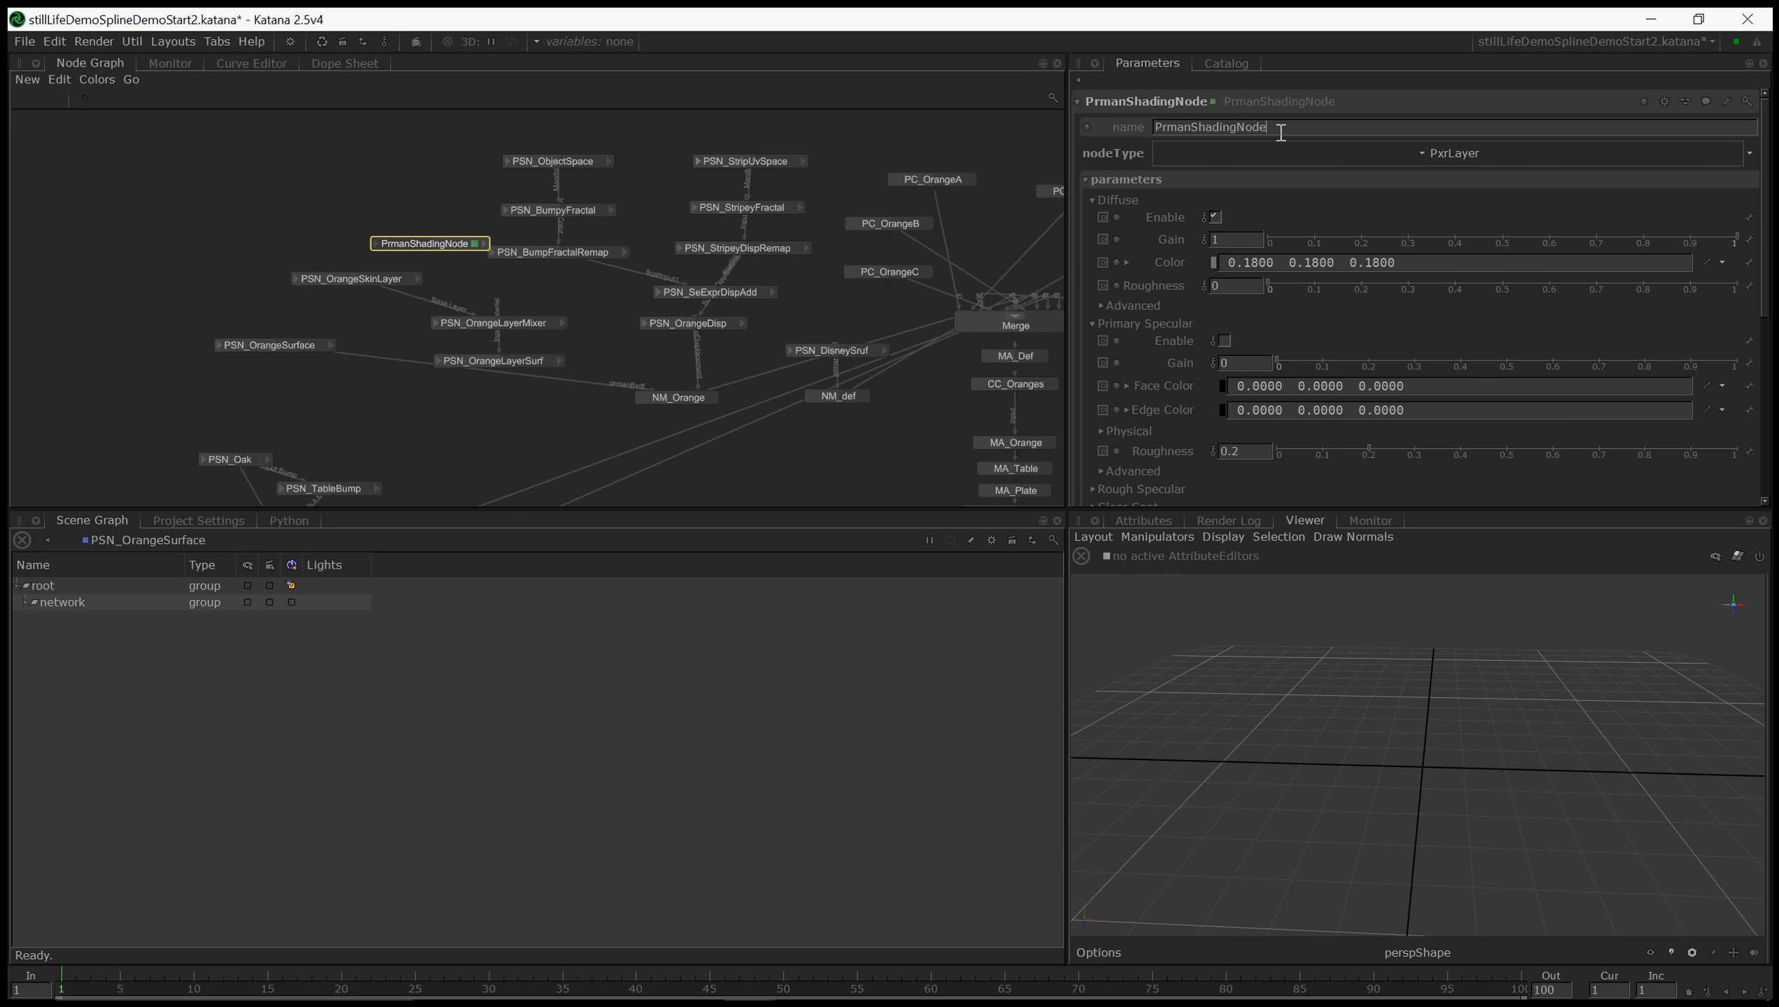
- Rename the new PxrLayer shading node as PSN_LabelLayer
{"action": "double_click", "coordinate": [1281, 129]}
{"action": "type", "text": "PSN_LabelLayer"}
{"action": "key", "text": "Return"}
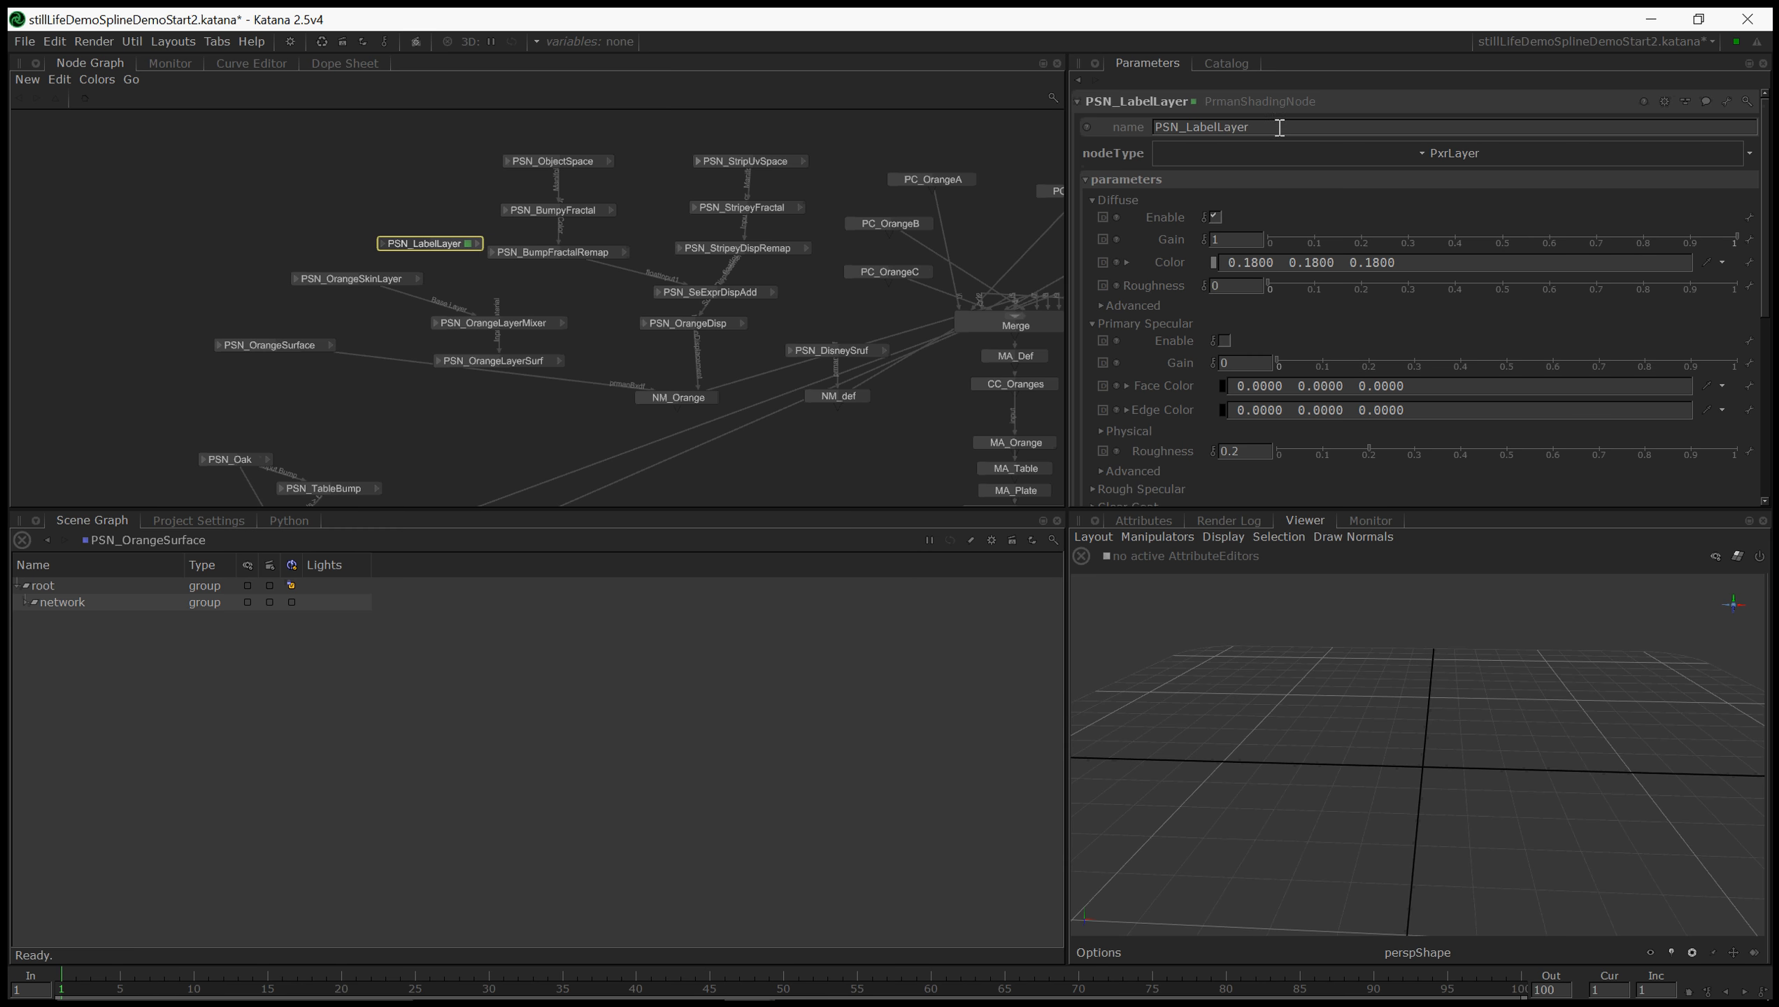
- Connect PSN_LabelLayer's pxrMaterialOut to the Layer 1 input of PSN_OrangeLayerMixer
{"action": "left_click", "coordinate": [478, 243]}
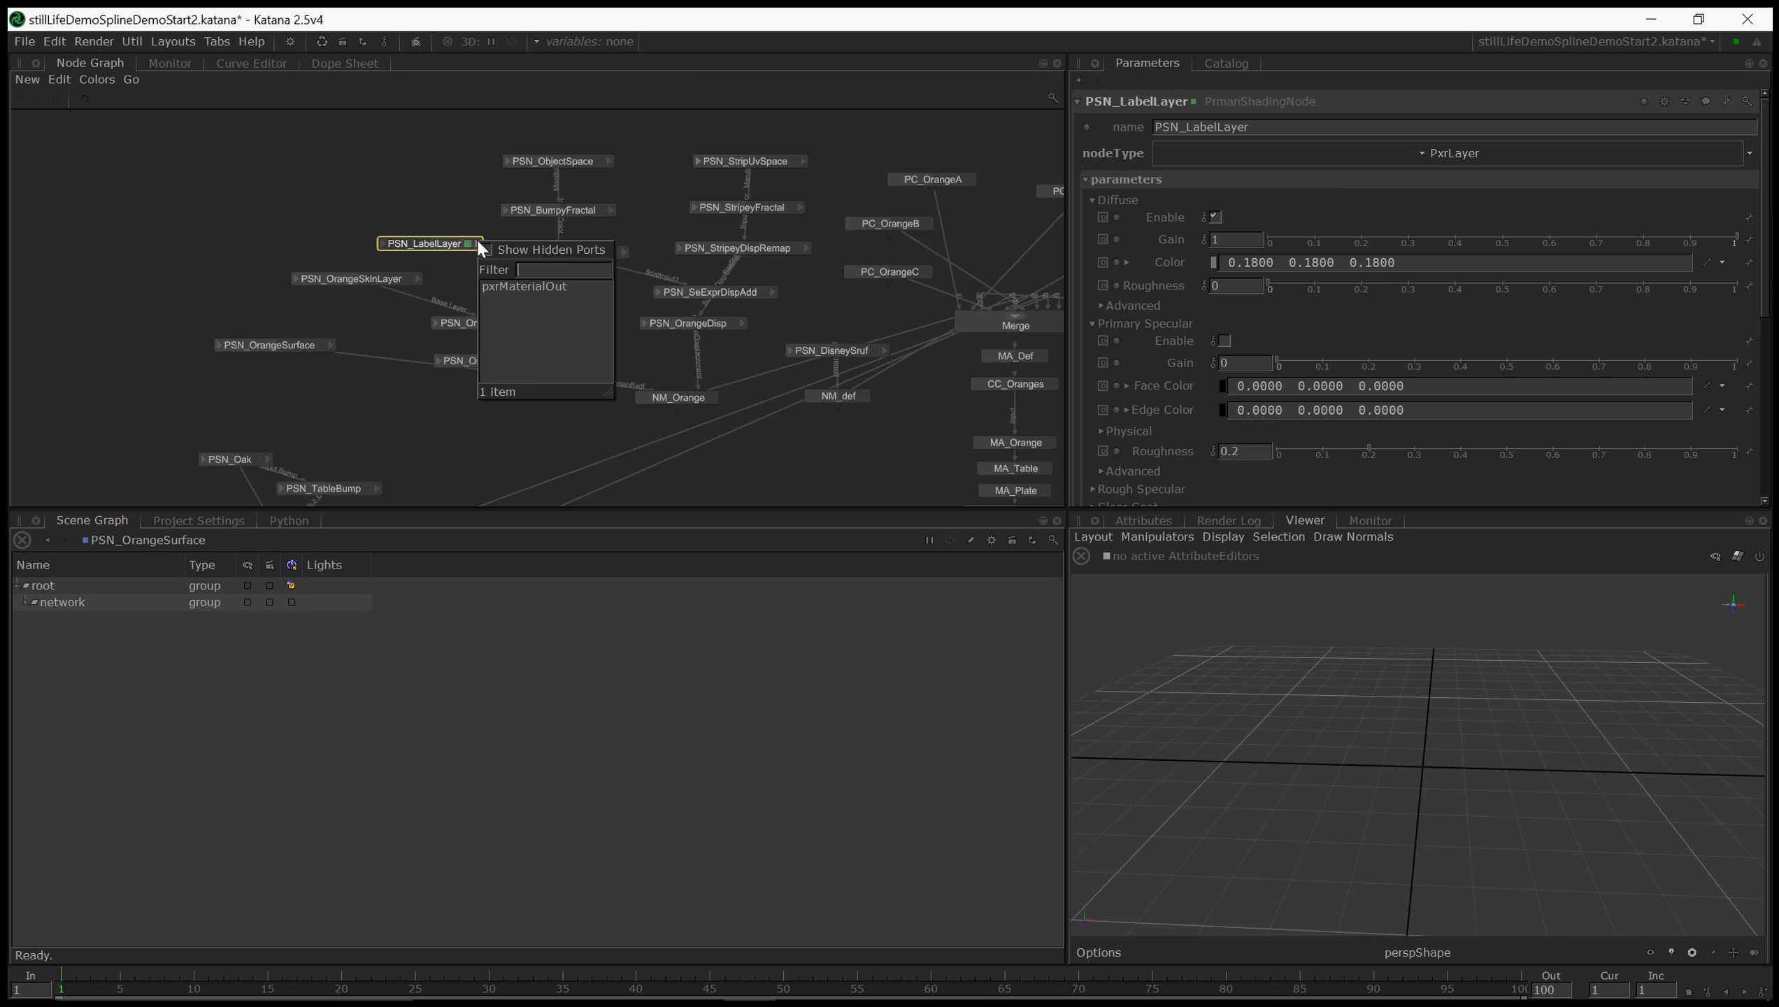
{"action": "left_click", "coordinate": [504, 284]}
{"action": "left_click", "coordinate": [508, 318]}
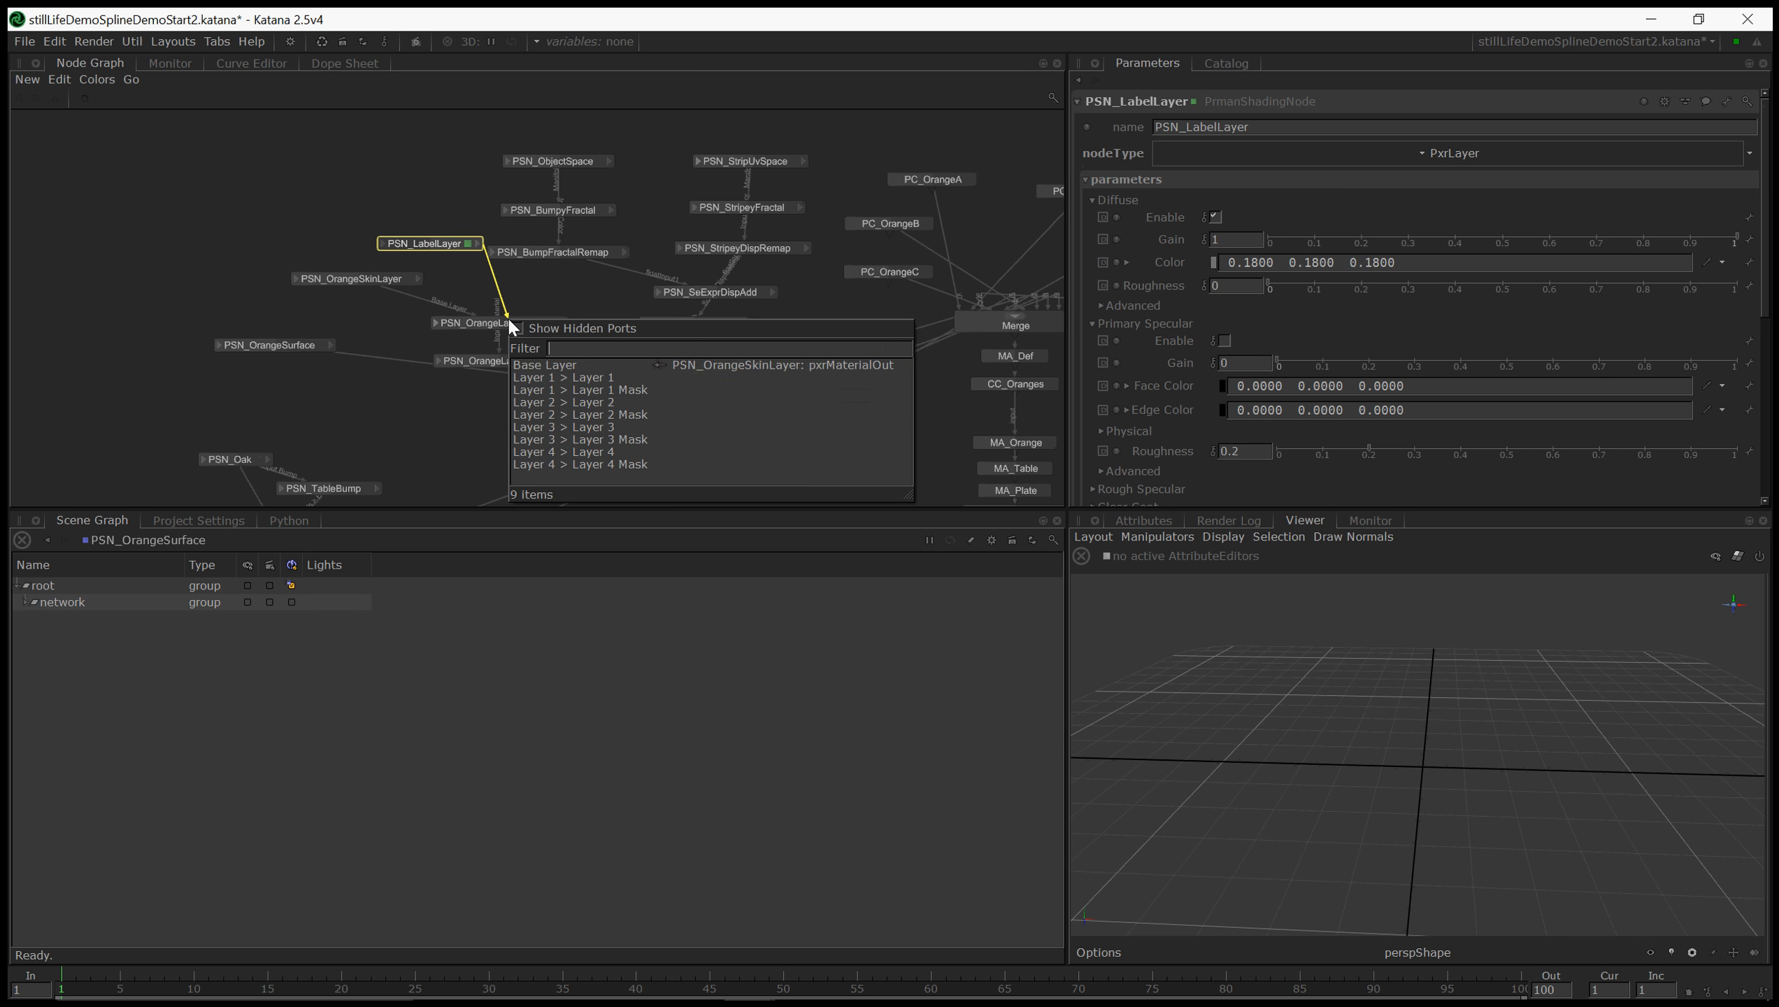
{"action": "left_click", "coordinate": [559, 380]}
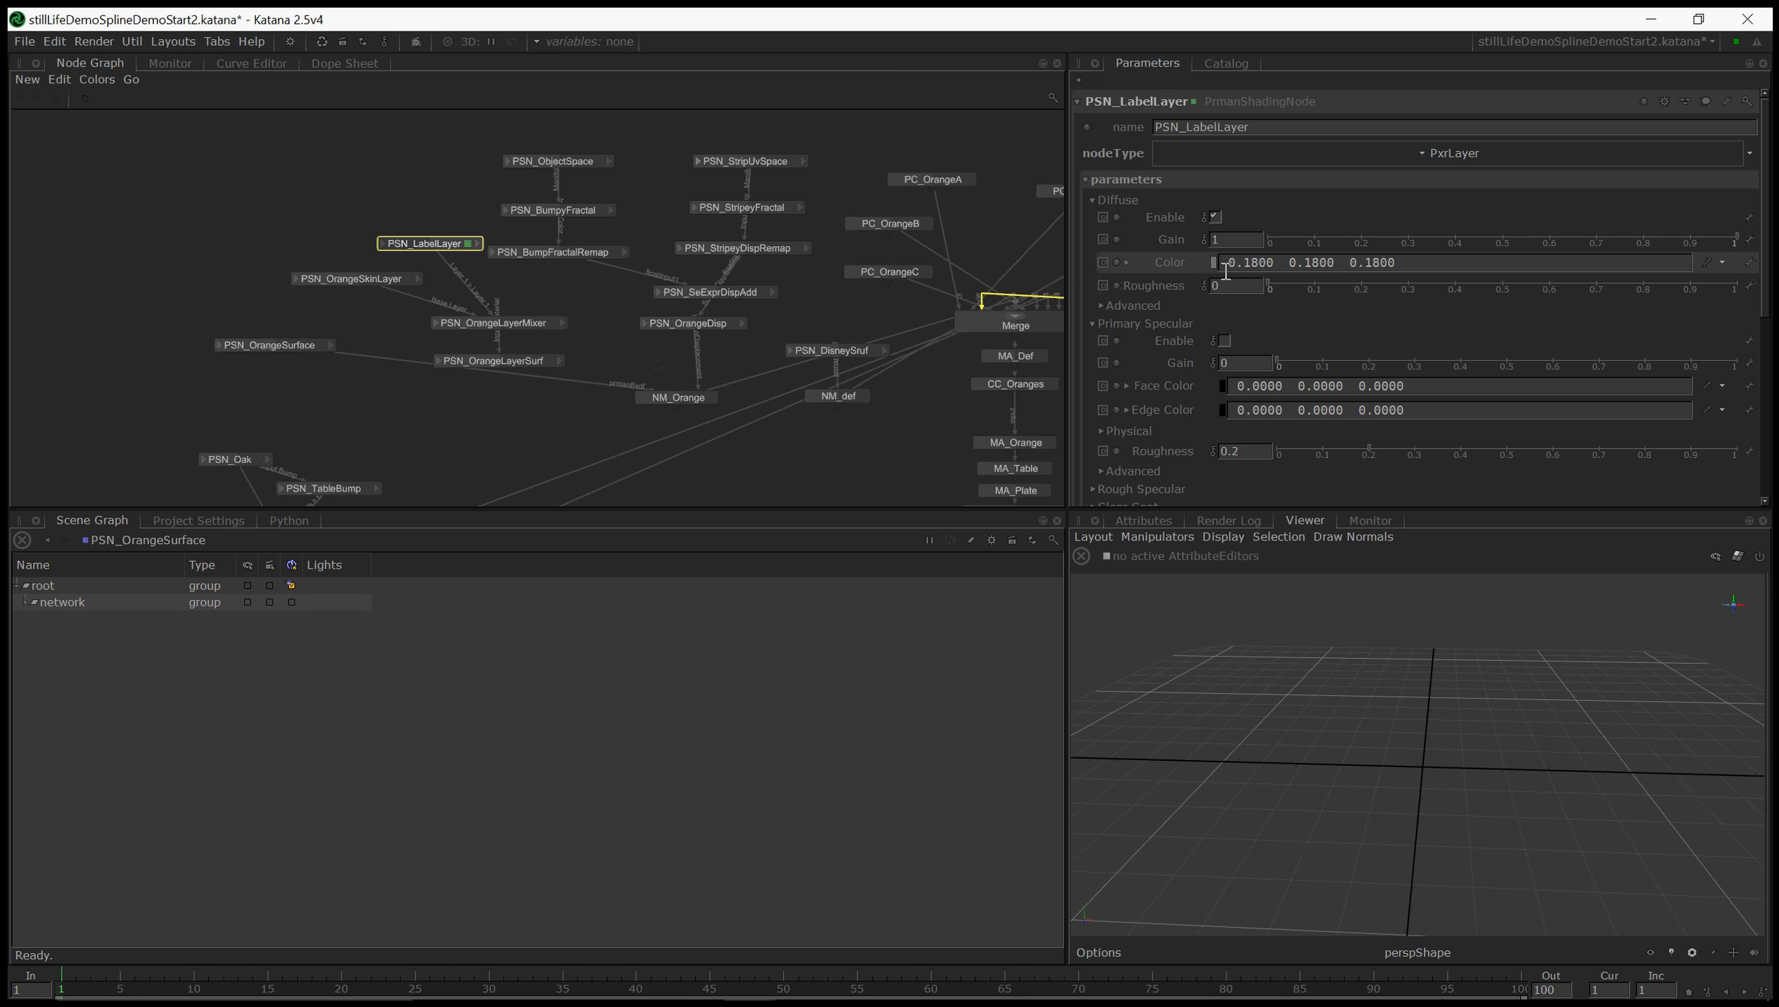
- Enable Primary Specular on PSN_LabelLayer with a gain of 1 and a white edge color of 1.0000, 1.0000, 1.0000
{"action": "left_click", "coordinate": [1225, 340]}
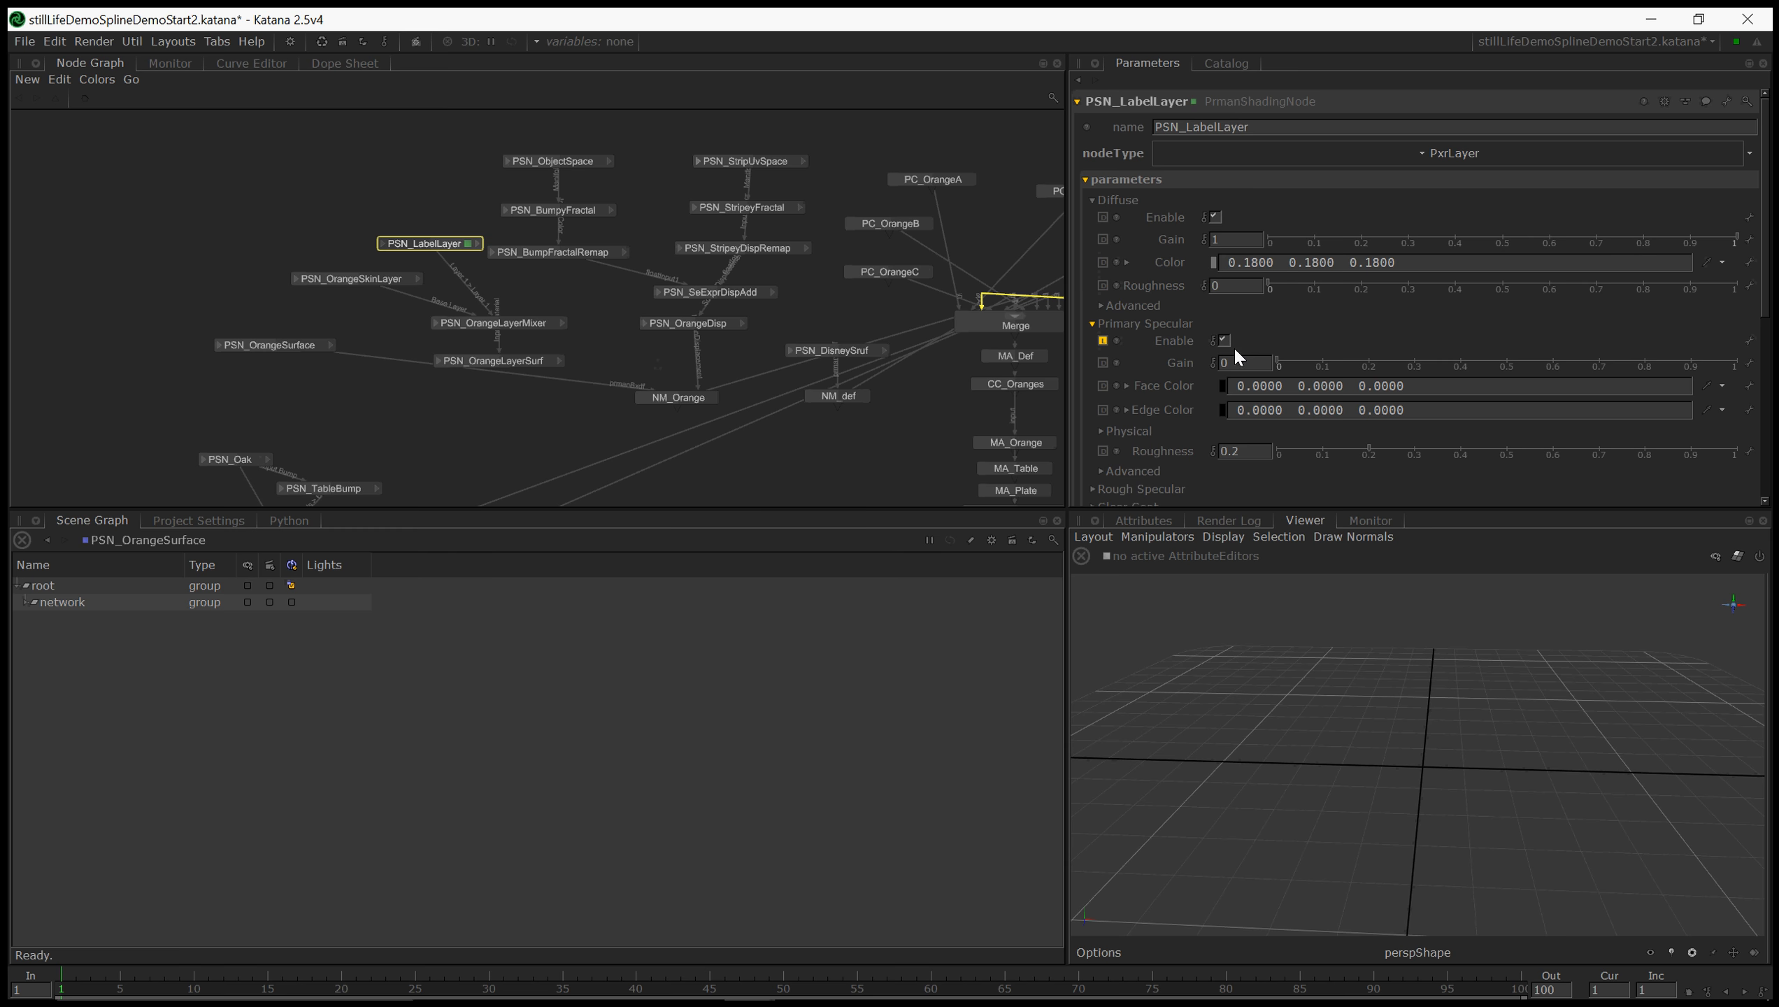
{"action": "left_click", "coordinate": [1223, 411]}
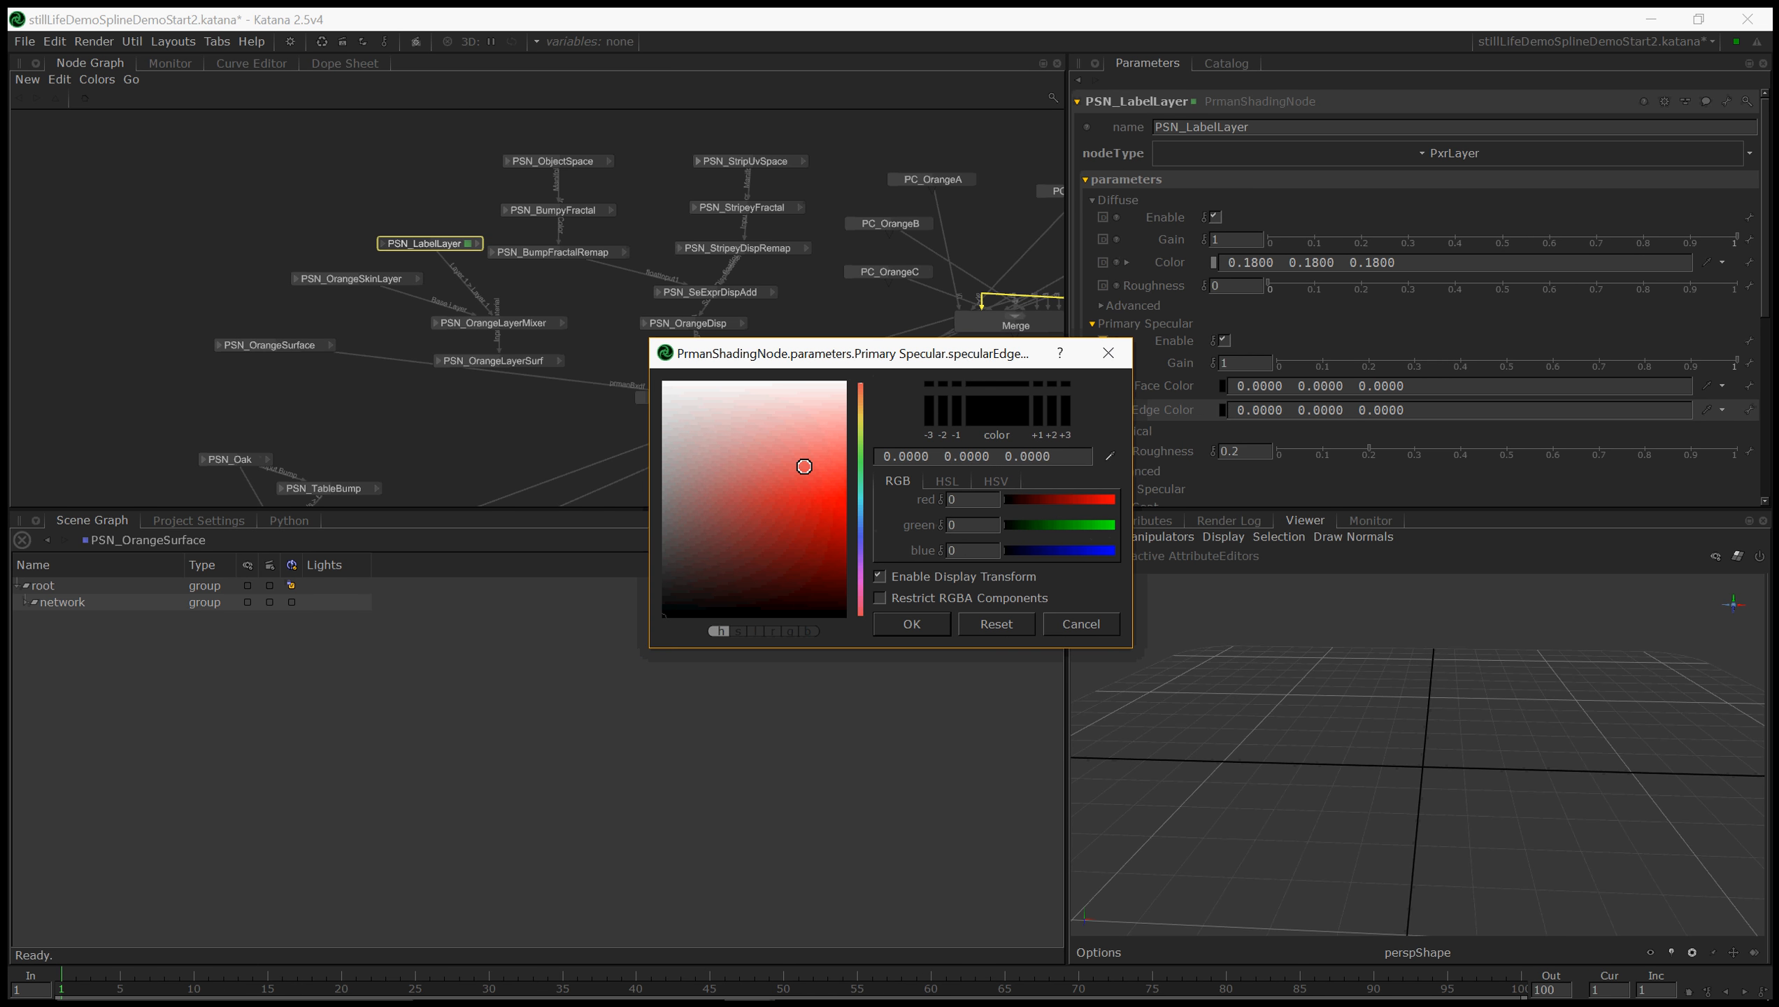
{"action": "left_click_drag", "start_coordinate": [804, 466], "coordinate": [663, 383]}
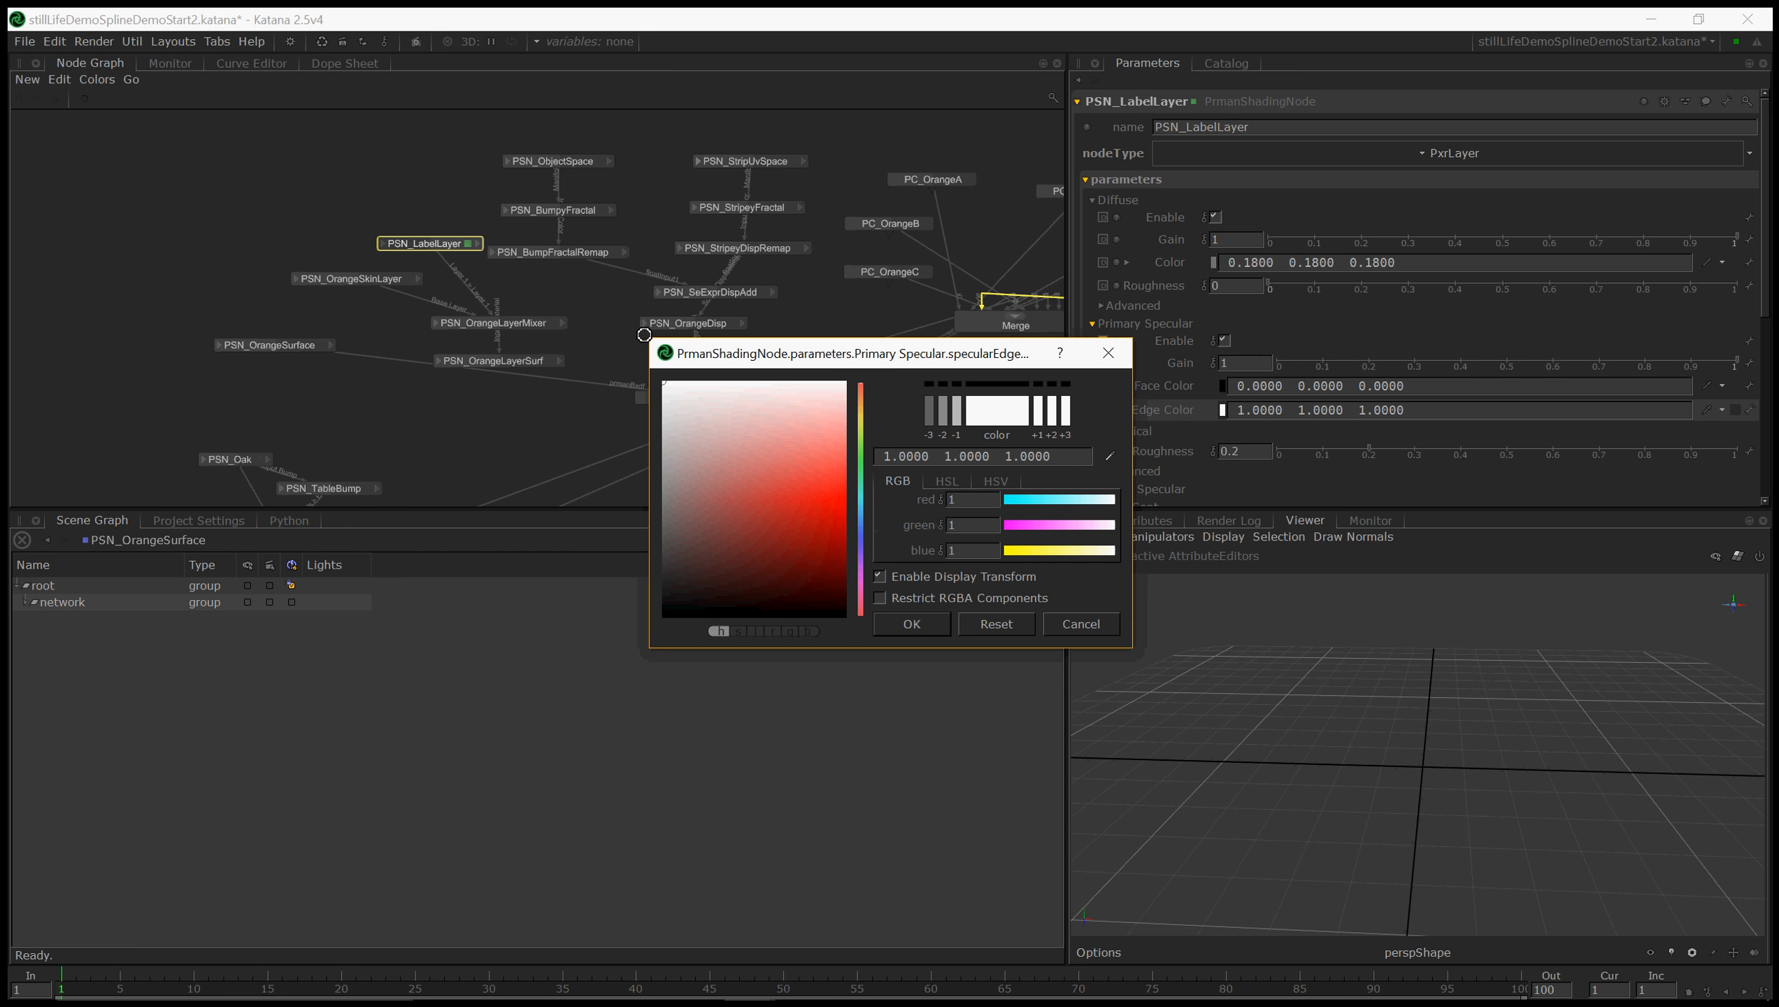
{"action": "left_click", "coordinate": [940, 623]}
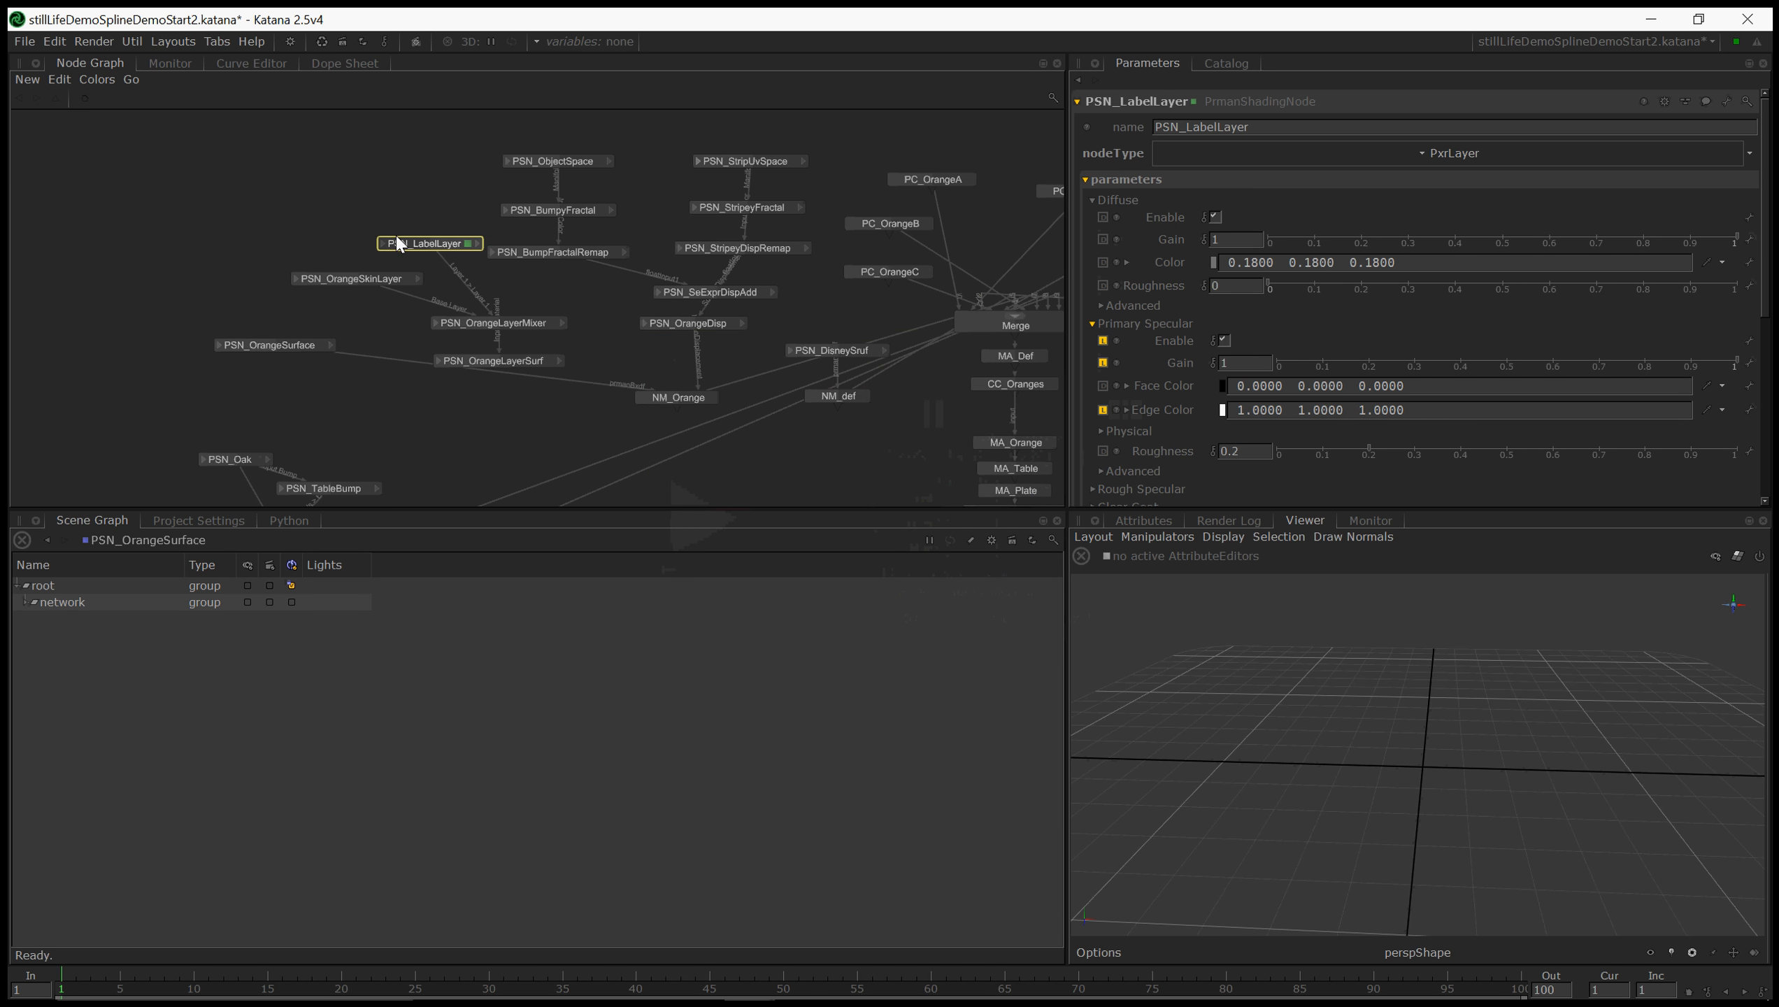
- Set PSN_LabelLayer's primary specular roughness to 0.3 and its face color to a dark gray of 0.0475, 0.0475, 0.0475
{"action": "left_click", "coordinate": [371, 282]}
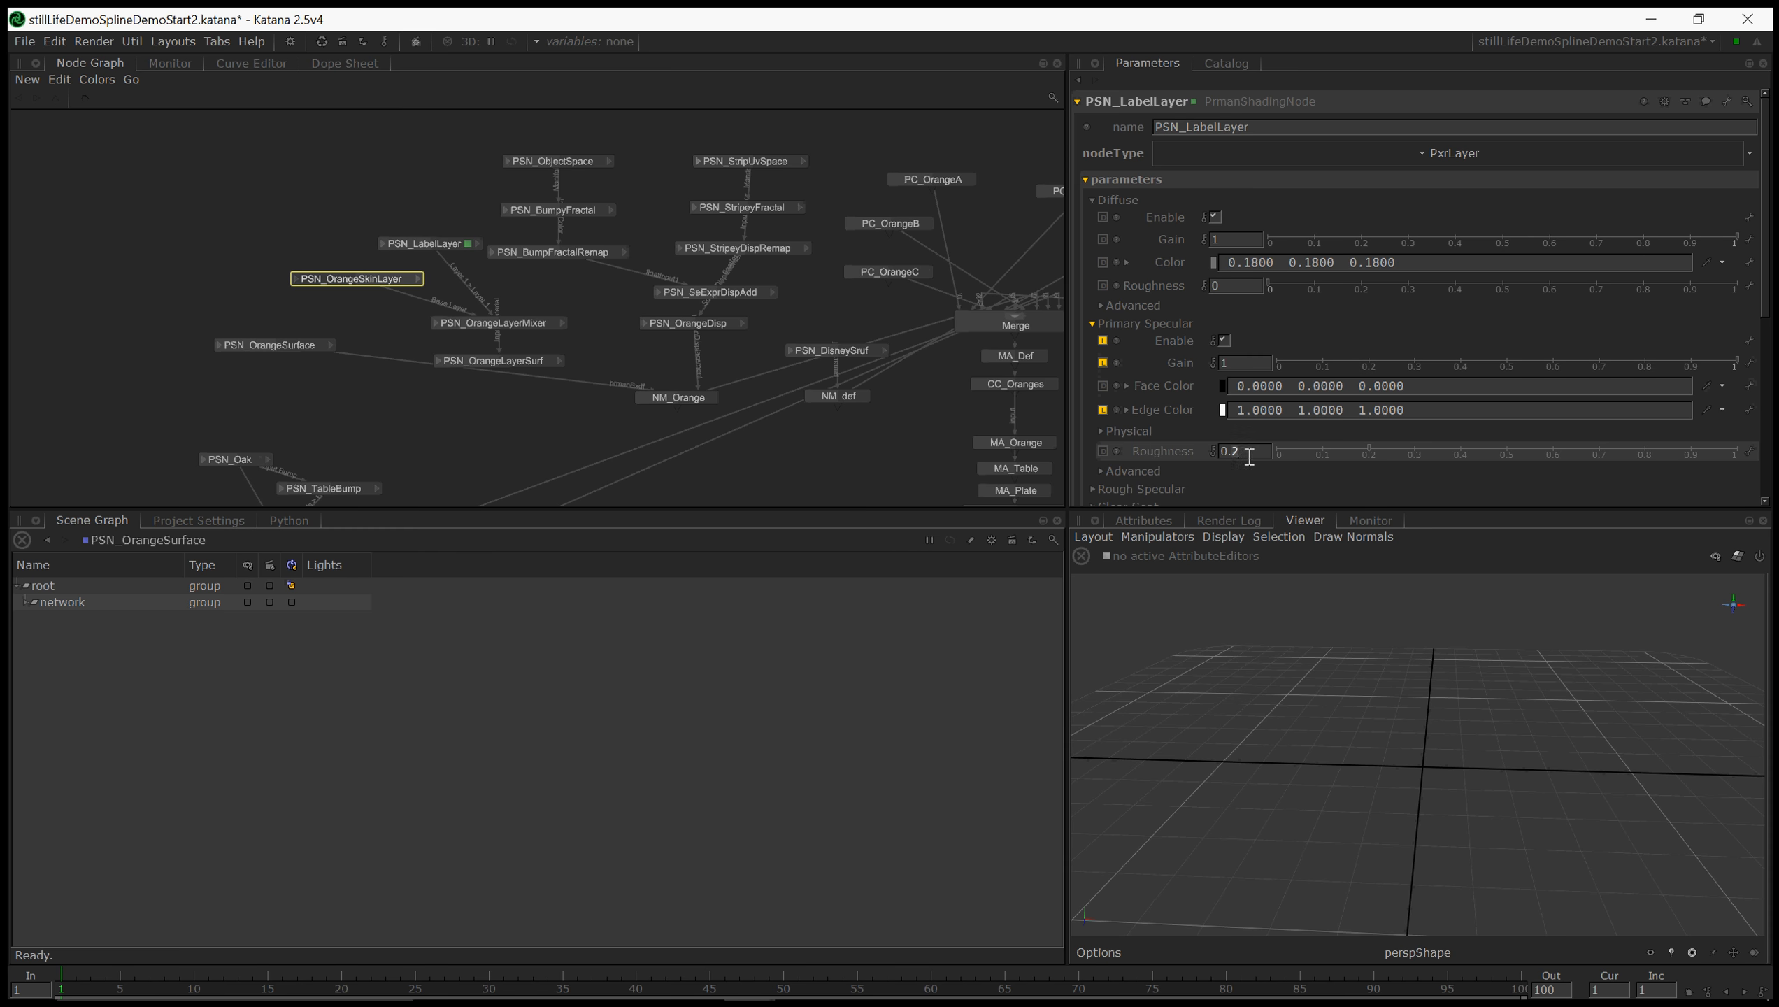
{"action": "key", "text": "BackSpace"}
{"action": "type", "text": "4"}
{"action": "key", "text": "Return"}
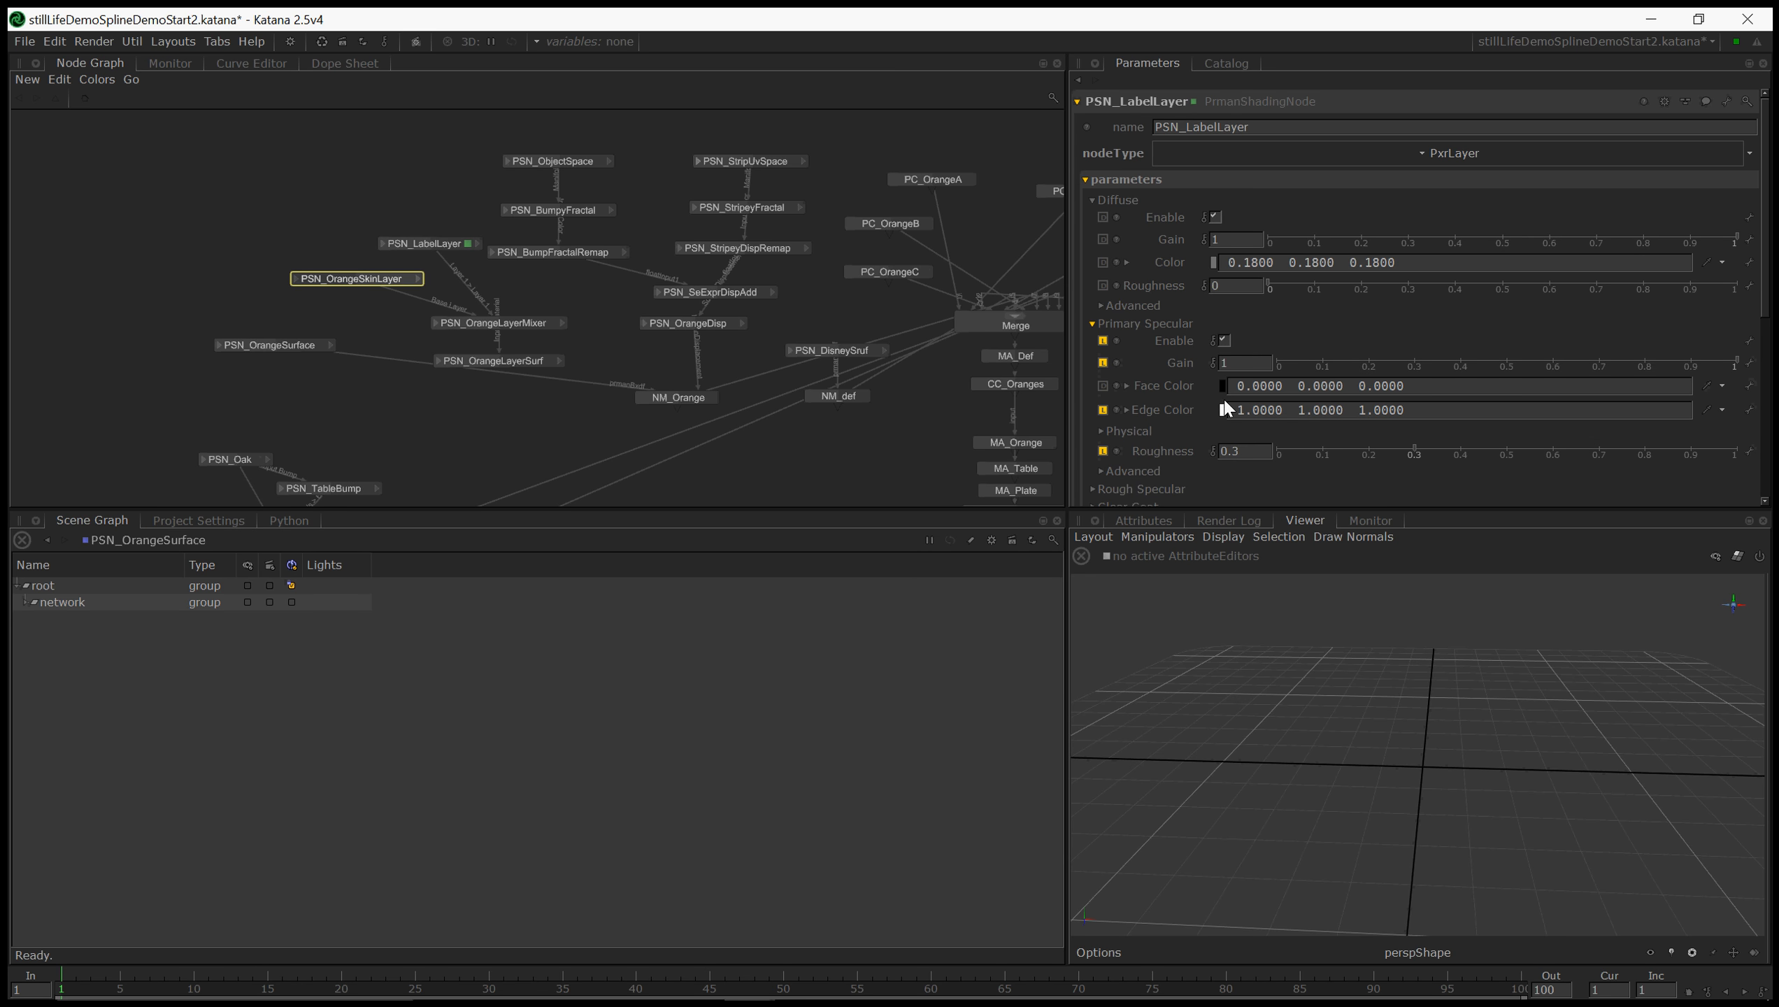
{"action": "left_click", "coordinate": [1223, 387]}
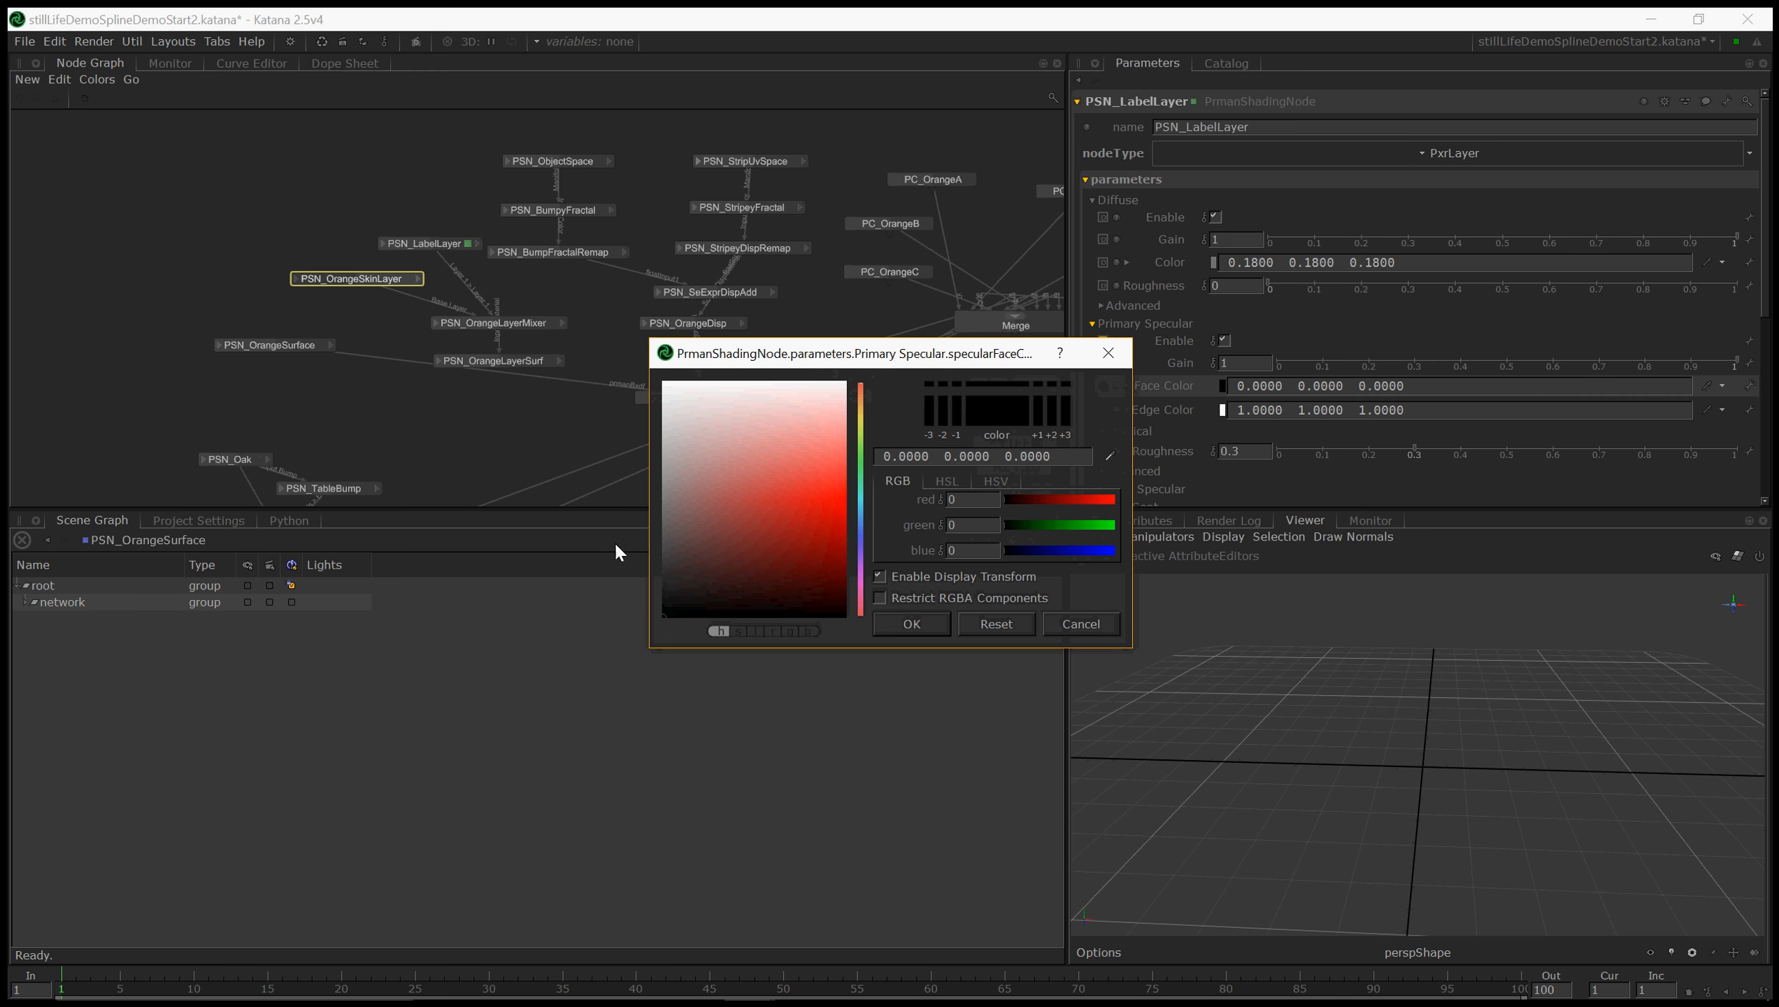
{"action": "left_click", "coordinate": [671, 607]}
{"action": "left_click_drag", "start_coordinate": [671, 607], "coordinate": [662, 561]}
{"action": "left_click", "coordinate": [909, 623]}
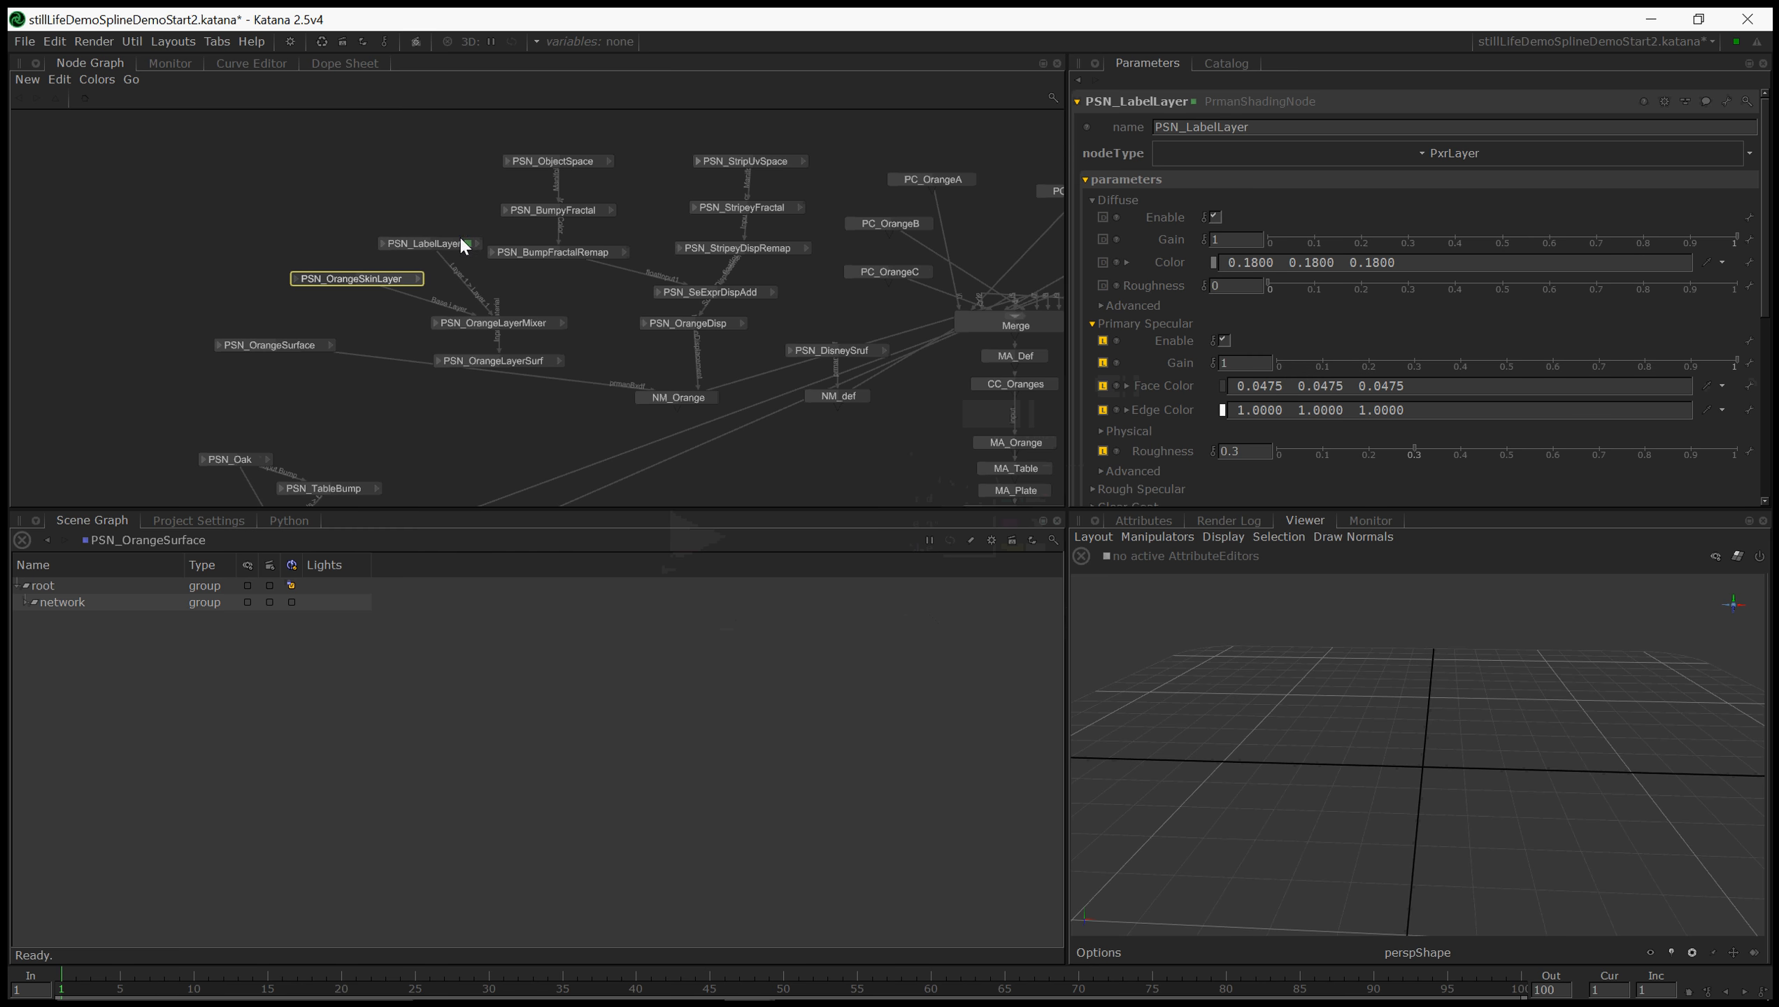
{"action": "left_click", "coordinate": [429, 244]}
{"action": "middle_click_drag", "start_coordinate": [433, 238], "coordinate": [580, 316]}
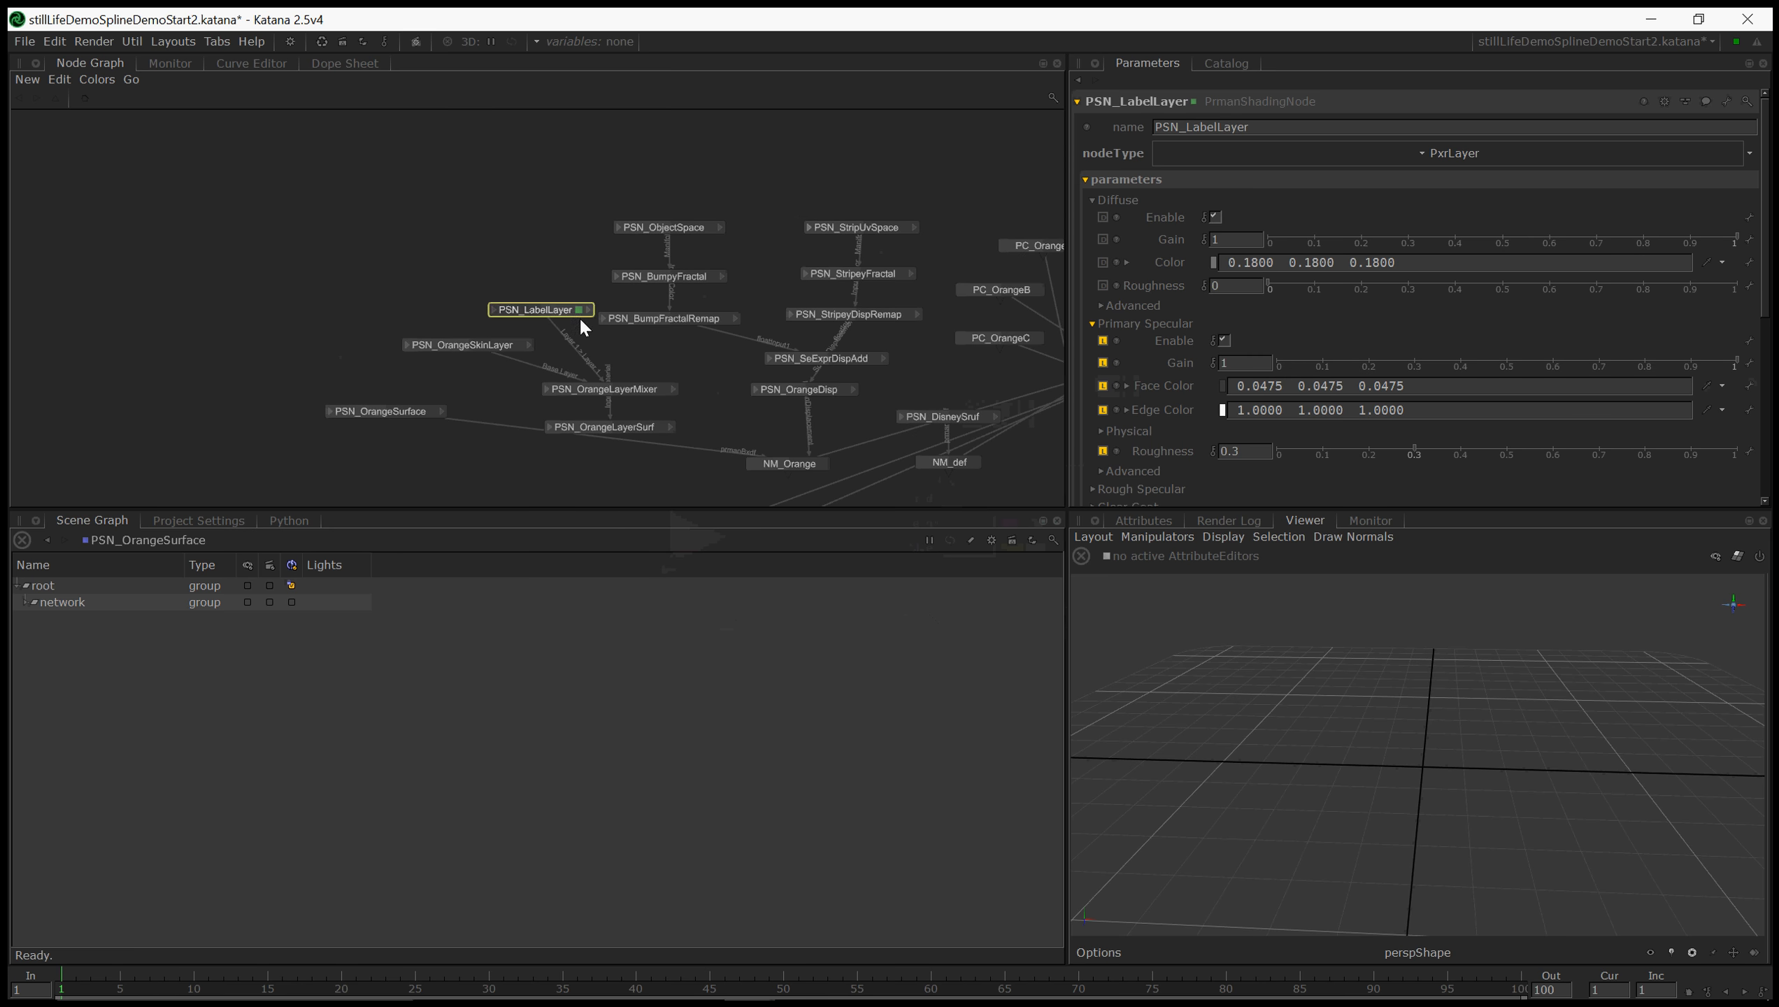
{"action": "key", "text": "Tab"}
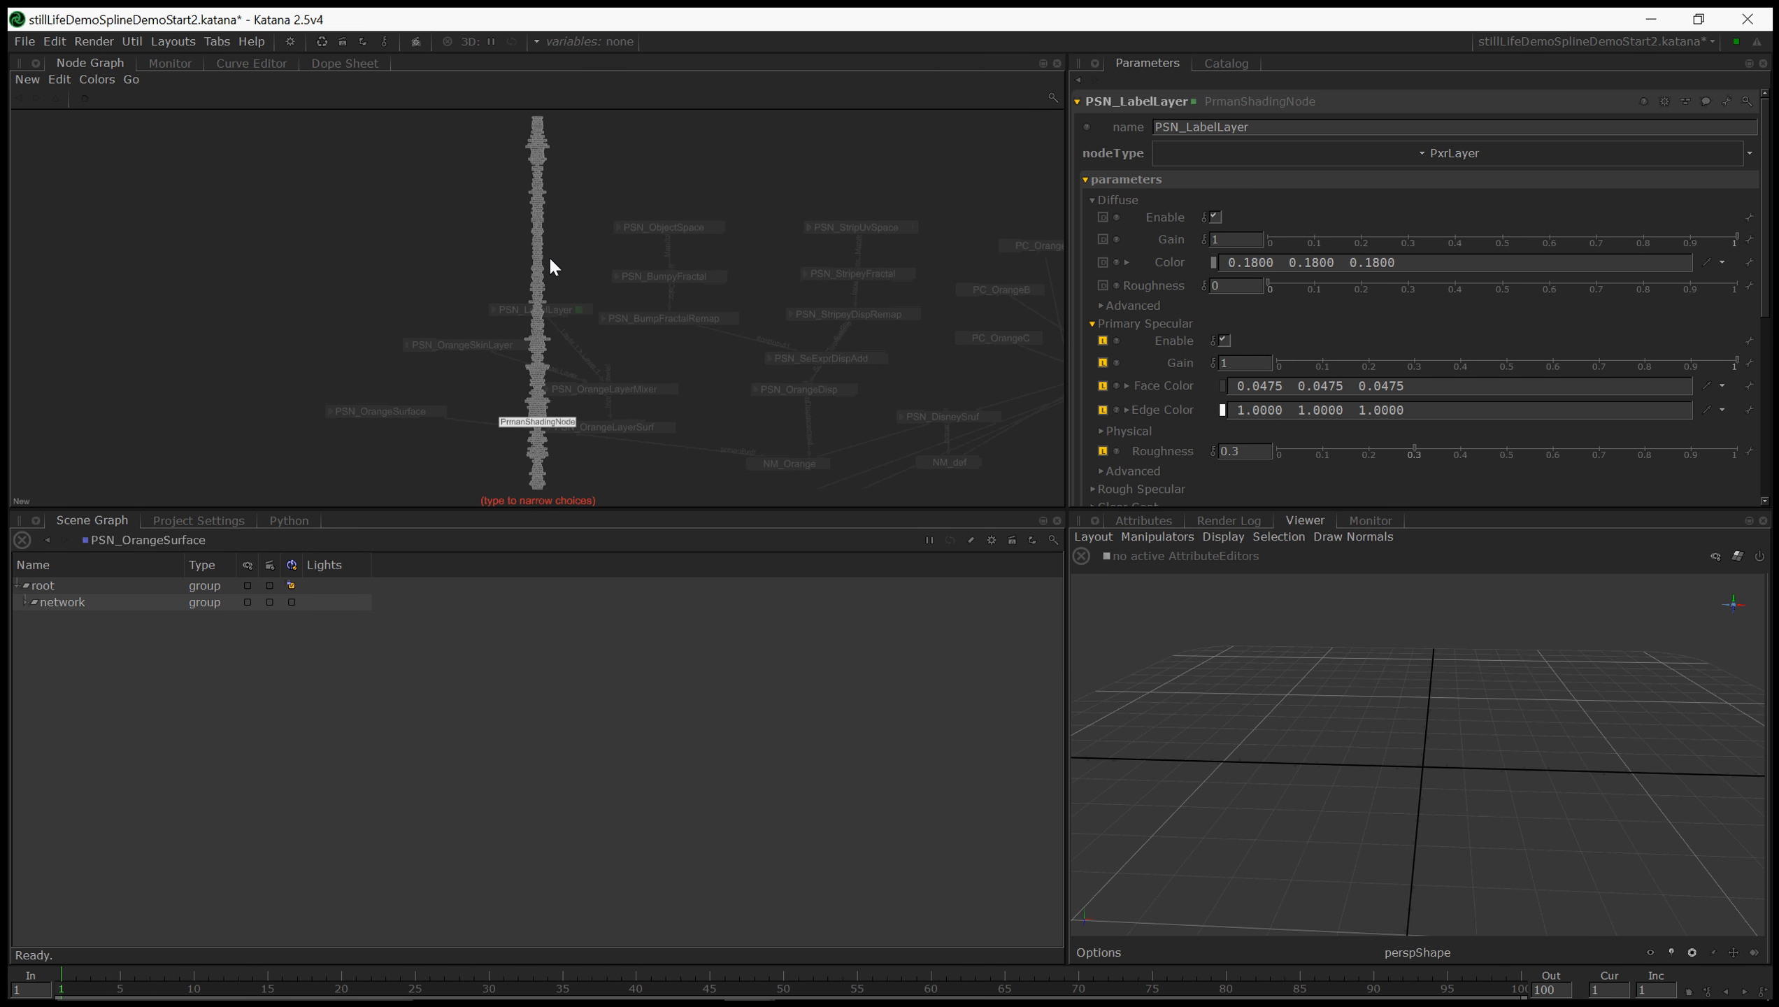
{"action": "type", "text": "p"}
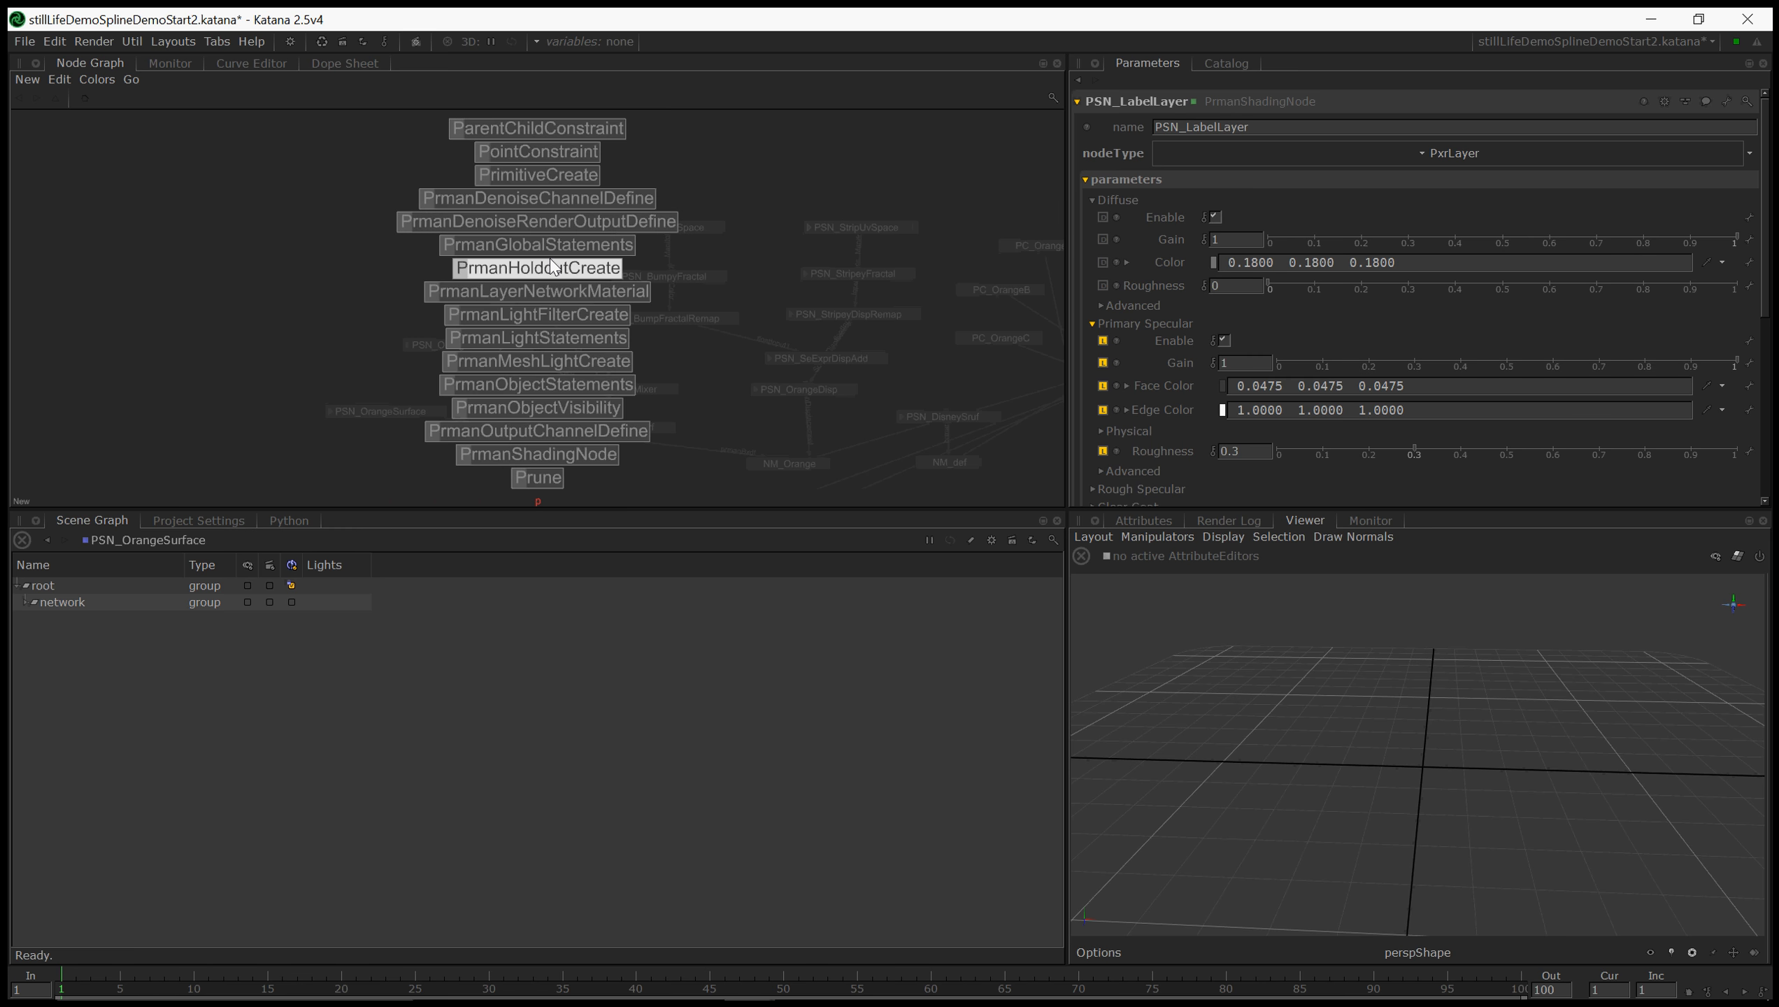
{"action": "key", "text": "Escape"}
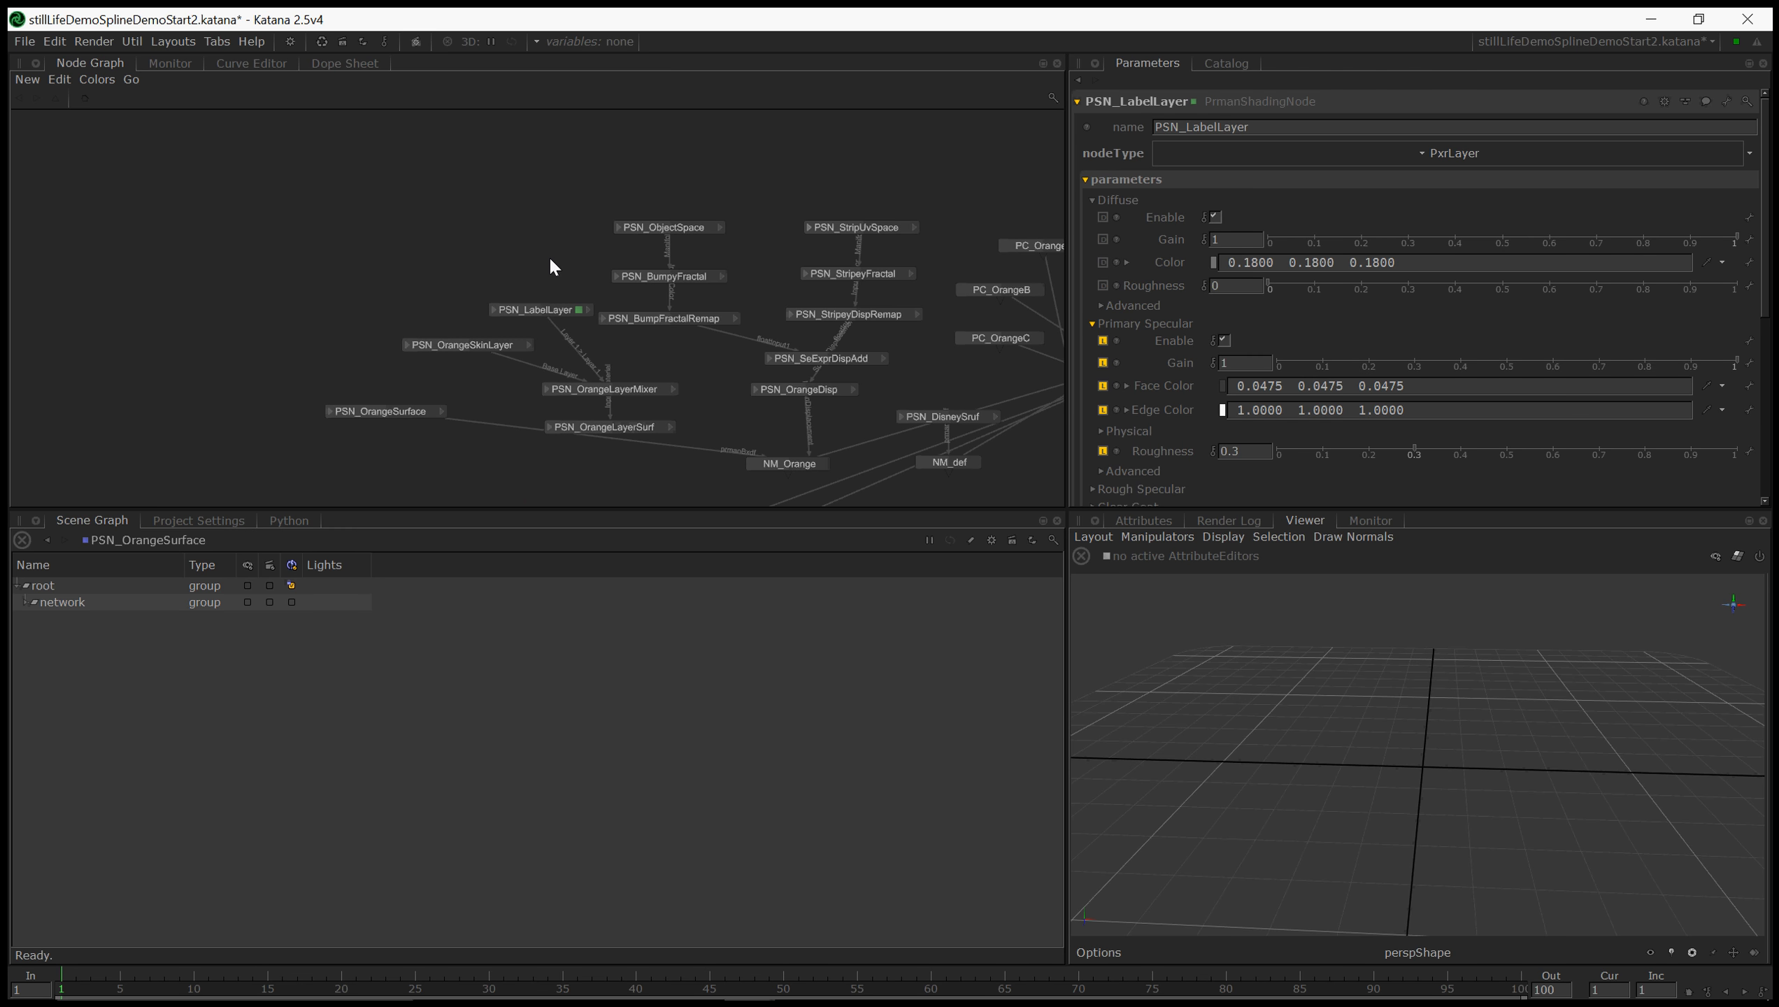
- Add a PrmanShadingNode above PSN_LabelLayer and set its type to PxrProjectionLayer
{"action": "key", "text": "Tab"}
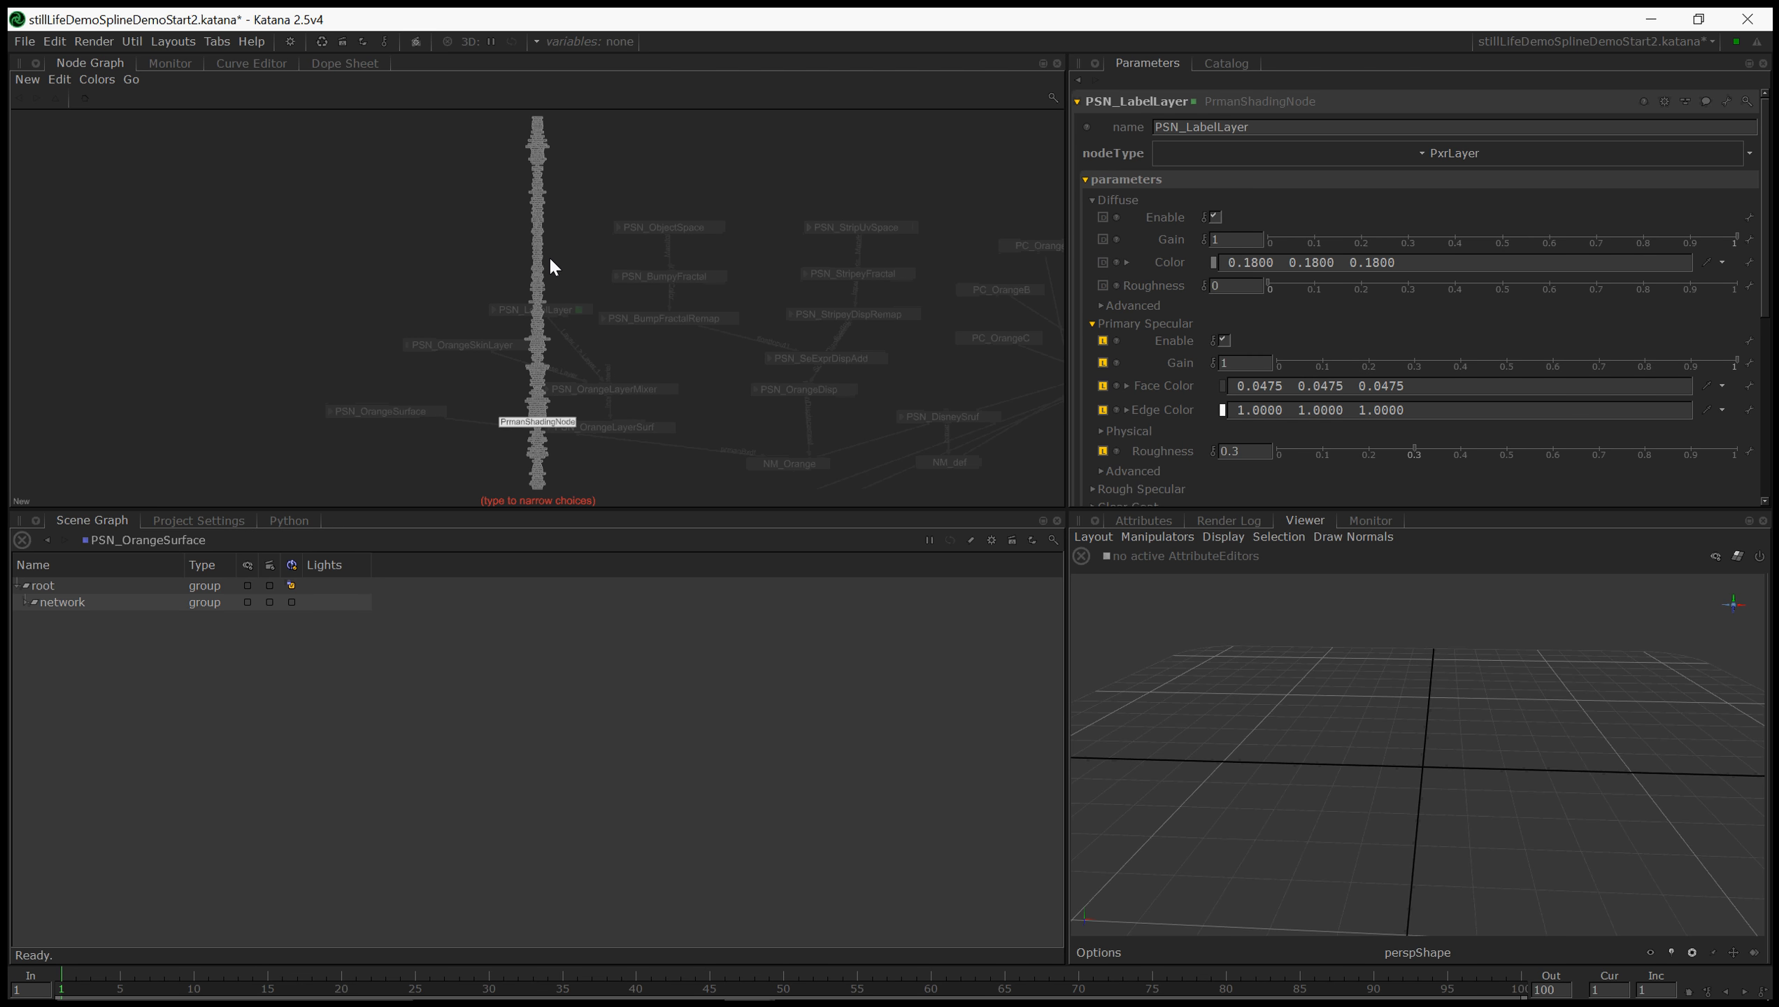
{"action": "type", "text": "psn"}
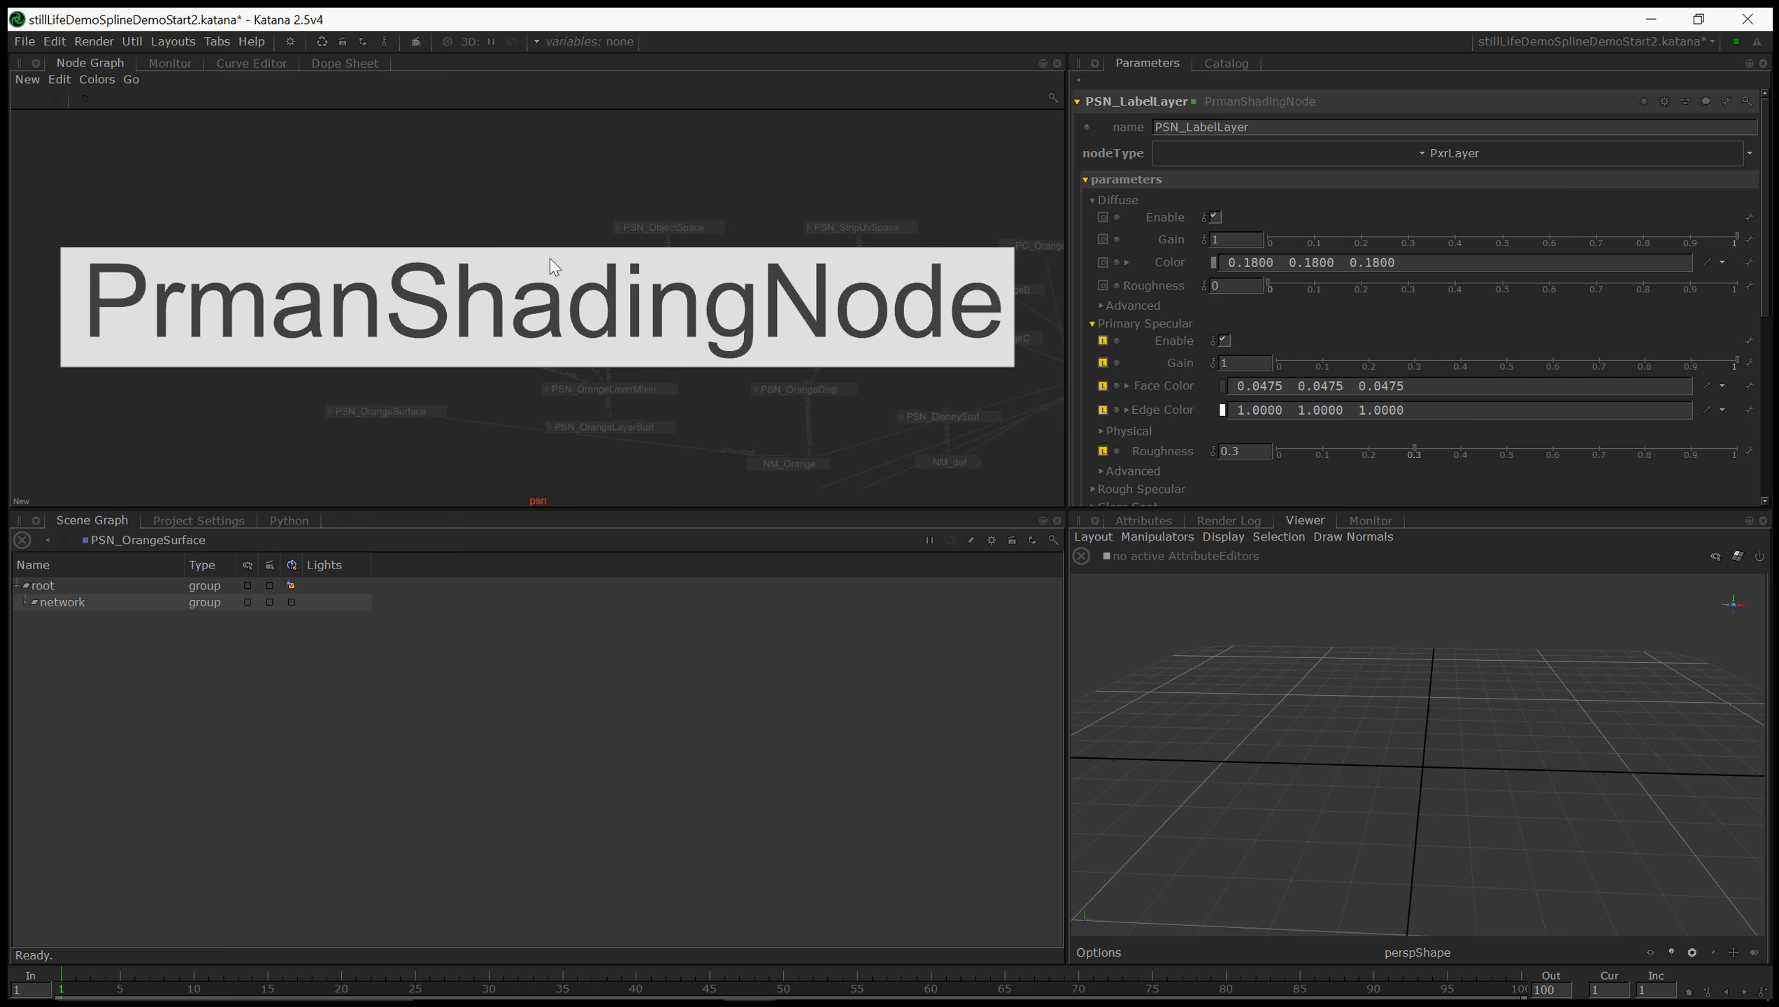
{"action": "key", "text": "Return"}
{"action": "left_click", "coordinate": [546, 255]}
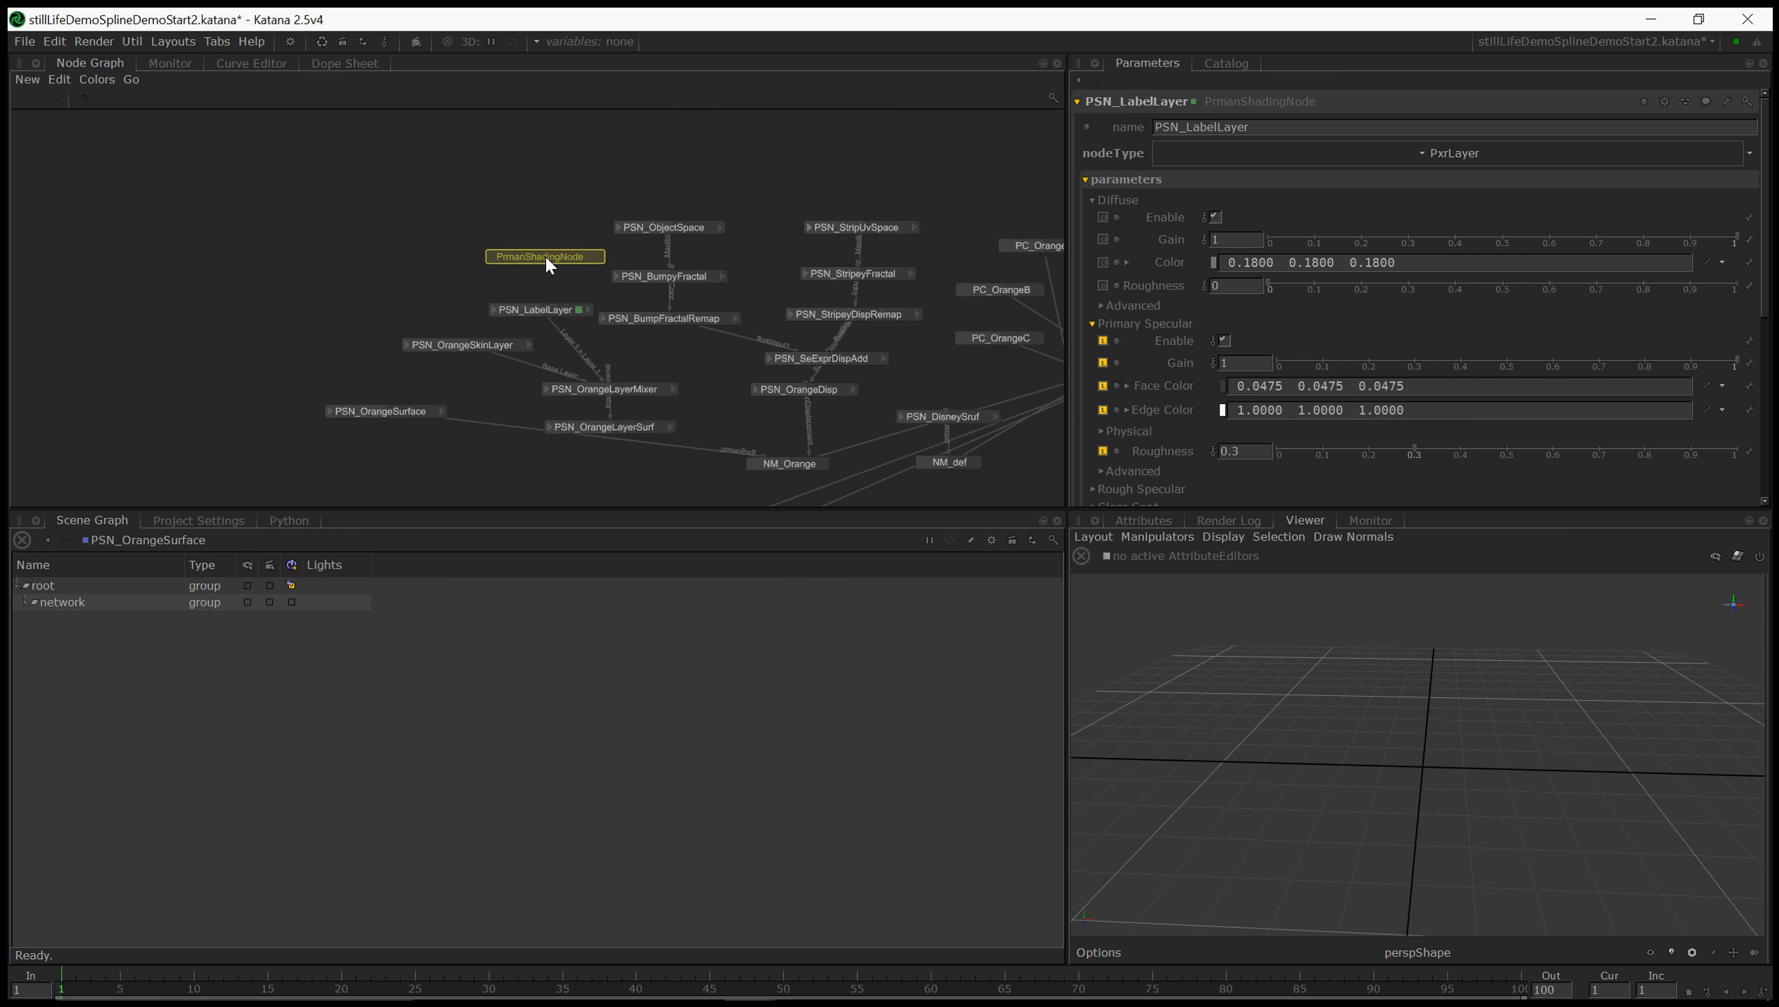
{"action": "left_click", "coordinate": [1279, 155]}
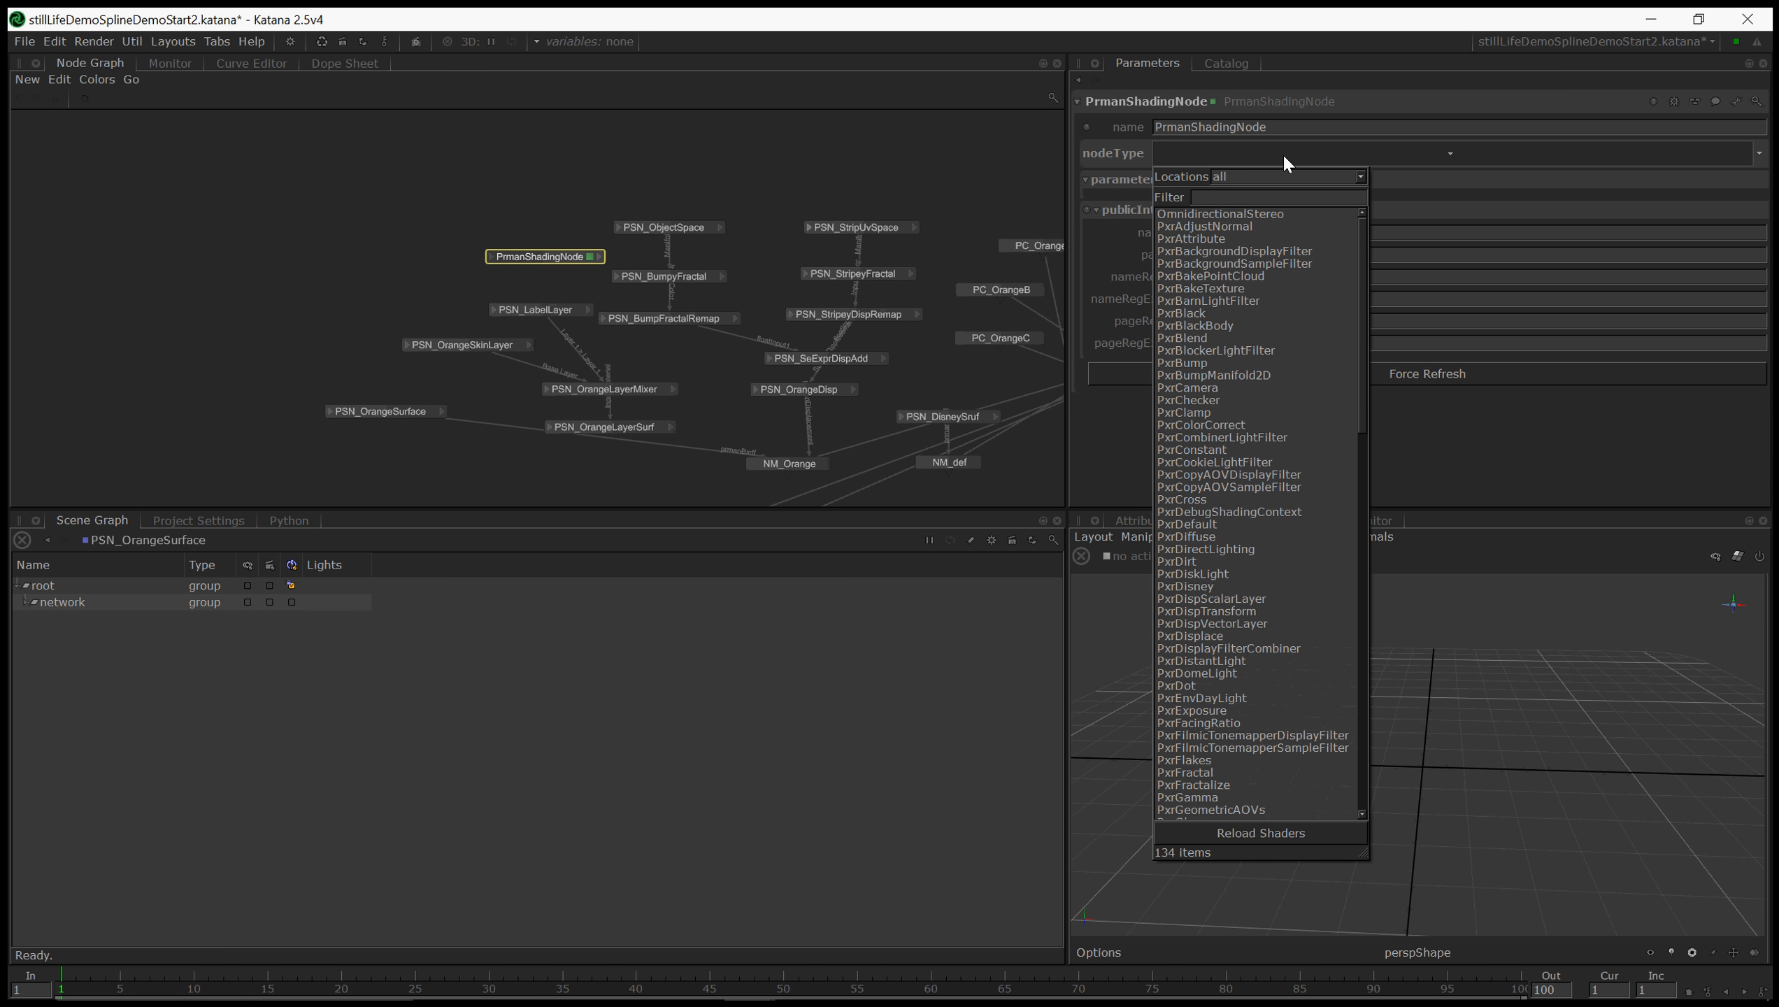
{"action": "type", "text": "proj"}
{"action": "key", "text": "Down"}
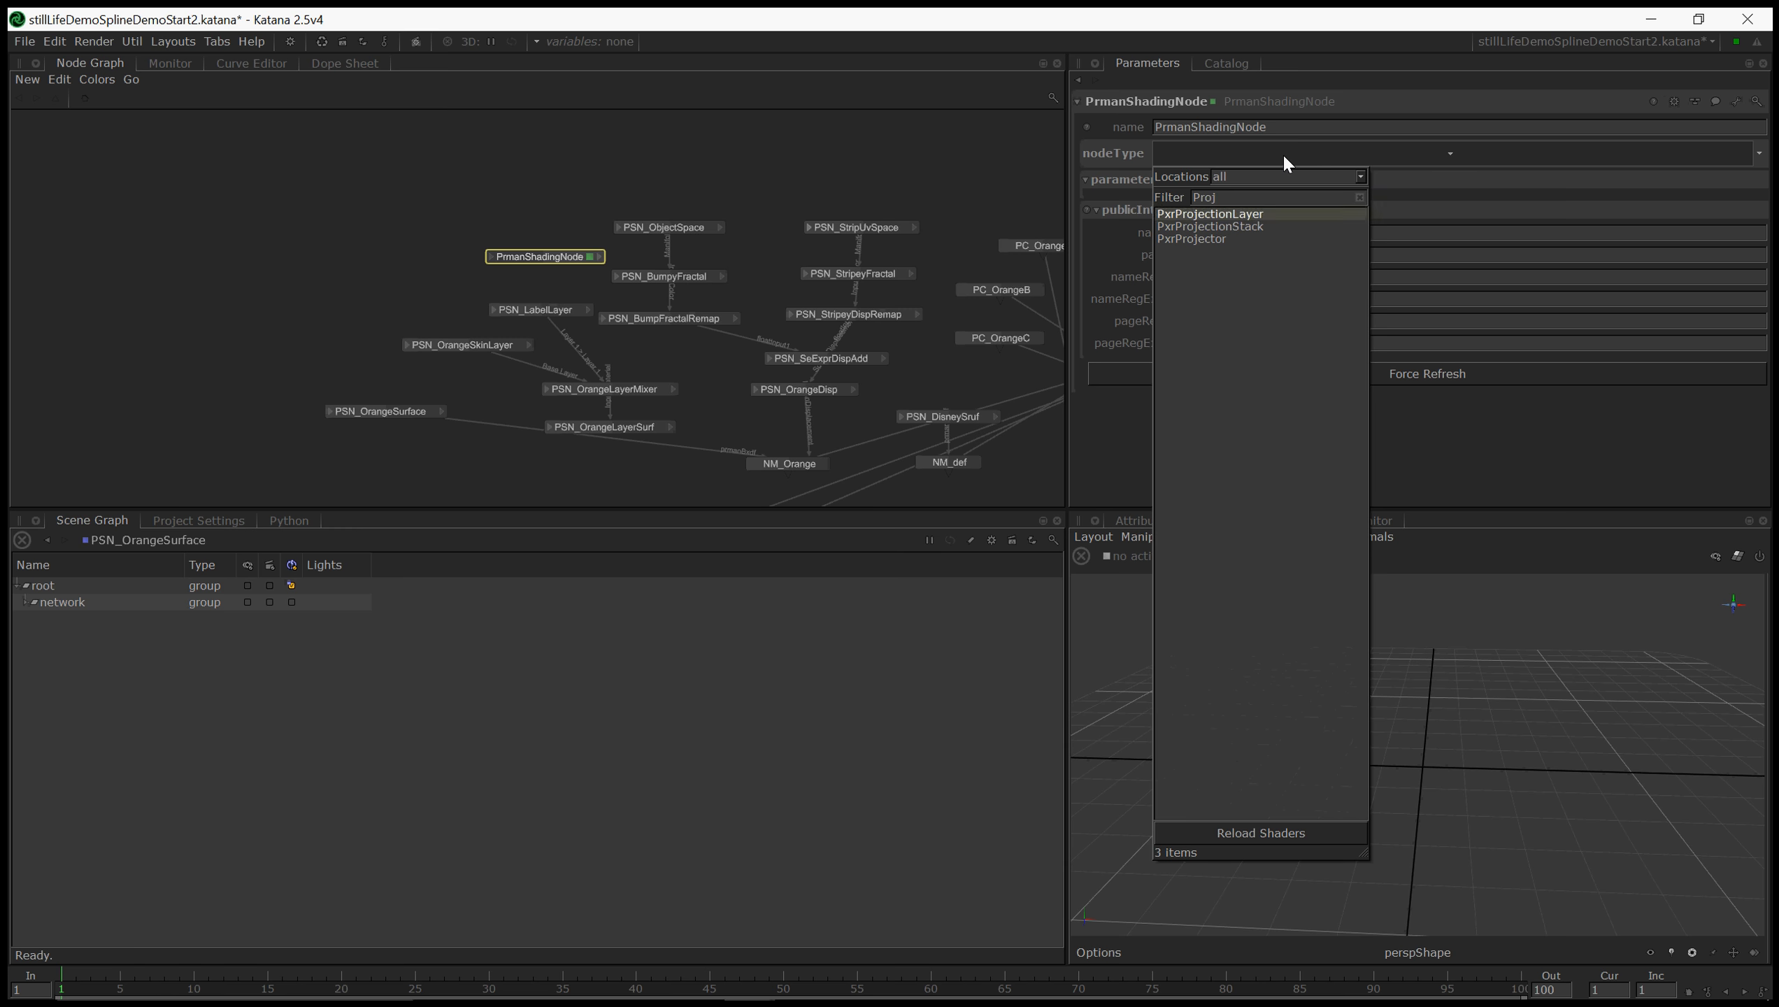
{"action": "key", "text": "Return"}
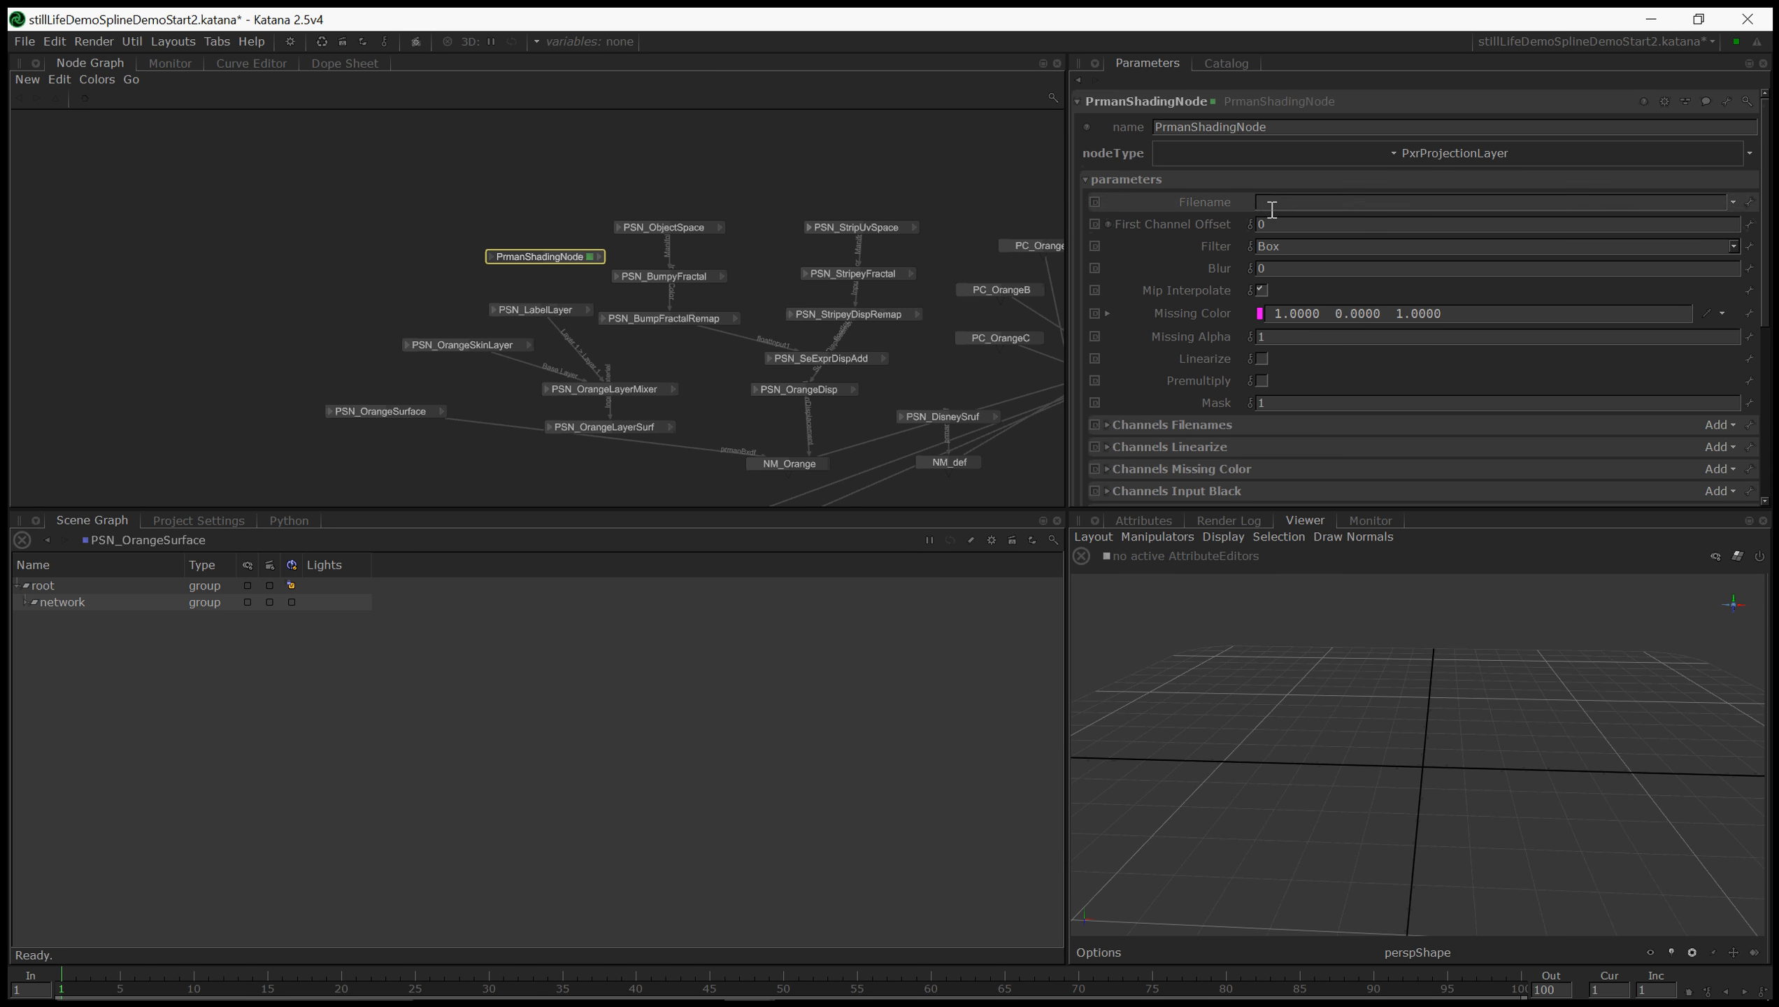
{"action": "left_click_drag", "start_coordinate": [564, 257], "coordinate": [538, 264]}
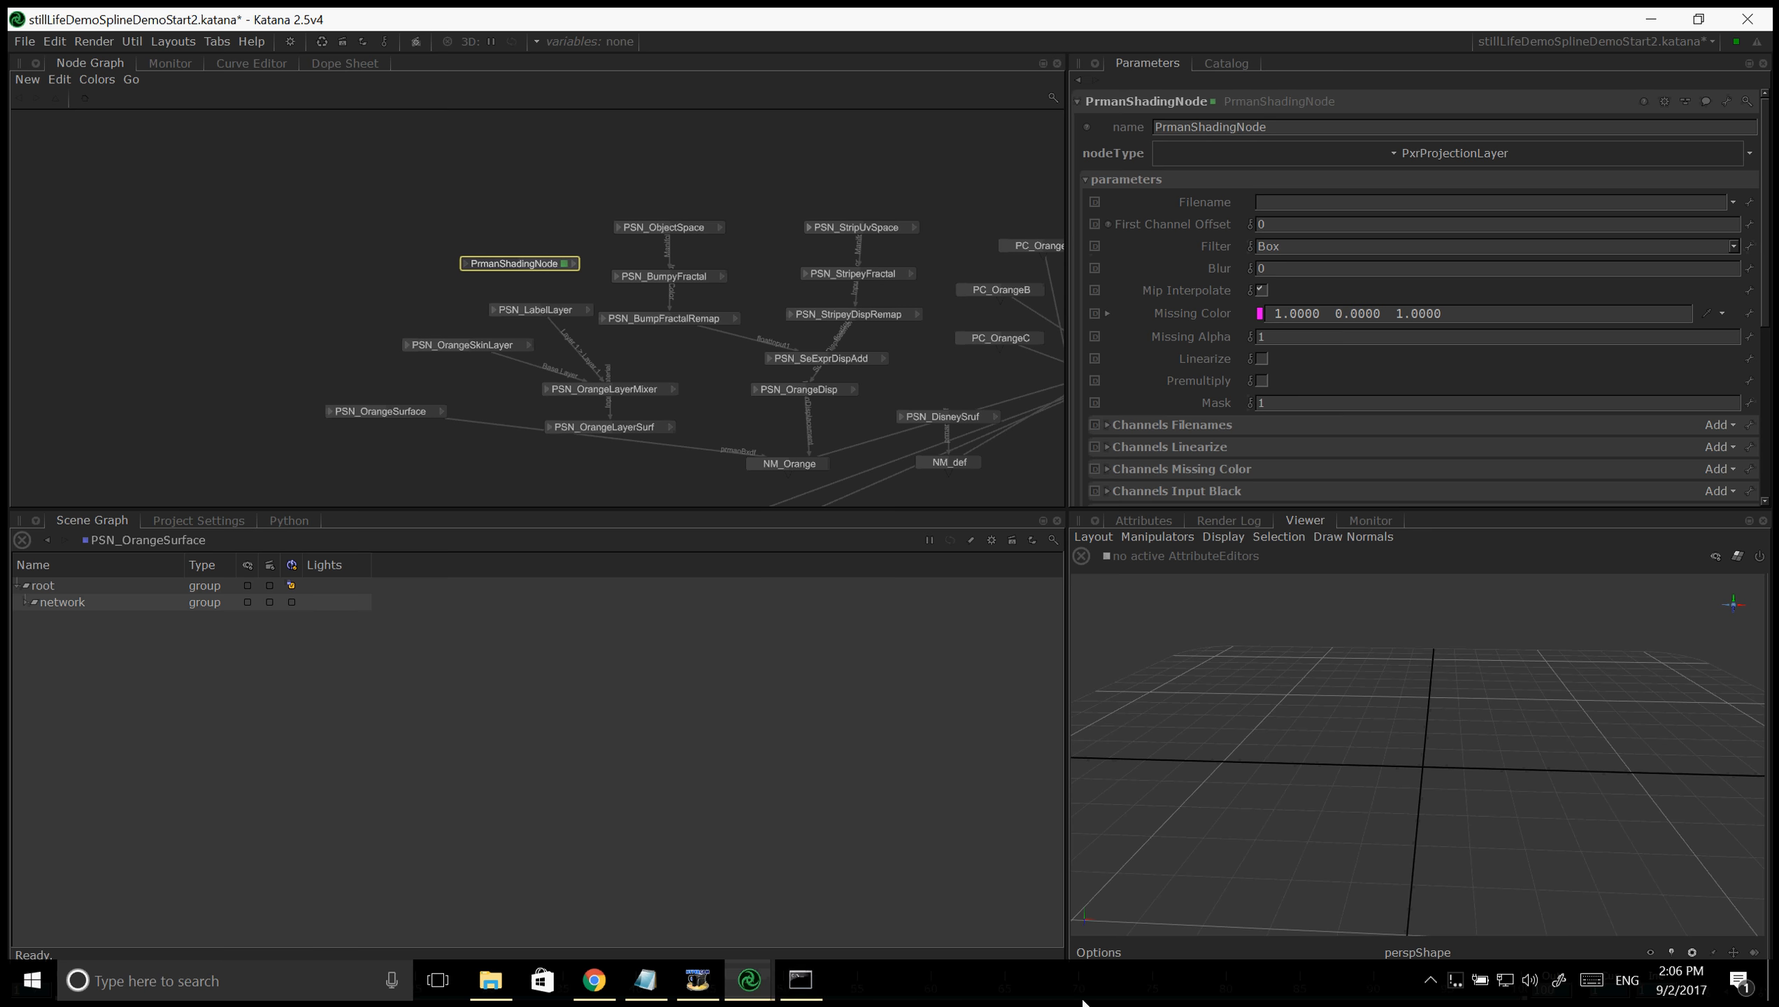
- Look up the texture used by PSN_Bnl2 in the stillLifeDemoSplineProj.katana window and set the new projection layer's Filename to BnL.tex
{"action": "mouse_move", "coordinate": [749, 980]}
{"action": "left_click", "coordinate": [967, 899]}
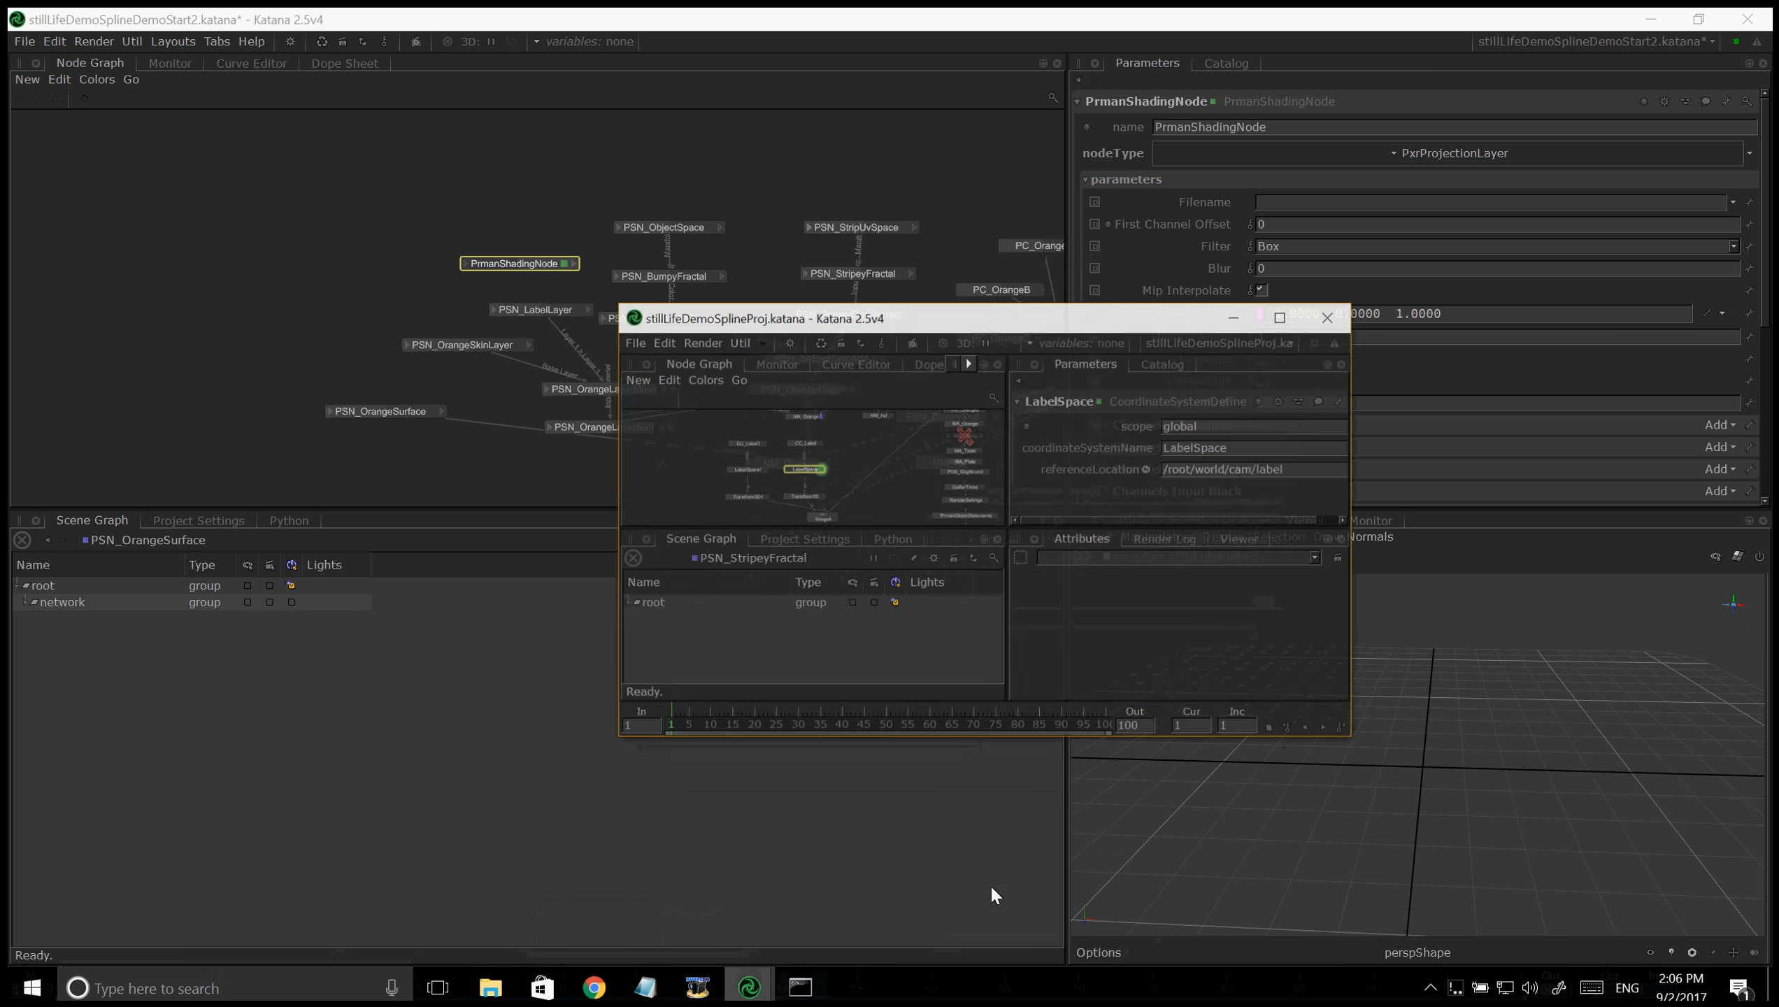
{"action": "scroll", "coordinate": [814, 425], "scroll_direction": "up", "scroll_amount": 5}
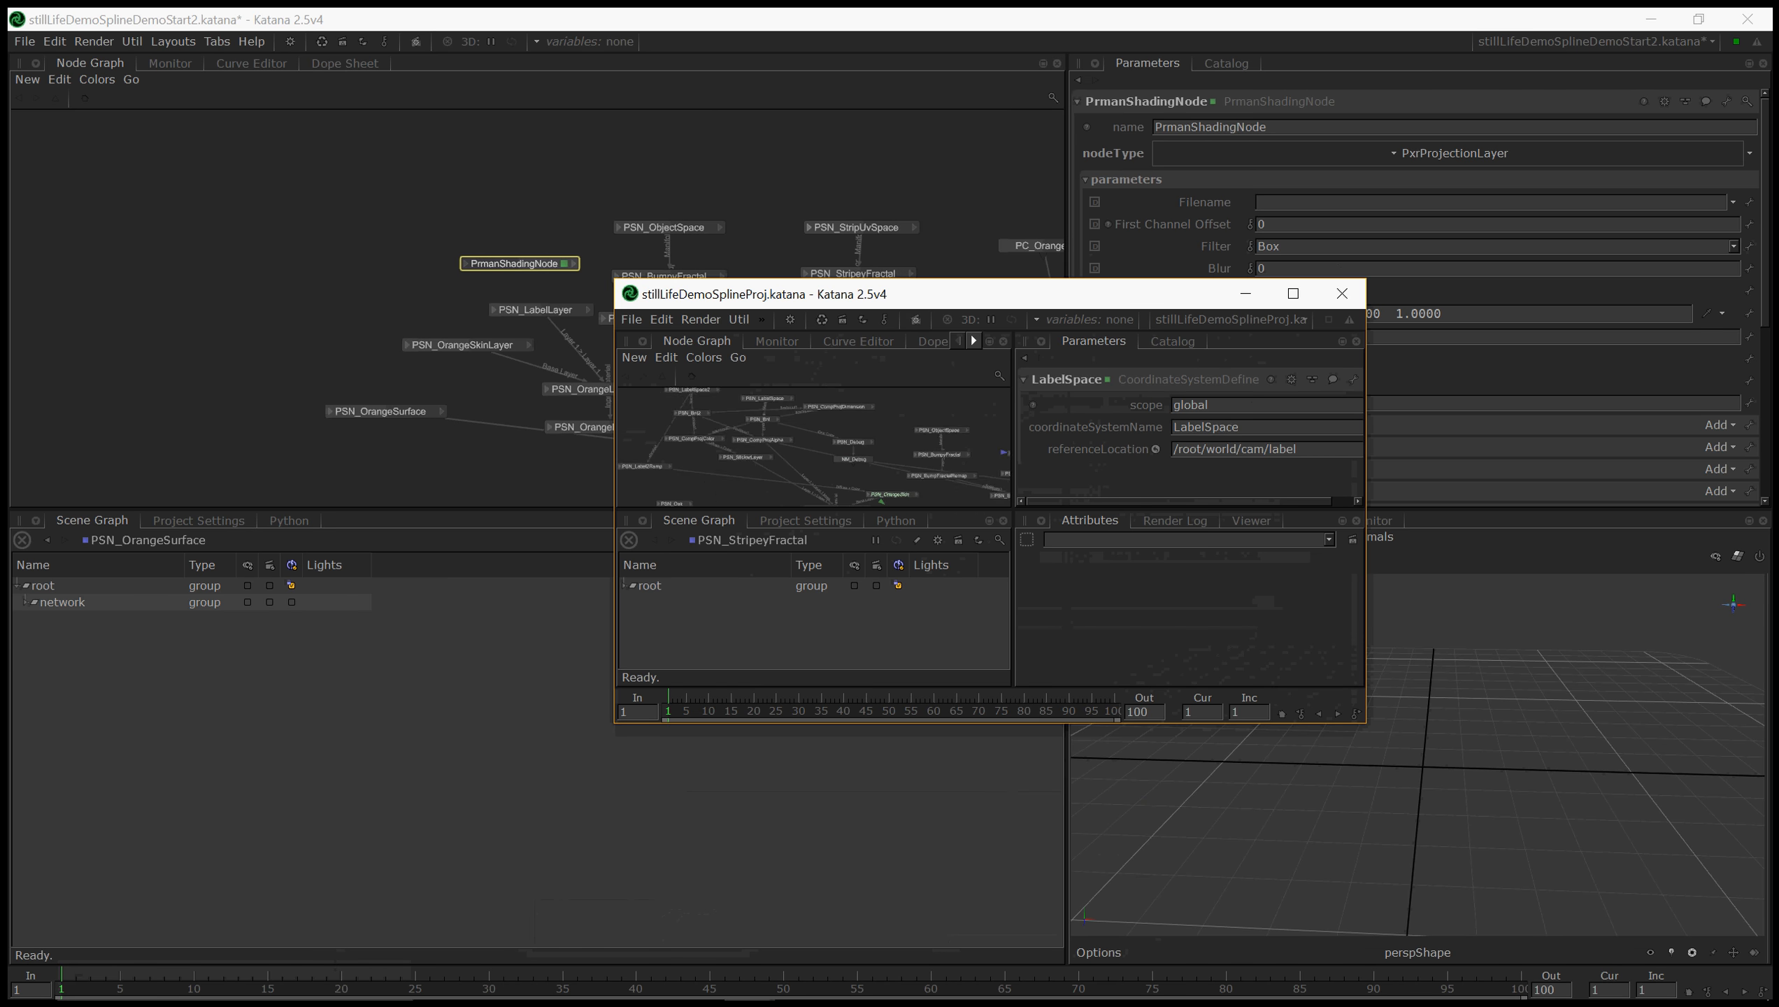
{"action": "double_click", "coordinate": [709, 432]}
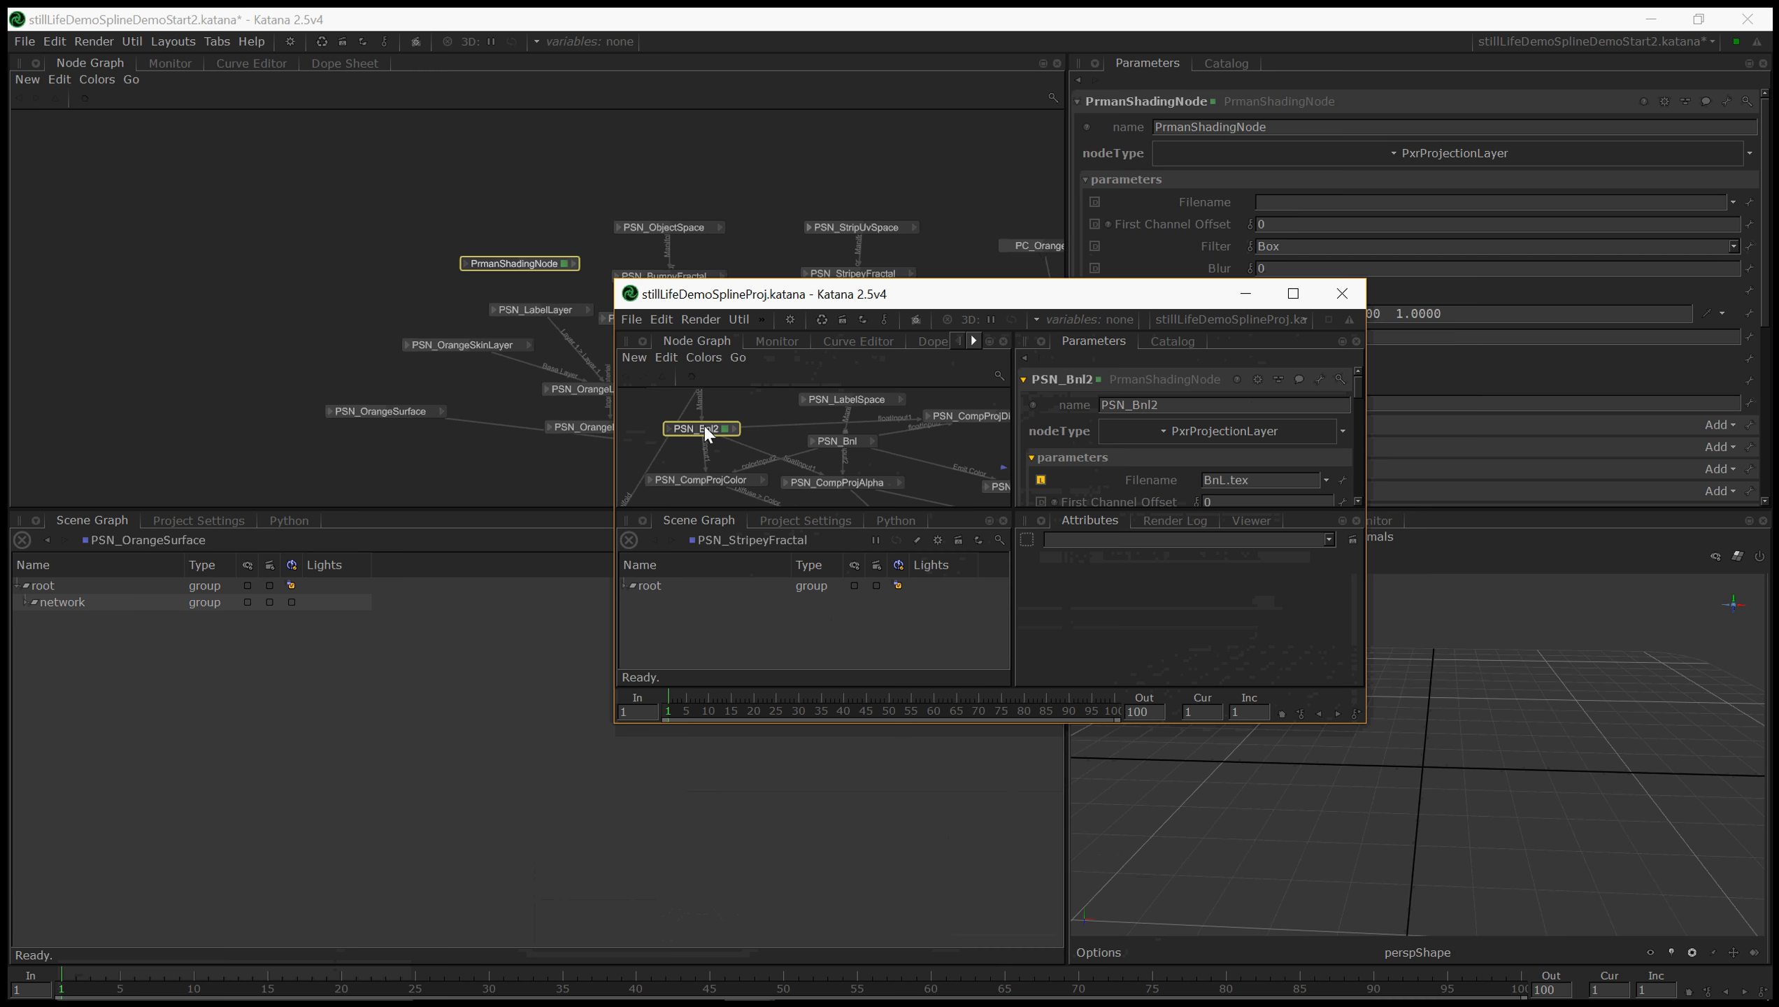
{"action": "left_click", "coordinate": [1244, 295]}
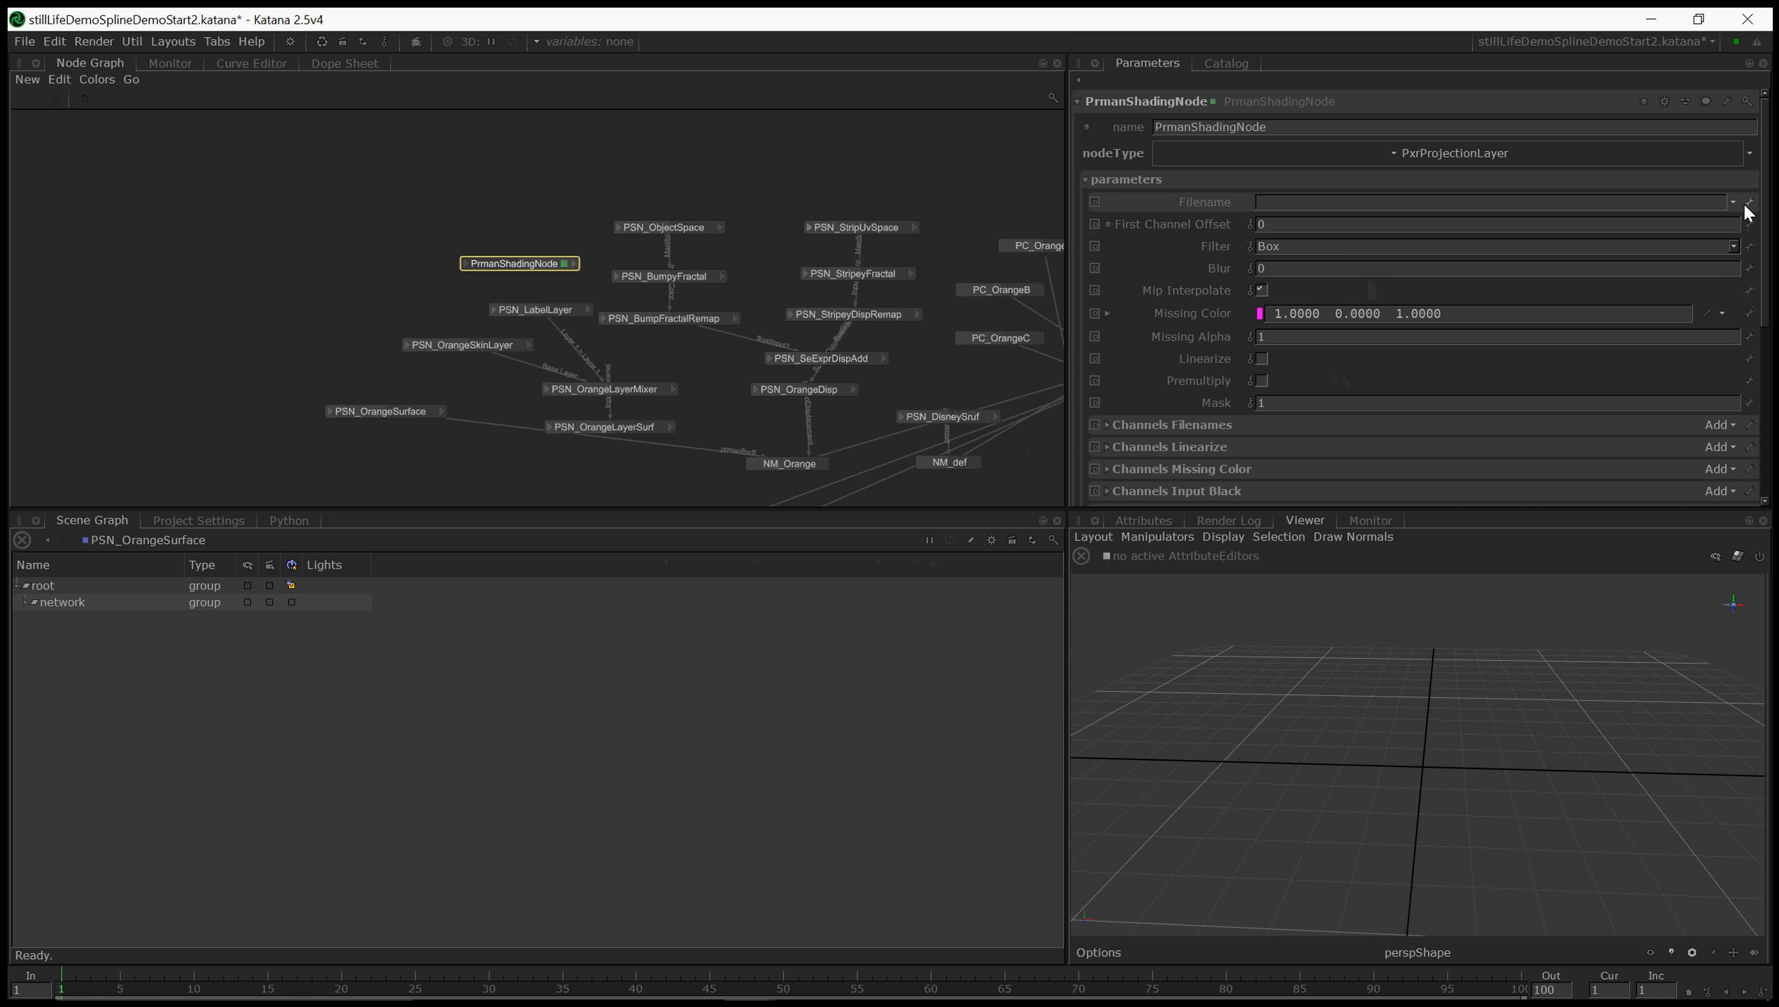
{"action": "left_click", "coordinate": [1710, 200]}
{"action": "type", "text": "BnL.tex"}
{"action": "key", "text": "Return"}
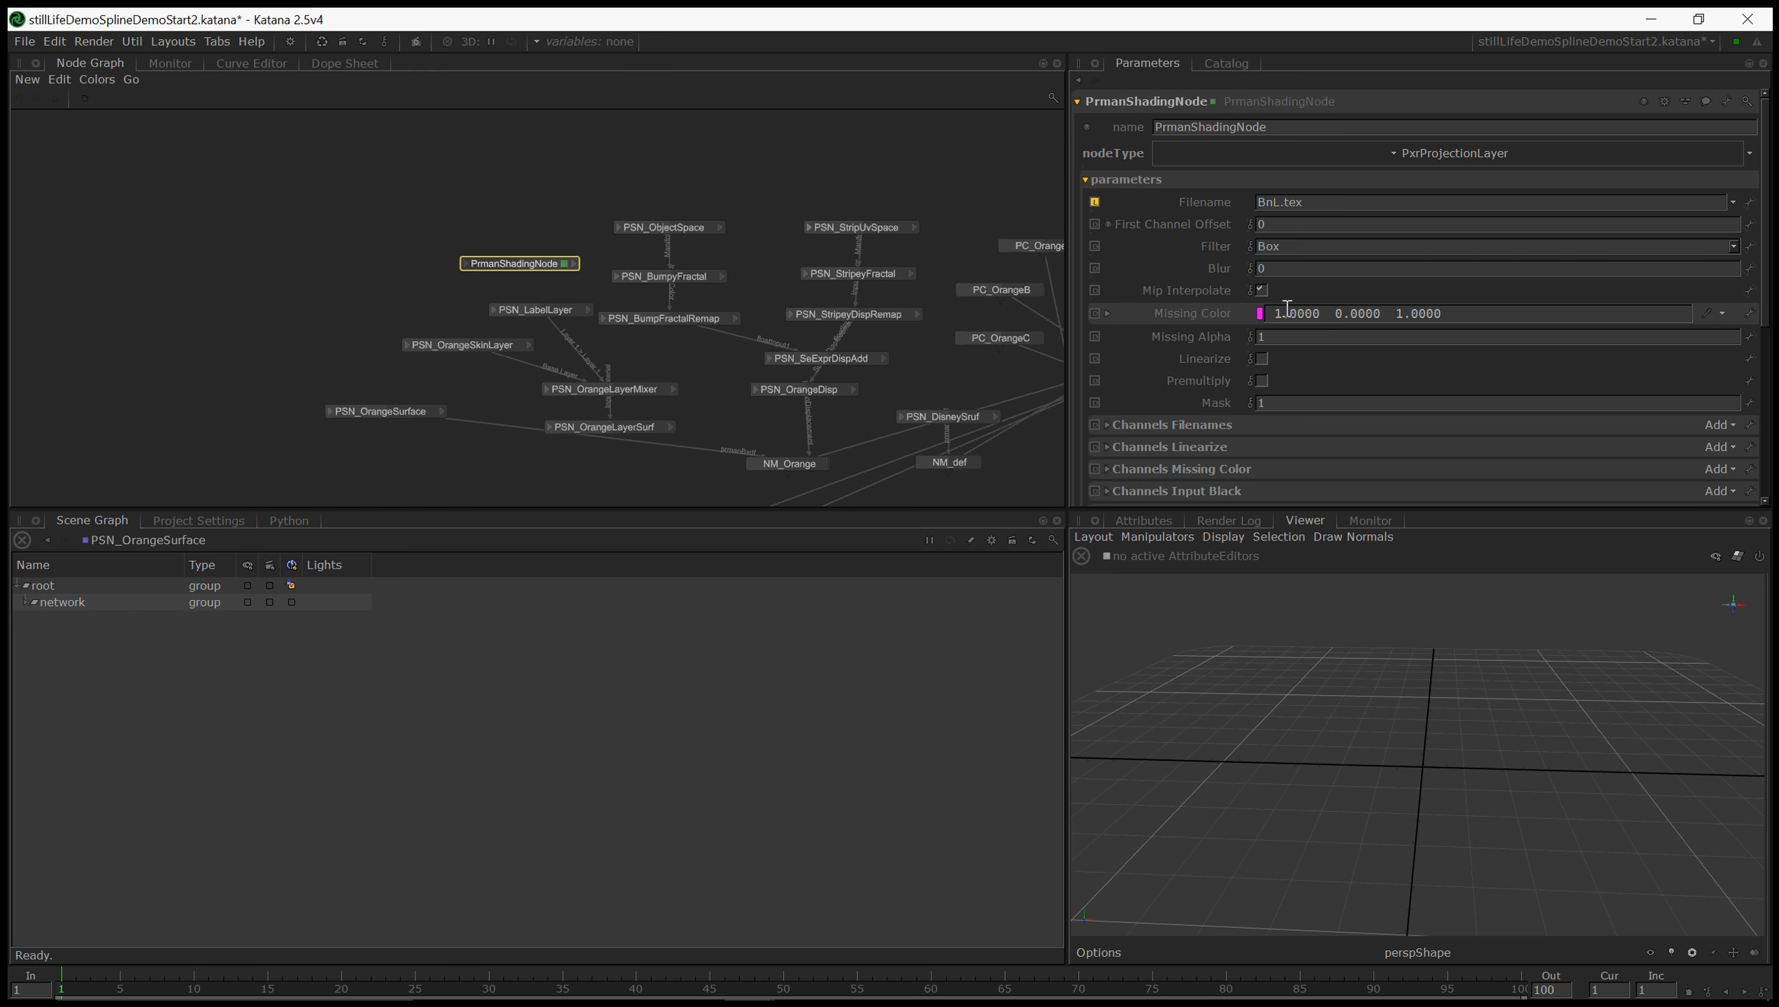
- Rename the PxrProjectionLayer shading node as PSN_LabelTex
{"action": "scroll", "coordinate": [1273, 367], "scroll_direction": "down", "scroll_amount": 2}
{"action": "scroll", "coordinate": [1273, 368], "scroll_direction": "down", "scroll_amount": 5}
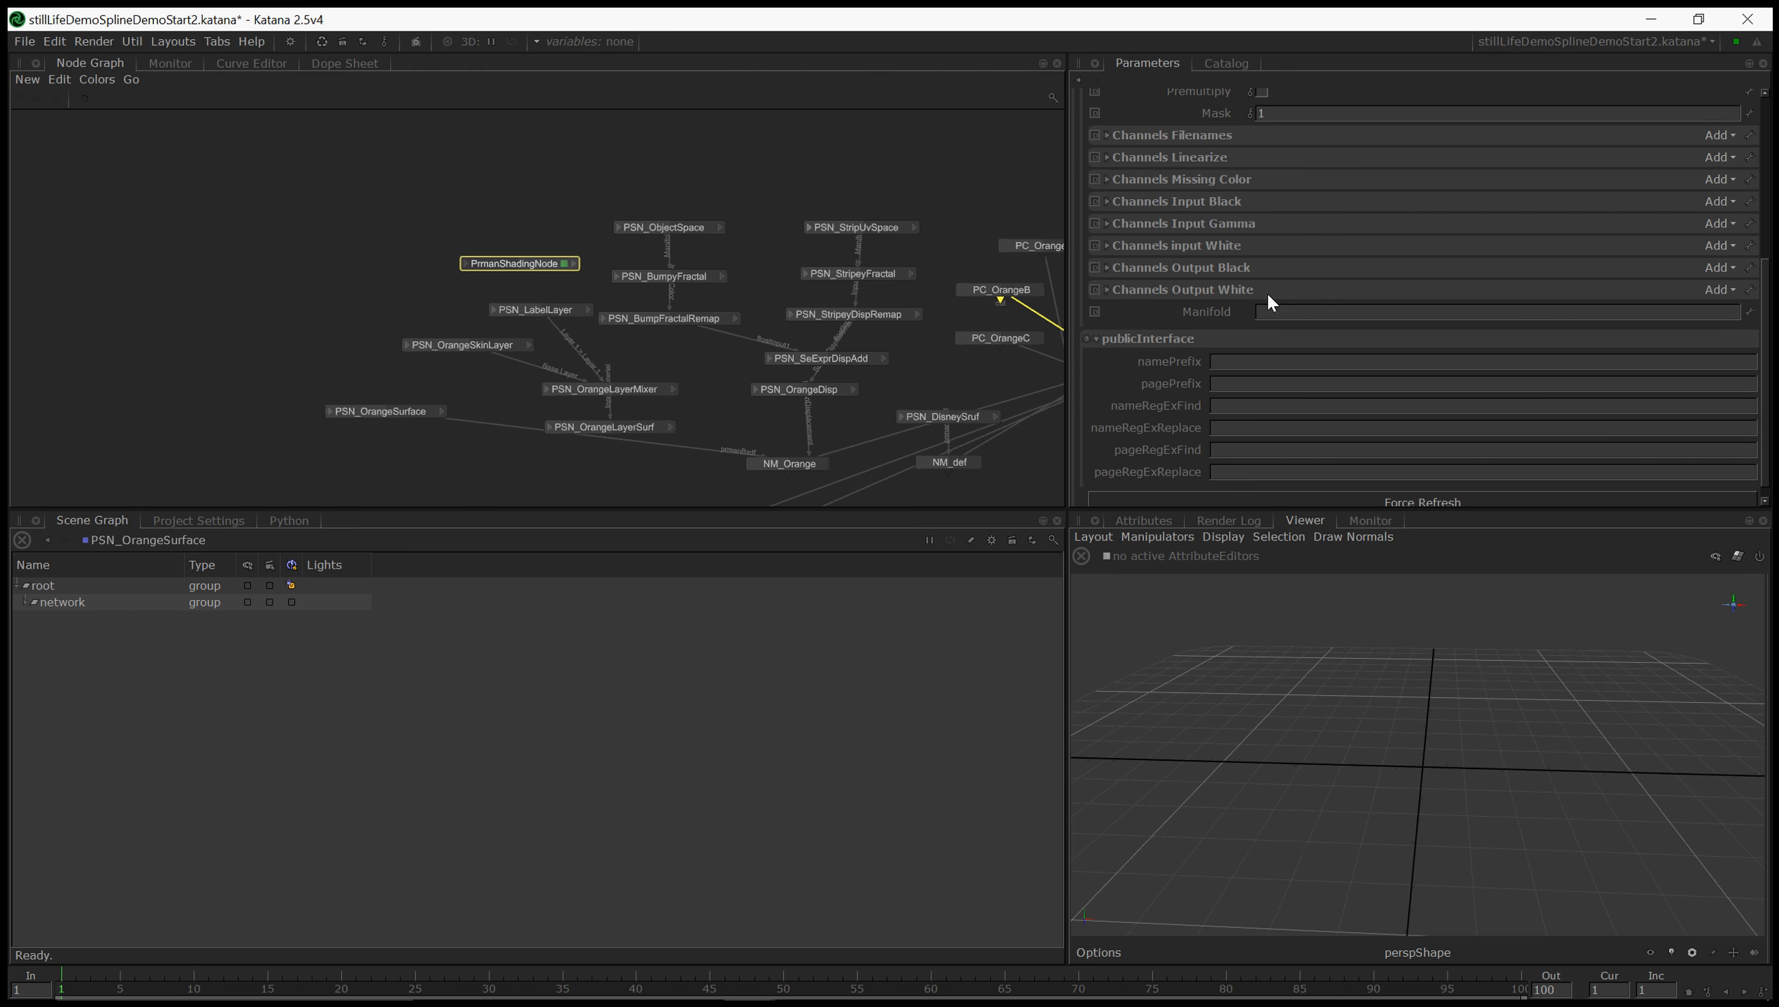
{"action": "scroll", "coordinate": [1282, 317], "scroll_direction": "up", "scroll_amount": 7}
{"action": "double_click", "coordinate": [1248, 128]}
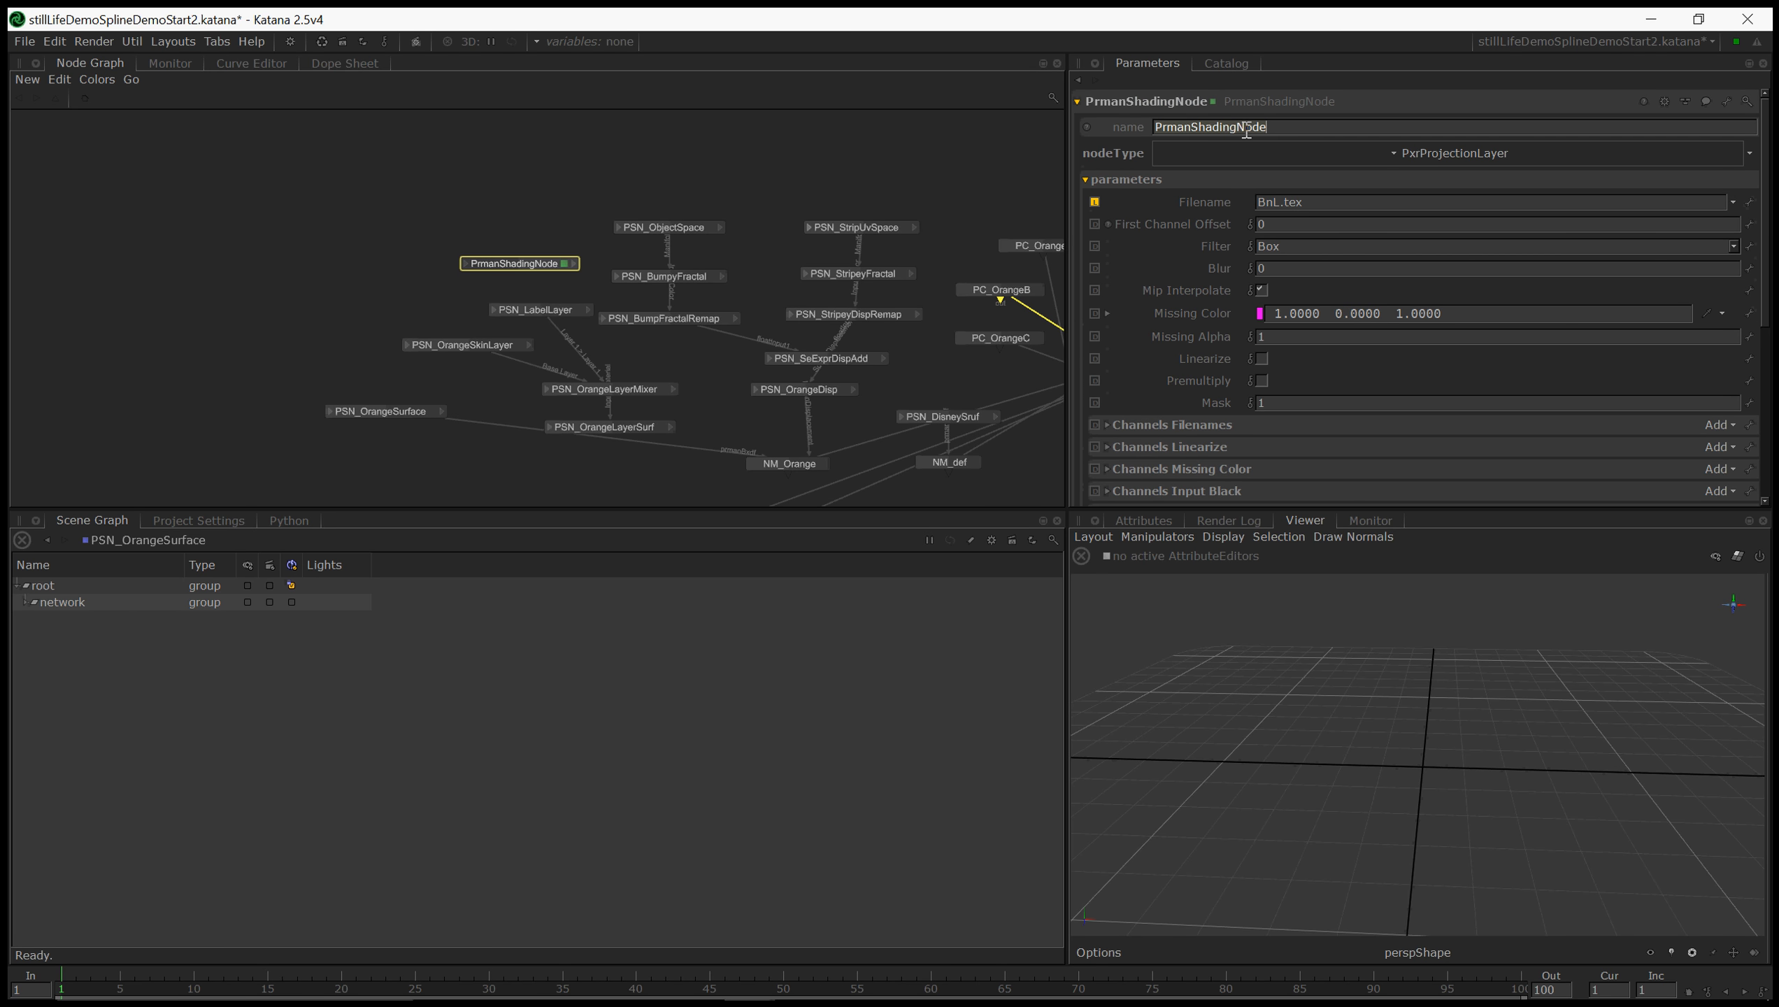
{"action": "type", "text": "PSN_LabelTex"}
{"action": "key", "text": "Return"}
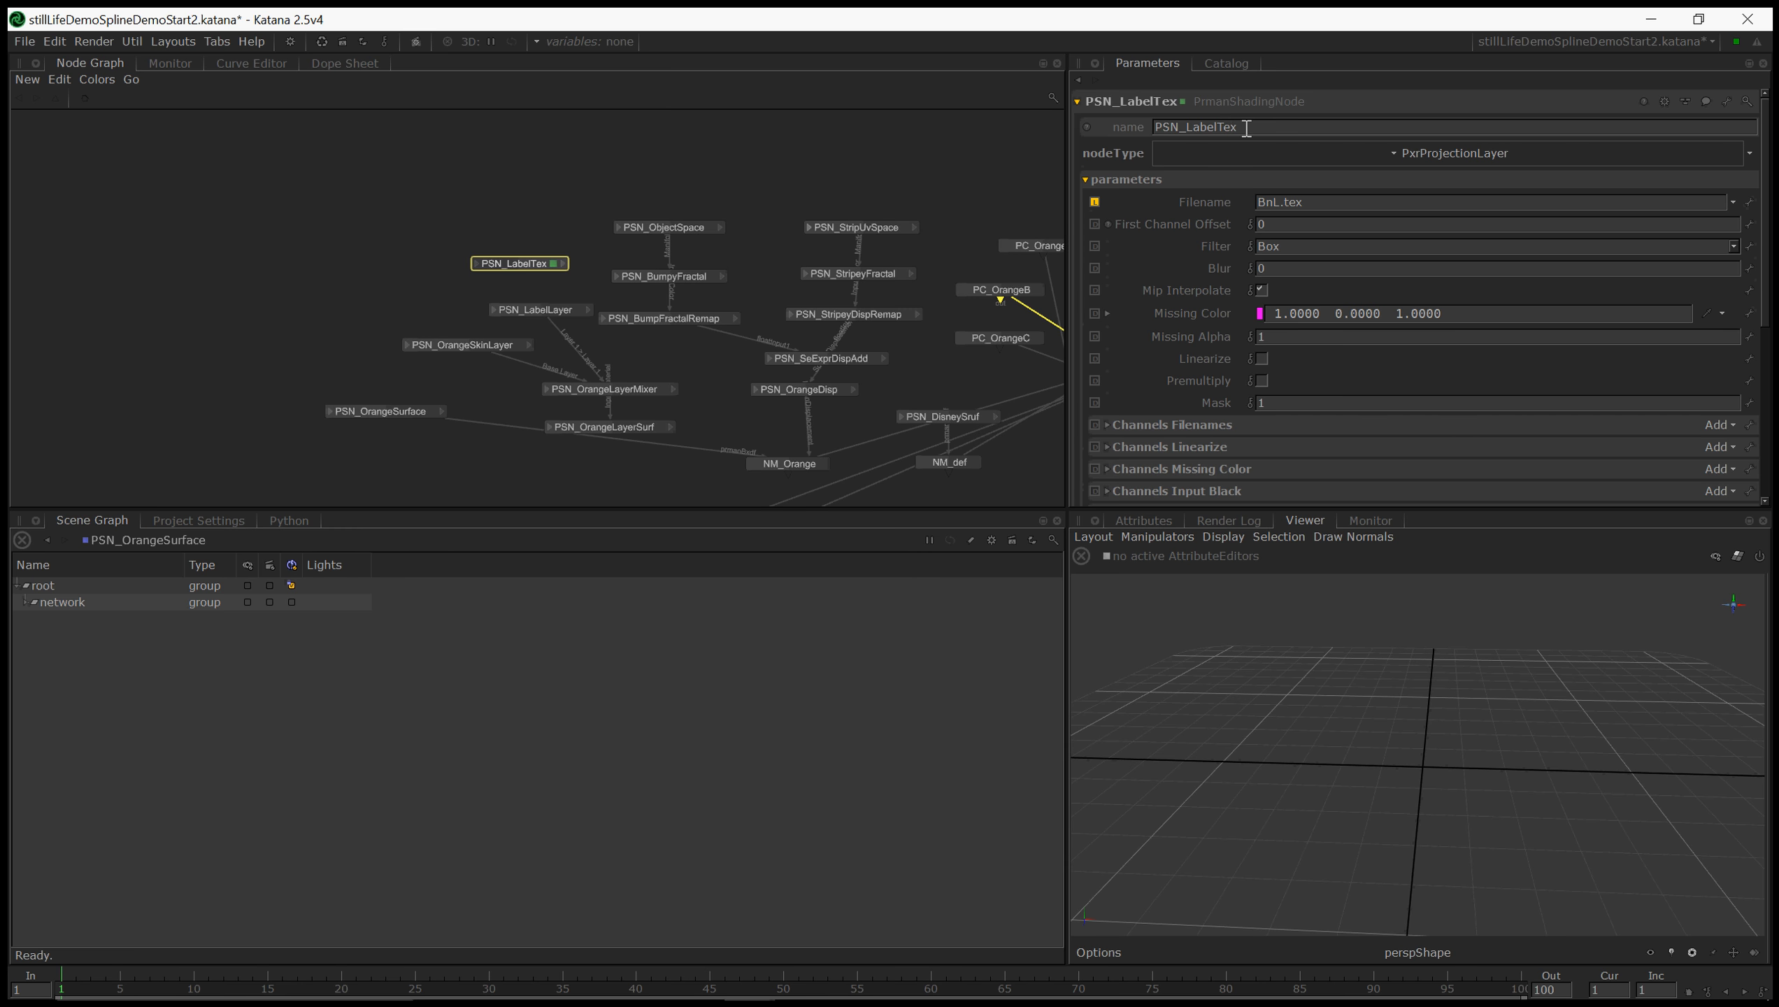
- Add another PrmanShadingNode above PSN_LabelTex and set its type to PxrManifold3D
{"action": "left_click", "coordinate": [414, 211]}
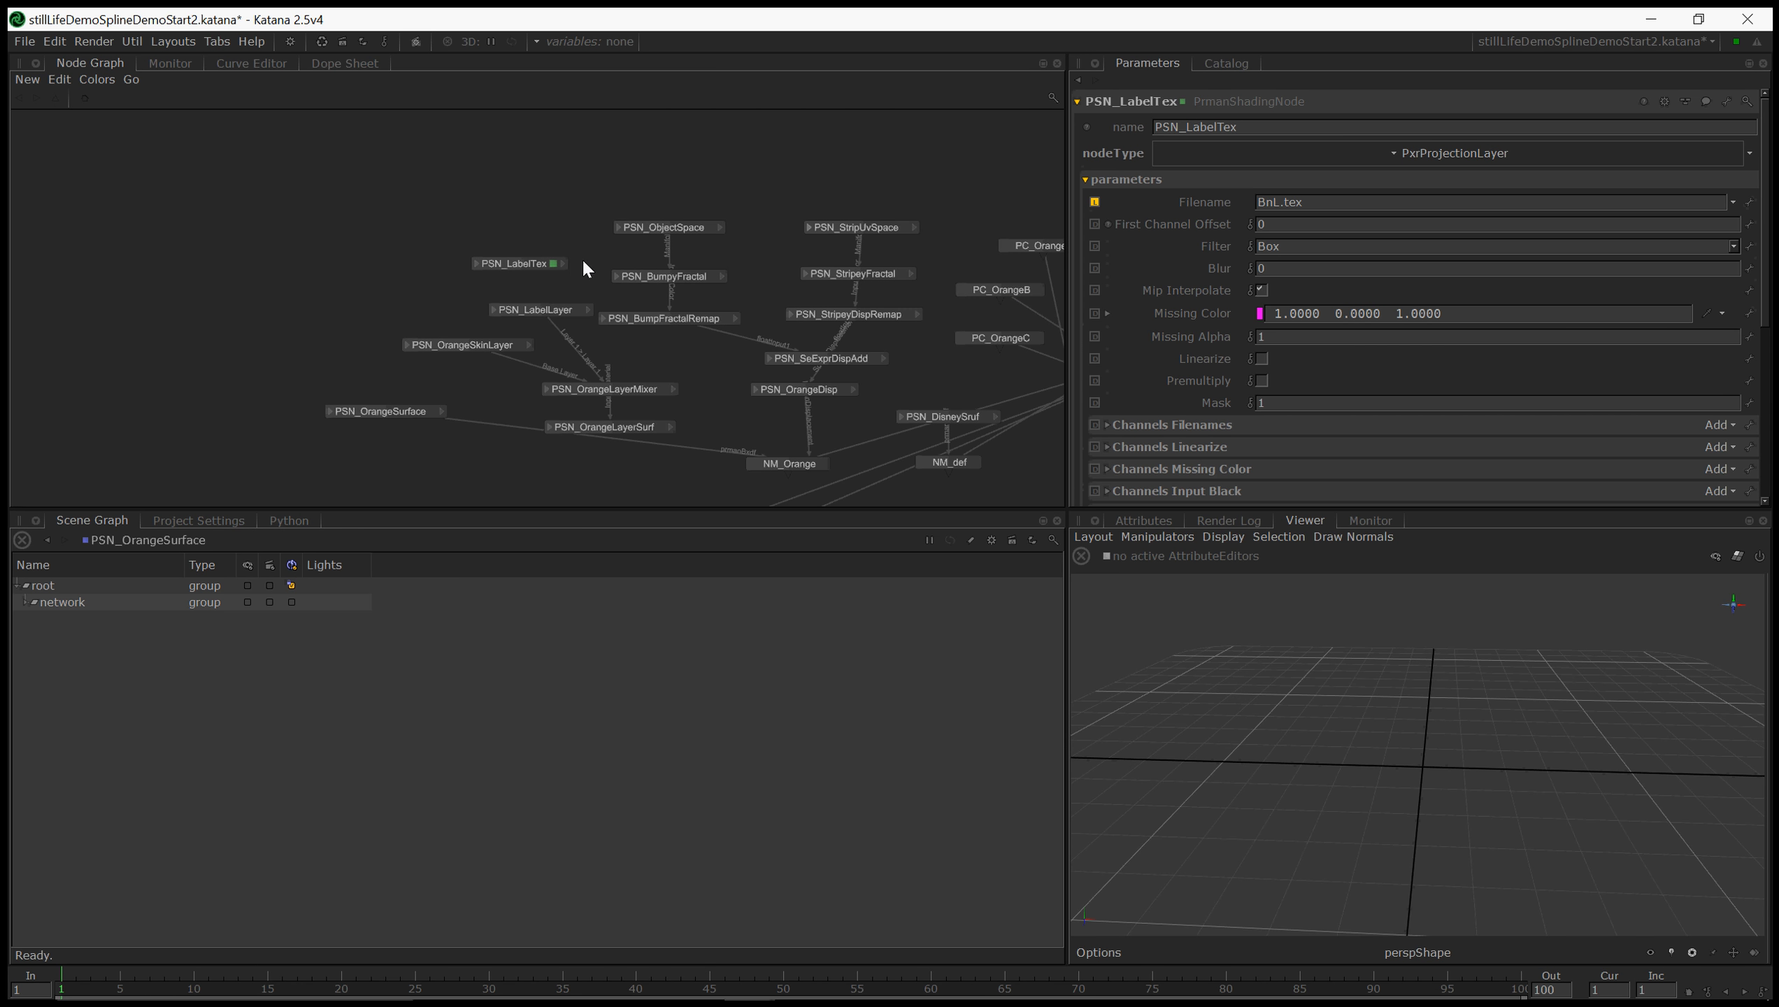
{"action": "key", "text": "Tab"}
{"action": "key", "text": "Return"}
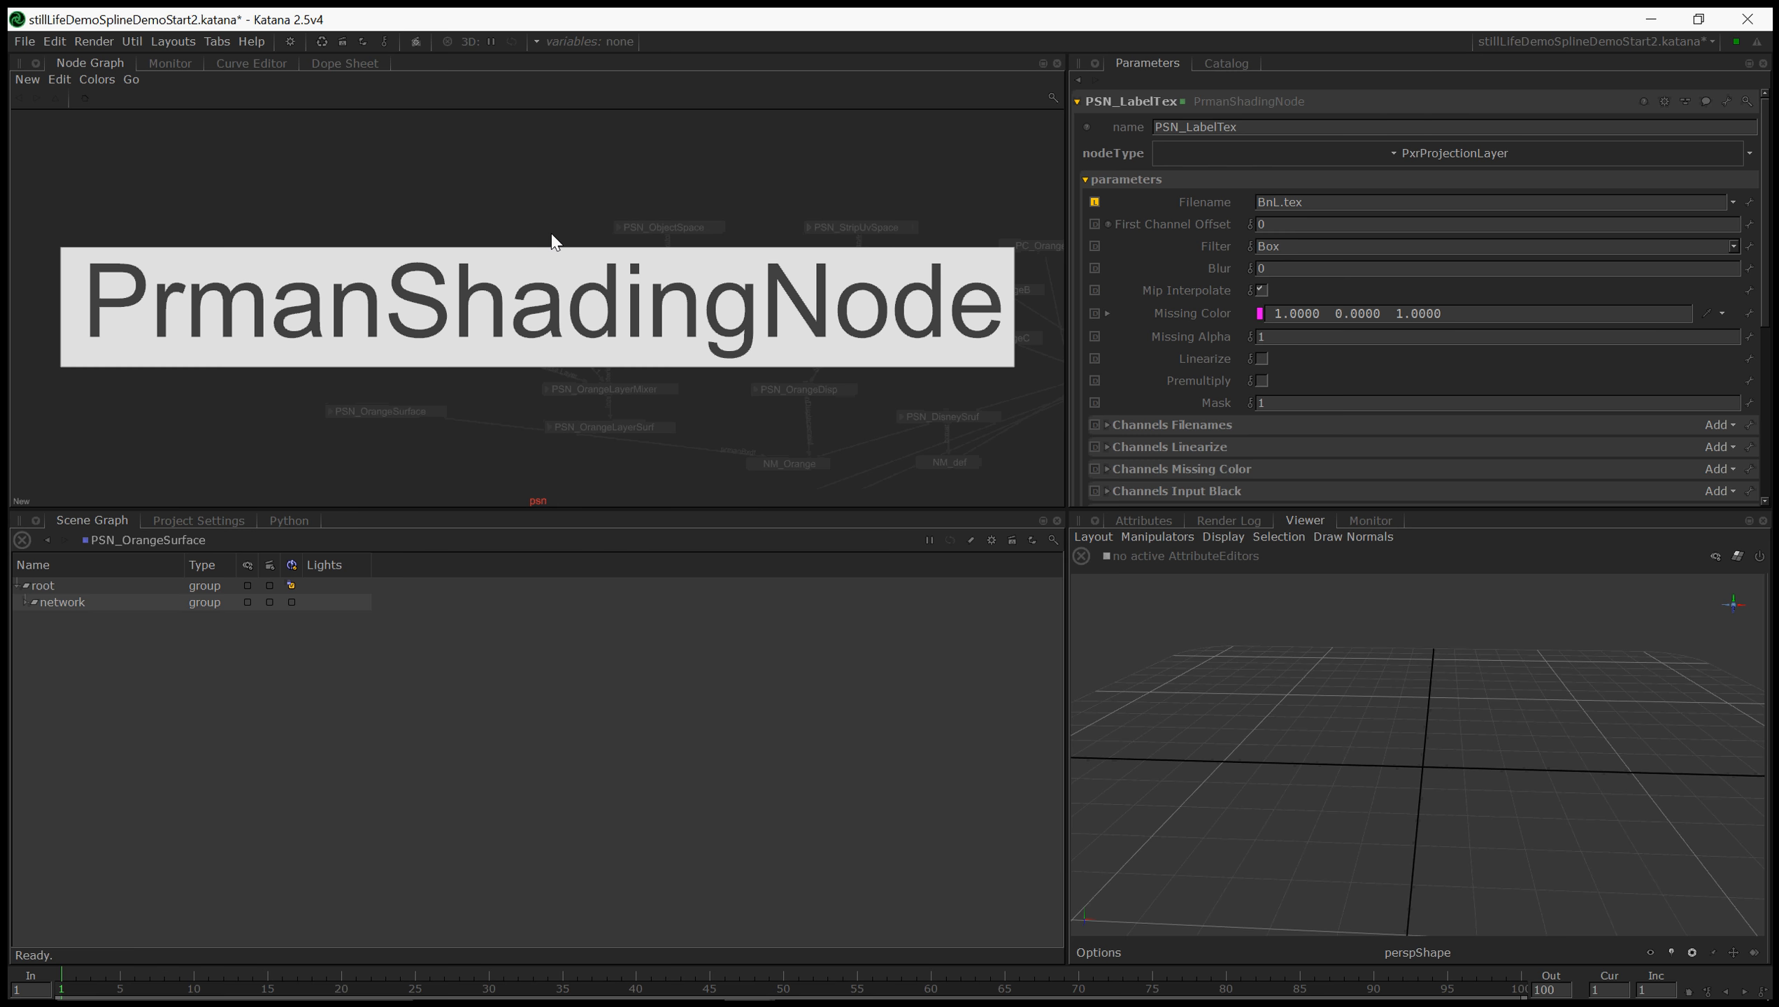
{"action": "left_click", "coordinate": [531, 222]}
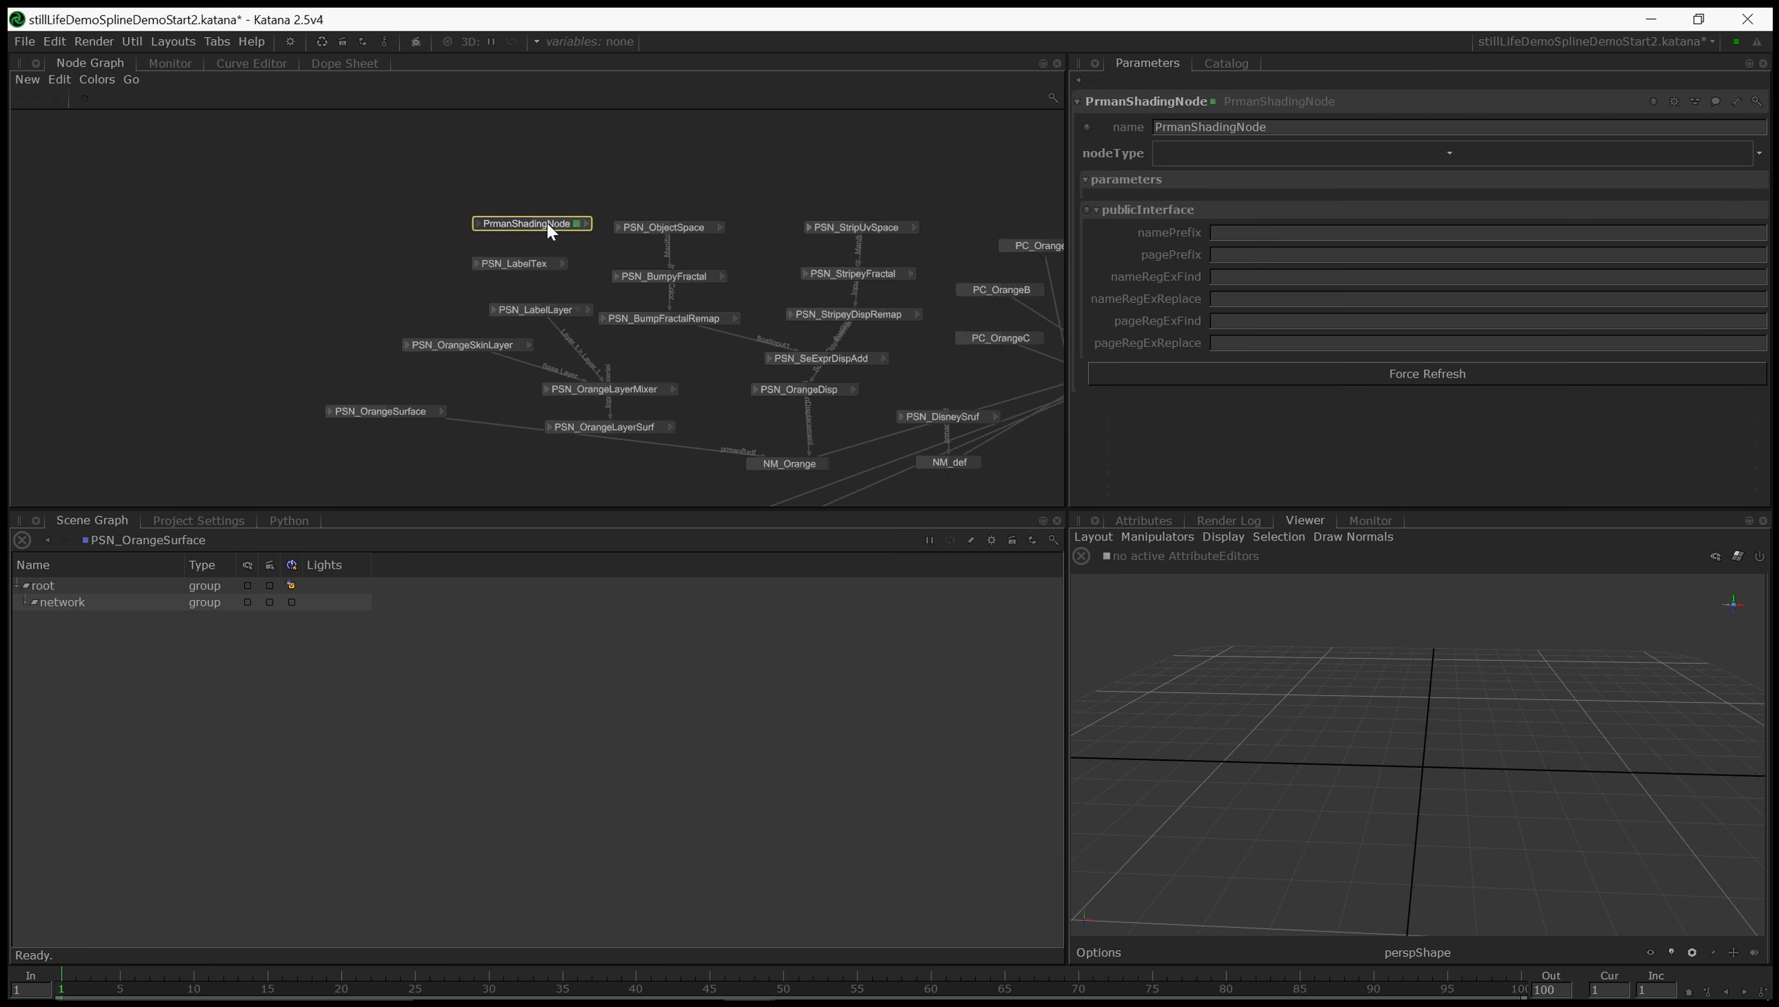
{"action": "left_click", "coordinate": [1254, 154]}
{"action": "type", "text": "manifold"}
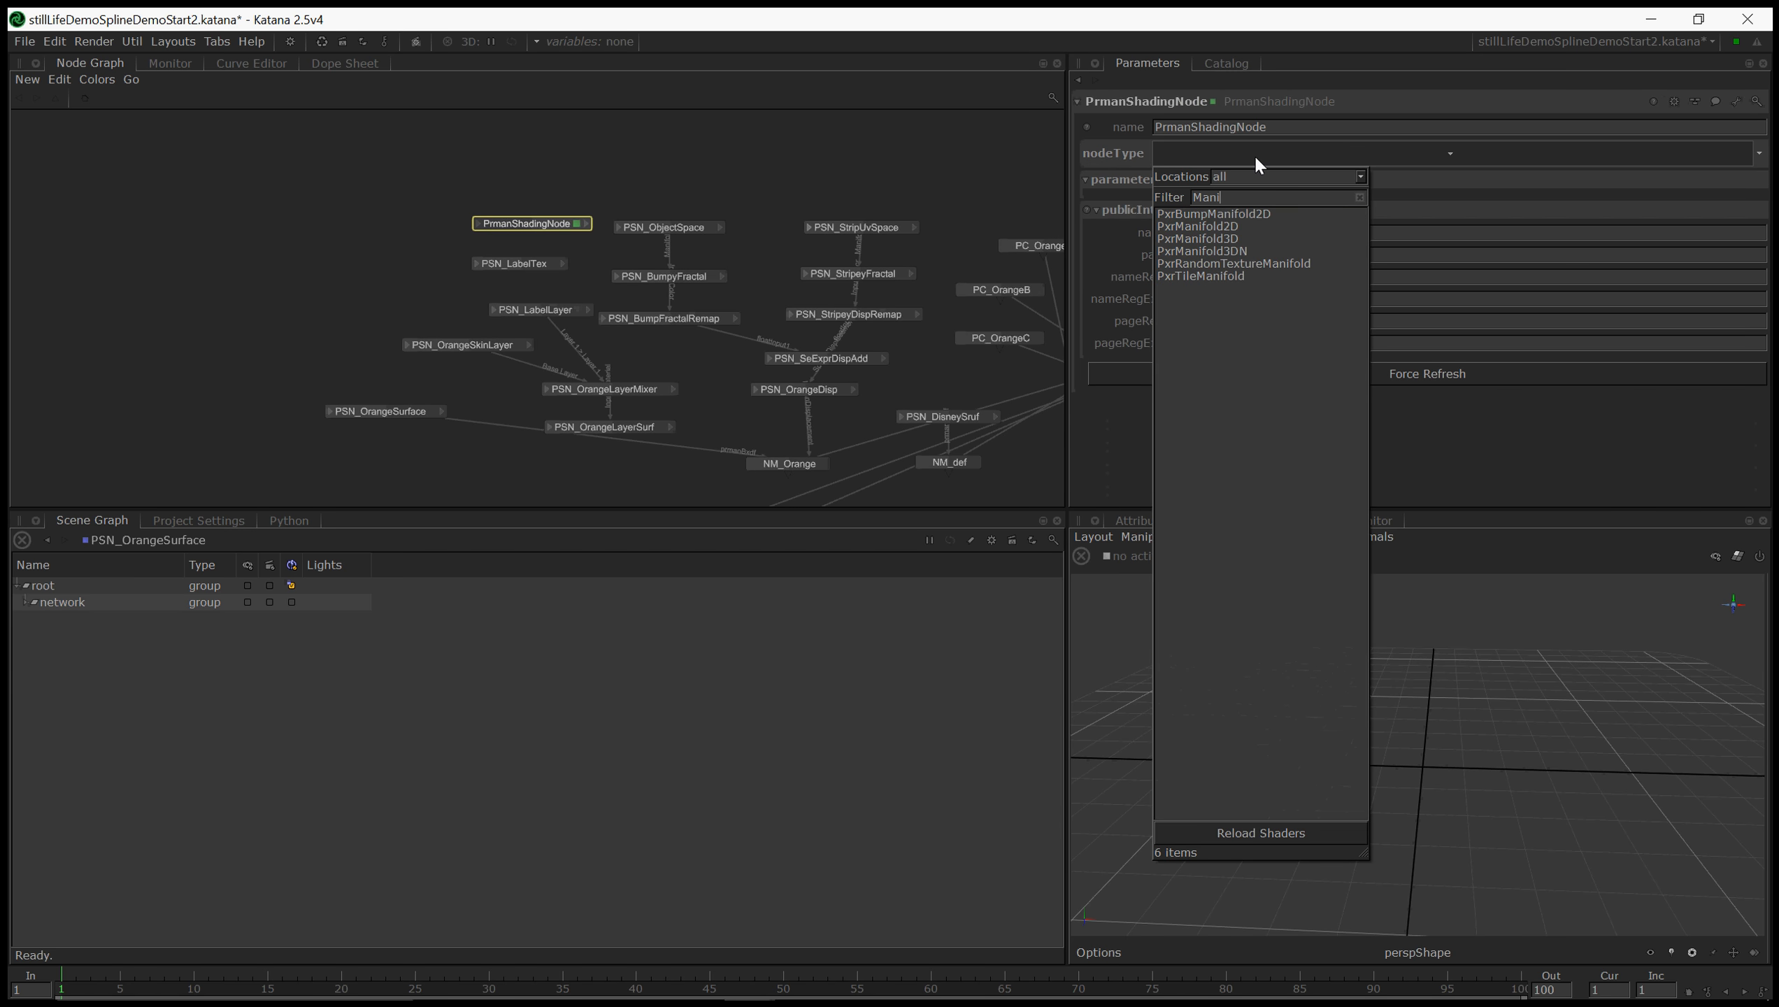
{"action": "key", "text": "Down"}
{"action": "key", "text": "Down"}
{"action": "key", "text": "Down"}
{"action": "key", "text": "Return"}
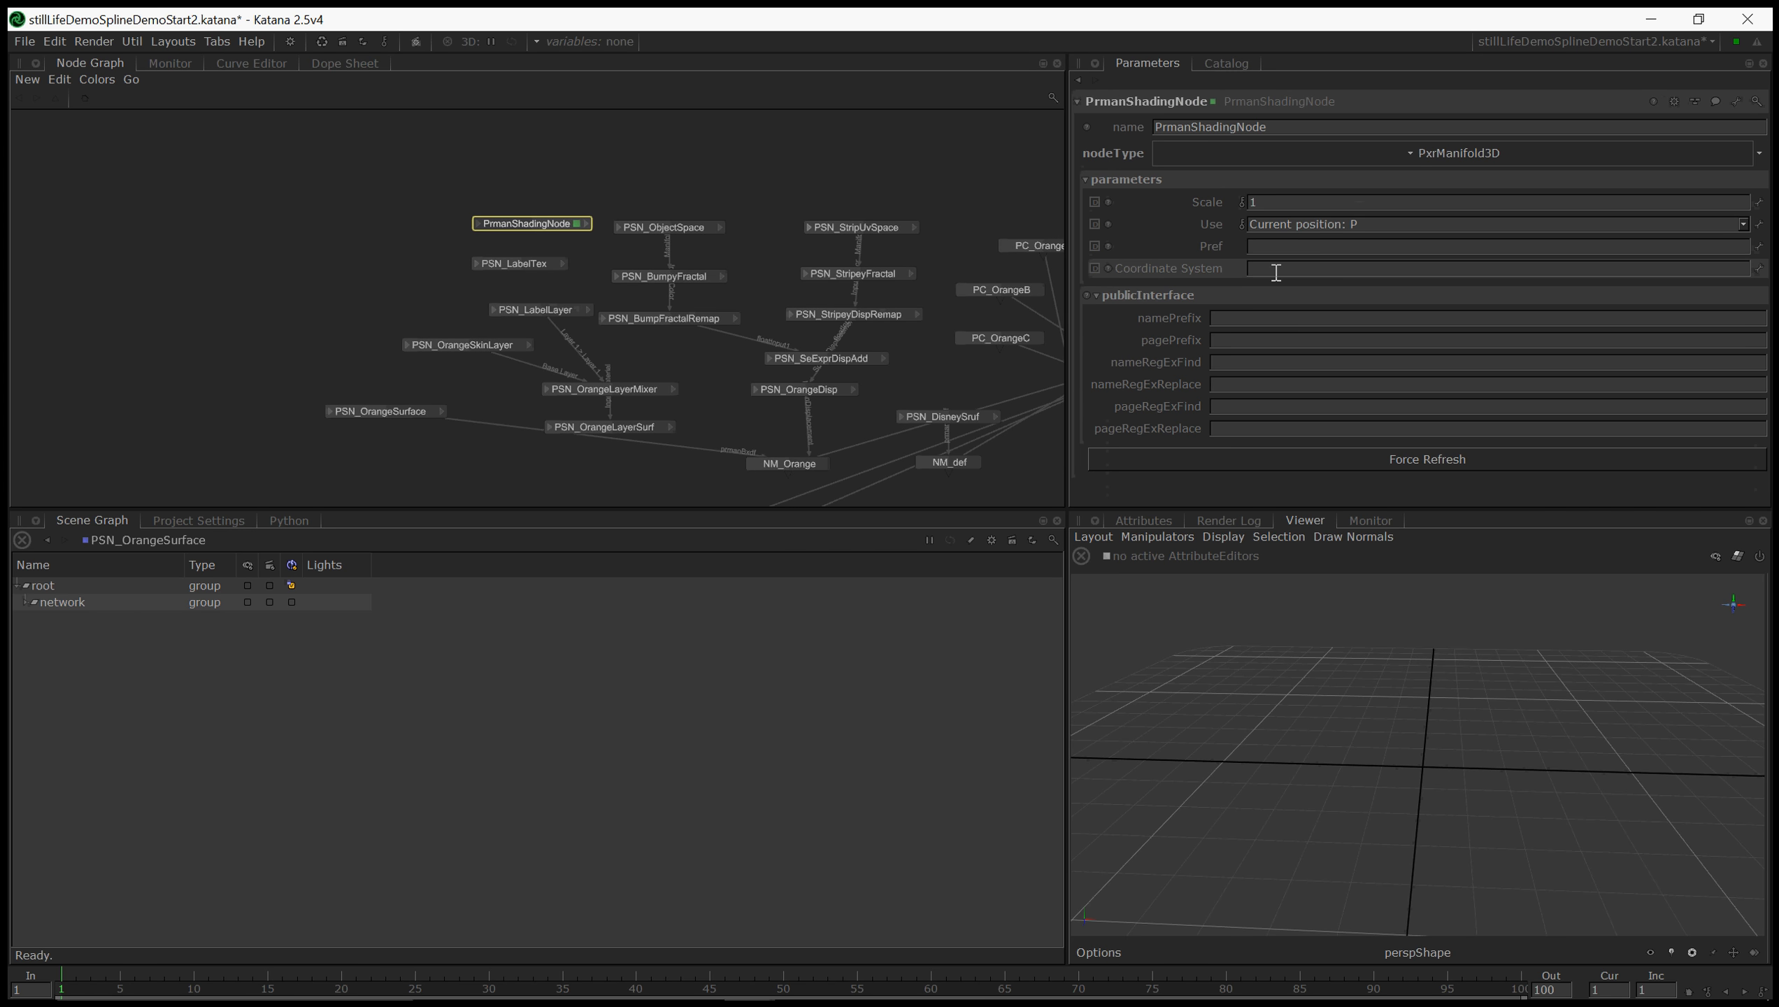
- Set the PxrManifold3D node's Coordinate System to LabelSpace
{"action": "left_click", "coordinate": [1277, 271]}
{"action": "type", "text": "Lb"}
{"action": "type", "text": "belSpace"}
{"action": "key", "text": "Return"}
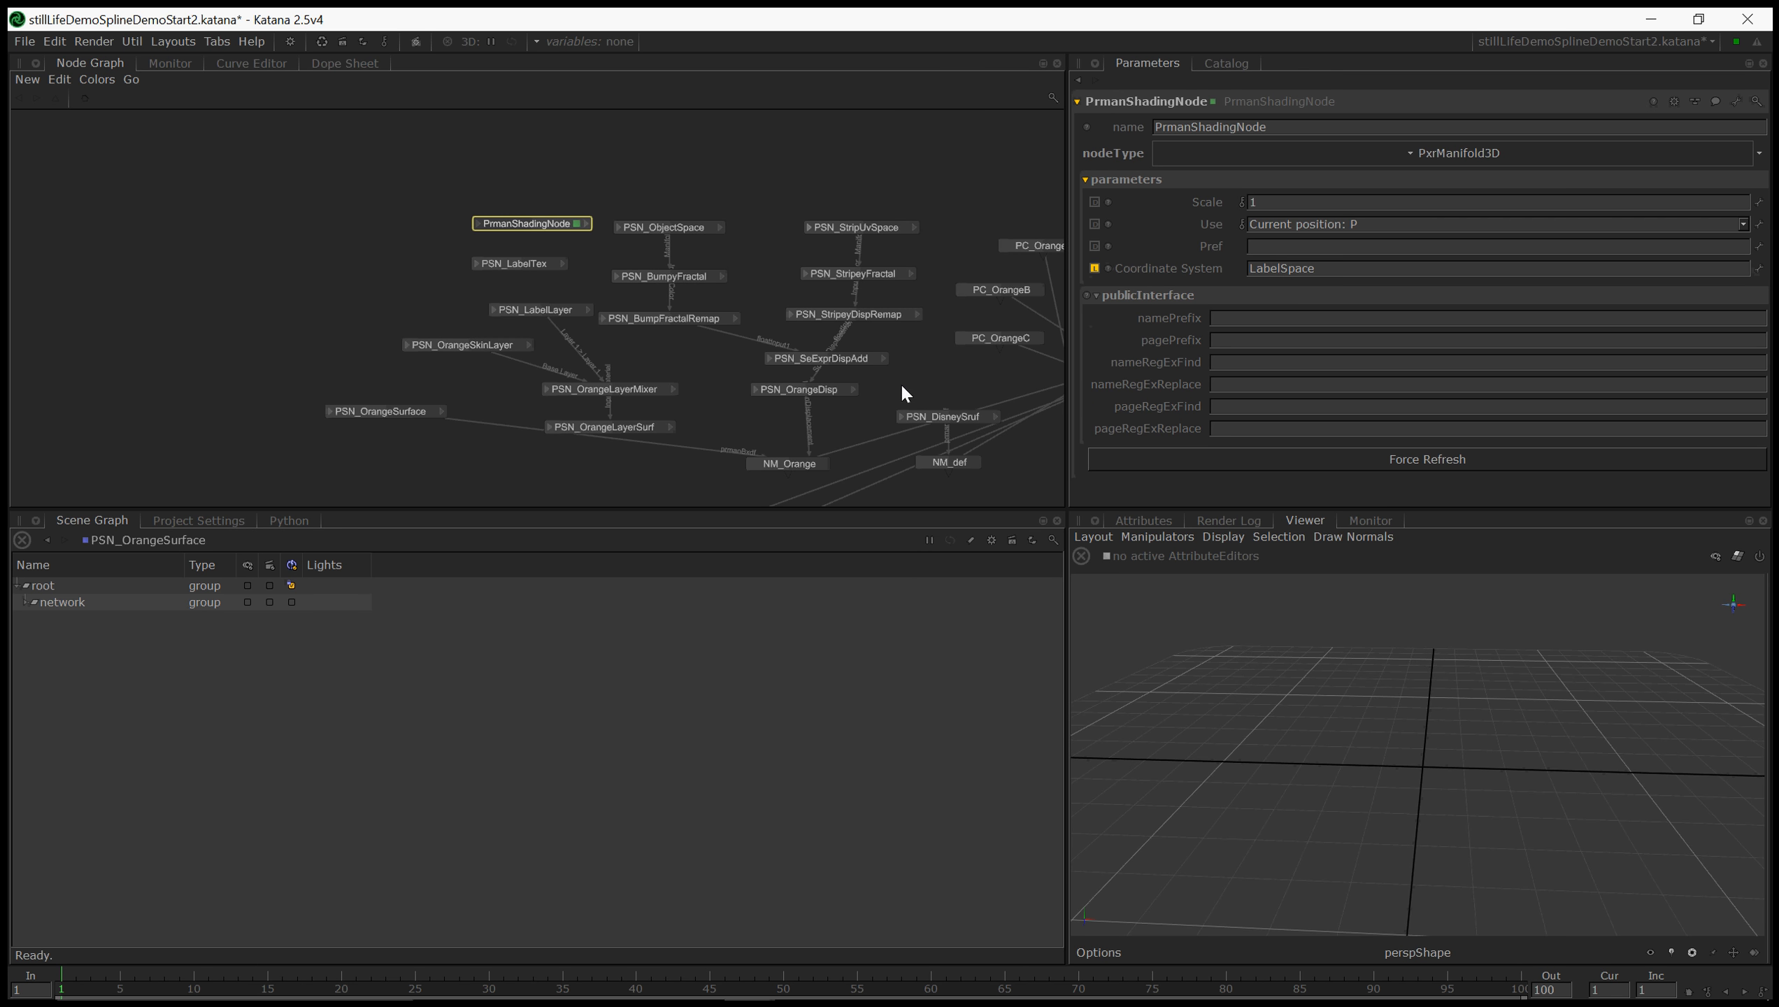
- Connect the PxrManifold3D node's result output to the Manifold input of PSN_LabelTex
{"action": "left_click", "coordinate": [585, 223]}
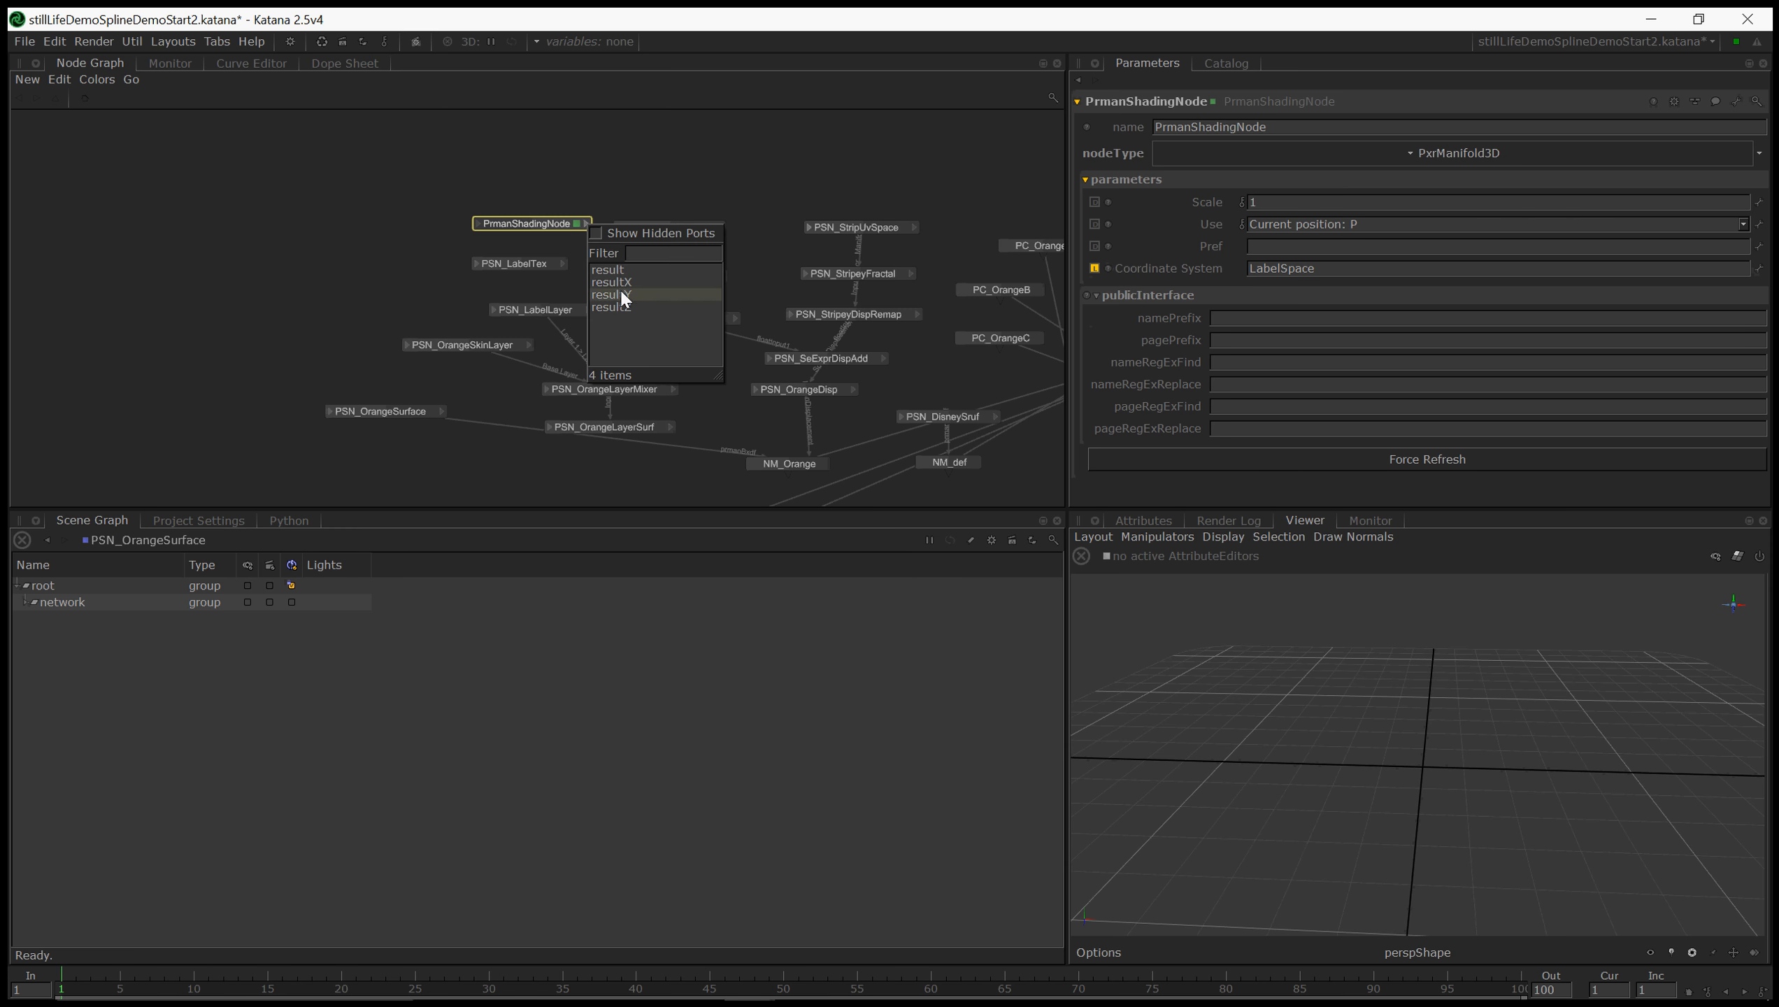
{"action": "left_click", "coordinate": [615, 266]}
{"action": "left_click", "coordinate": [534, 265]}
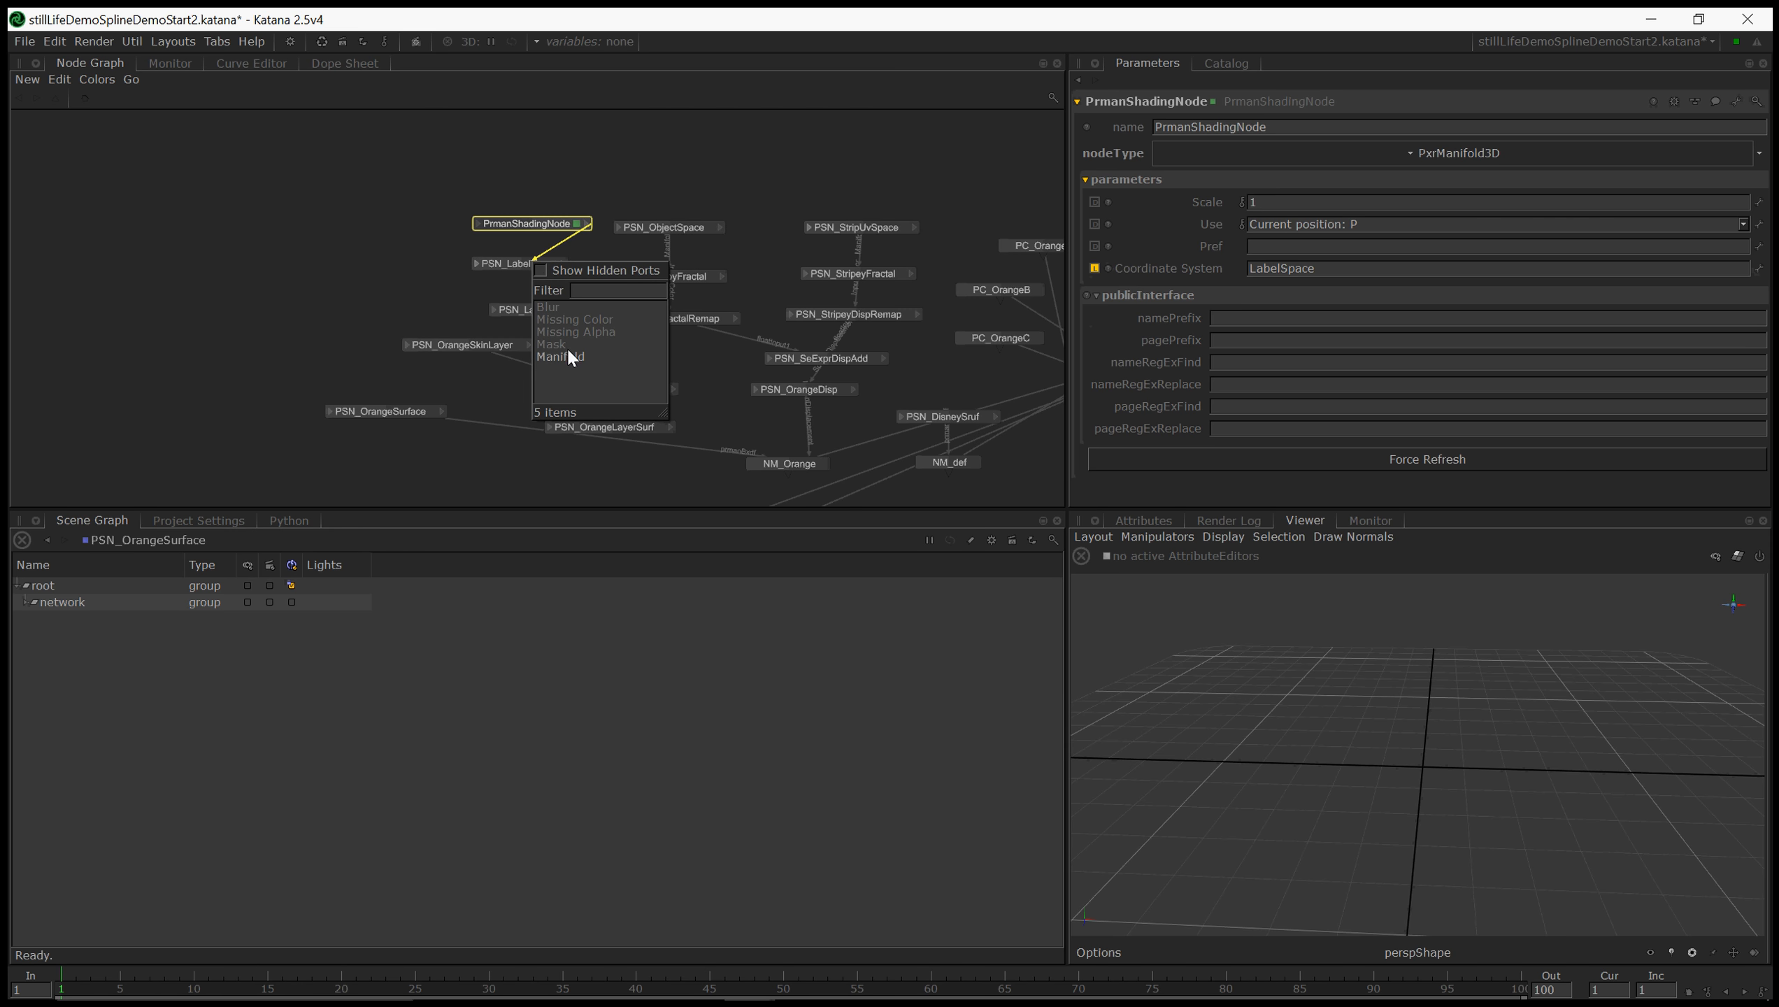
{"action": "left_click", "coordinate": [569, 351]}
- Connect PSN_LabelTex's resultRGB output to the Diffuse > Color input of PSN_LabelLayer
{"action": "left_click", "coordinate": [563, 262]}
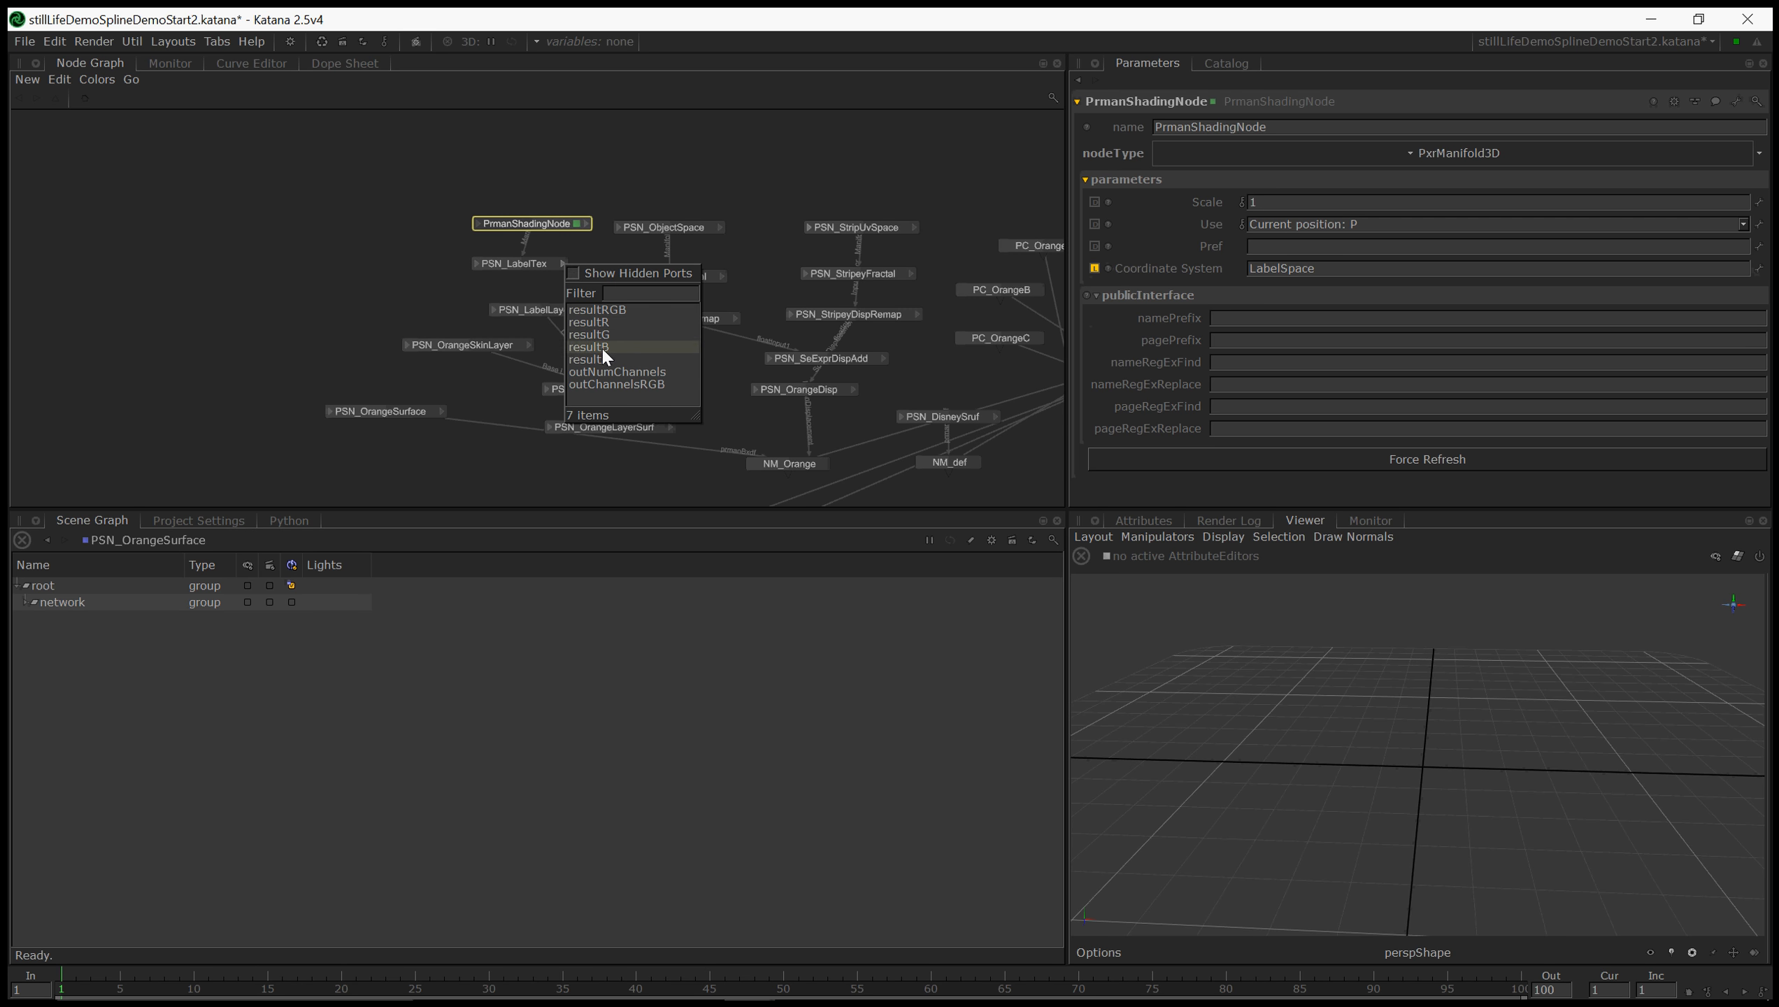
{"action": "left_click", "coordinate": [612, 313]}
{"action": "left_click", "coordinate": [547, 310]}
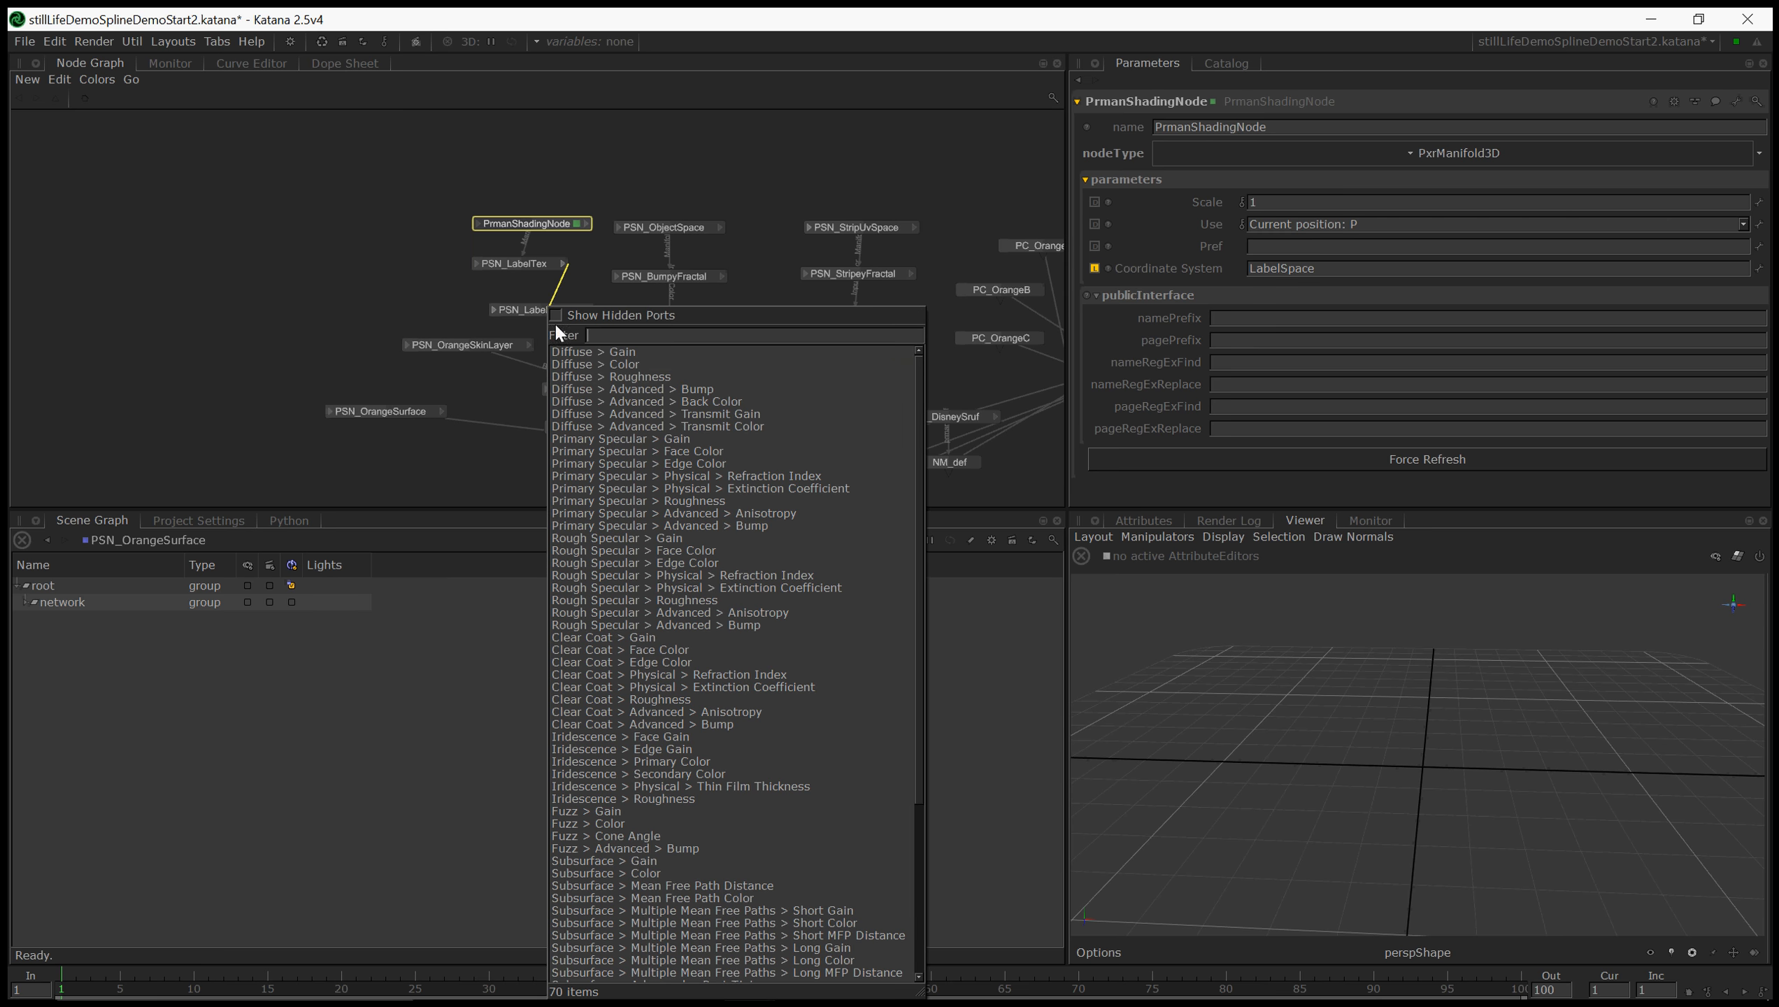
{"action": "left_click", "coordinate": [599, 364]}
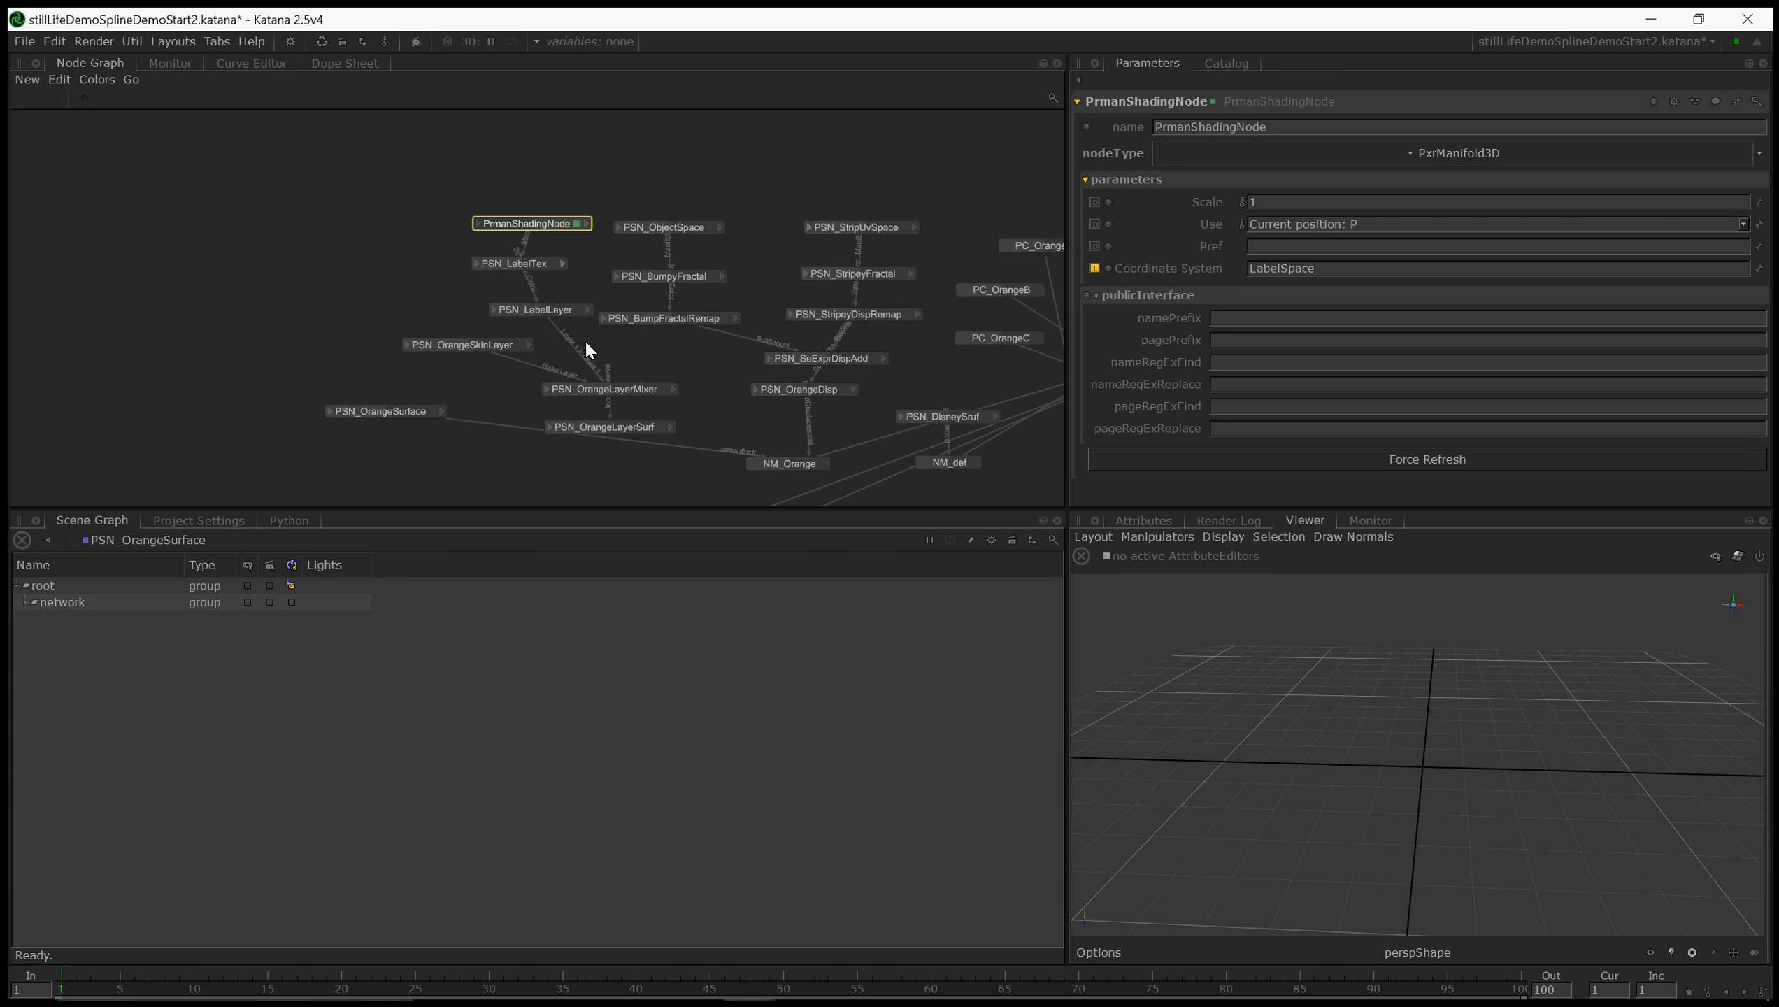
- Connect PSN_LabelTex's resultA output to the Layer 1 Mask input of PSN_OrangeLayerMixer
{"action": "left_click", "coordinate": [565, 264]}
{"action": "left_click", "coordinate": [564, 264]}
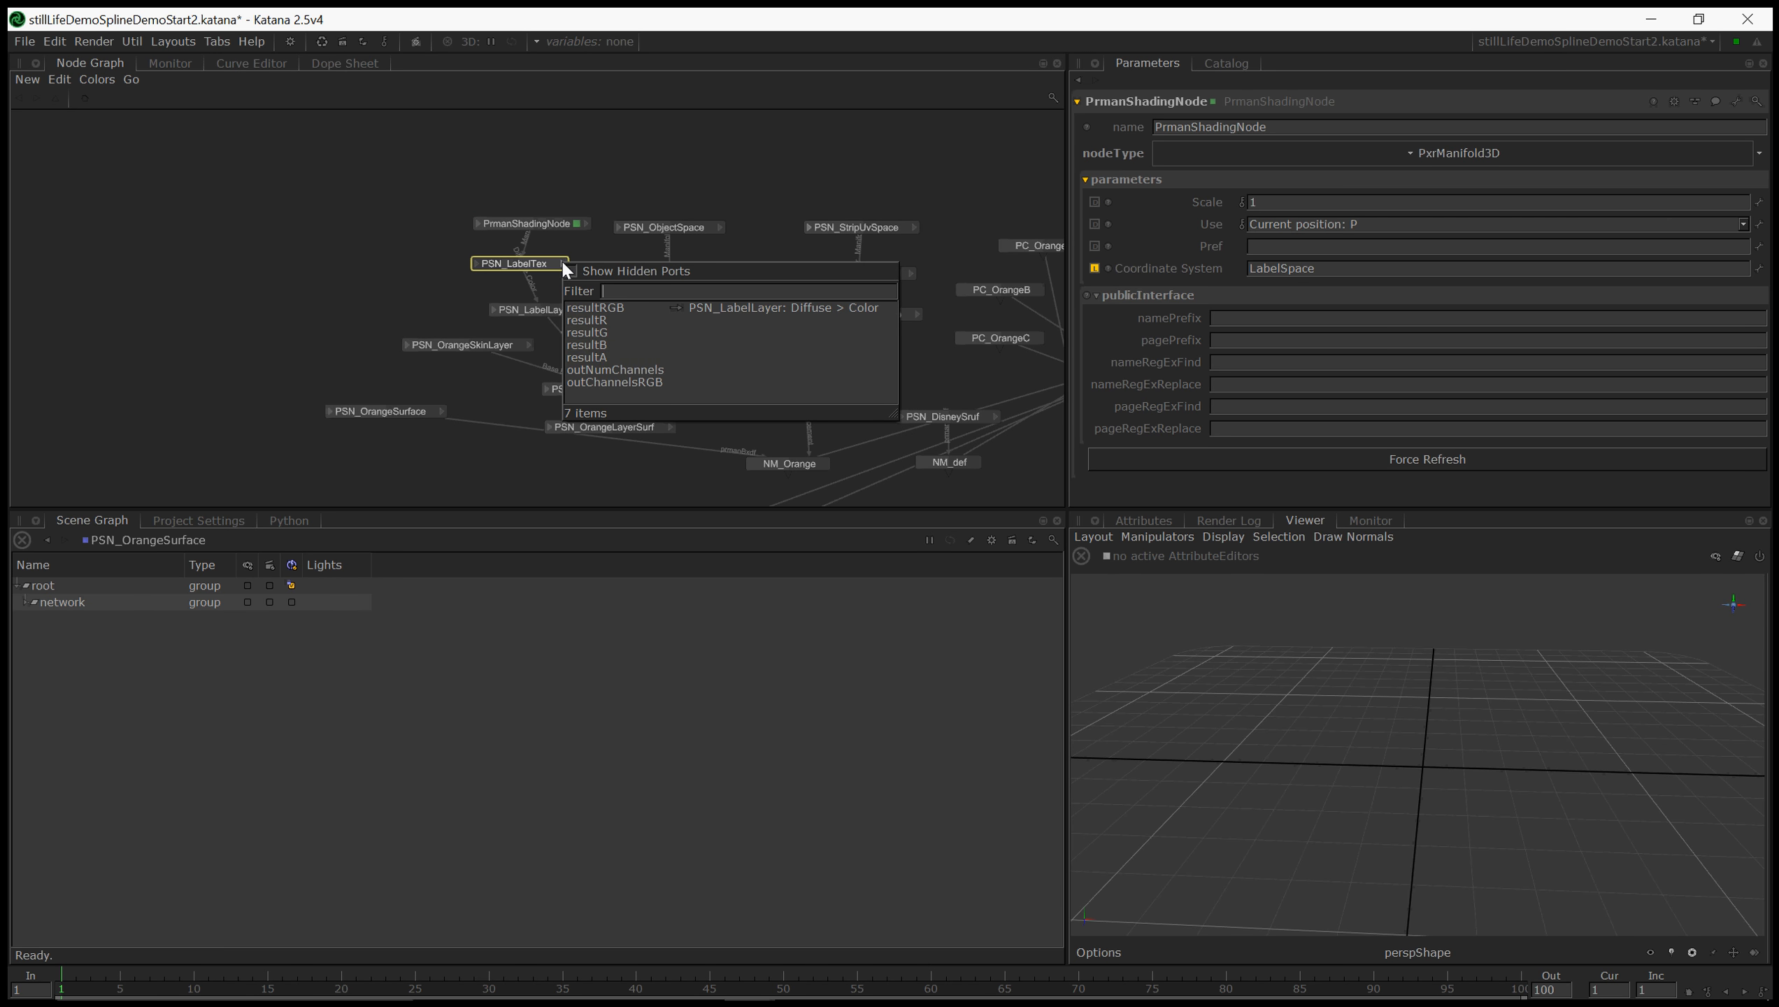
{"action": "left_click", "coordinate": [601, 356]}
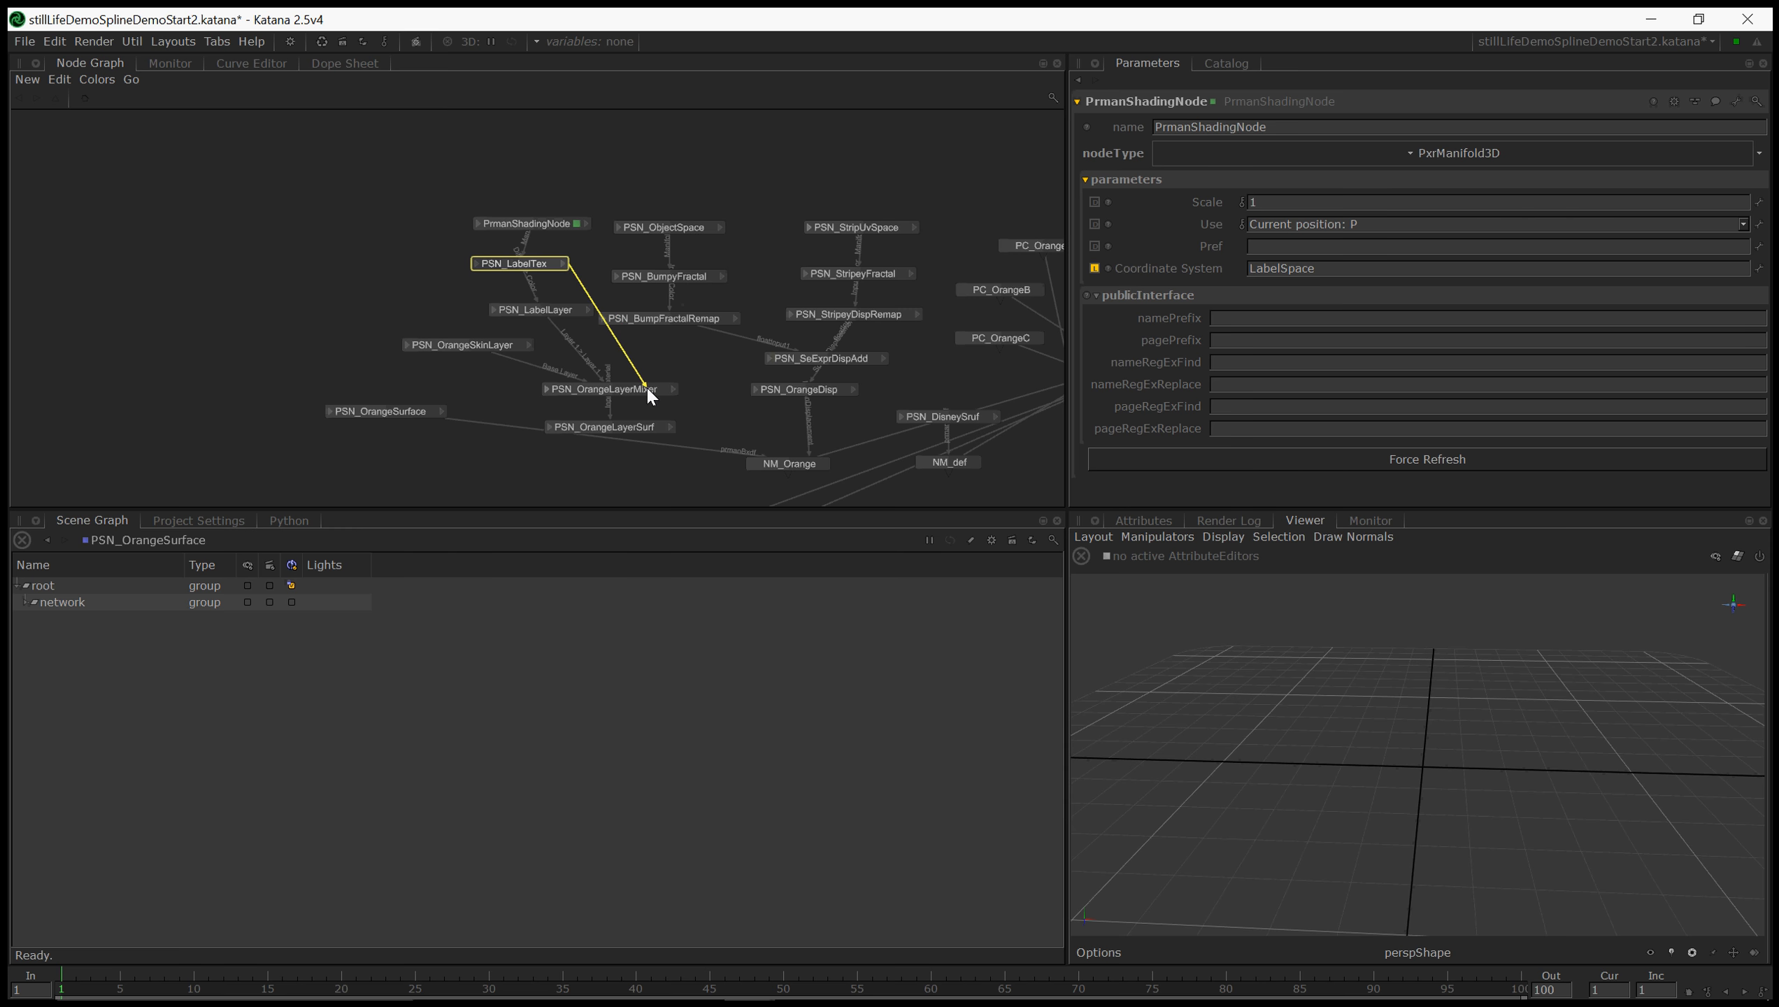
{"action": "left_click", "coordinate": [647, 387]}
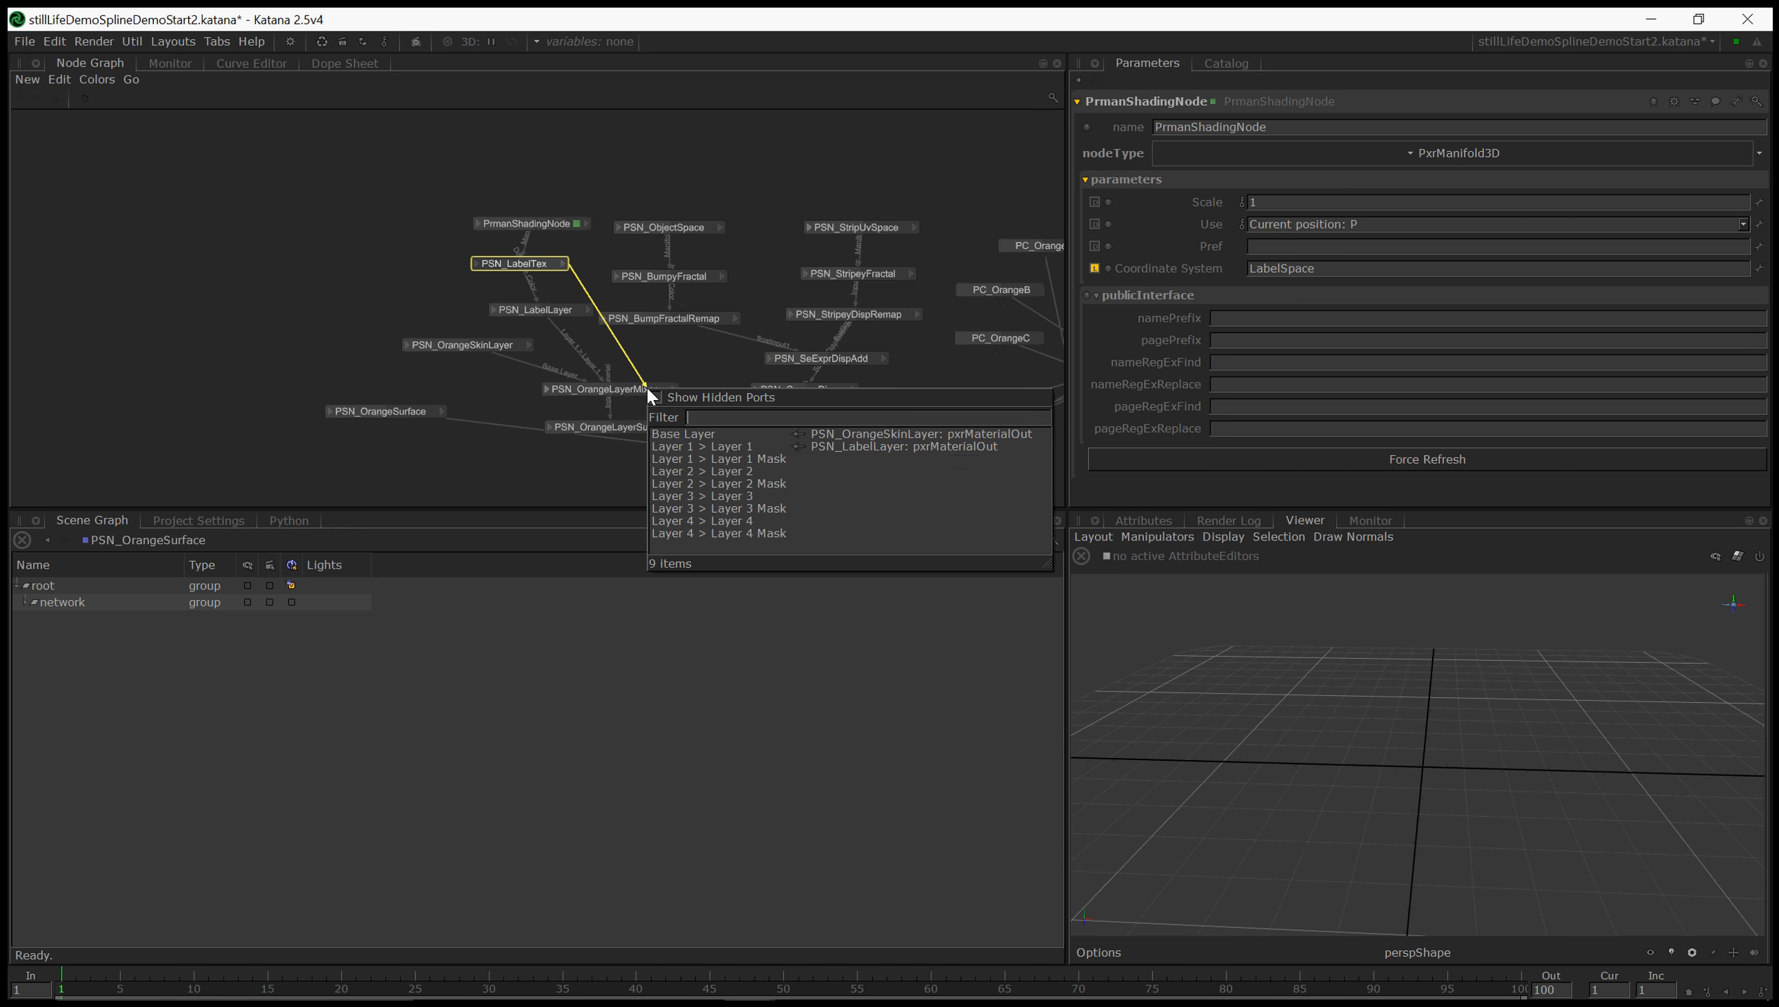
{"action": "left_click", "coordinate": [727, 459]}
- Locate the Render node at the end of the node chain and save the Katana scene
{"action": "scroll", "coordinate": [564, 304], "scroll_direction": "down", "scroll_amount": 5}
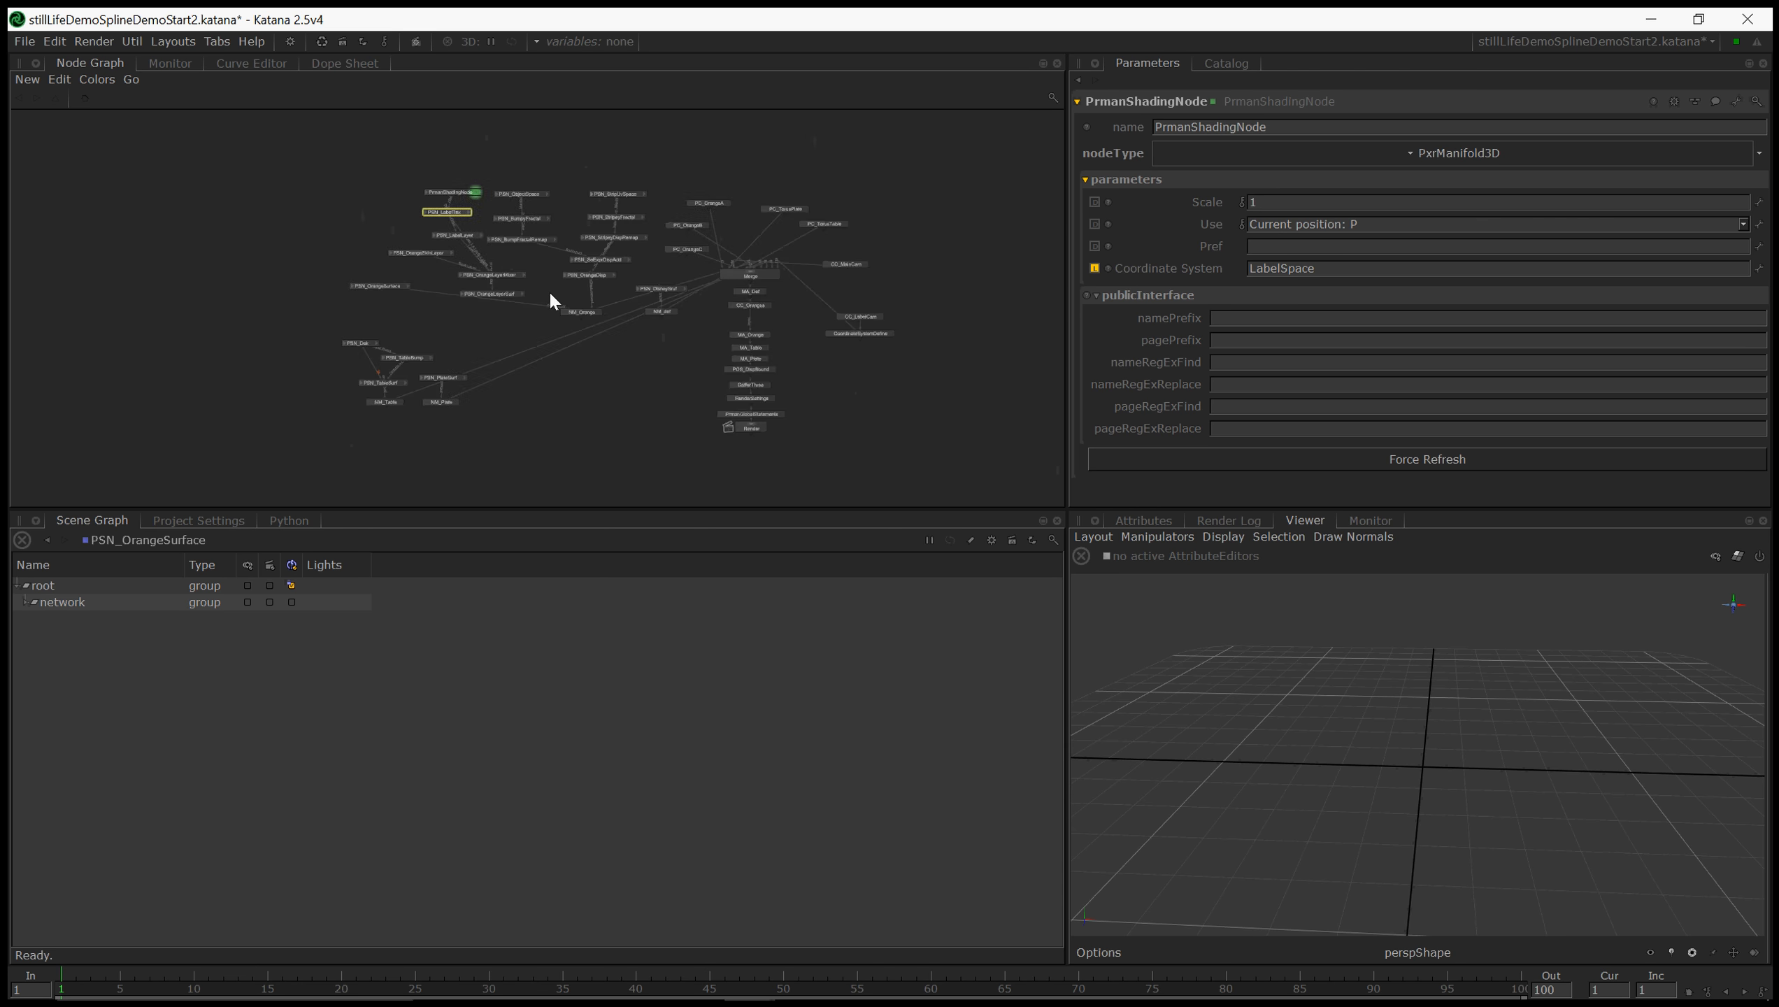
{"action": "scroll", "coordinate": [632, 376], "scroll_direction": "up", "scroll_amount": 5}
{"action": "middle_click_drag", "start_coordinate": [843, 484], "coordinate": [727, 420]}
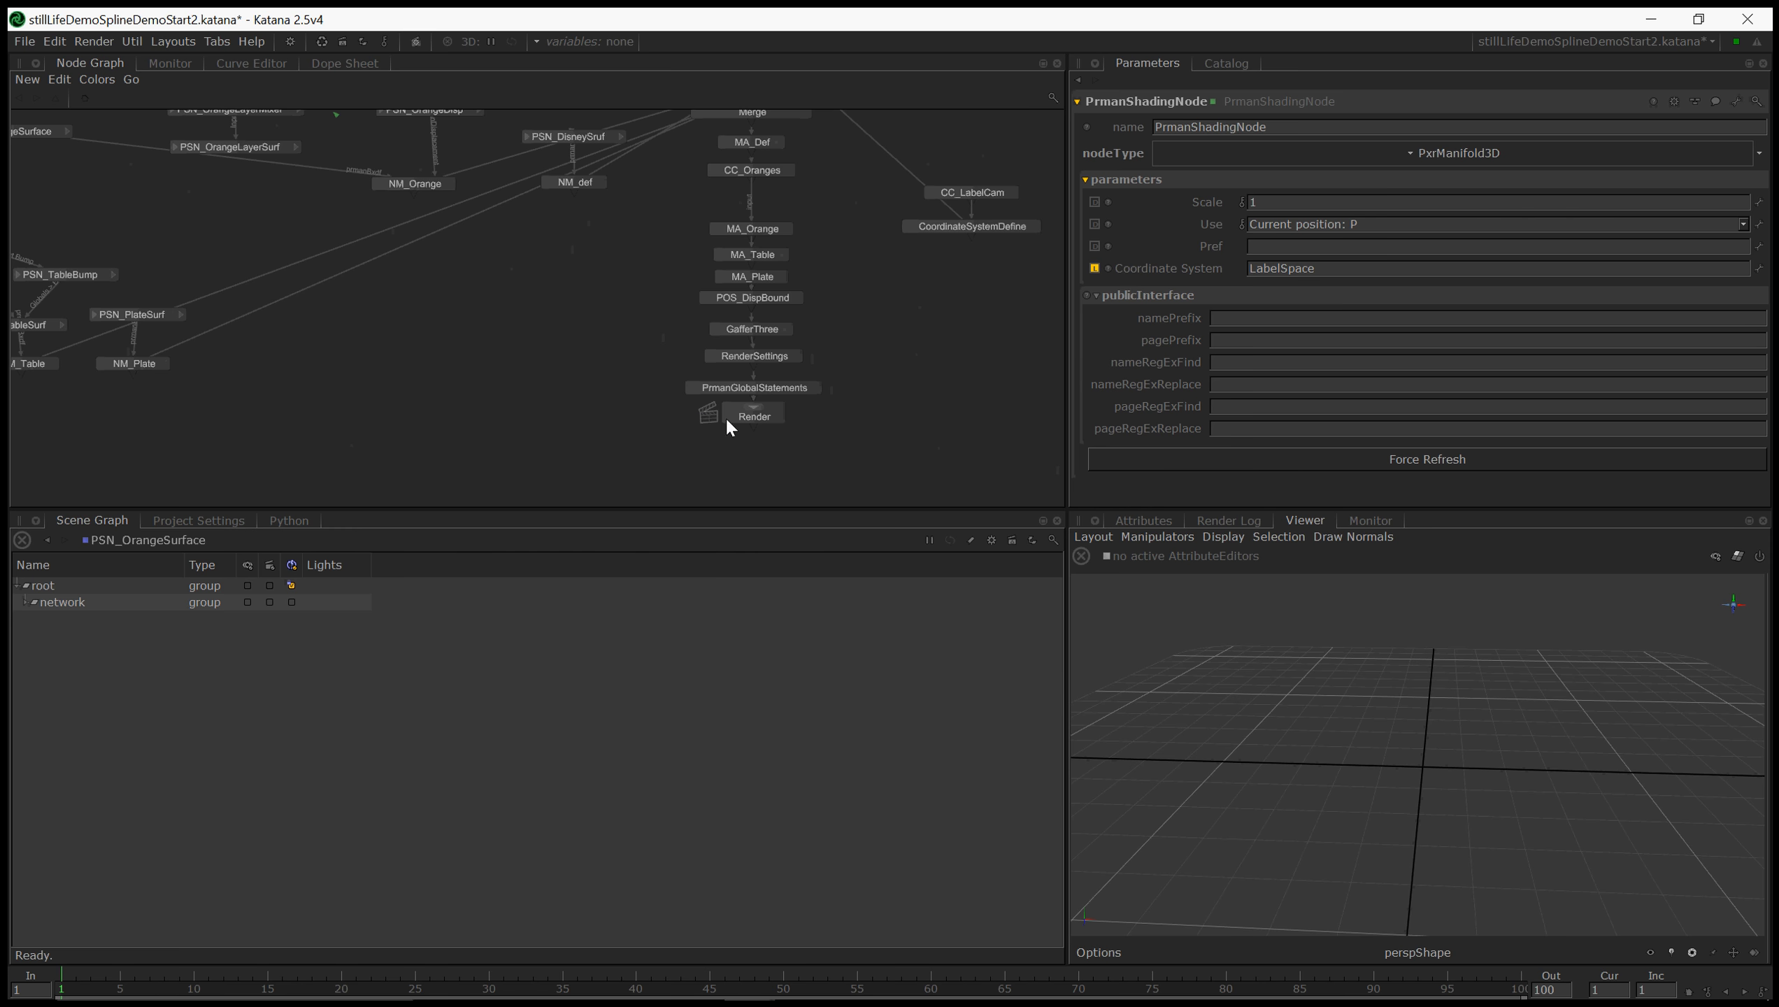
{"action": "left_click", "coordinate": [27, 43]}
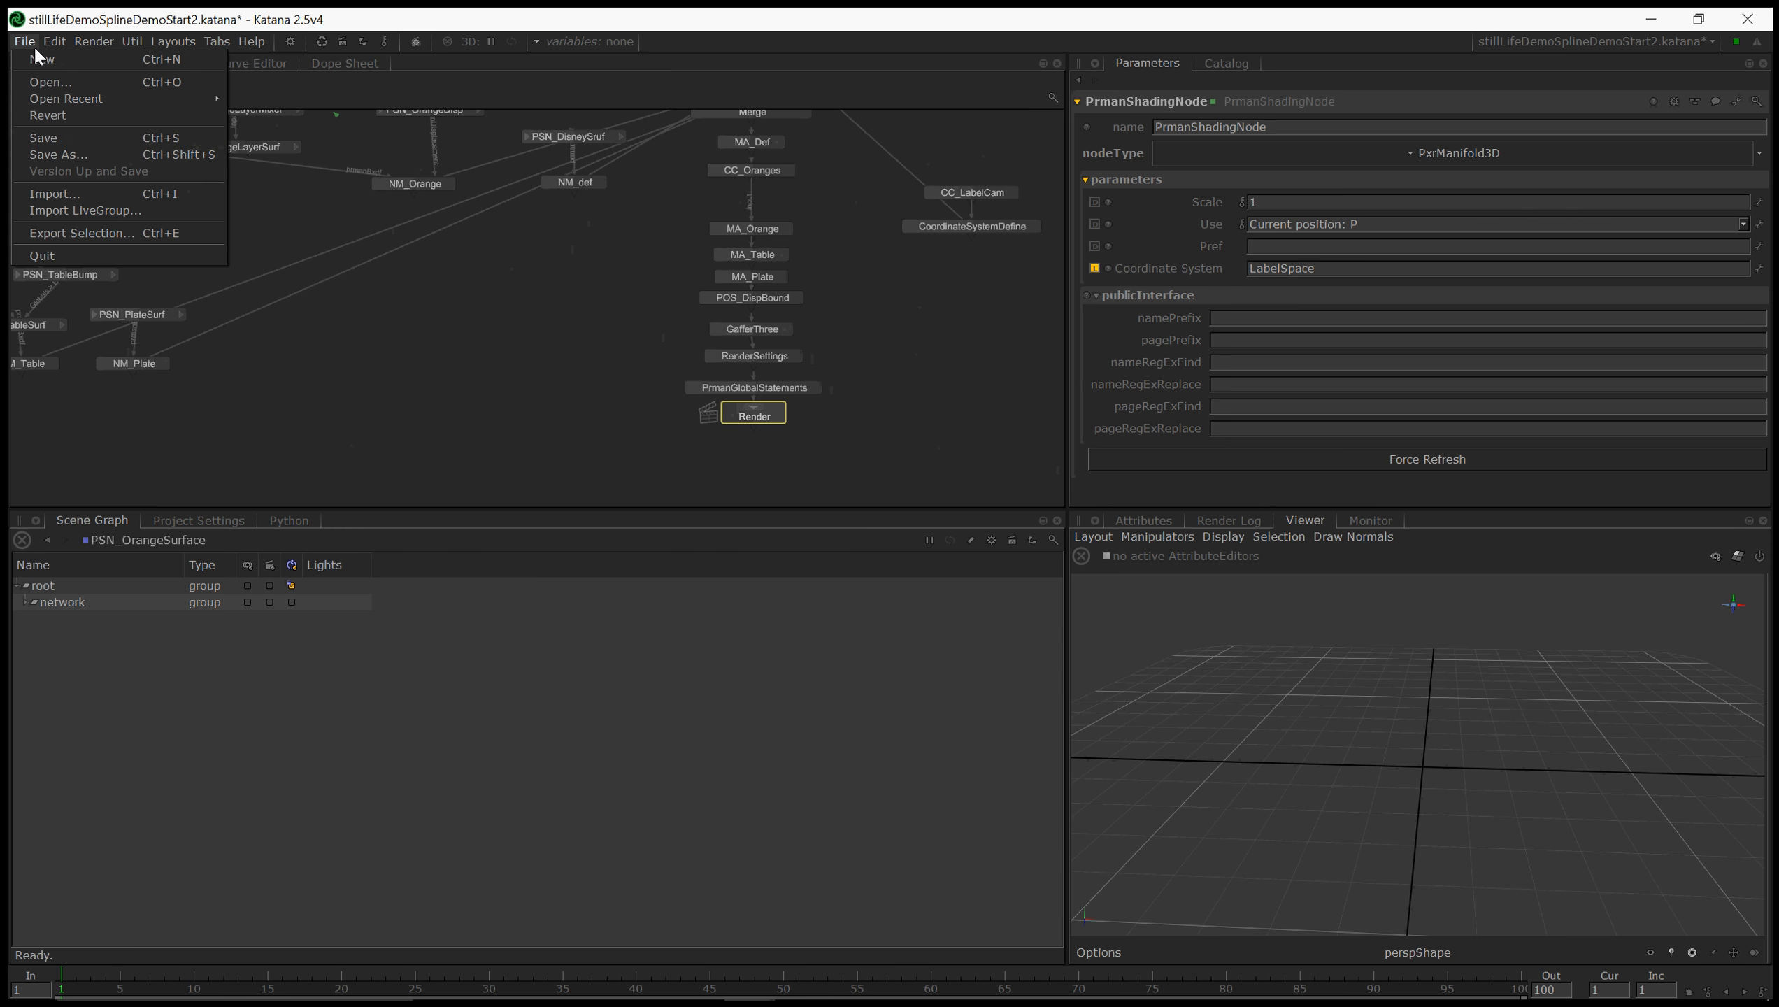
{"action": "left_click", "coordinate": [51, 142]}
- Run a preview render from the Render node and load the newest catalog render into the Monitor's Front slot
{"action": "right_click", "coordinate": [747, 420]}
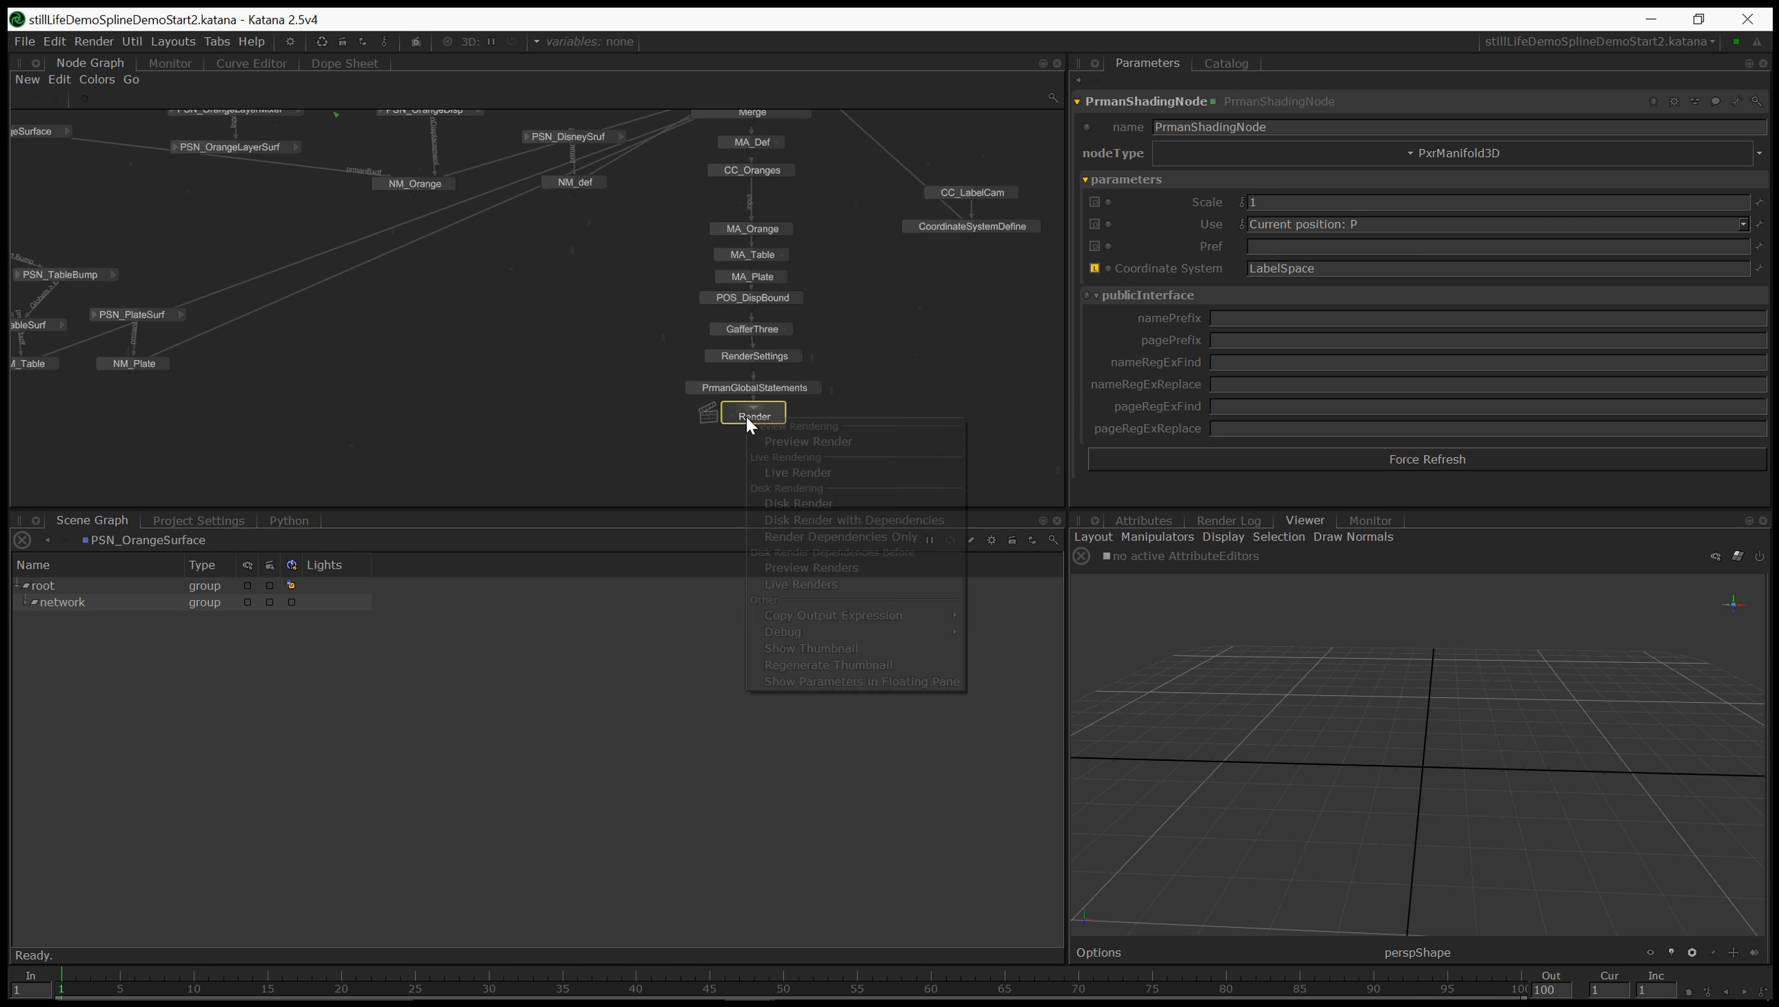
{"action": "left_click", "coordinate": [1196, 509]}
{"action": "left_click", "coordinate": [1376, 522]}
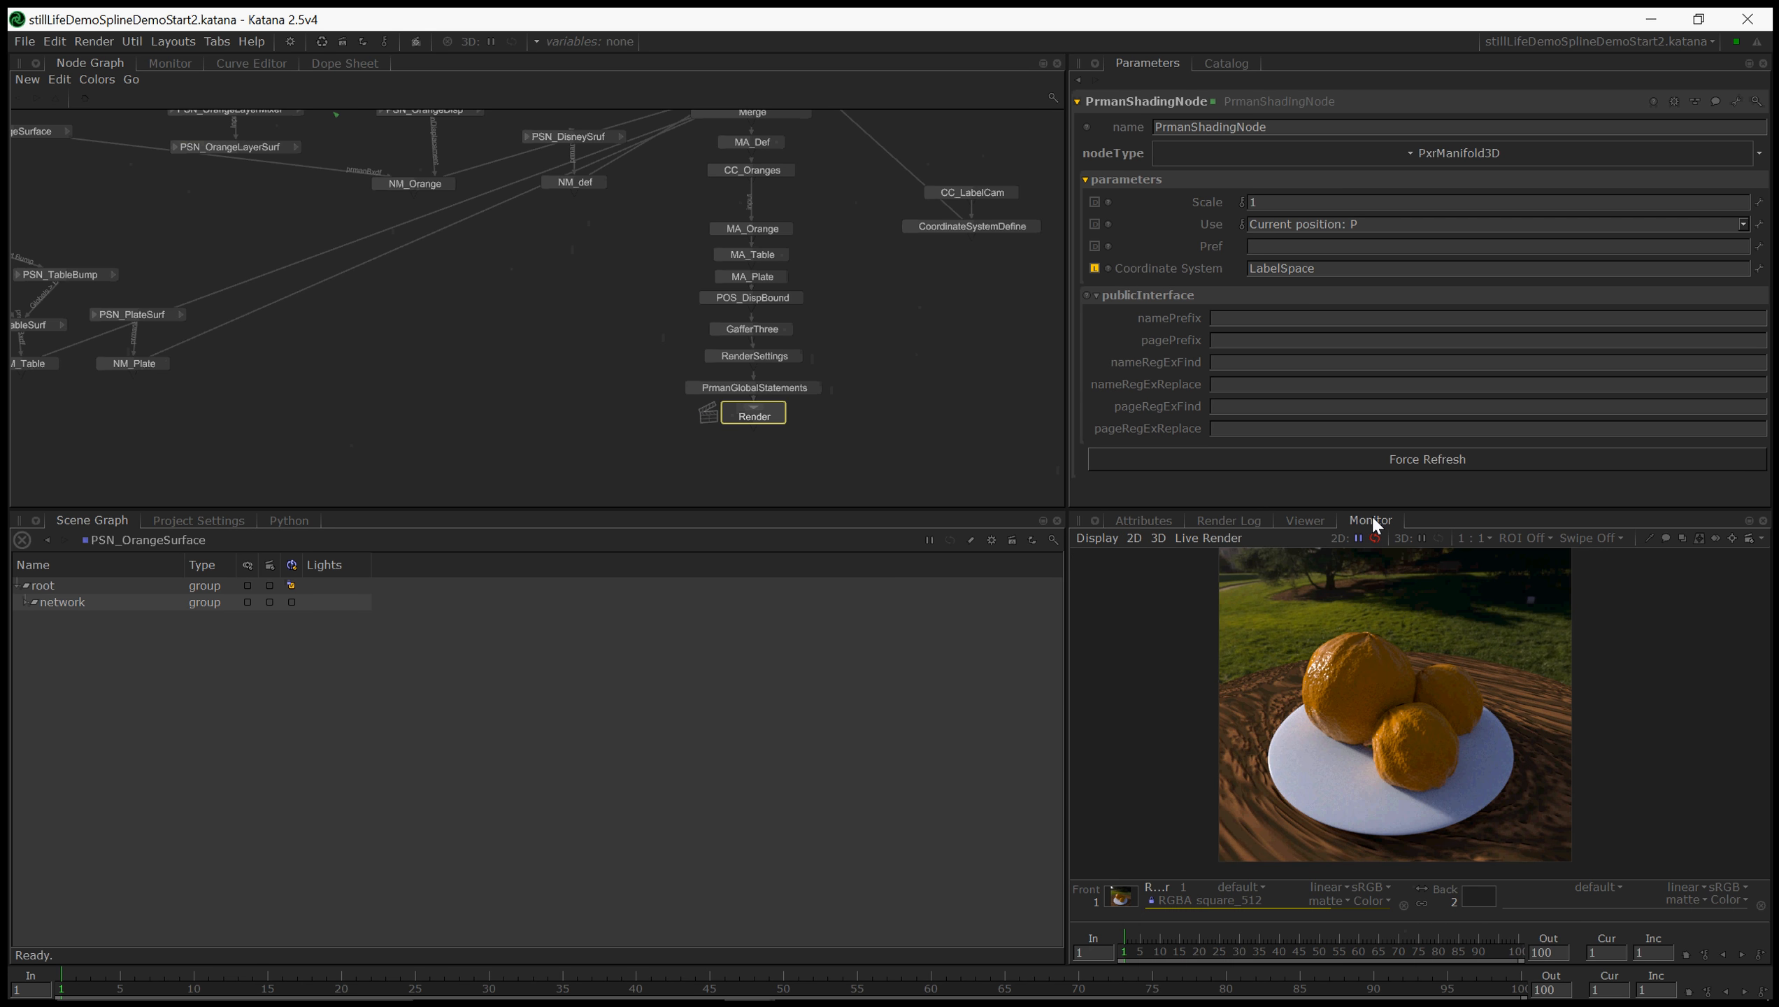
{"action": "left_click", "coordinate": [1224, 65]}
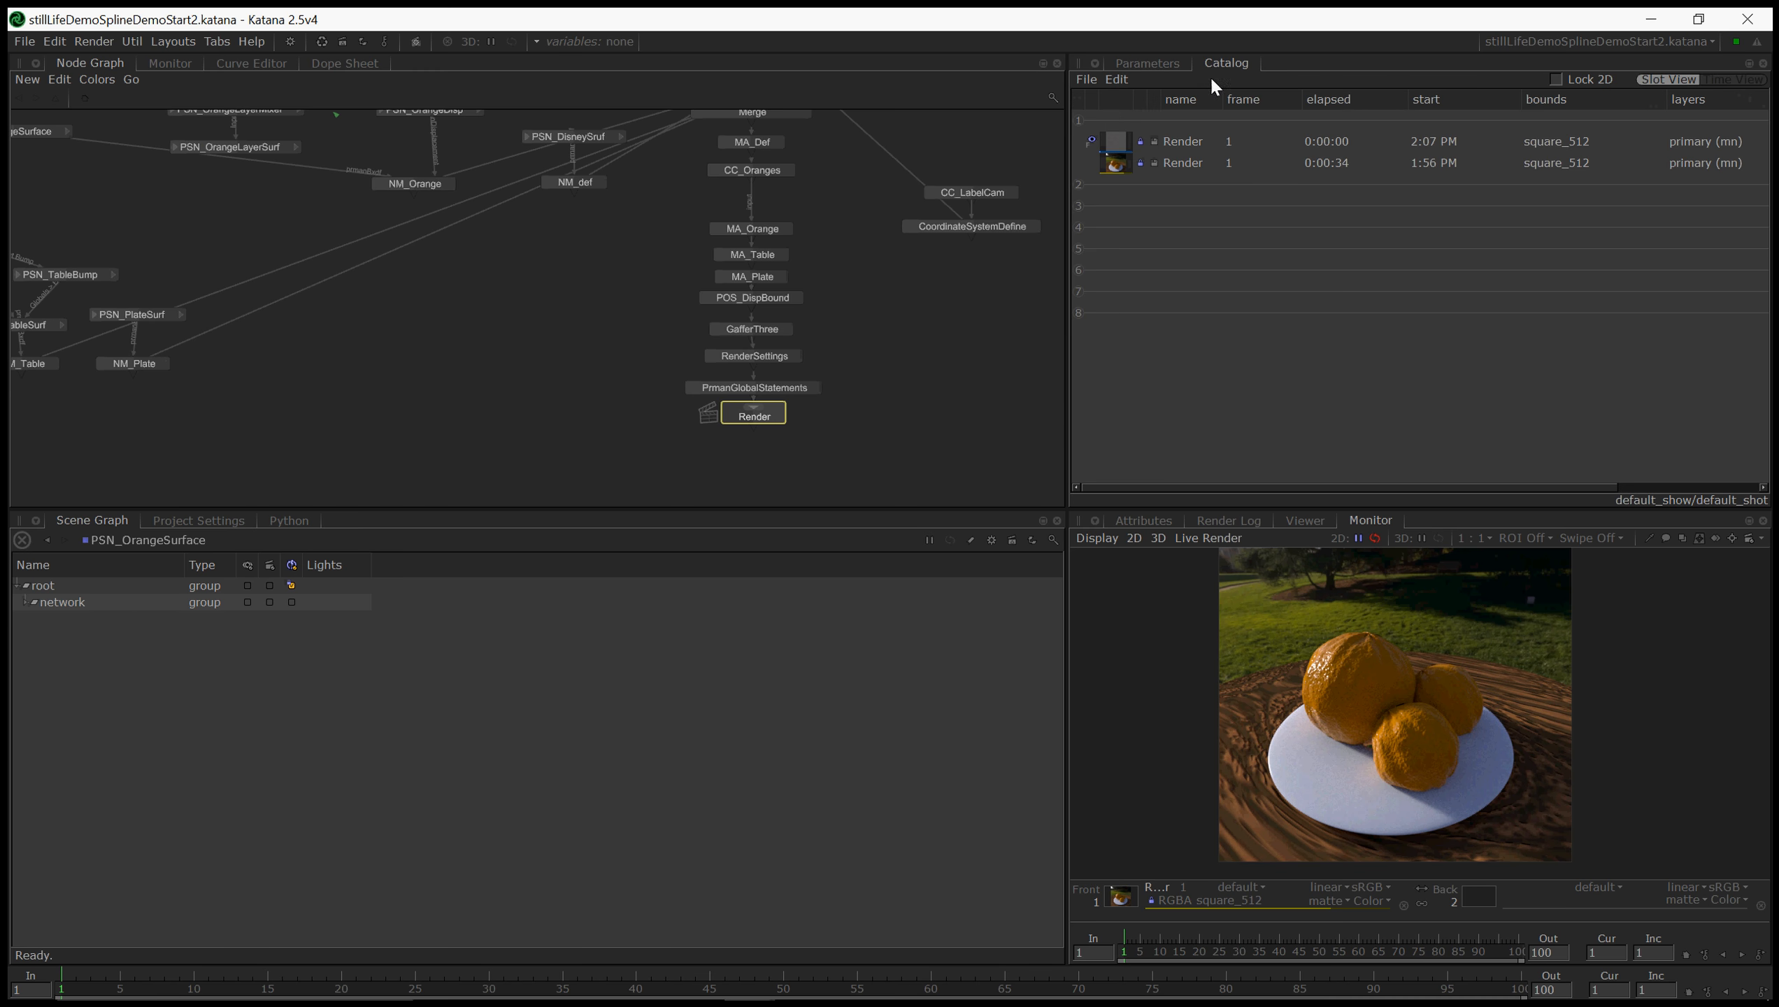
{"action": "left_click_drag", "start_coordinate": [1123, 130], "coordinate": [1123, 907]}
- View the scene at the Render node, then check the layer connections in PSN_OrangeLayerMixer's parameters
{"action": "double_click", "coordinate": [766, 414]}
{"action": "middle_click_drag", "start_coordinate": [338, 212], "coordinate": [817, 405]}
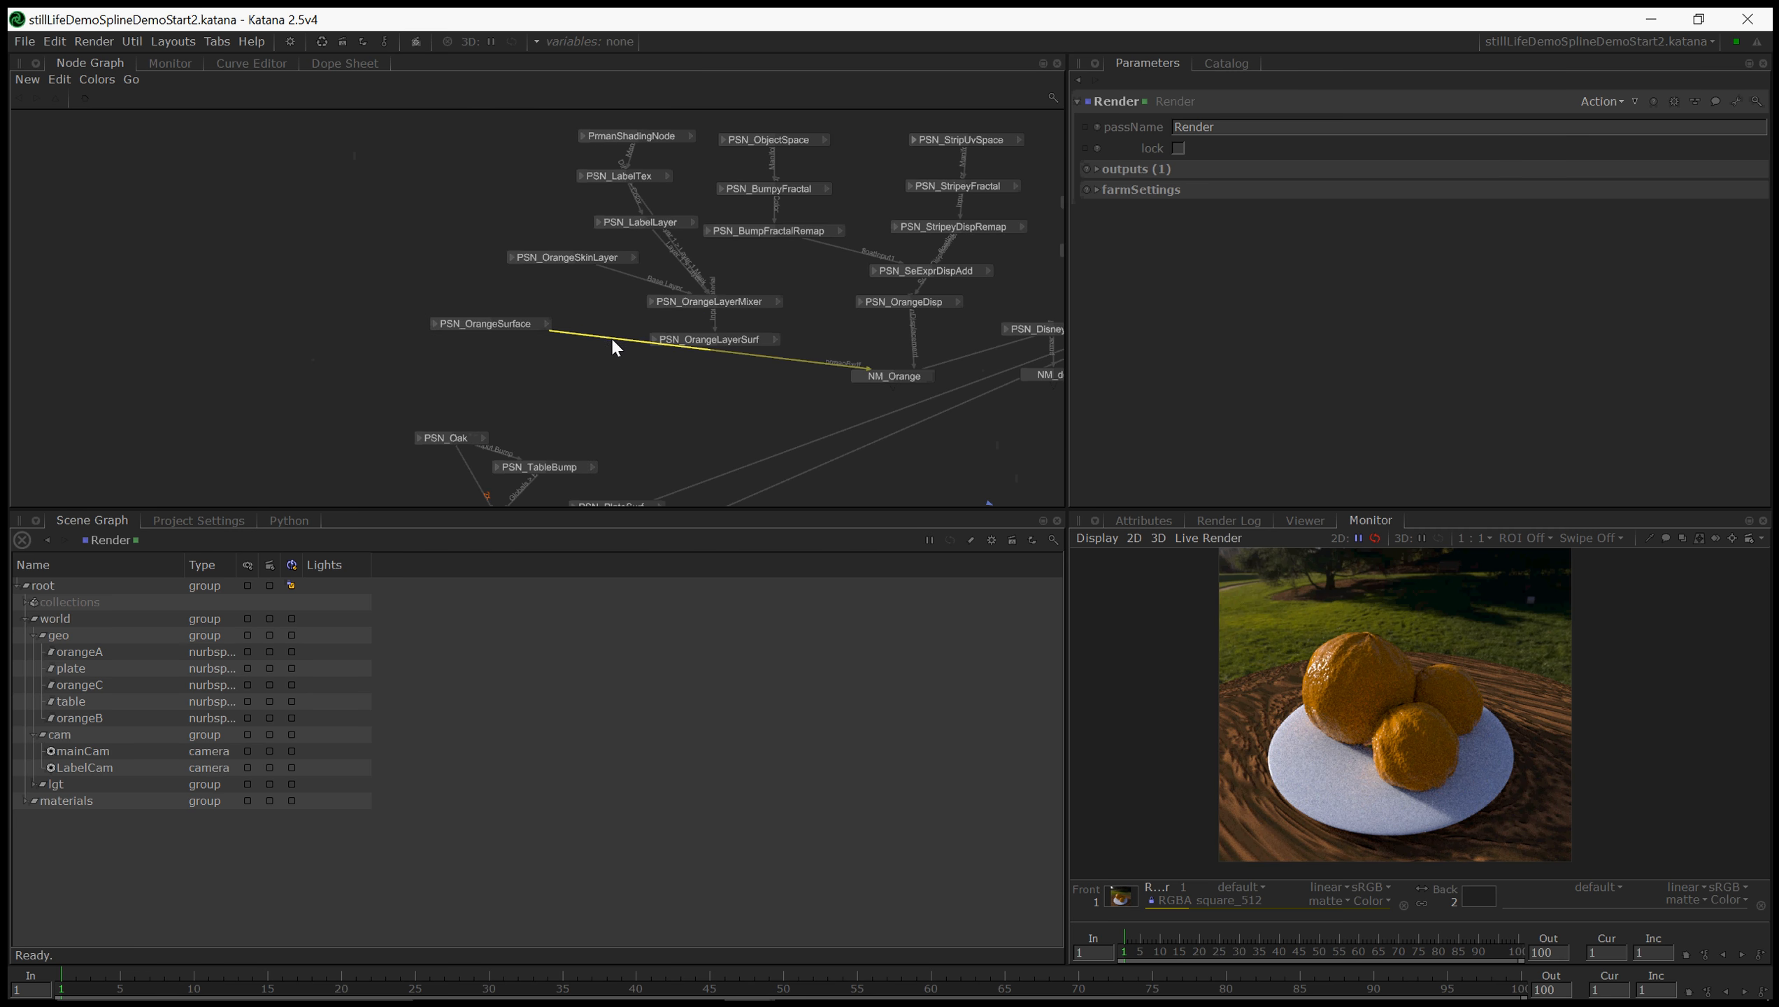
{"action": "middle_click_drag", "start_coordinate": [634, 330], "coordinate": [605, 369]}
{"action": "left_click", "coordinate": [681, 340]}
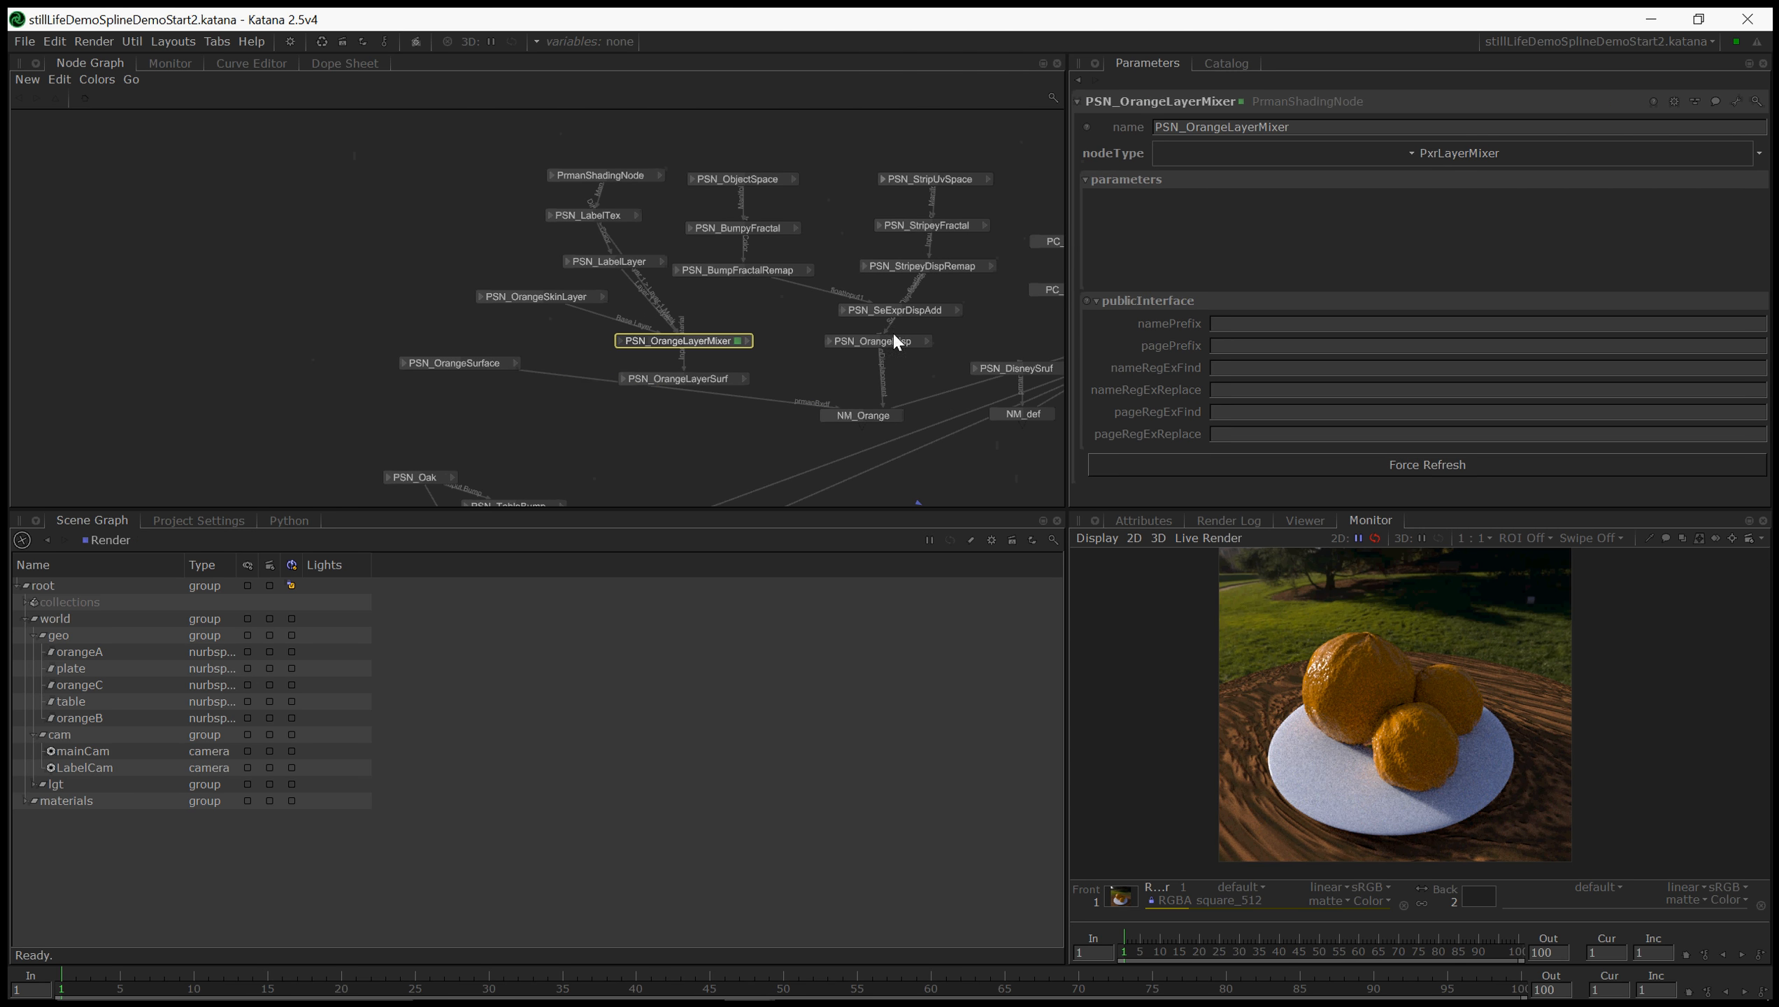
{"action": "left_click", "coordinate": [762, 355]}
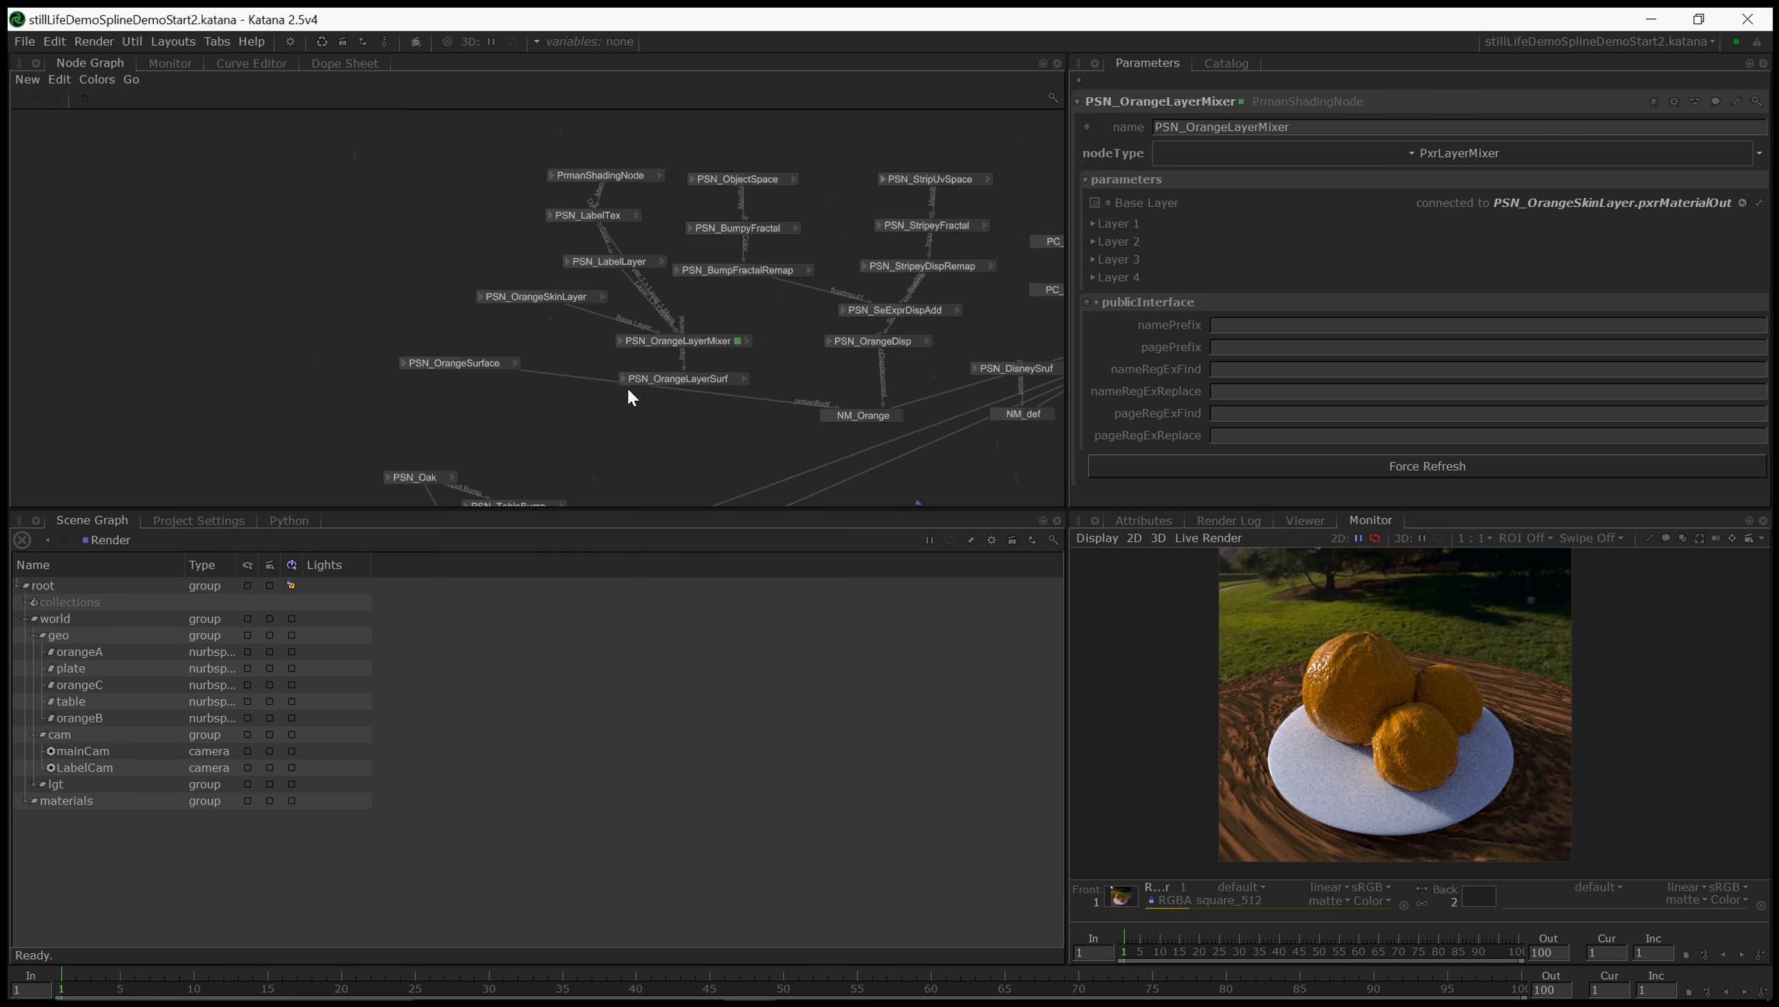
- Shift PSN_OrangeSurface aside and connect PSN_OrangeLayerSurf's out port to NM_Orange in place of PSN_OrangeSurface
{"action": "left_click_drag", "start_coordinate": [485, 362], "coordinate": [544, 389]}
{"action": "left_click", "coordinate": [746, 378]}
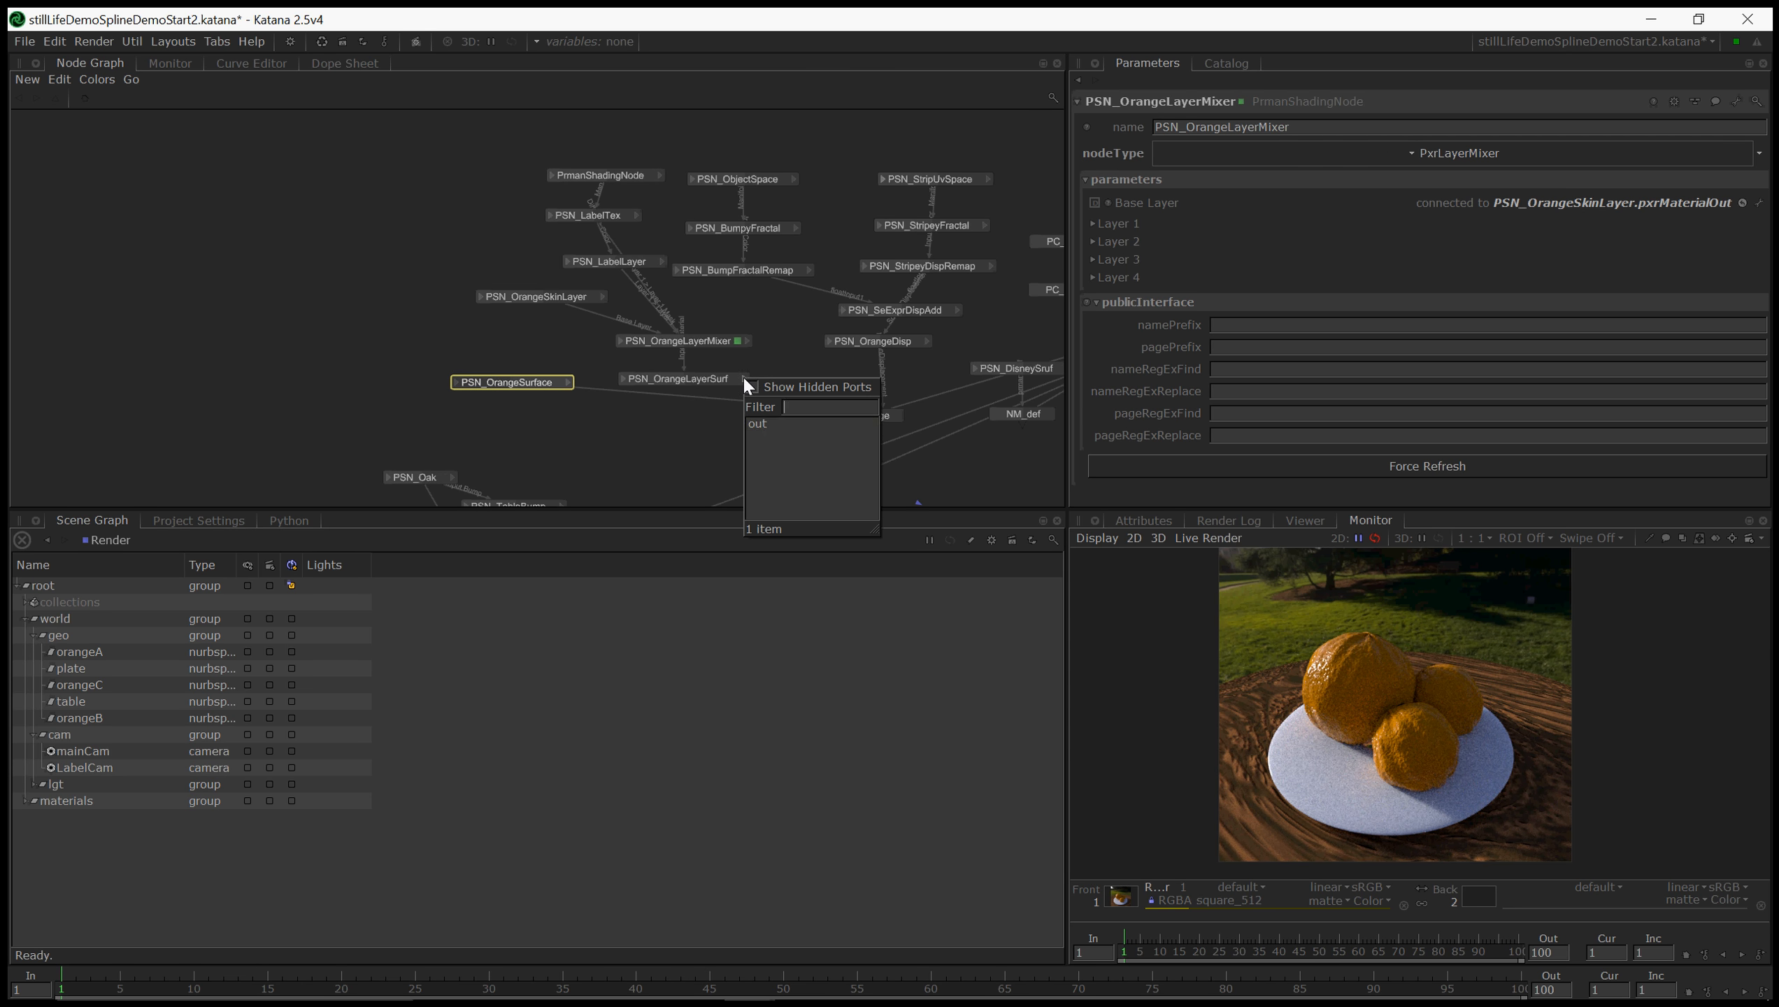
{"action": "left_click", "coordinate": [767, 417]}
{"action": "left_click", "coordinate": [822, 414]}
{"action": "left_click", "coordinate": [836, 412]}
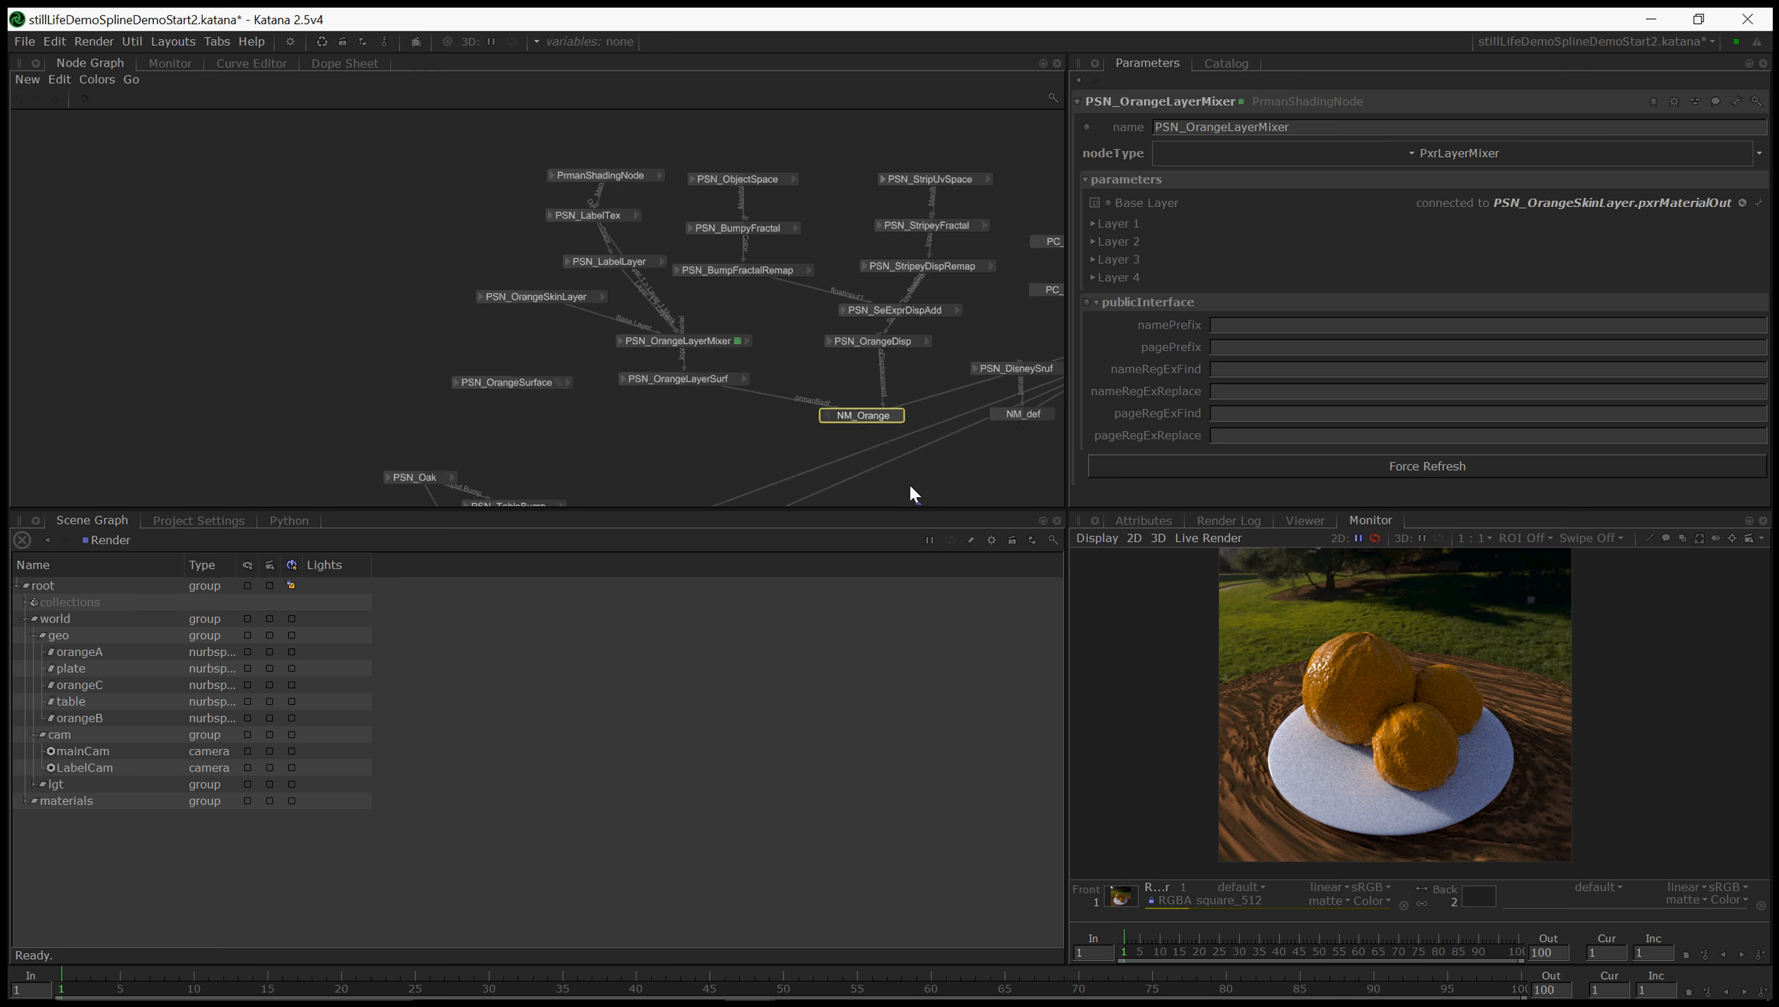
- Preview render the Render node again and show the new catalog render in the Monitor's Front slot
{"action": "key", "text": "a"}
{"action": "scroll", "coordinate": [776, 373], "scroll_direction": "up", "scroll_amount": 5}
{"action": "right_click", "coordinate": [674, 294]}
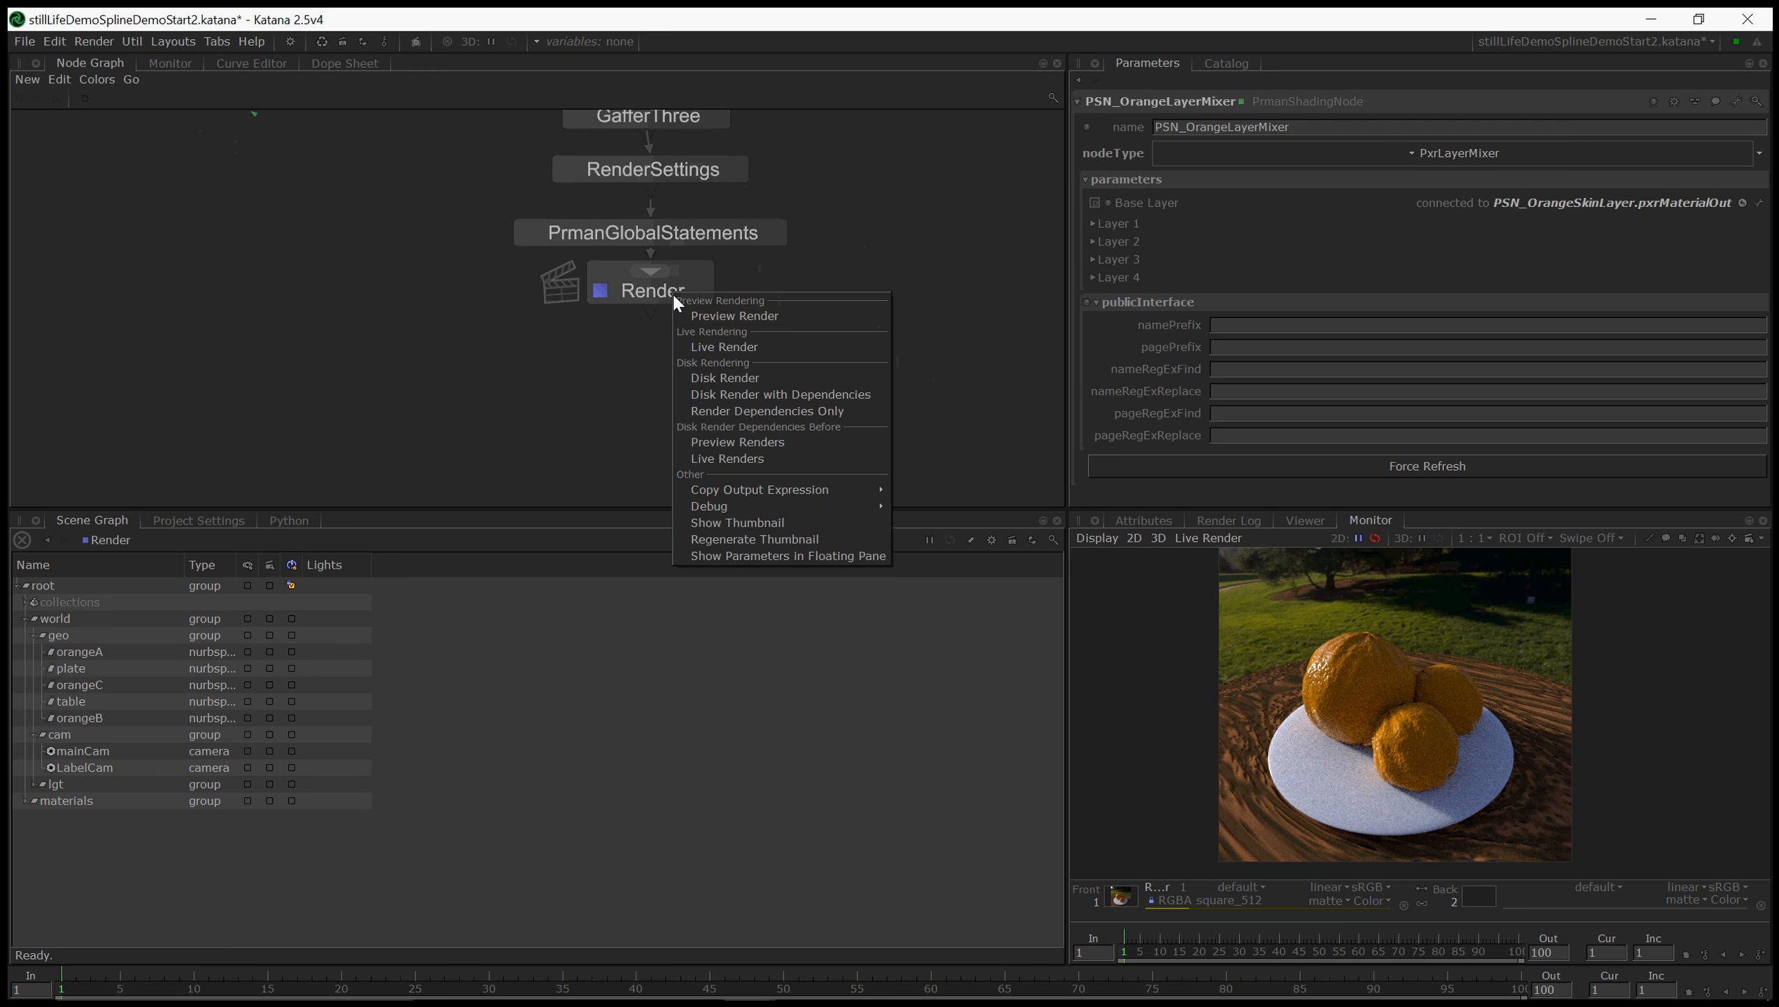
{"action": "left_click", "coordinate": [722, 317]}
{"action": "left_click", "coordinate": [1227, 63]}
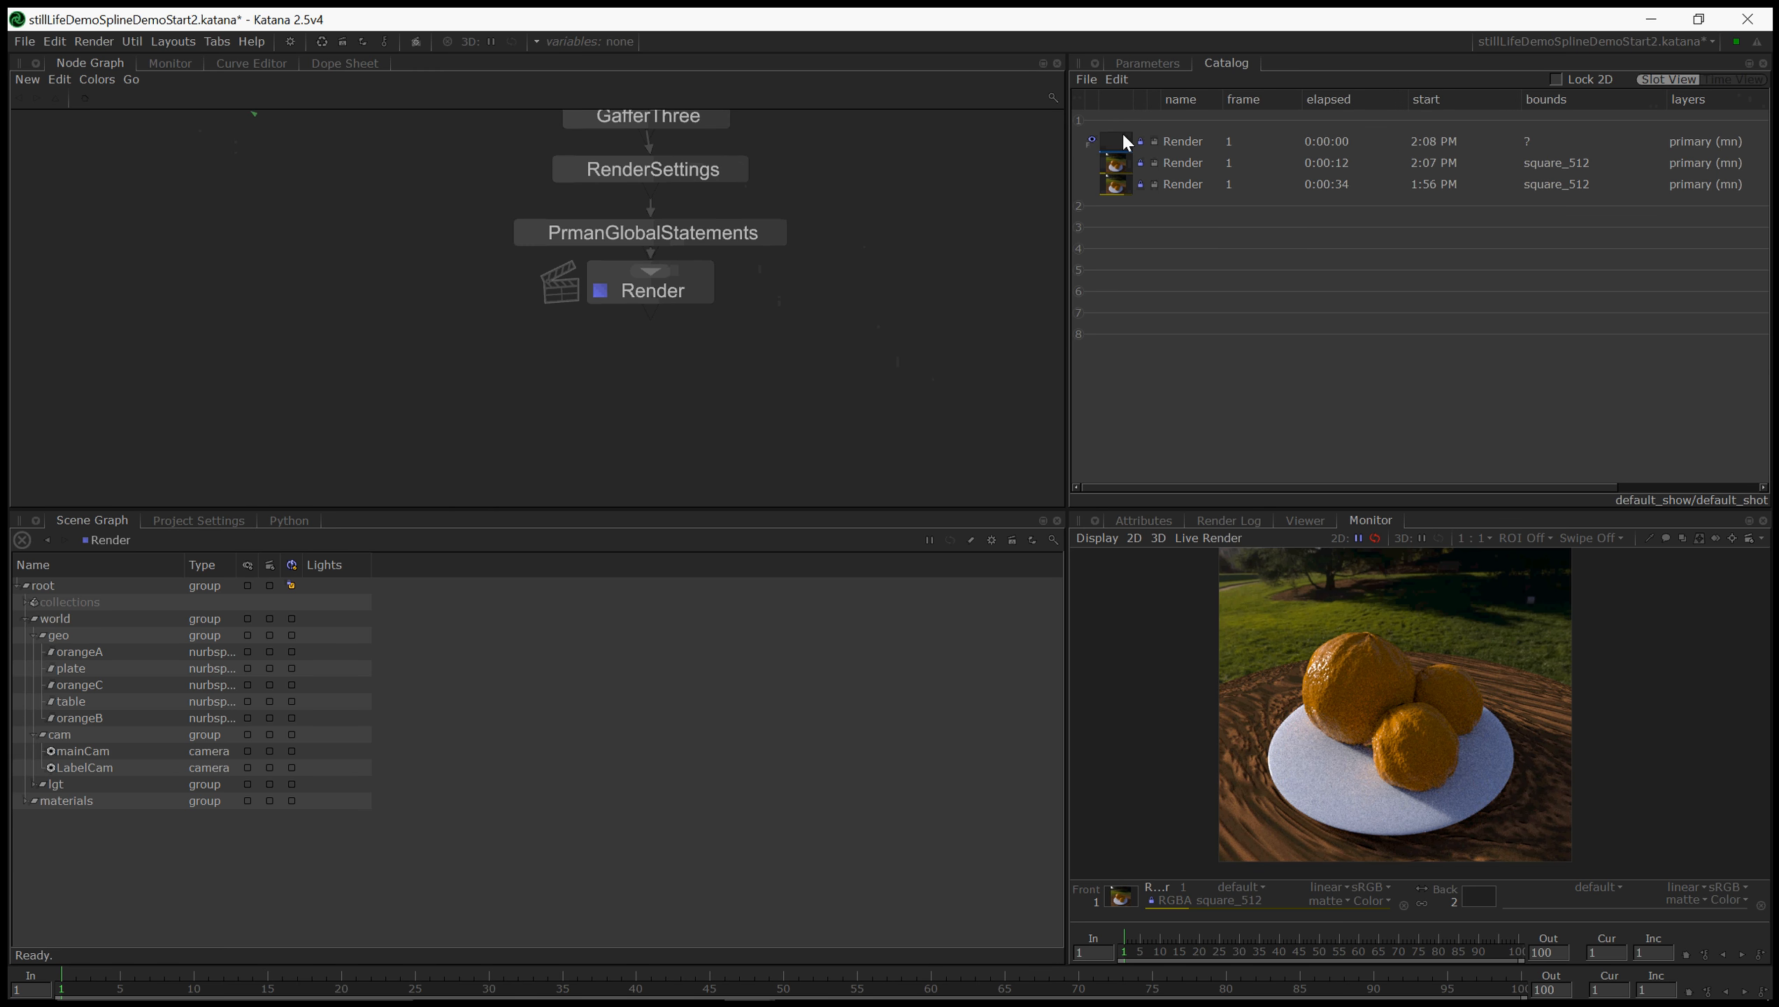
{"action": "left_click_drag", "start_coordinate": [1137, 895], "coordinate": [1136, 901]}
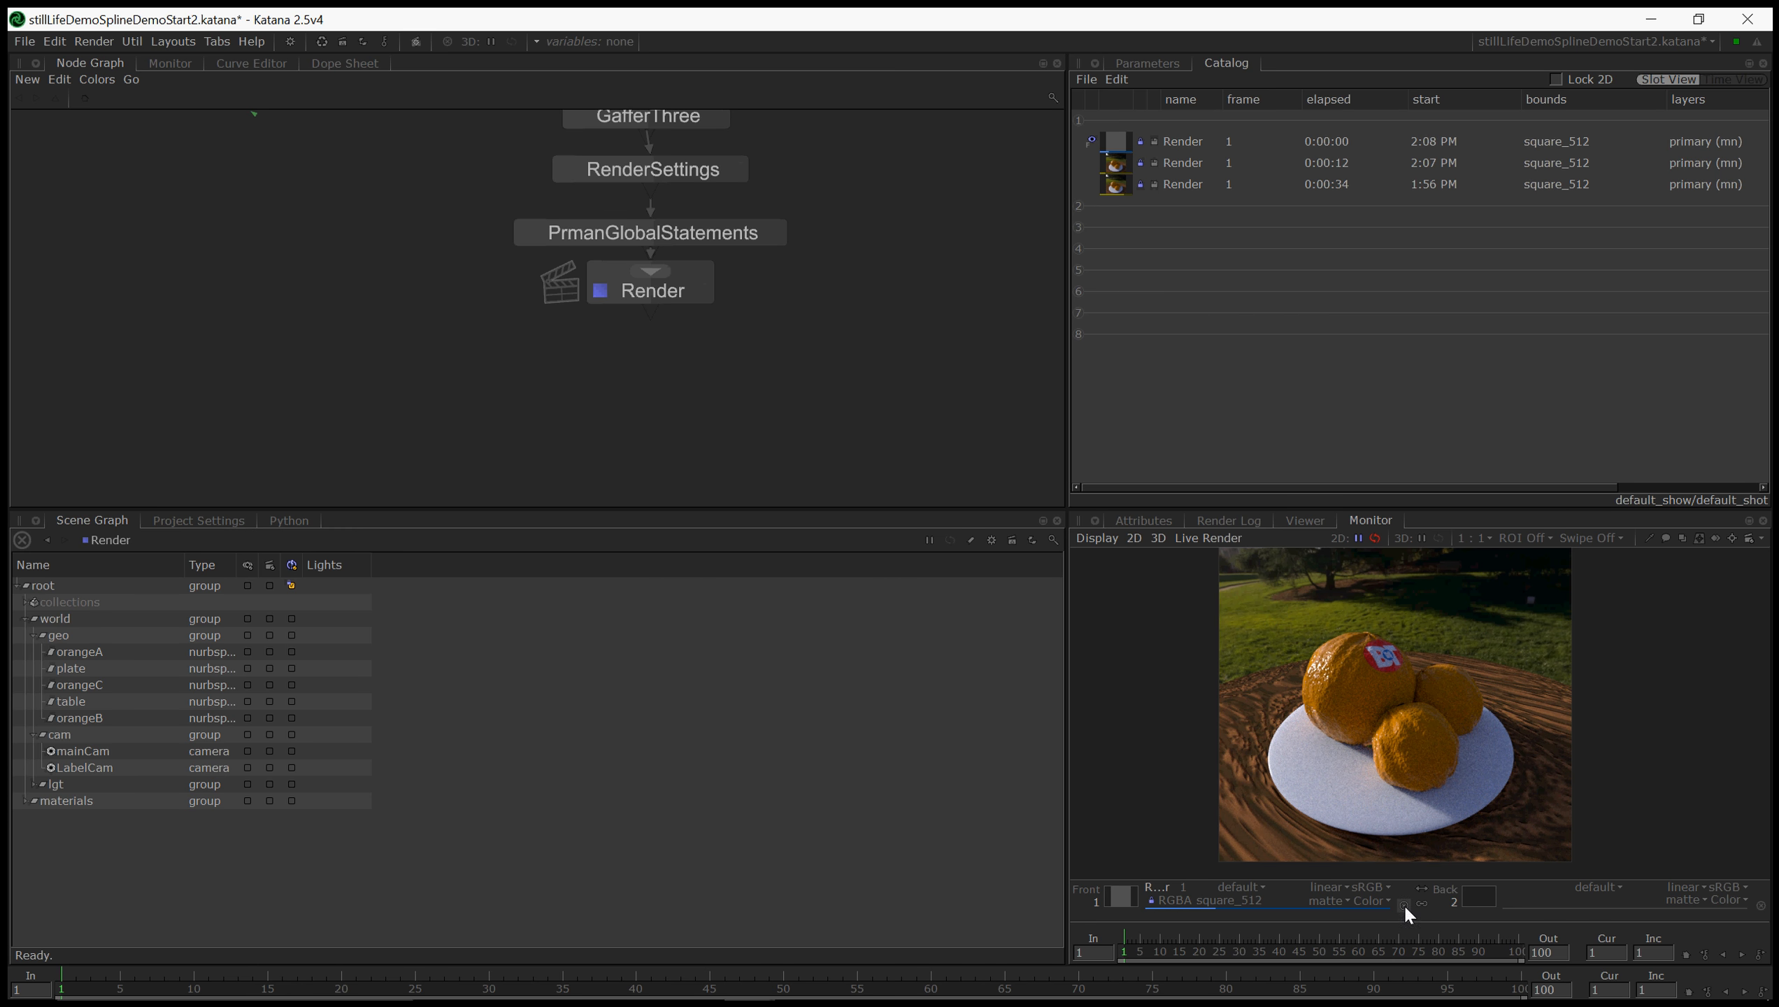
- Switch the Viewer to look through mainCam
{"action": "left_click", "coordinate": [1304, 521]}
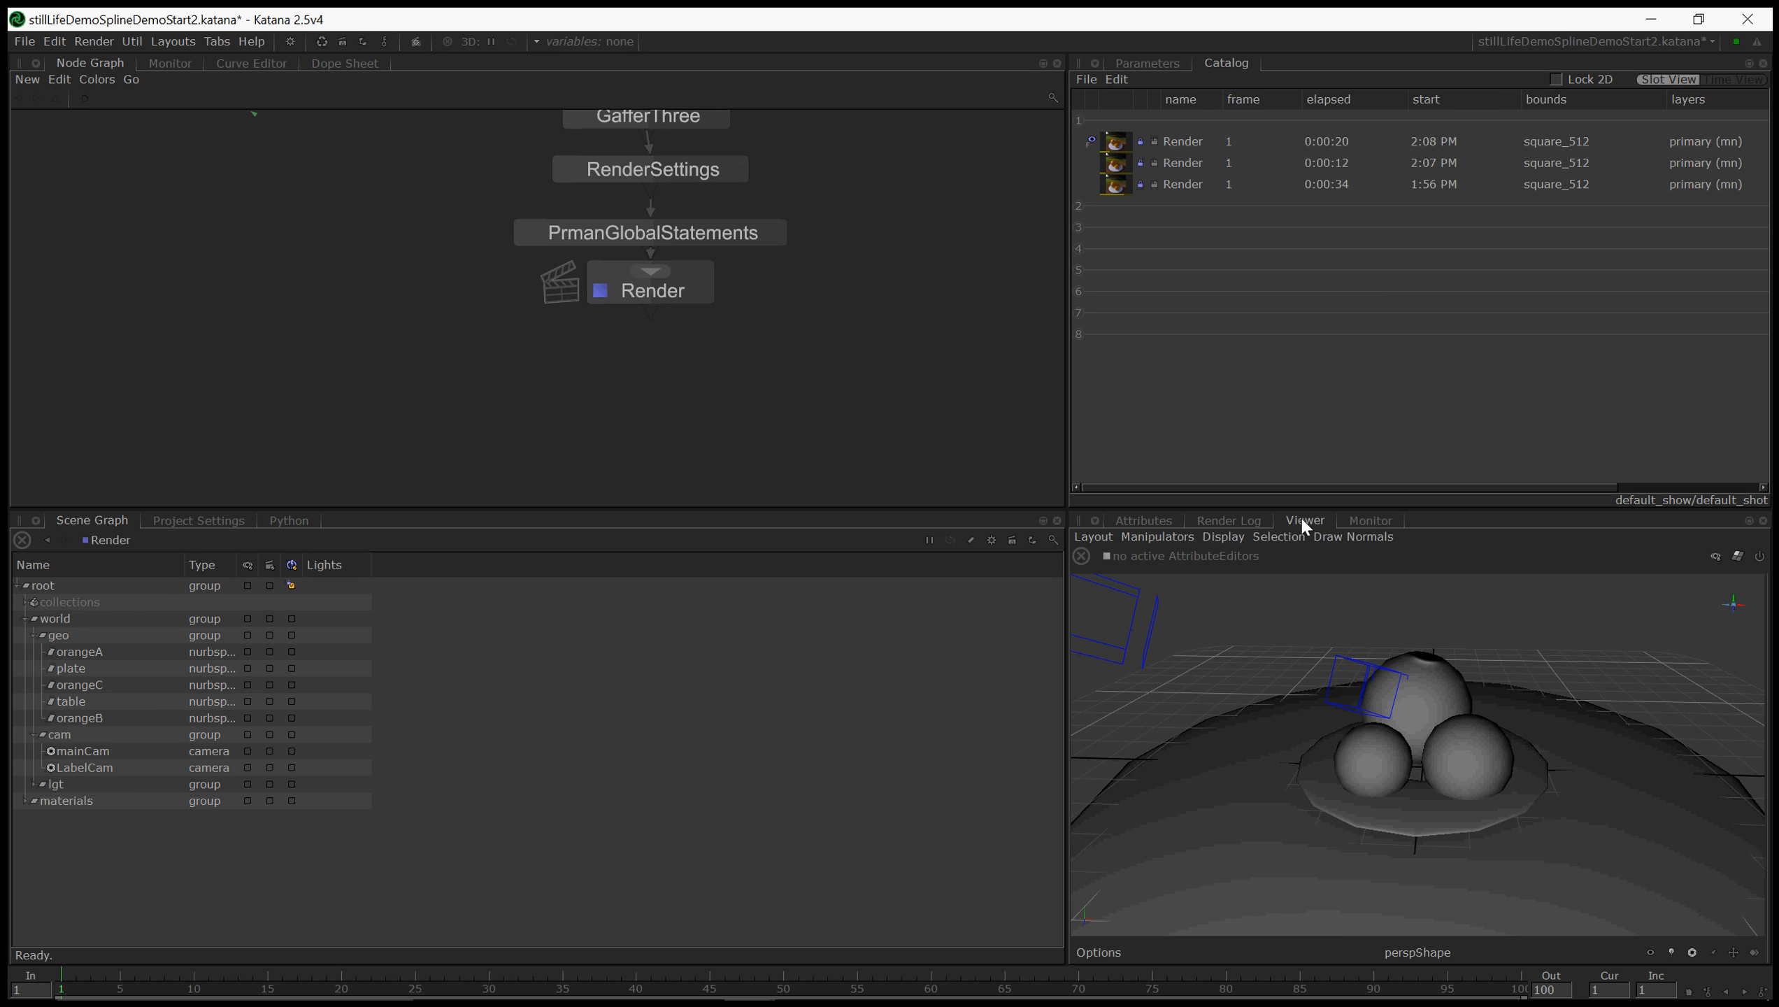
{"action": "left_click", "coordinate": [1410, 952]}
{"action": "left_click", "coordinate": [1425, 936]}
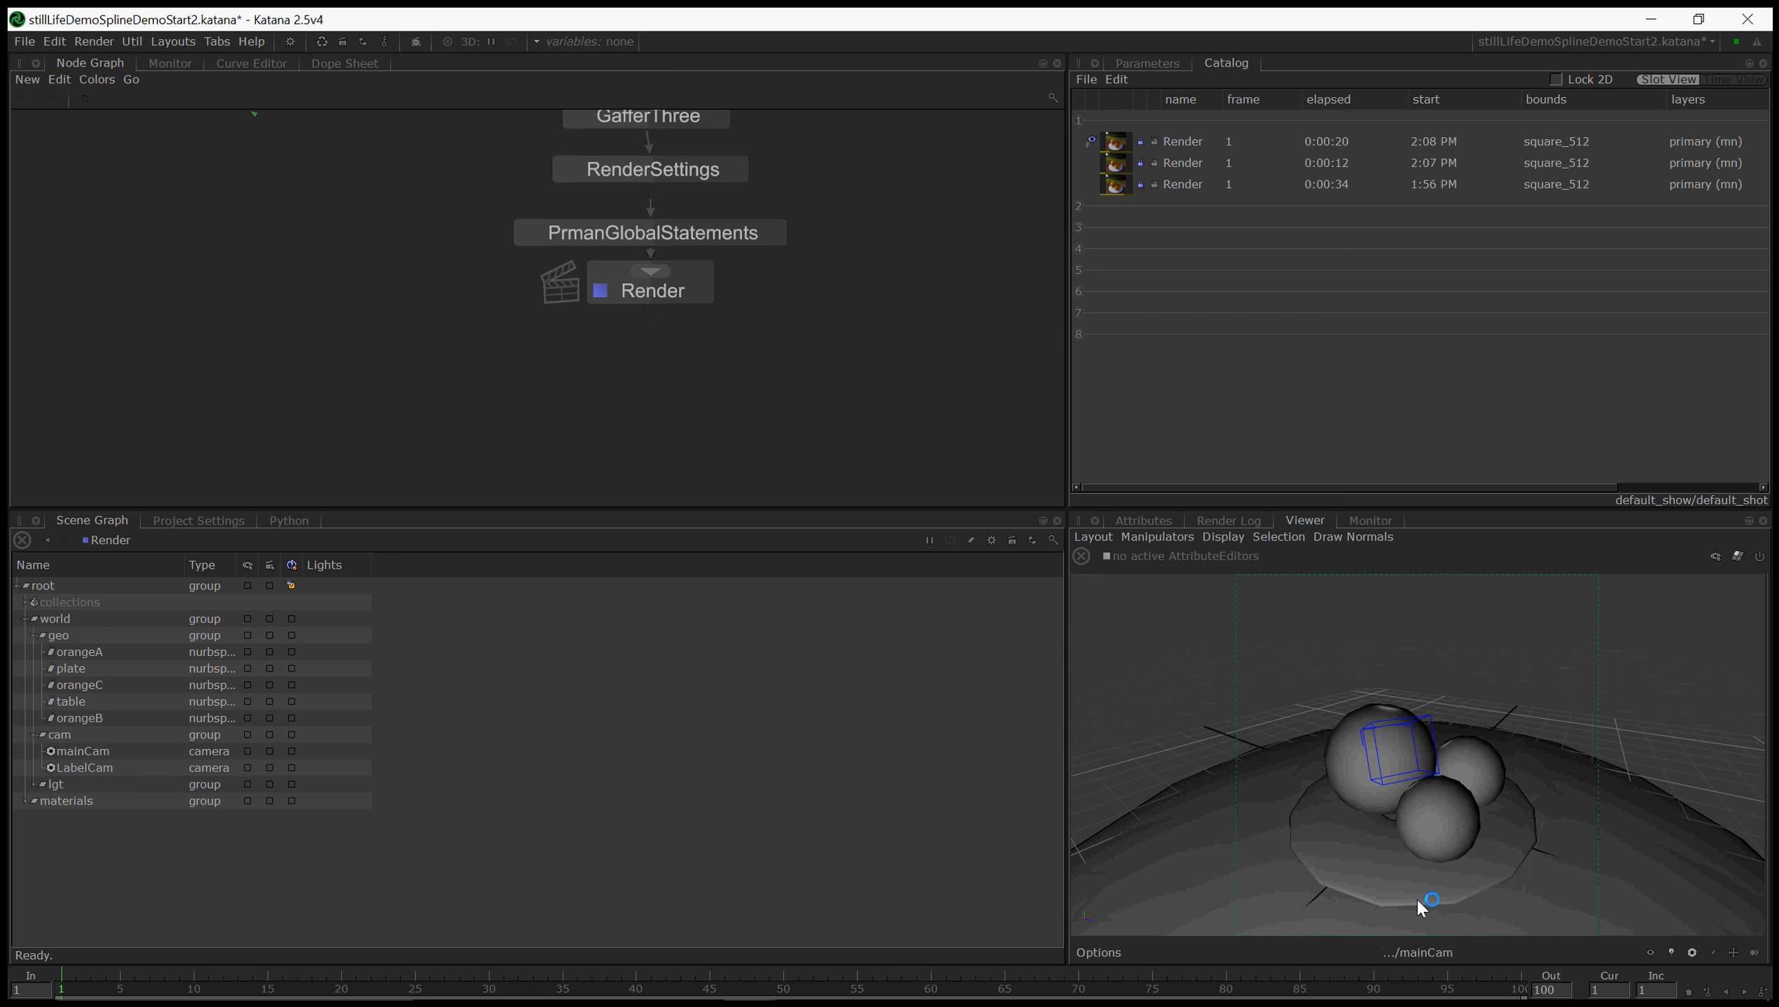
- Open the parameters of the CC_LabelCam node for editing
{"action": "scroll", "coordinate": [394, 303], "scroll_direction": "down", "scroll_amount": 3}
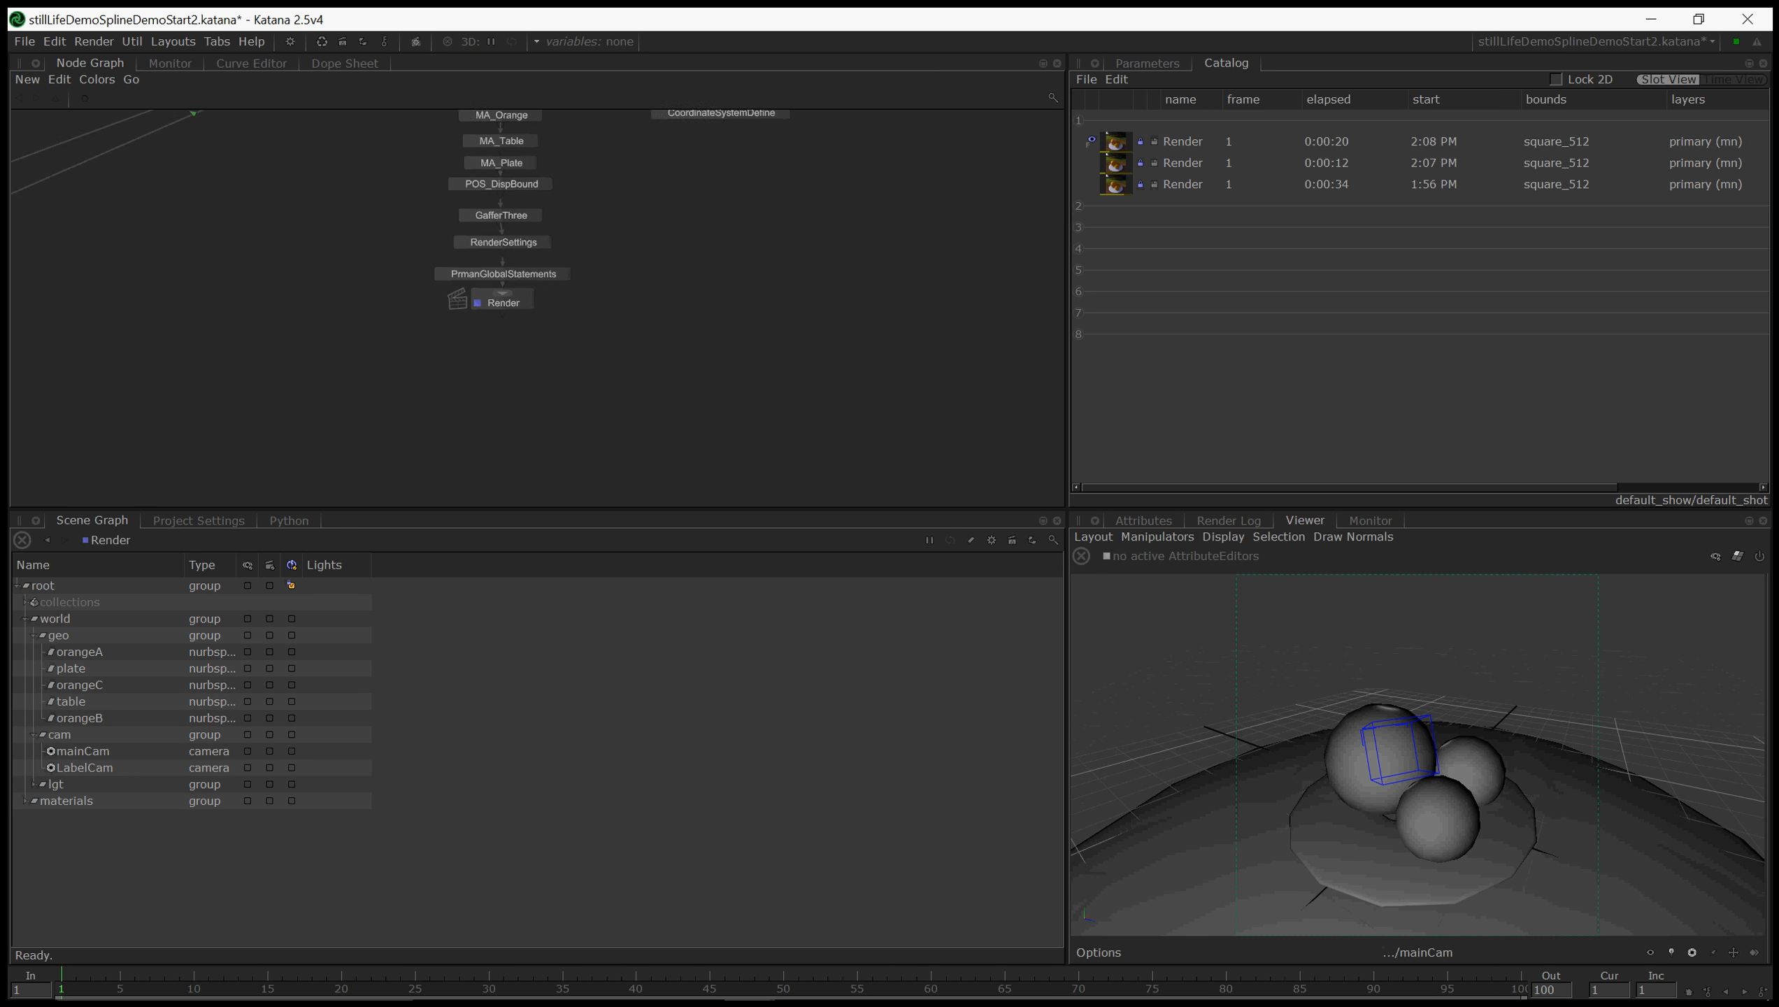
{"action": "middle_click_drag", "start_coordinate": [594, 275], "coordinate": [585, 326]}
{"action": "left_click", "coordinate": [688, 251]}
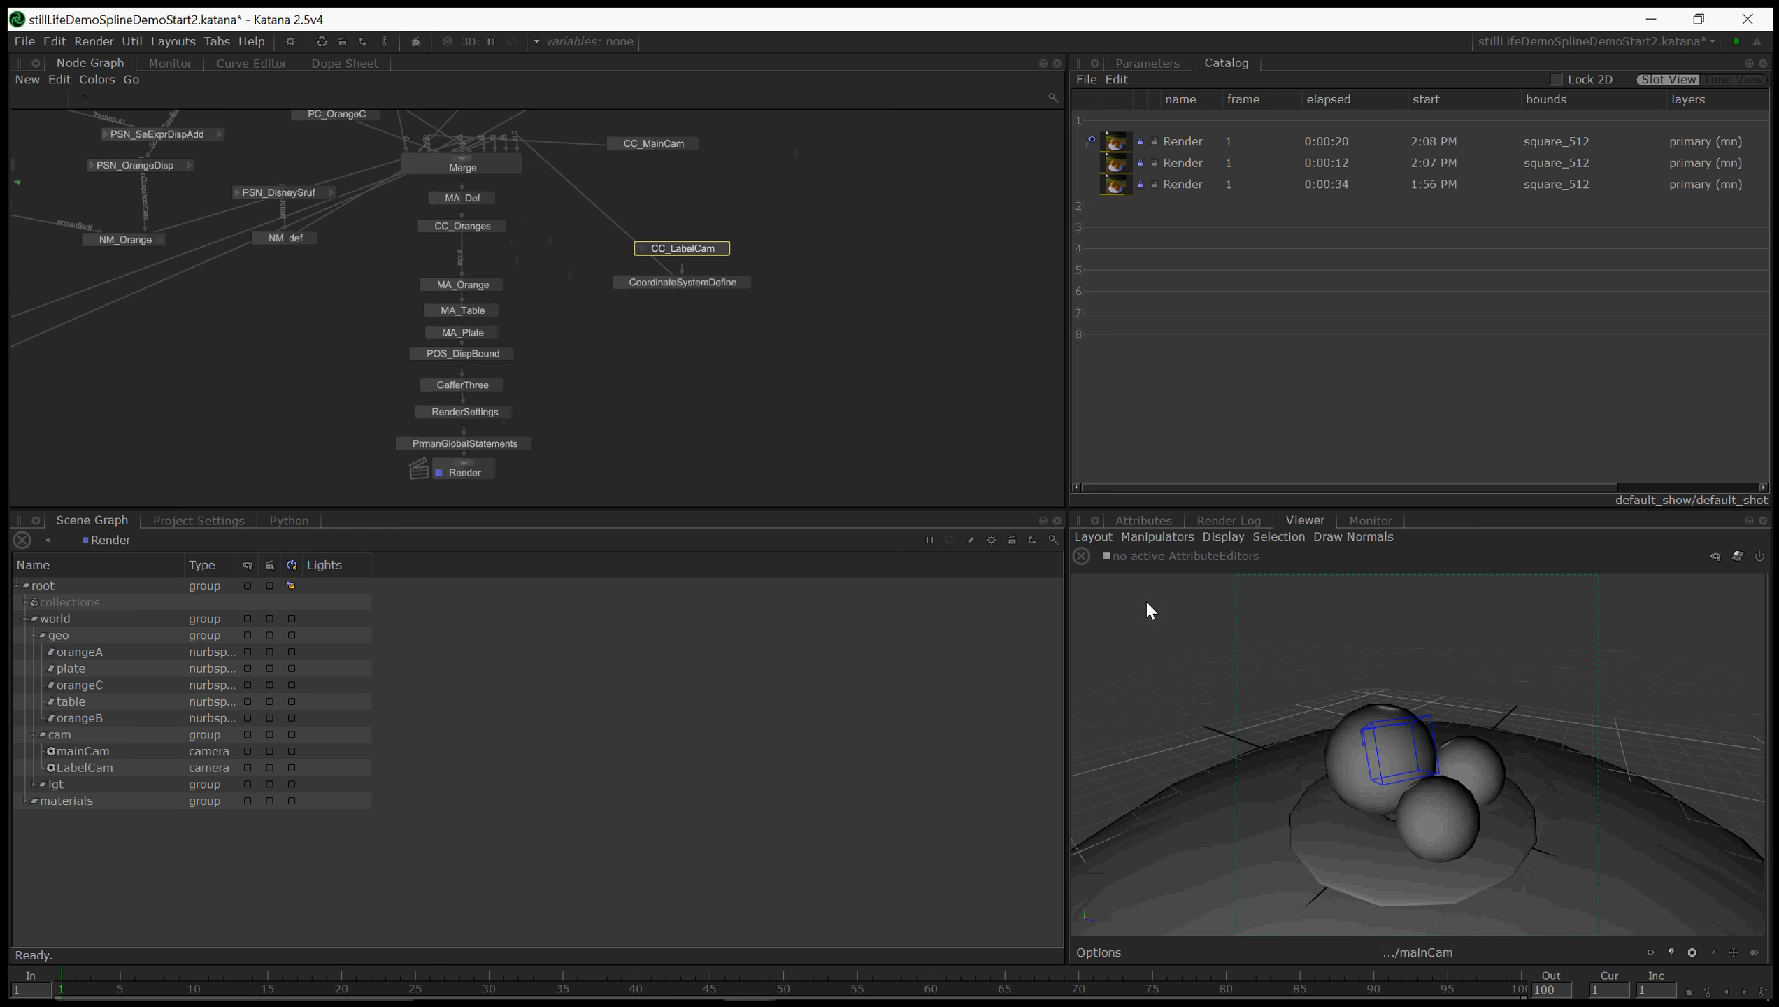
{"action": "double_click", "coordinate": [691, 247]}
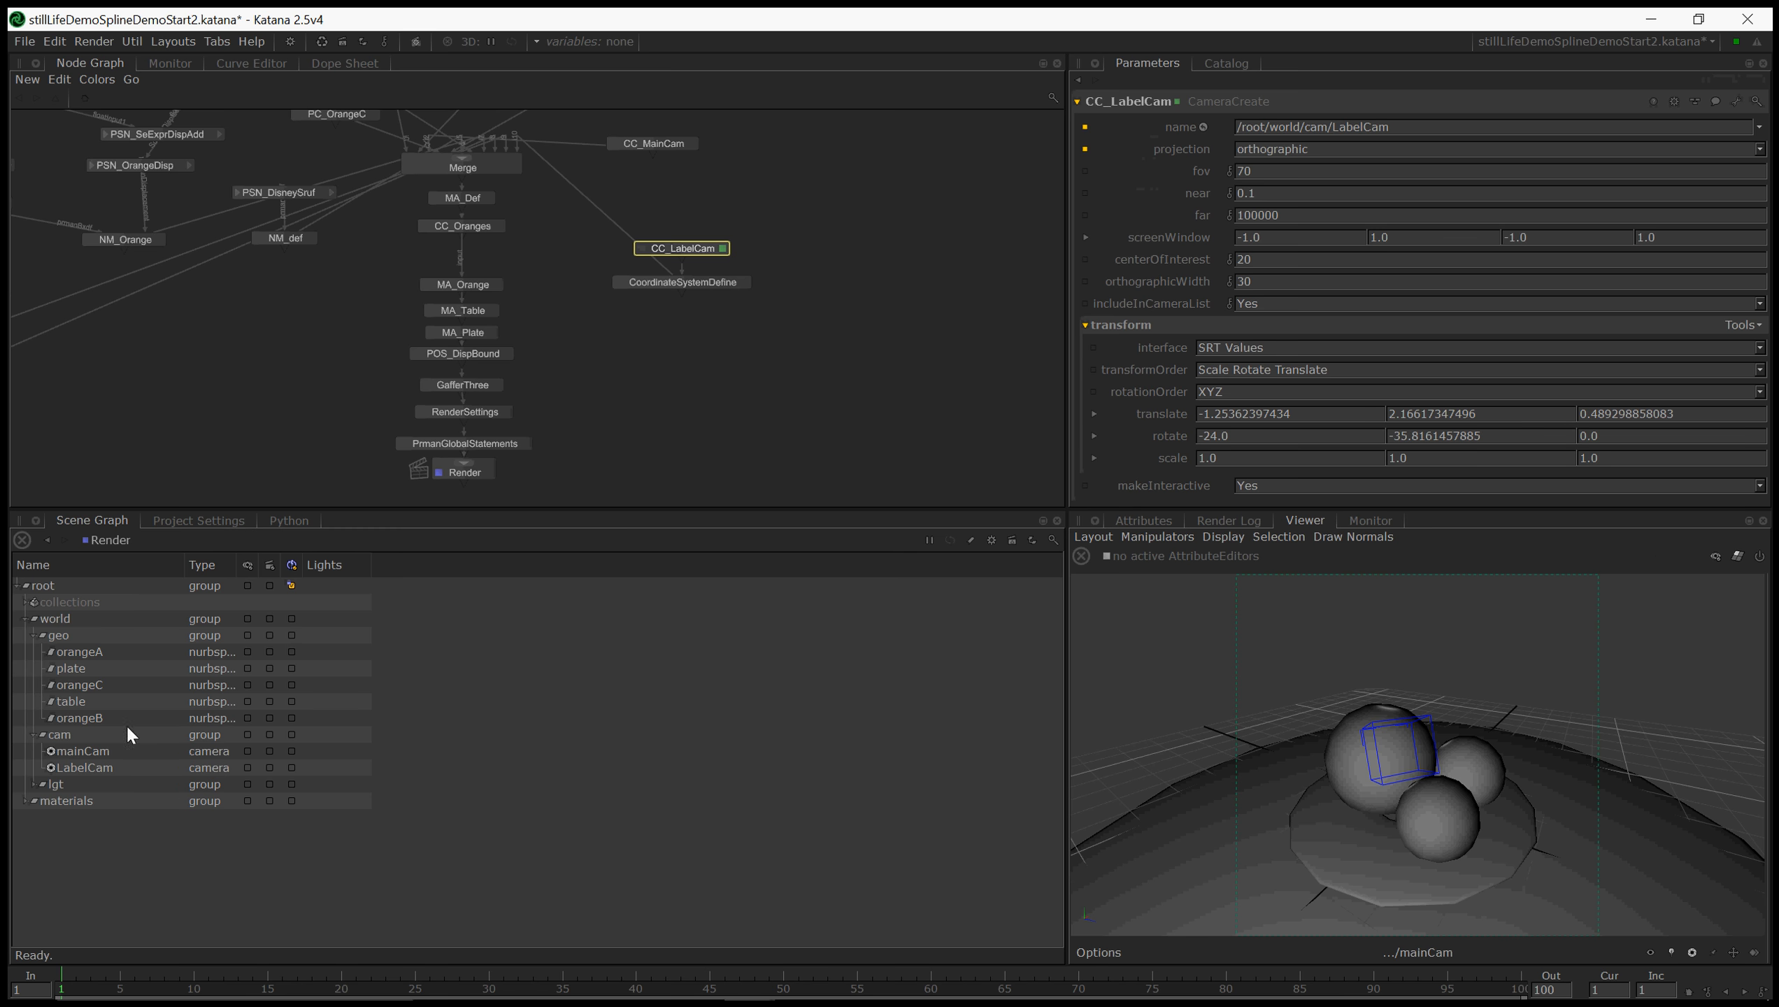
- Move LabelCam to about (-1.89, 2.33, -0.24) and rotate it to about (21.1, 70.6, -178.9), beside the large orange's left side
{"action": "left_click", "coordinate": [70, 768]}
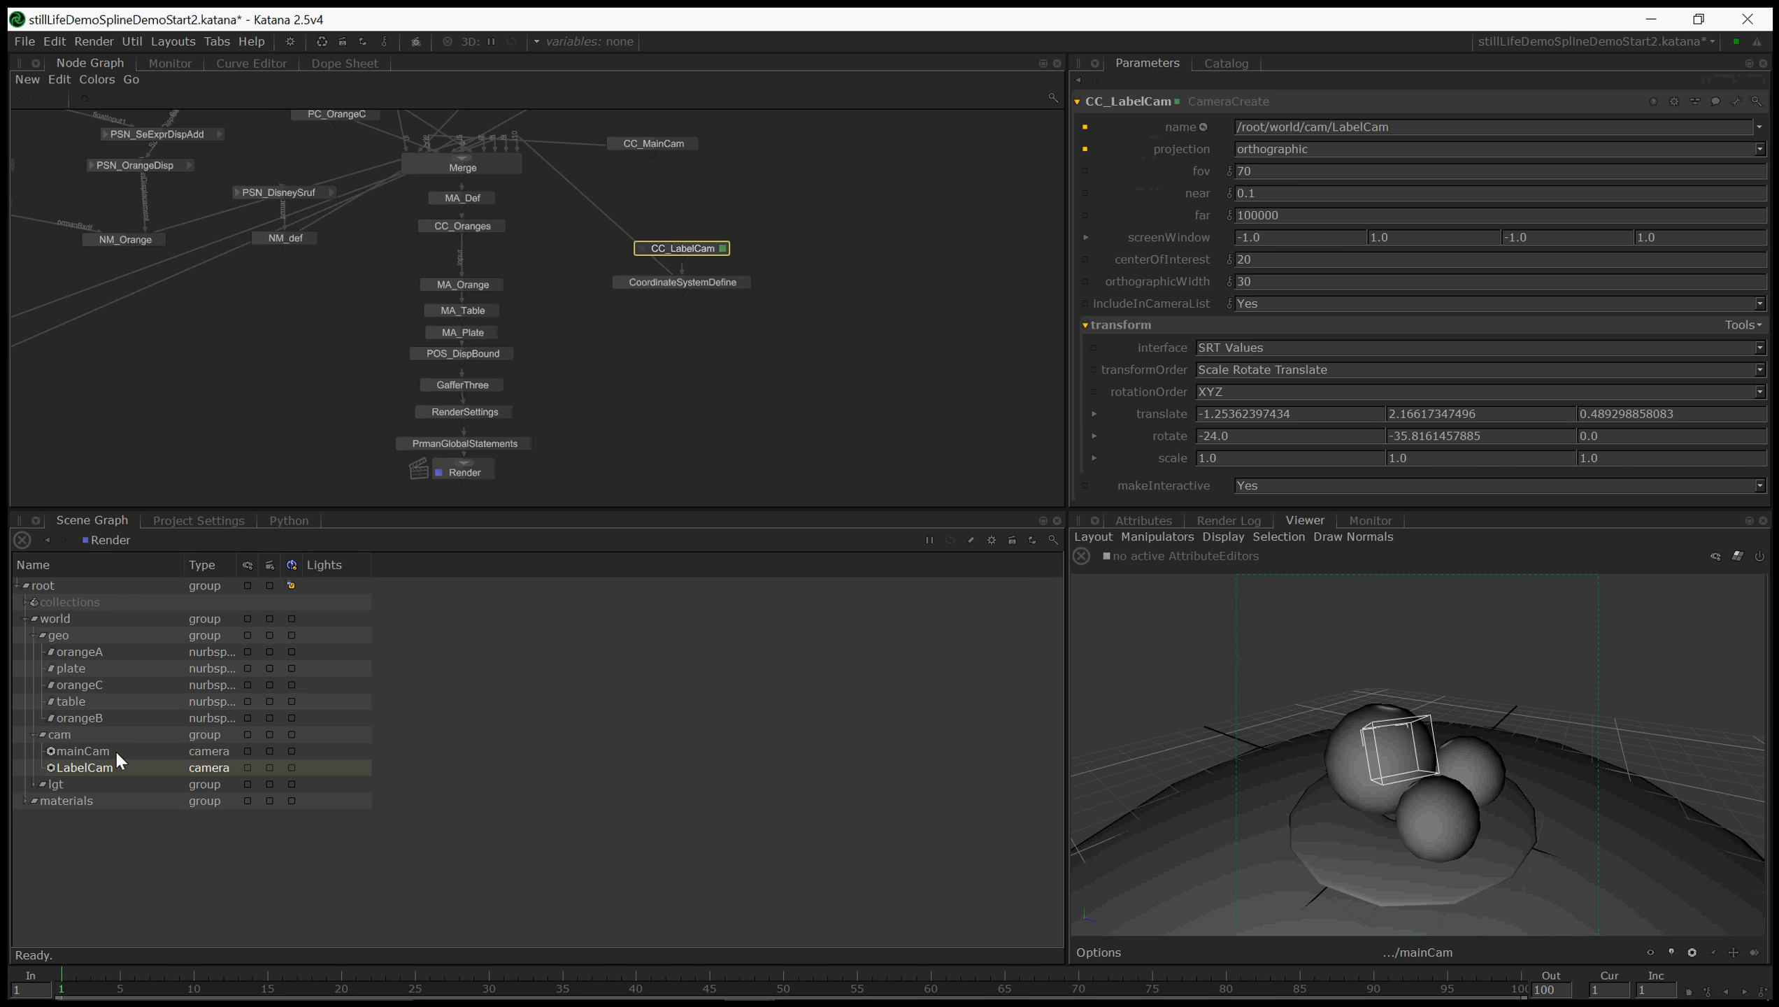
{"action": "key", "text": "w"}
{"action": "left_click_drag", "start_coordinate": [1443, 740], "coordinate": [1238, 761]}
{"action": "key", "text": "e"}
{"action": "key", "text": "w"}
{"action": "key", "text": "e"}
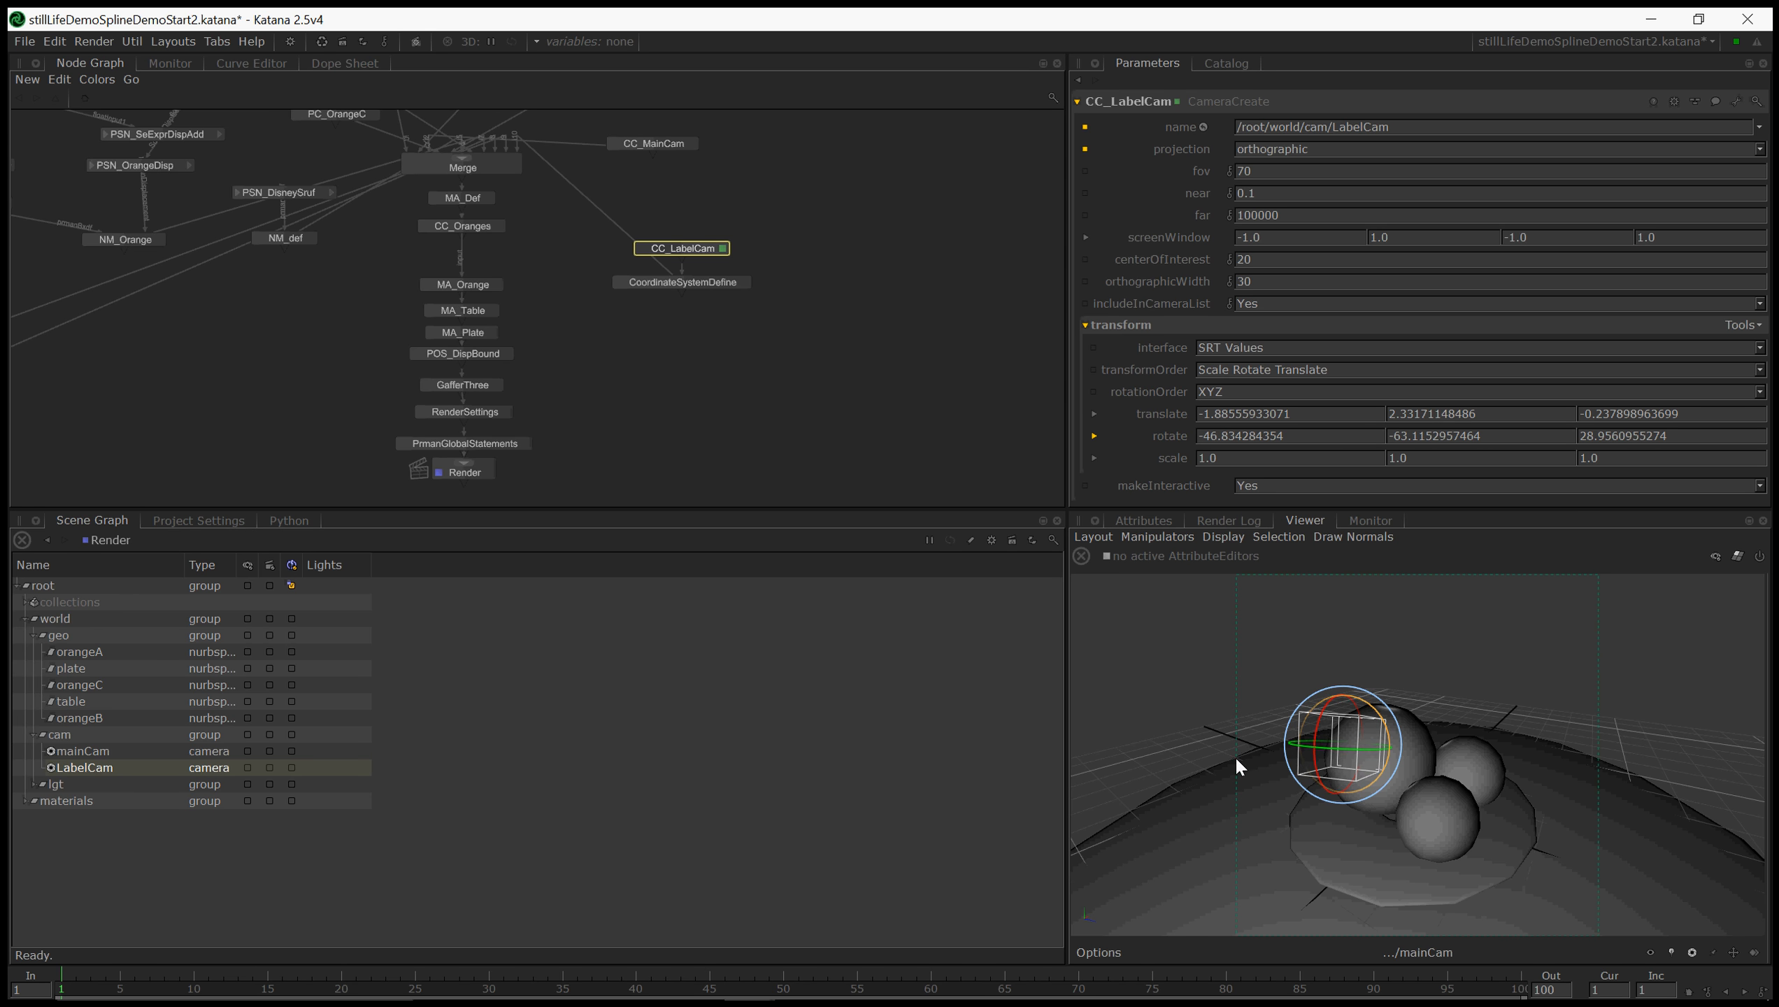
- Preview render the moved label and load the previous catalog render into the Monitor's Back slot for comparison
{"action": "left_click", "coordinate": [466, 473]}
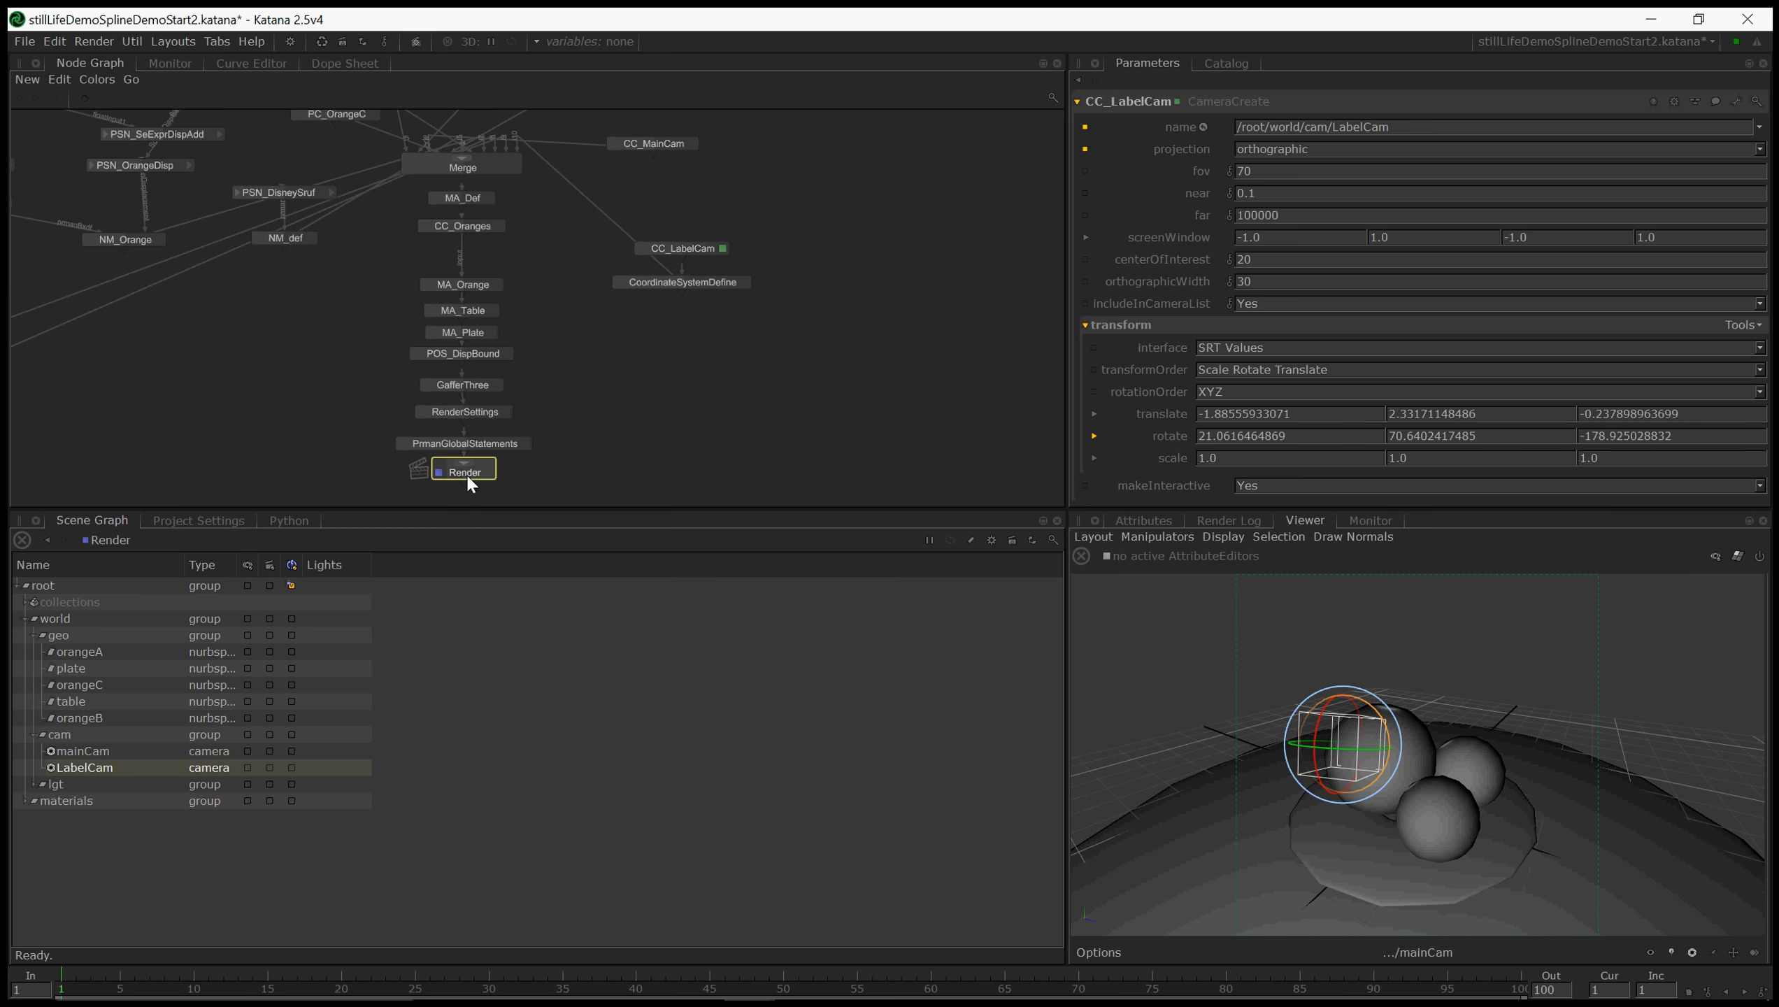
{"action": "right_click", "coordinate": [466, 473]}
{"action": "left_click", "coordinate": [518, 501]}
{"action": "left_click", "coordinate": [1365, 521]}
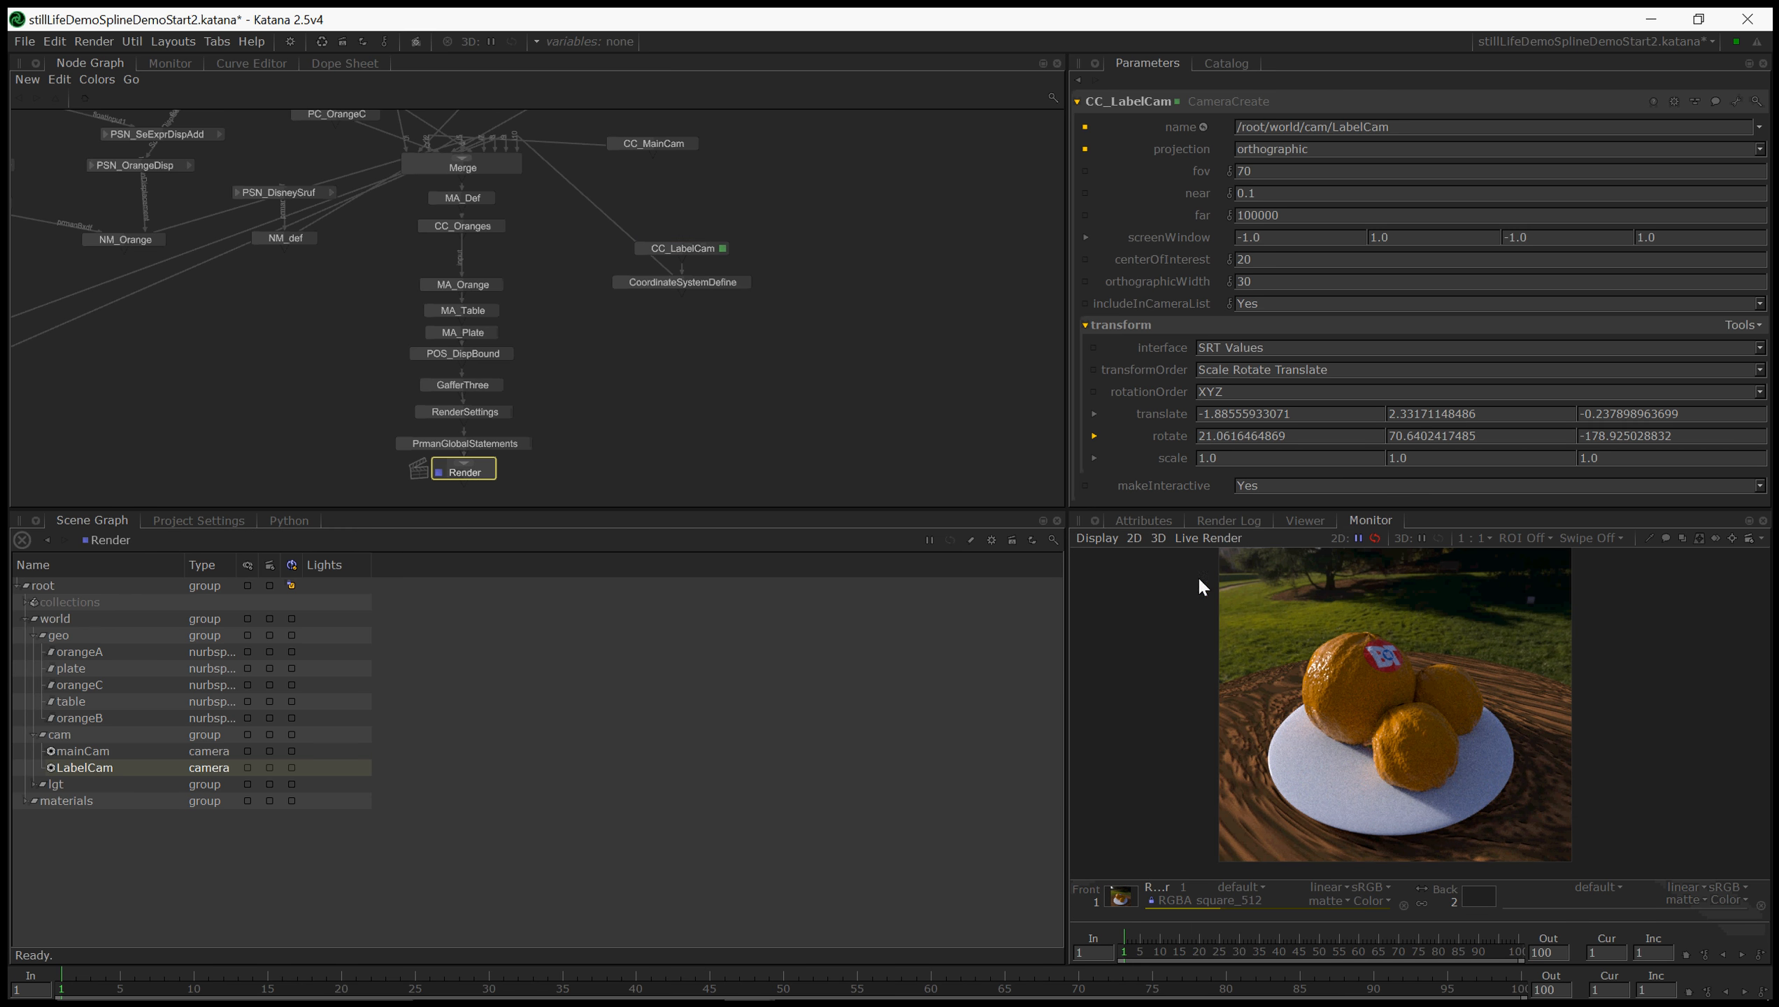
{"action": "left_click", "coordinate": [1227, 63]}
{"action": "left_click_drag", "start_coordinate": [1143, 162], "coordinate": [1481, 897]}
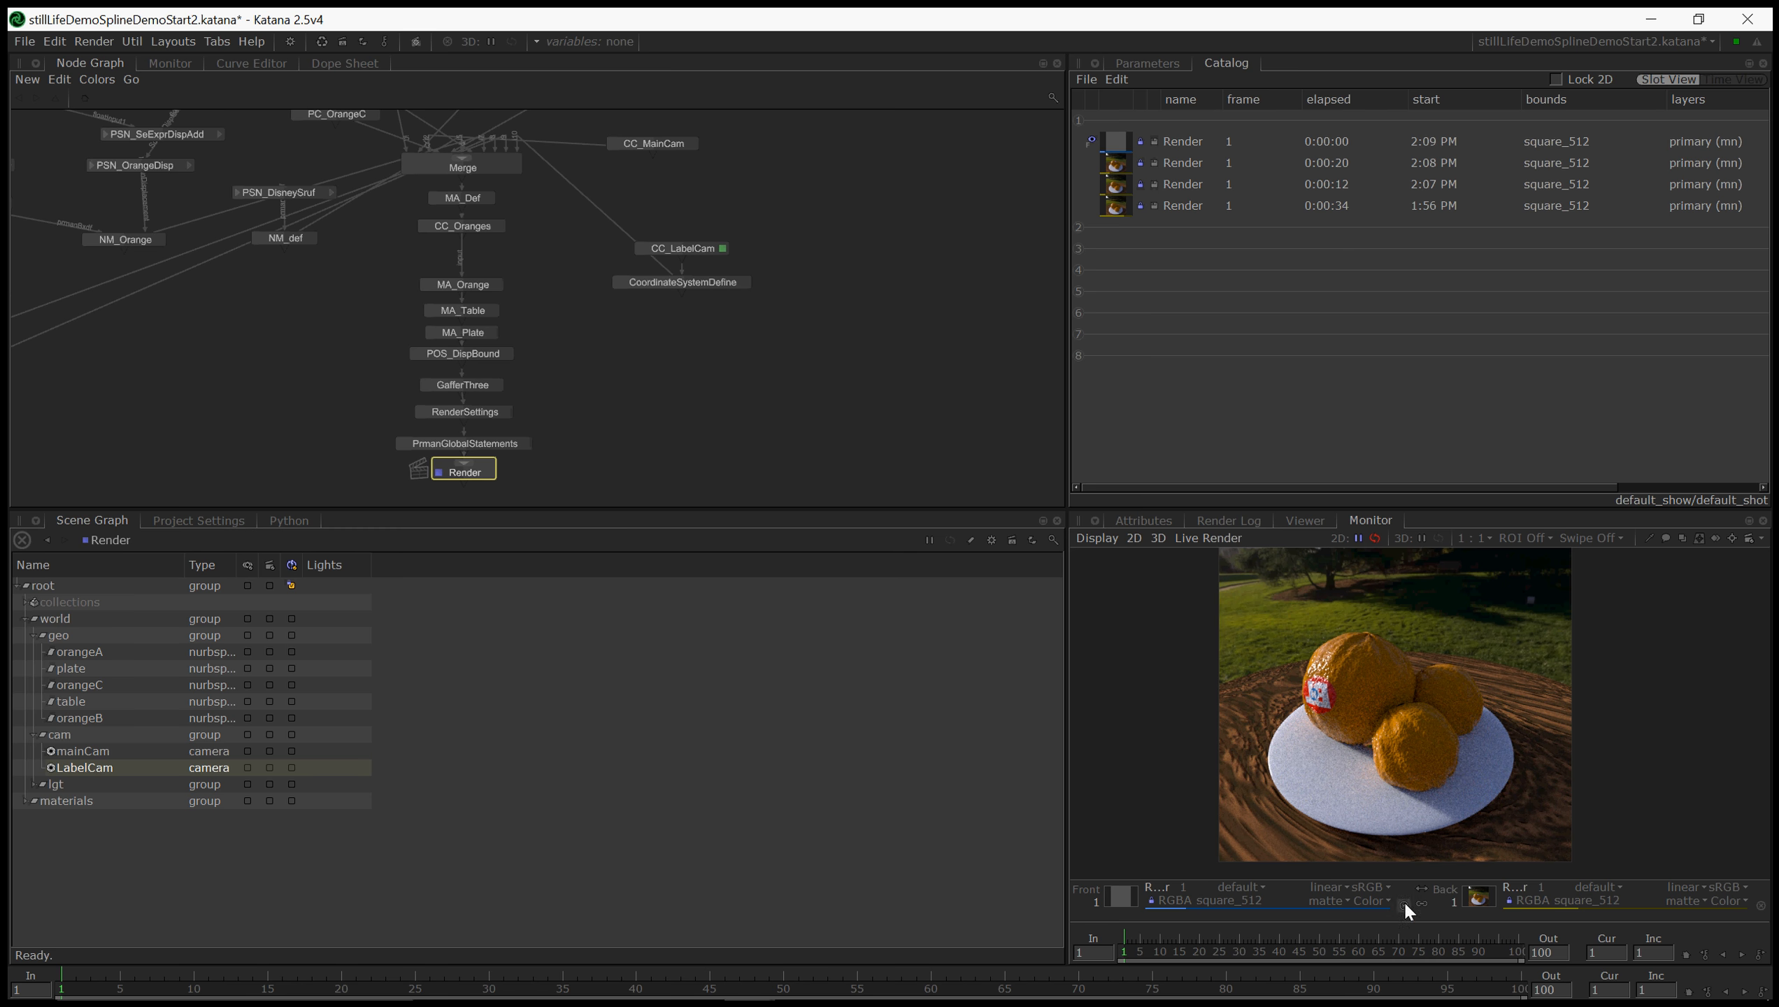
- Readjust LabelCam's orientation against the large orange with the Viewer manipulators
{"action": "left_click", "coordinate": [1170, 520]}
{"action": "left_click", "coordinate": [1303, 520]}
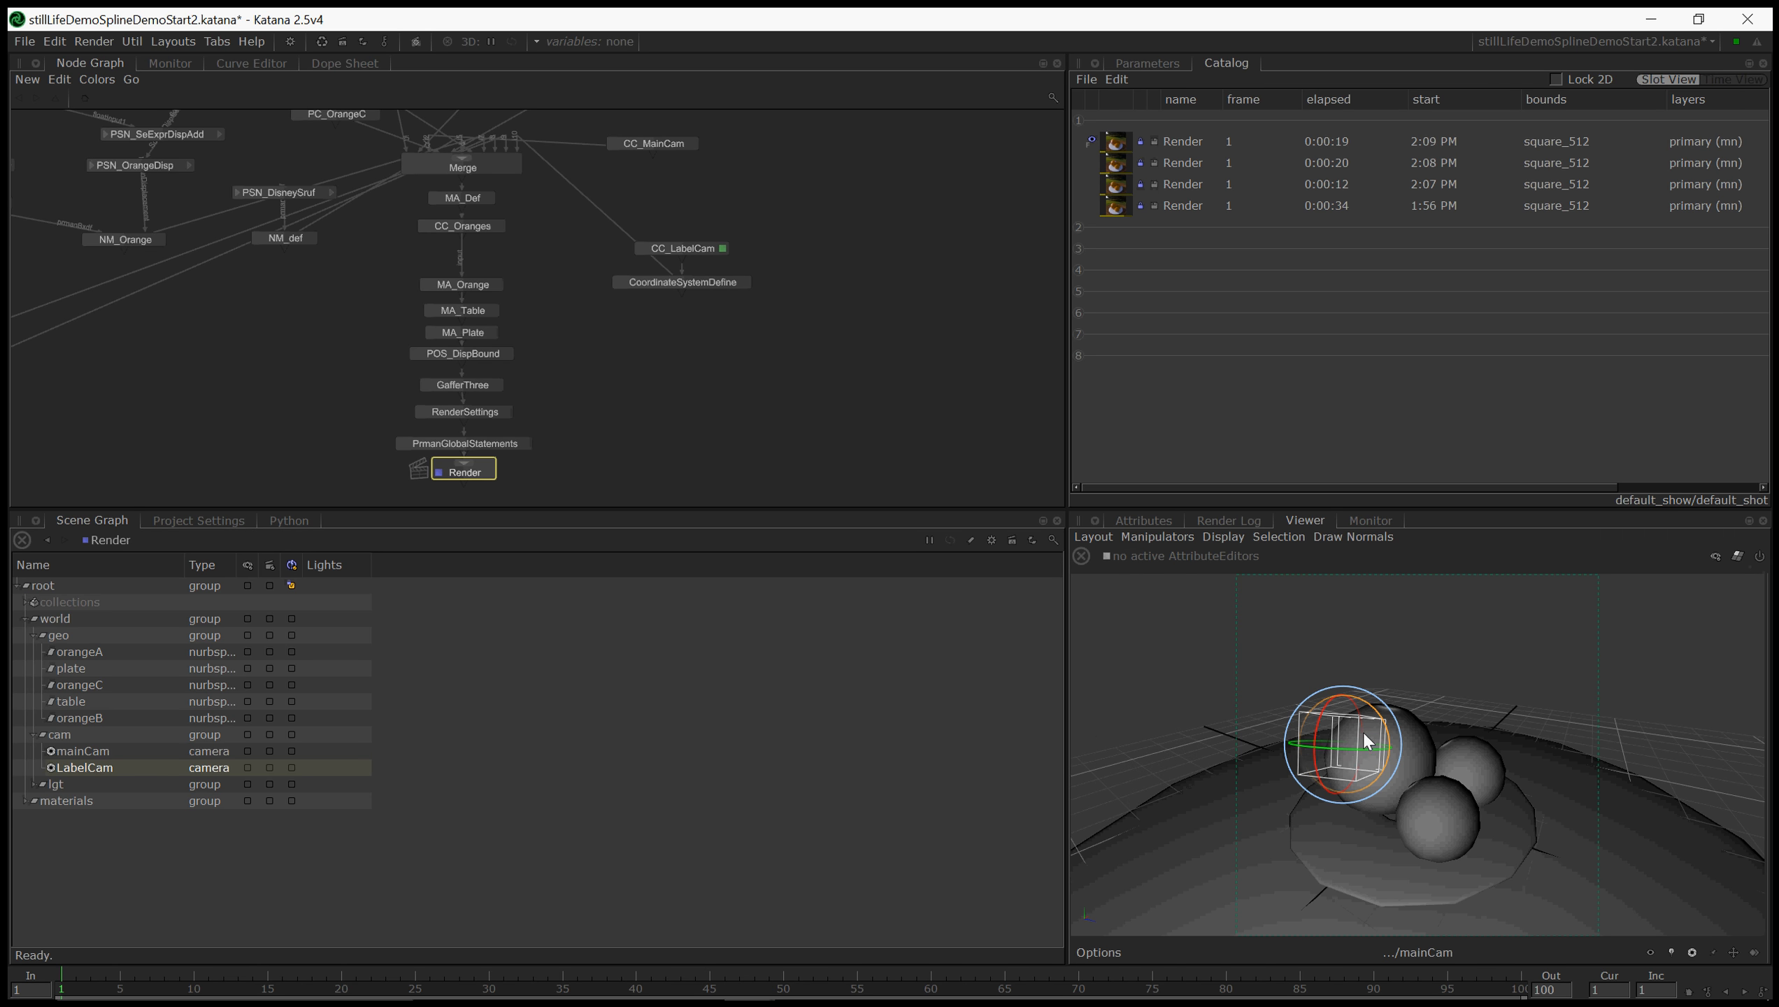
{"action": "left_click_drag", "start_coordinate": [1301, 747], "coordinate": [1379, 761]}
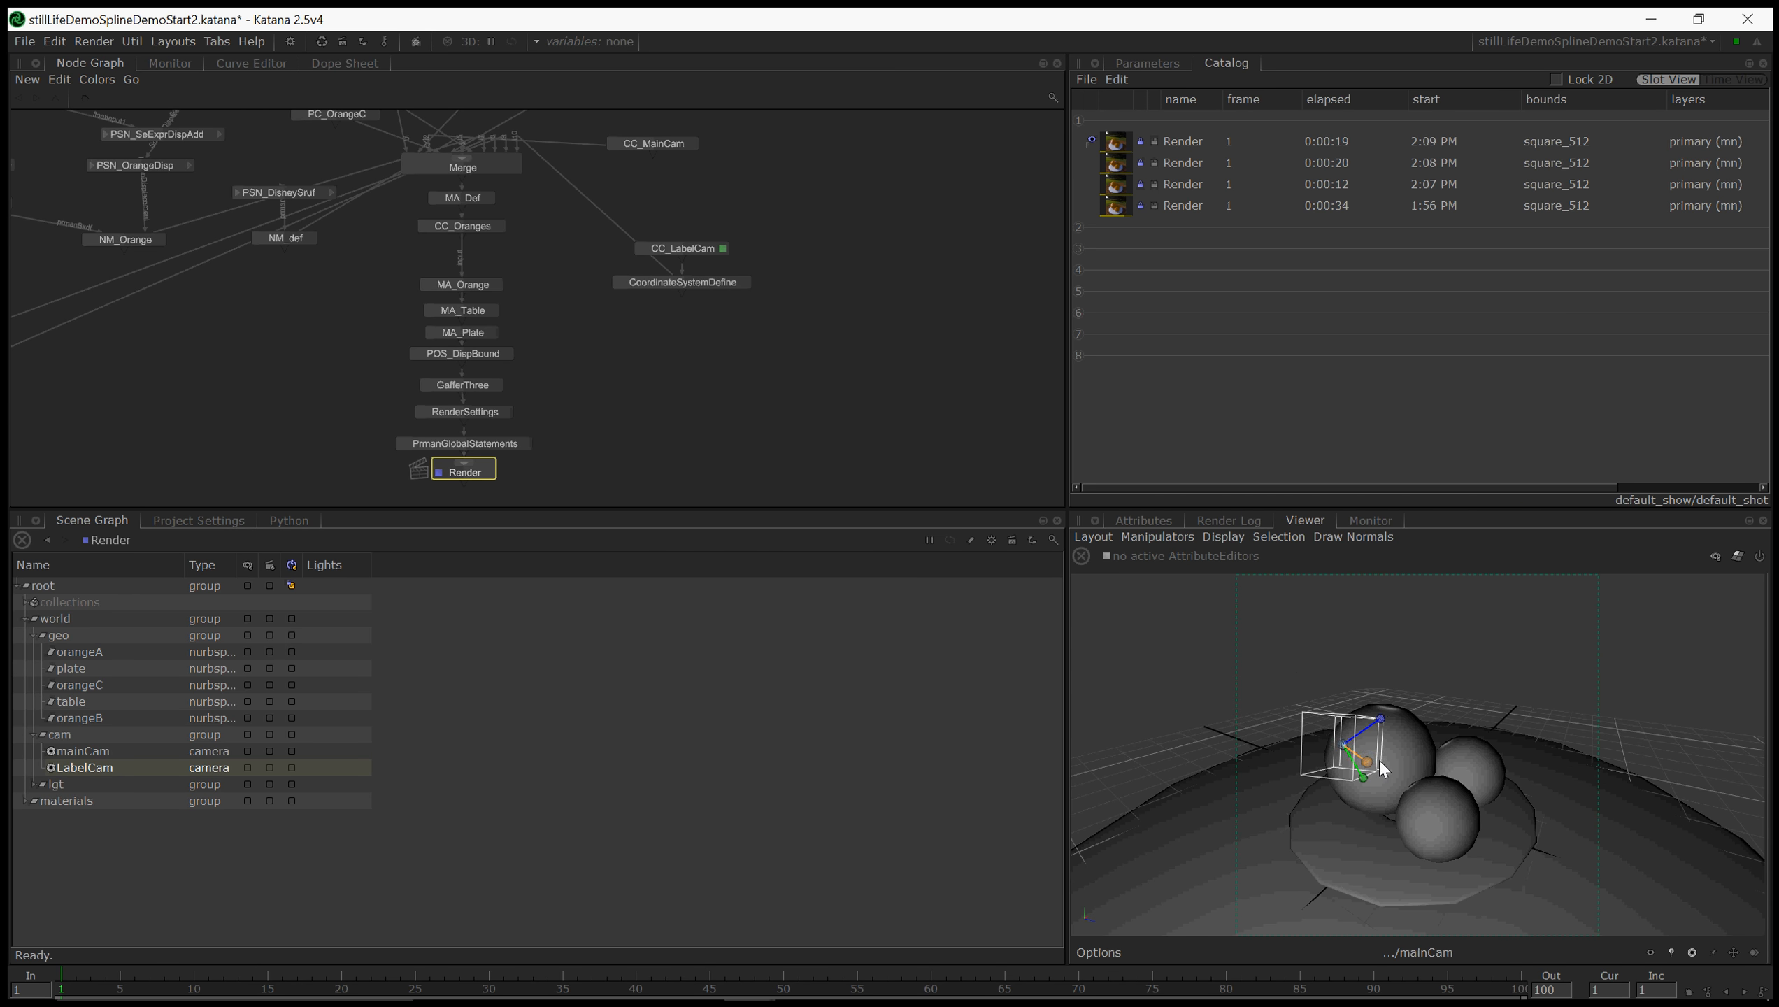
{"action": "key", "text": "w"}
- Preview render the scene from the Render node and load catalog renders into the Monitor's Back and Front slots for comparison
{"action": "left_click", "coordinate": [572, 477]}
{"action": "right_click", "coordinate": [456, 479]}
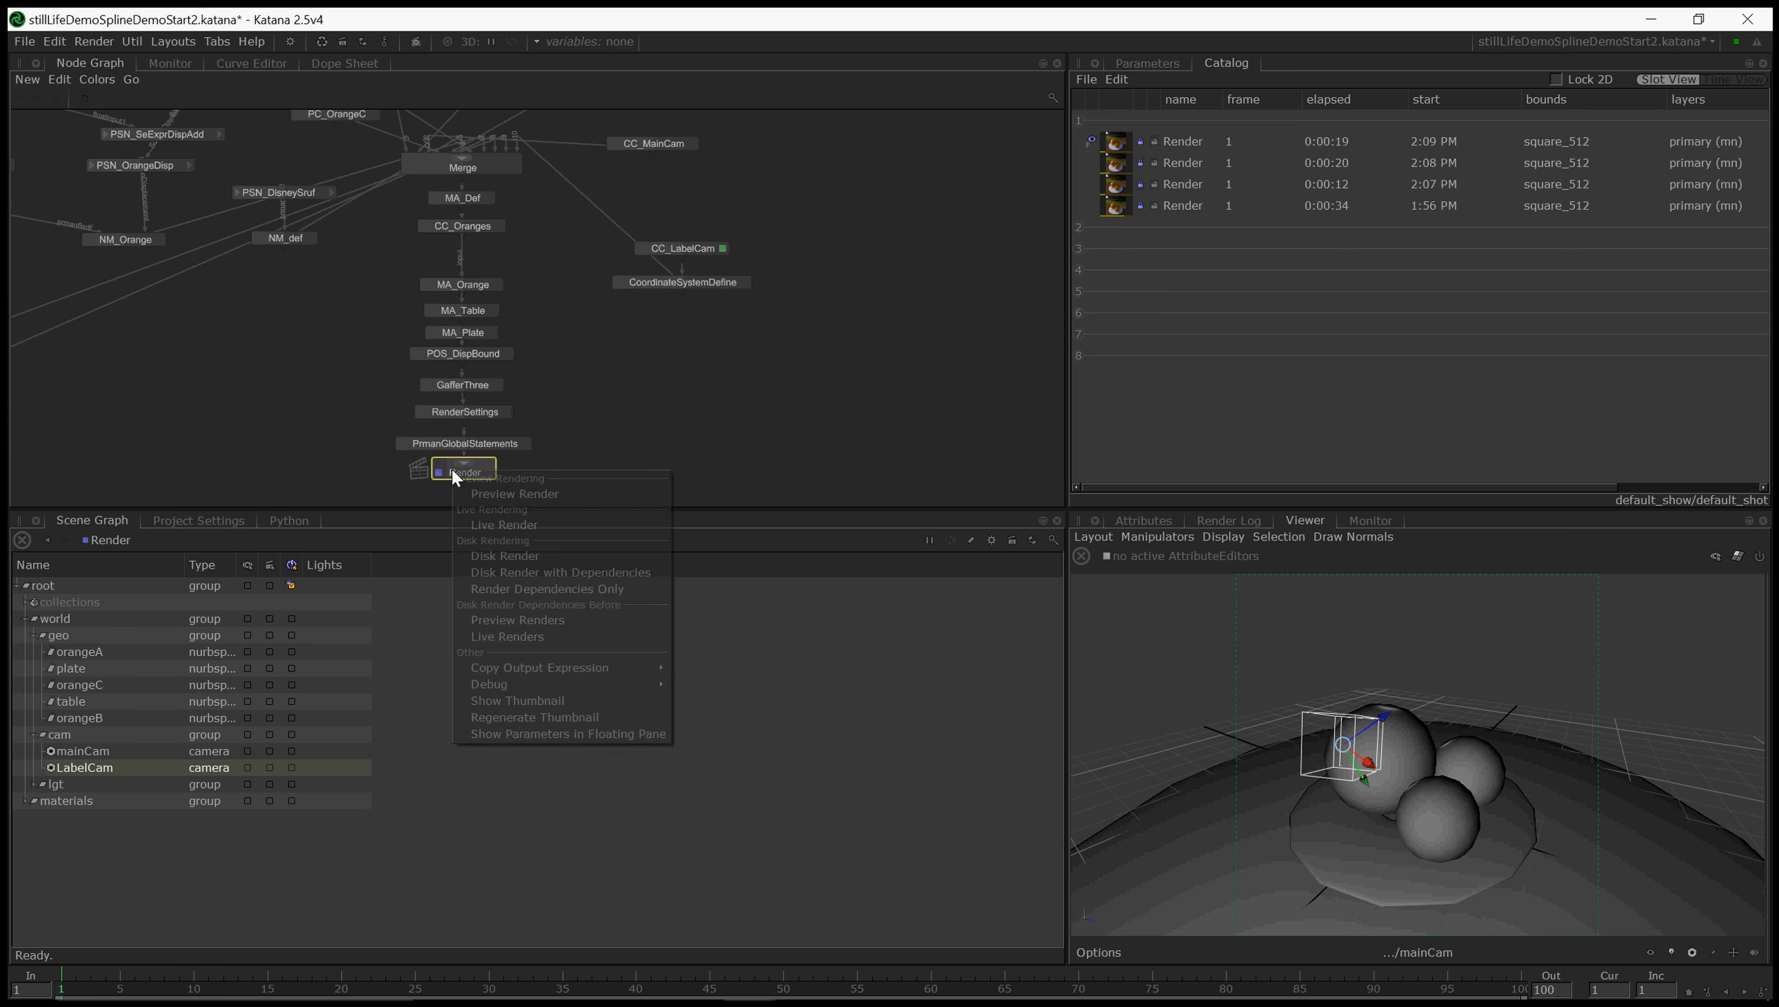
{"action": "left_click", "coordinate": [478, 487]}
{"action": "left_click", "coordinate": [1349, 525]}
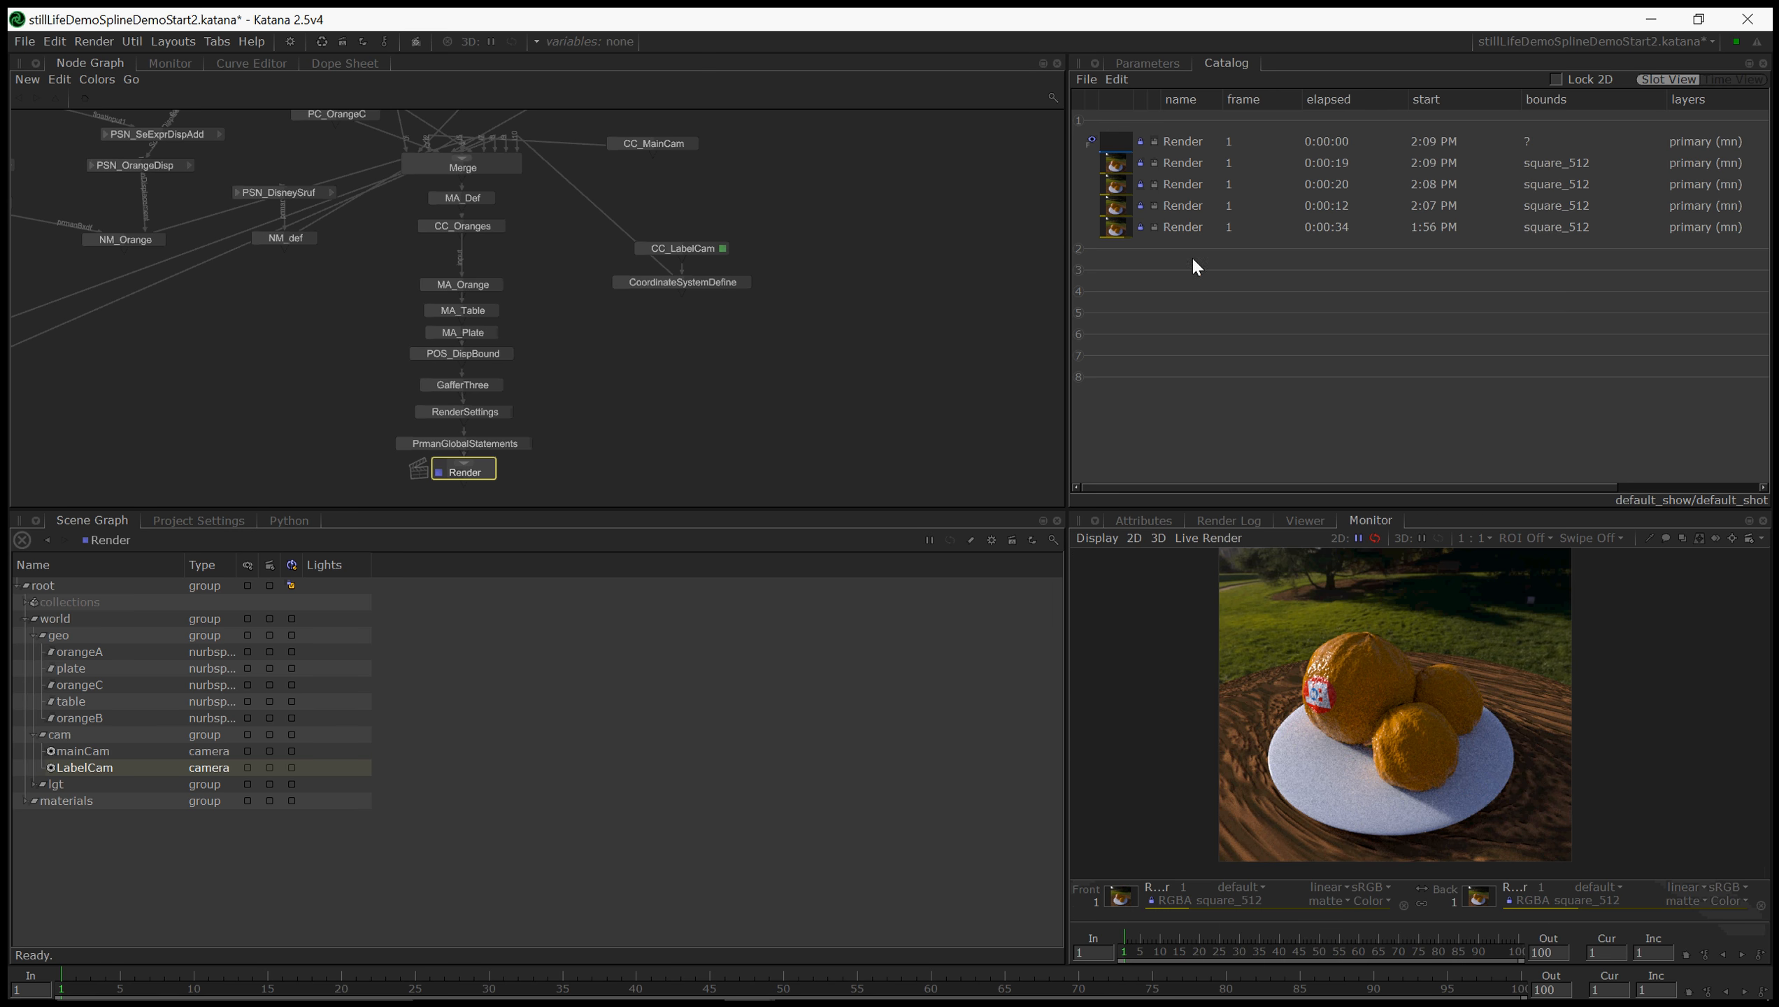
{"action": "left_click_drag", "start_coordinate": [1123, 147], "coordinate": [1482, 904]}
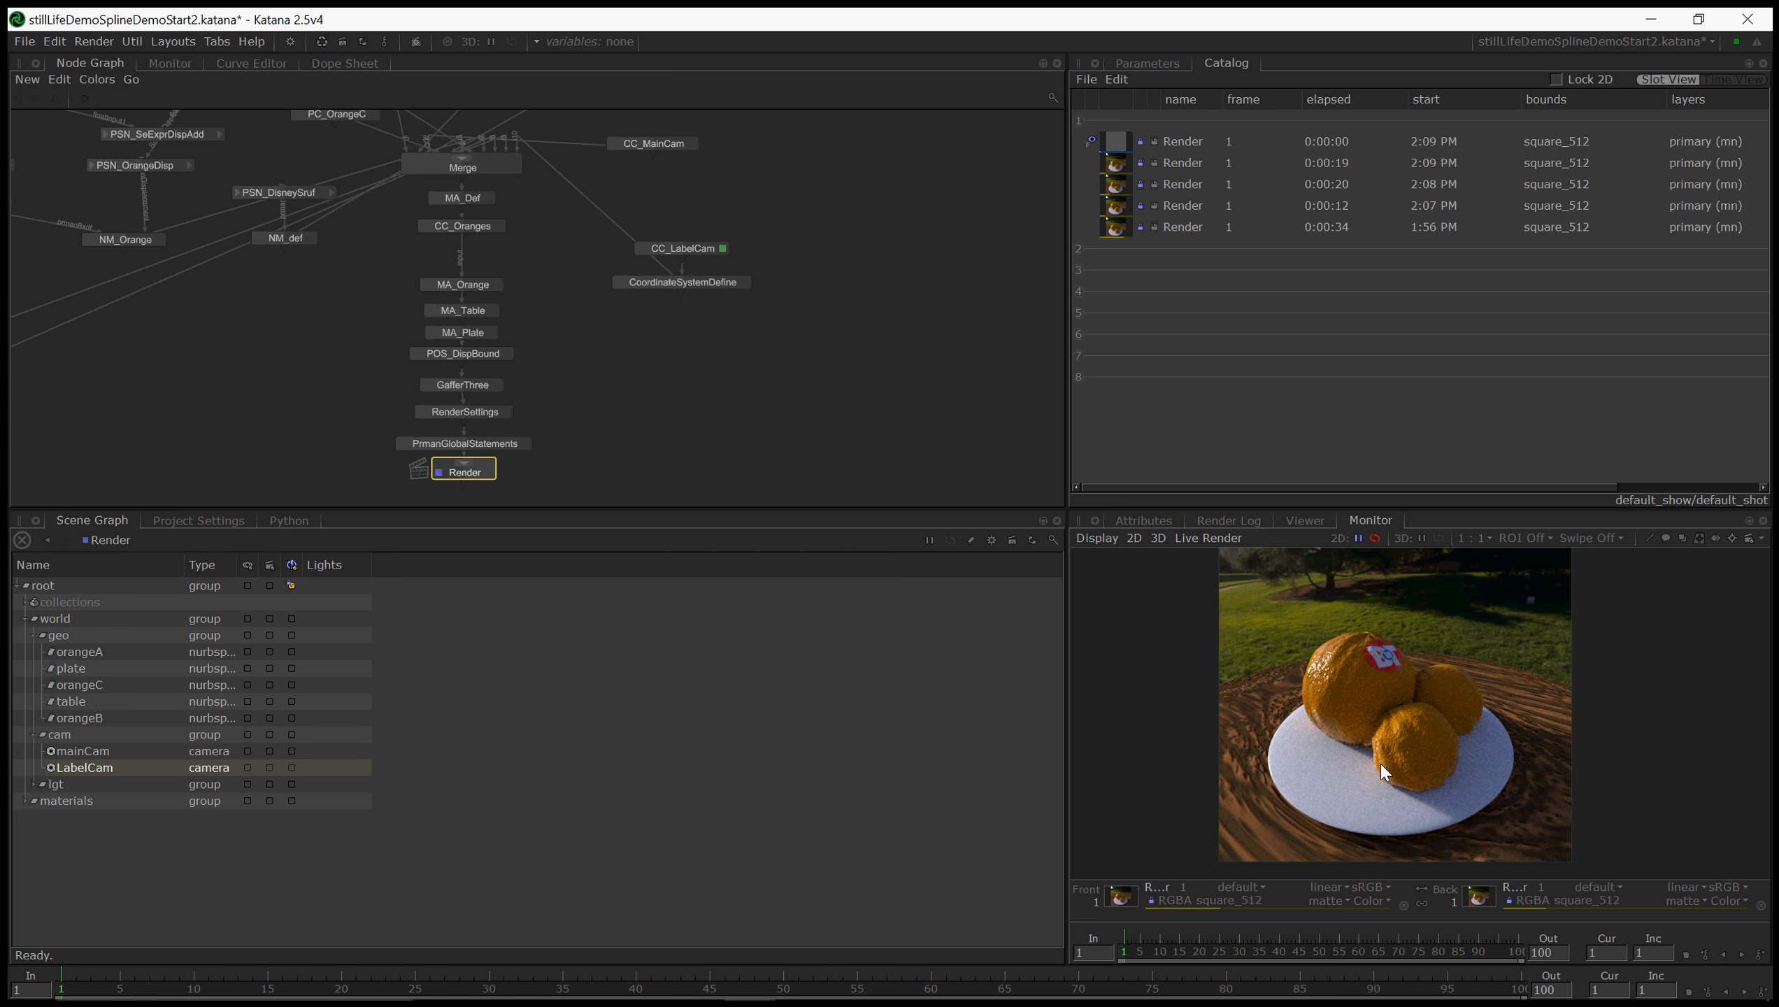
{"action": "left_click", "coordinate": [1422, 889]}
{"action": "left_click_drag", "start_coordinate": [1121, 145], "coordinate": [1126, 898]}
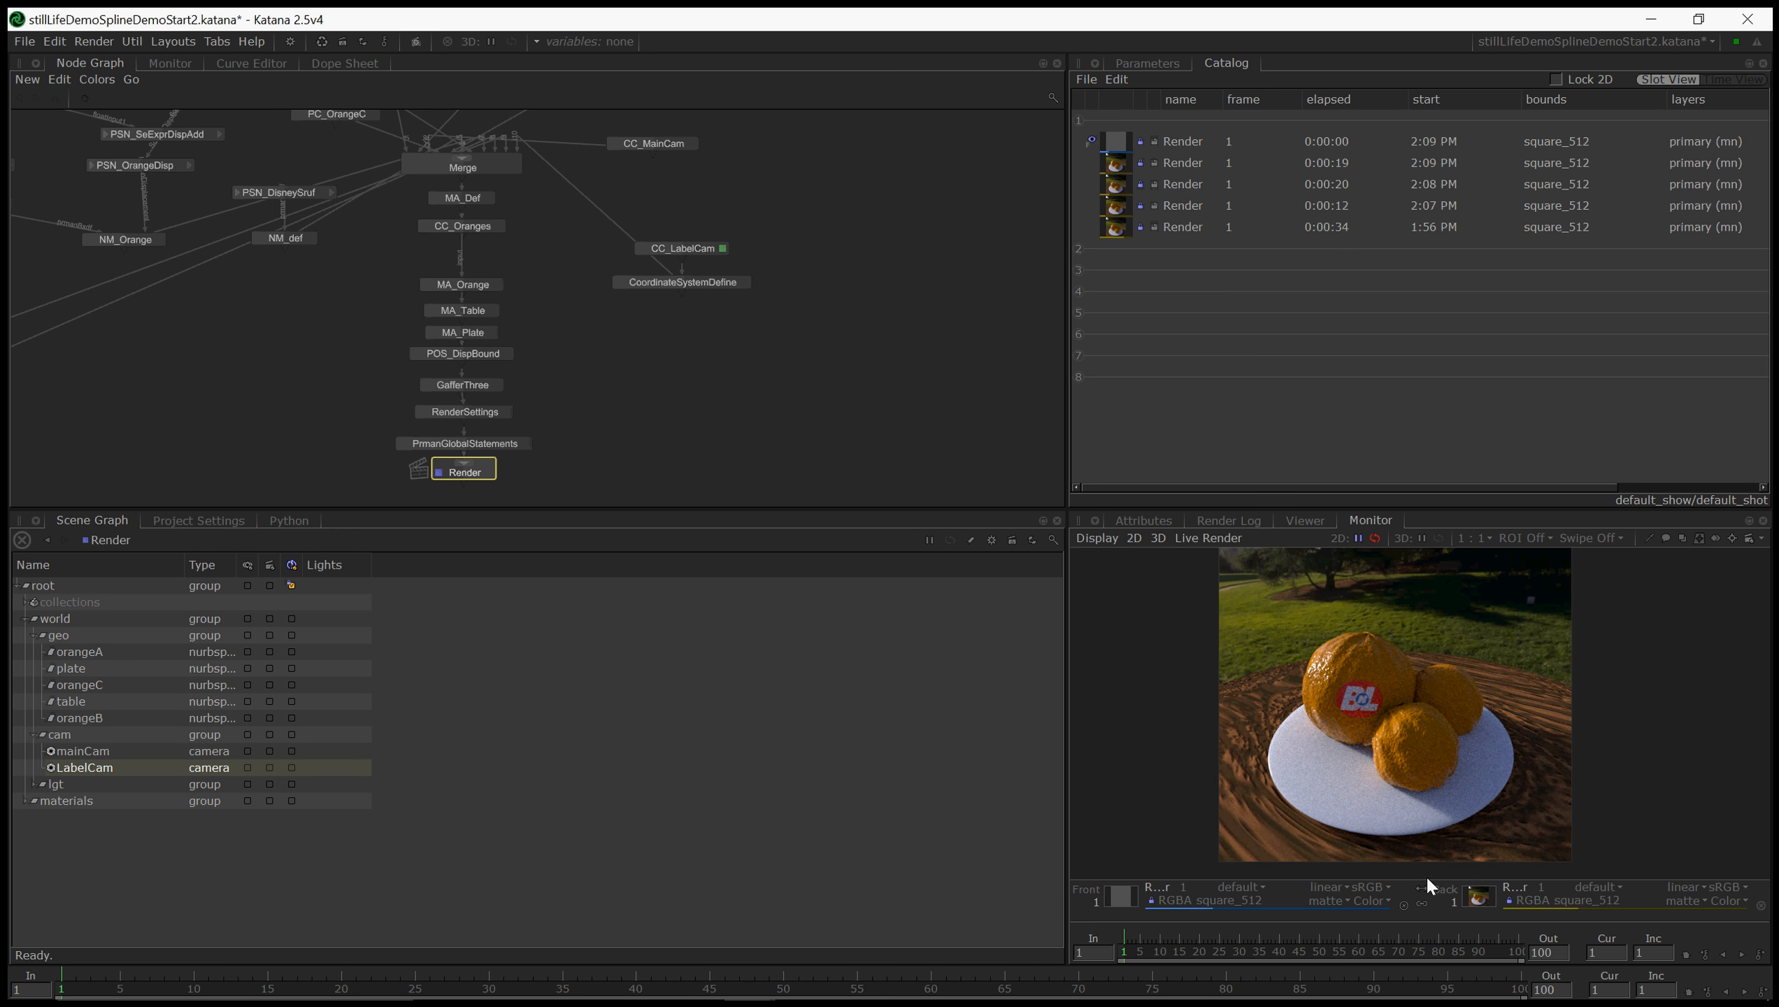
- Shift LabelCam slightly upward beside the large orange and rotate it to tilt the label projection
{"action": "left_click", "coordinate": [1303, 520]}
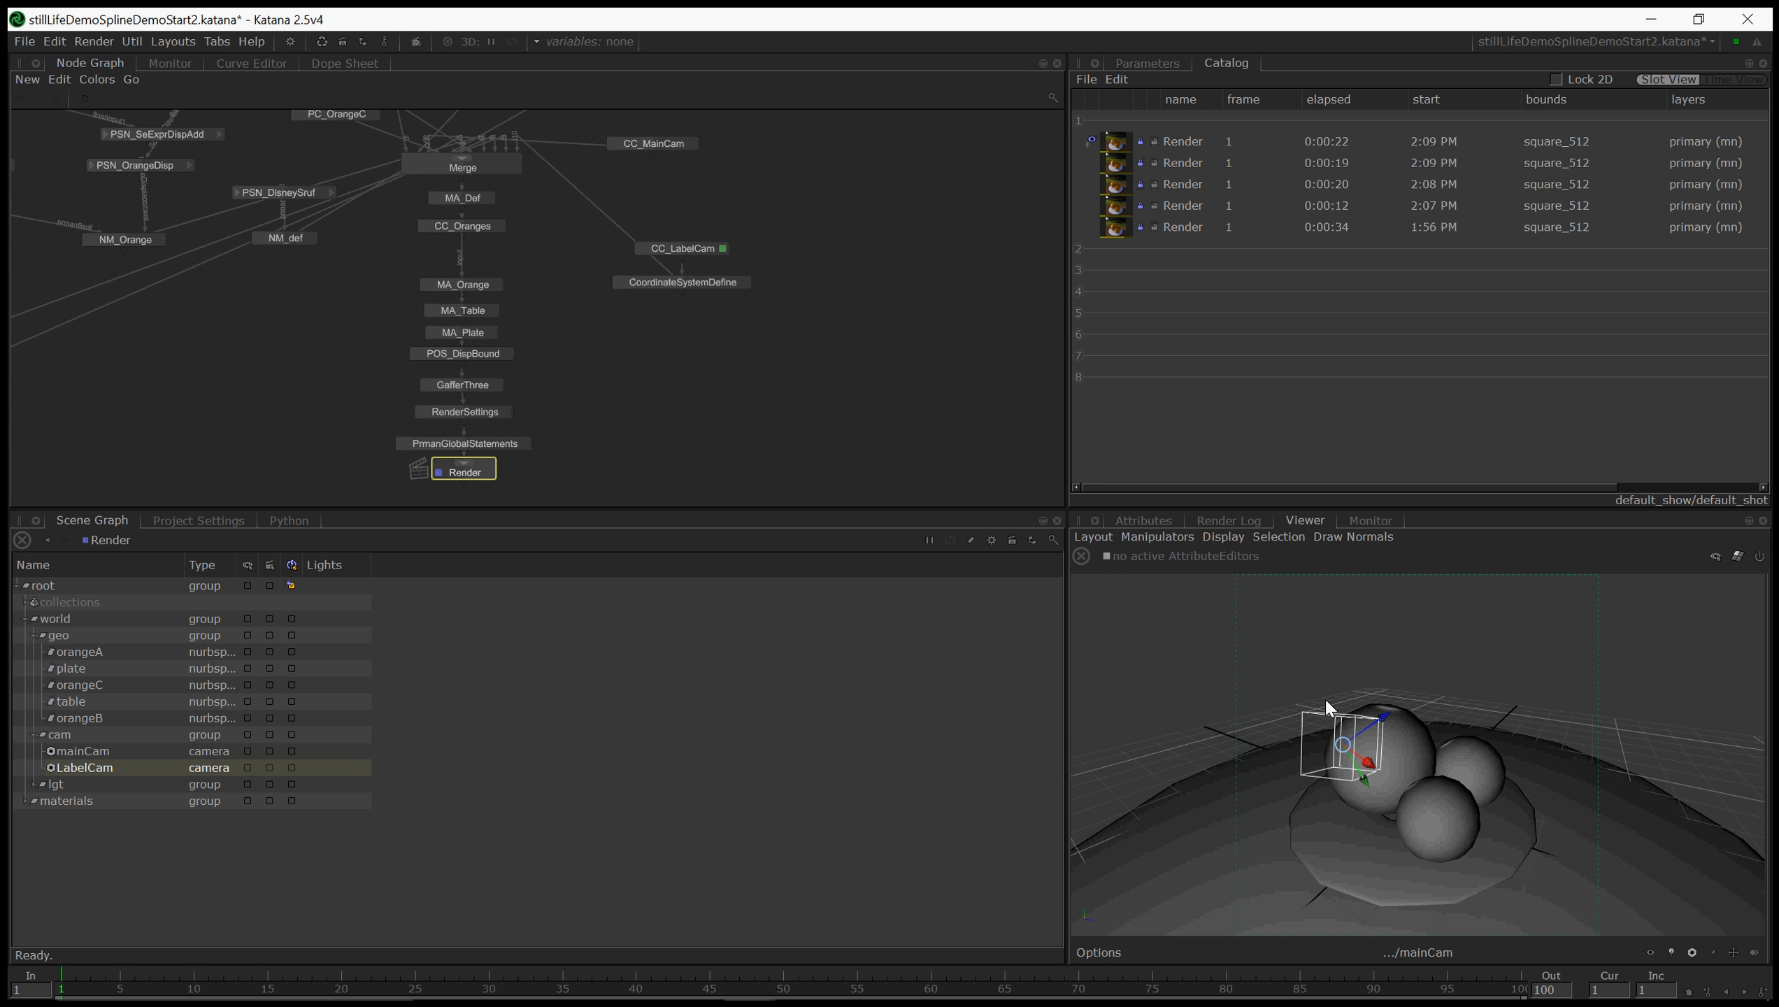
{"action": "mouse_move", "coordinate": [1364, 781]}
{"action": "left_mouse_down"}
{"action": "mouse_move", "coordinate": [1374, 724]}
{"action": "mouse_move", "coordinate": [1368, 753]}
{"action": "left_mouse_up"}
{"action": "key", "text": "ctrl+z"}
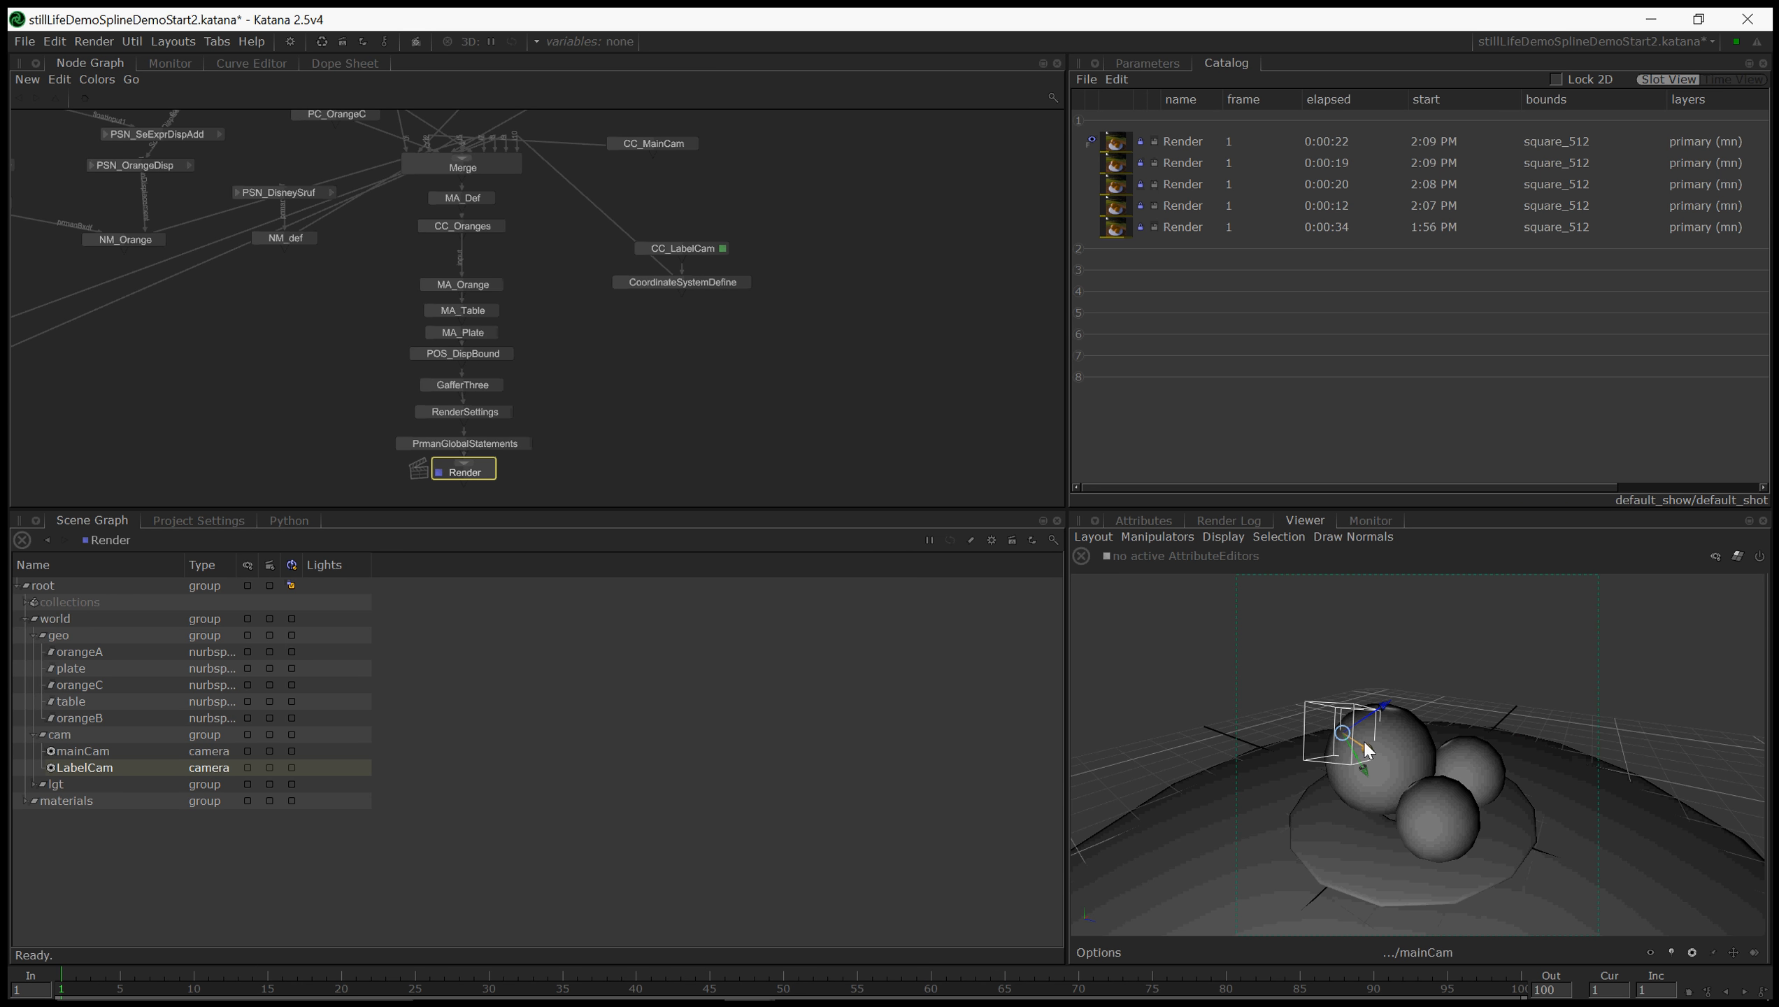
{"action": "key", "text": "e"}
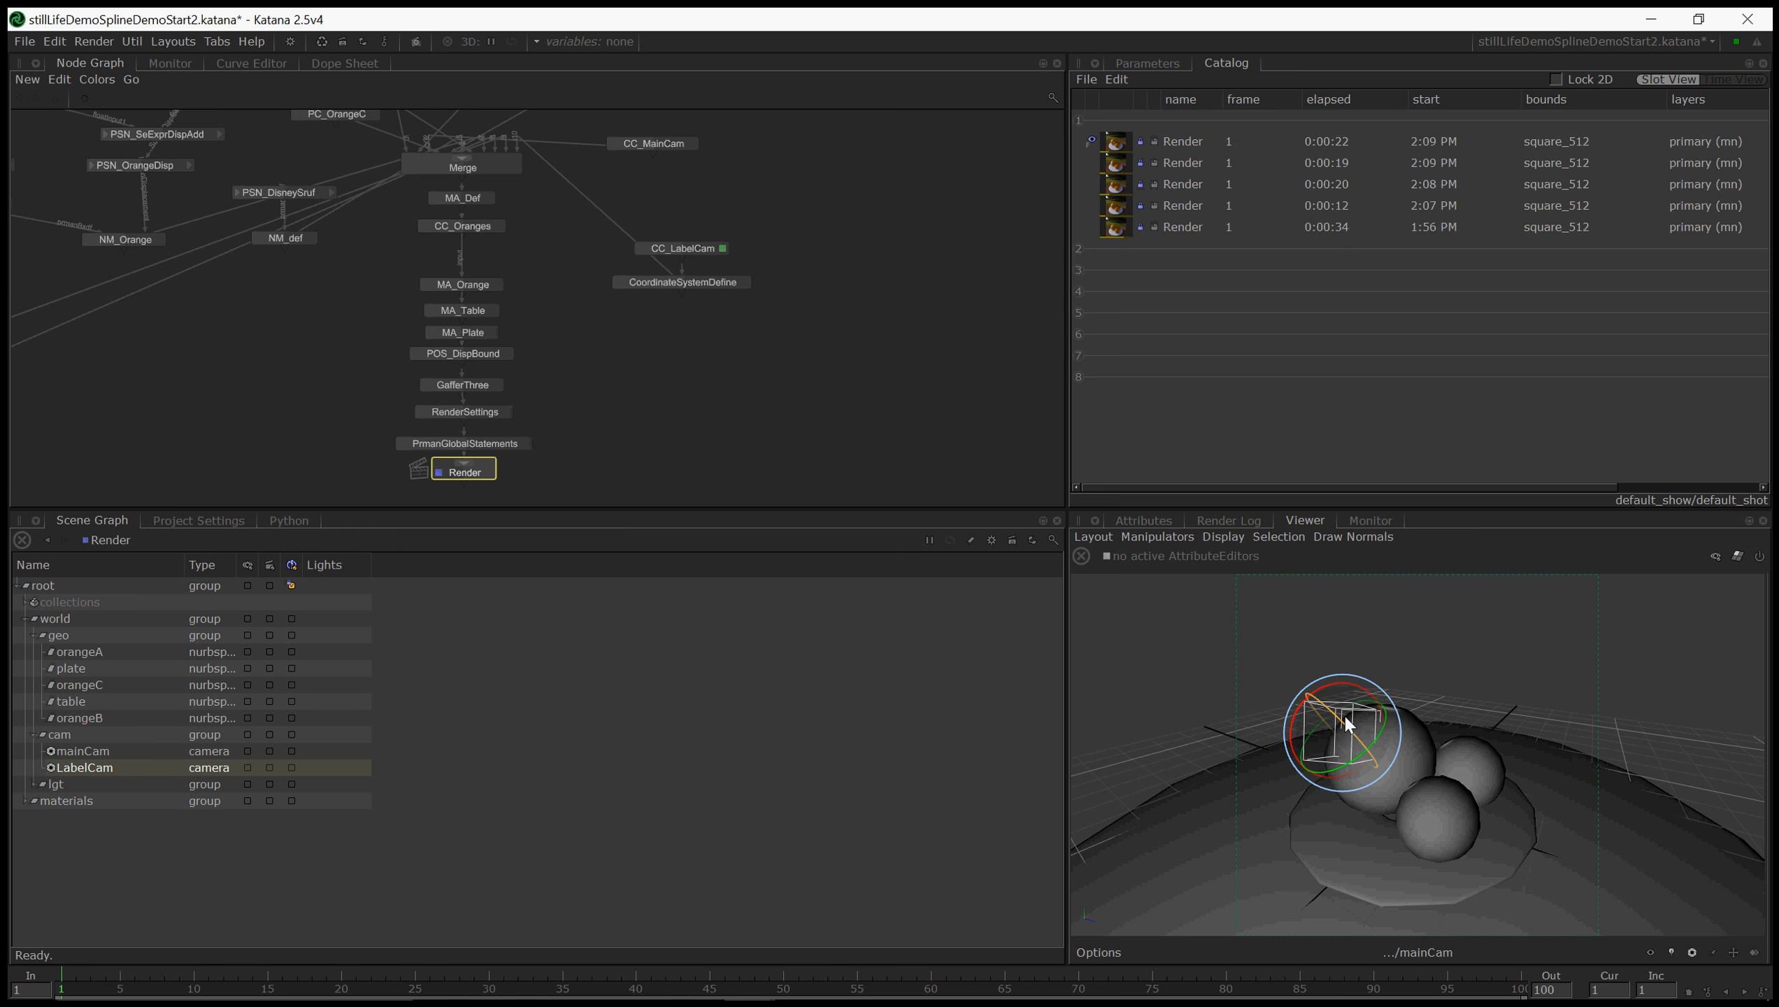
{"action": "mouse_move", "coordinate": [1344, 715]}
{"action": "left_mouse_down"}
{"action": "mouse_move", "coordinate": [1333, 698]}
{"action": "mouse_move", "coordinate": [1301, 709]}
{"action": "mouse_move", "coordinate": [1330, 723]}
{"action": "left_mouse_up"}
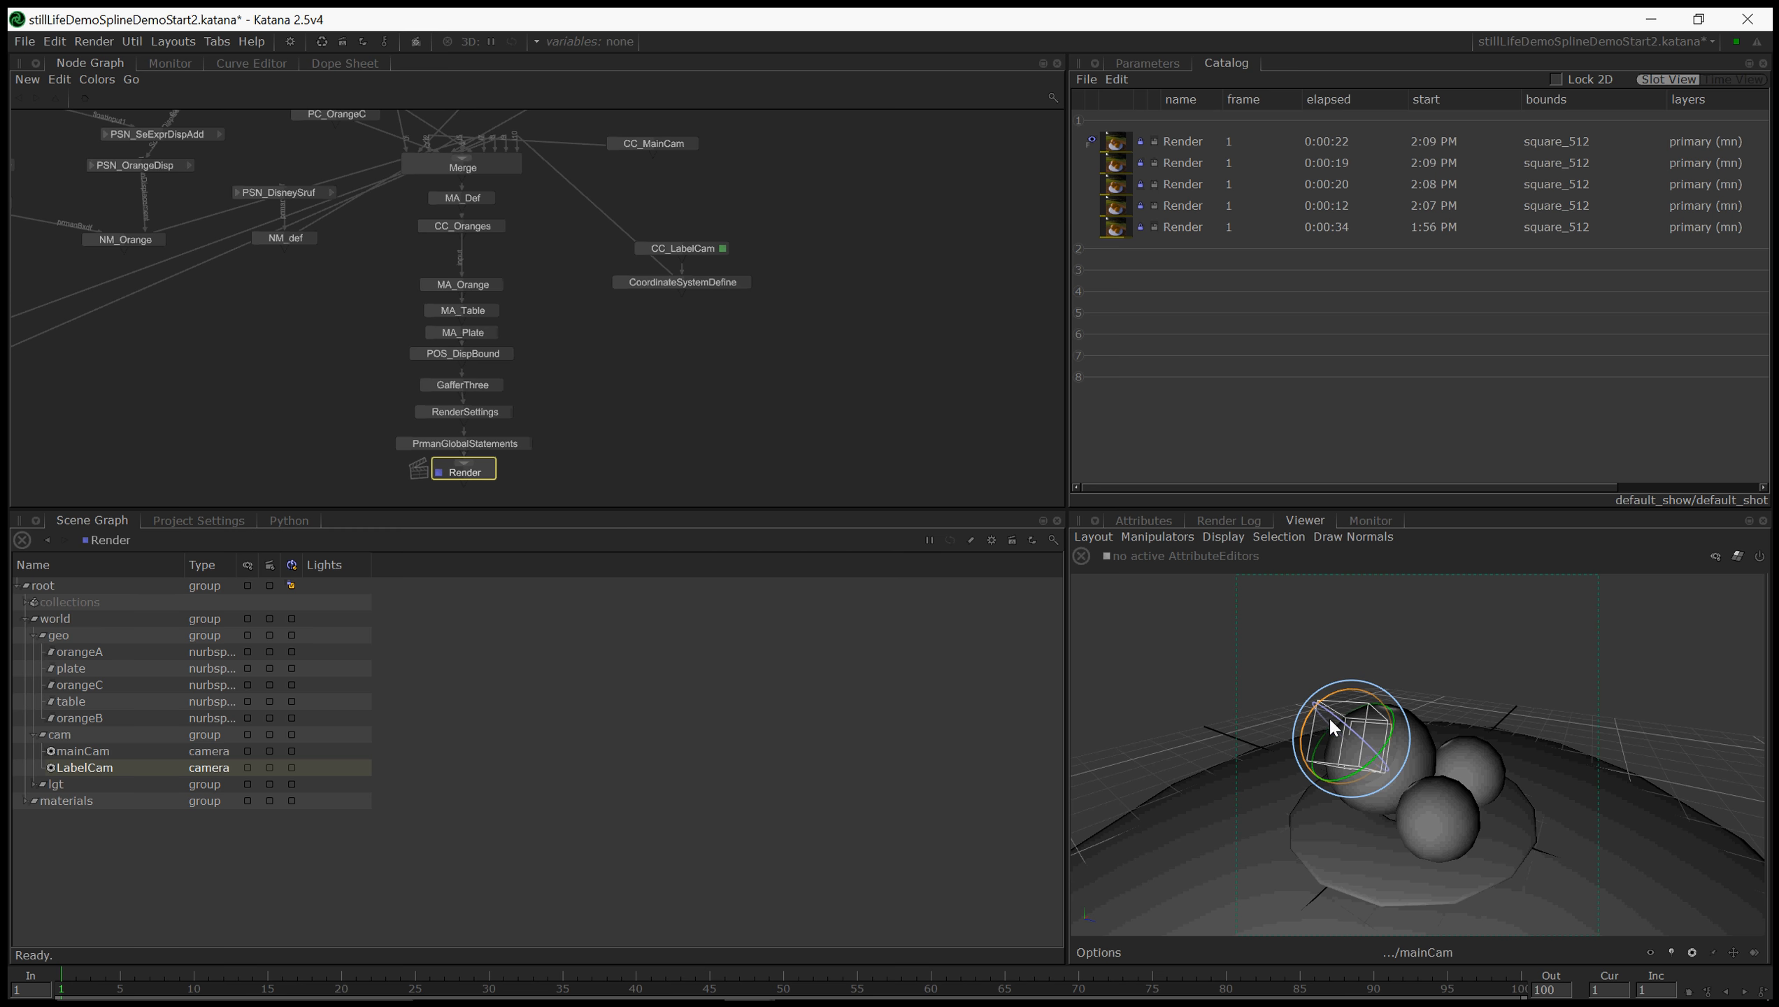
{"action": "key", "text": "w"}
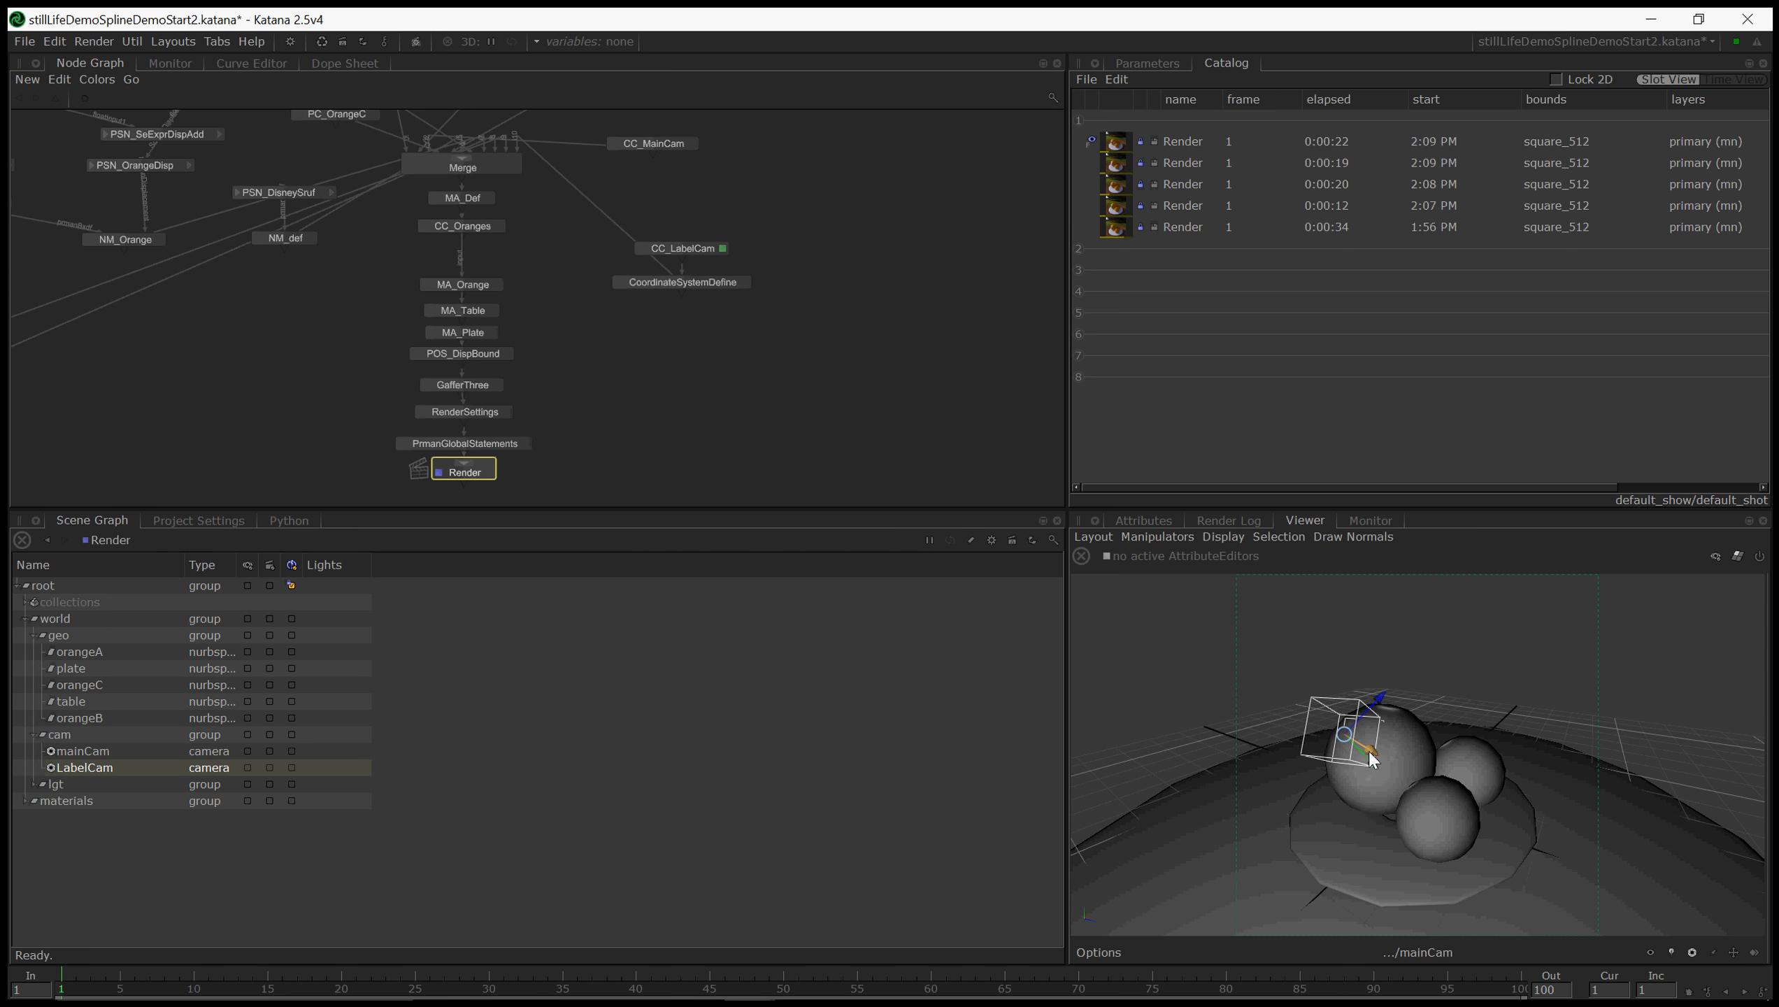
{"action": "key", "text": "e"}
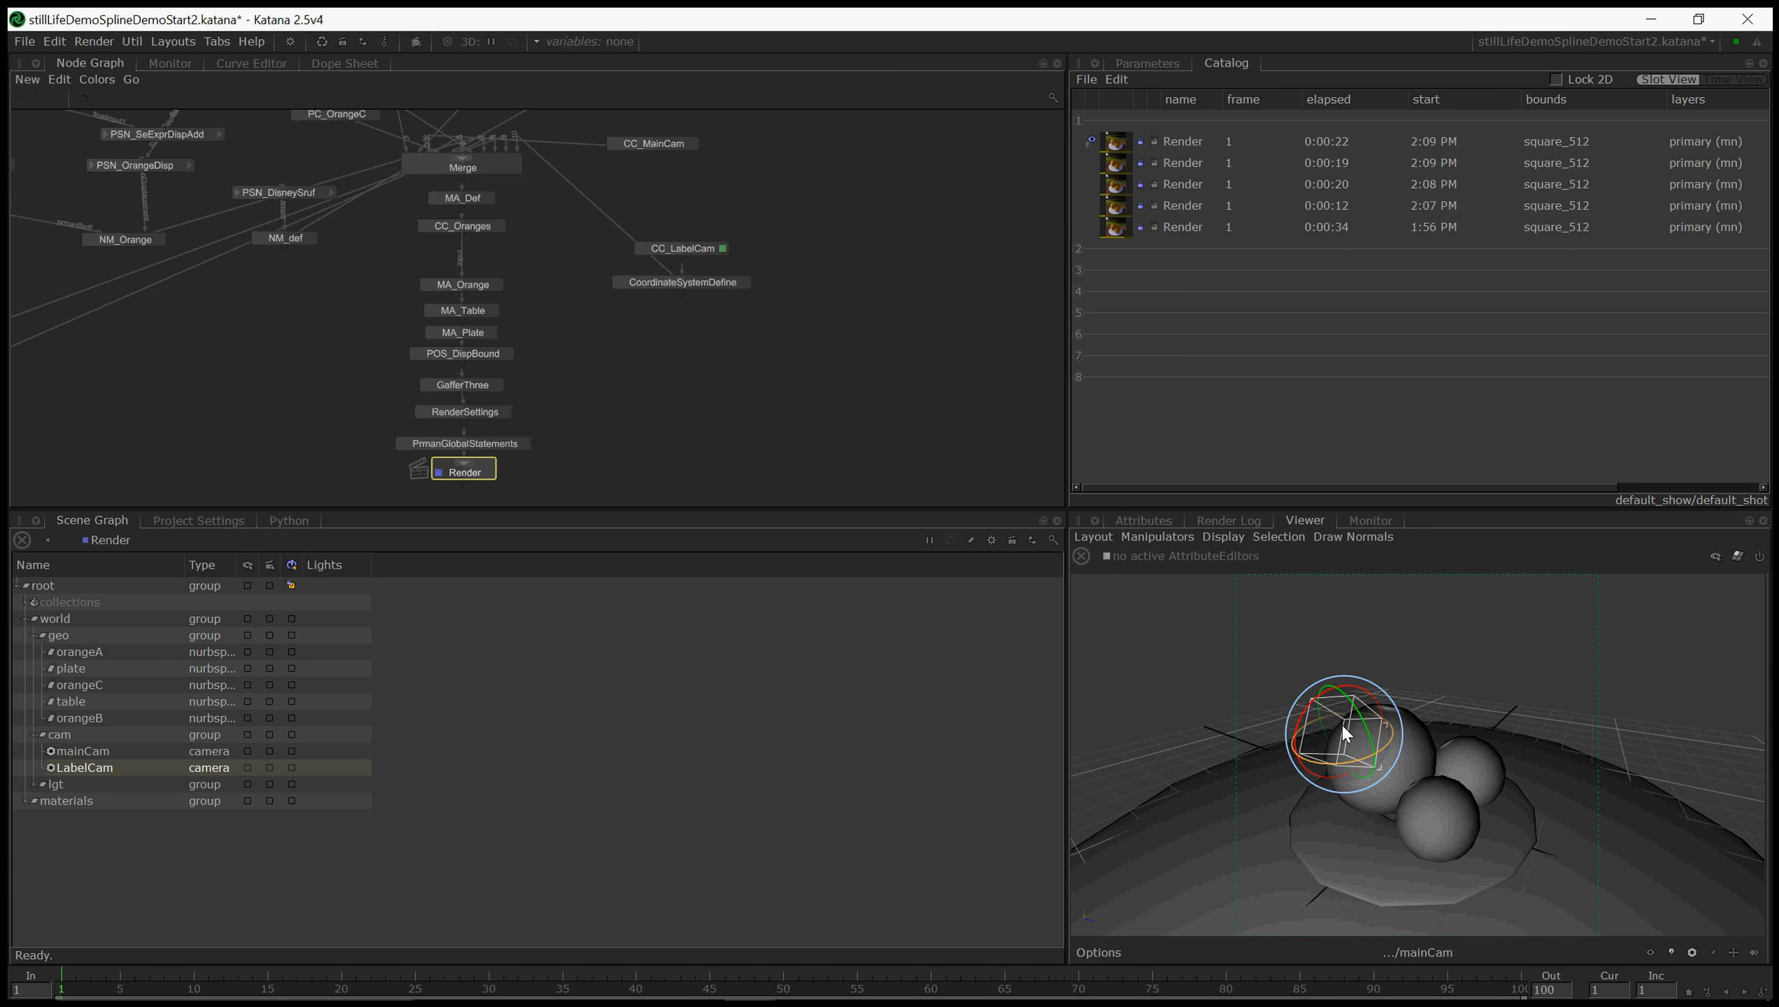
- Preview render the tilted label from the Render node and display the result in the Monitor
{"action": "right_click", "coordinate": [480, 471]}
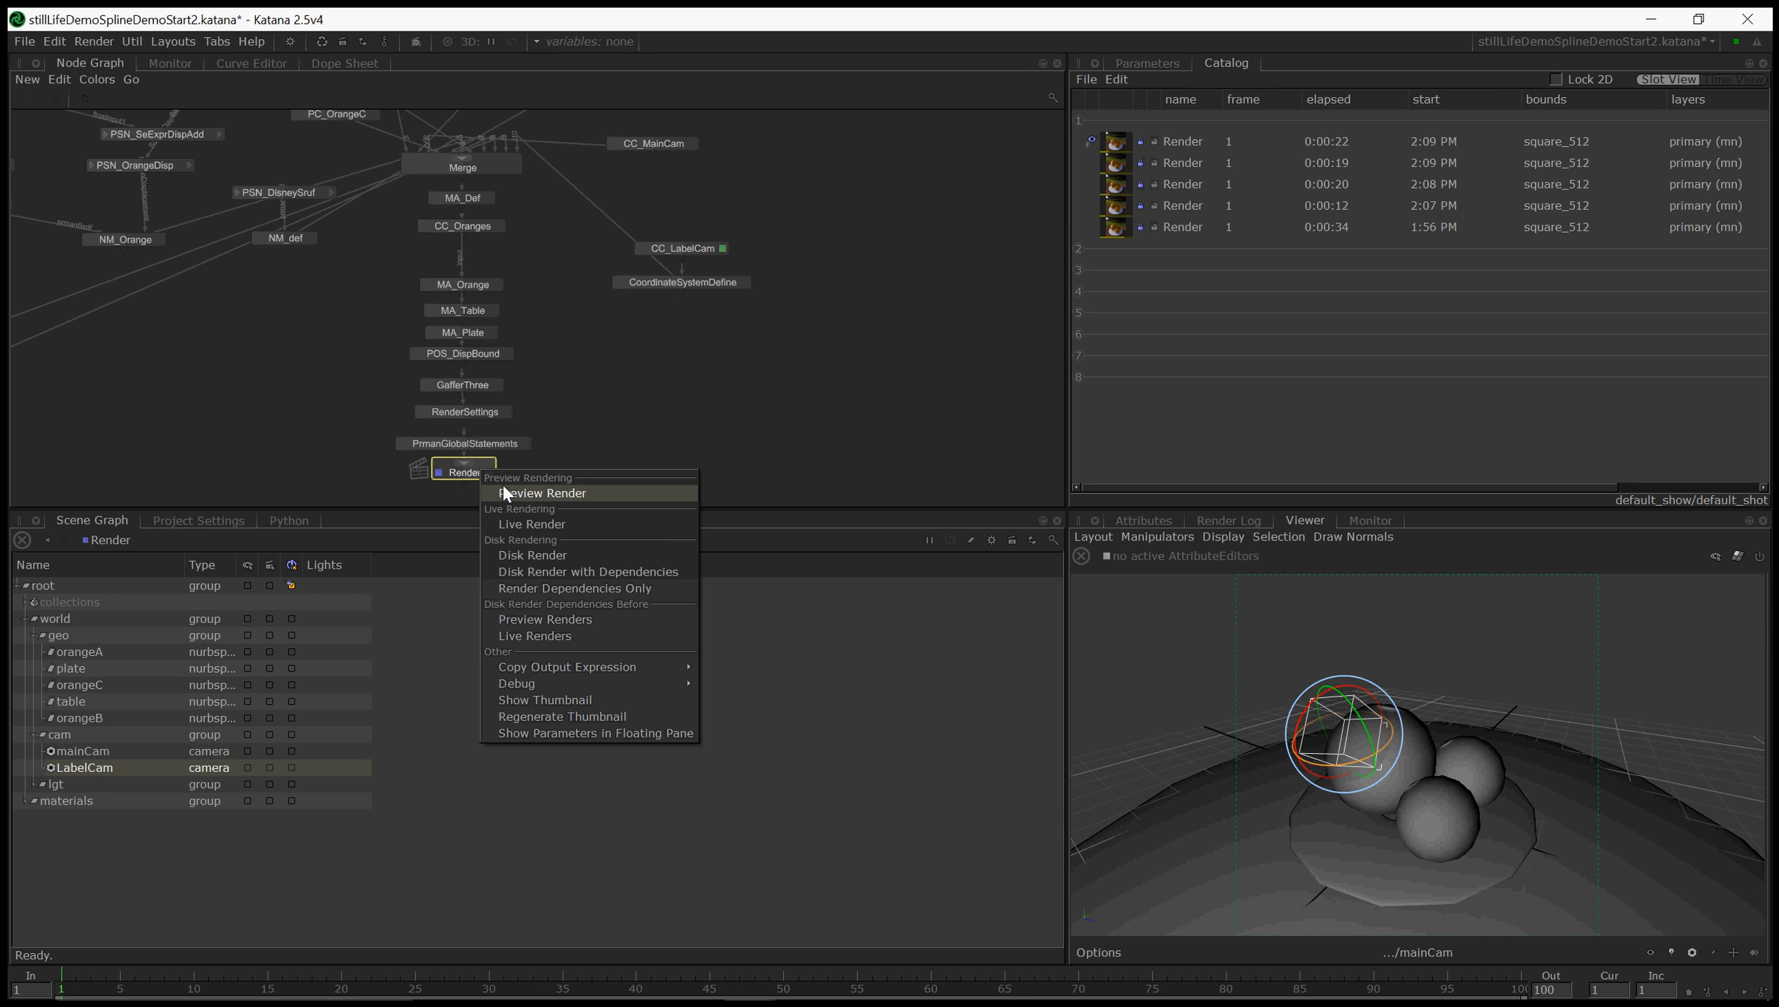
{"action": "left_click", "coordinate": [578, 492]}
{"action": "left_click", "coordinate": [1375, 519]}
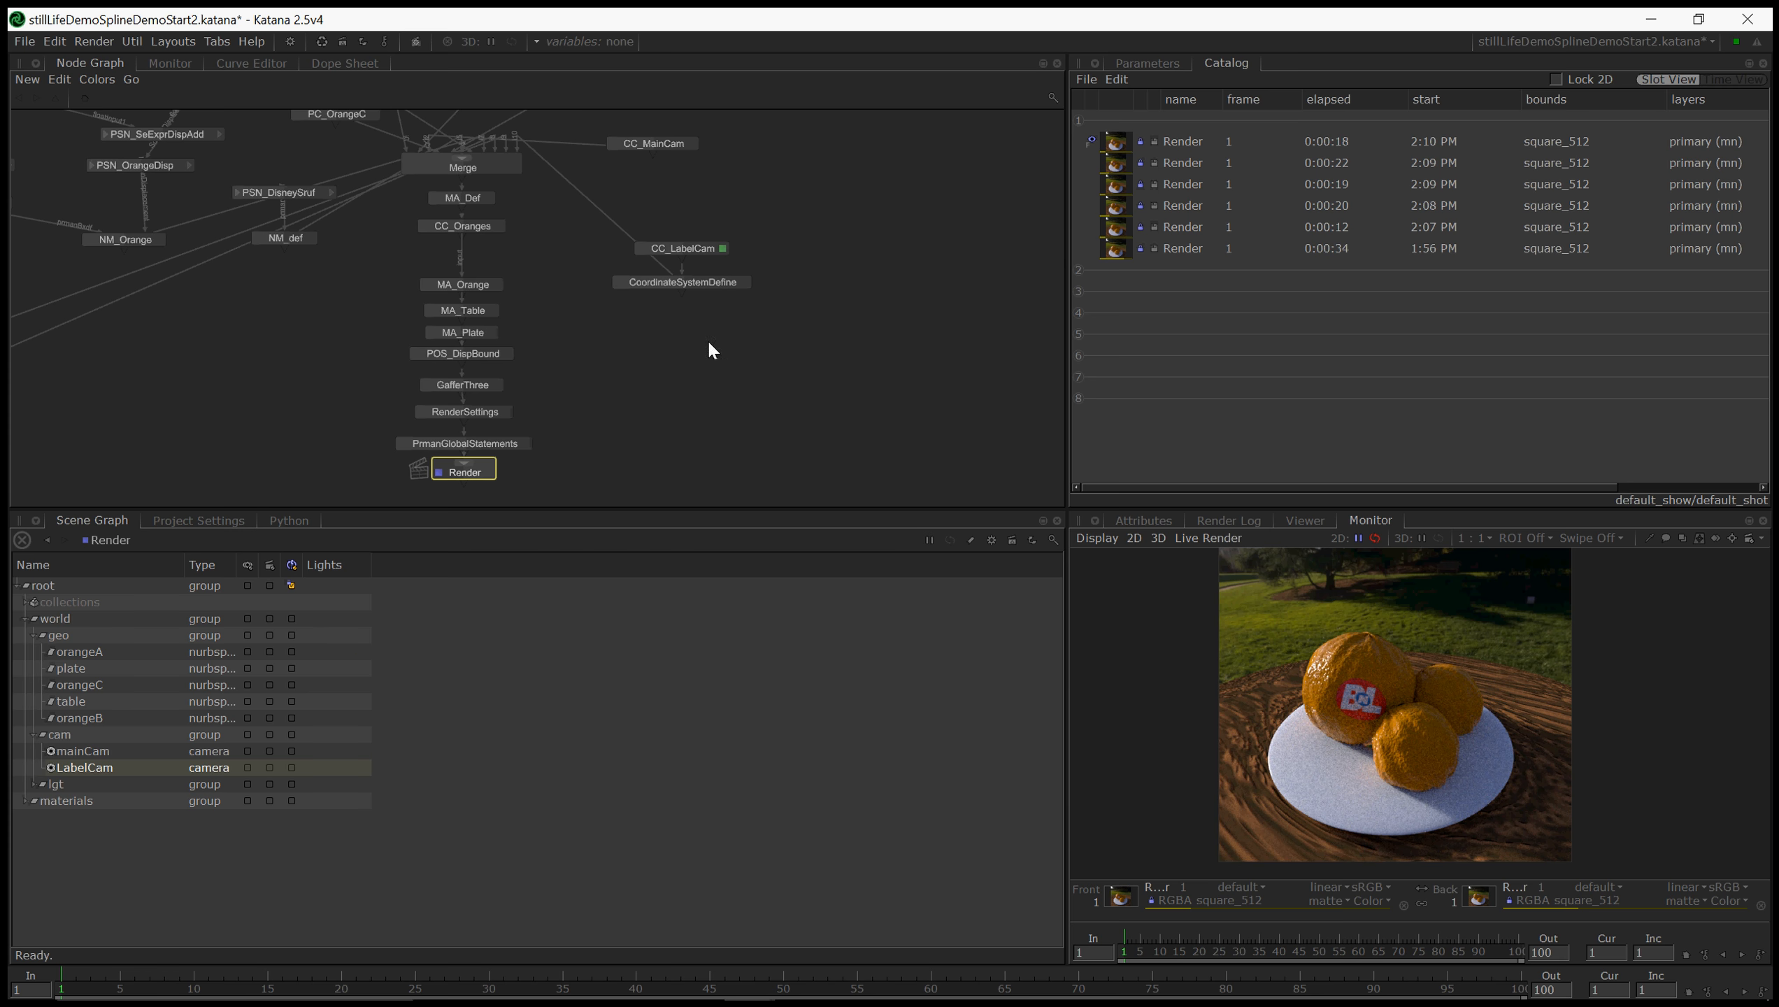
- Move the unconnected PSN_OrangeSurface node away from the label shading nodes to free space in the node graph
{"action": "middle_click_drag", "start_coordinate": [313, 324], "coordinate": [701, 411]}
{"action": "scroll", "coordinate": [701, 411], "scroll_direction": "down", "scroll_amount": 4}
{"action": "middle_click_drag", "start_coordinate": [473, 355], "coordinate": [625, 384]}
{"action": "scroll", "coordinate": [625, 384], "scroll_direction": "up", "scroll_amount": 4}
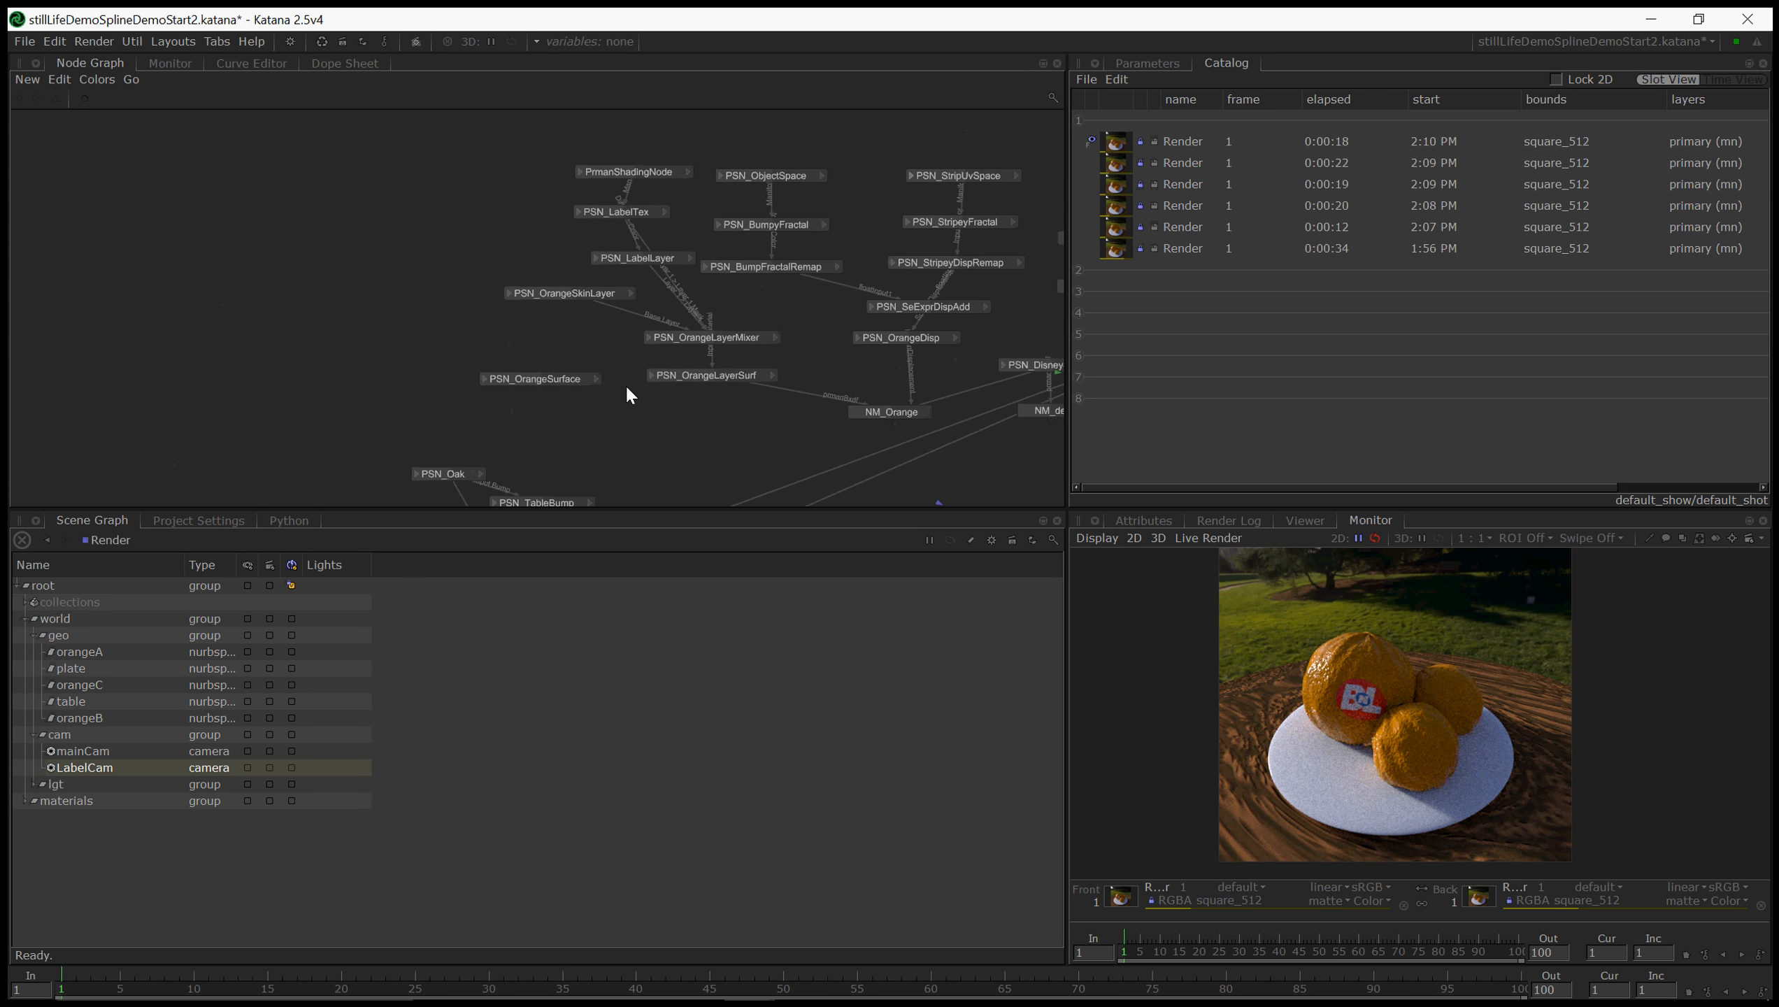
{"action": "left_click_drag", "start_coordinate": [525, 382], "coordinate": [295, 382]}
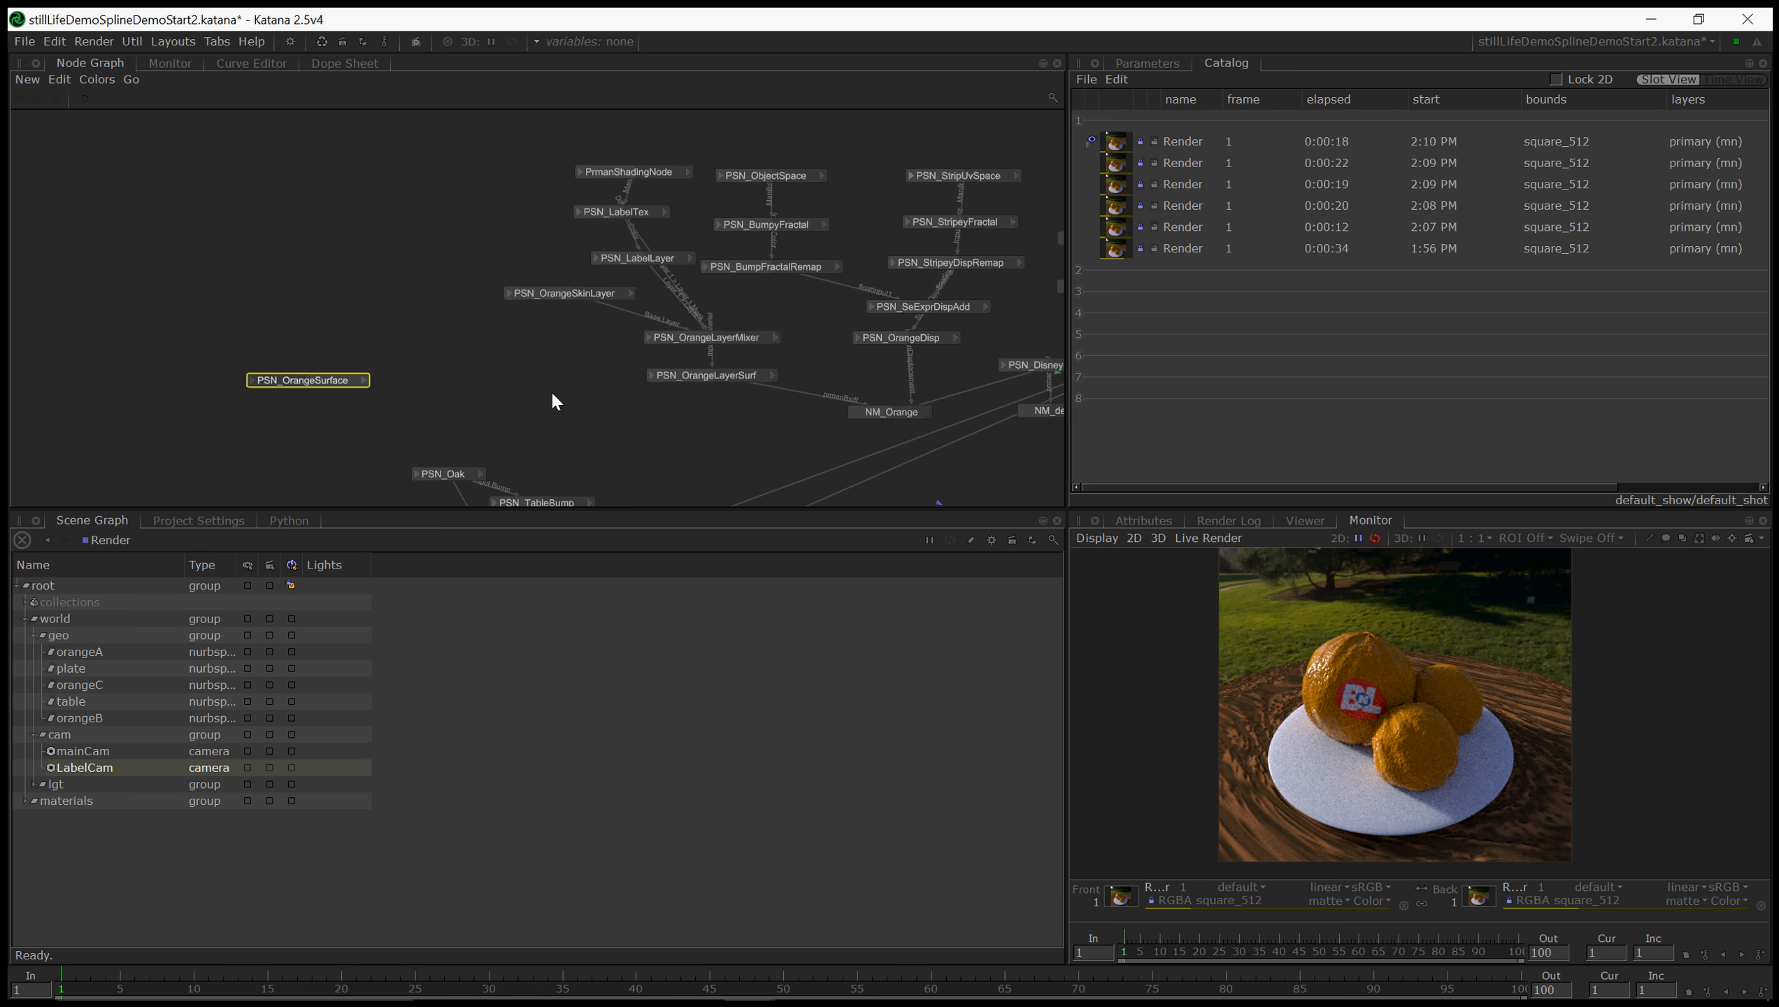
{"action": "key", "text": "Tab"}
{"action": "type", "text": "pxr"}
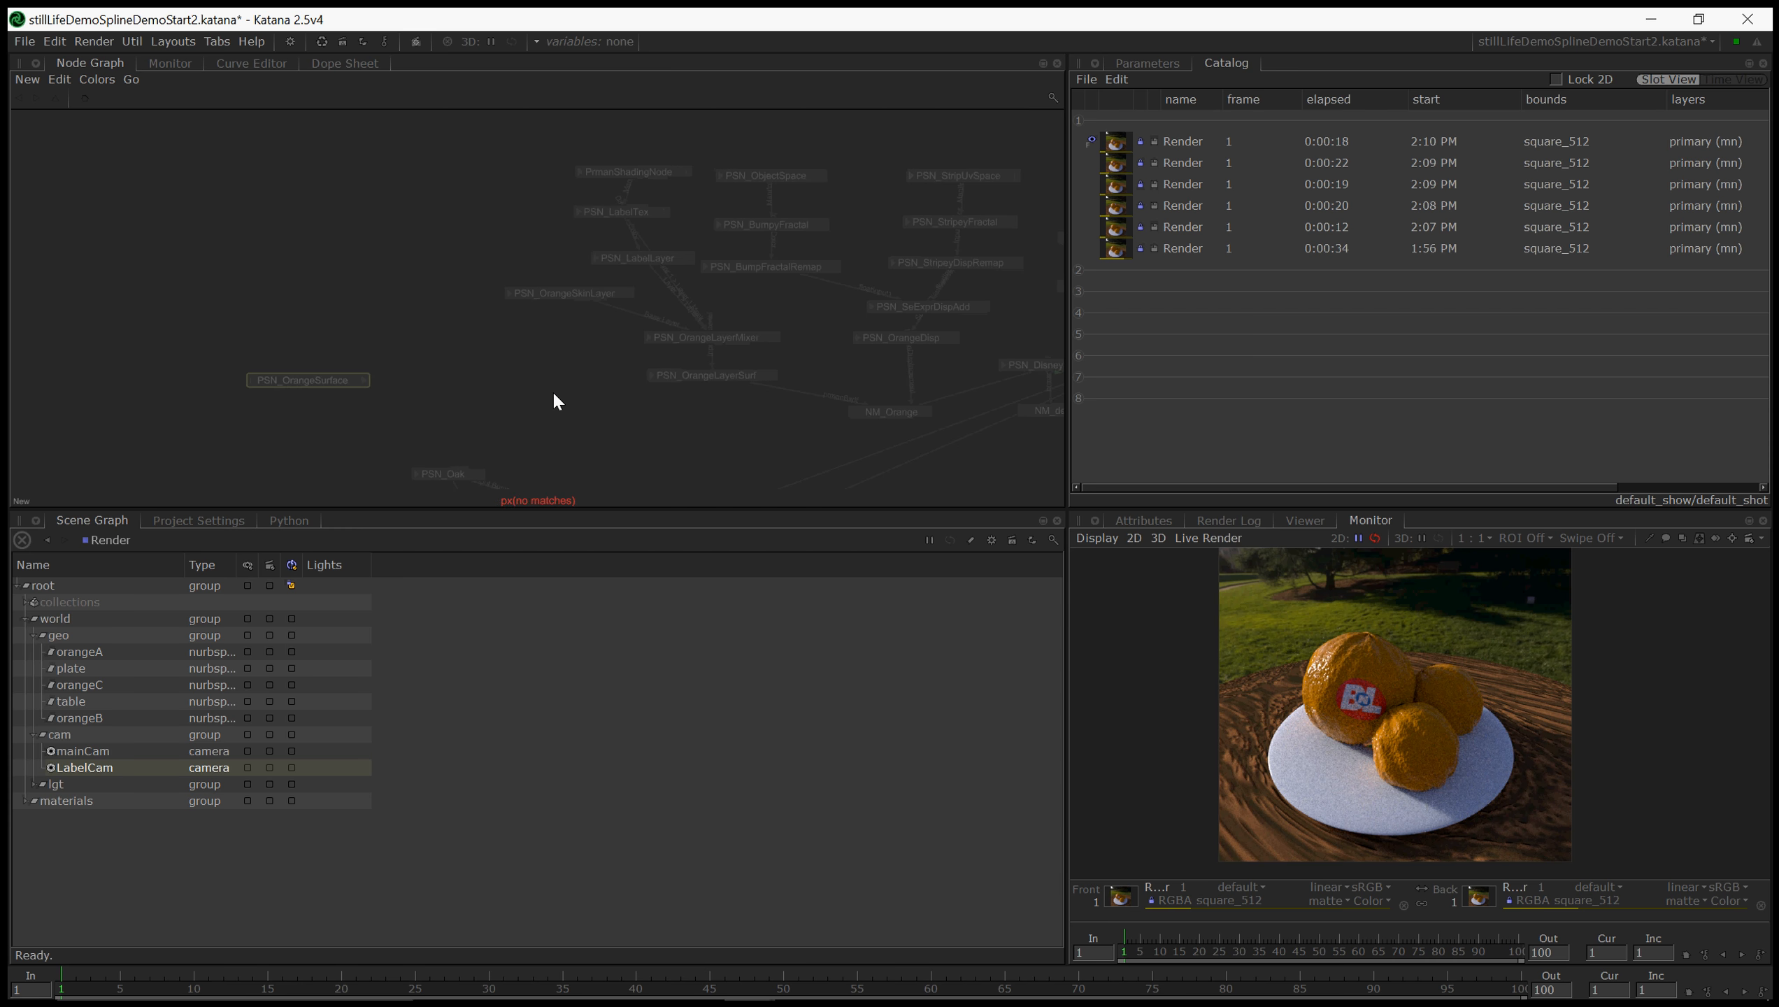
{"action": "key", "text": "BackSpace"}
{"action": "key", "text": "BackSpace"}
{"action": "key", "text": "BackSpace"}
{"action": "key", "text": "Escape"}
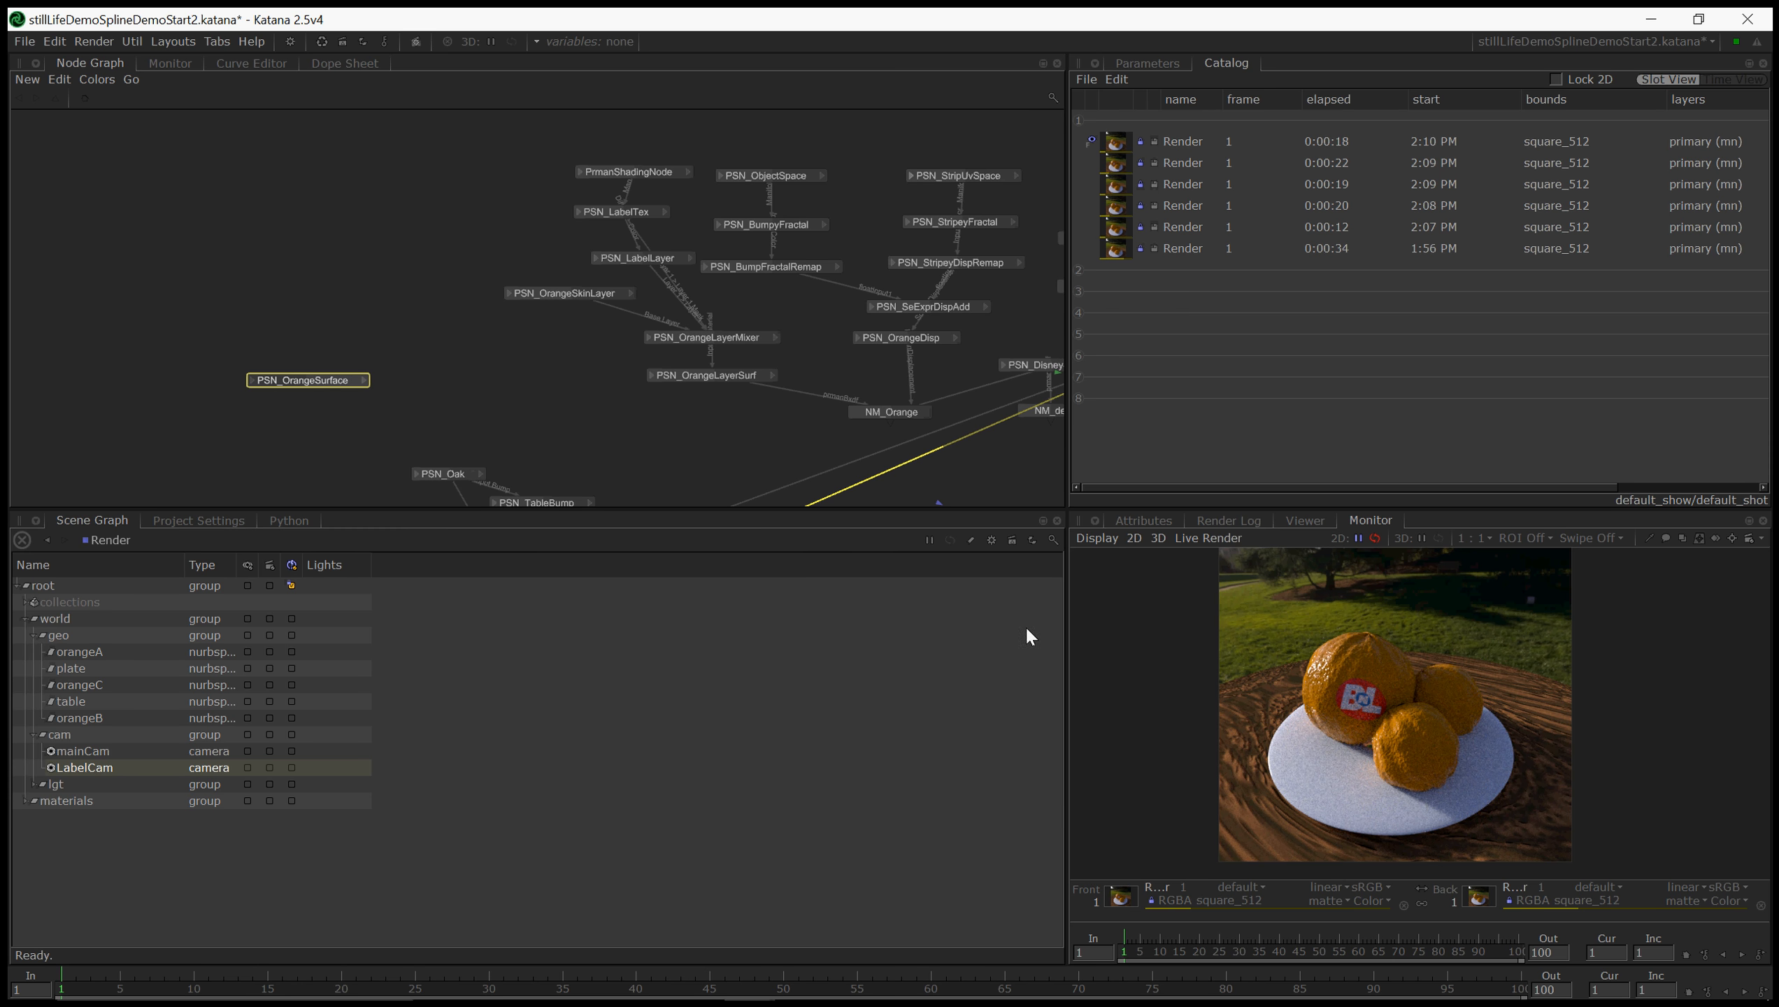
- Create a PrmanShadingNode of type PxrRamp and place it below PSN_OrangeSkinLayer
{"action": "key", "text": "Tab"}
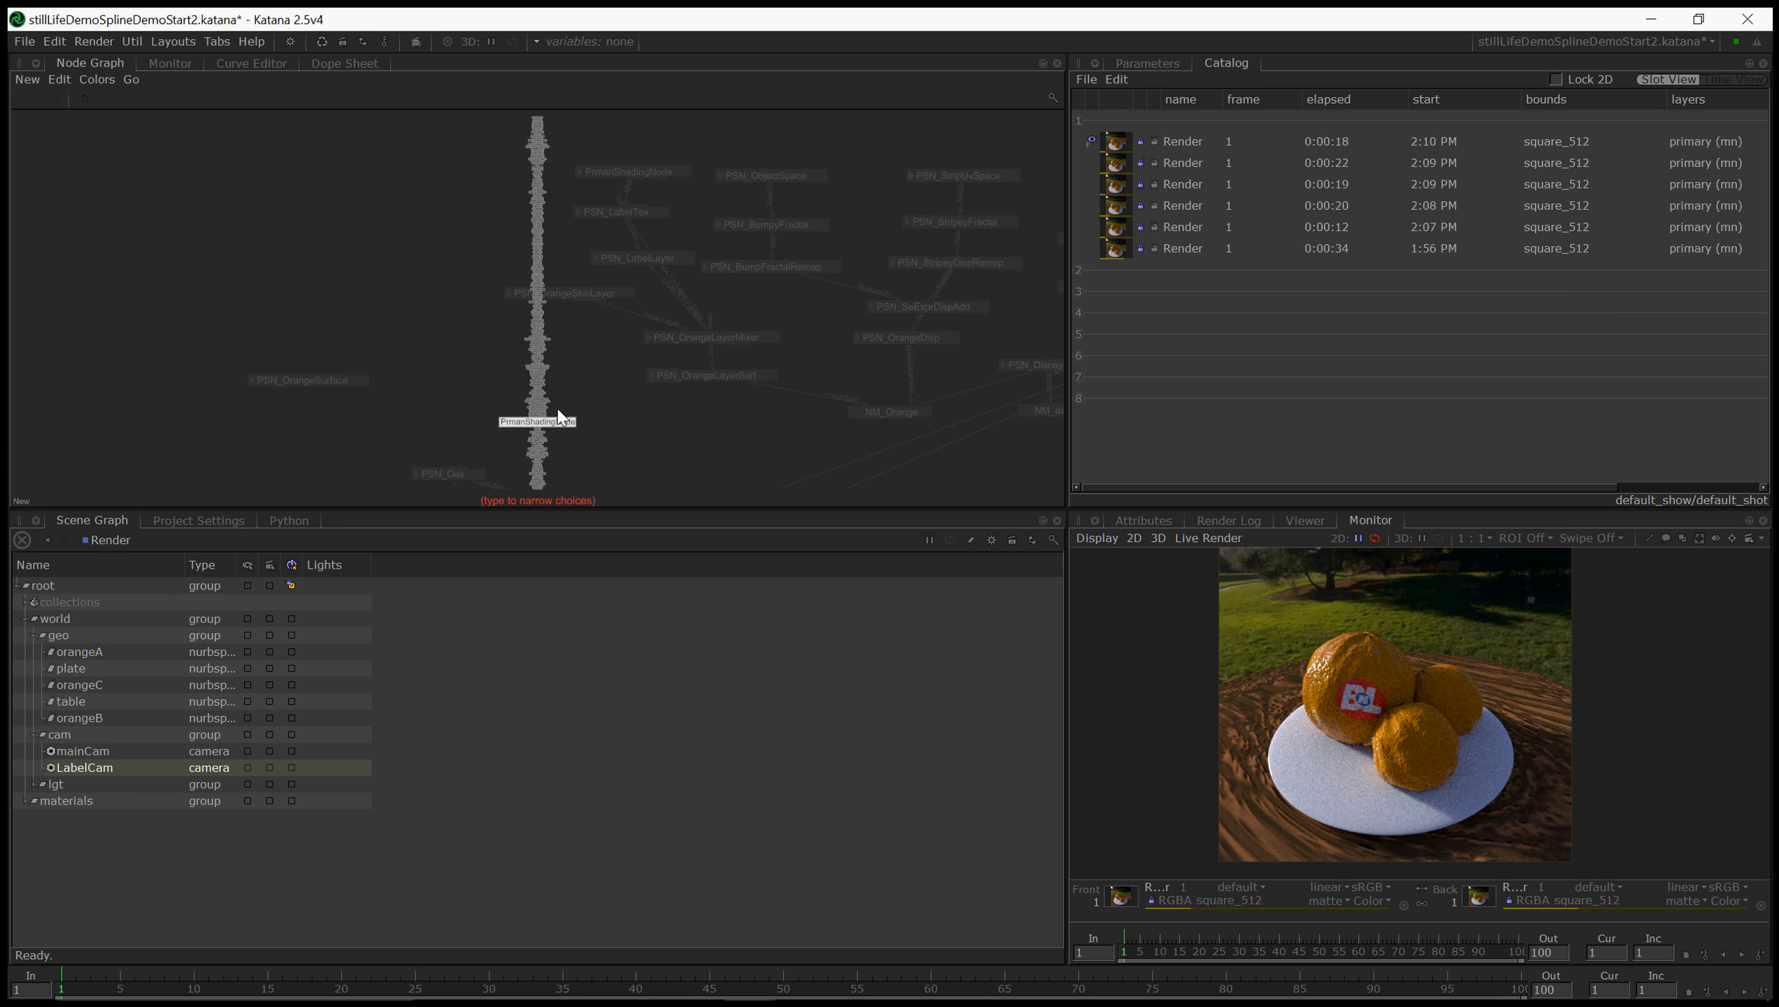
{"action": "left_click", "coordinate": [558, 421]}
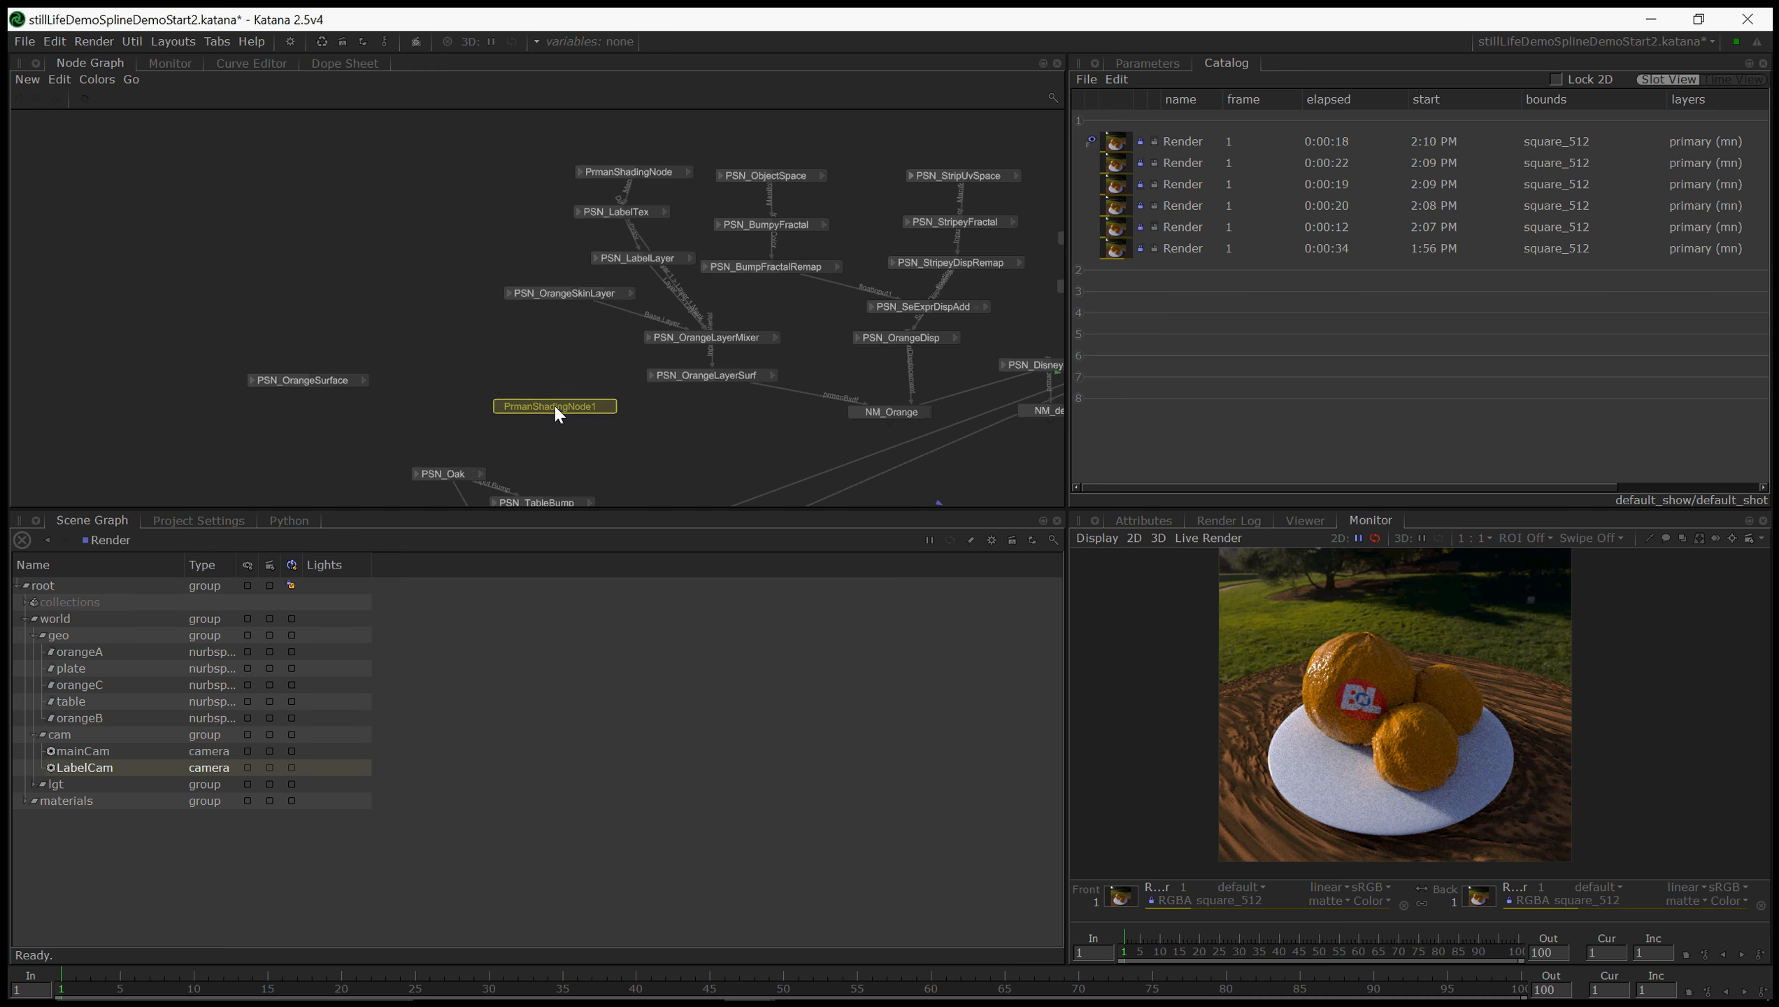
{"action": "left_click", "coordinate": [567, 408]}
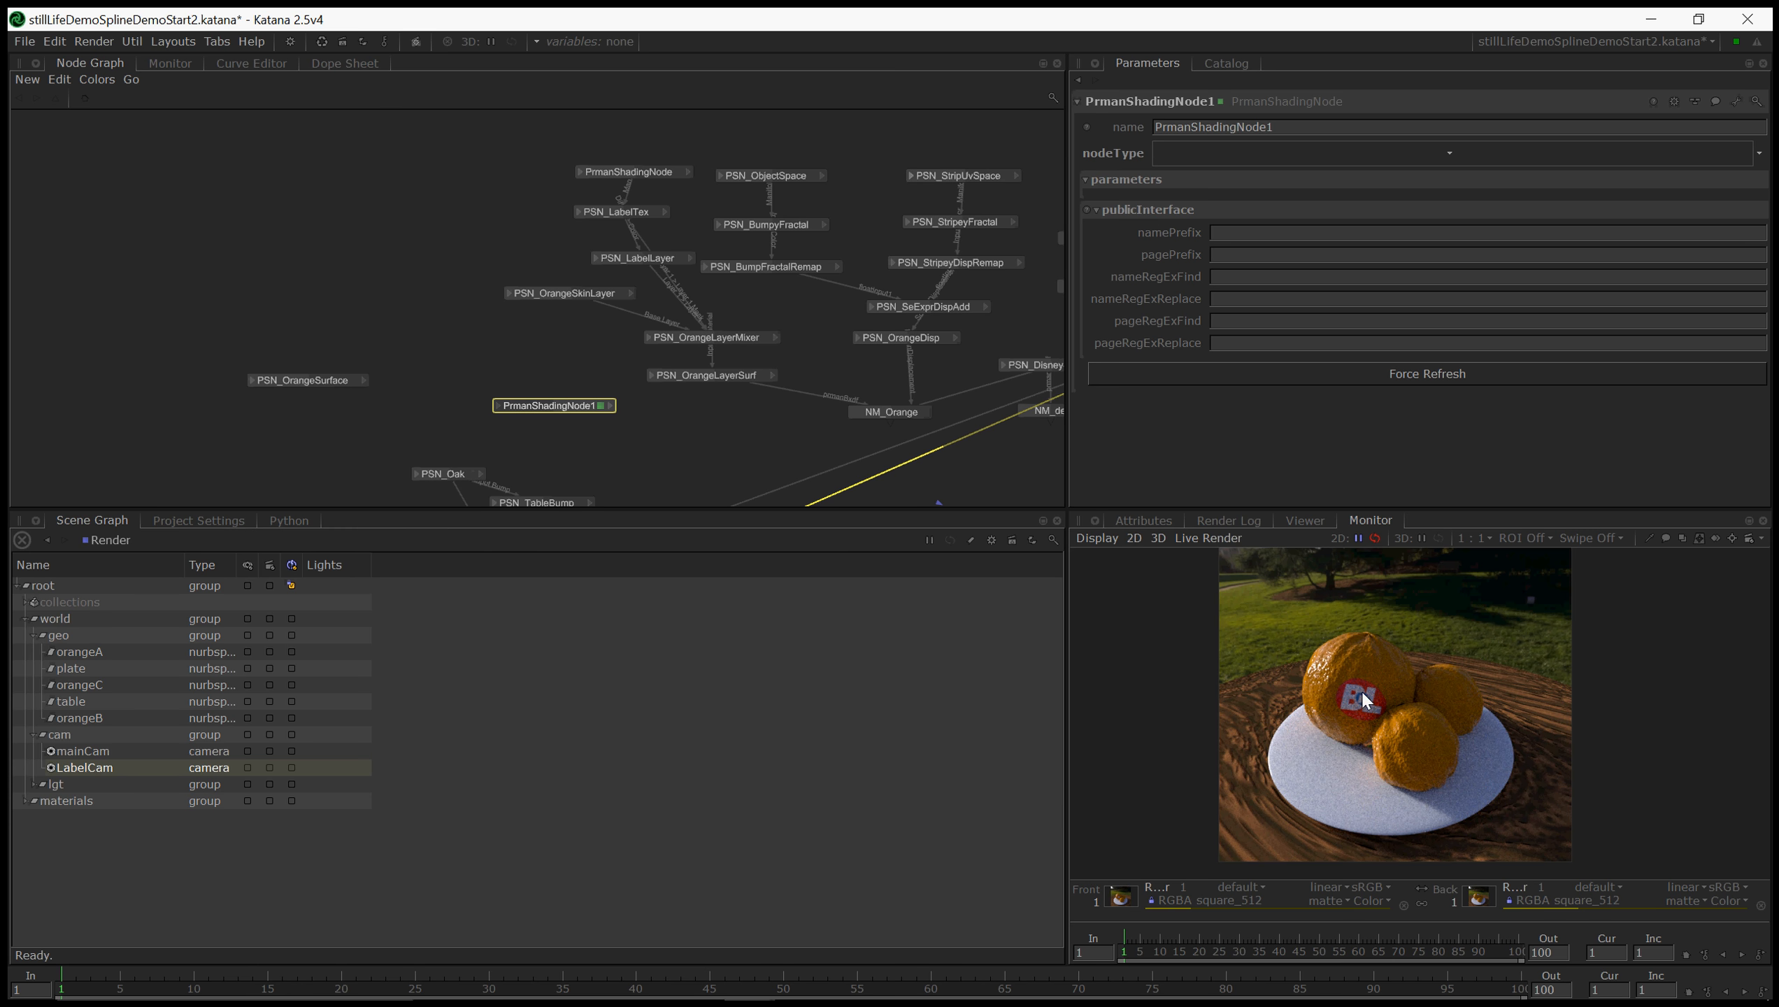
{"action": "left_click", "coordinate": [1262, 154]}
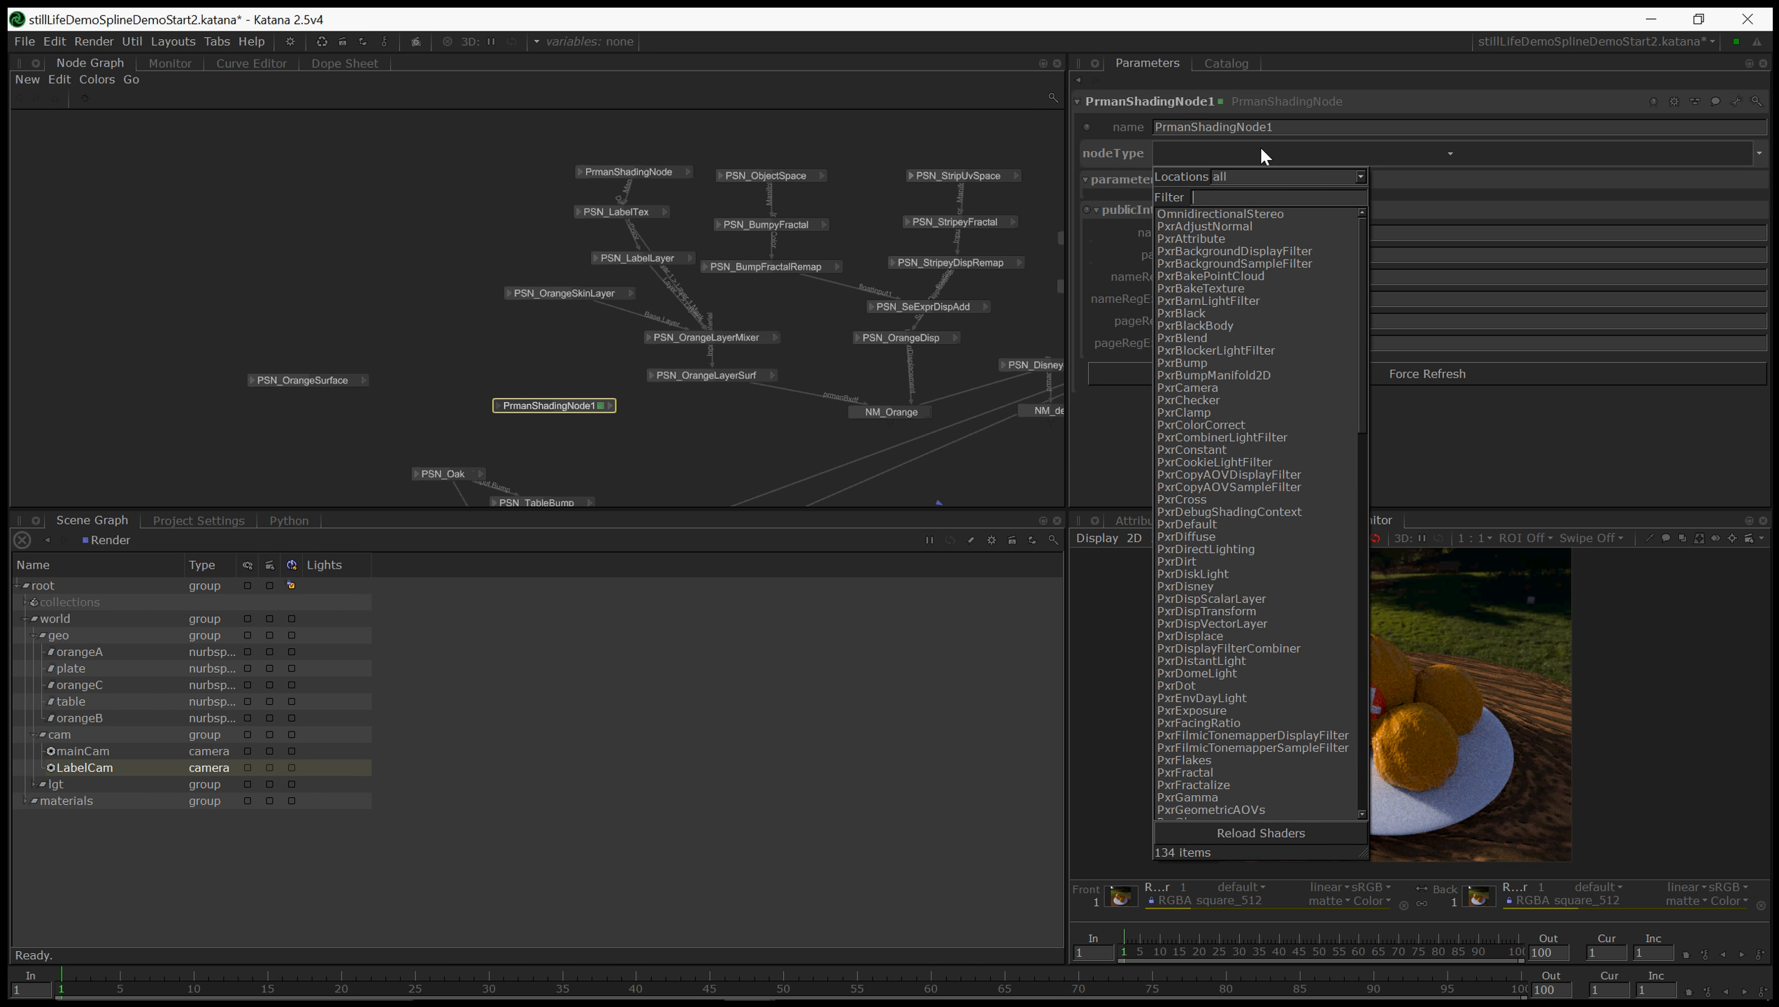
{"action": "type", "text": "PxrRamp"}
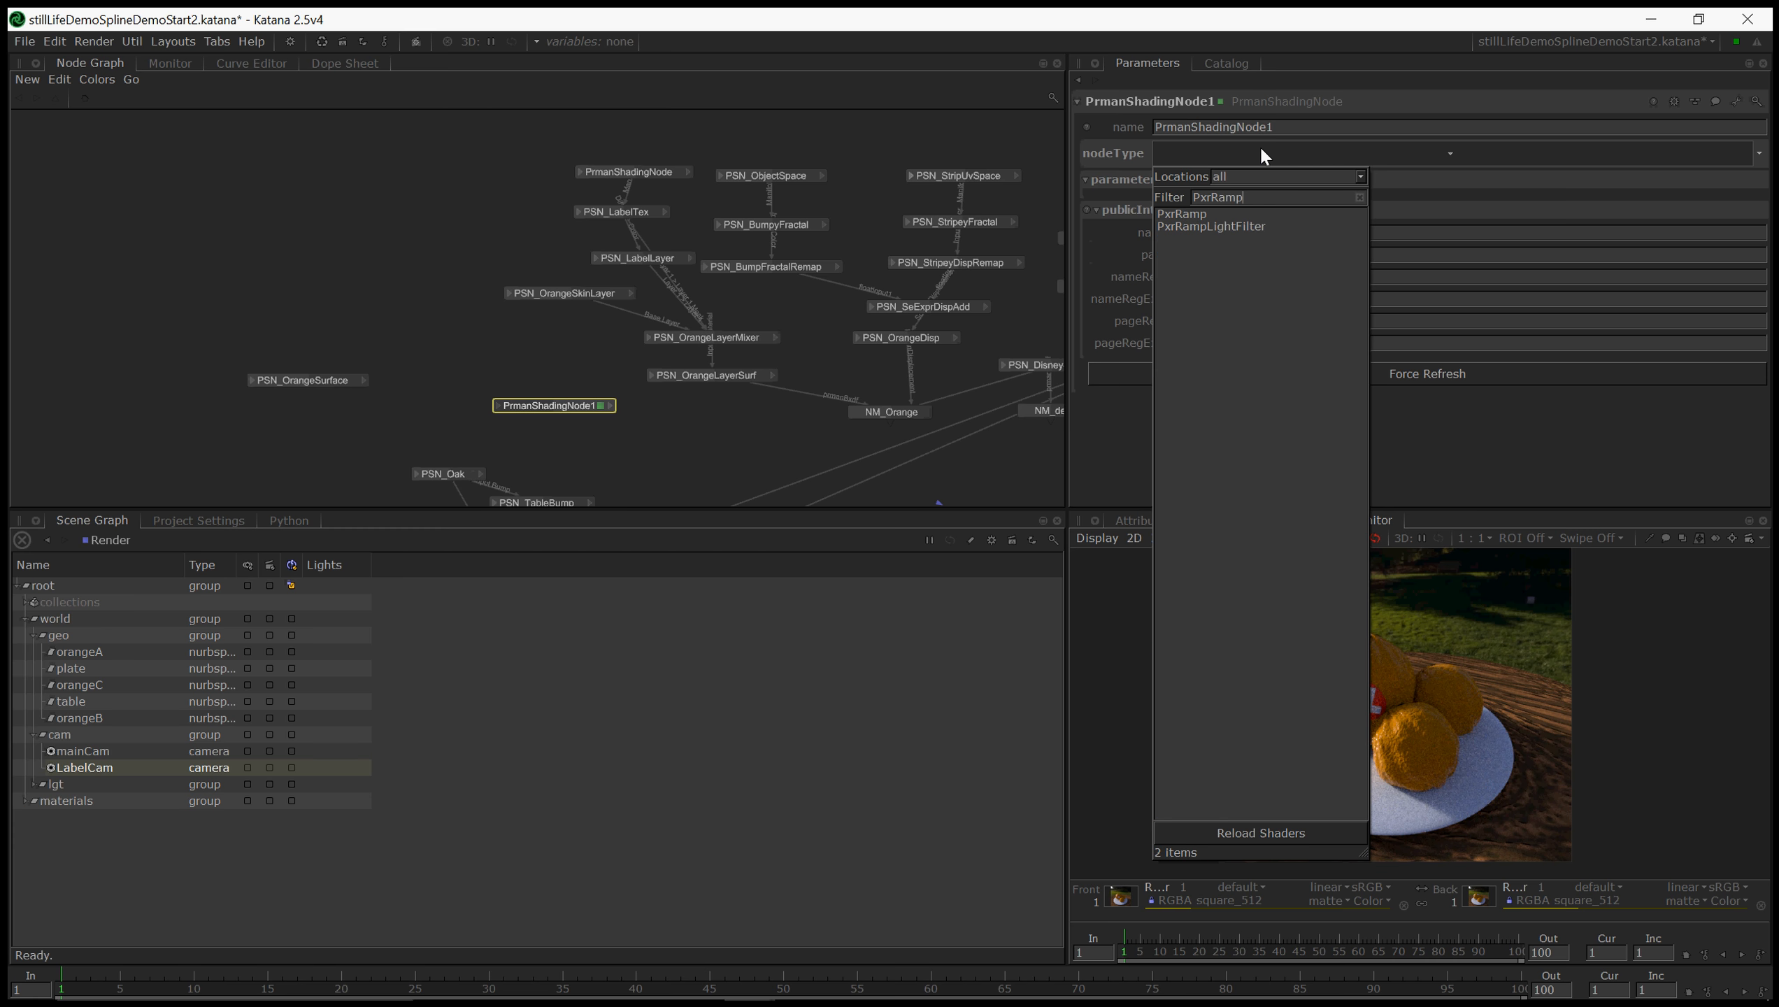
{"action": "key", "text": "Down"}
{"action": "key", "text": "Return"}
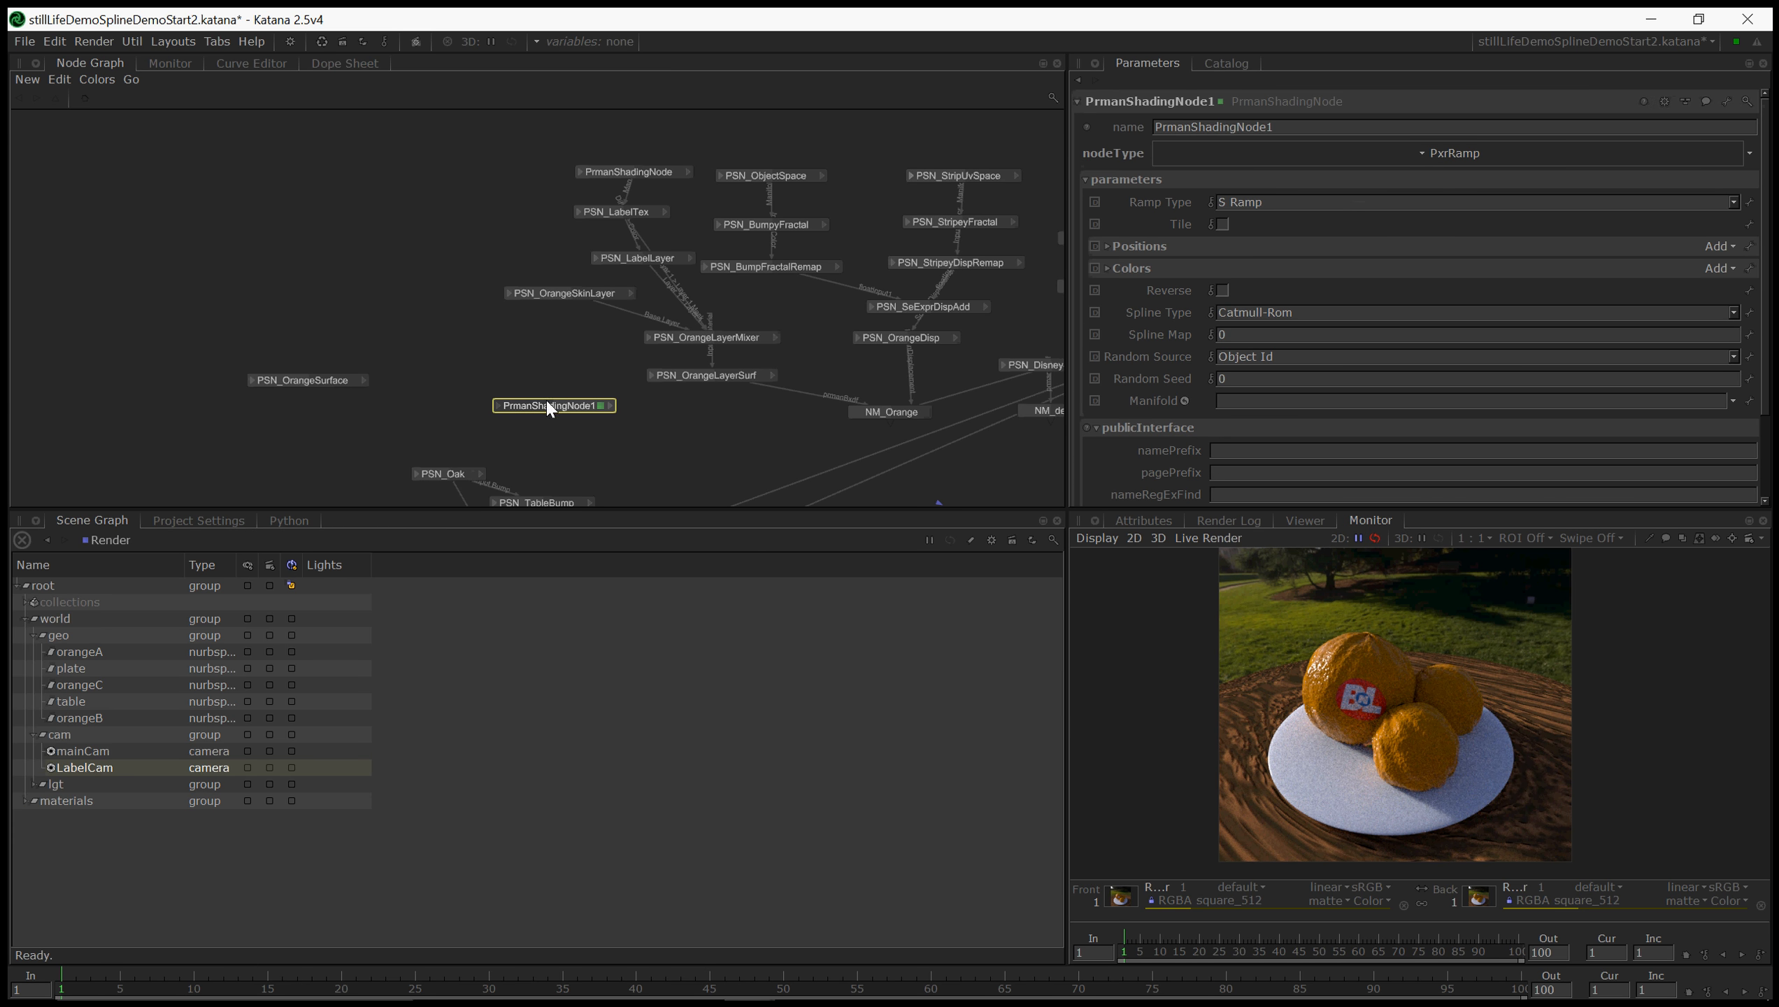
{"action": "left_click_drag", "start_coordinate": [550, 409], "coordinate": [535, 389]}
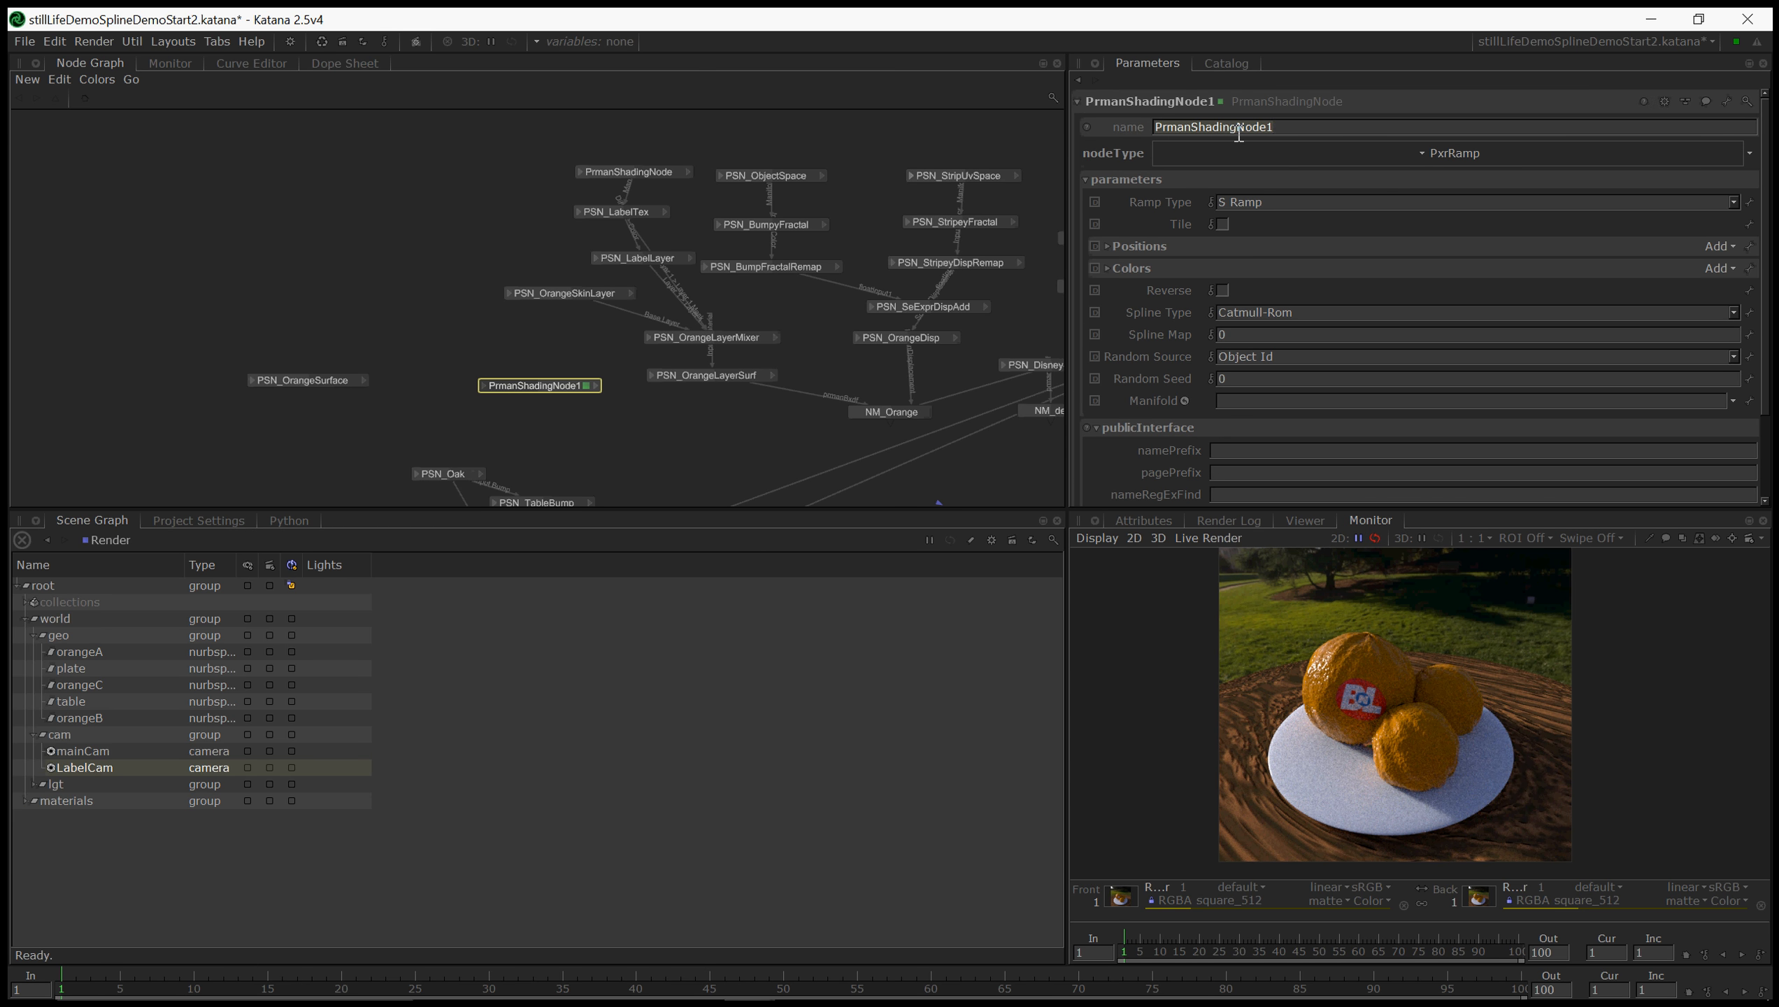
- Rename the PxrRamp shading node to PSN_LabelRamp
{"action": "double_click", "coordinate": [1239, 130]}
{"action": "type", "text": "PSN_LabelRamp"}
{"action": "key", "text": "Return"}
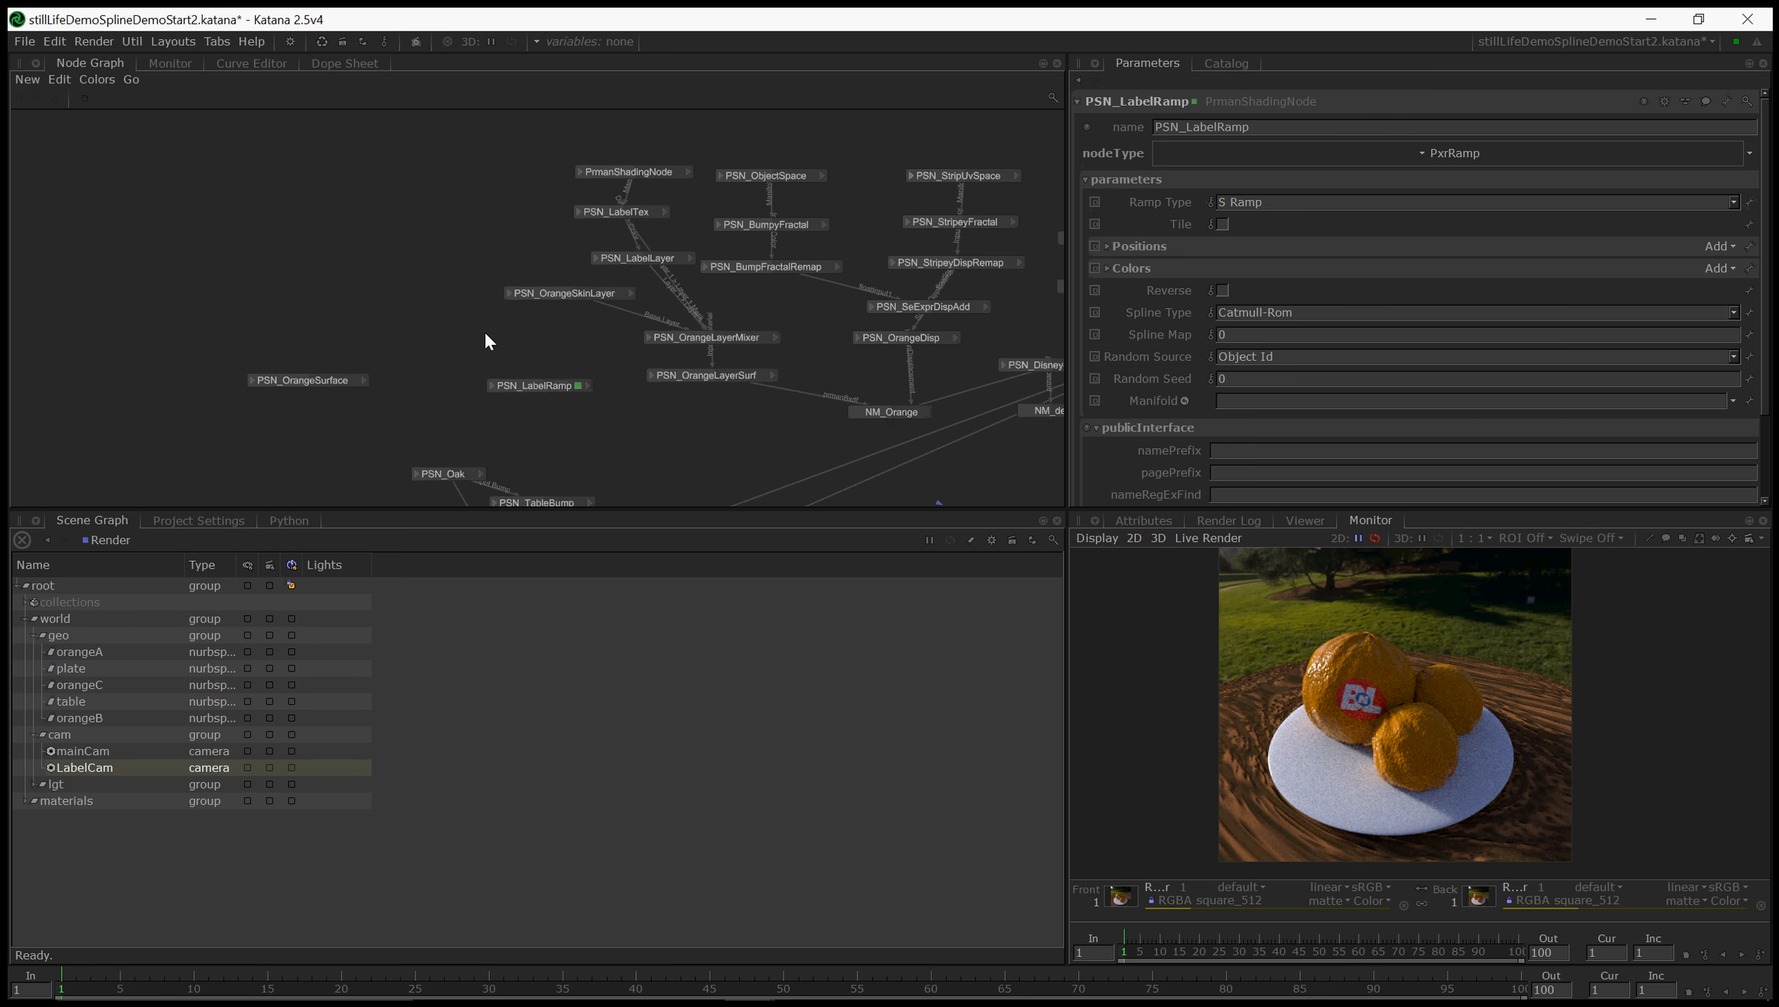
{"action": "key", "text": "Tab"}
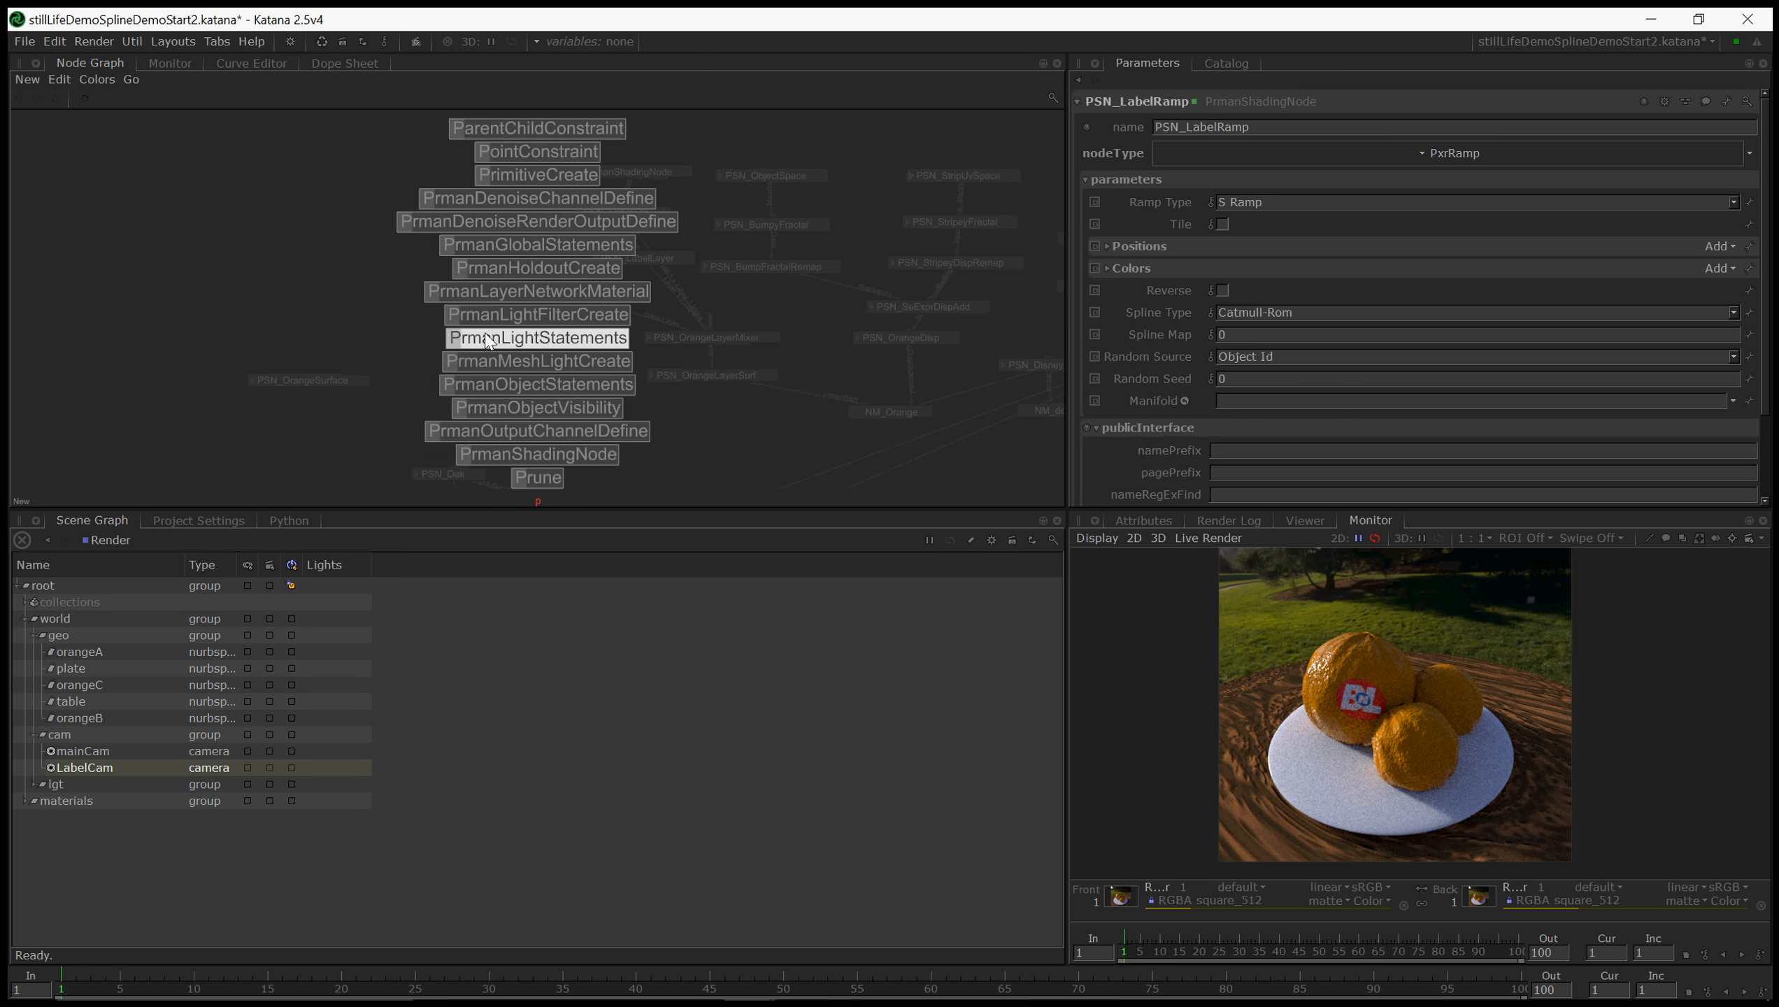
{"action": "key", "text": "Return"}
{"action": "left_click", "coordinate": [442, 342]}
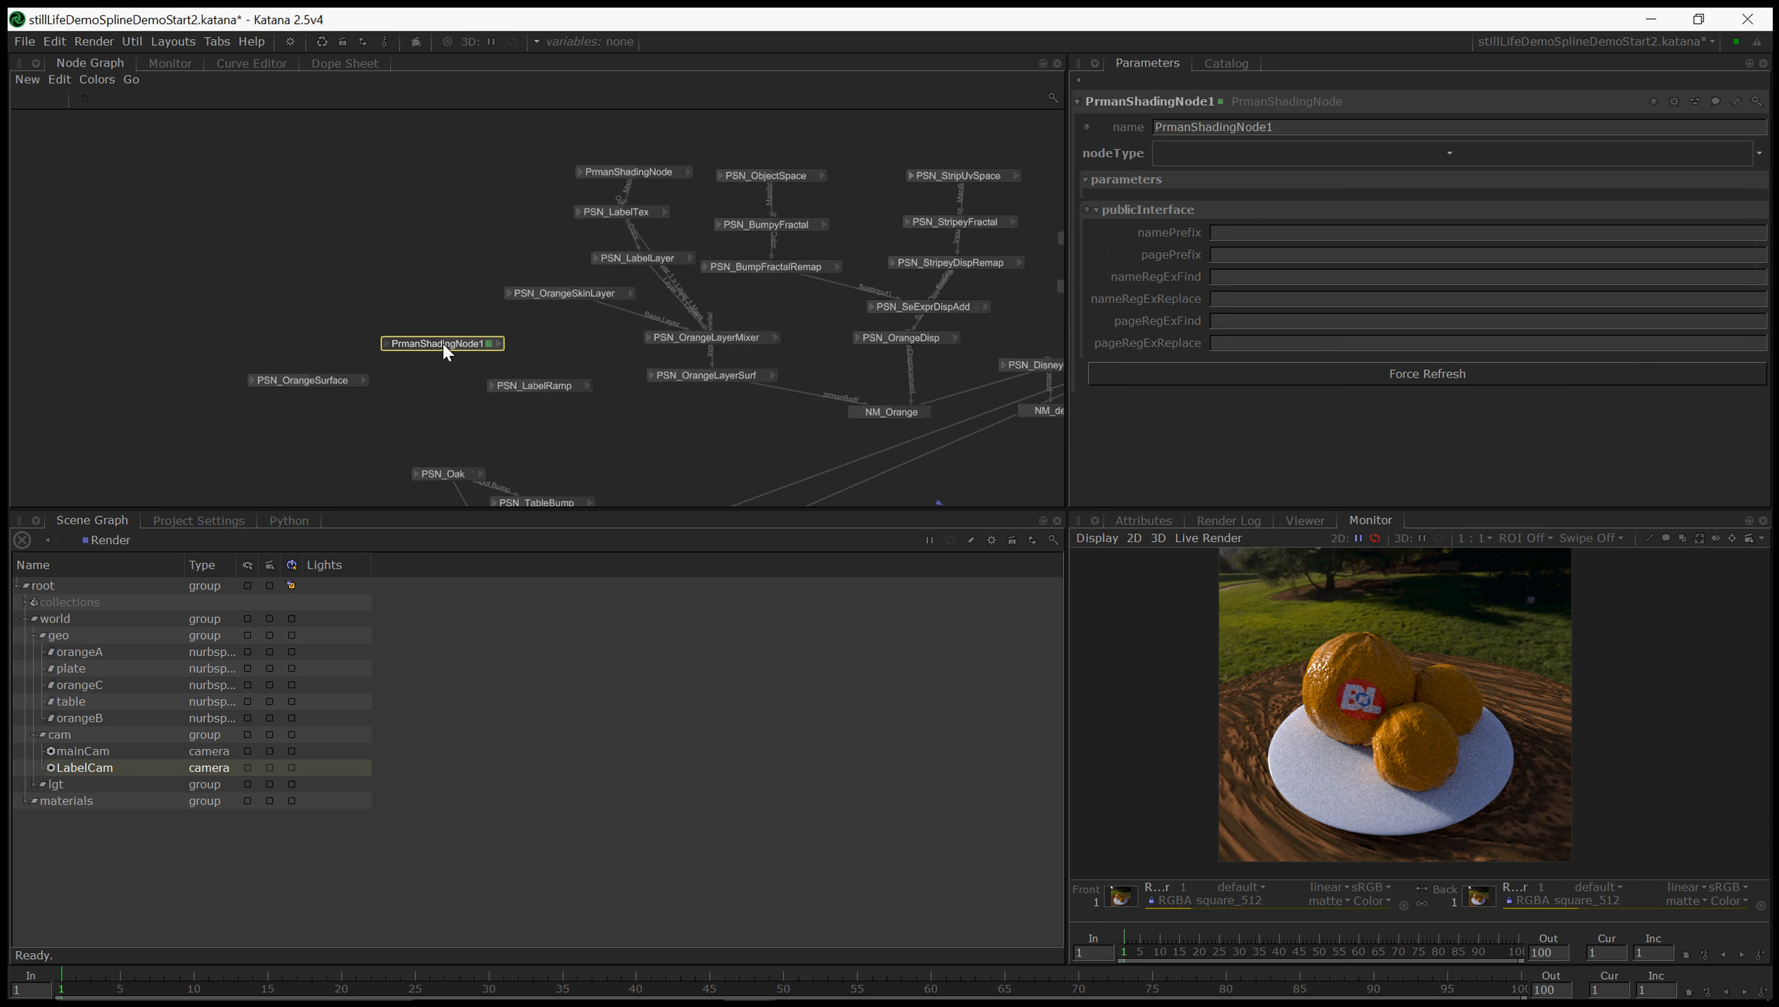
{"action": "left_click", "coordinate": [1302, 151]}
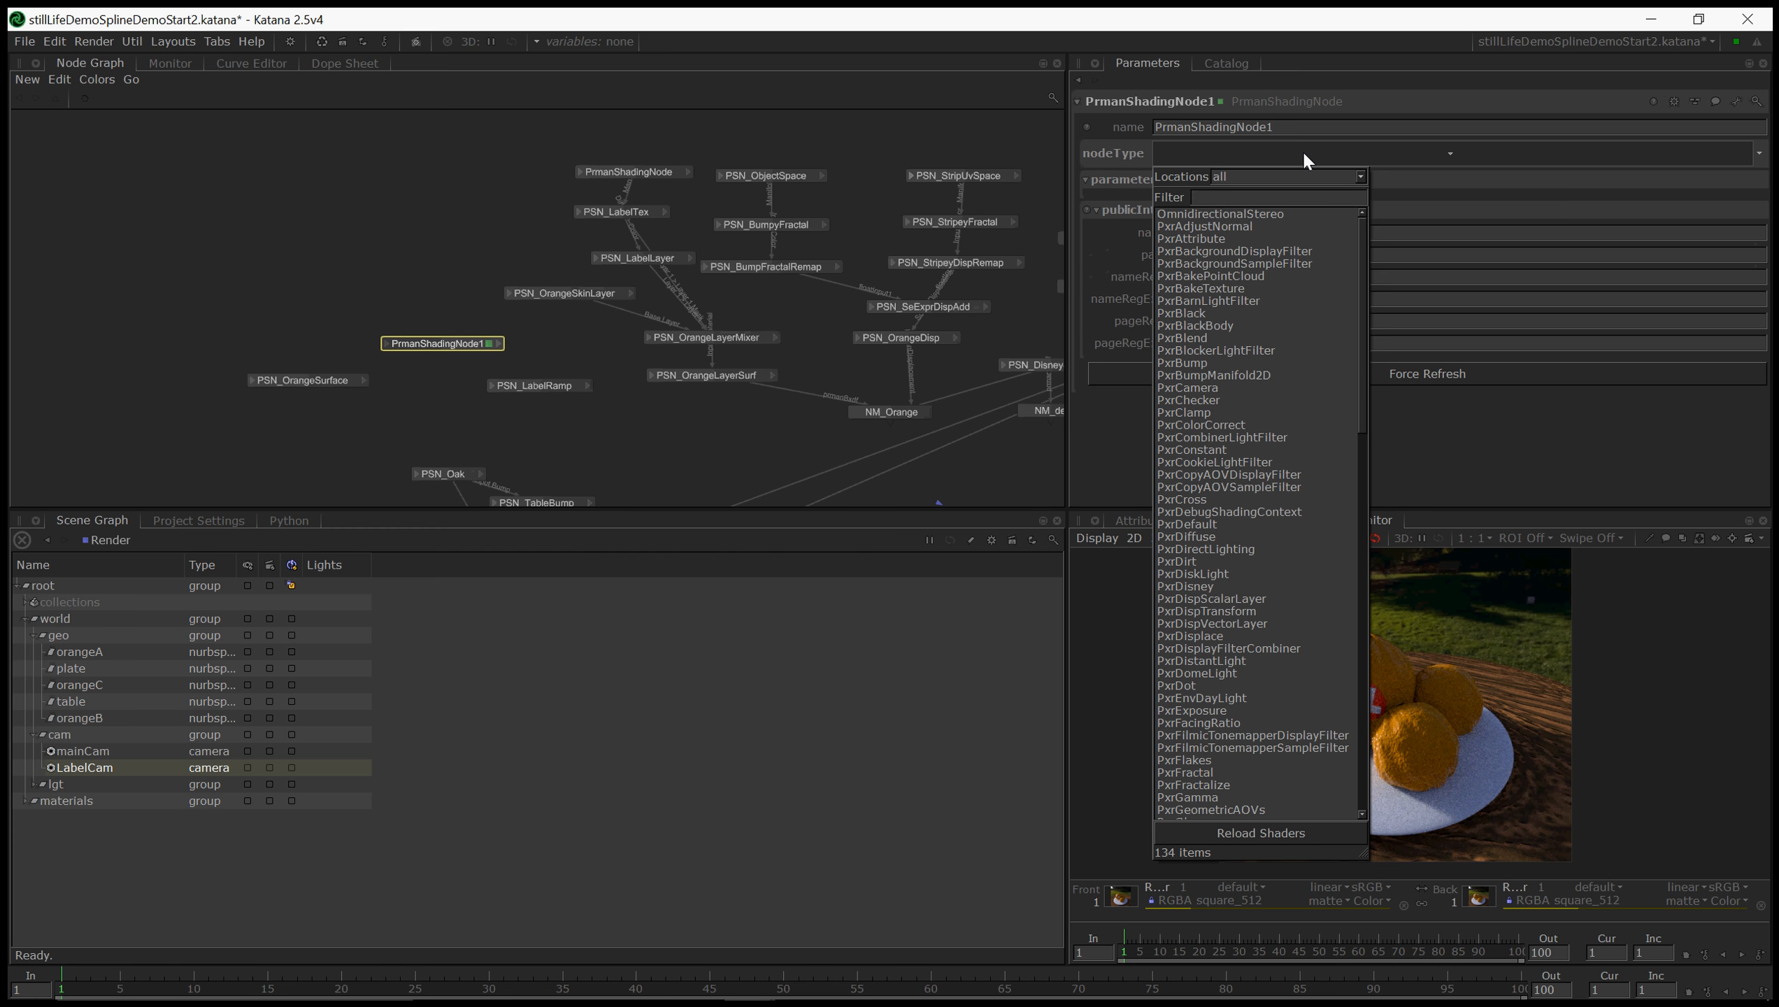
{"action": "type", "text": "Ramp"}
{"action": "key", "text": "Down"}
{"action": "key", "text": "Down"}
{"action": "key", "text": "Return"}
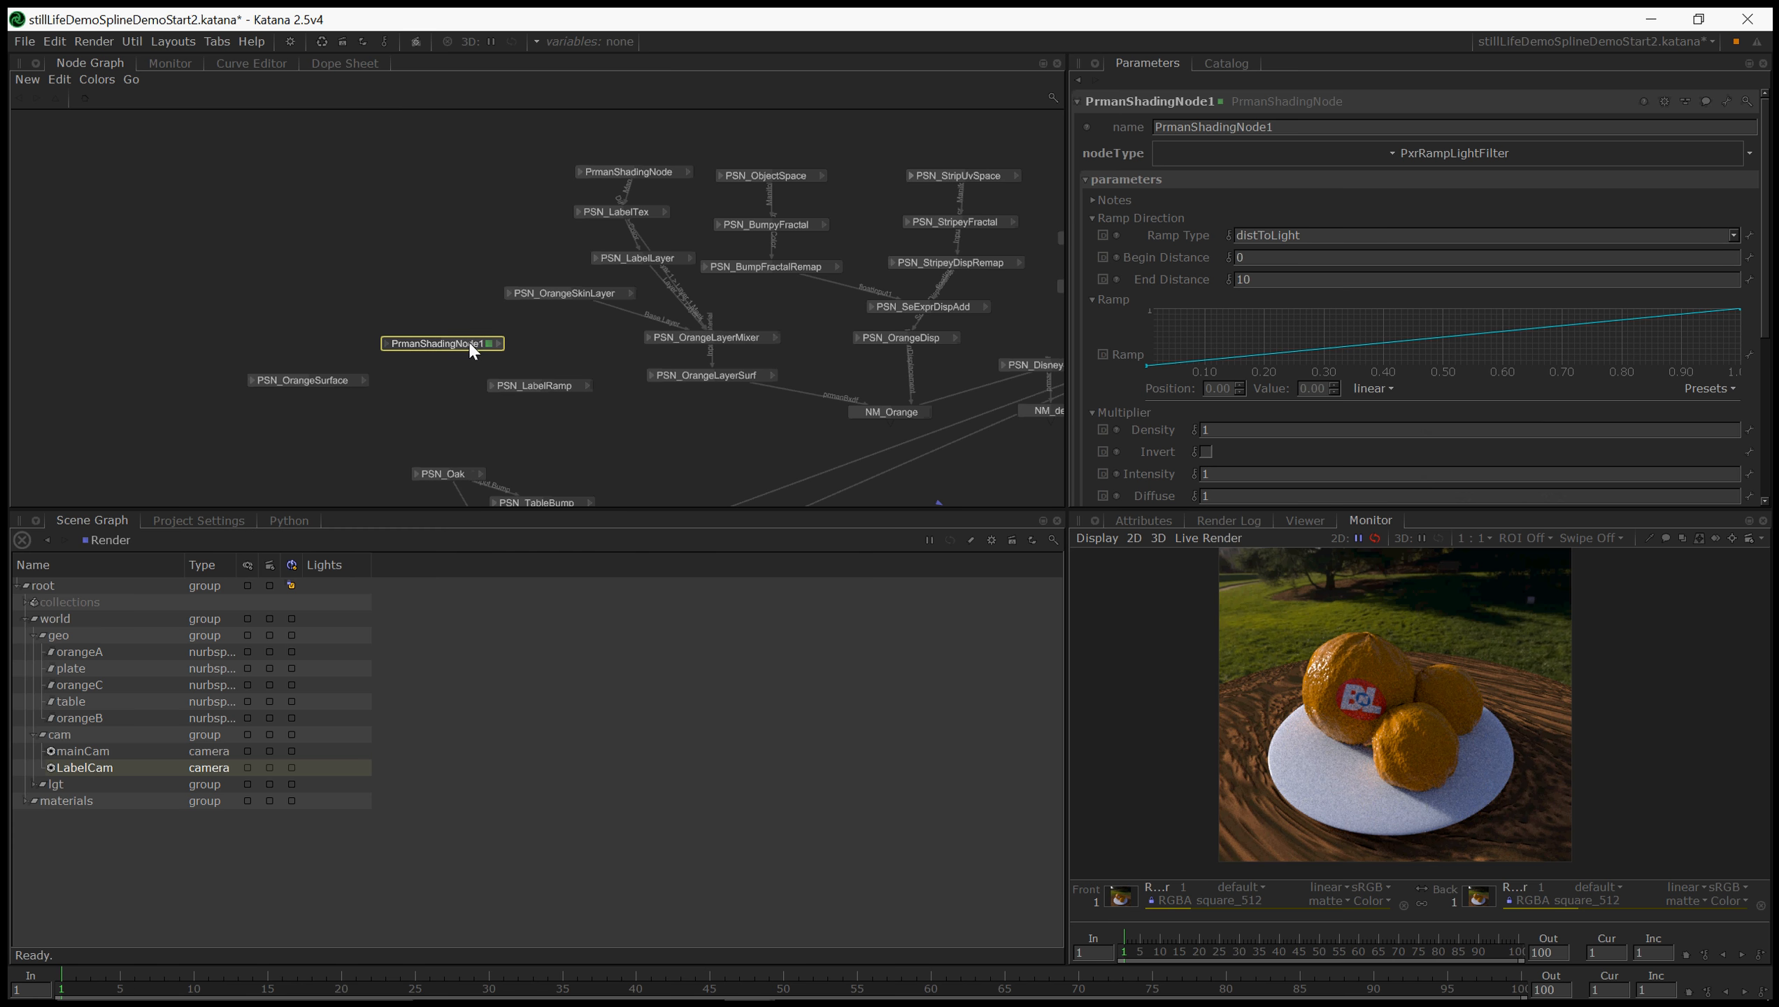
{"action": "key", "text": "Delete"}
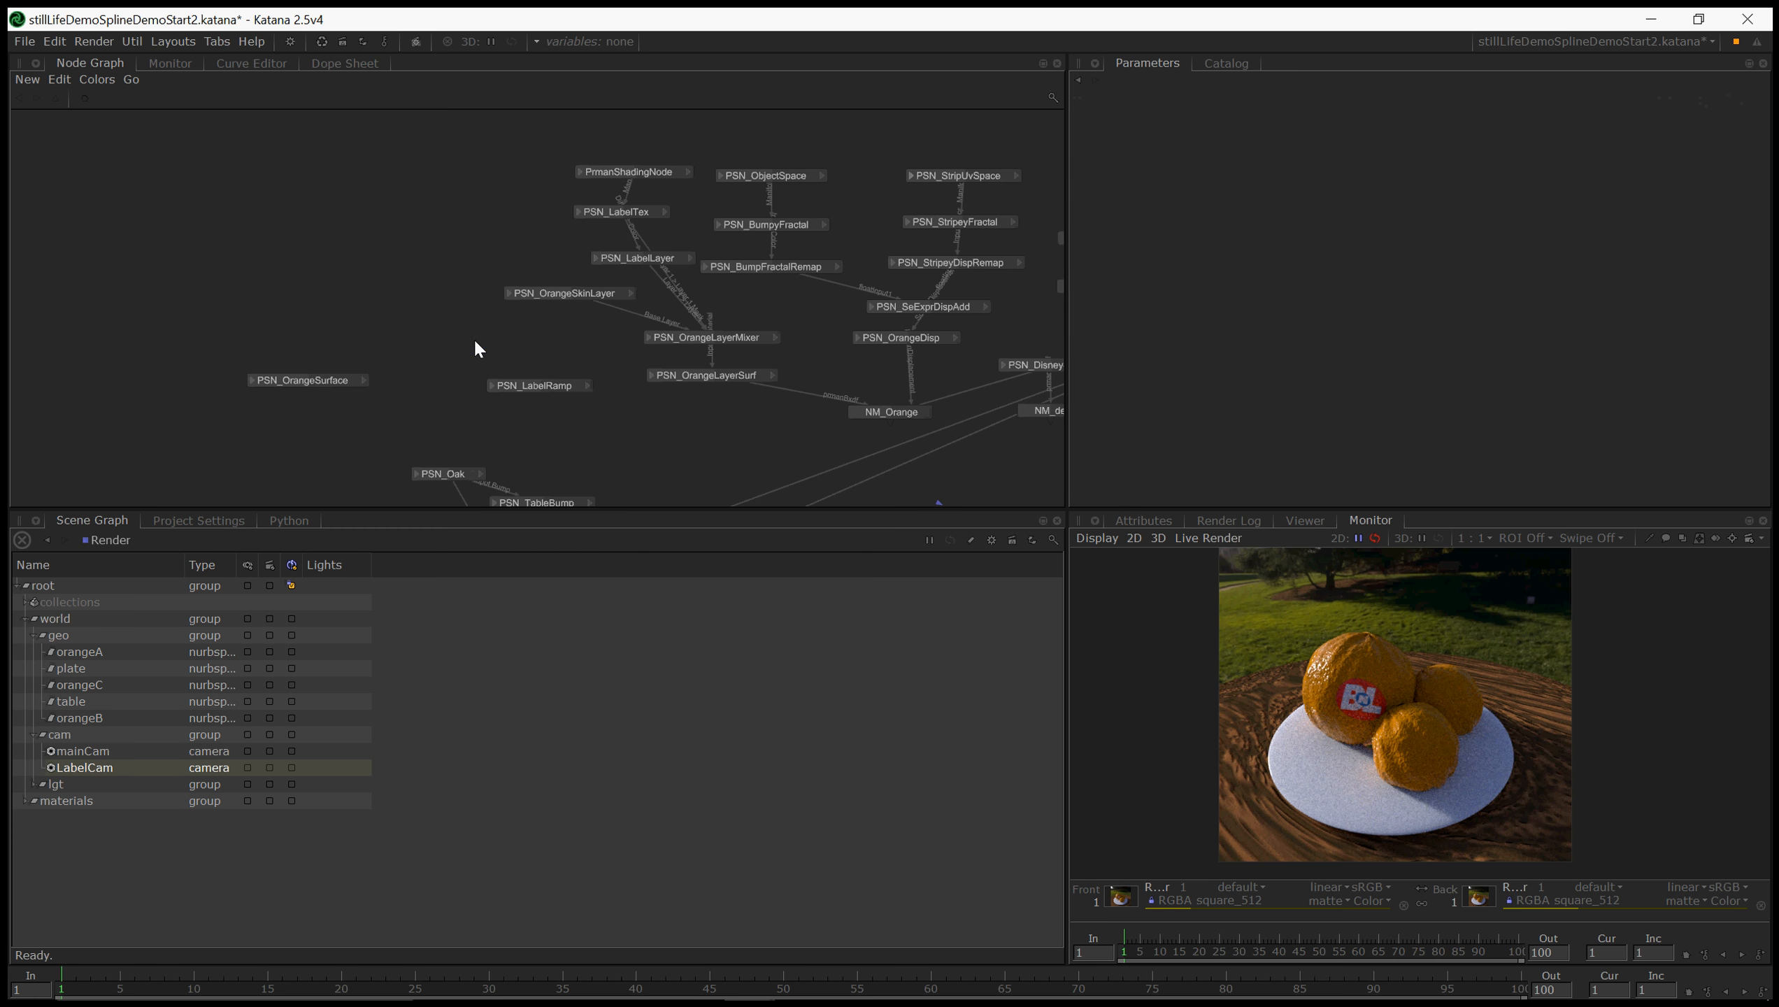
- Open the parameters of PSN_LabelRamp and set its Ramp Type to Circular
{"action": "left_click", "coordinate": [566, 384]}
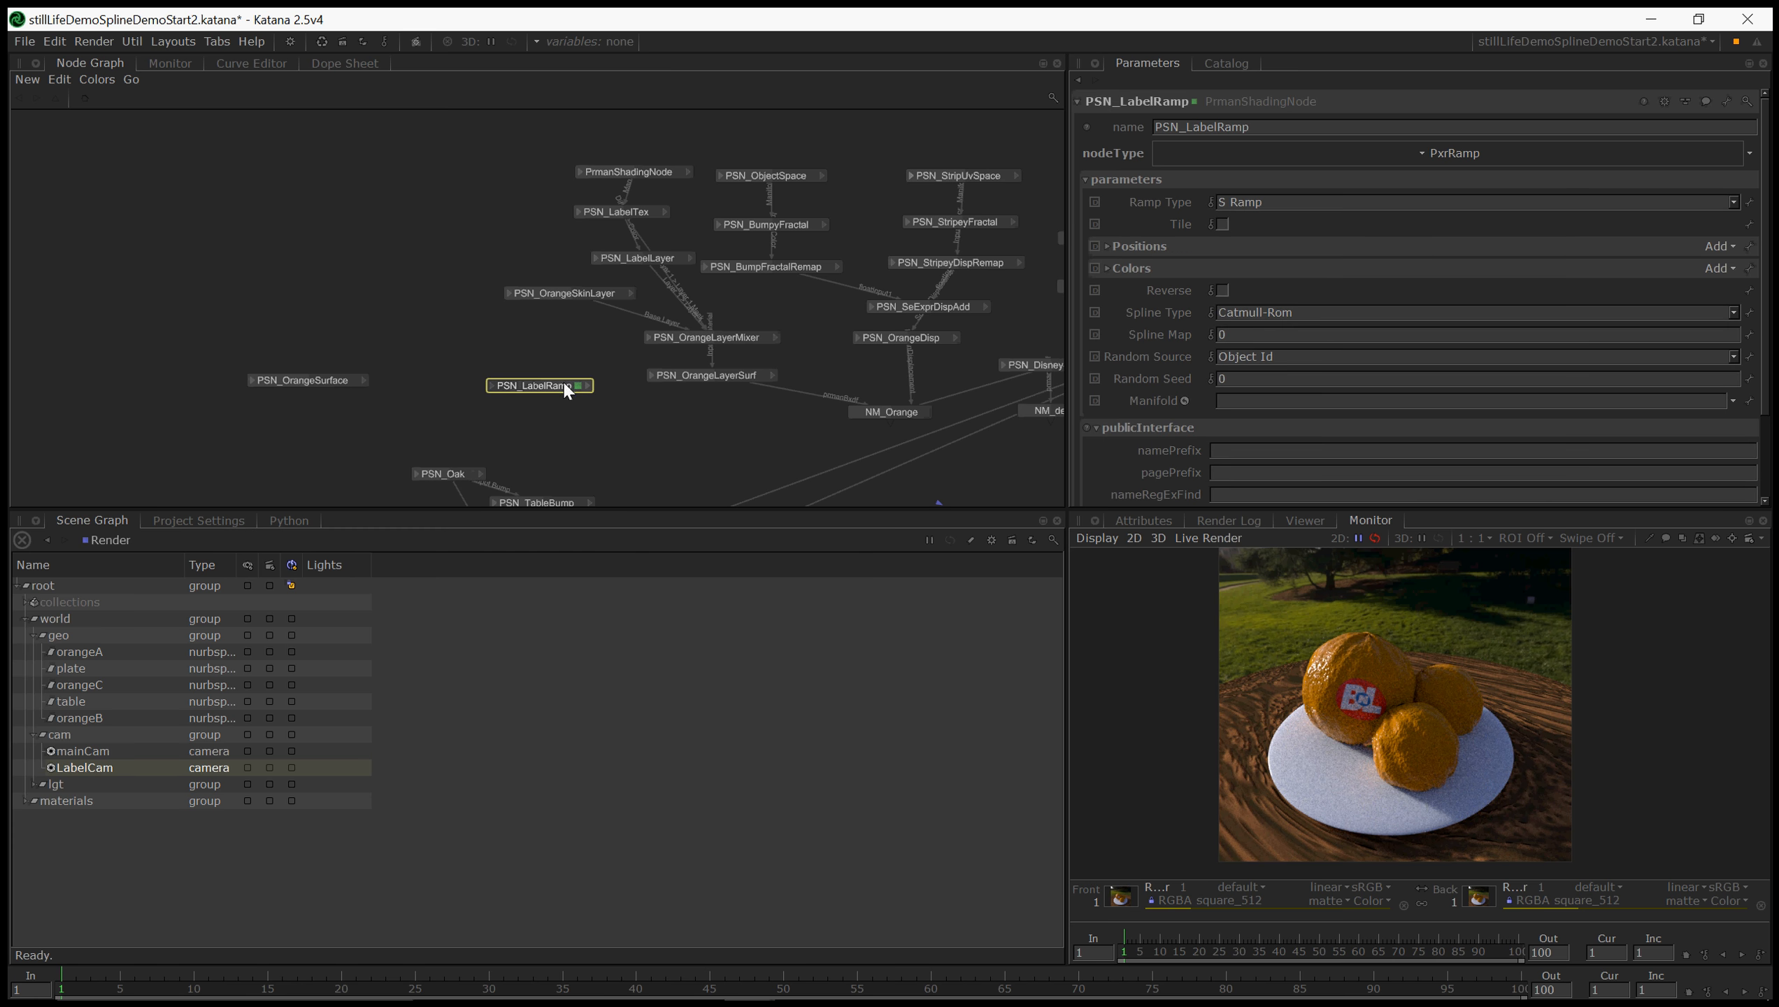
{"action": "left_click", "coordinate": [1136, 247]}
{"action": "left_click", "coordinate": [1136, 247]}
{"action": "left_click", "coordinate": [1263, 197]}
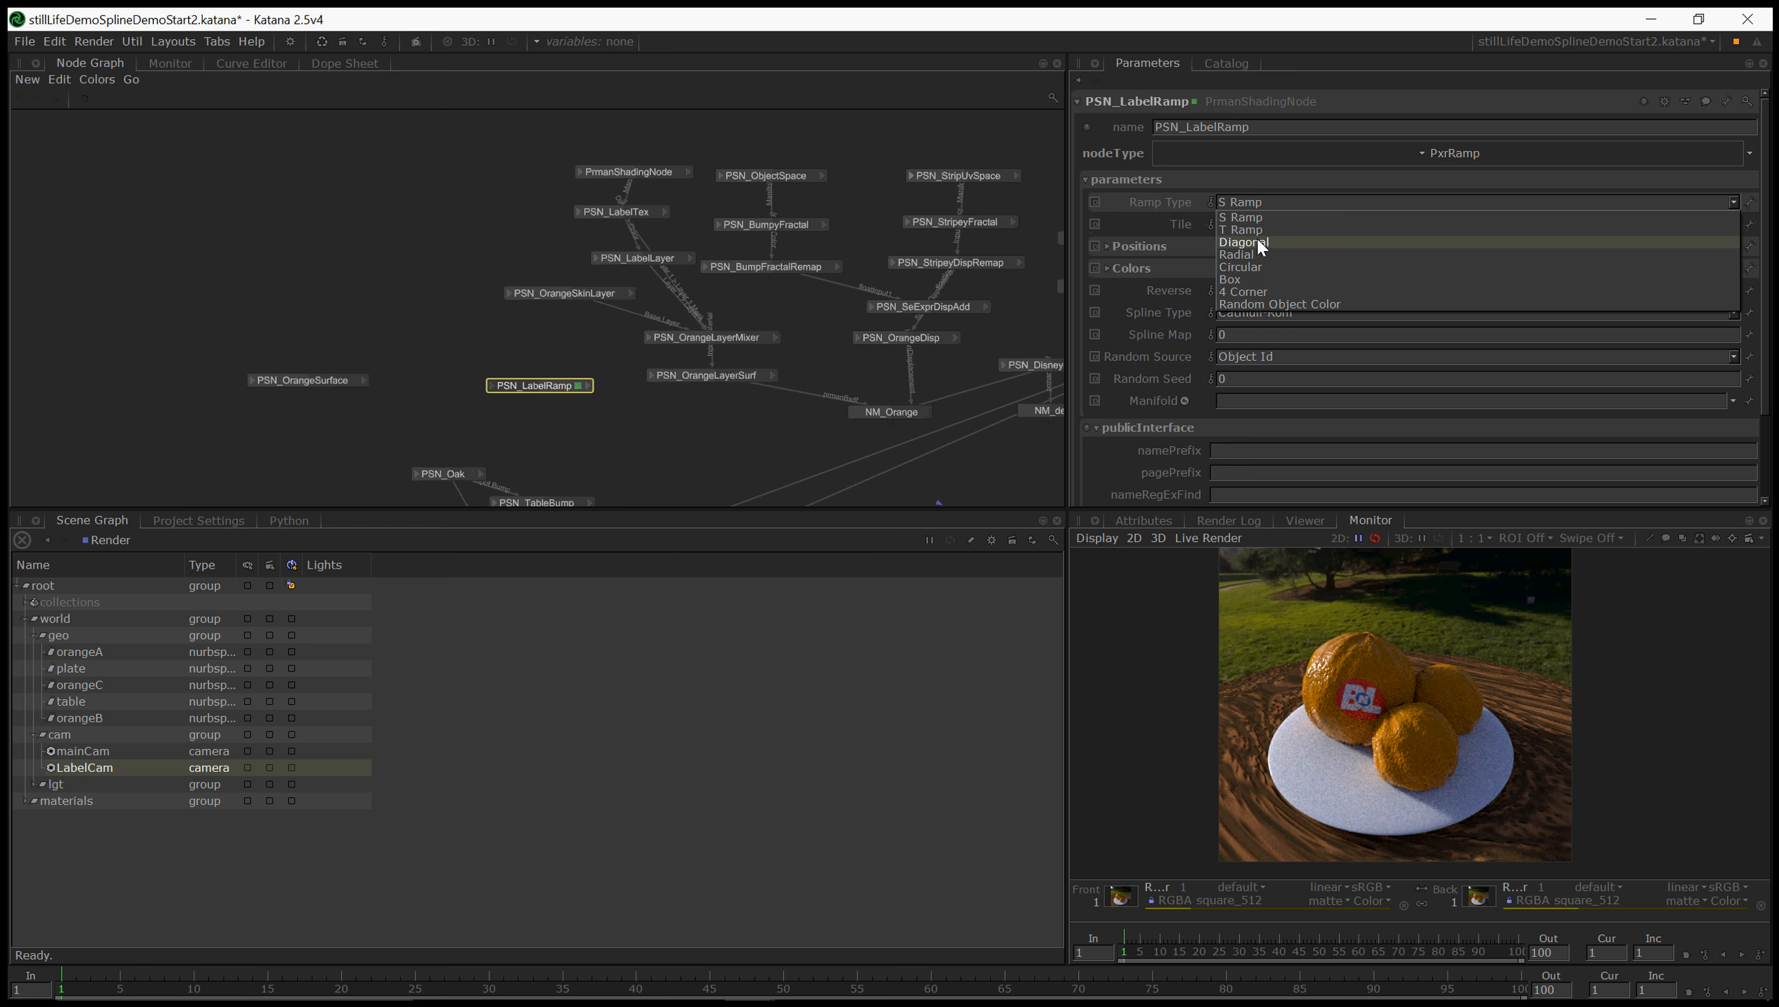
{"action": "left_click", "coordinate": [1257, 265]}
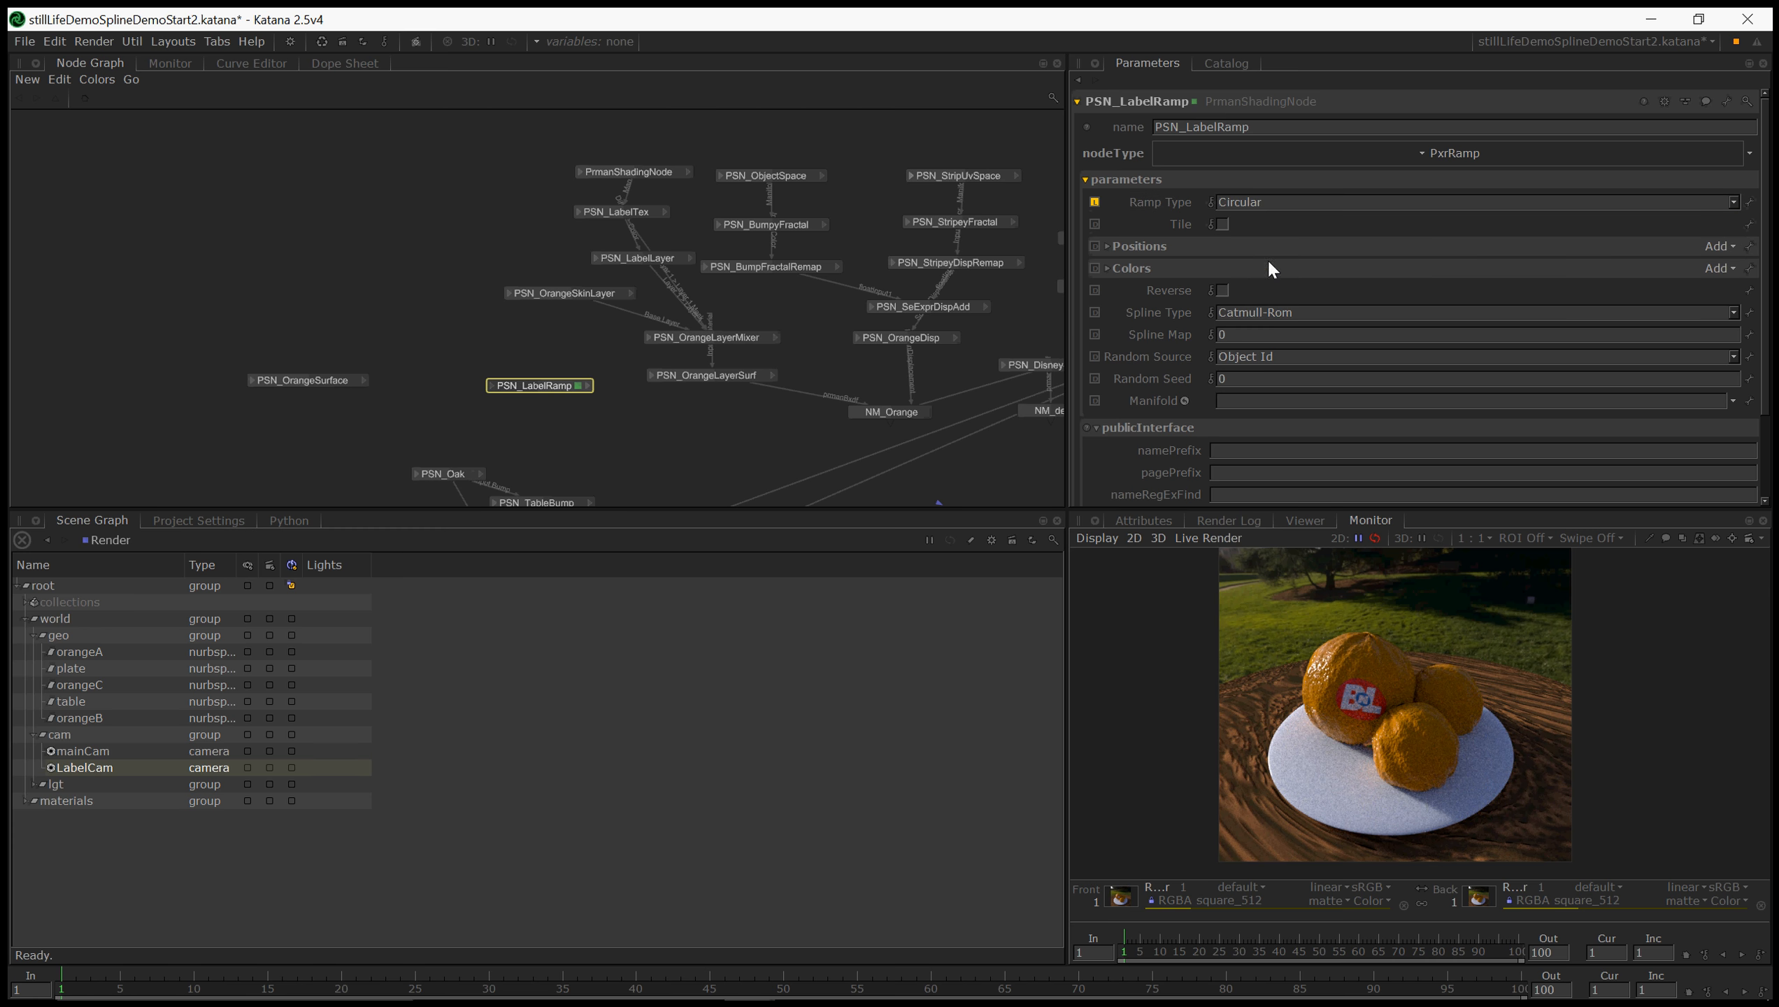
- Expand PSN_LabelRamp's Positions and Colors lists and add a new entry to each
{"action": "left_click", "coordinate": [1140, 247]}
{"action": "left_click", "coordinate": [1147, 308]}
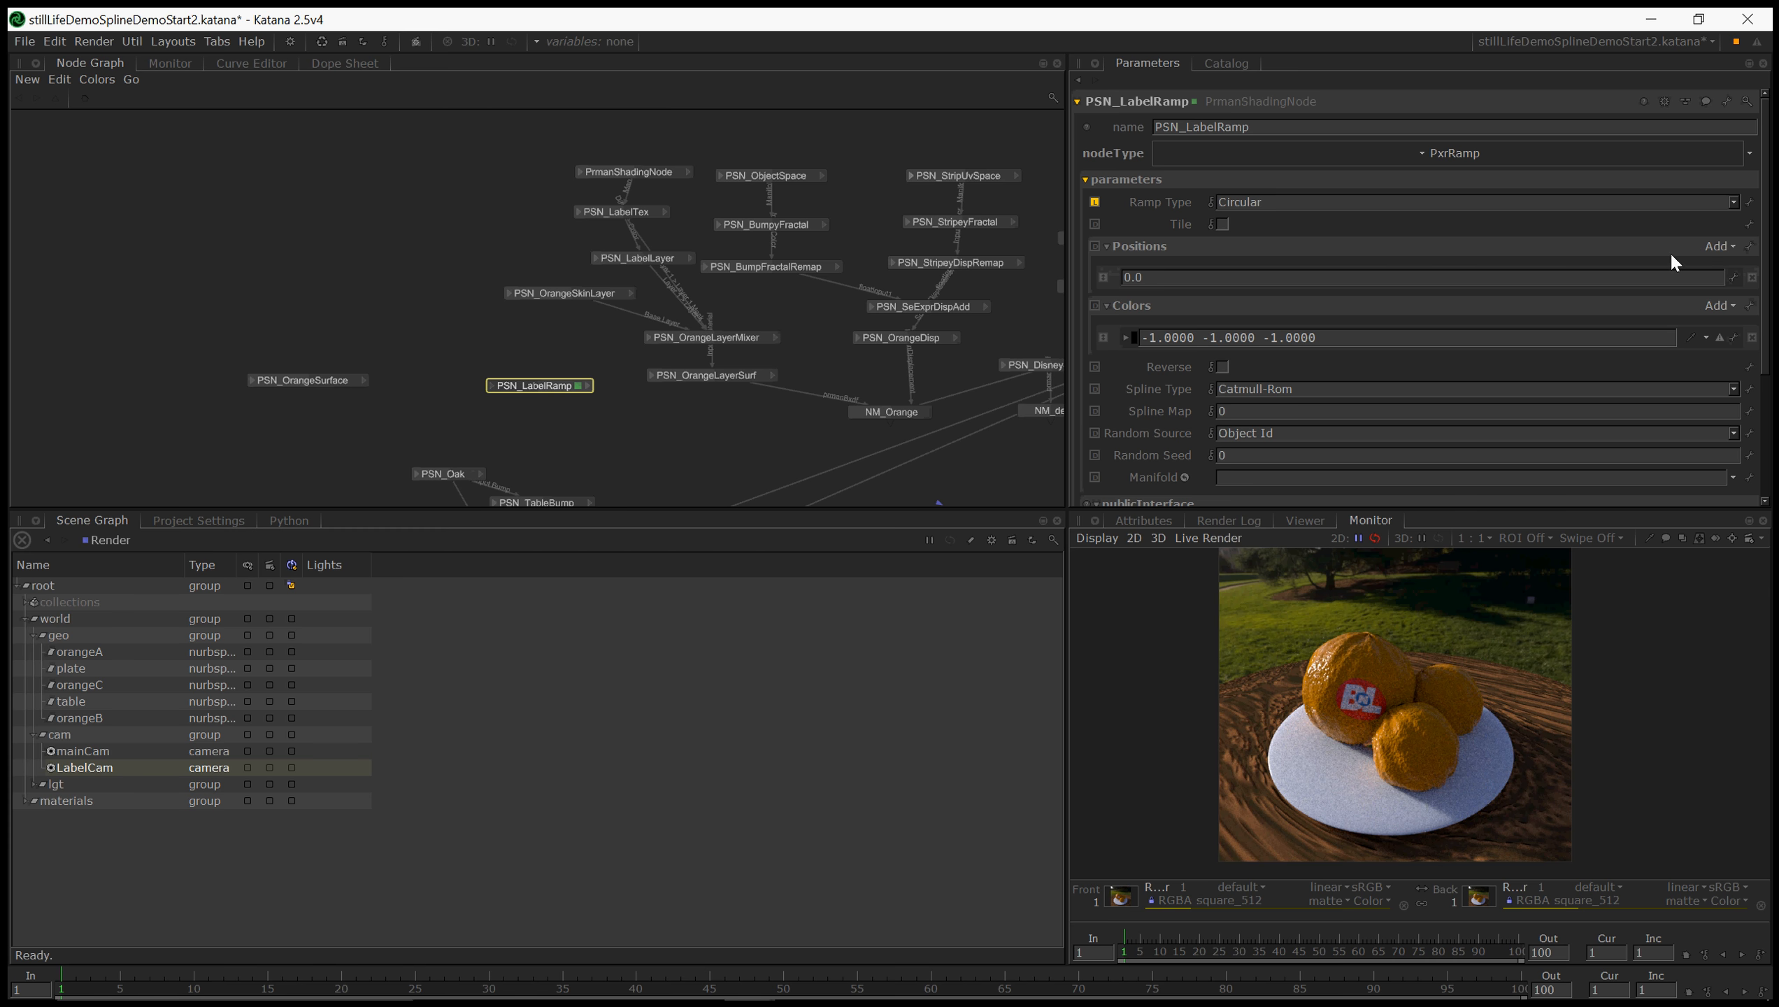
{"action": "left_click", "coordinate": [1724, 264]}
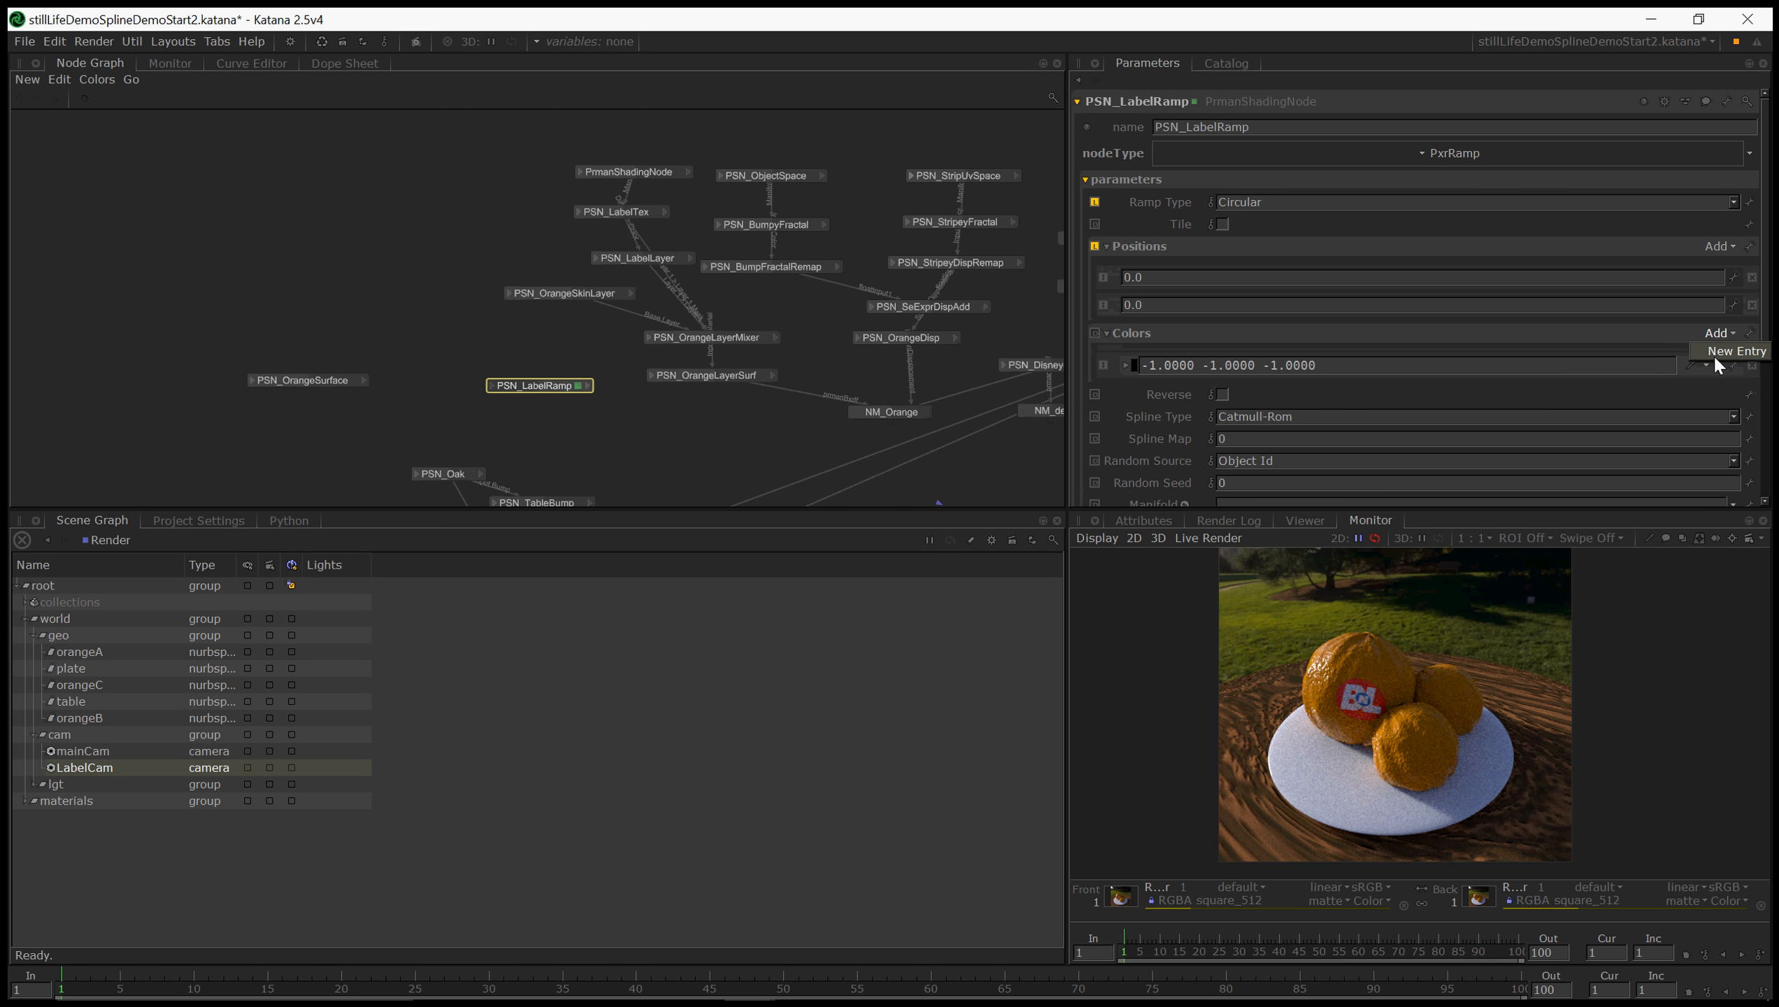
{"action": "left_click", "coordinate": [1713, 354]}
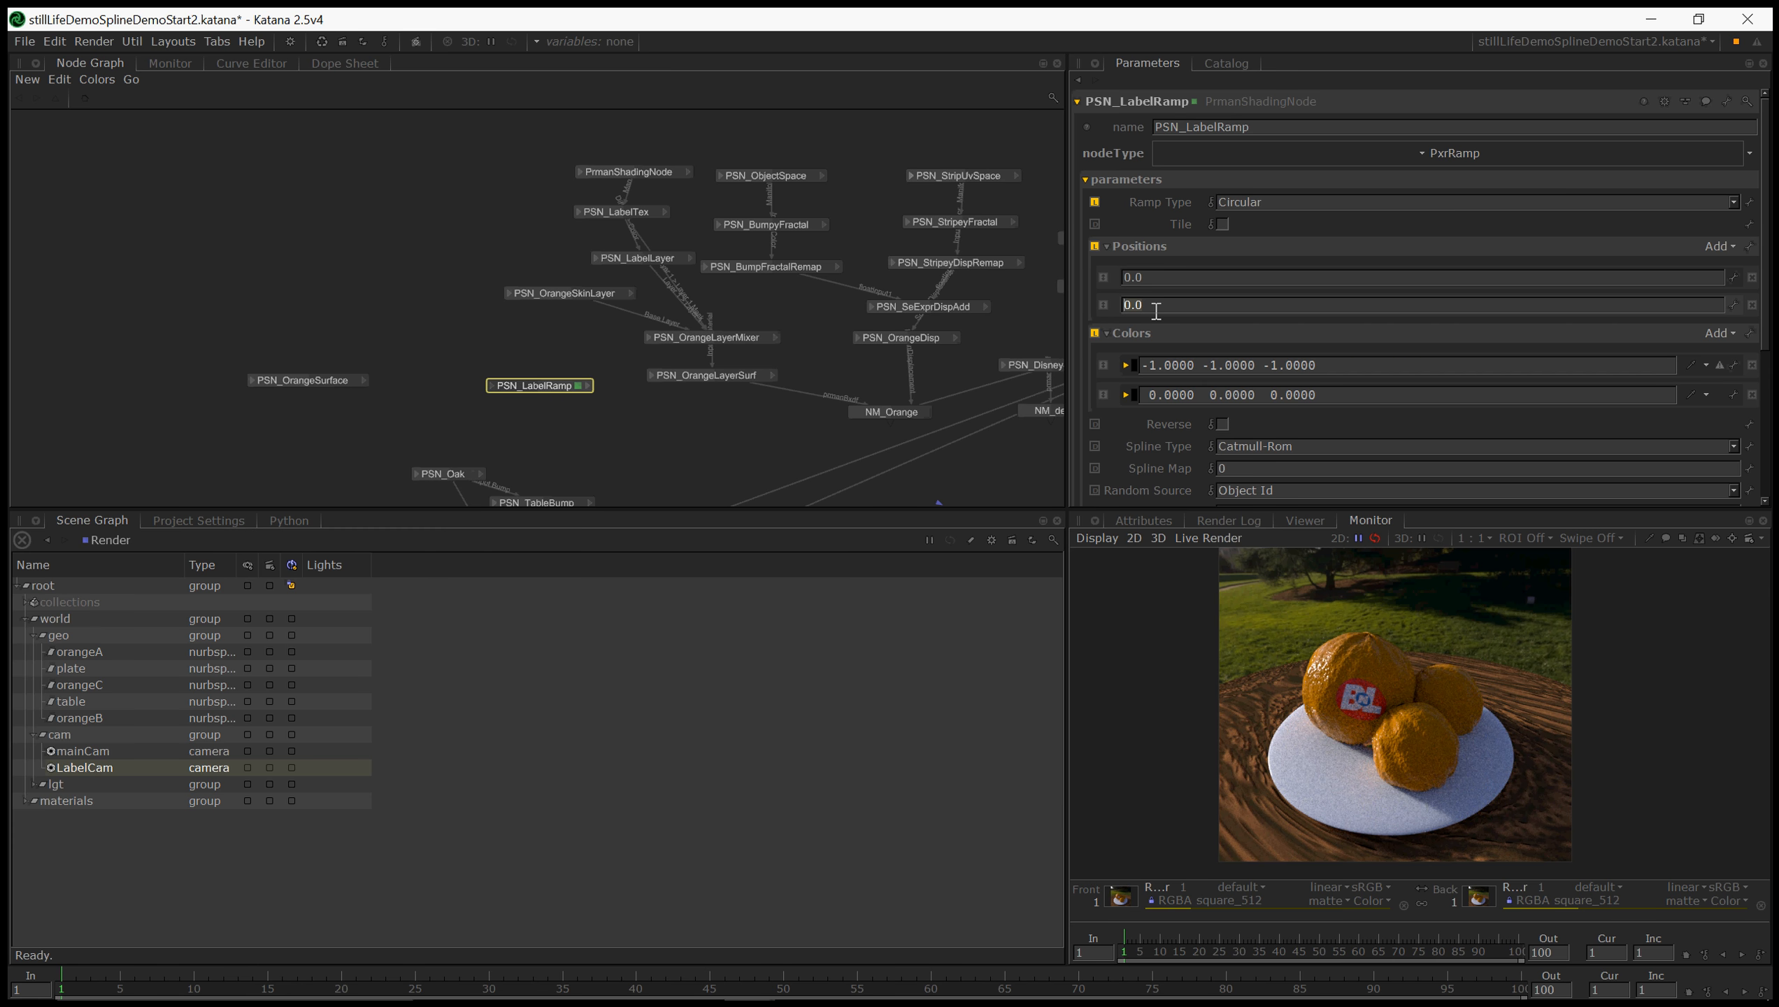
- Set the second entry in PSN_LabelRamp's Positions list to 1.0
{"action": "type", "text": "1"}
{"action": "key", "text": "Return"}
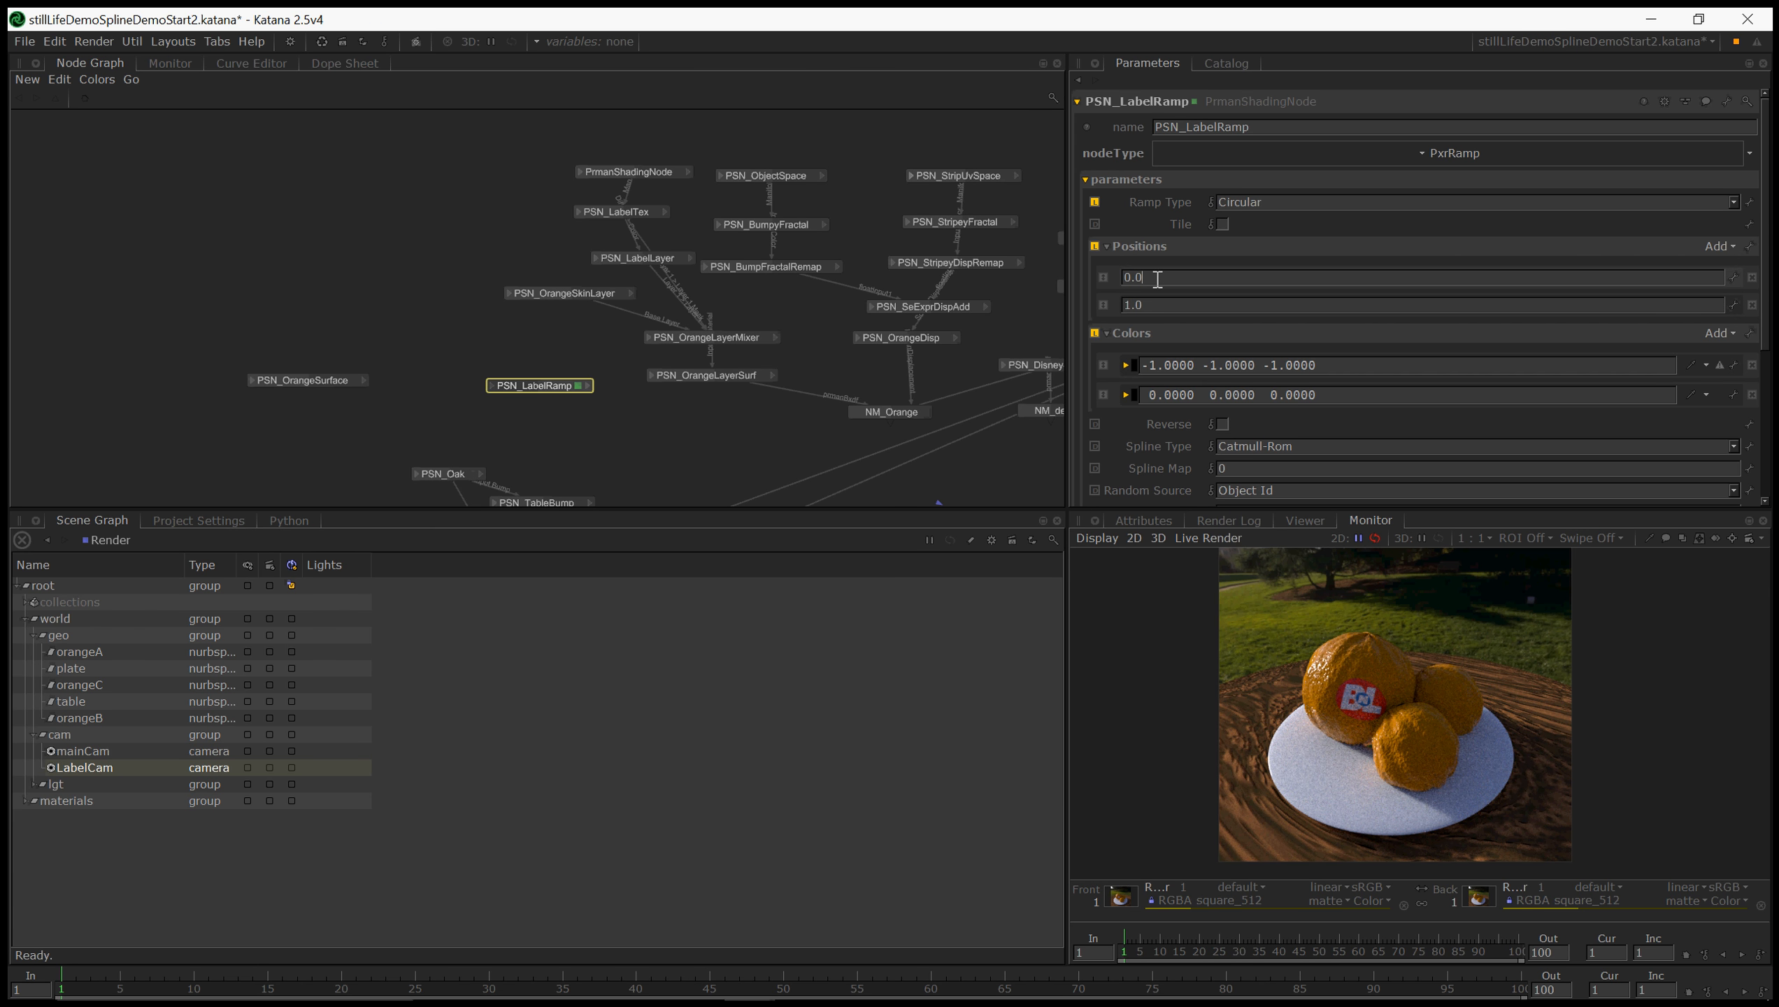
{"action": "left_click", "coordinate": [1135, 364]}
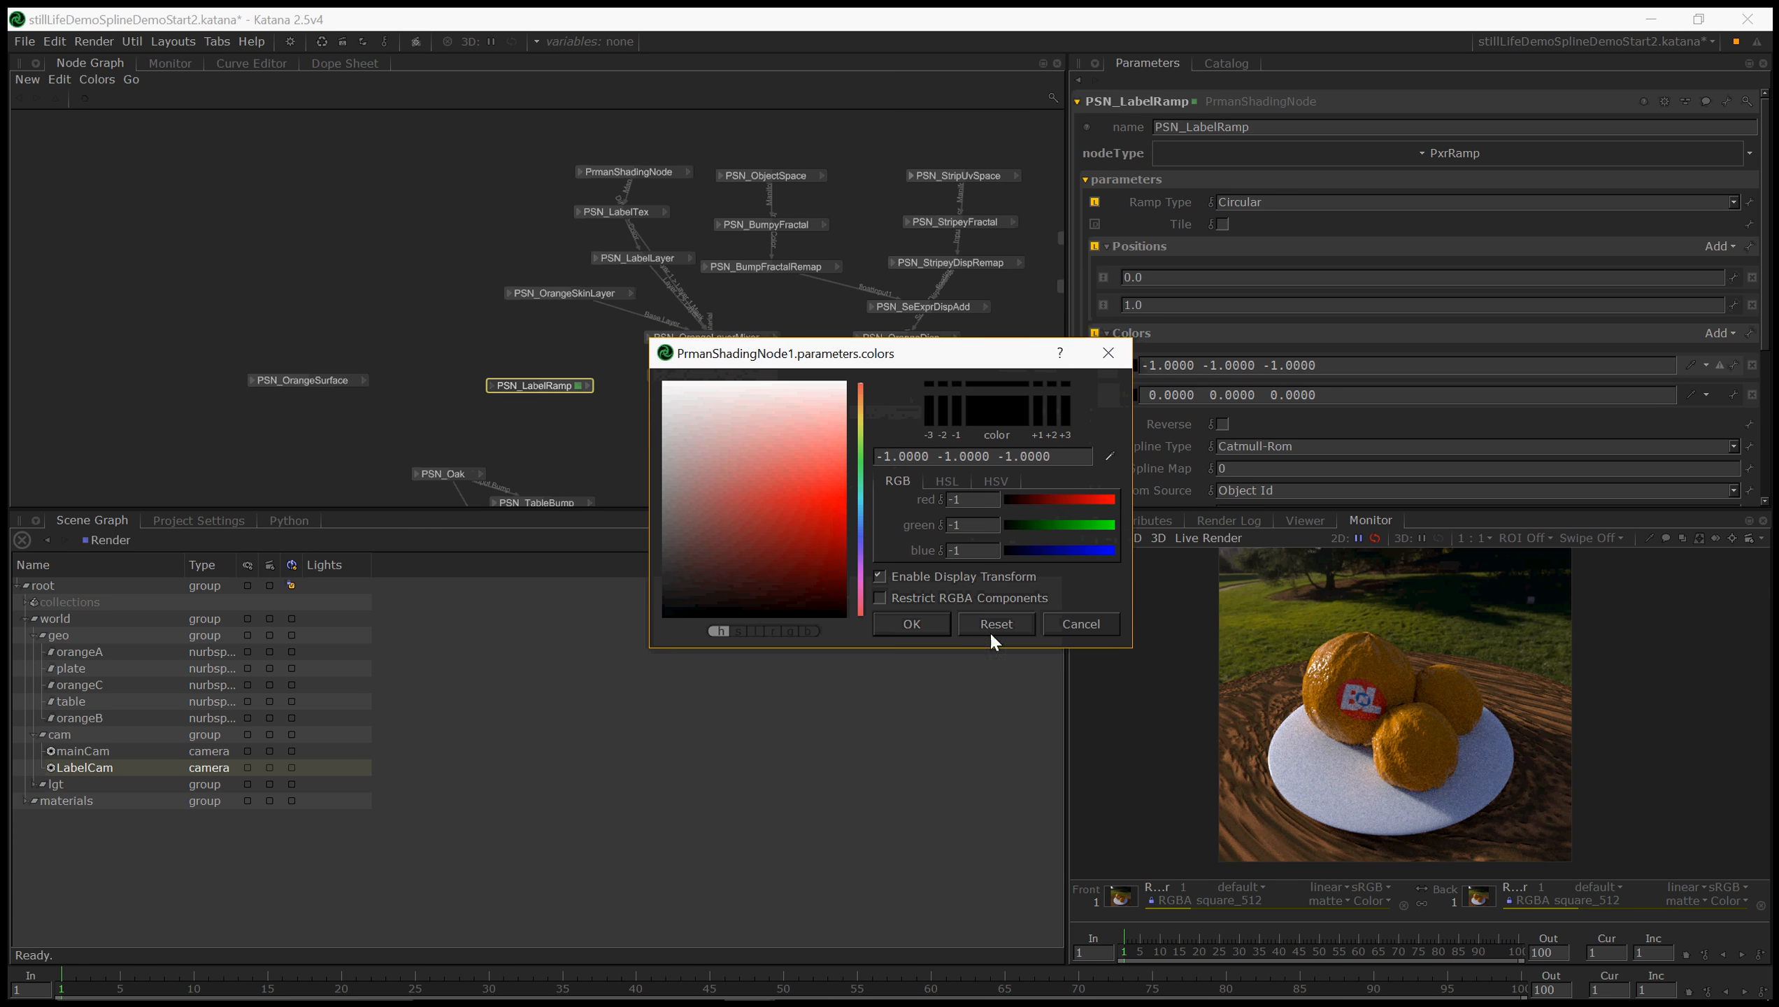
{"action": "left_click", "coordinate": [1081, 625]}
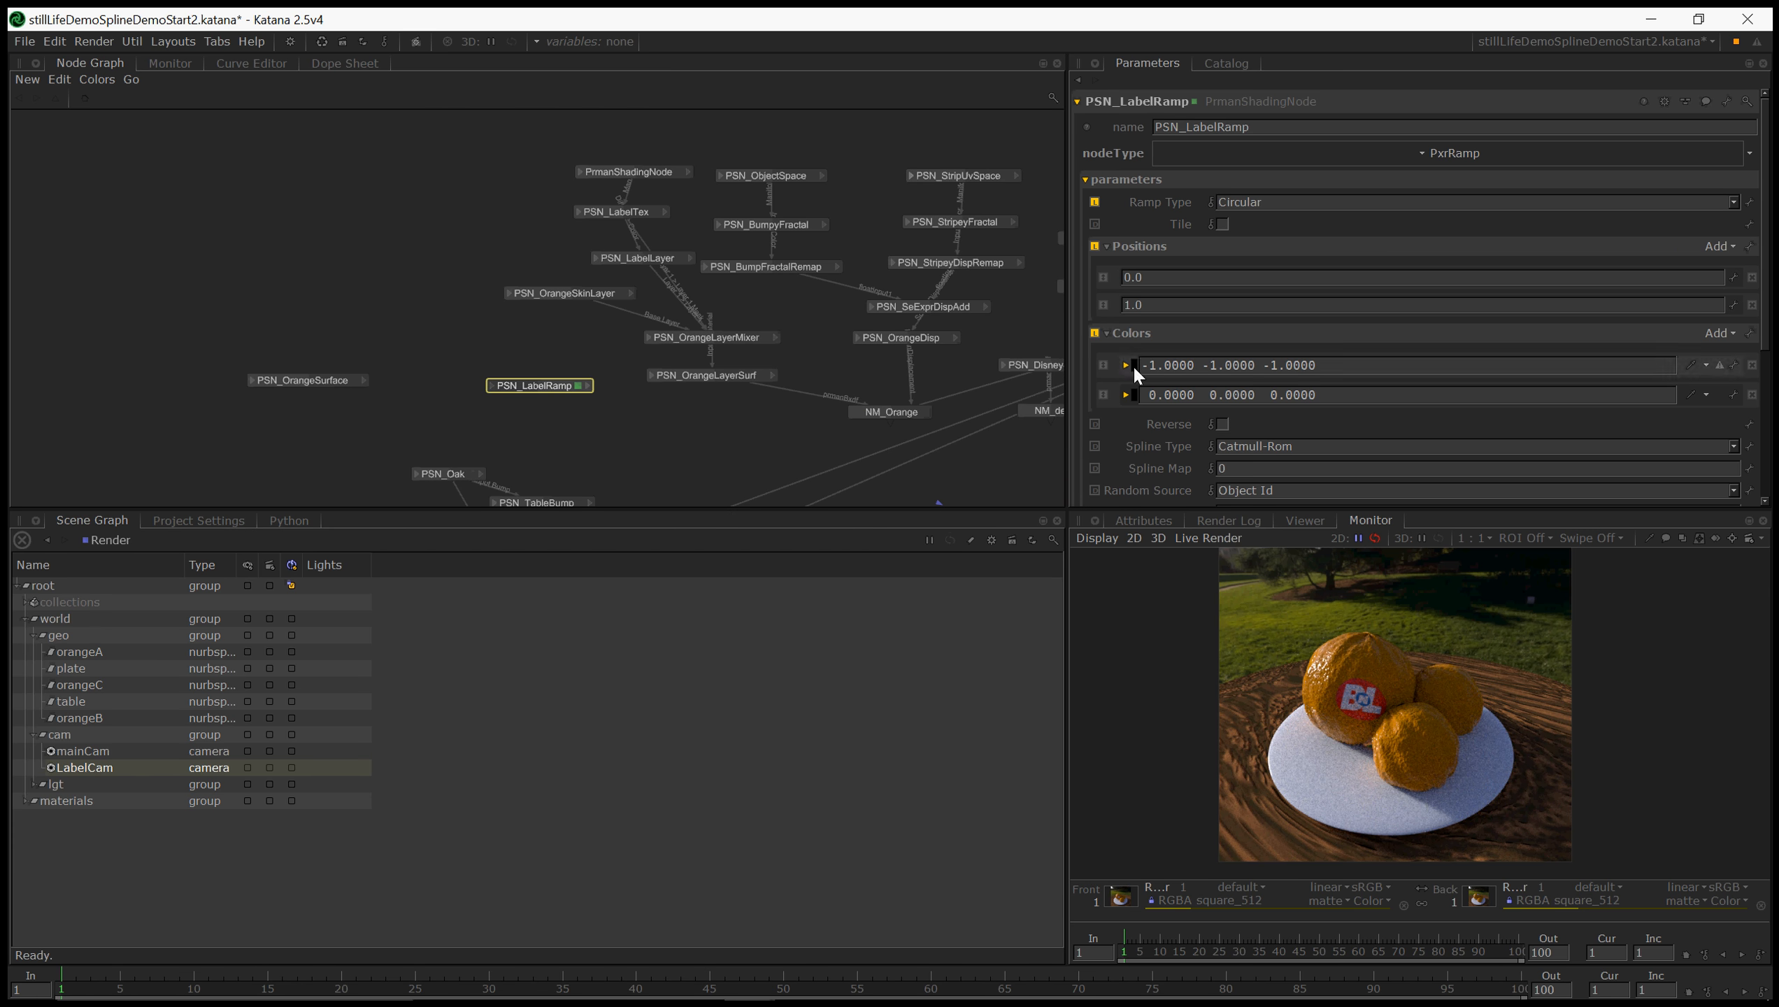
- Copy PSN_OrangeSkinLayer's diffuse color 0.7114 0.2631 0.0000 into the second Colors entry of PSN_LabelRamp
{"action": "double_click", "coordinate": [564, 292]}
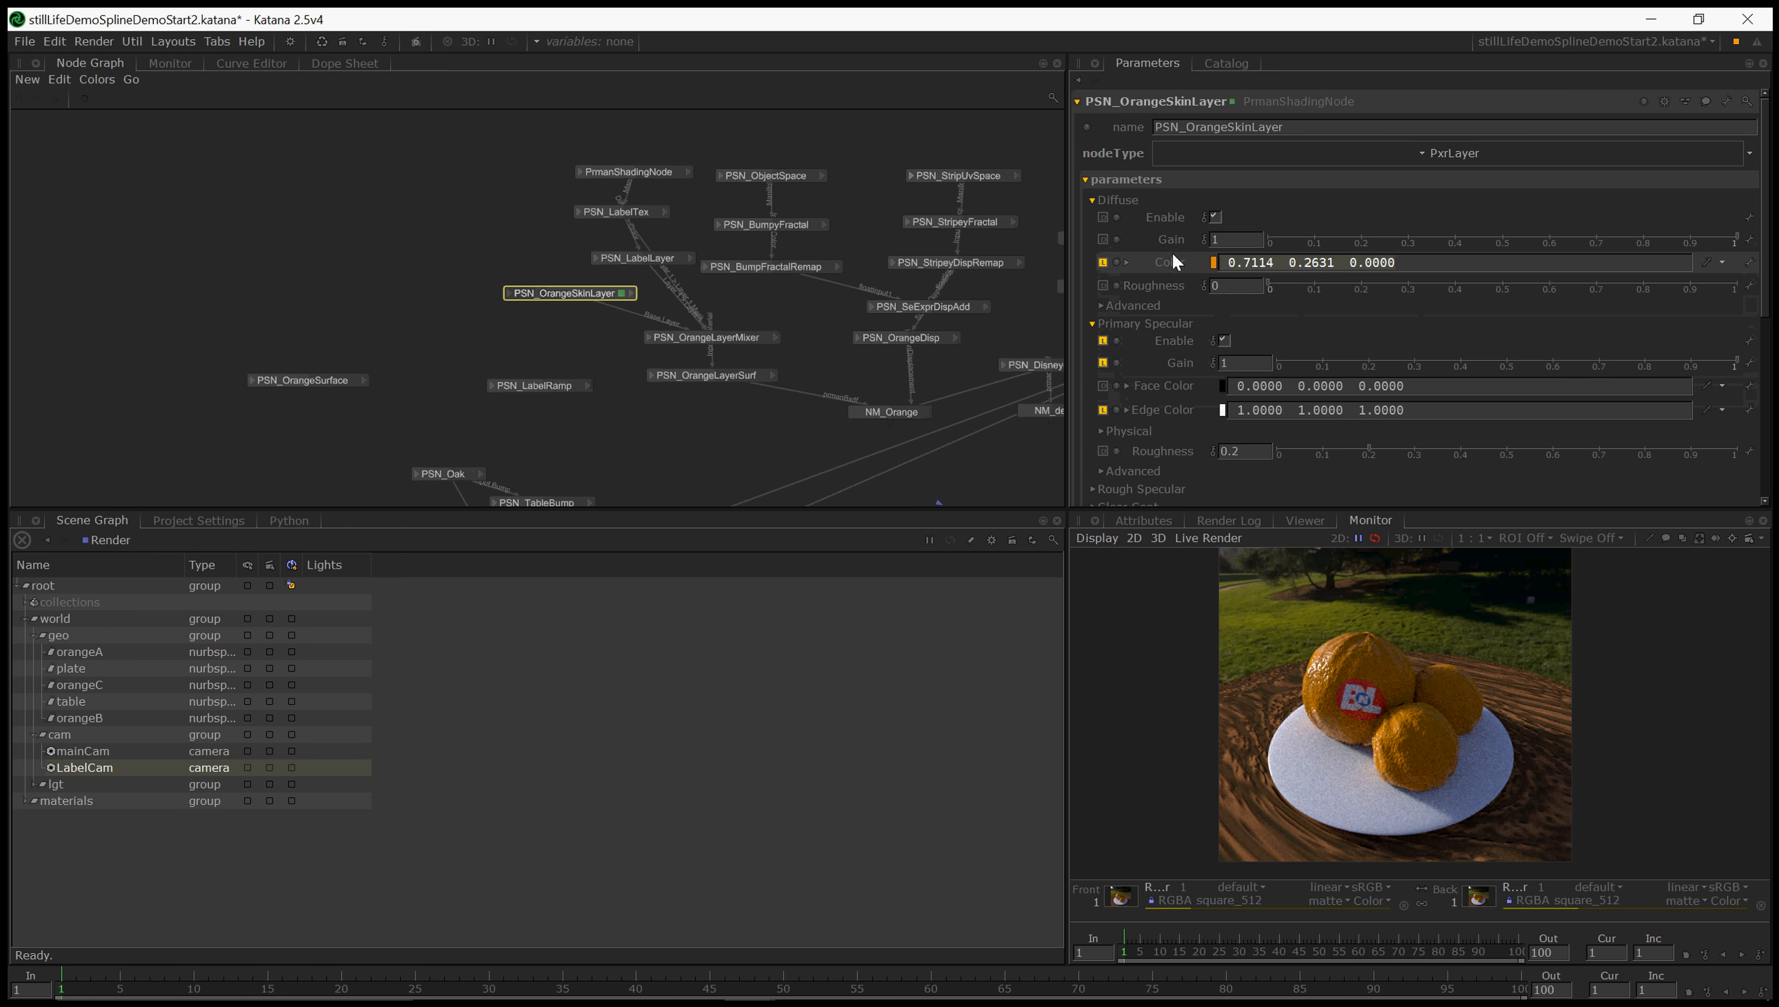
{"action": "left_click", "coordinate": [531, 389]}
{"action": "double_click", "coordinate": [528, 389]}
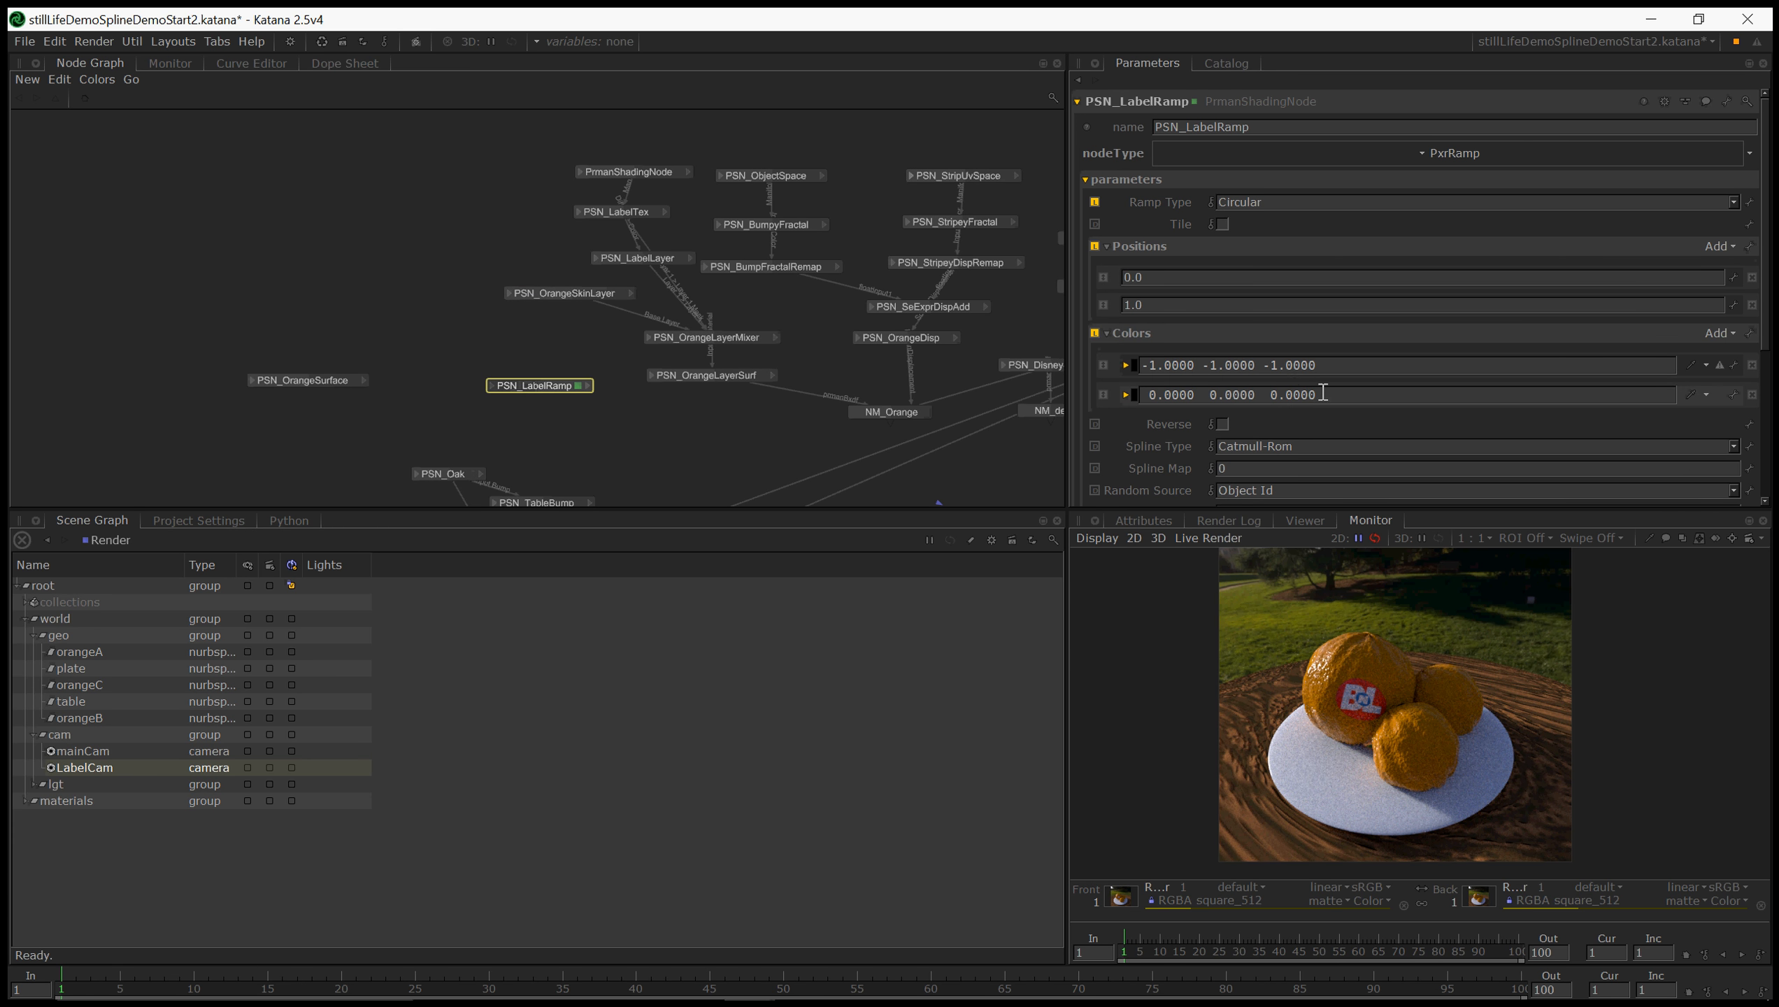
{"action": "type", "text": "0.7114  0.2631  0.0000"}
- Set PSN_LabelRamp's first Colors entry to a muted green of 0.2004 0.4005 0.1196, starting from the same orange
{"action": "left_click", "coordinate": [1331, 372]}
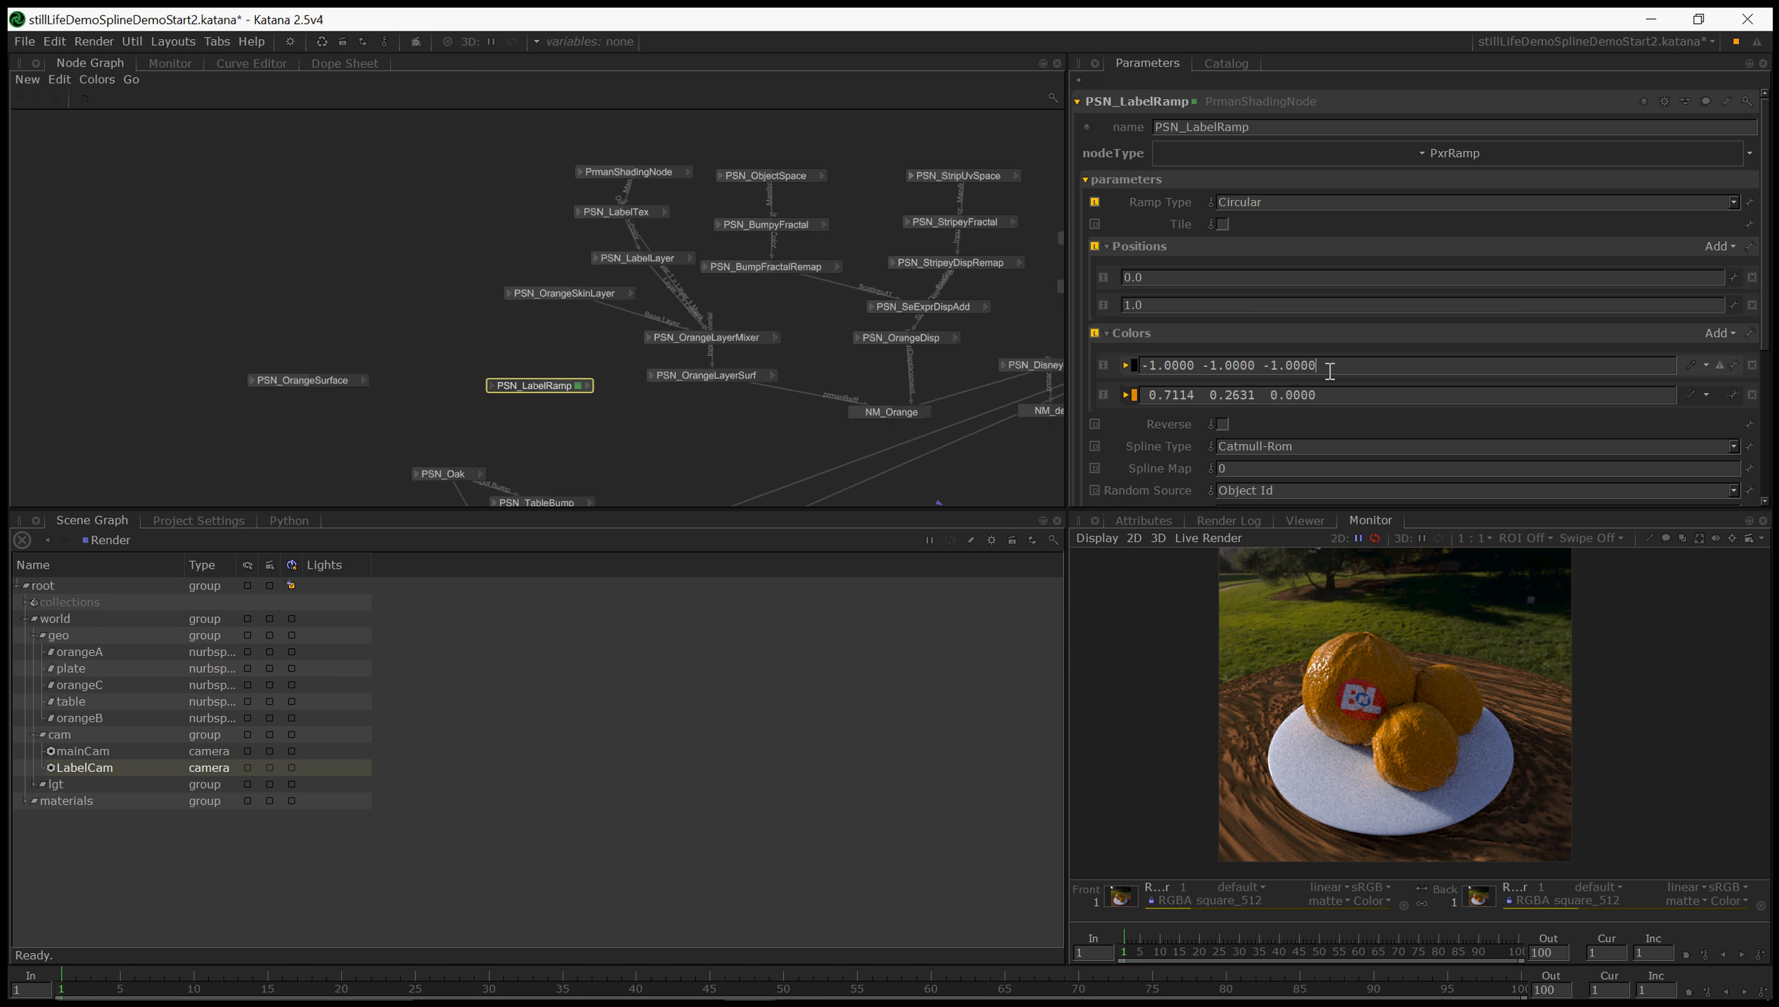
{"action": "left_click_drag", "start_coordinate": [1331, 367], "coordinate": [1128, 365]}
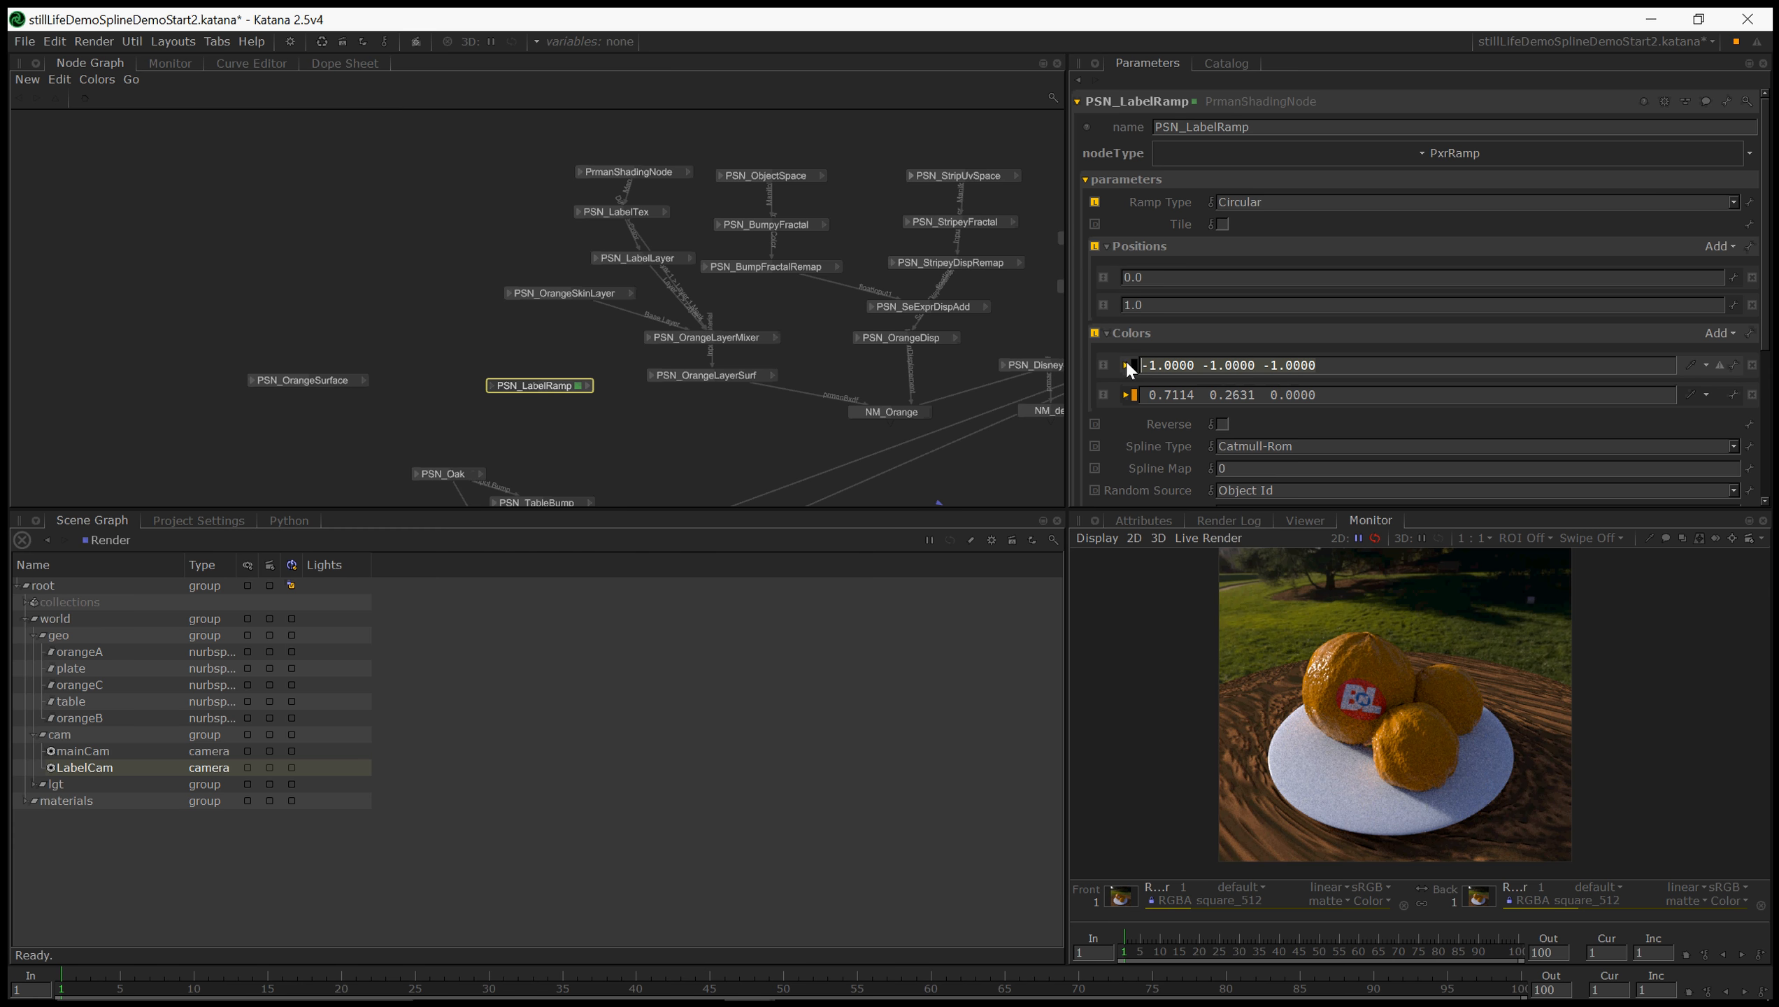
{"action": "type", "text": "0.7114 0.2631 0.0000"}
{"action": "left_click", "coordinate": [1134, 366]}
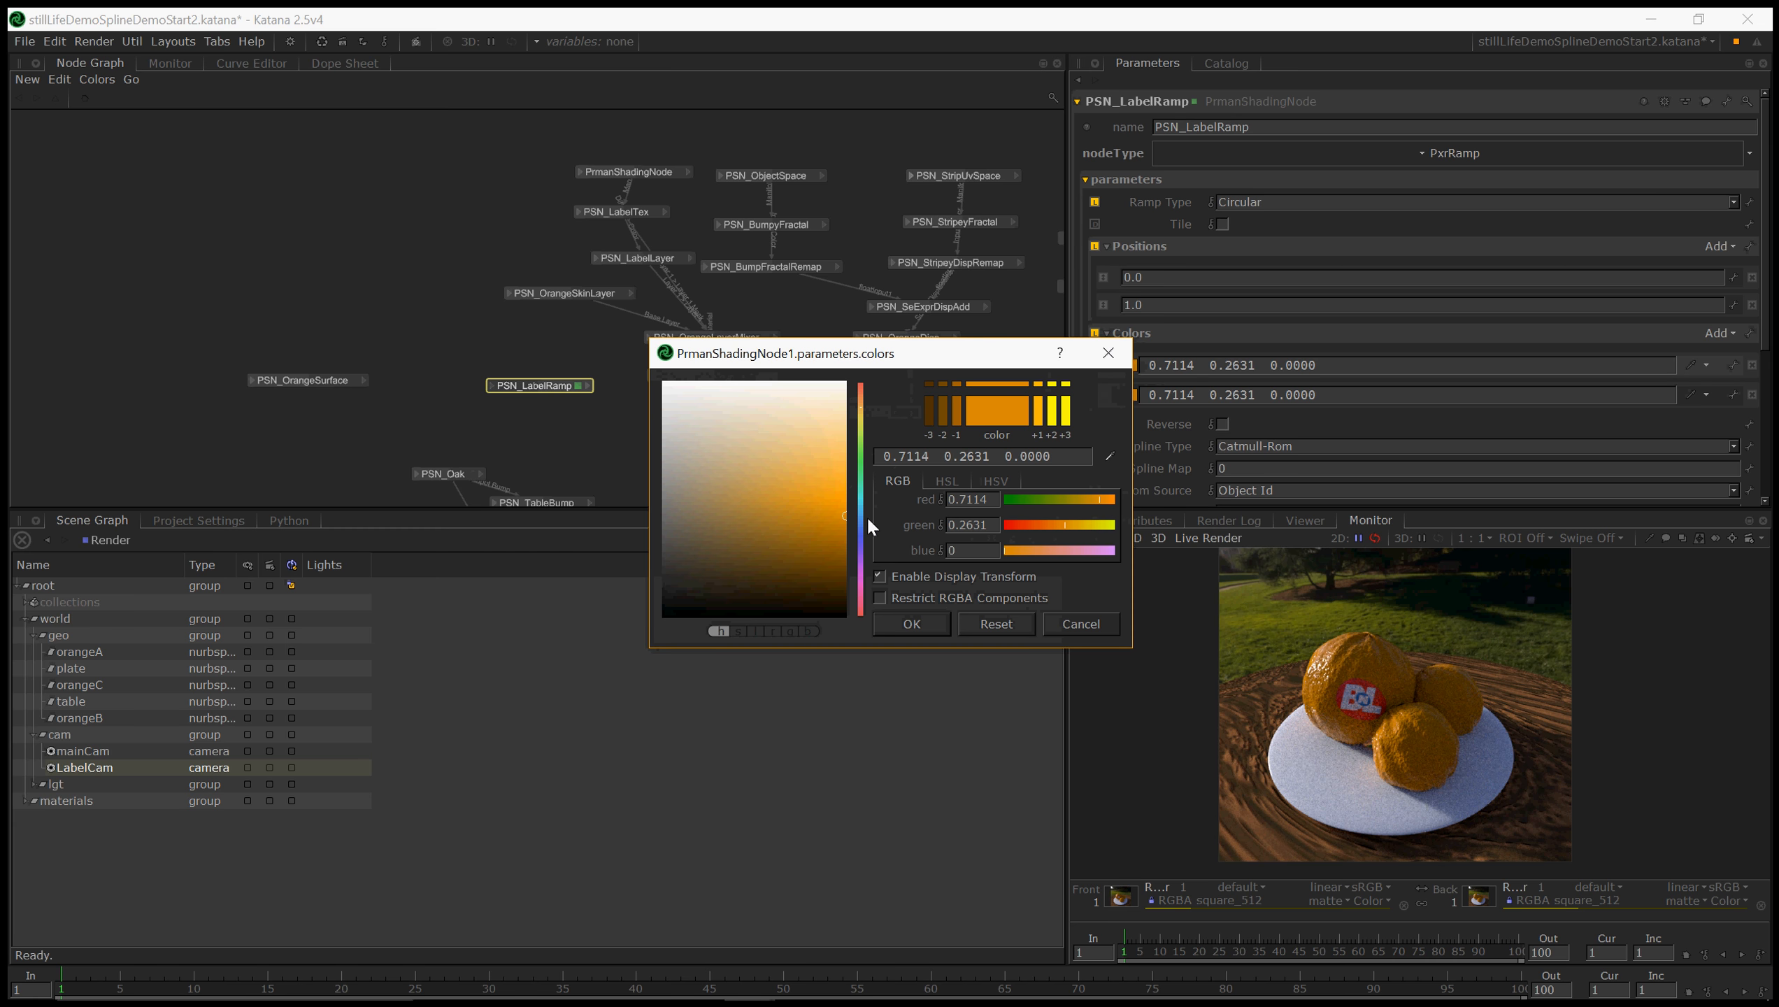
{"action": "left_click_drag", "start_coordinate": [861, 413], "coordinate": [863, 447]}
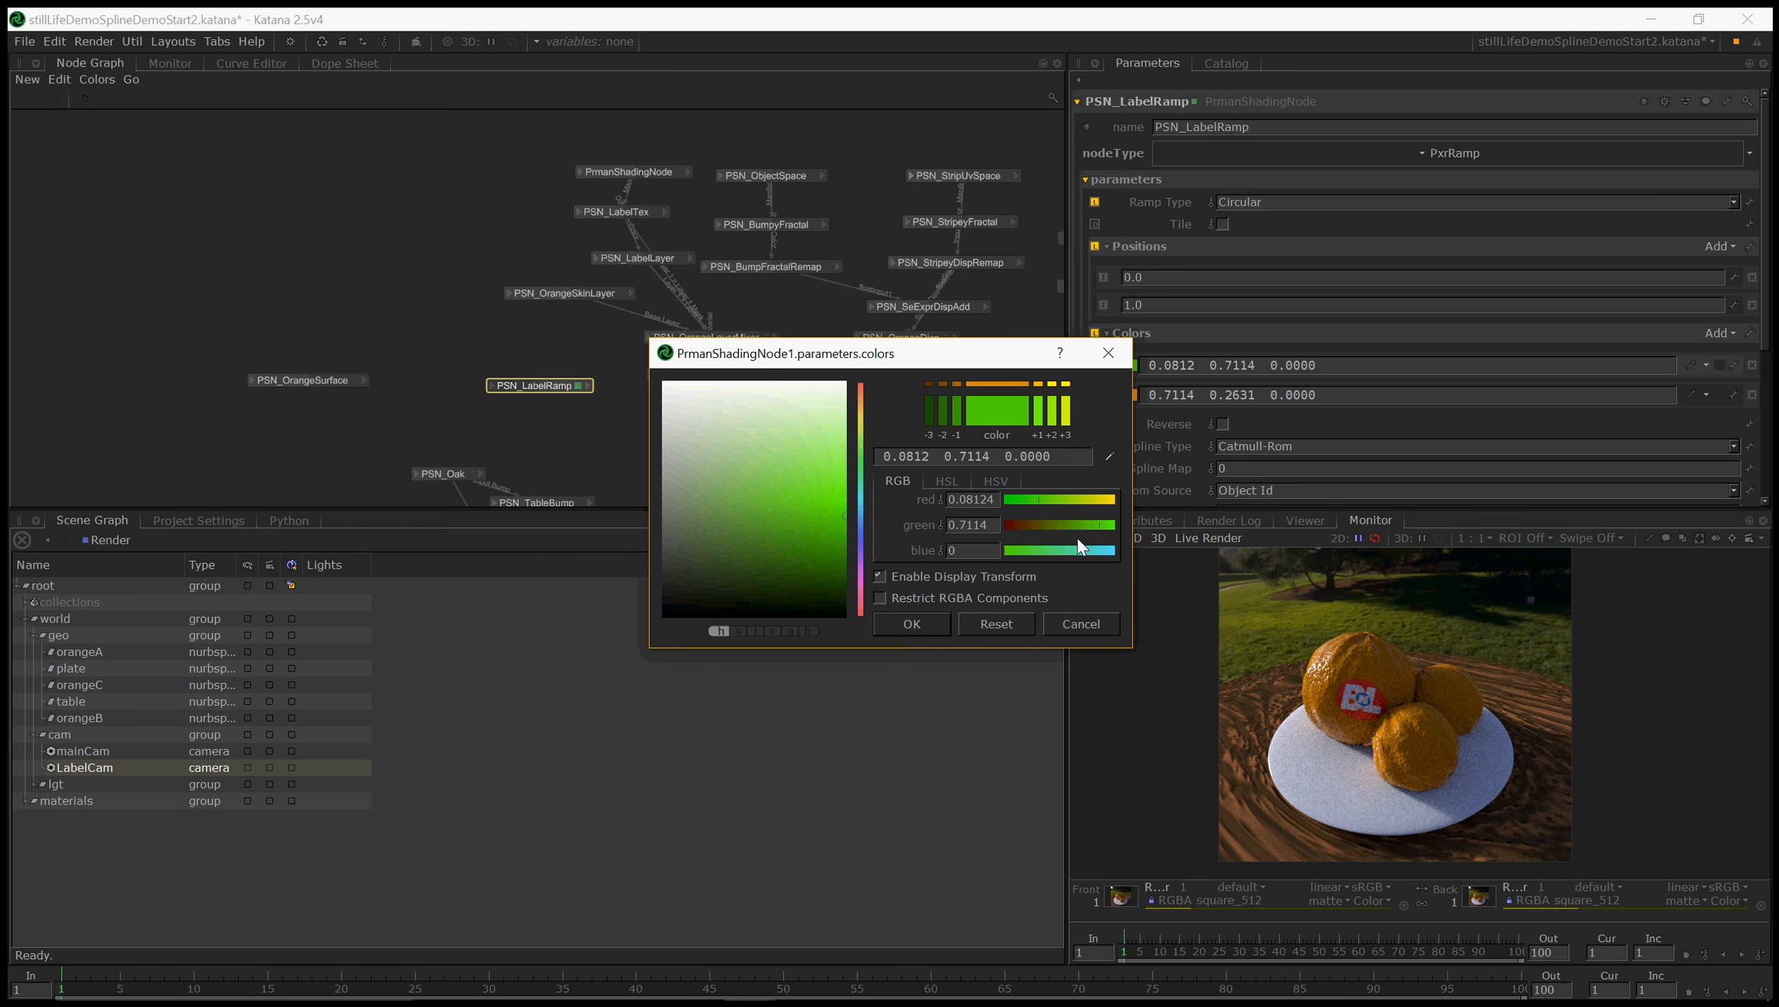
{"action": "left_click", "coordinate": [950, 480]}
{"action": "mouse_move", "coordinate": [1061, 538]}
{"action": "left_mouse_down"}
{"action": "mouse_move", "coordinate": [1014, 526]}
{"action": "mouse_move", "coordinate": [1059, 554]}
{"action": "left_mouse_up"}
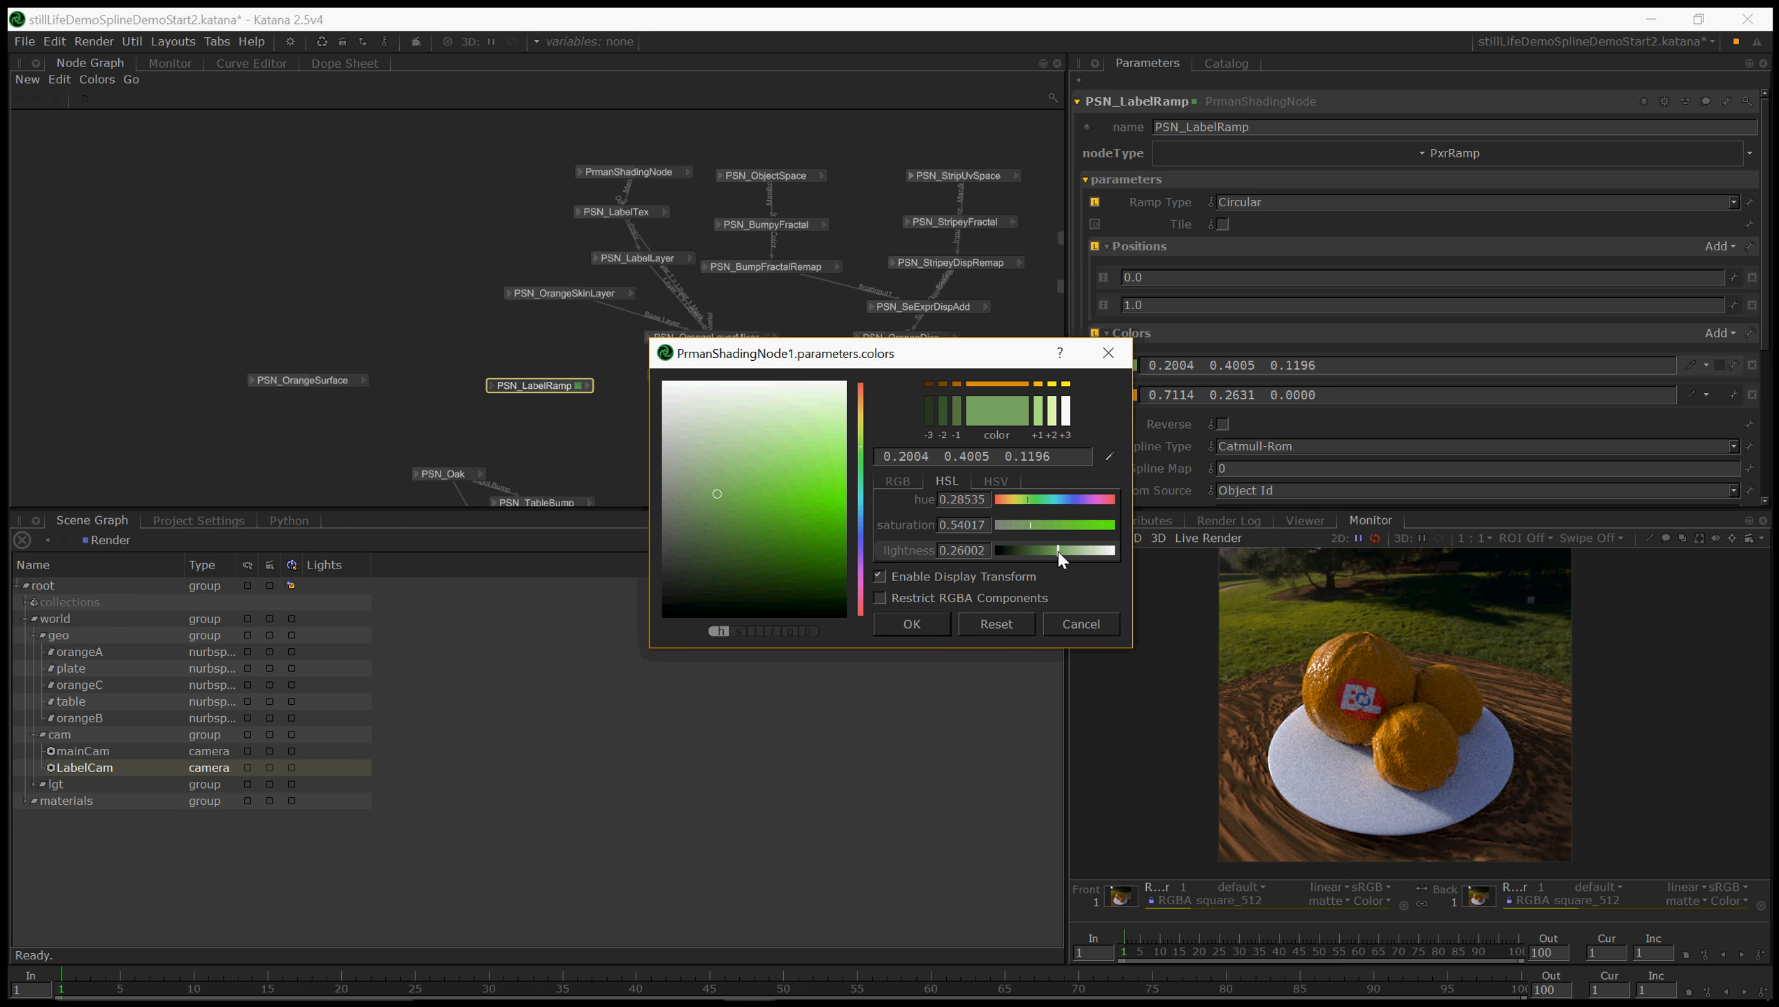
{"action": "left_click", "coordinate": [914, 618]}
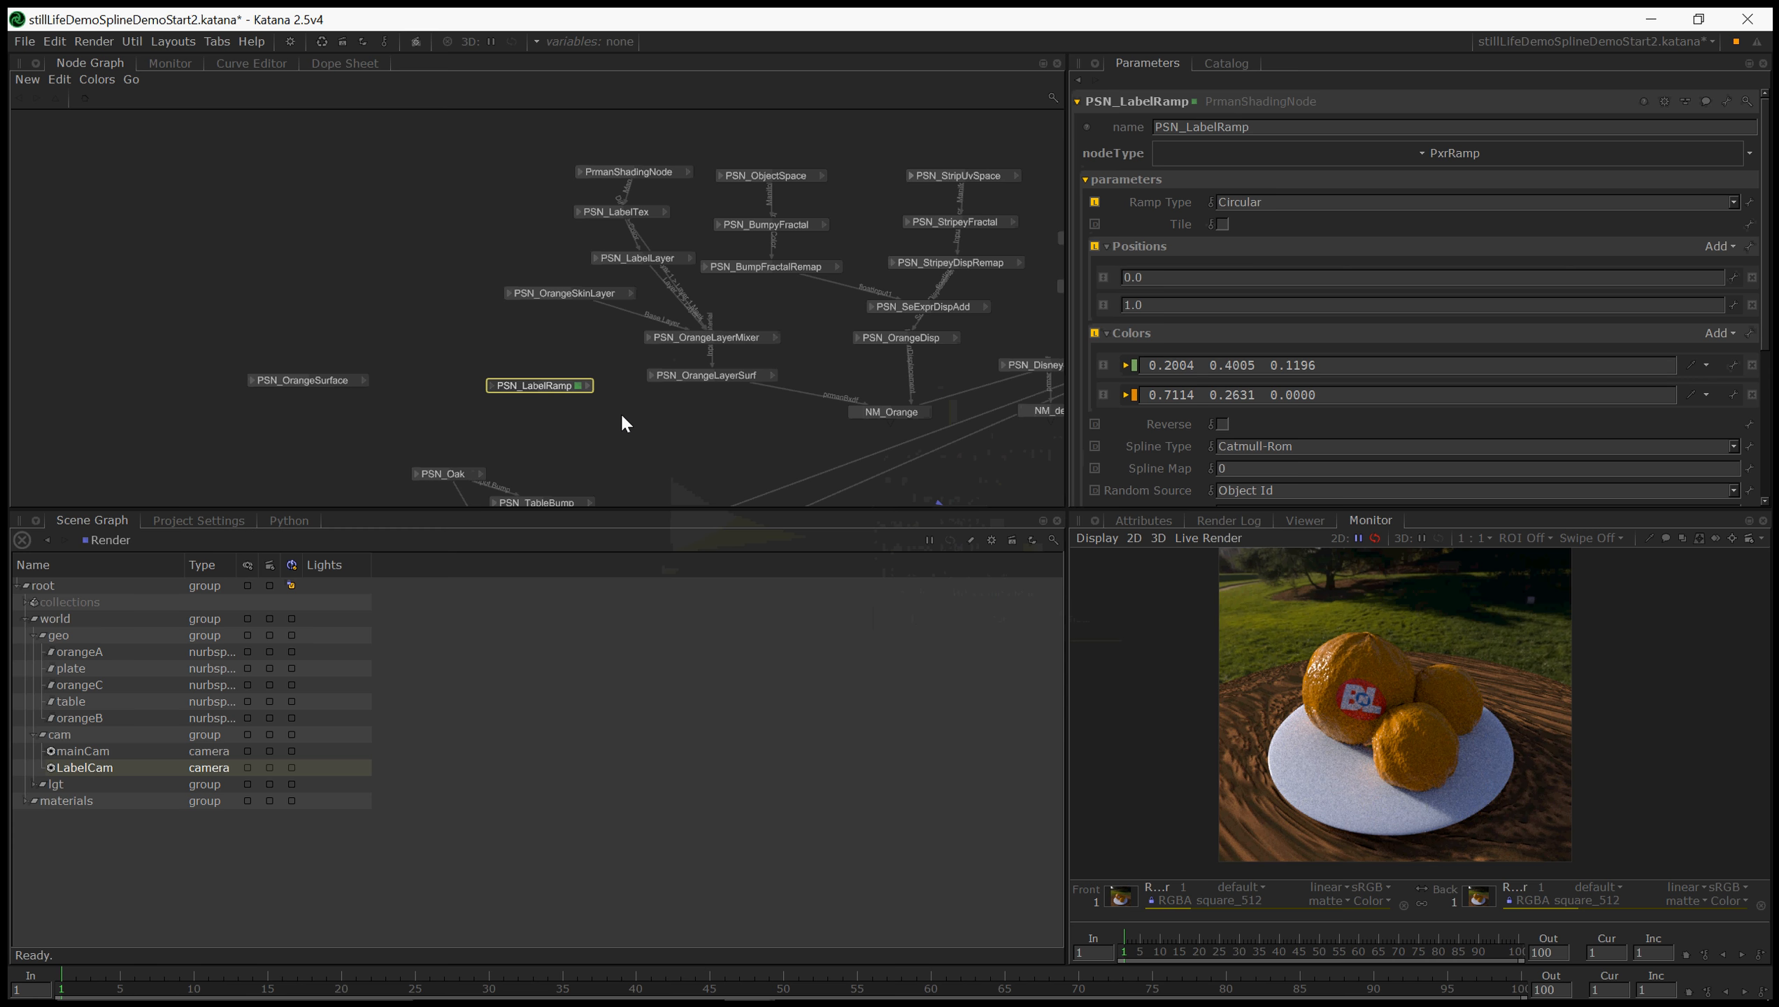
- Move the PSN_LabelRamp node up beside PSN_OrangeSkinLayer, on the side away from the layer mixer
{"action": "left_click", "coordinate": [587, 386]}
{"action": "scroll", "coordinate": [1155, 415], "scroll_direction": "down", "scroll_amount": 3}
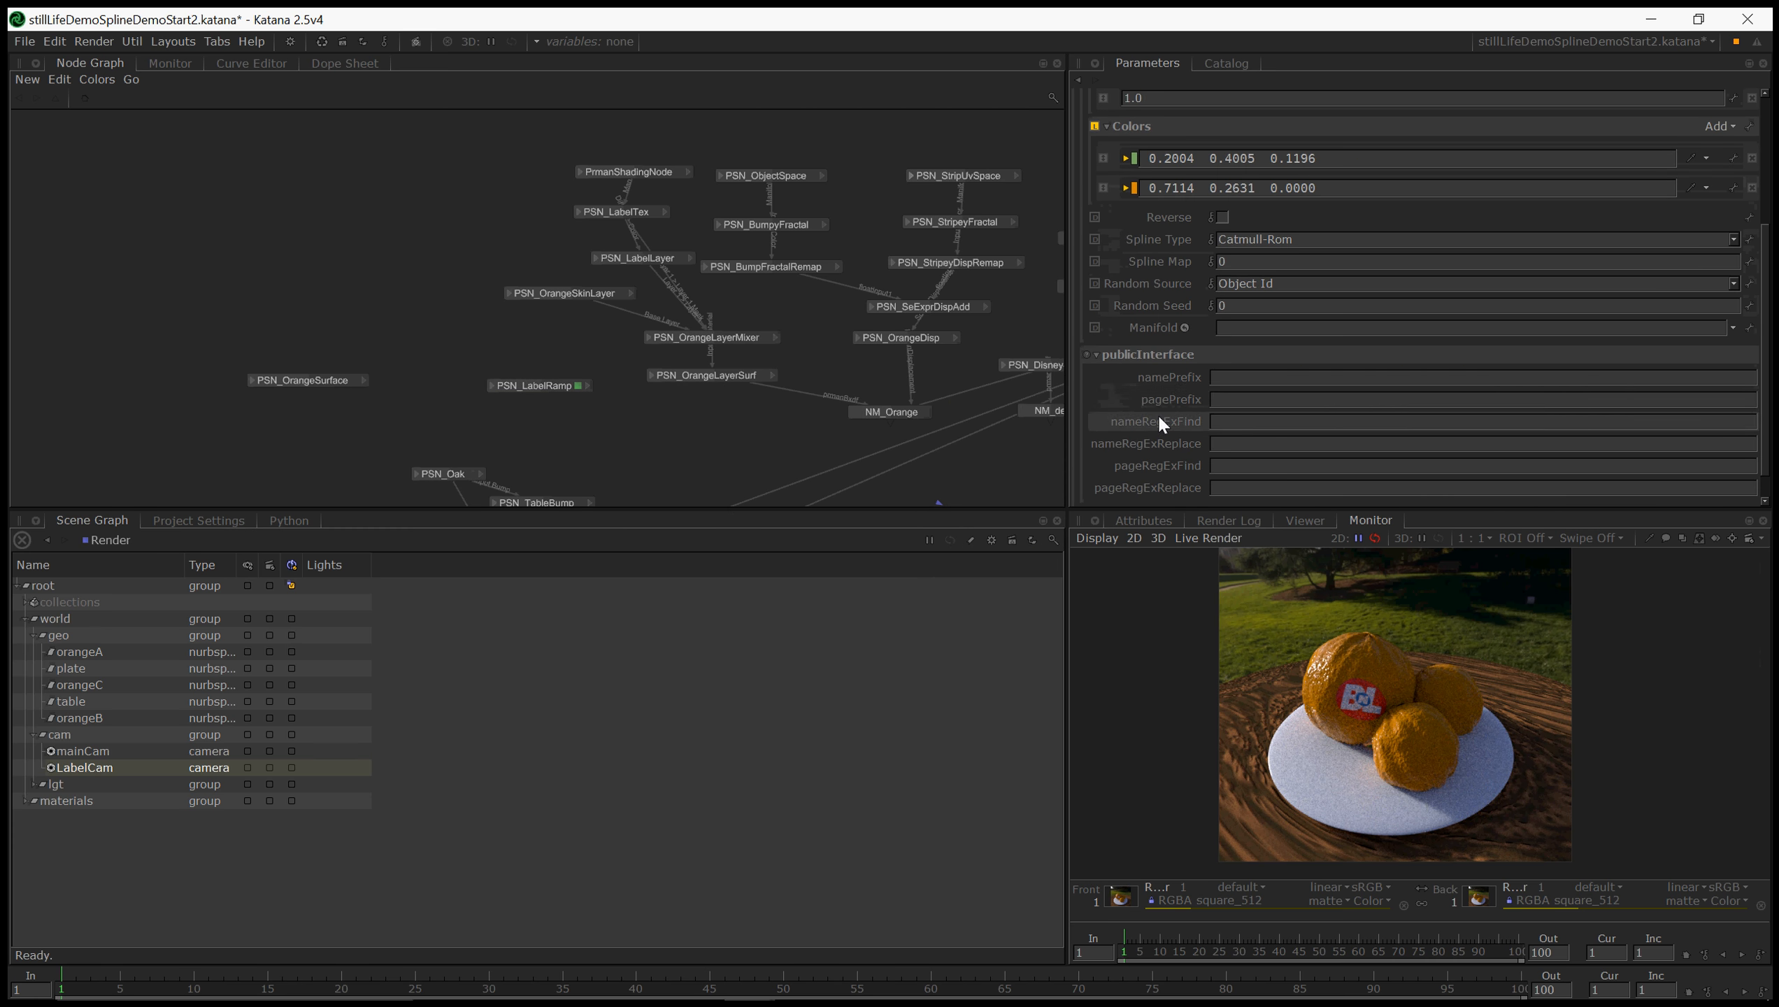
{"action": "scroll", "coordinate": [1220, 330], "scroll_direction": "up", "scroll_amount": 4}
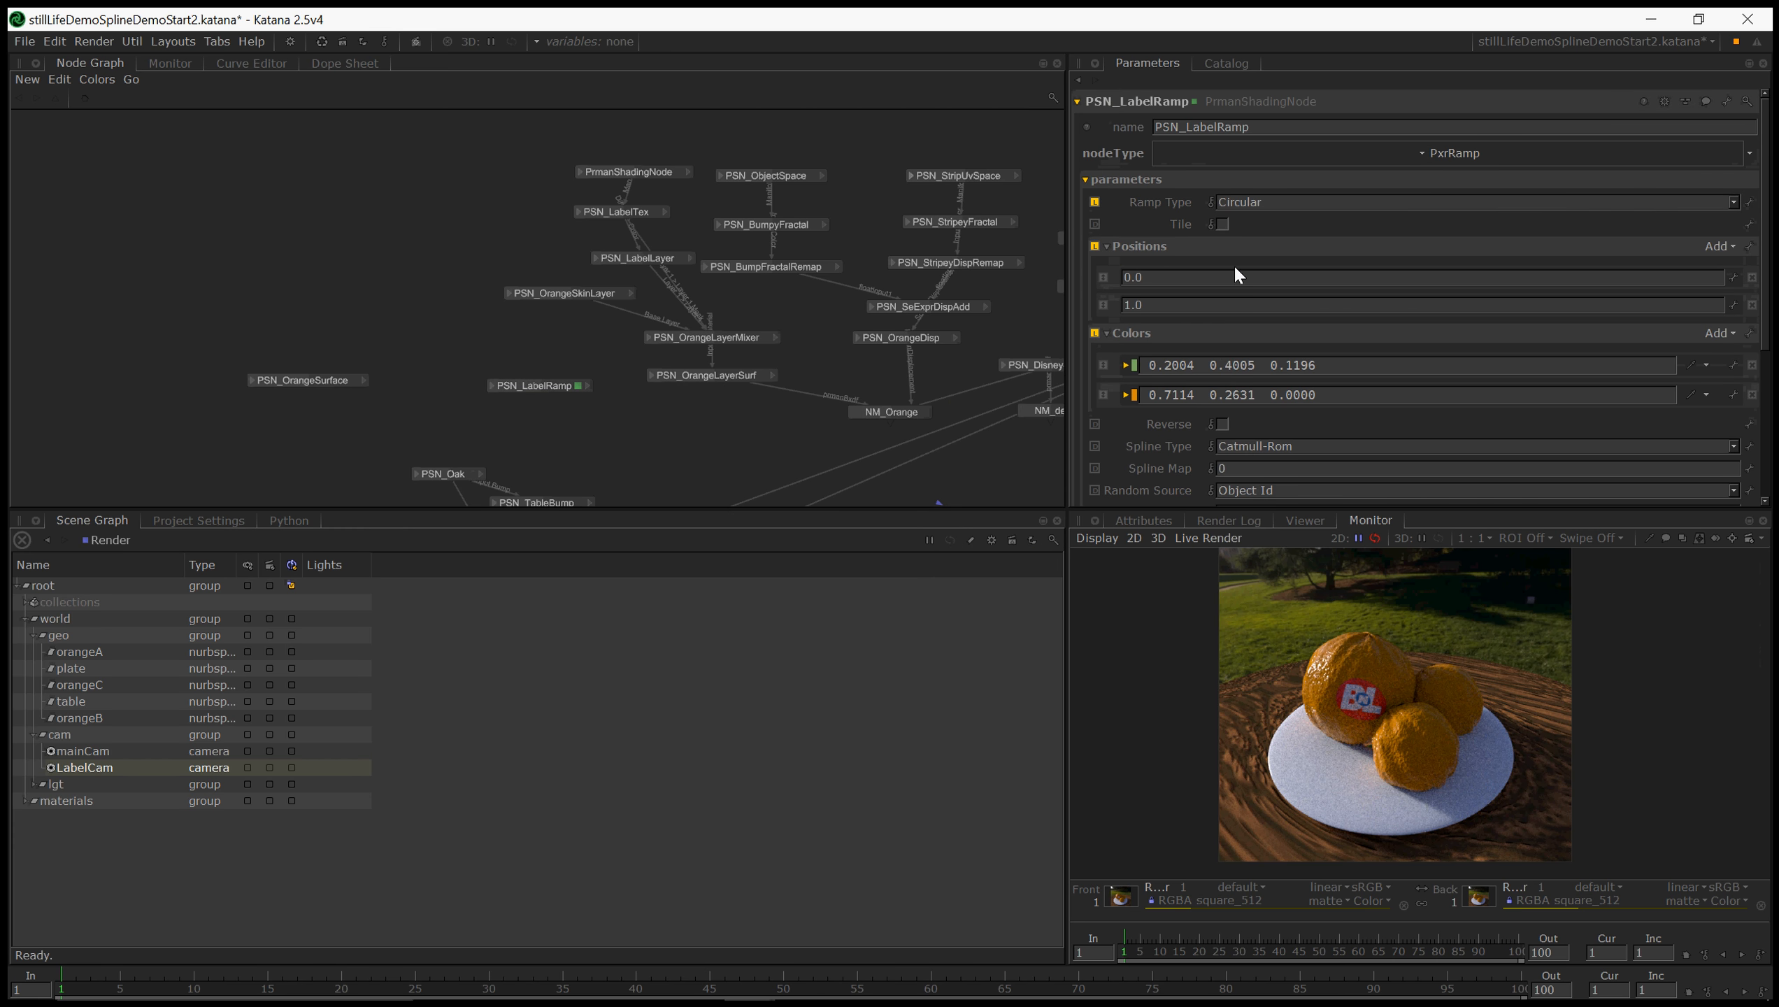
{"action": "left_click_drag", "start_coordinate": [564, 386], "coordinate": [449, 273]}
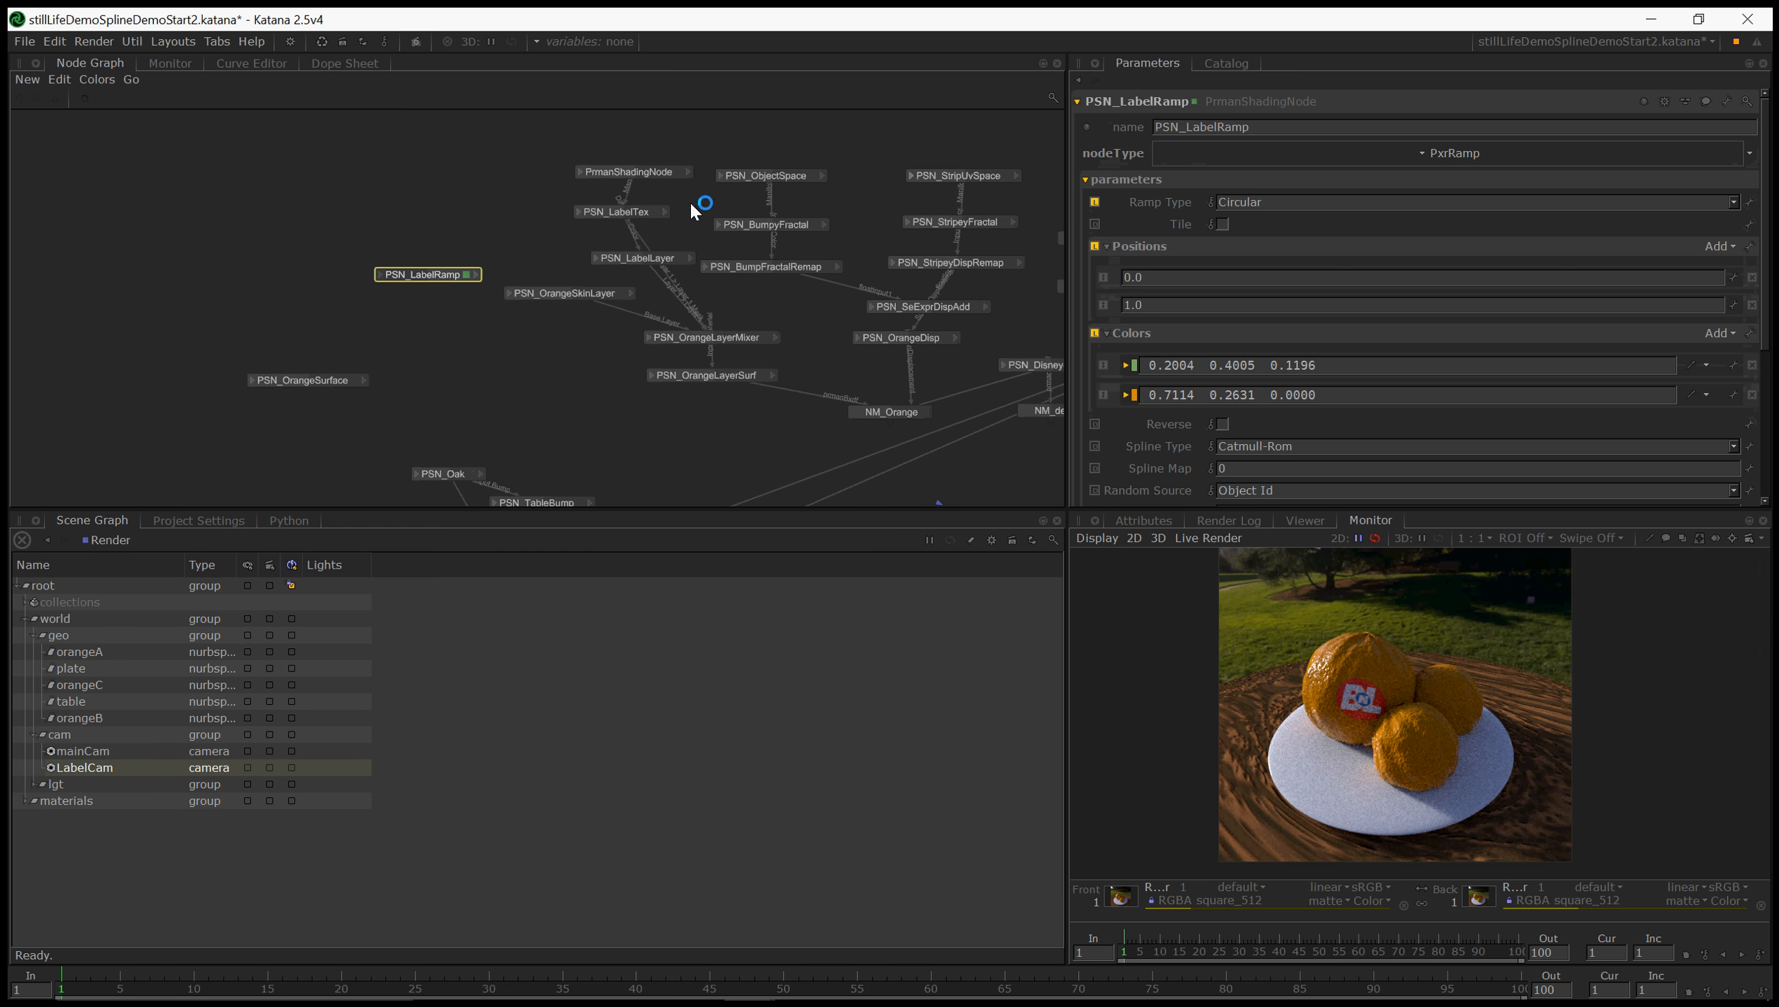
- Rename the PxrManifold3D shading node above PSN_LabelTex to PSN_LabelManifold
{"action": "left_click", "coordinate": [657, 175]}
{"action": "double_click", "coordinate": [654, 173]}
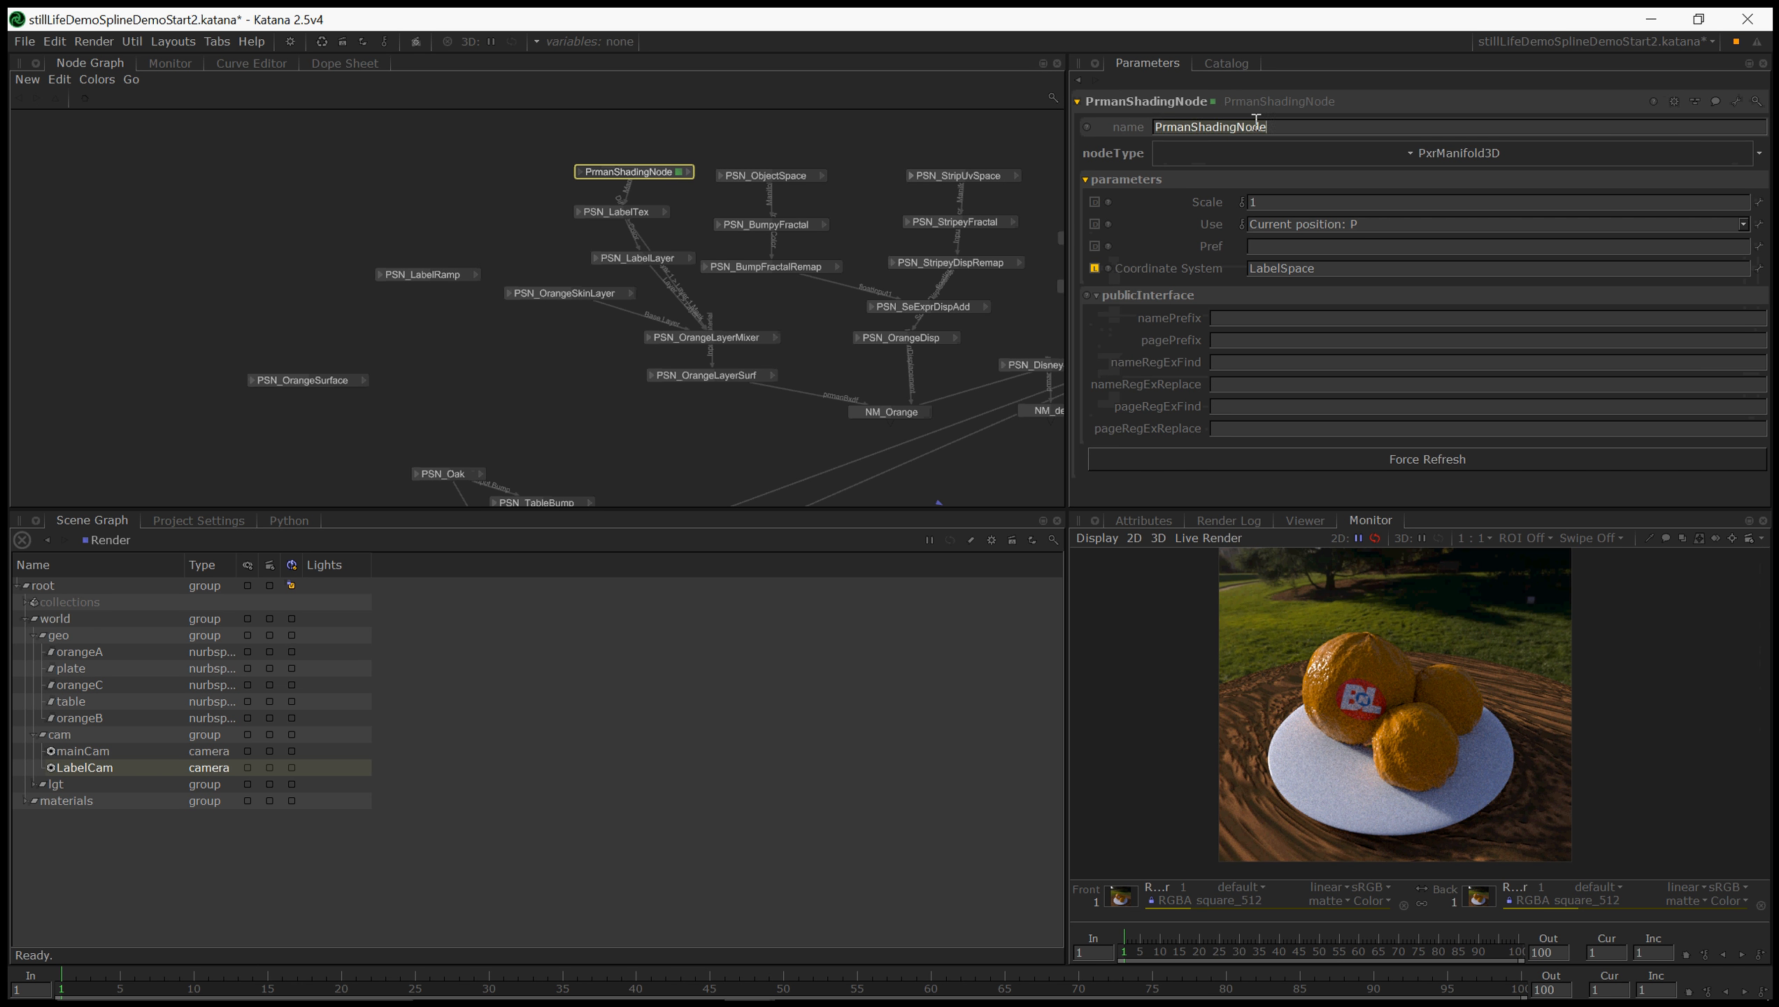
{"action": "type", "text": "PSN_LabelManifold"}
{"action": "key", "text": "Return"}
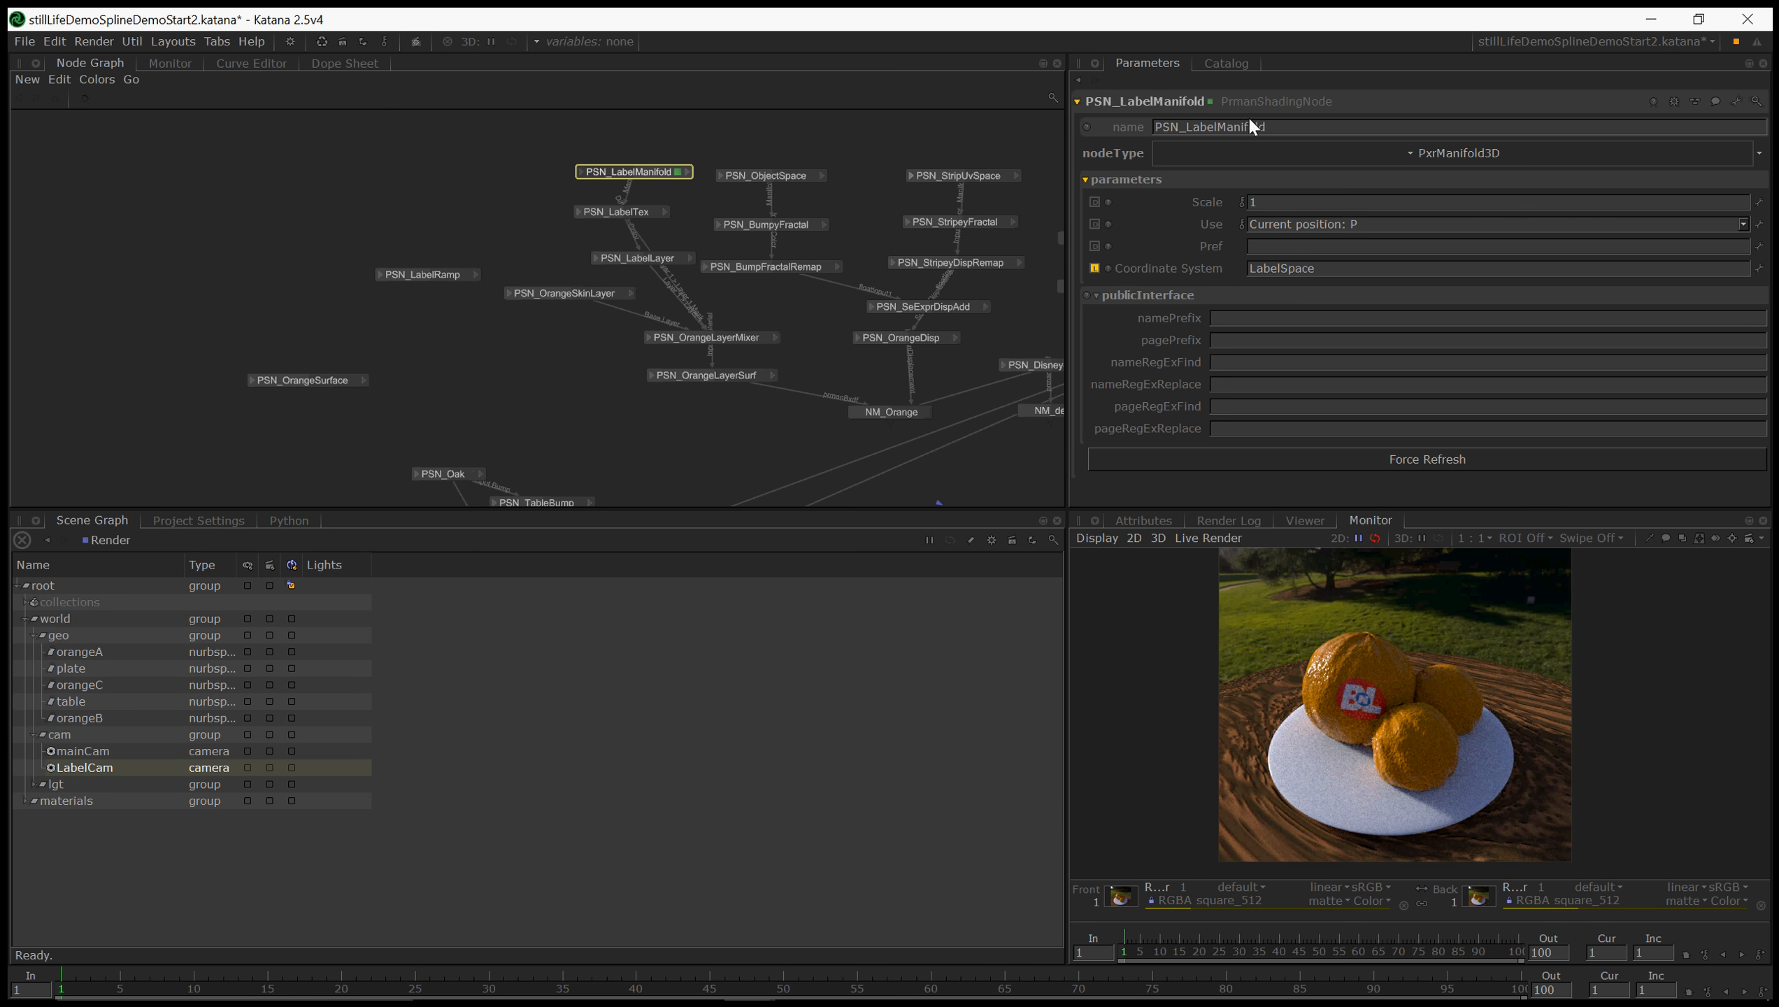
- Connect PSN_LabelManifold's output to the Manifold input of PSN_LabelRamp
{"action": "left_click", "coordinate": [686, 173]}
{"action": "left_click", "coordinate": [700, 219]}
{"action": "left_click", "coordinate": [453, 270]}
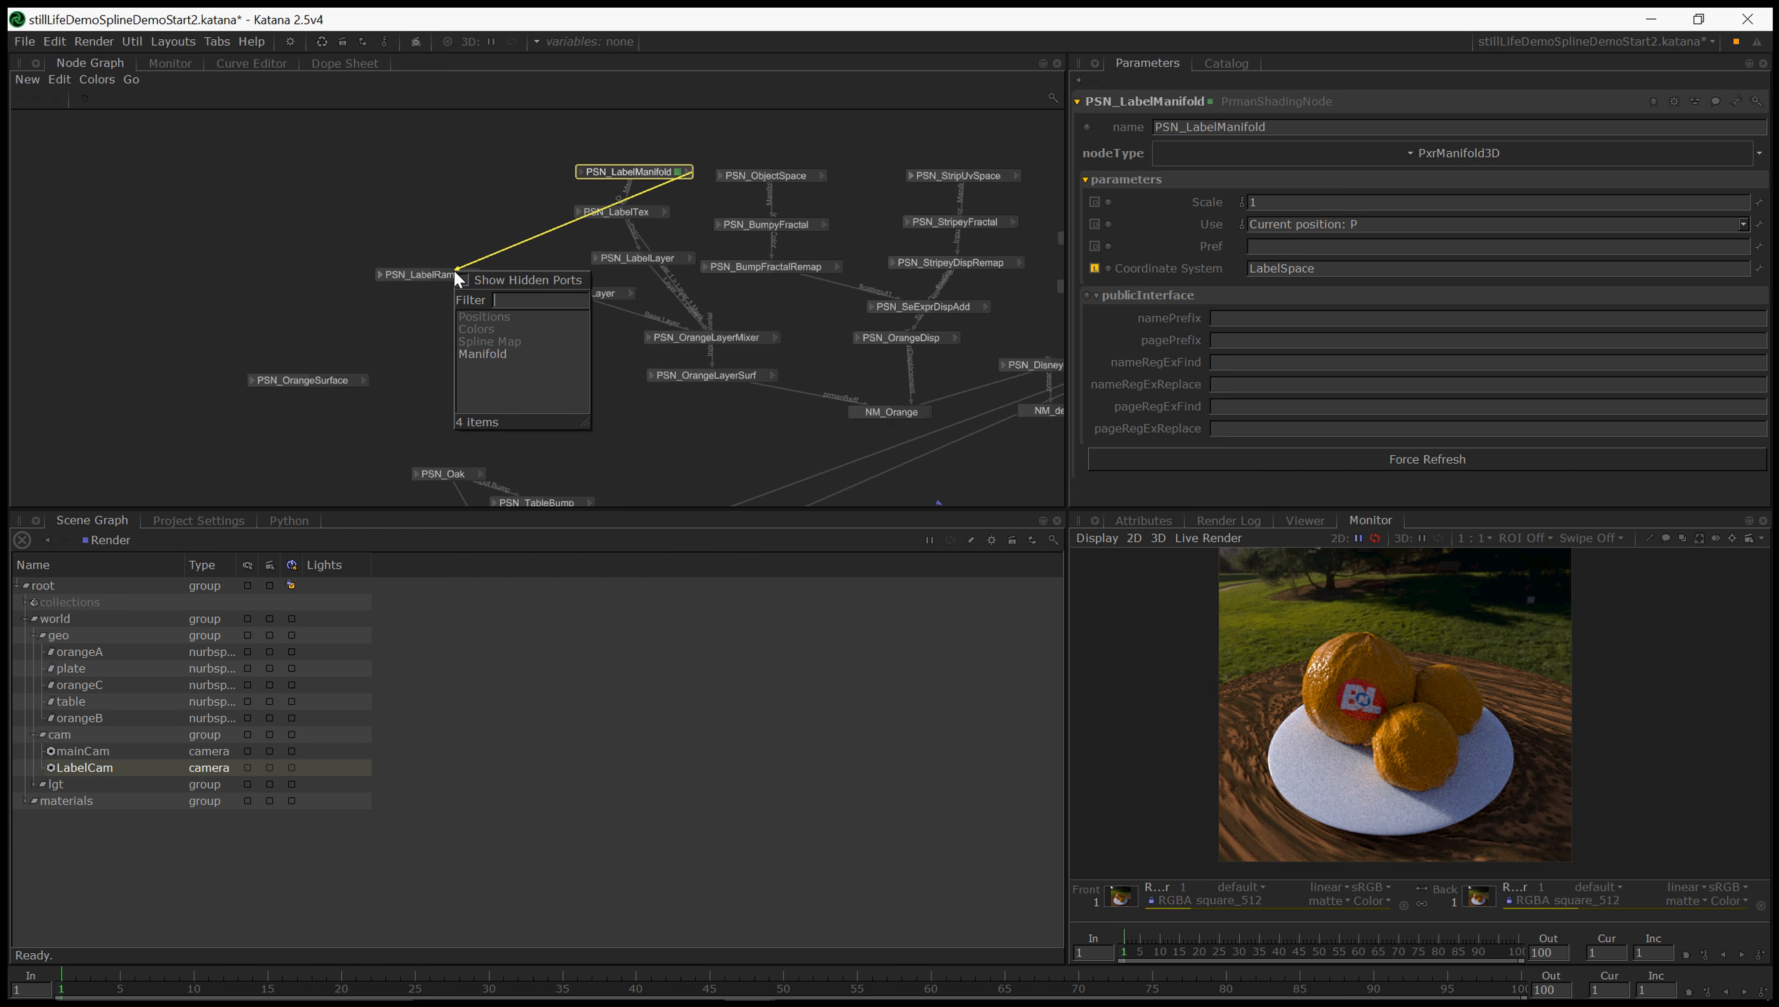
{"action": "left_click", "coordinate": [474, 347]}
- Connect PSN_LabelRamp's resultRGB output to the Diffuse Color input of PSN_OrangeSkinLayer
{"action": "left_click", "coordinate": [479, 277]}
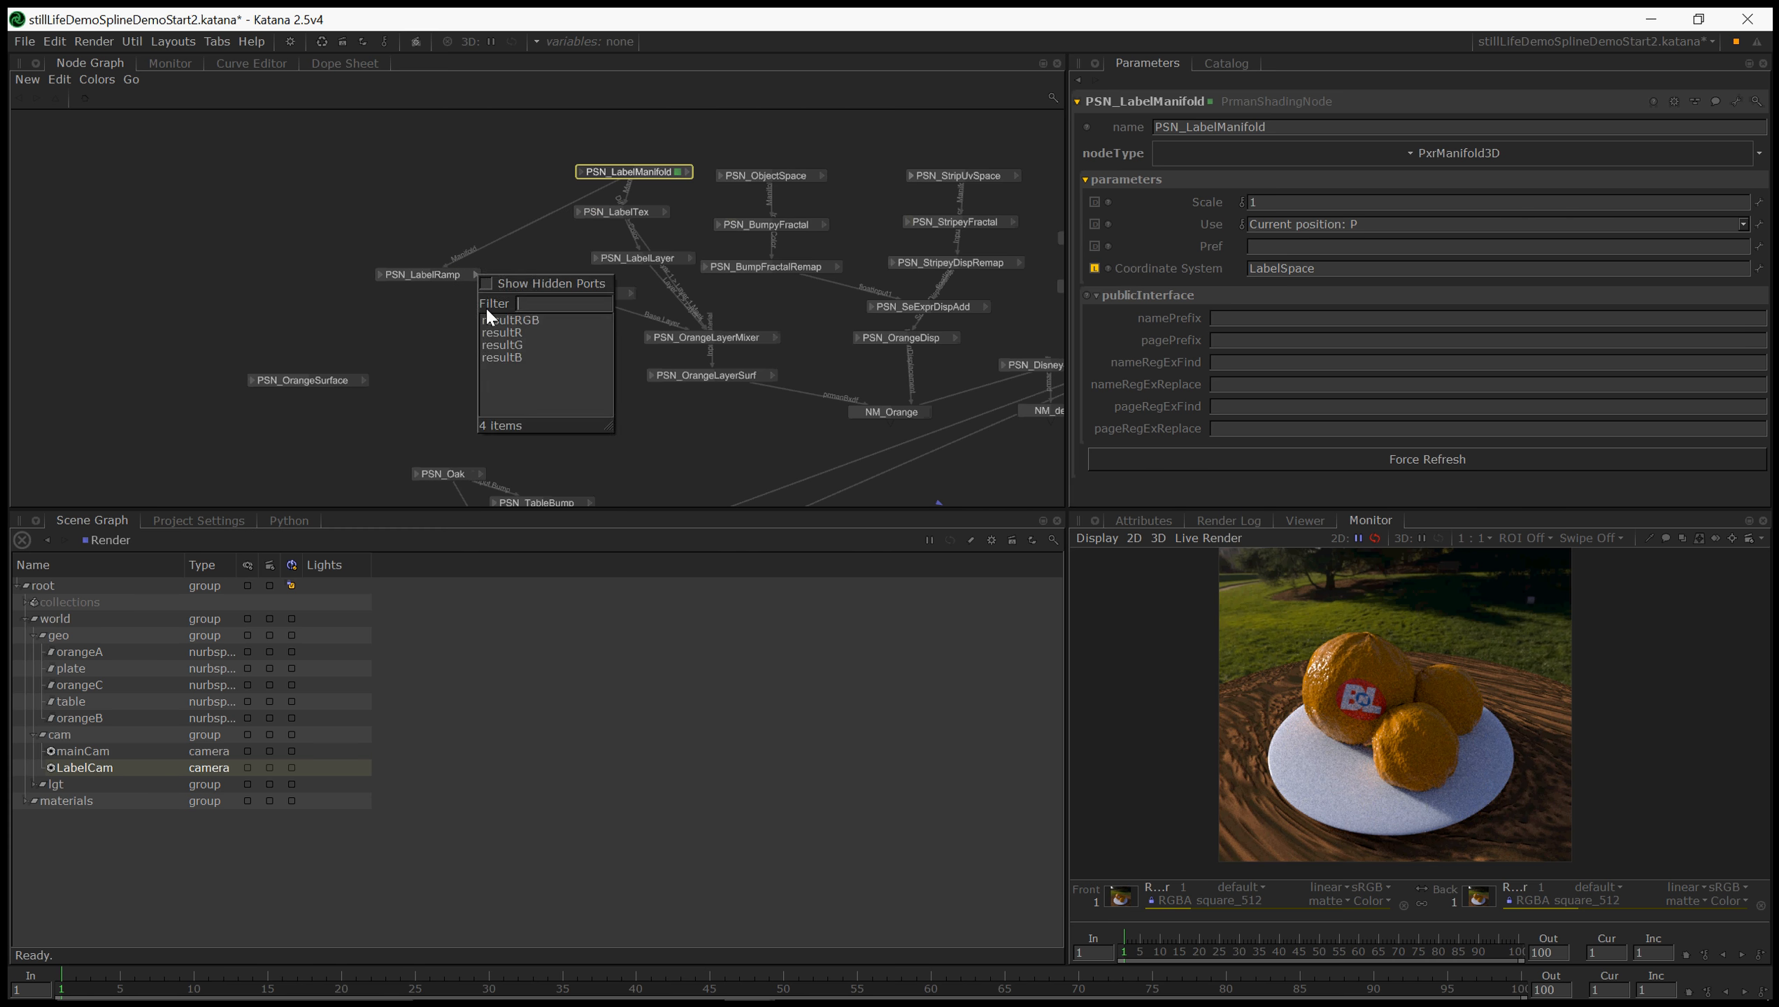
{"action": "left_click", "coordinate": [504, 319]}
{"action": "left_click", "coordinate": [536, 289]}
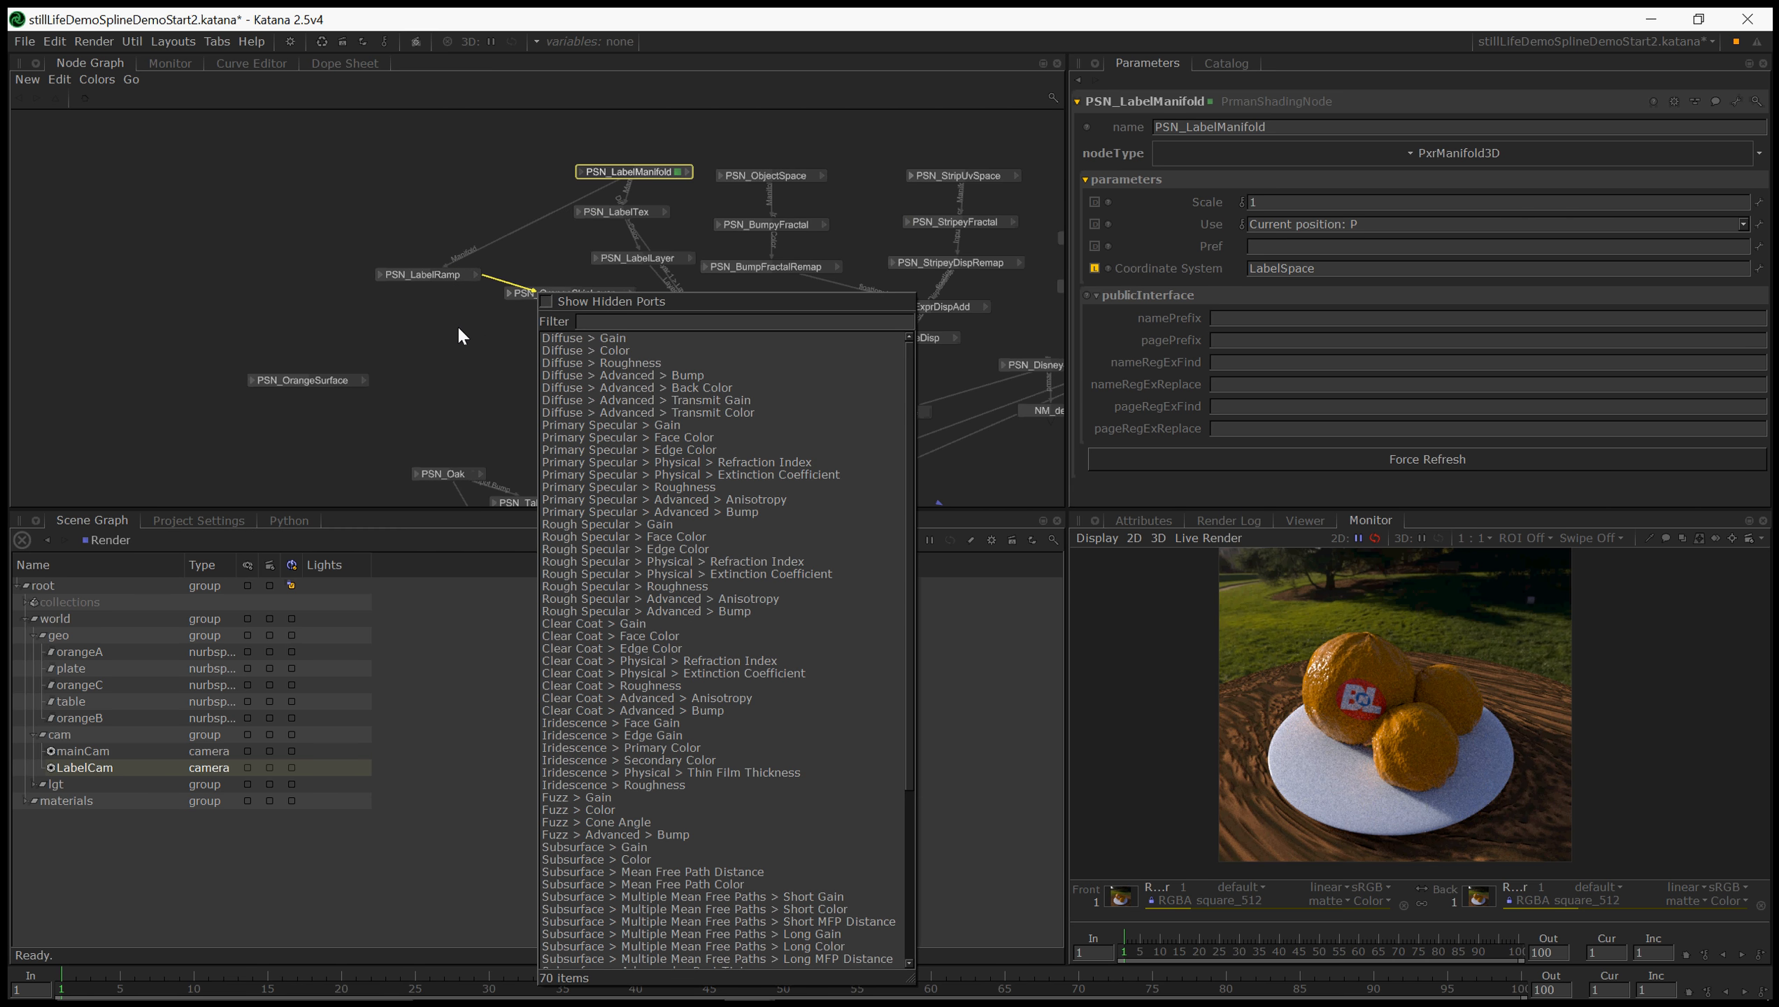
{"action": "left_click", "coordinate": [582, 350]}
- Start a preview render from the Render node and set up the Monitor to compare it with an earlier render
{"action": "middle_click_drag", "start_coordinate": [635, 430], "coordinate": [470, 290]}
{"action": "middle_click_drag", "start_coordinate": [838, 453], "coordinate": [603, 311]}
{"action": "right_click", "coordinate": [838, 357]}
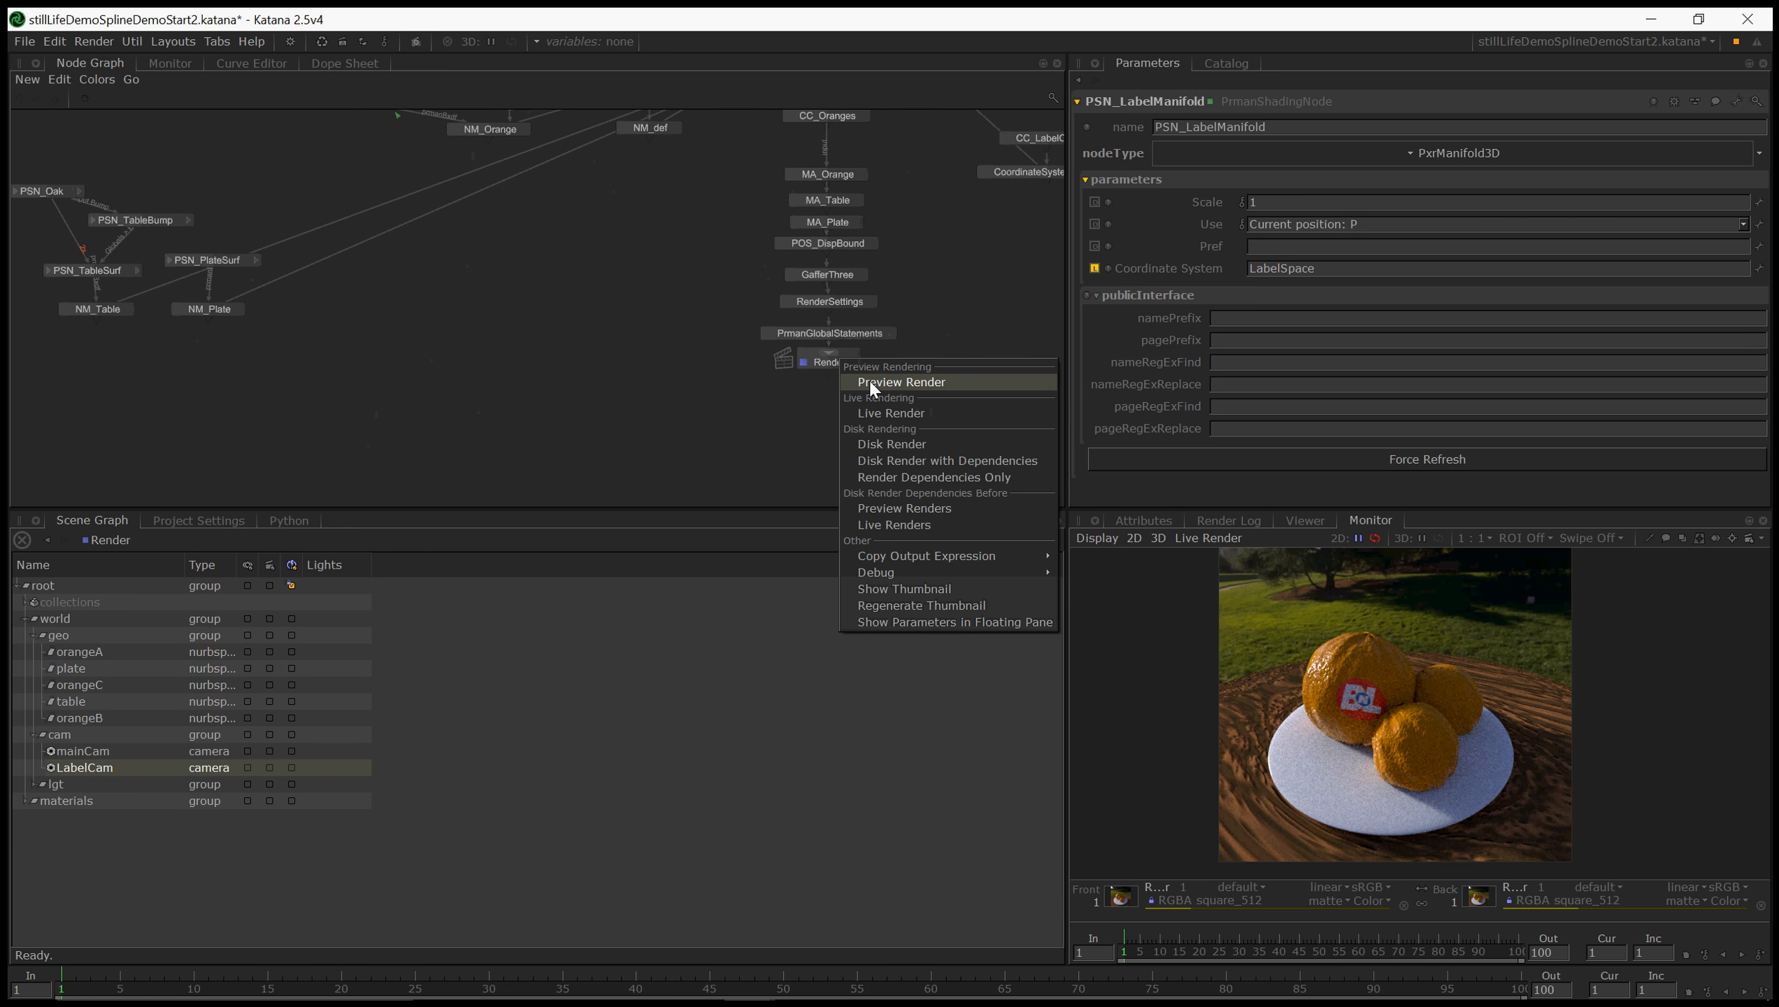
{"action": "left_click", "coordinate": [869, 378]}
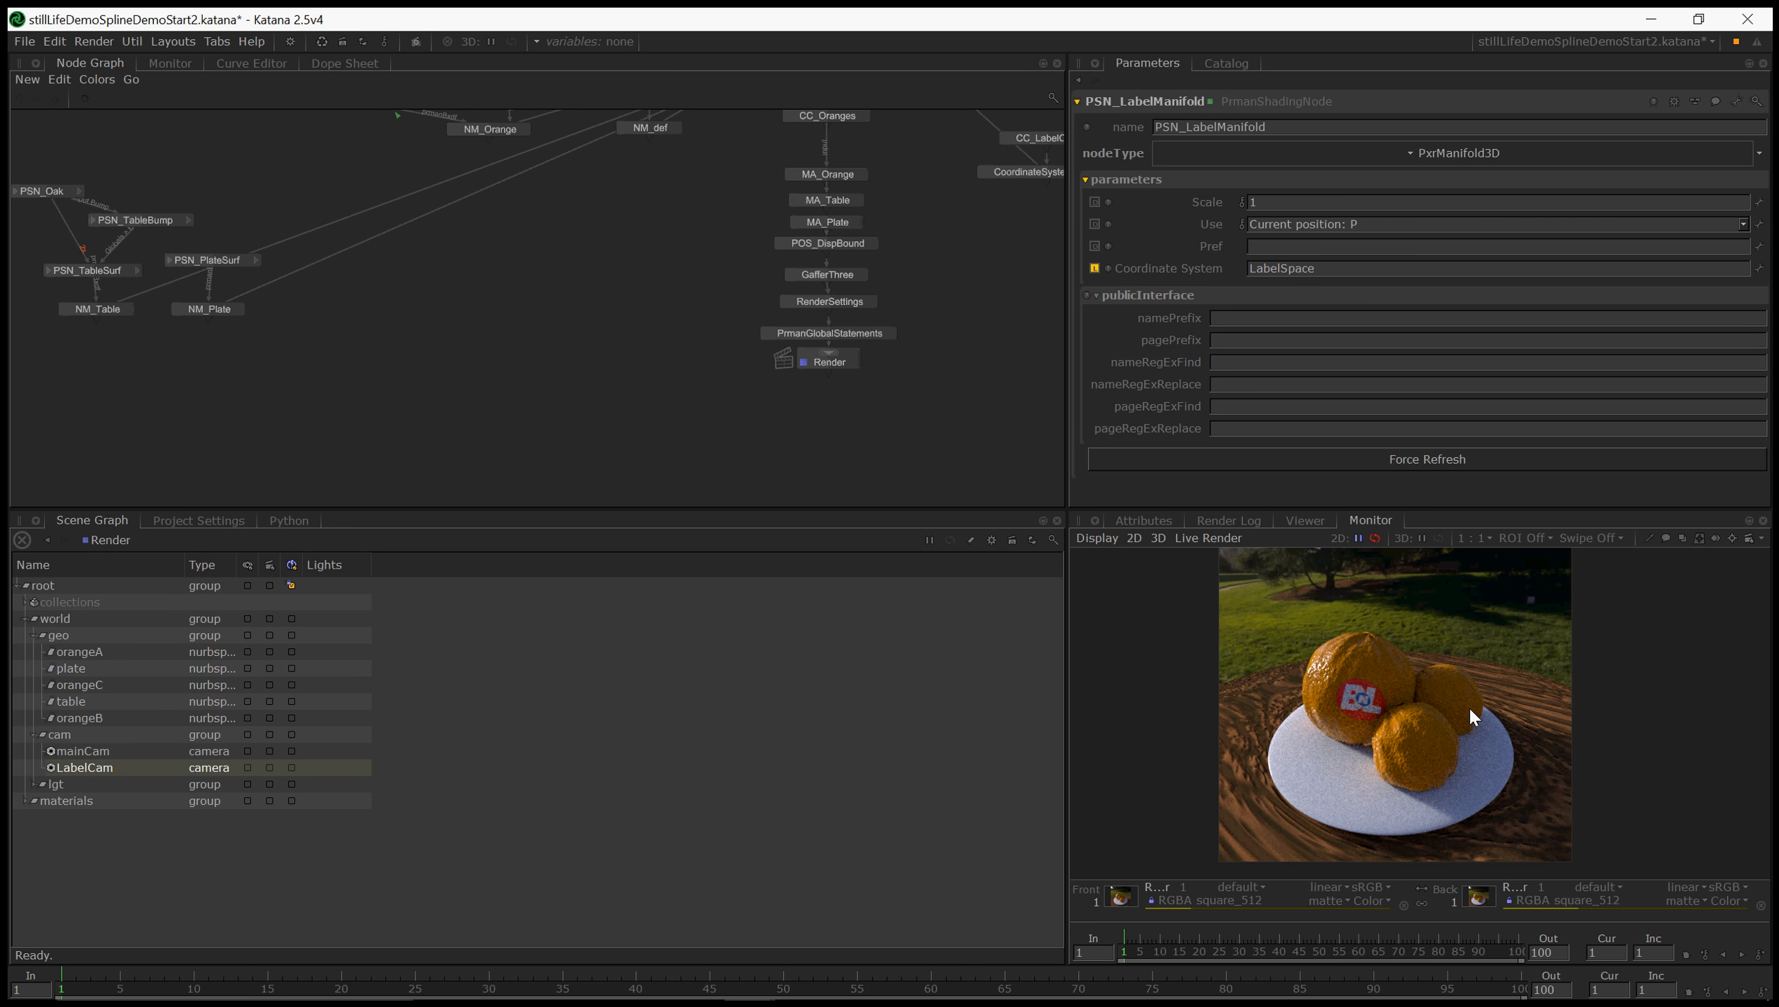
{"action": "left_click", "coordinate": [1226, 63]}
{"action": "left_click_drag", "start_coordinate": [1120, 143], "coordinate": [1478, 897]}
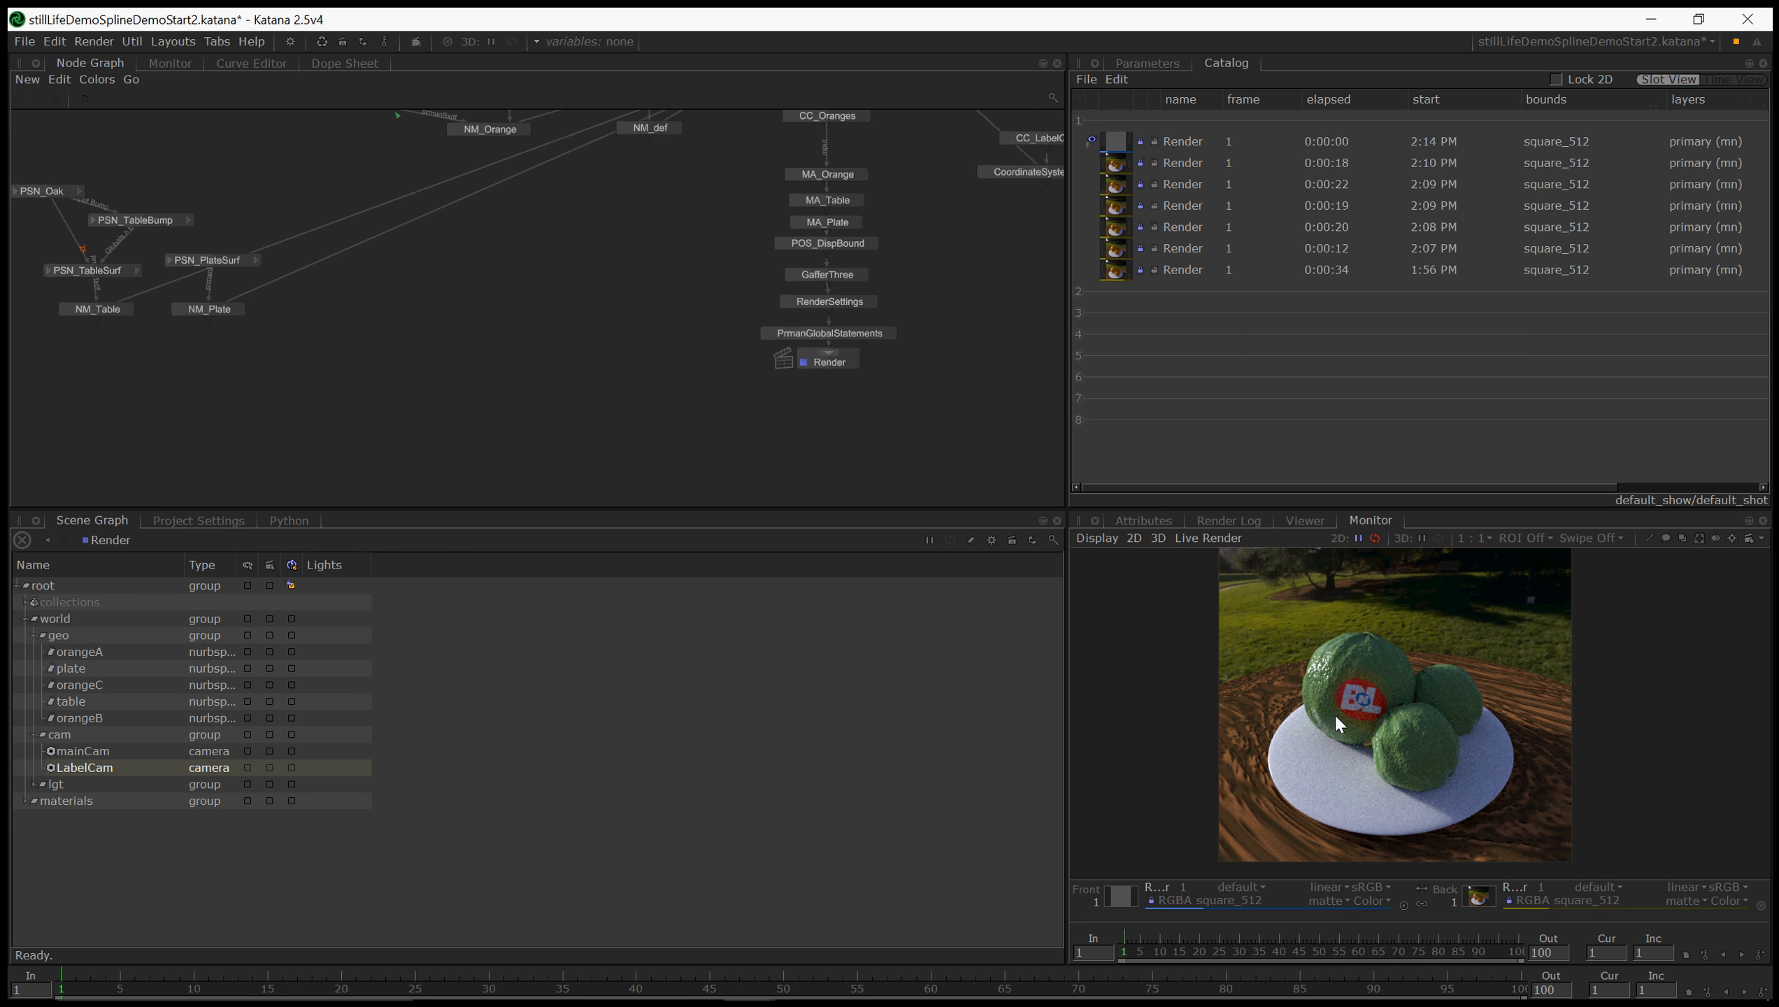
{"action": "left_click", "coordinate": [1406, 910]}
- Reorder PSN_LabelRamp's Colors list so the orange entry comes first and the green entry second
{"action": "middle_click_drag", "start_coordinate": [451, 190], "coordinate": [852, 470]}
{"action": "double_click", "coordinate": [428, 272]}
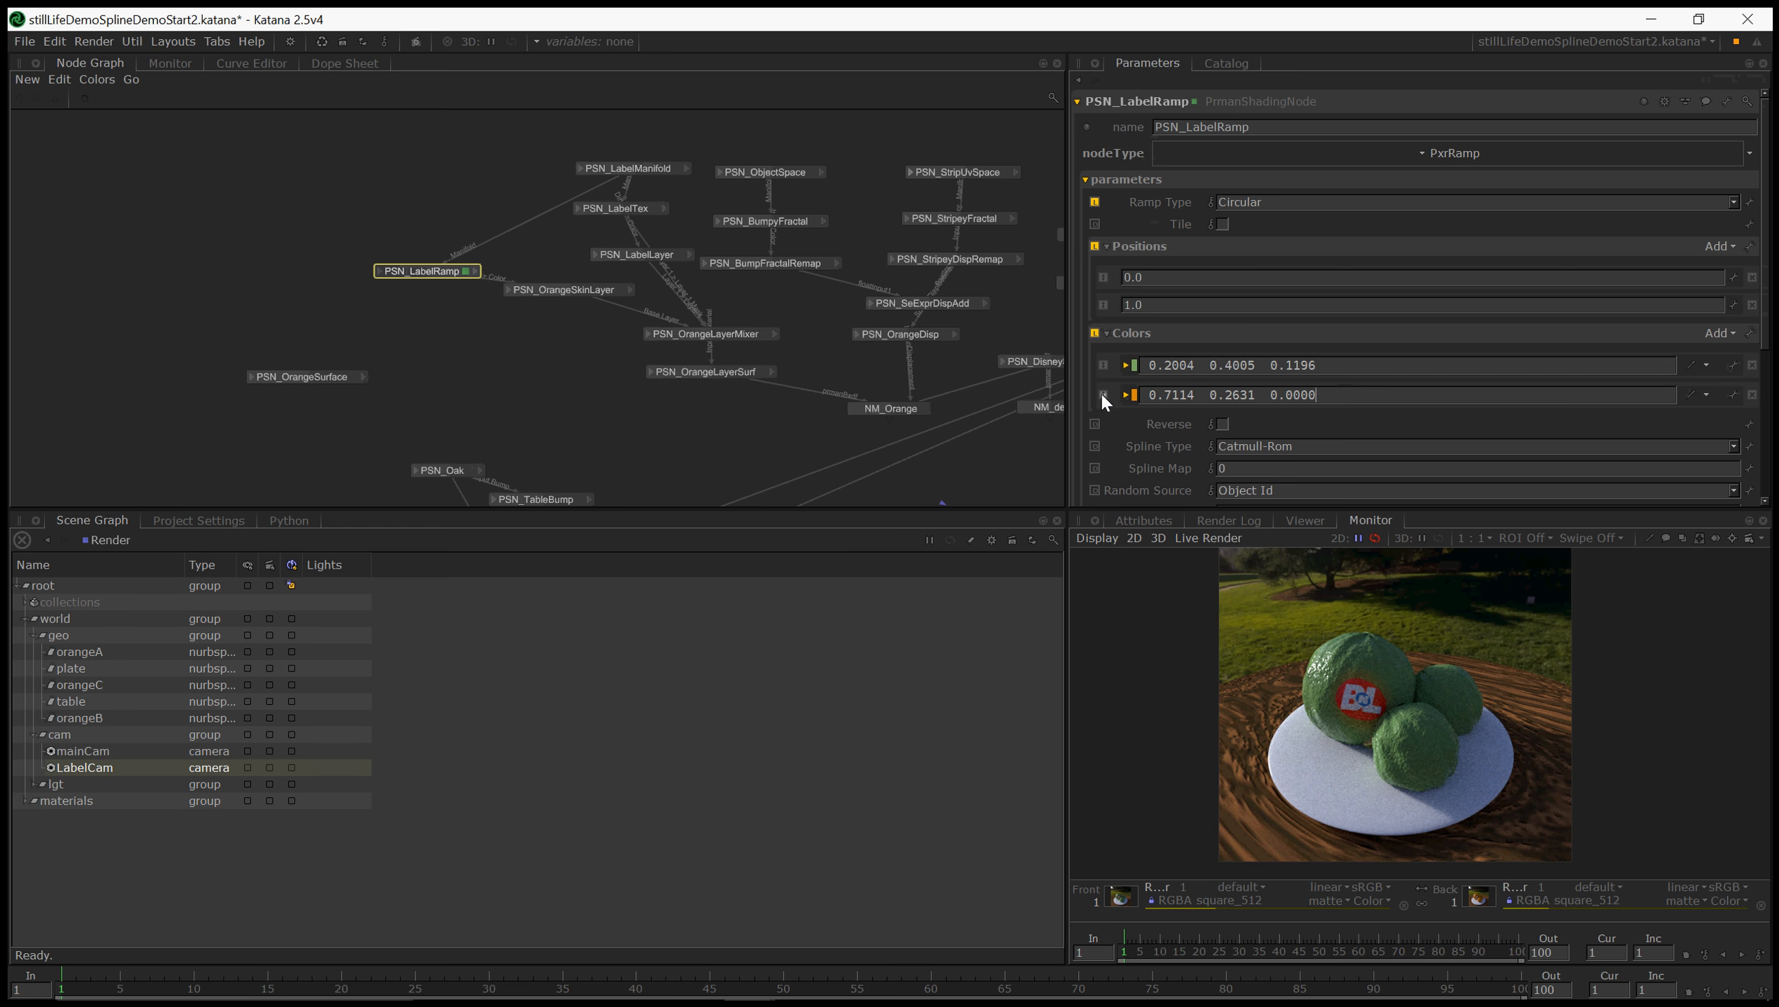
{"action": "left_click_drag", "start_coordinate": [1101, 392], "coordinate": [1097, 357]}
- Preview render the scene with the reordered ramp colors and load the newest Catalog render into the Monitor's front buffer
{"action": "middle_click_drag", "start_coordinate": [938, 439], "coordinate": [623, 234]}
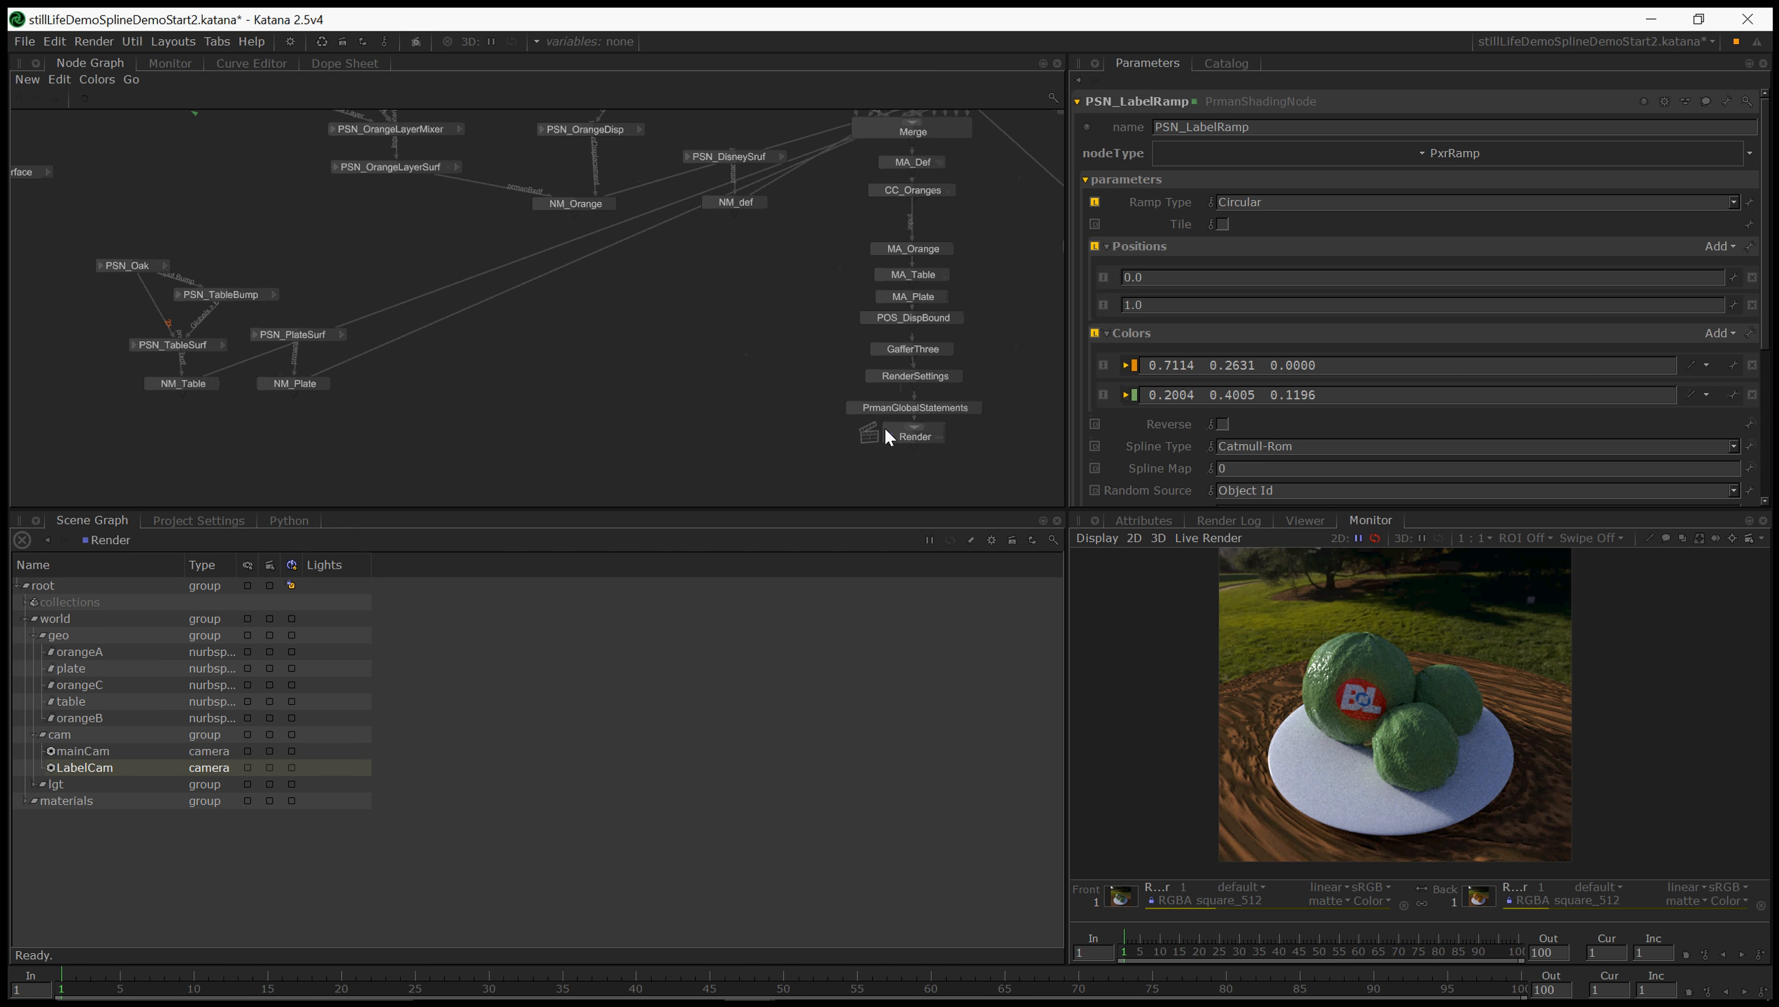
{"action": "right_click", "coordinate": [908, 434]}
{"action": "left_click", "coordinate": [945, 461]}
{"action": "left_click", "coordinate": [1233, 65]}
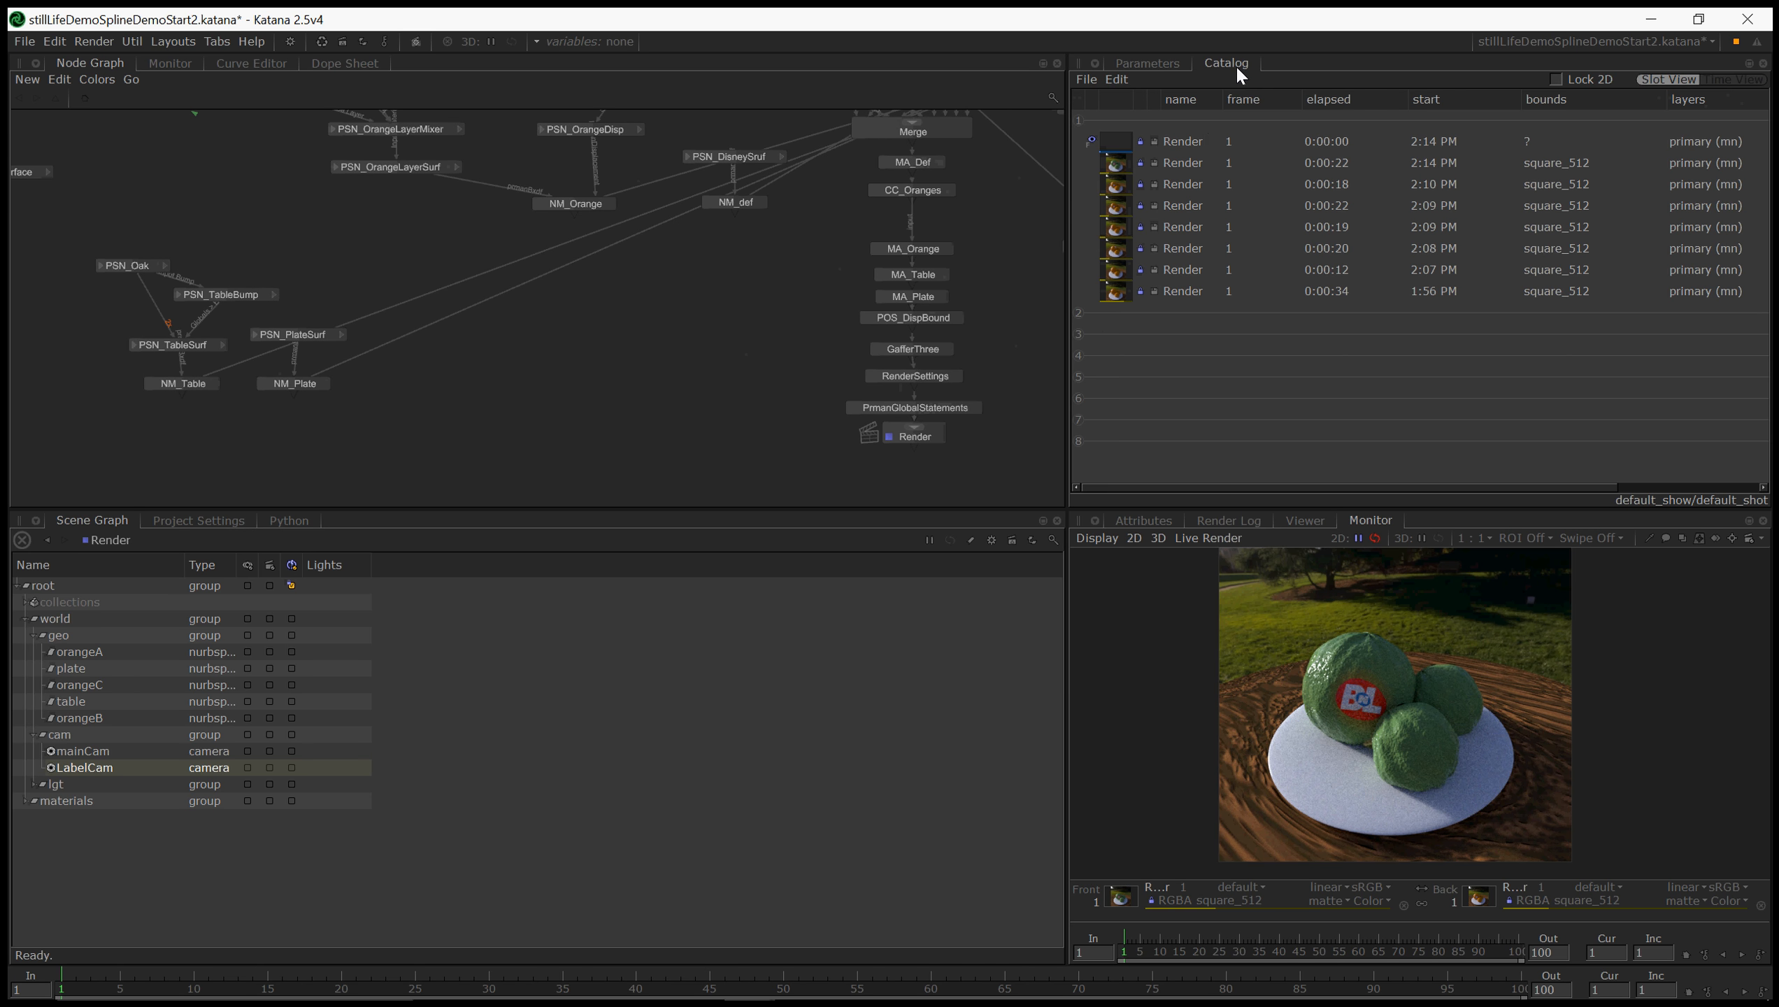
{"action": "left_click_drag", "start_coordinate": [1123, 145], "coordinate": [1122, 899]}
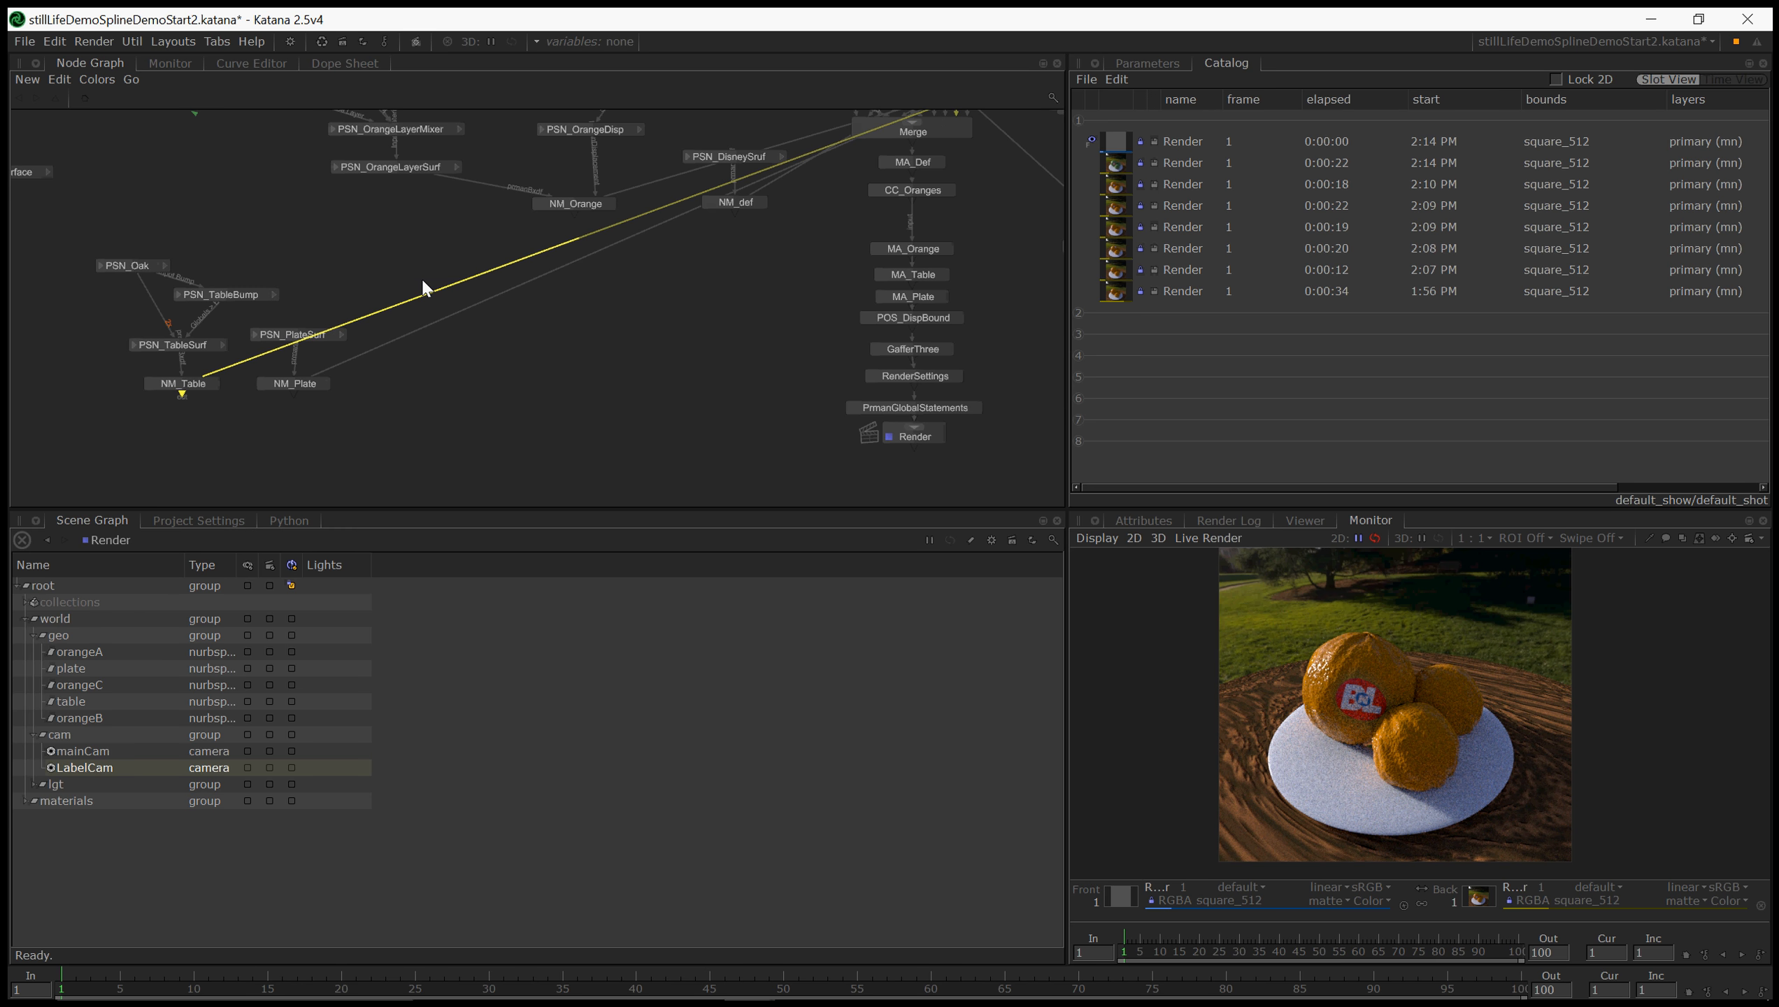
{"action": "middle_click_drag", "start_coordinate": [421, 276], "coordinate": [808, 505]}
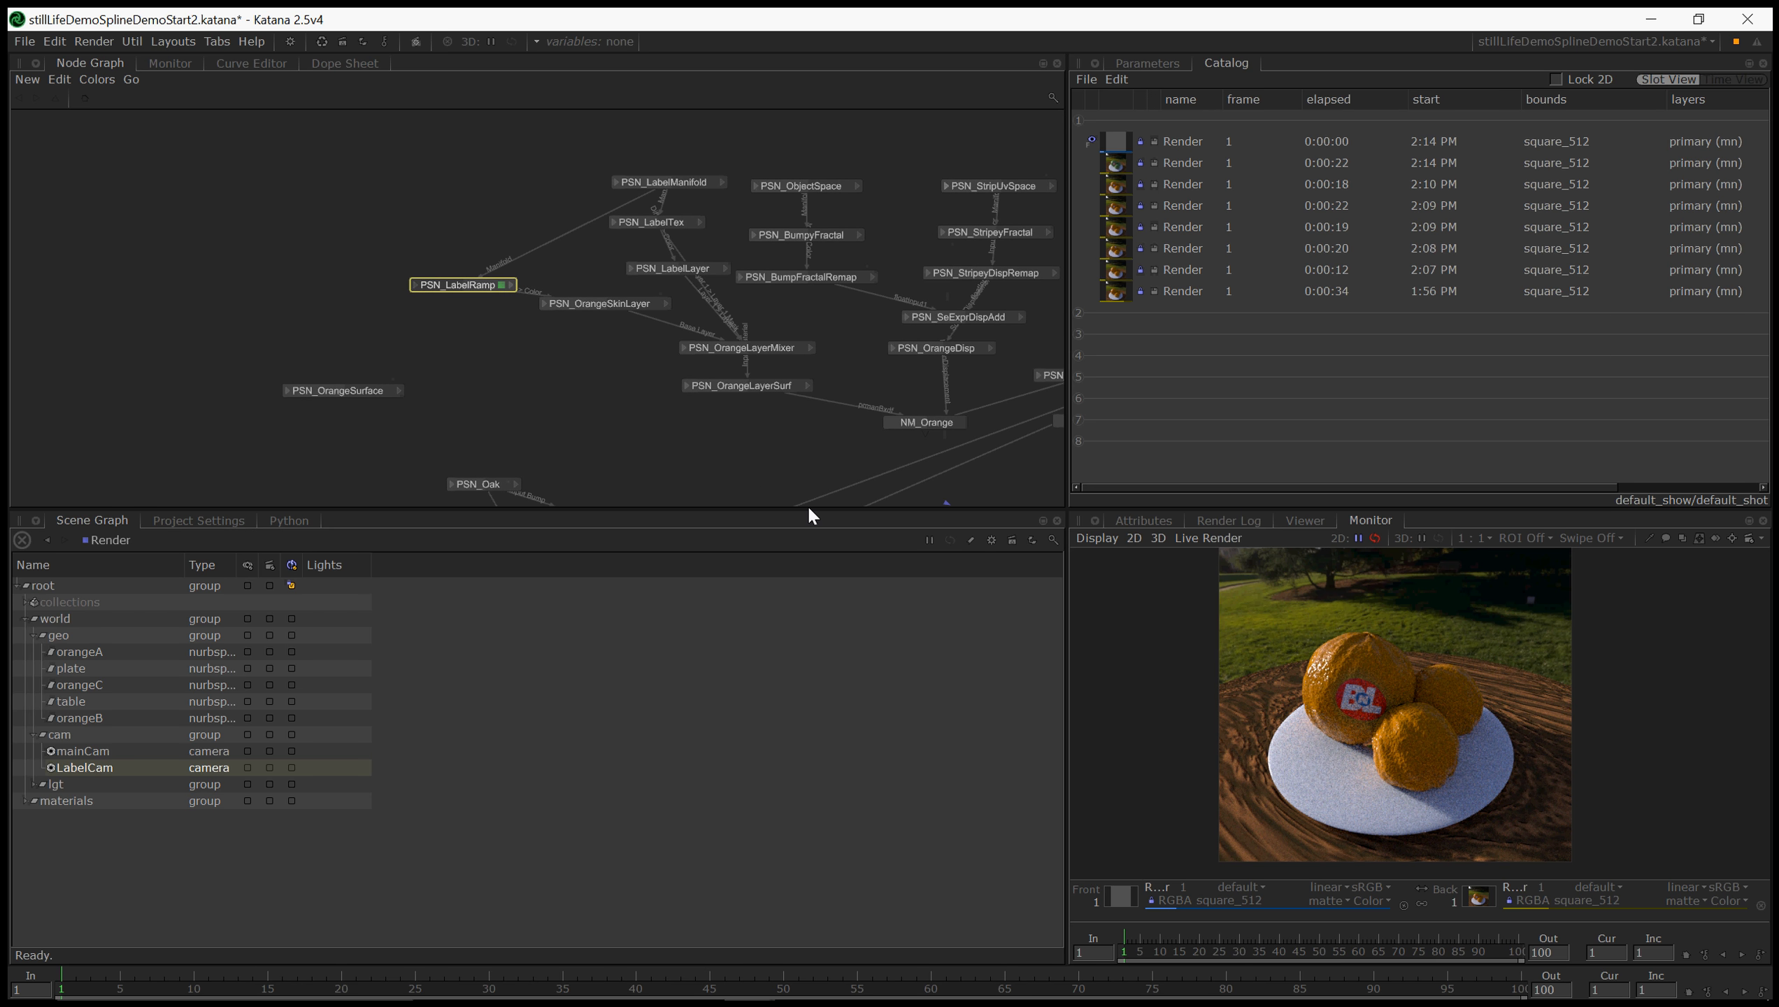
{"action": "left_click", "coordinate": [1405, 904]}
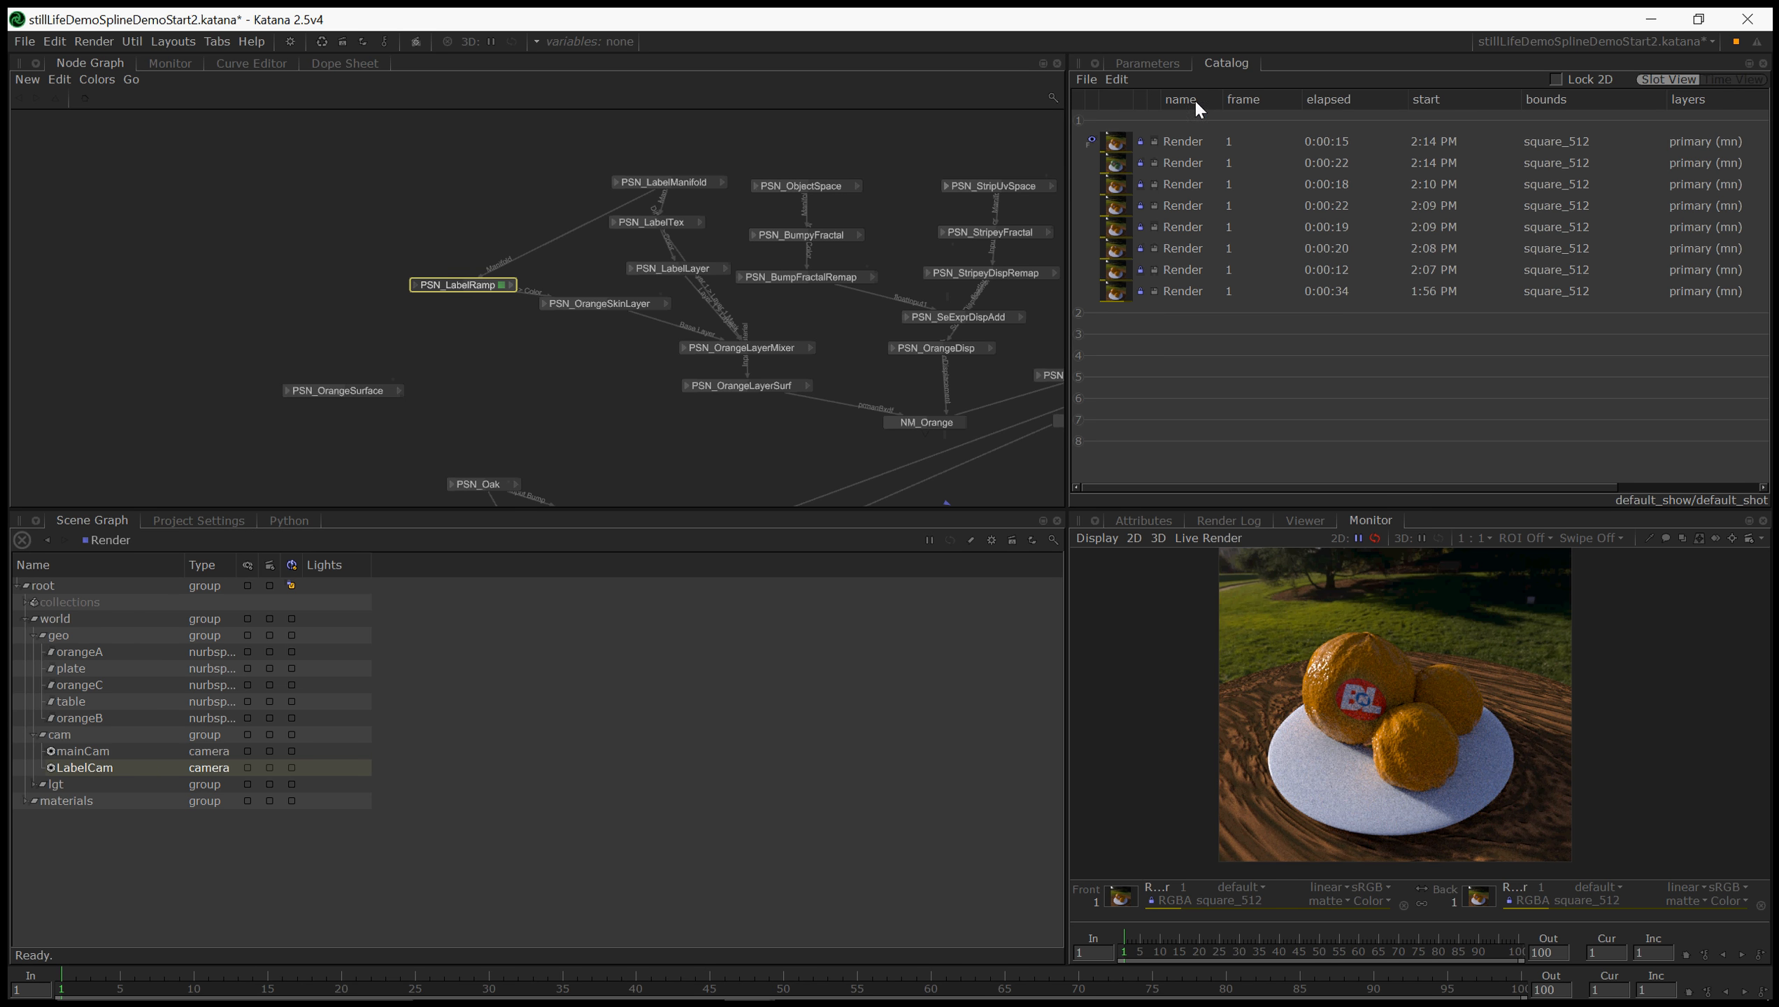
- Add a third entry to PSN_LabelRamp's Positions and Colors, moving each new entry to the middle with position 0.5
{"action": "left_click", "coordinate": [1148, 63]}
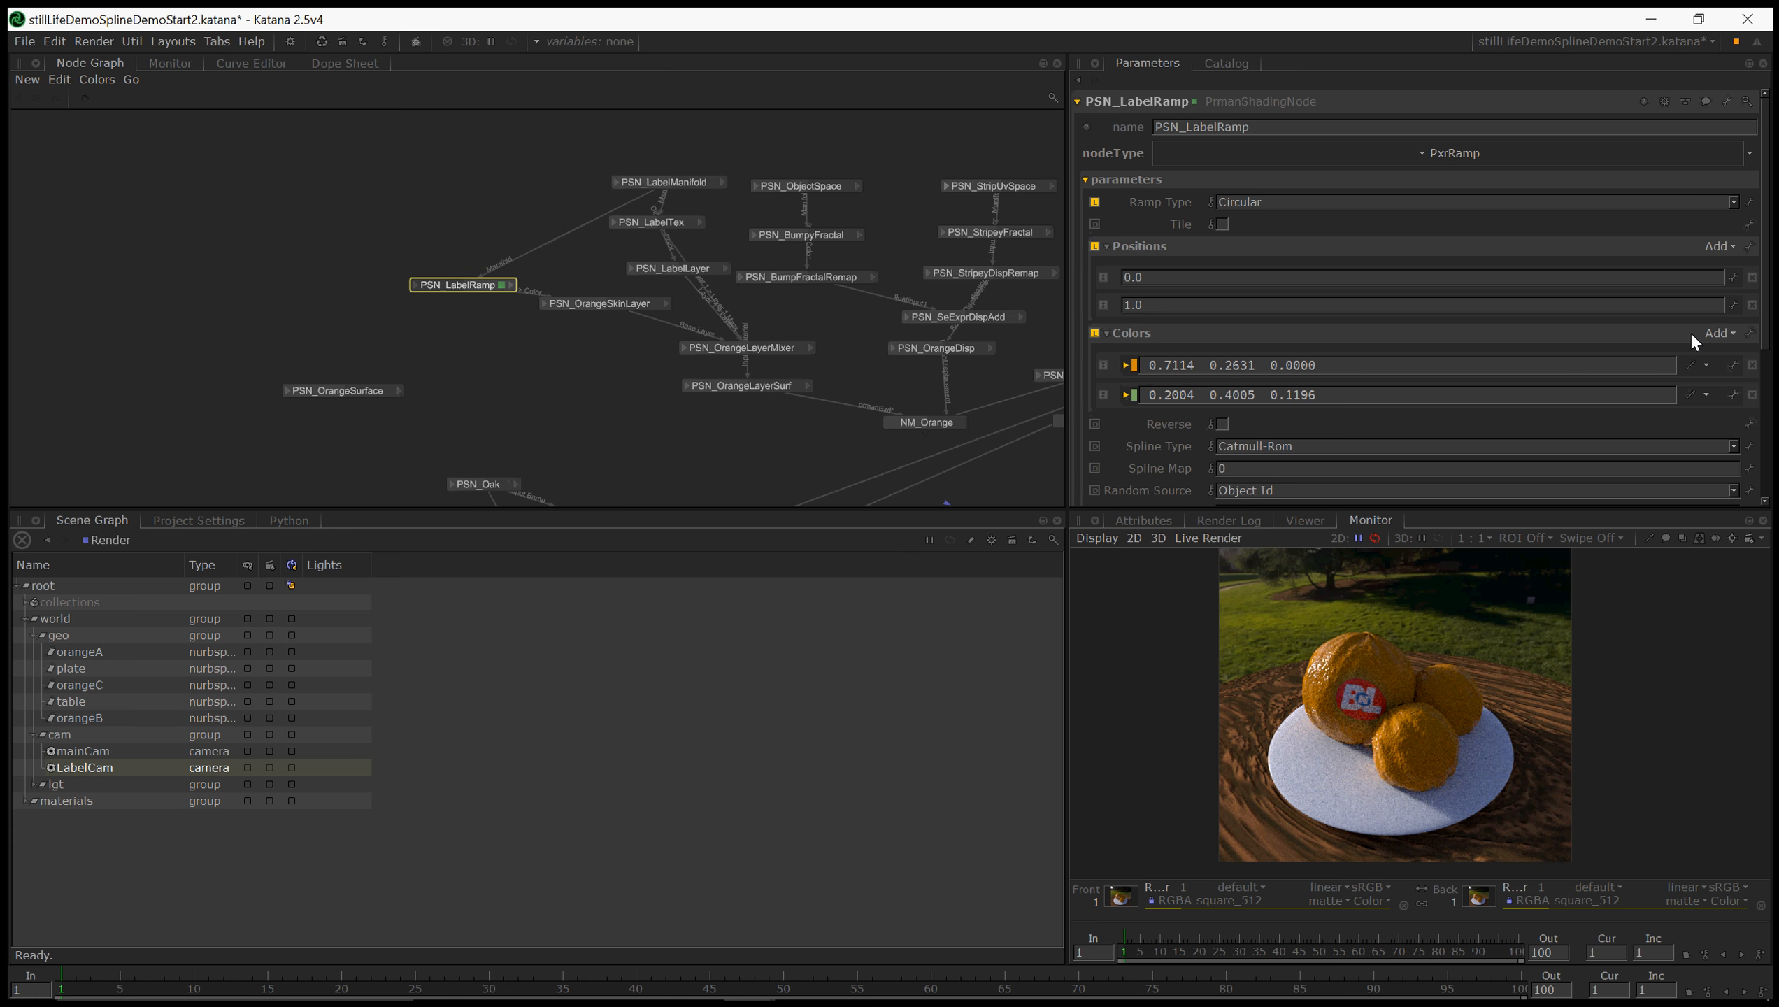
{"action": "left_click", "coordinate": [1719, 345]}
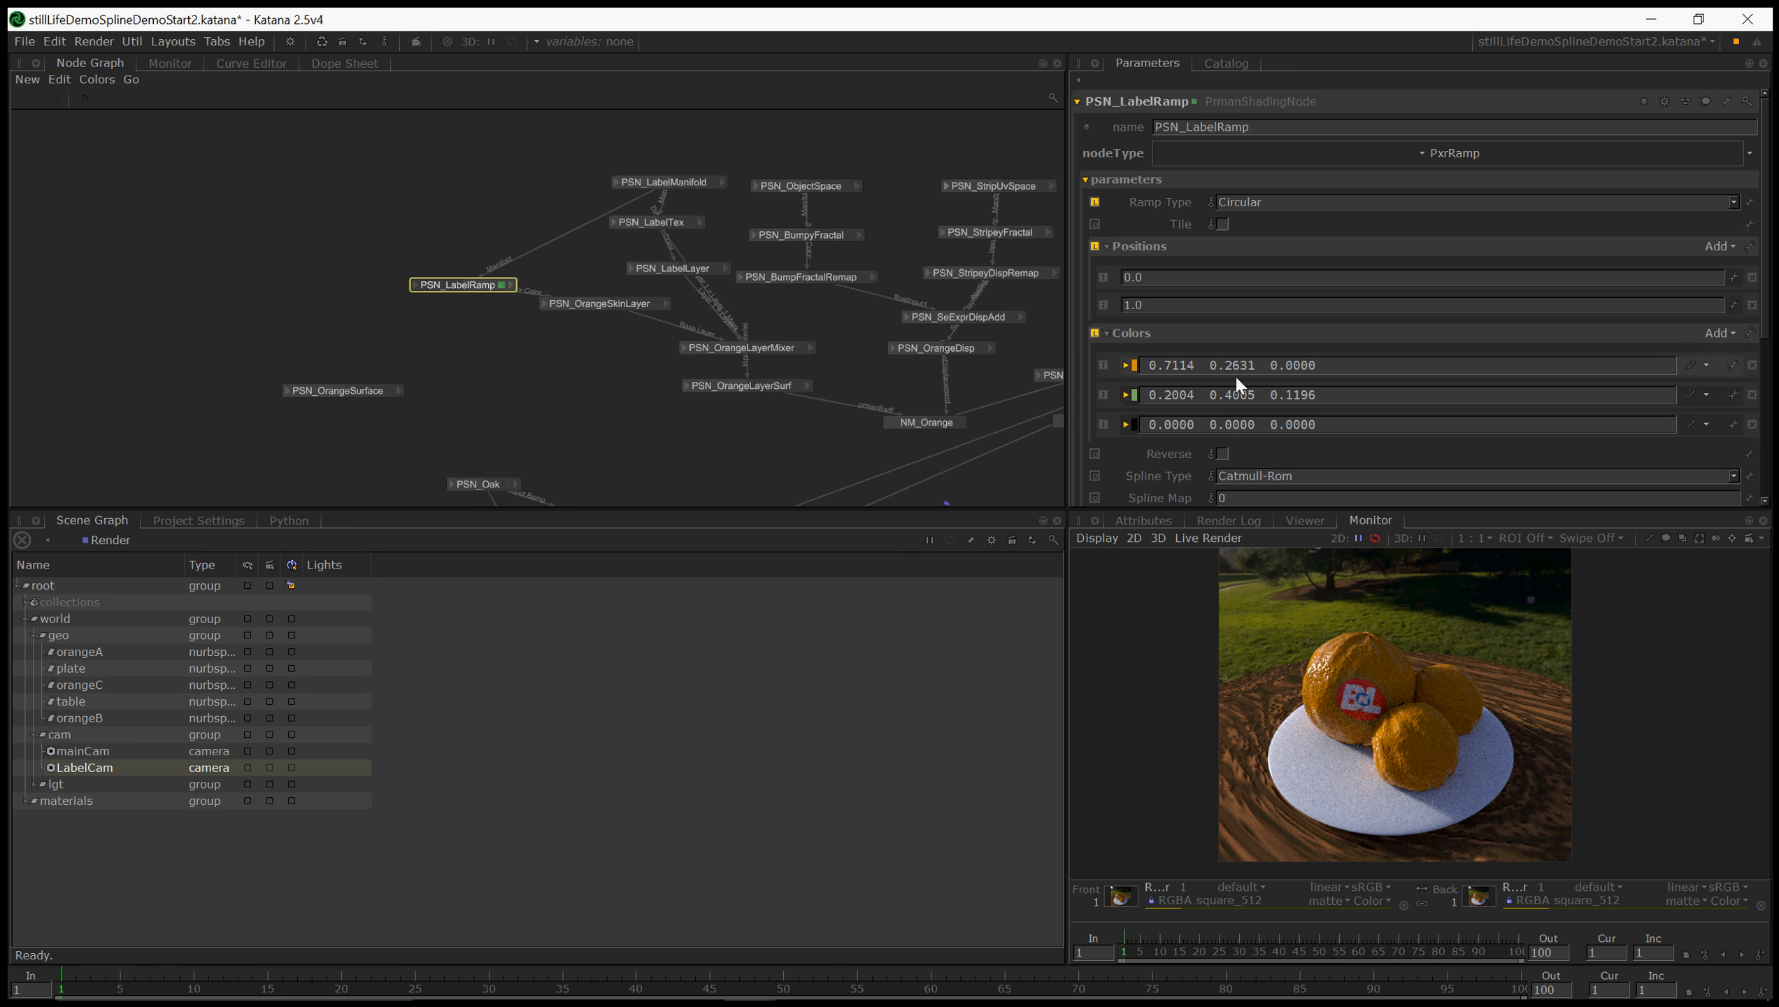
{"action": "left_click", "coordinate": [1723, 264]}
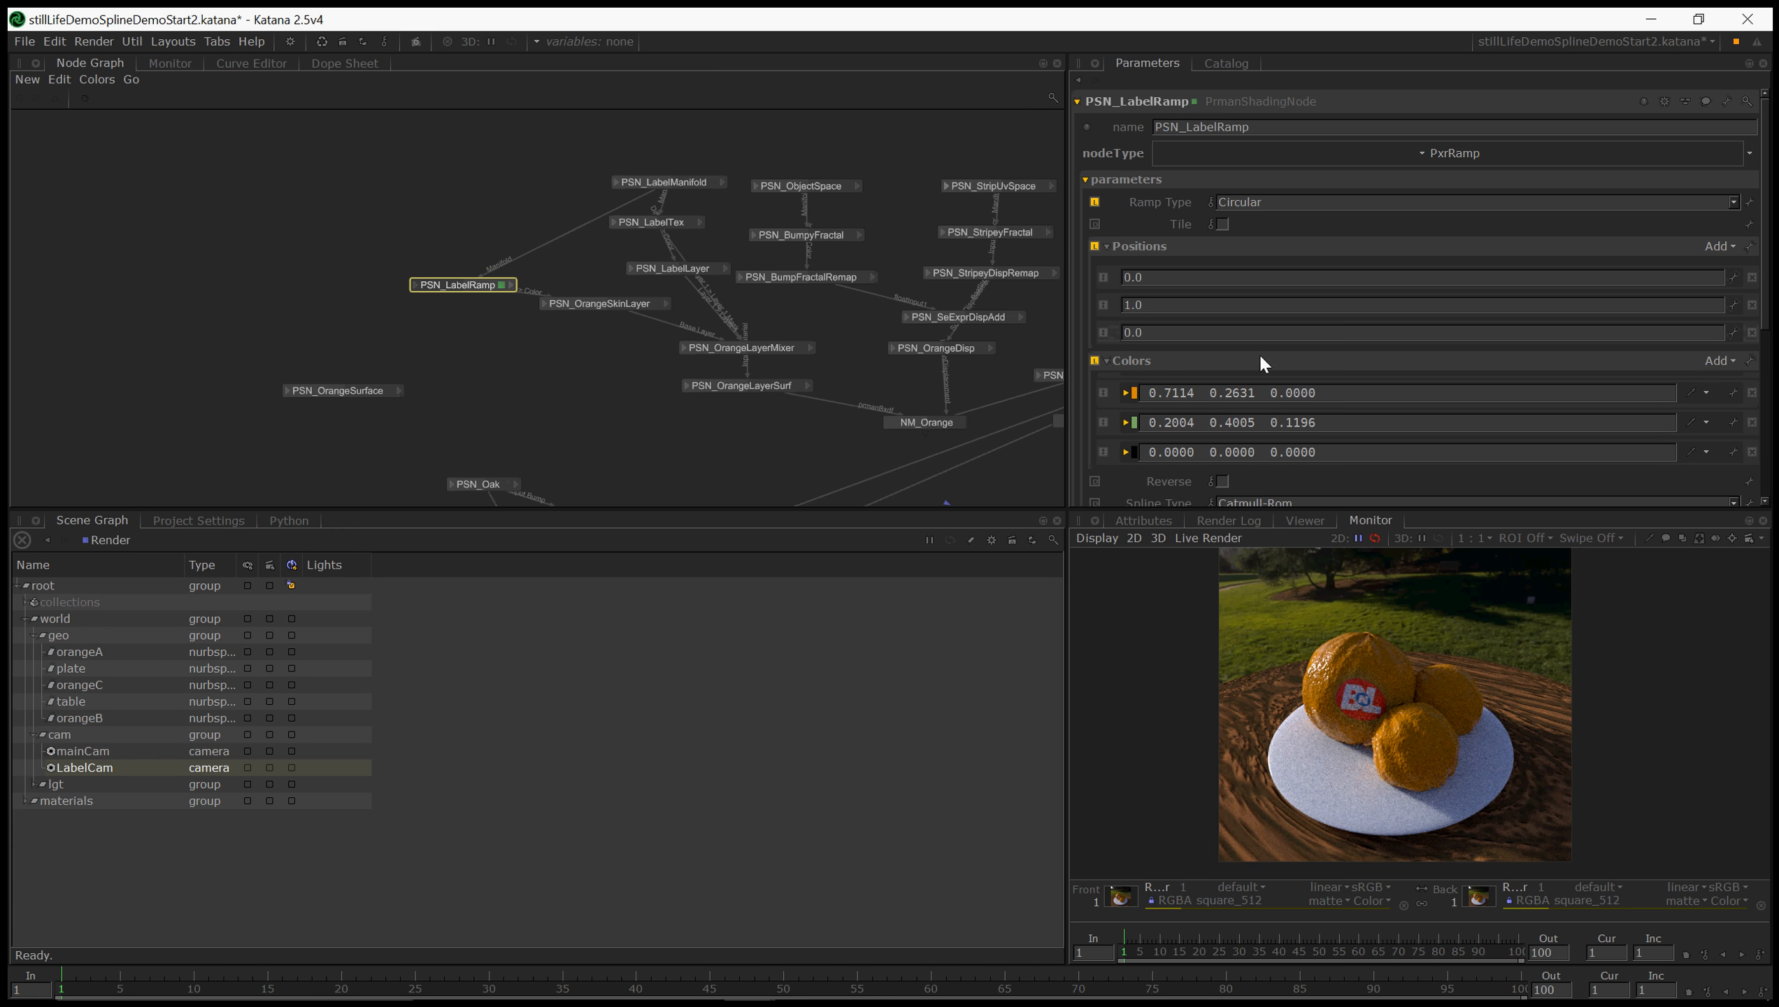
{"action": "mouse_move", "coordinate": [1103, 305]}
{"action": "left_mouse_down"}
{"action": "mouse_move", "coordinate": [1124, 351]}
{"action": "mouse_move", "coordinate": [1119, 326]}
{"action": "left_mouse_up"}
{"action": "left_click_drag", "start_coordinate": [1103, 452], "coordinate": [1107, 425]}
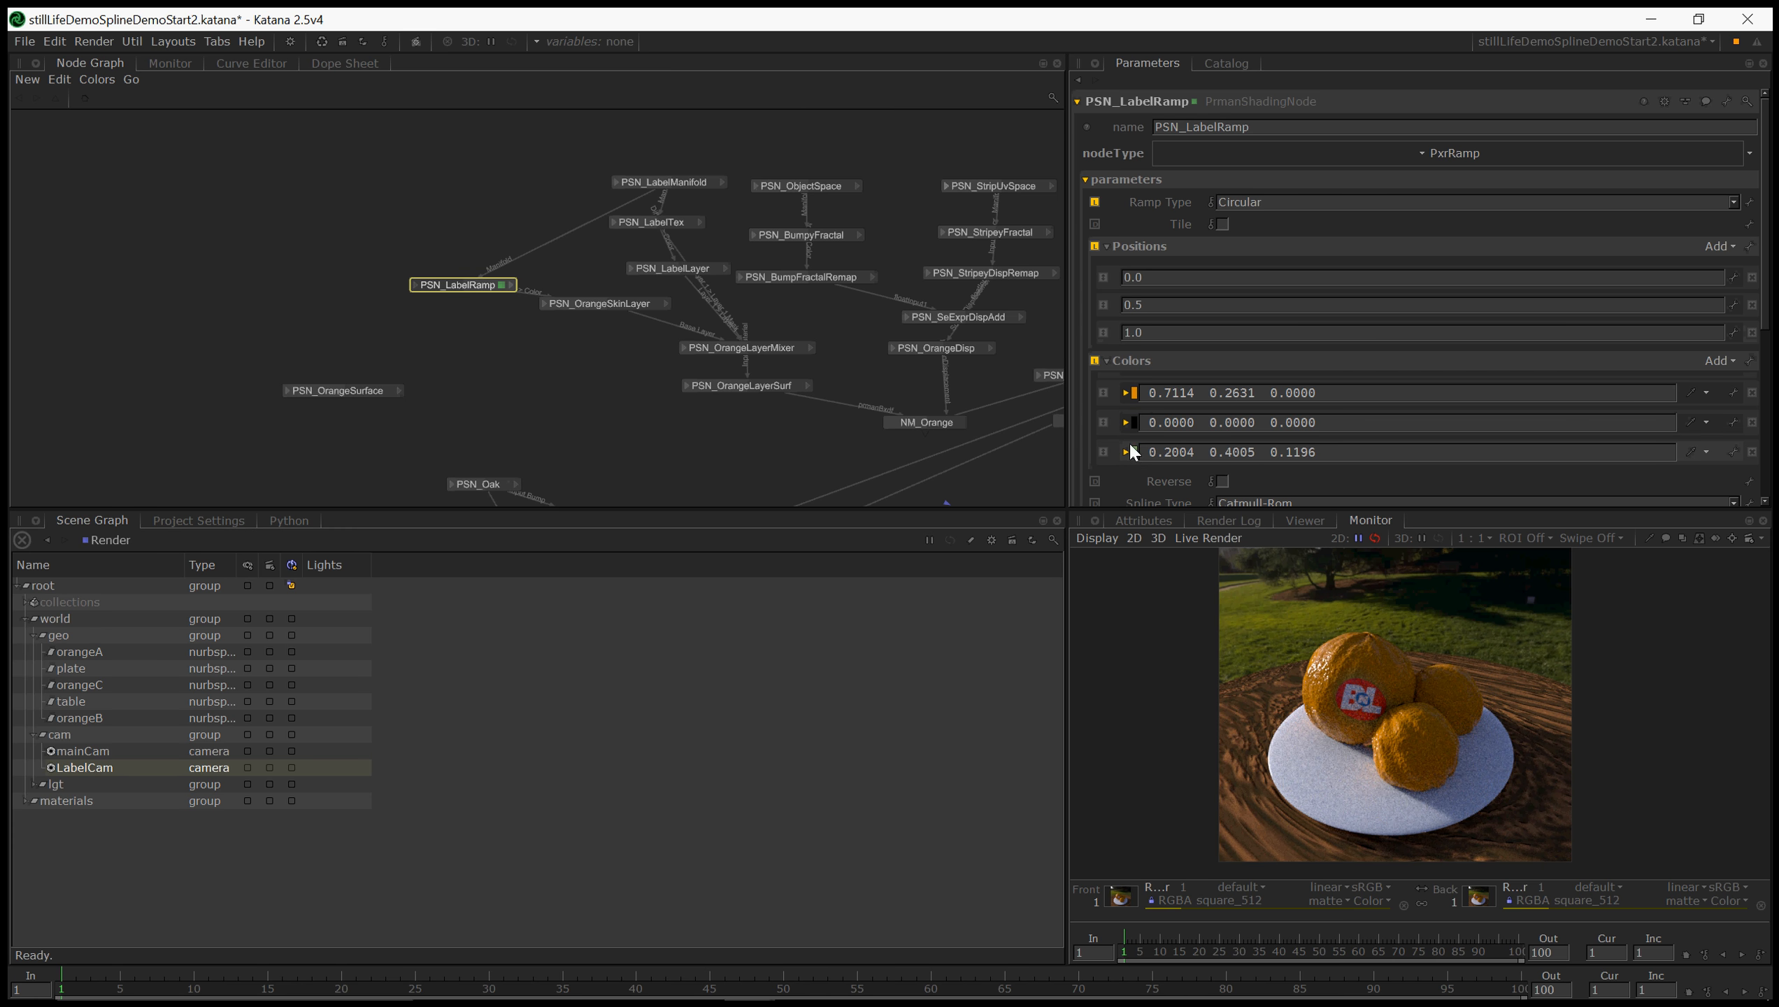
- Copy the last Colors entry's green, 0.2004 0.4005 0.1196, into the middle Colors entry of PSN_LabelRamp
{"action": "key", "text": "ctrl+c"}
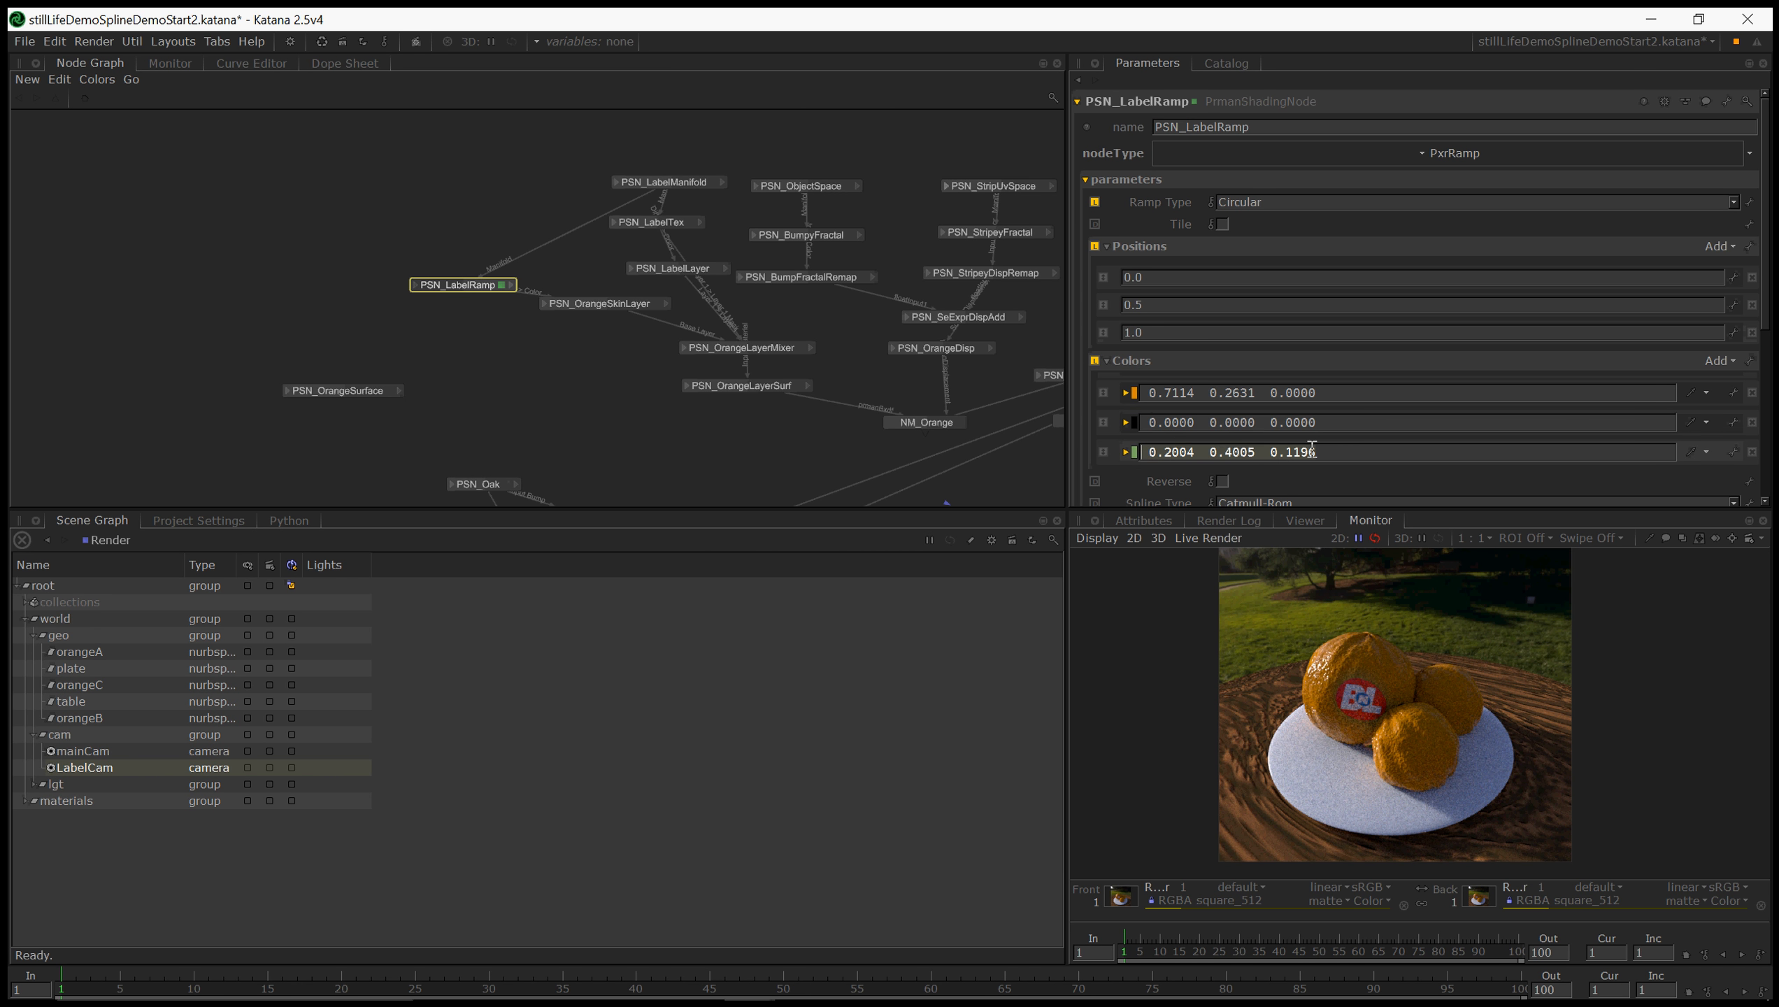
{"action": "left_click_drag", "start_coordinate": [1326, 426], "coordinate": [1146, 425]}
{"action": "key", "text": "ctrl+v"}
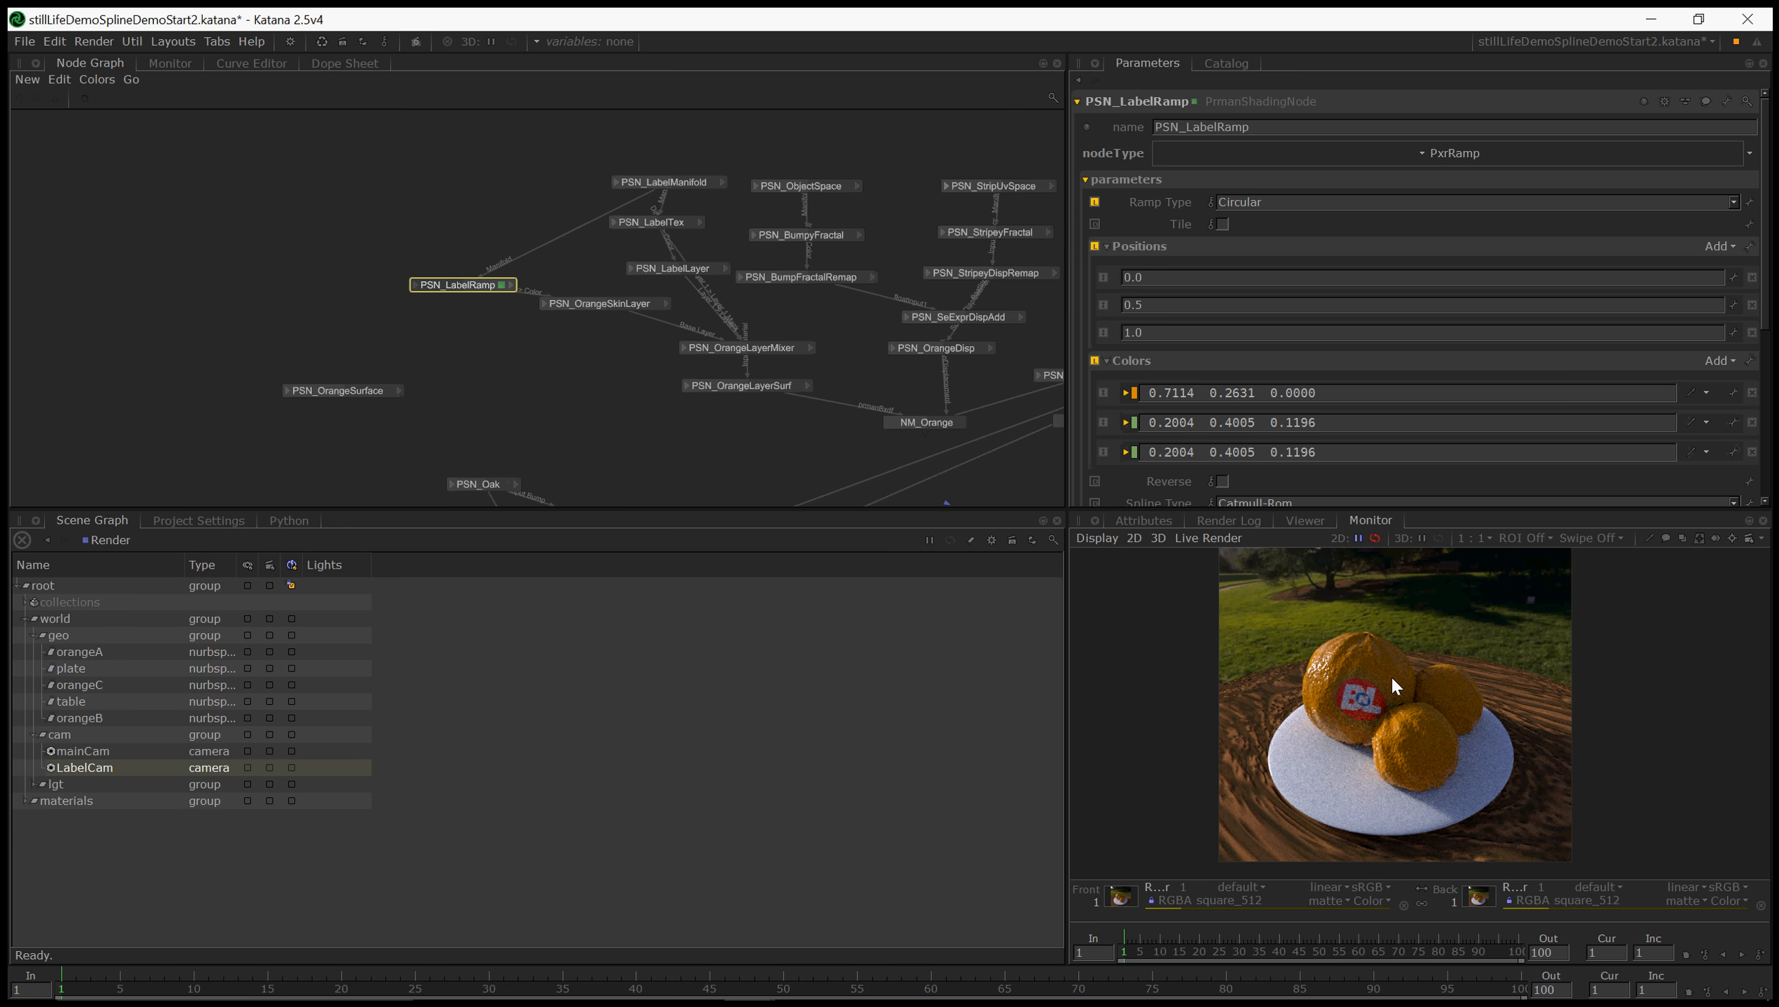
{"action": "scroll", "coordinate": [617, 383], "scroll_direction": "down", "scroll_amount": 5}
{"action": "scroll", "coordinate": [774, 395], "scroll_direction": "up", "scroll_amount": 5}
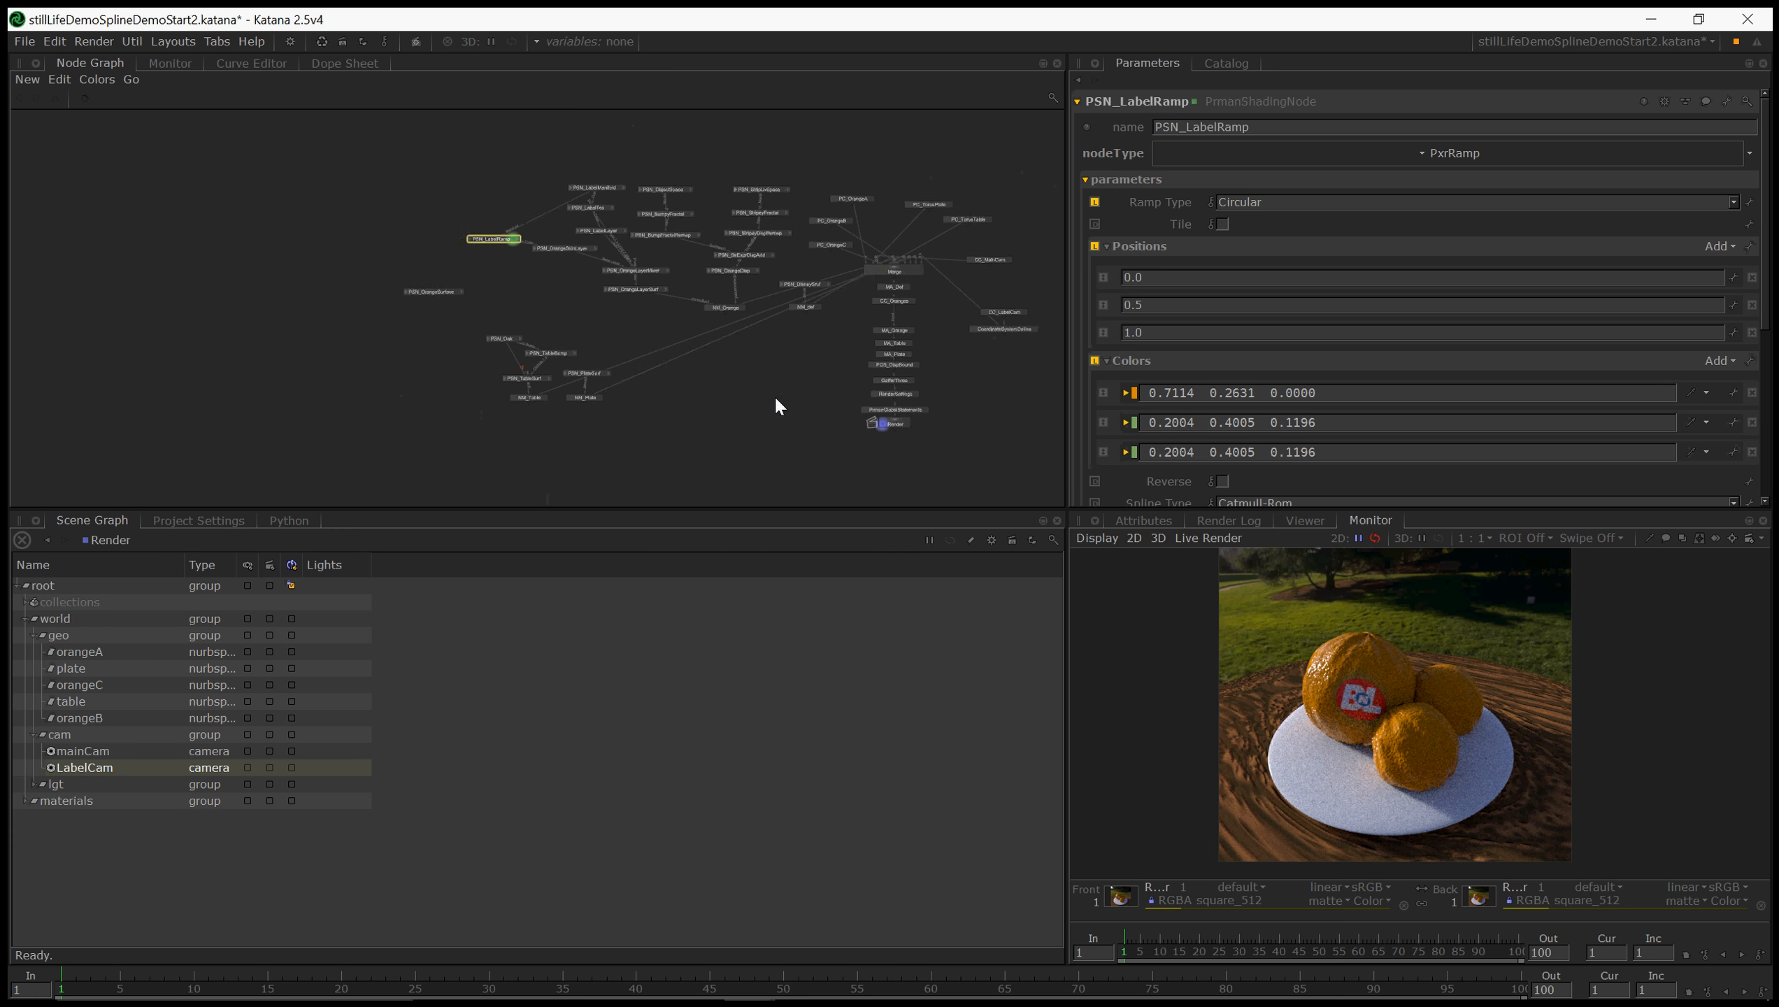
- Preview render the scene from the Render node with the three-entry label ramp and show the Catalog's list of renders
{"action": "right_click", "coordinate": [939, 426]}
{"action": "left_click", "coordinate": [982, 450]}
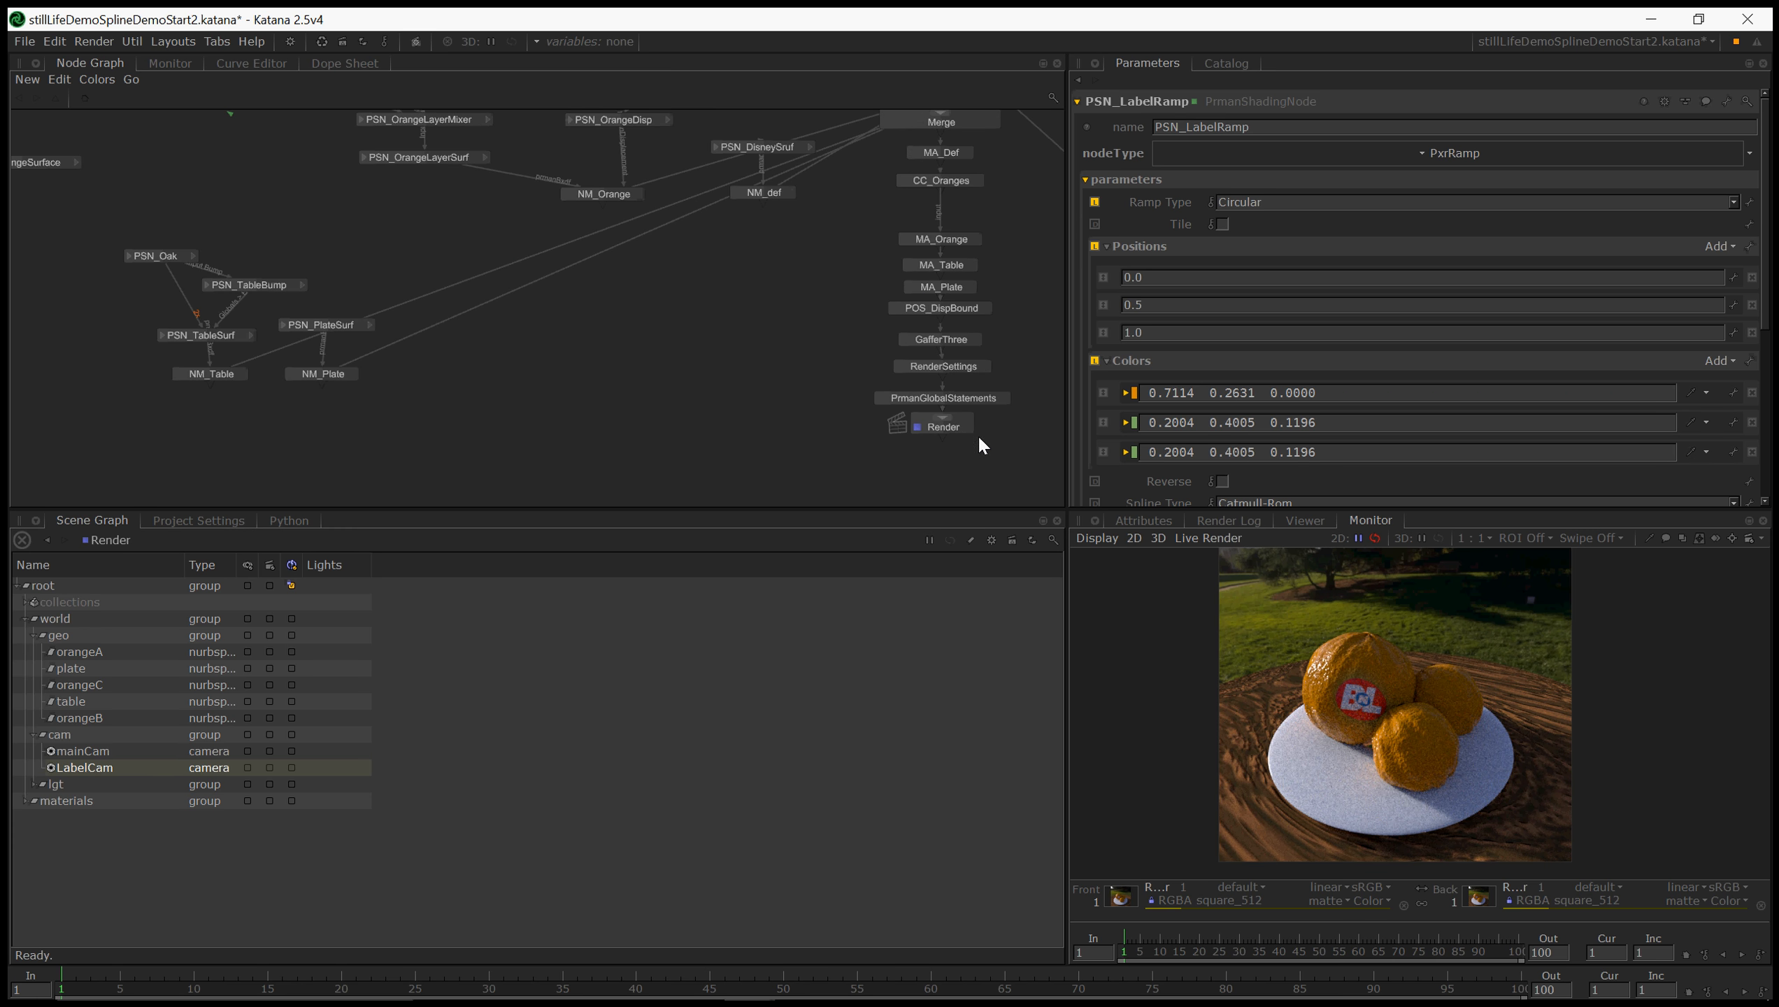
{"action": "left_click", "coordinate": [1225, 64]}
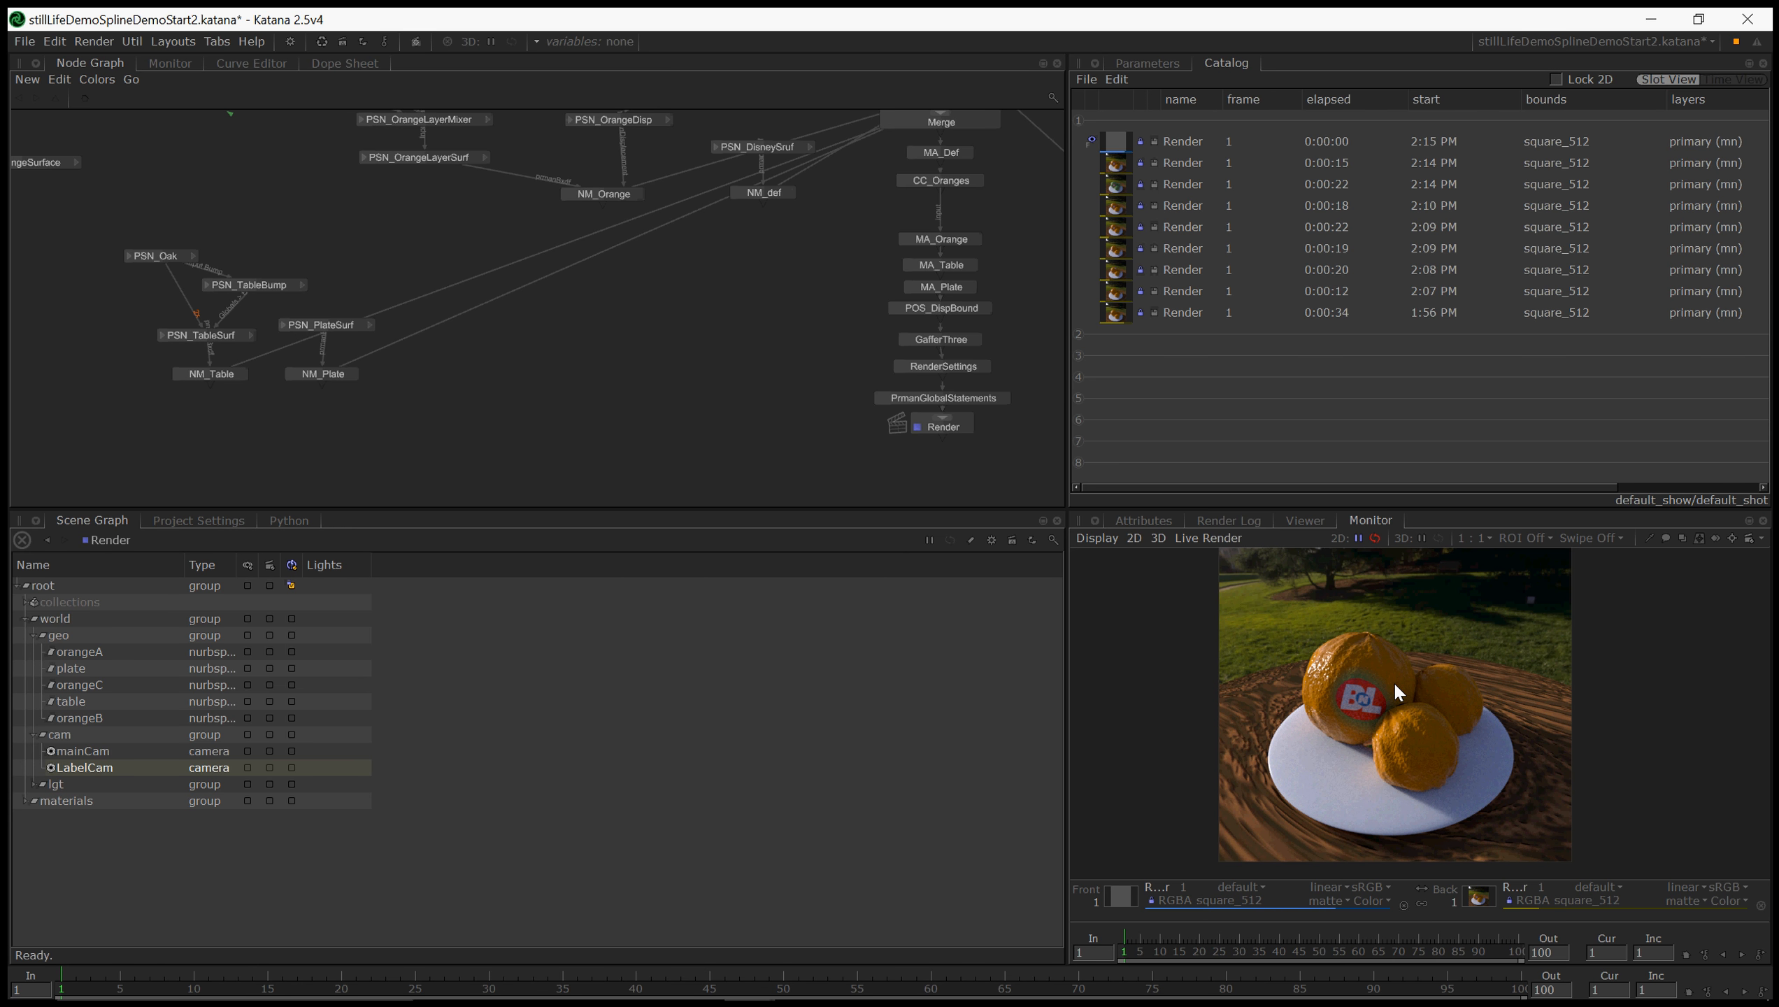
- Reposition the PSN_LabelTex node between PSN_LabelManifold and PSN_LabelLayer in the node graph, and save the Katana scene under its current name
{"action": "middle_click_drag", "start_coordinate": [435, 242], "coordinate": [627, 528]}
{"action": "left_click_drag", "start_coordinate": [523, 231], "coordinate": [559, 262]}
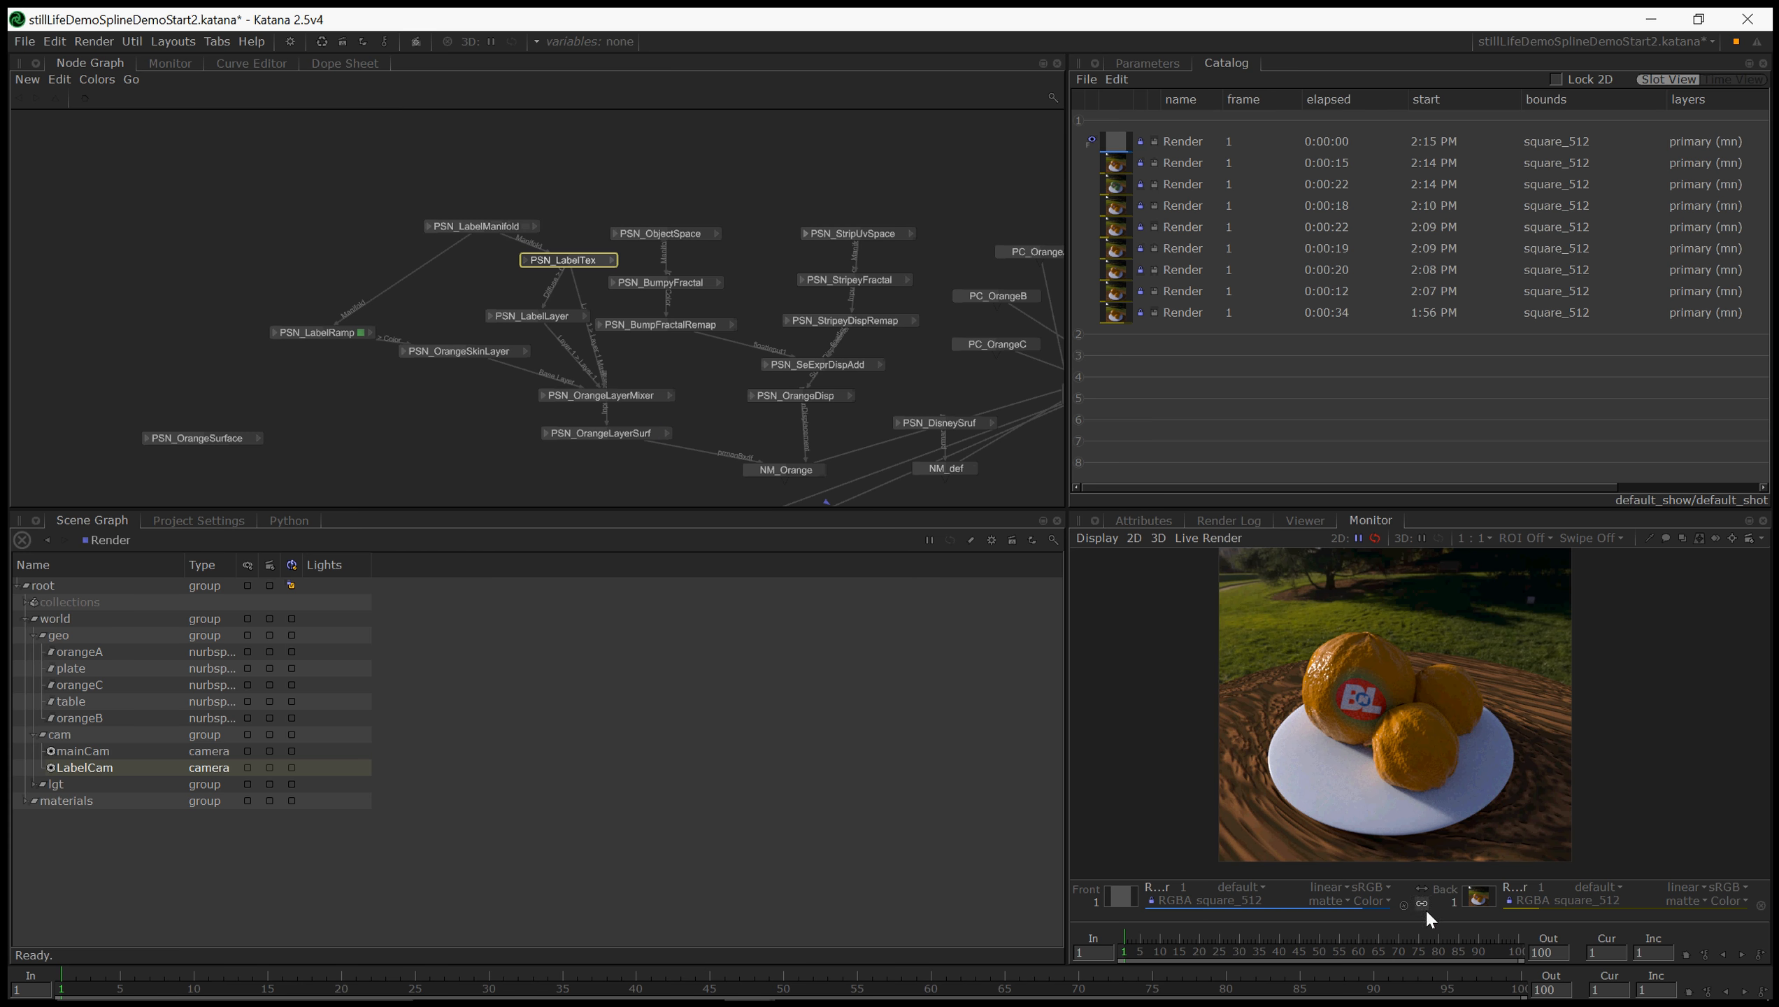
{"action": "left_click", "coordinate": [29, 40]}
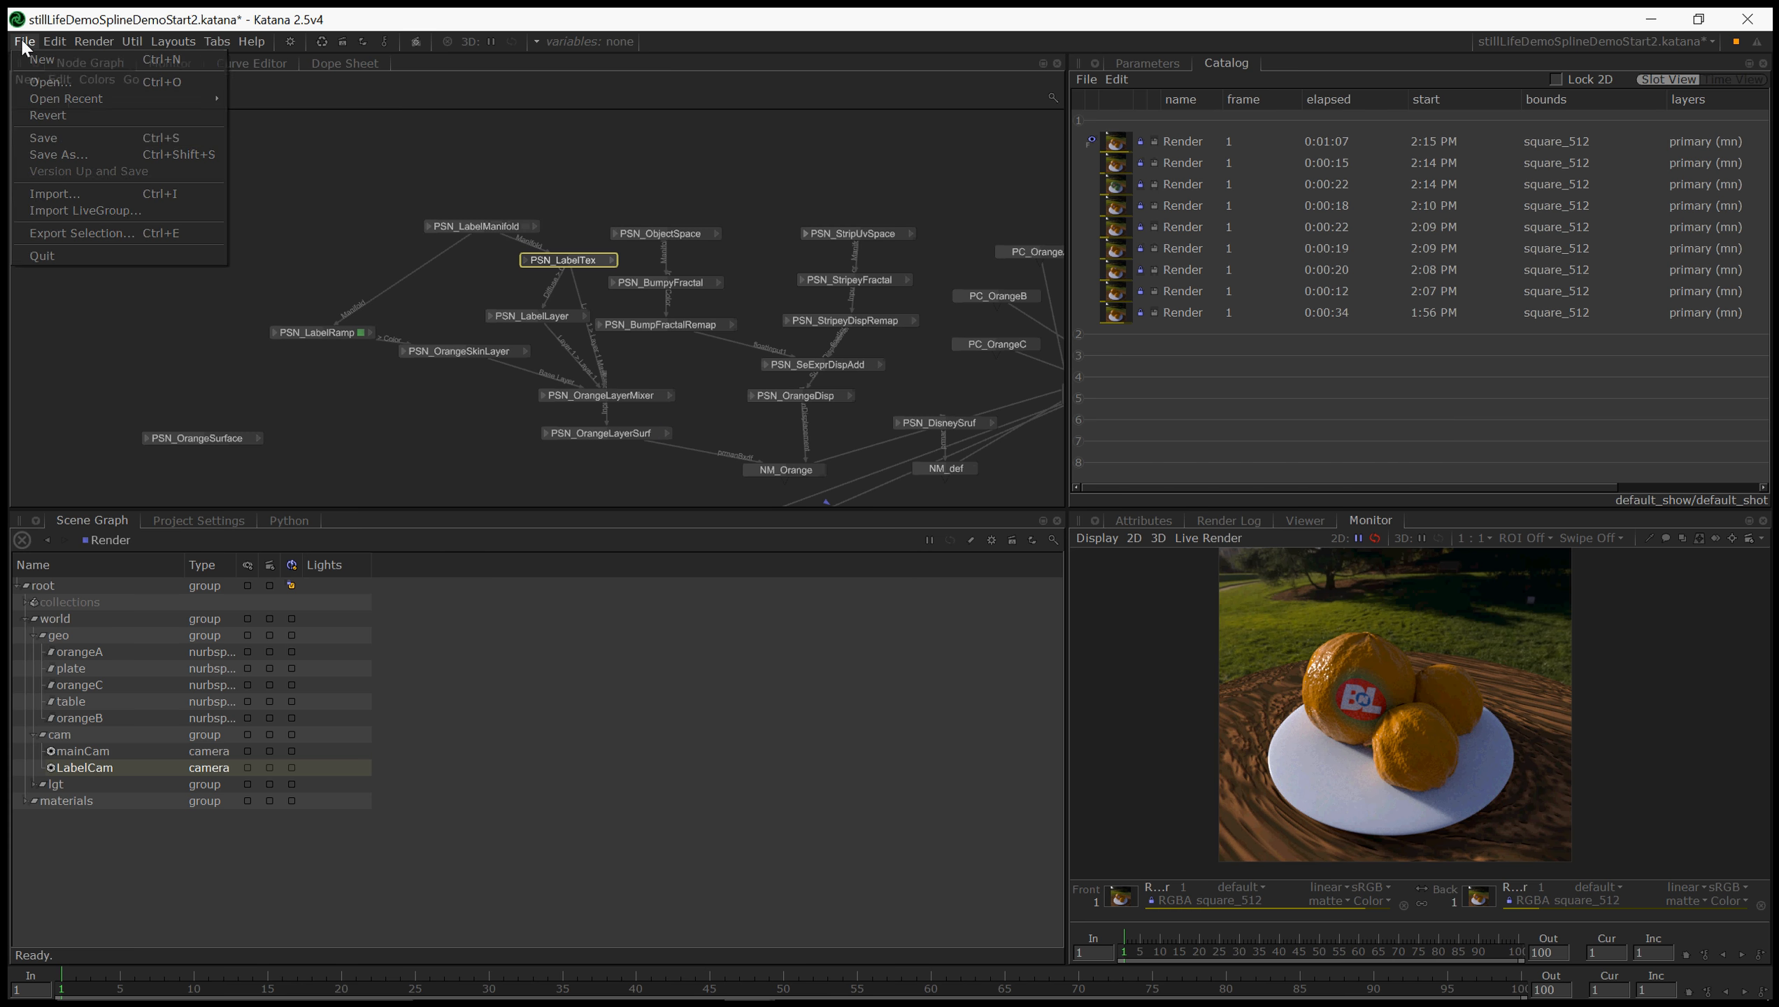
{"action": "left_click", "coordinate": [48, 140]}
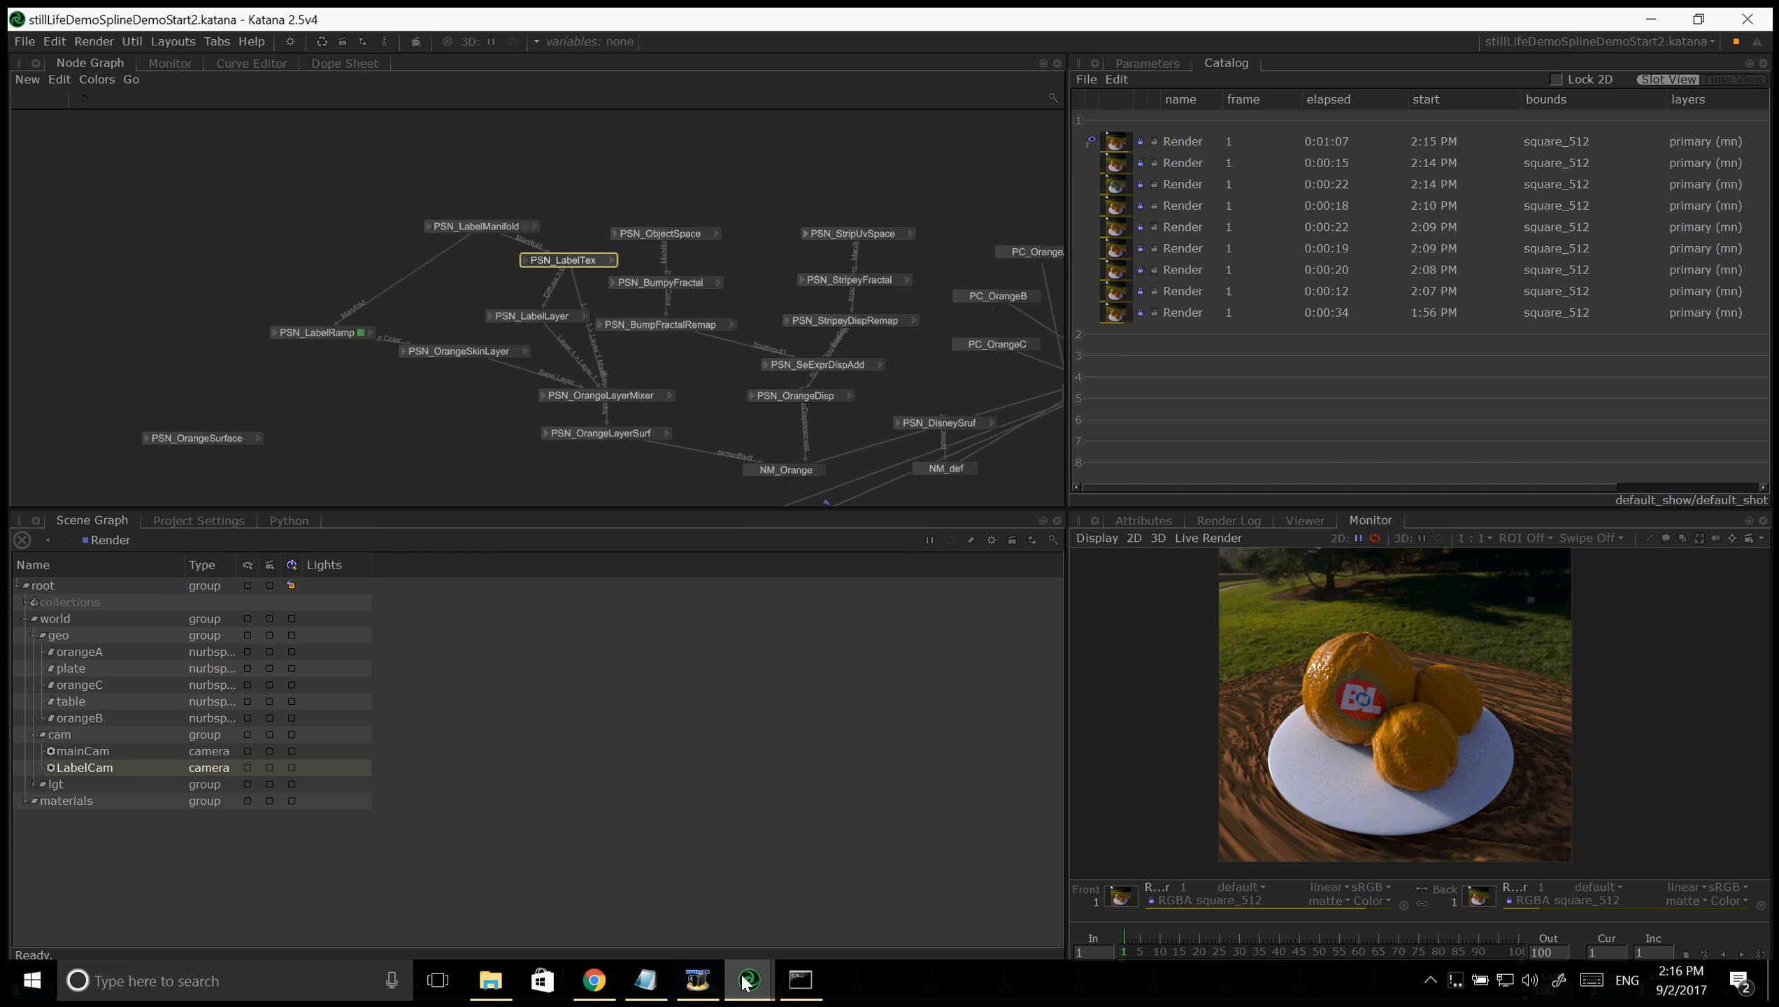
{"action": "left_click", "coordinate": [696, 981]}
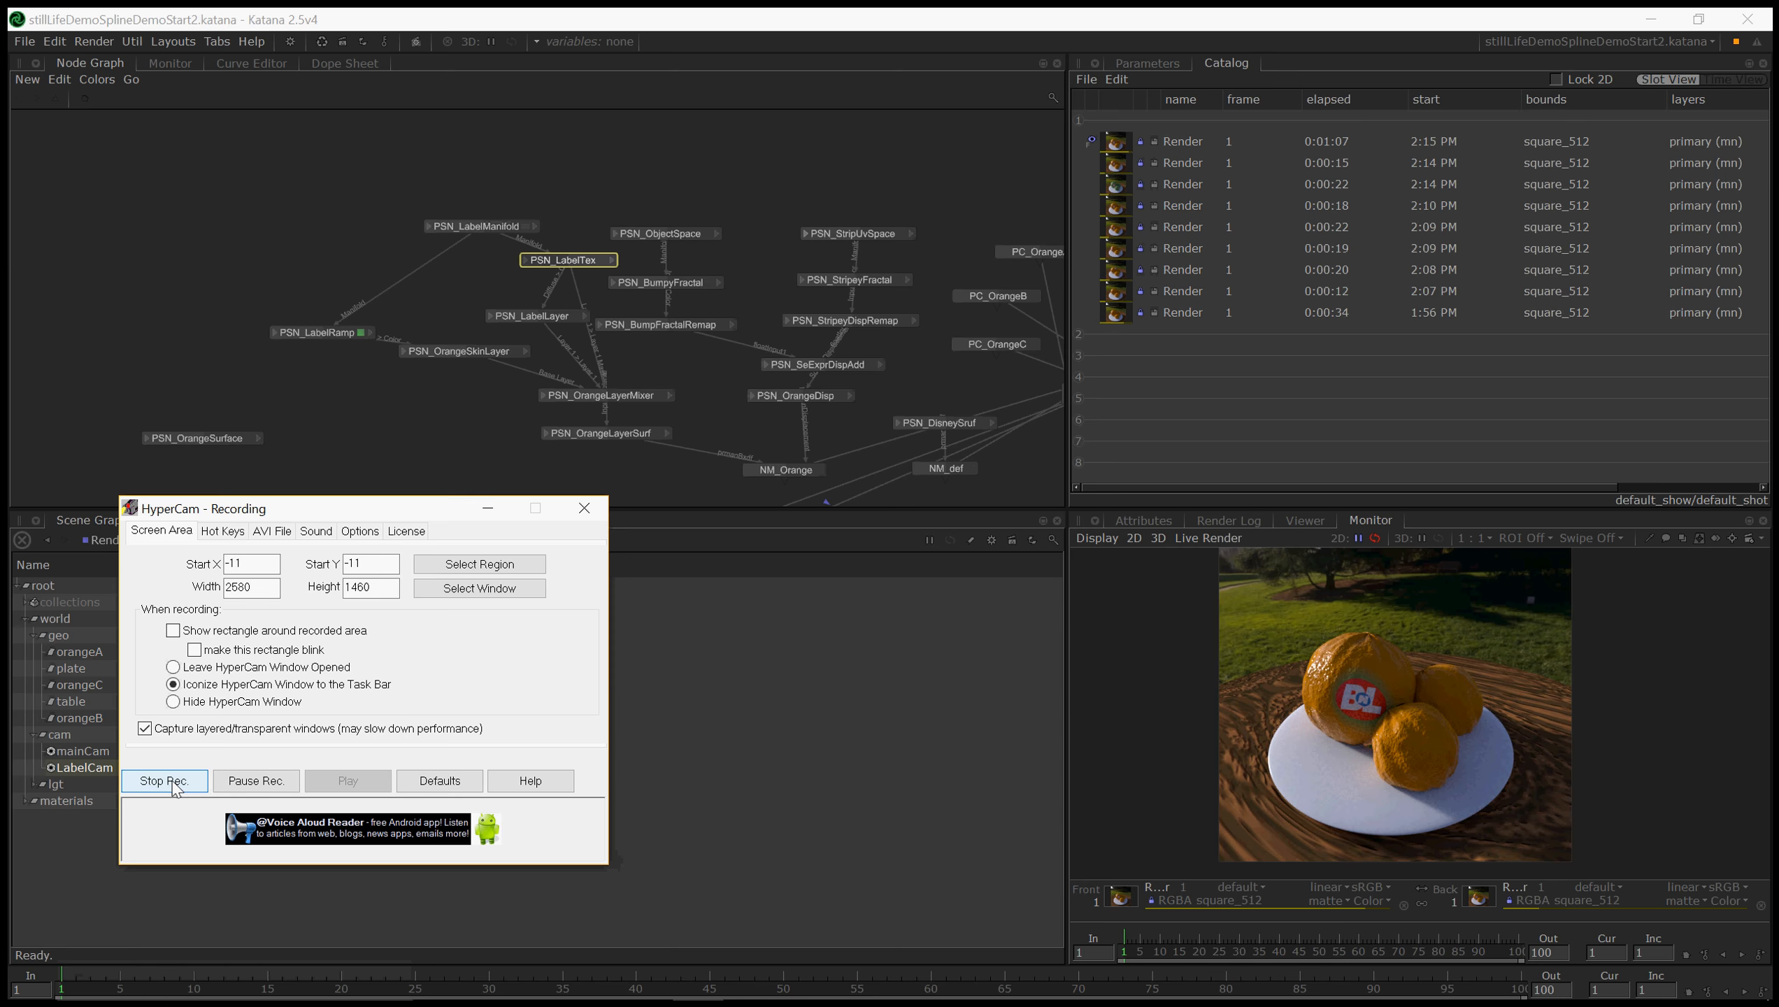